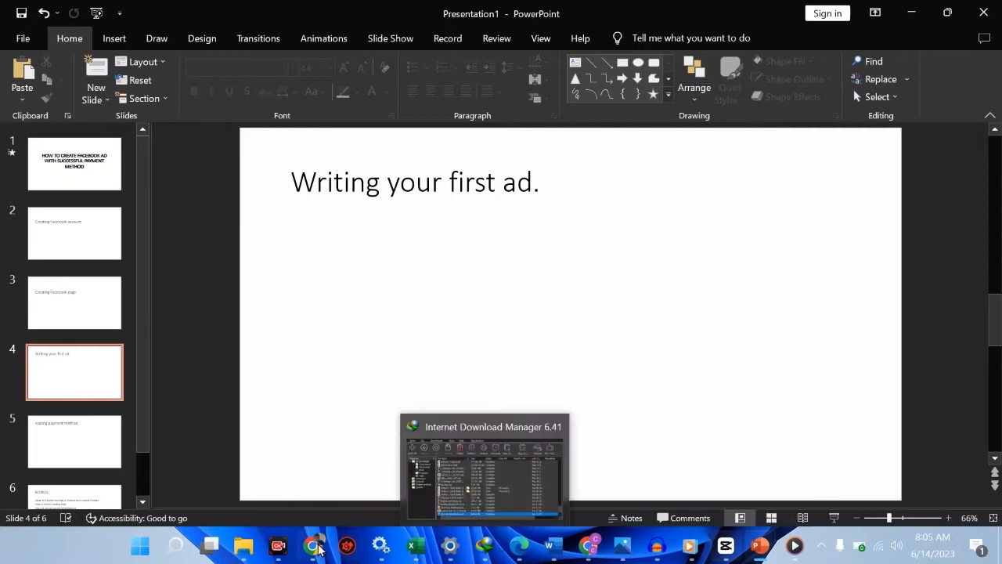
Bring the Chrome window showing the Learning Hub Facebook page to the front
mouse_move(317, 549)
left_click(396, 470)
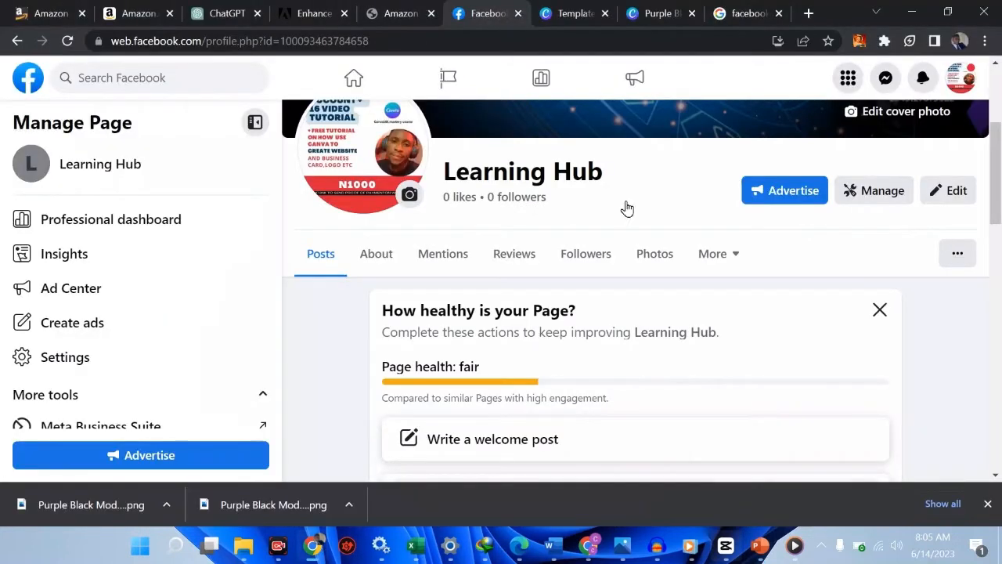
Return to the Learning Hub page and show the All ads section of its Ad Center
left_click(809, 13)
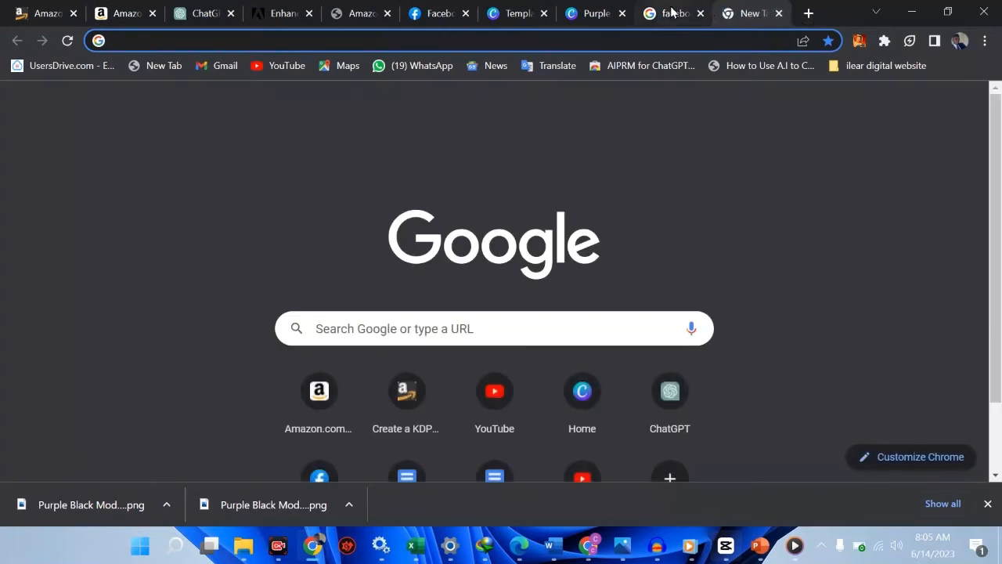
left_click(671, 13)
left_click(437, 14)
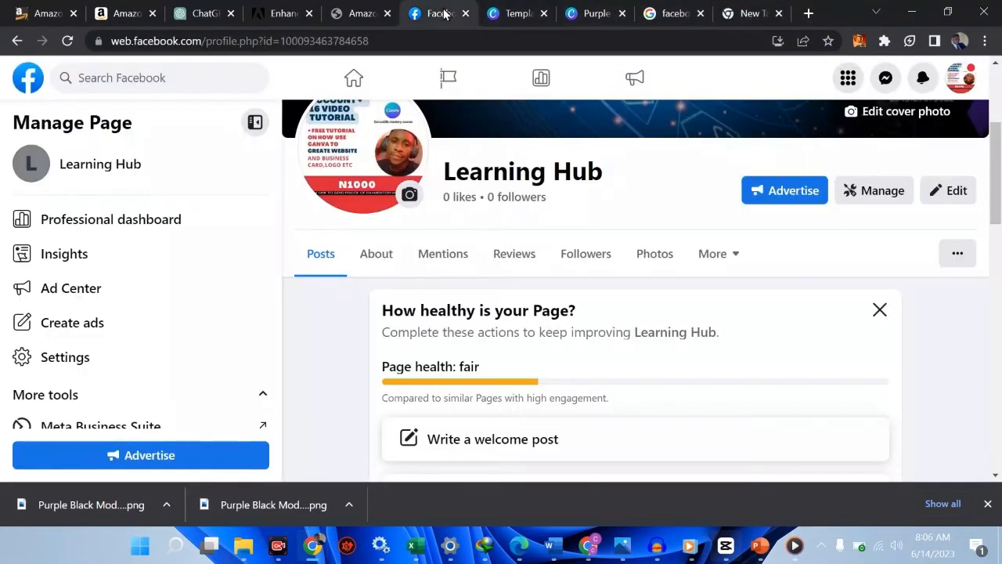
left_click(106, 298)
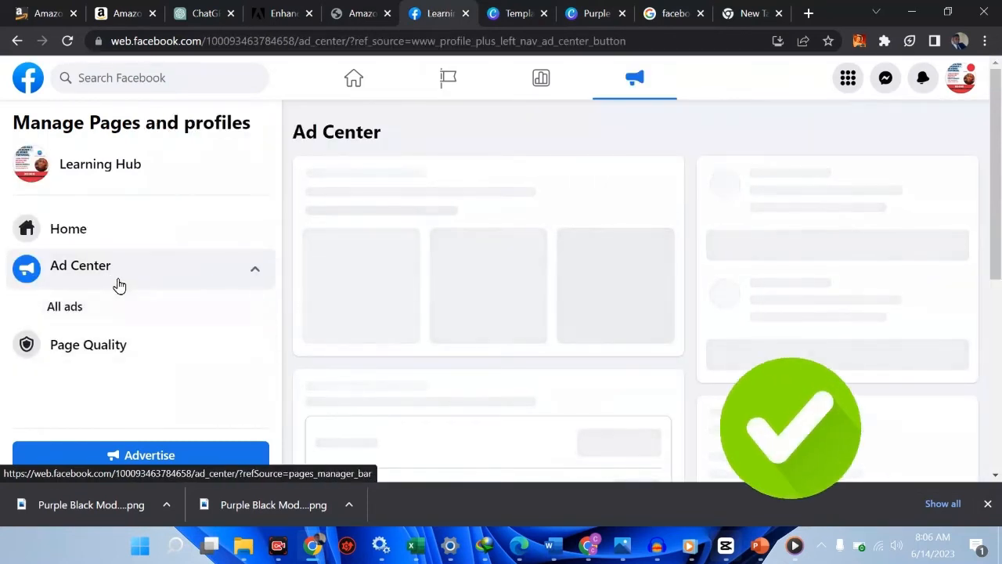
left_click(78, 315)
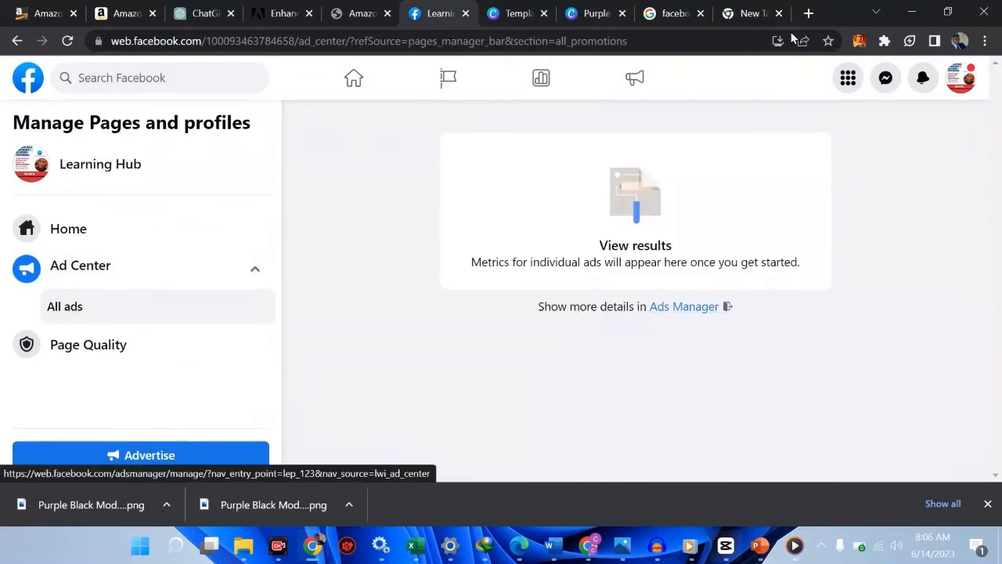
Search Google for 'facebook ad manager' and follow the 'Create a Facebook Ad' sponsored result
left_click(809, 13)
left_click(691, 33)
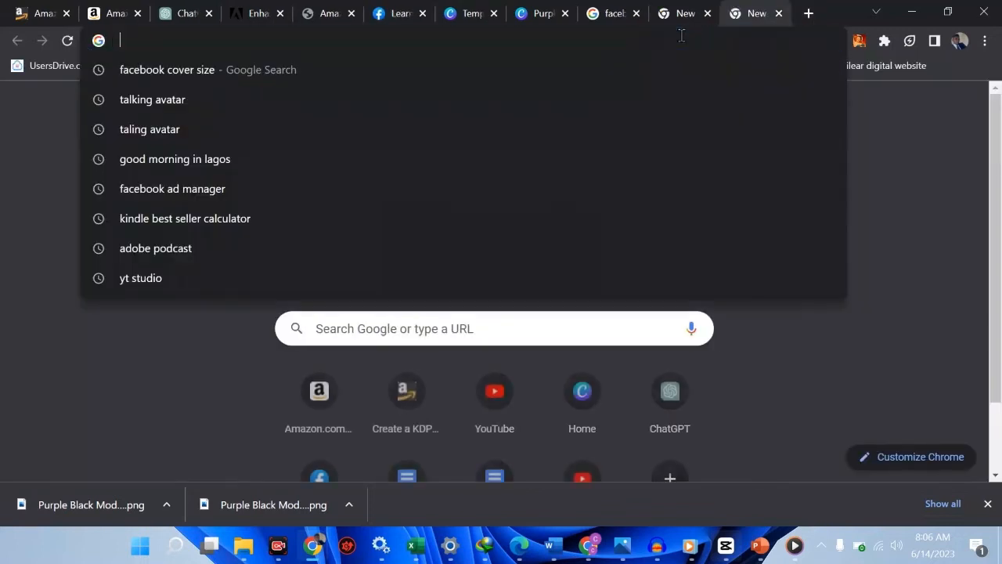
type("facebook ad m")
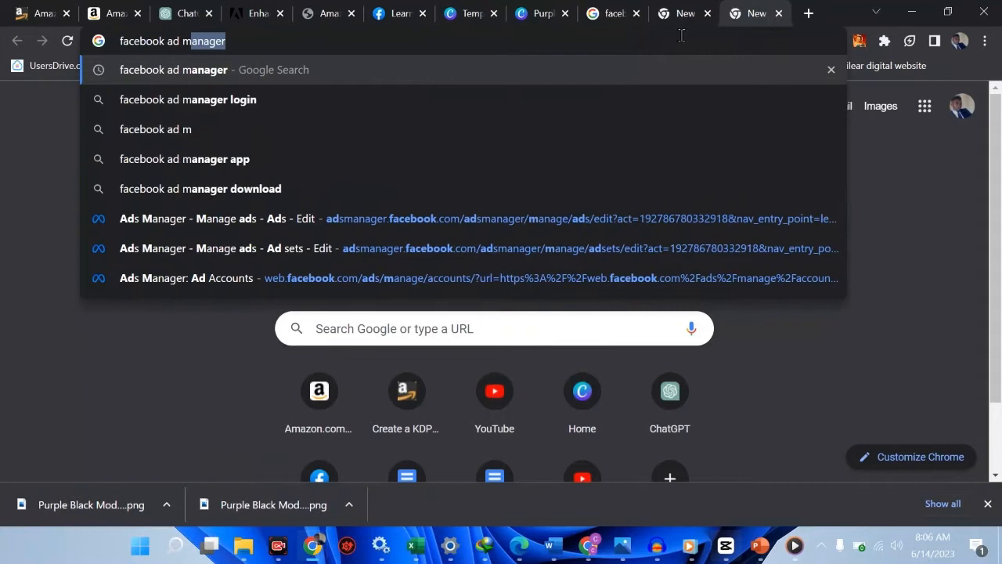
key("Return")
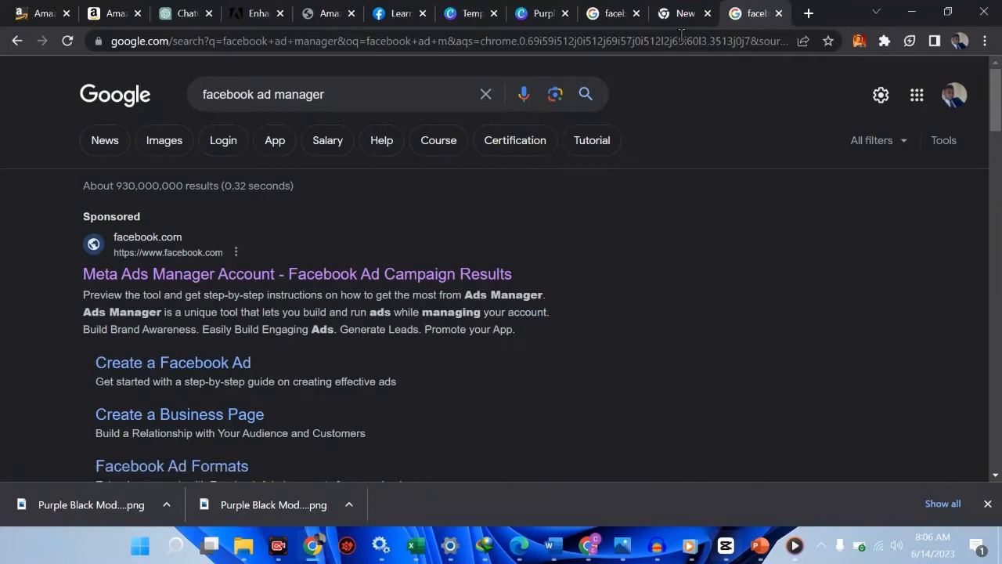
scroll(539, 195, "down", 2)
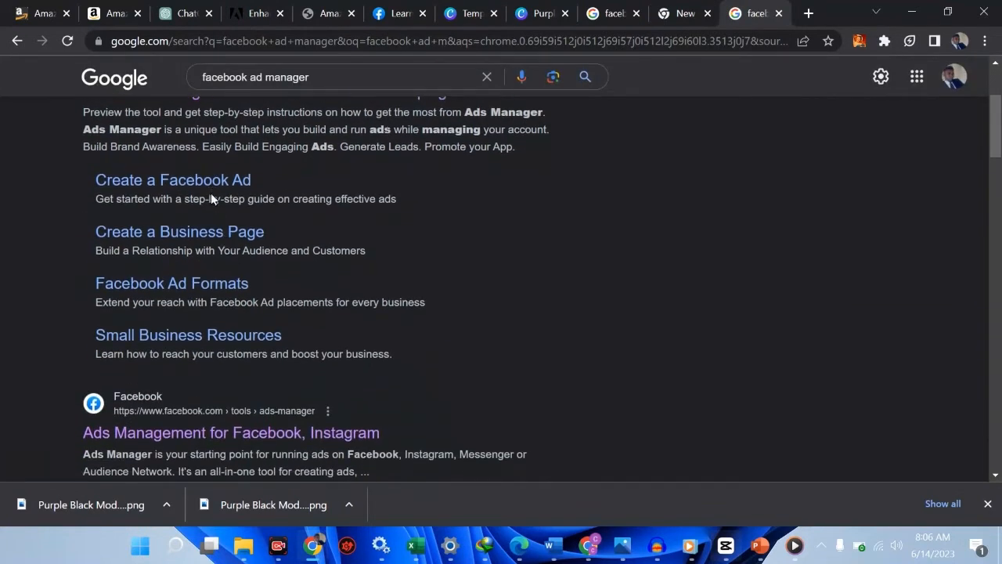
left_click_drag(211, 195, 210, 183)
left_click(192, 183)
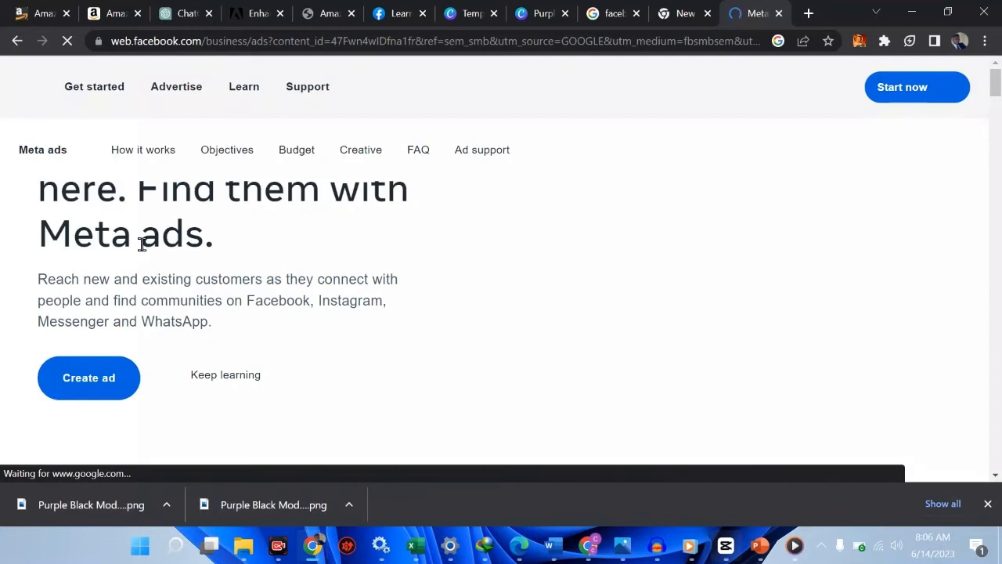
Launch Ads Manager from the Create ad option on Meta's business ads page
scroll(143, 369, "down", 2)
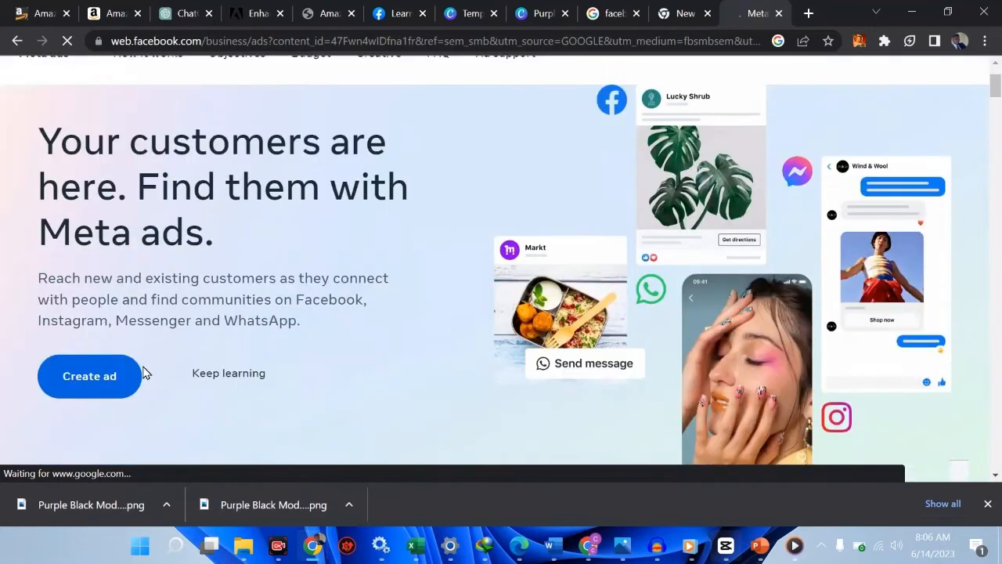
left_click(103, 359)
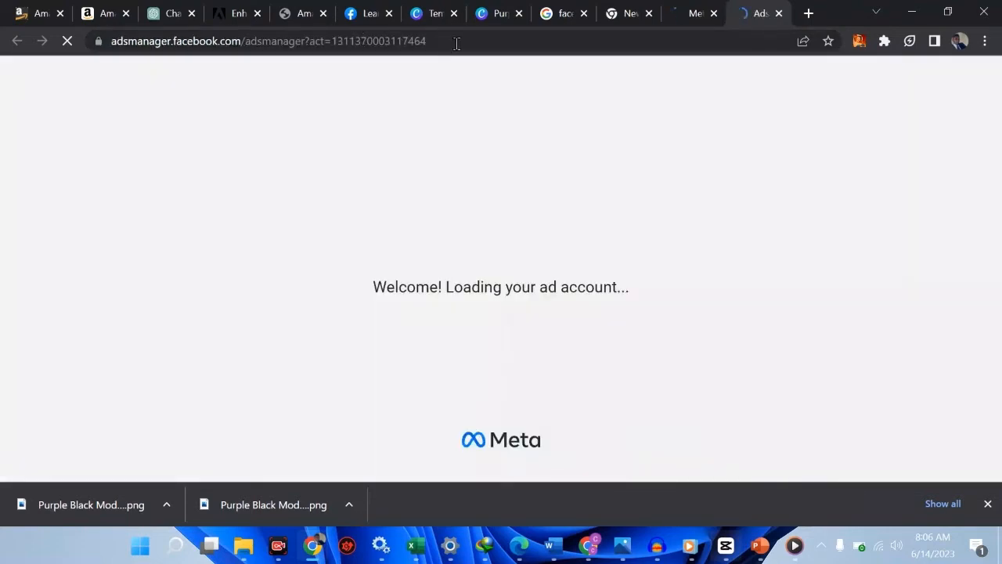
left_click(457, 43)
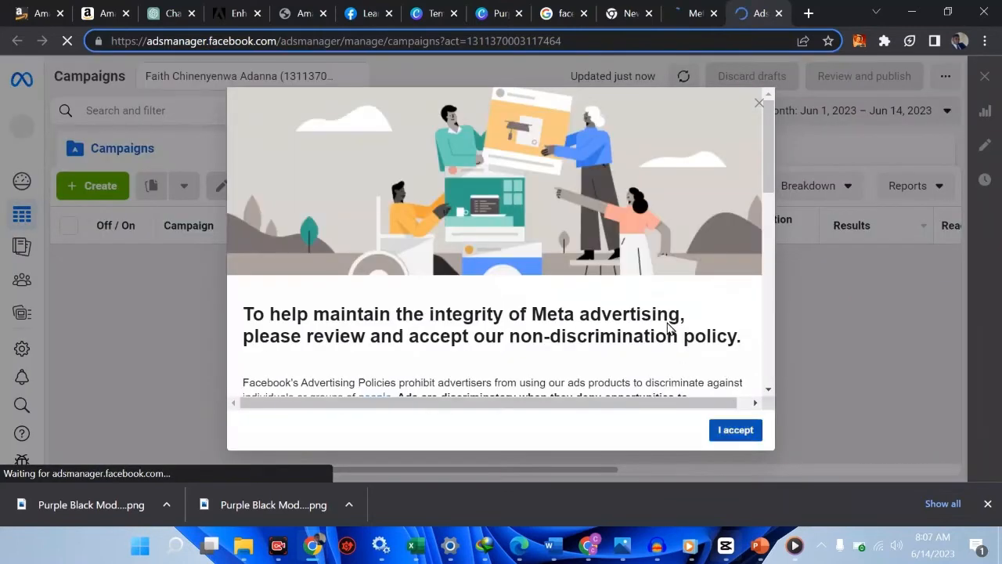
Dismiss the Setup improvements announcement and accept Meta's non-discrimination policy
scroll(668, 328, "down", 5)
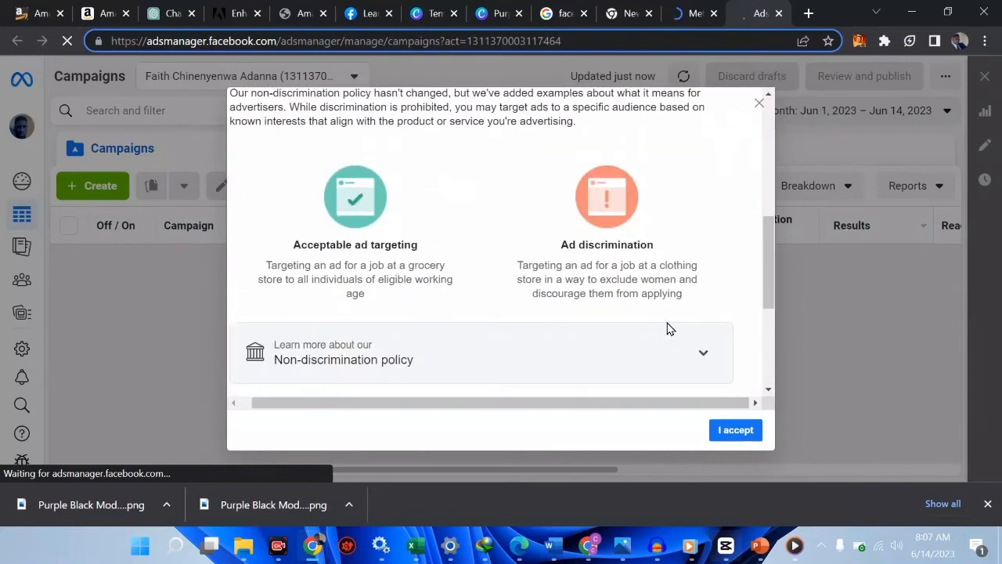
scroll(667, 323, "down", 3)
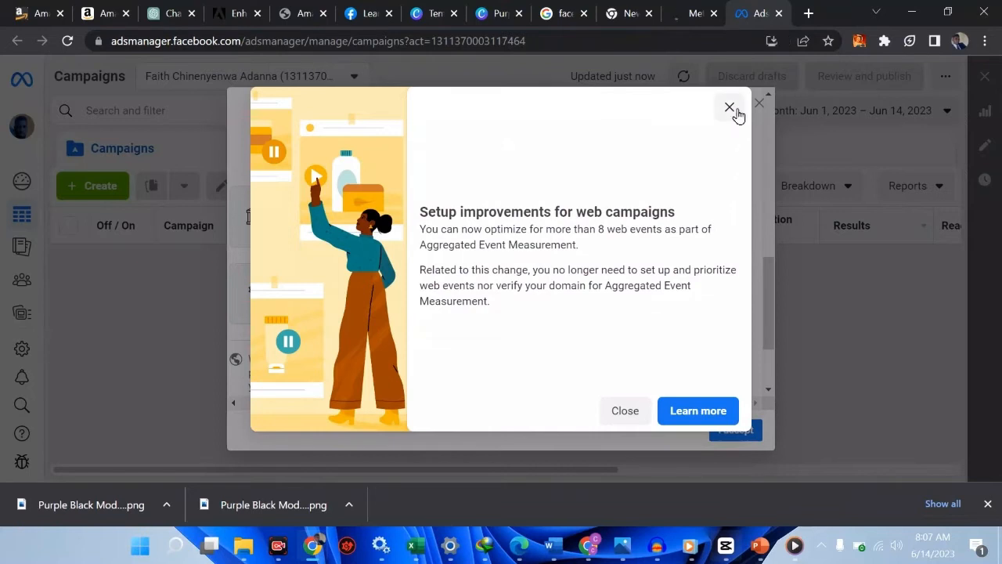
left_click(618, 422)
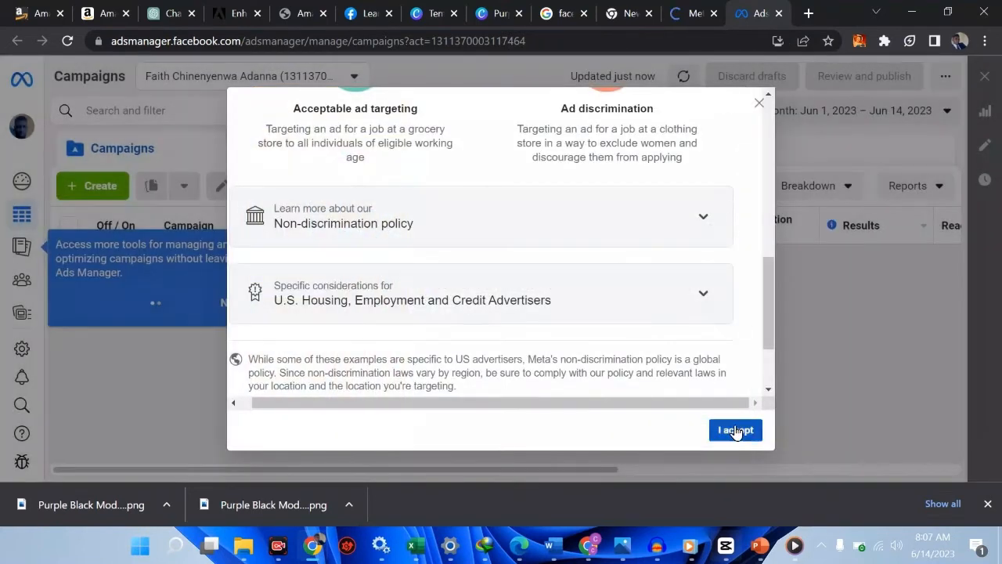
left_click(735, 431)
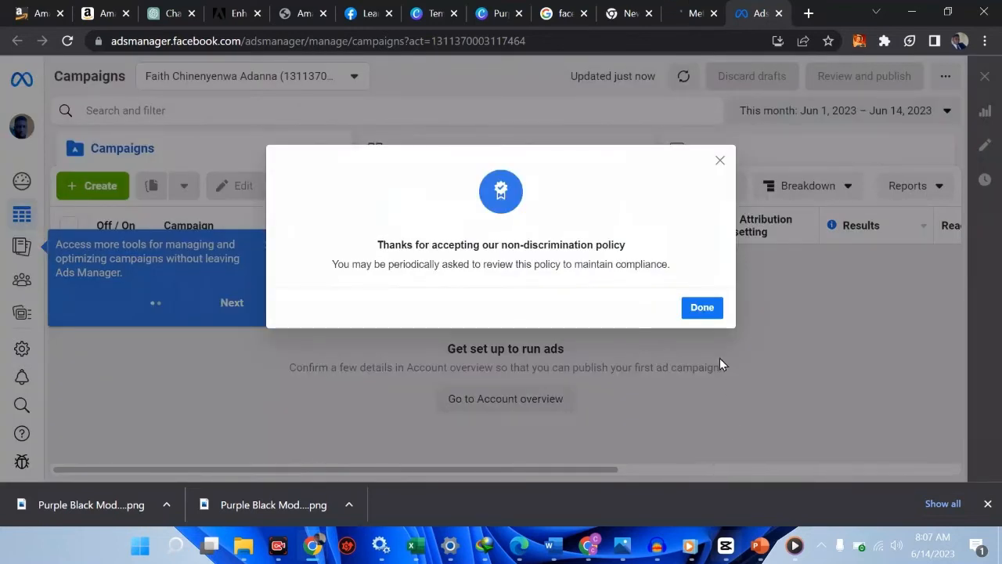
left_click(710, 308)
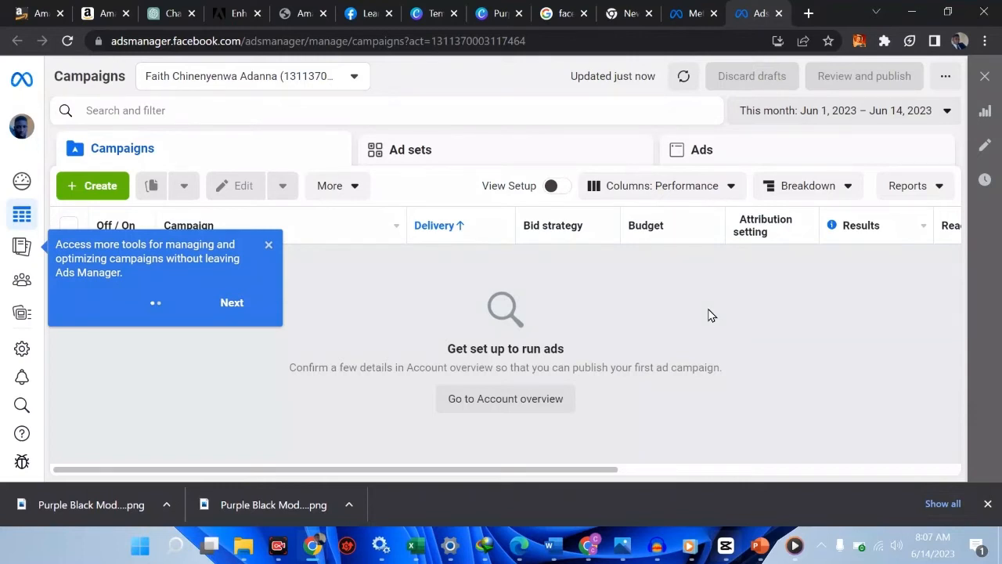
Dismiss the campaign tools tip and start a new campaign from the Campaigns tab
left_click(268, 248)
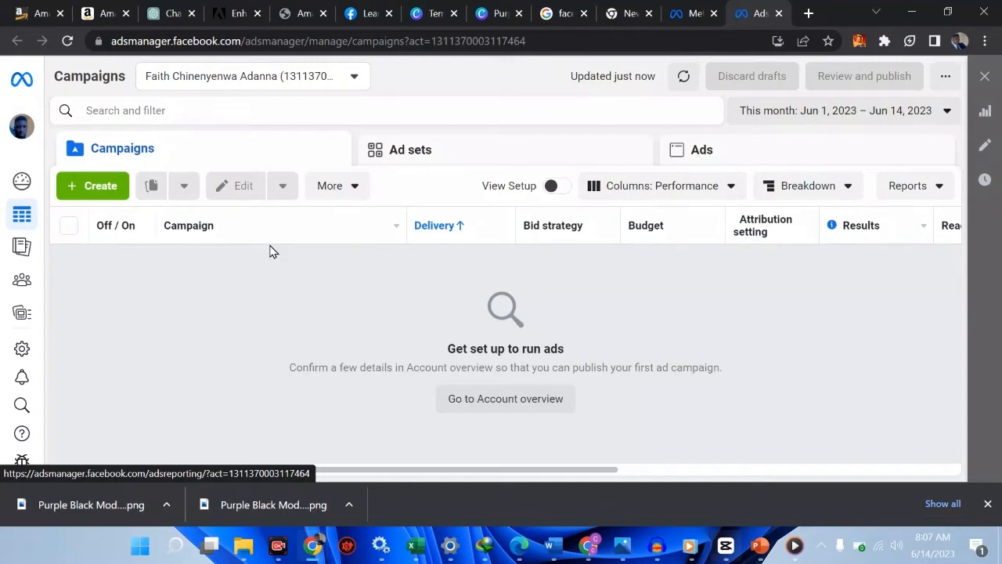
left_click(109, 192)
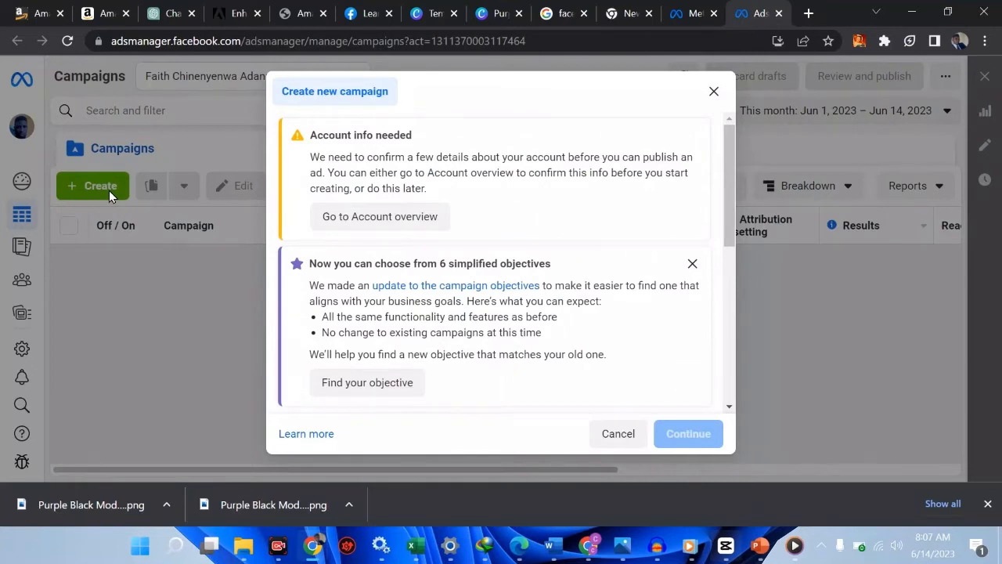
In Account Overview, dismiss the intro message and confirm Learning Hub as the Facebook Page
scroll(481, 238, "down", 1)
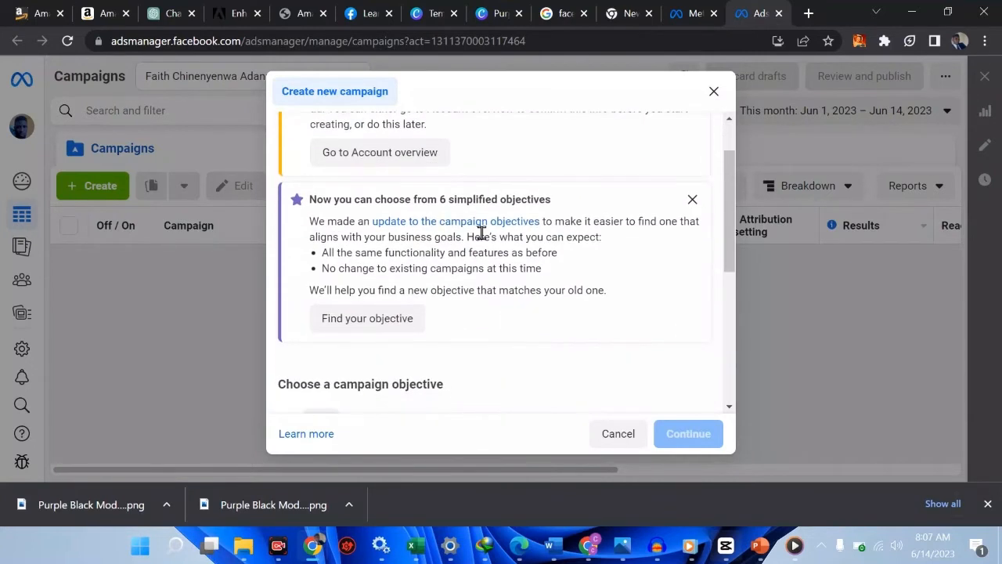
scroll(453, 216, "up", 1)
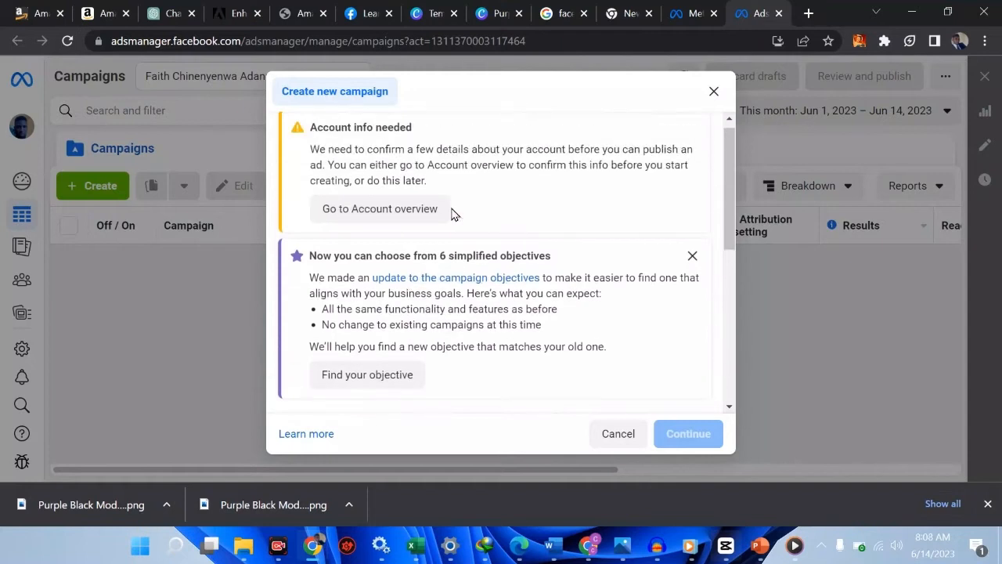
left_click(398, 214)
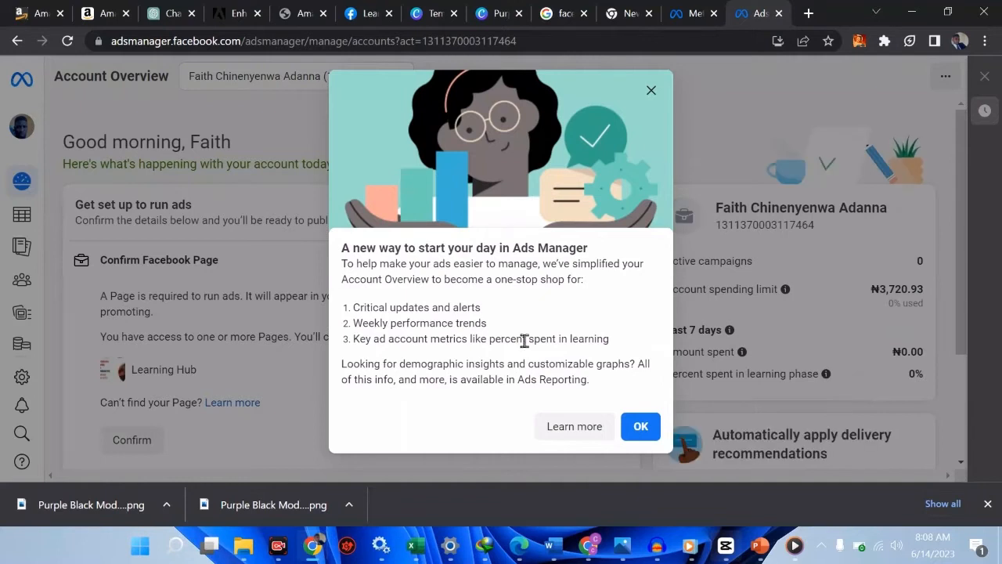
left_click(635, 427)
scroll(466, 326, "down", 1)
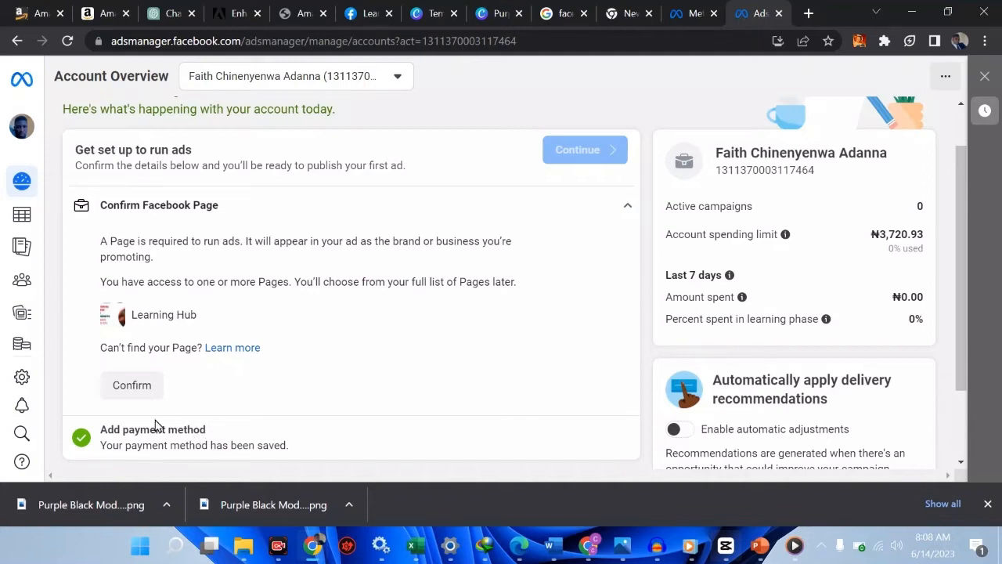
left_click(125, 386)
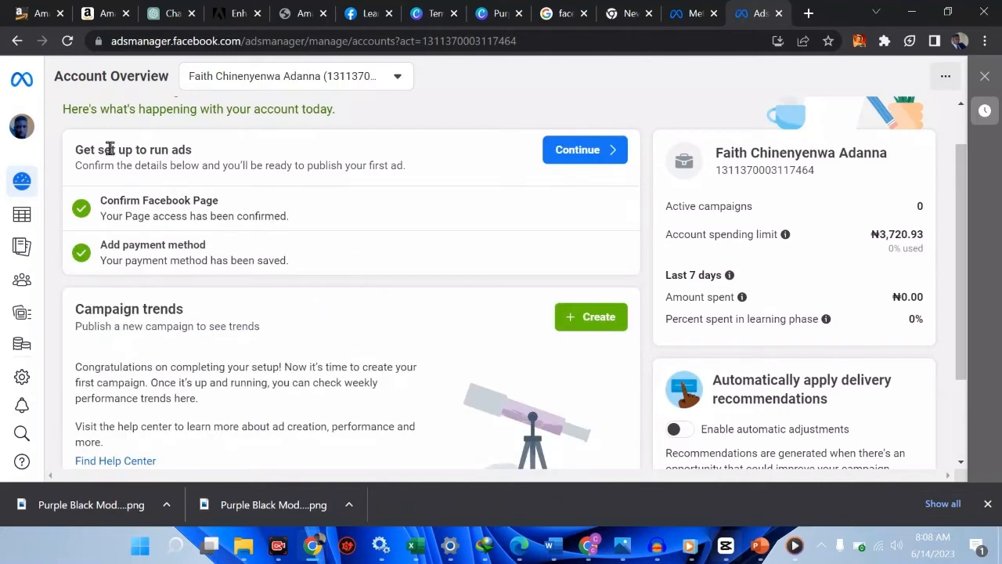
Close the campaign objective window and return to Campaigns through the sidebar
left_click(571, 149)
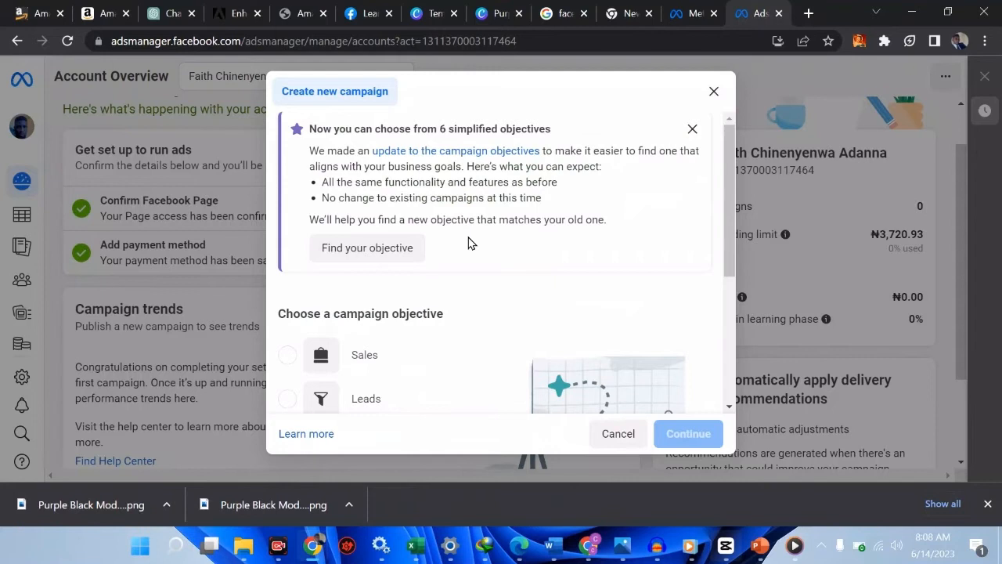
scroll(468, 243, "down", 3)
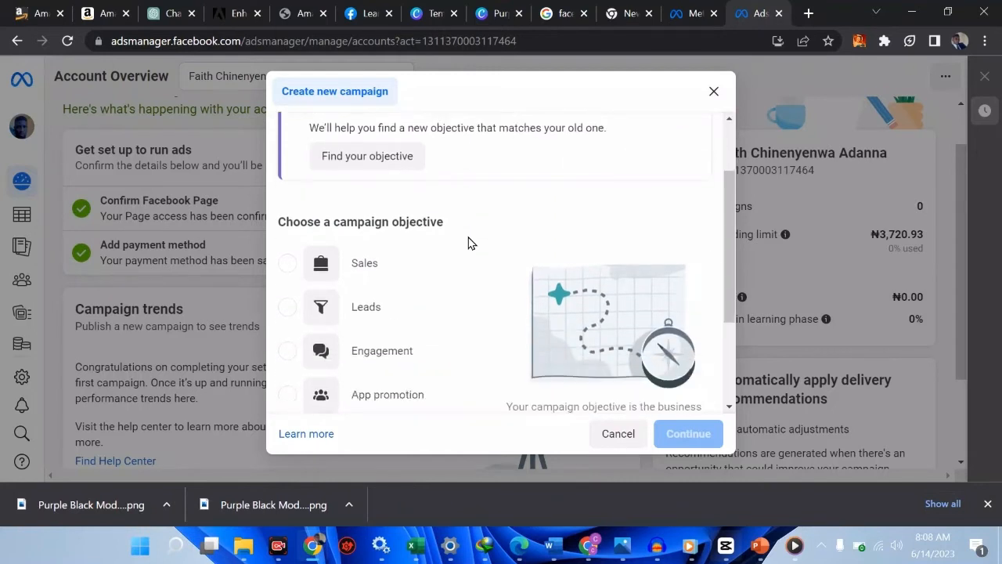
scroll(468, 243, "up", 3)
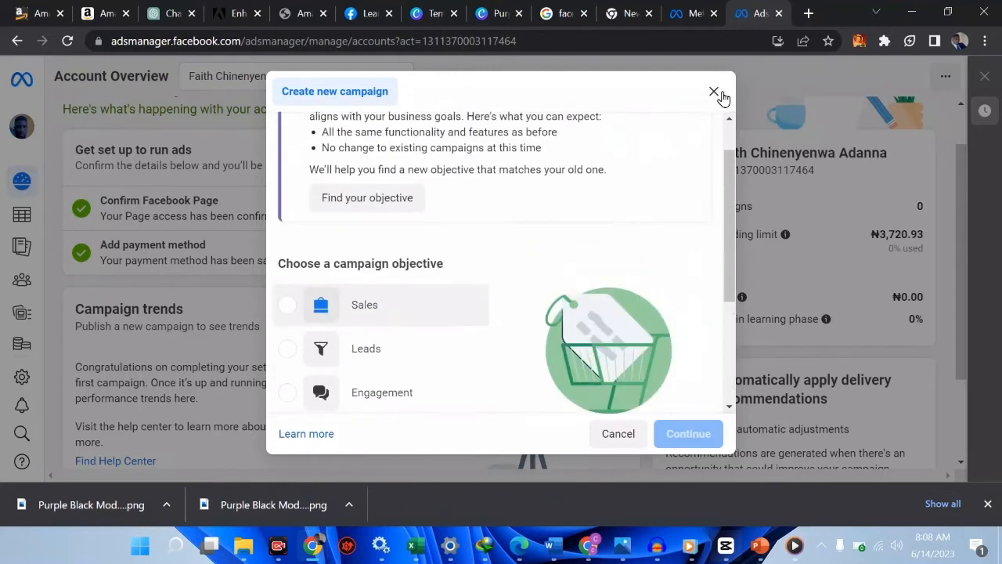
left_click(713, 92)
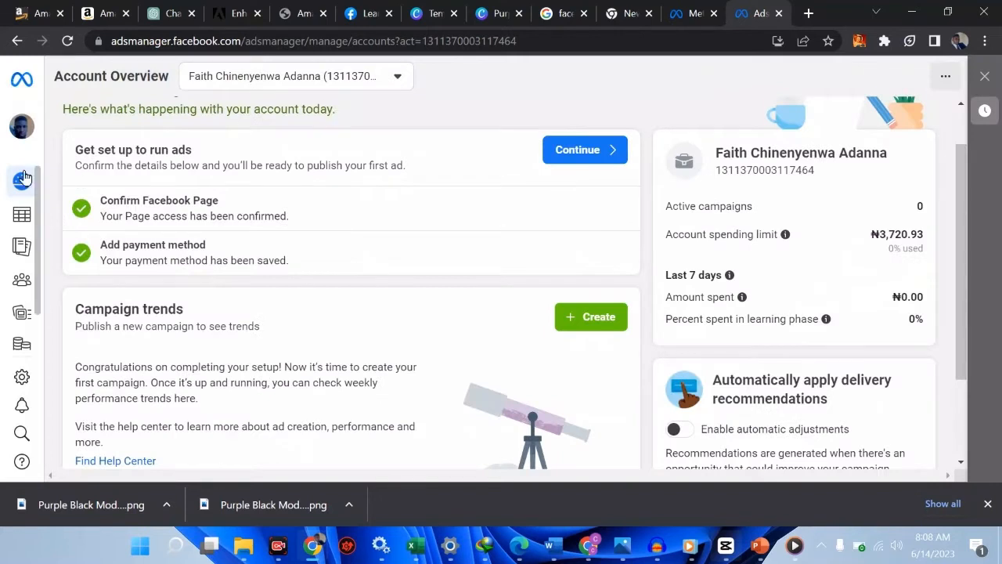
mouse_move(23, 182)
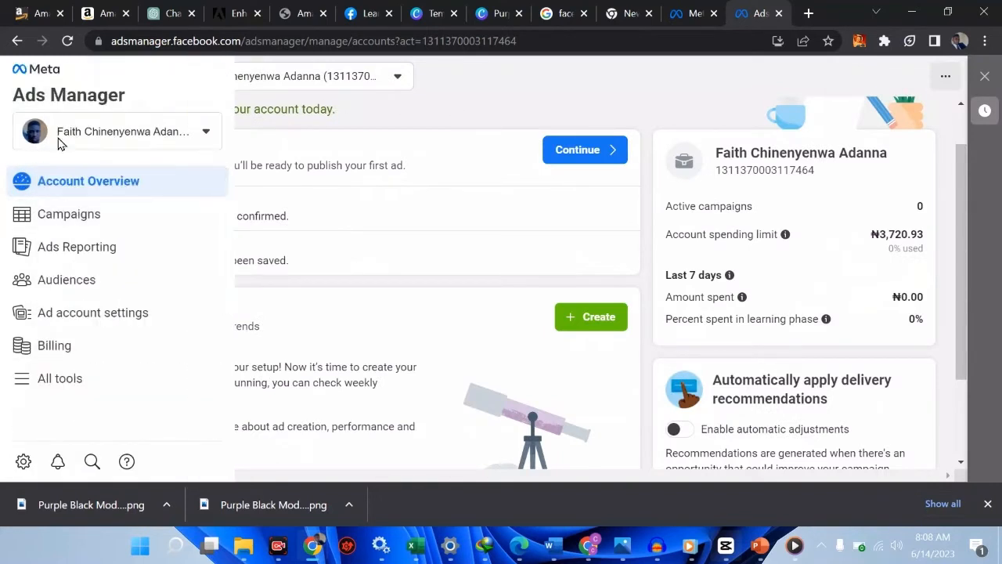
left_click(60, 224)
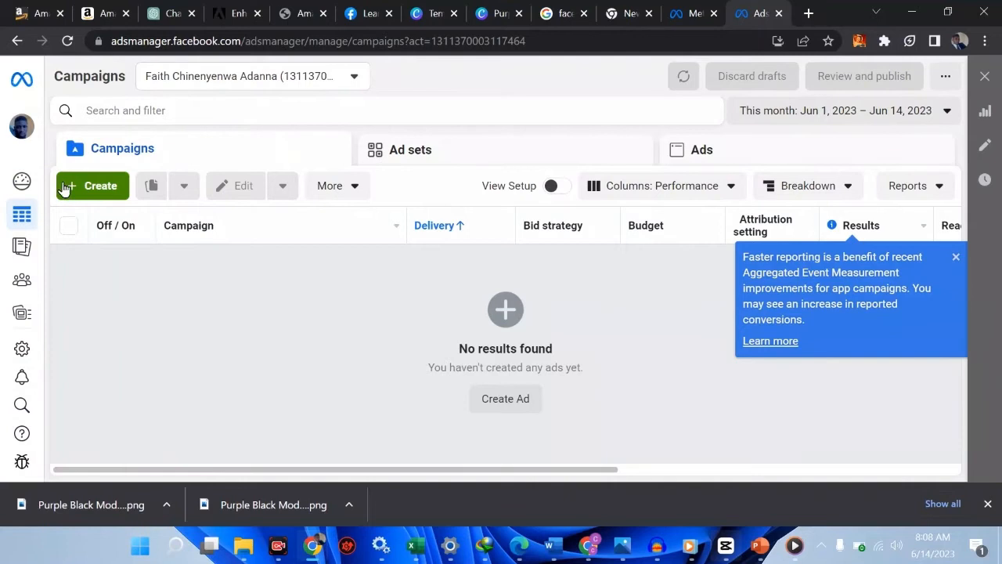
Start a new campaign, browse the six objectives, and select Leads
left_click(64, 189)
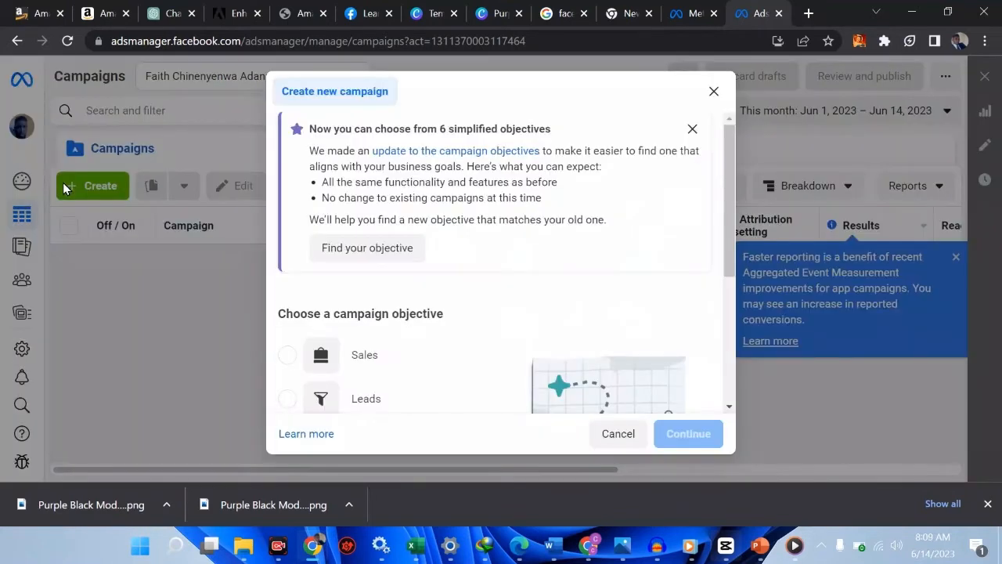
scroll(483, 296, "down", 1)
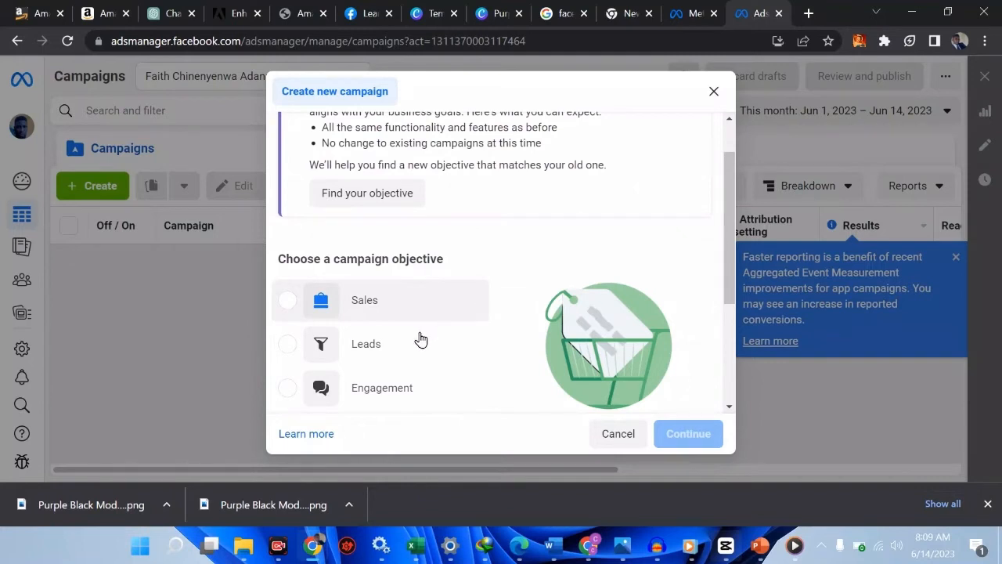
scroll(419, 338, "down", 1)
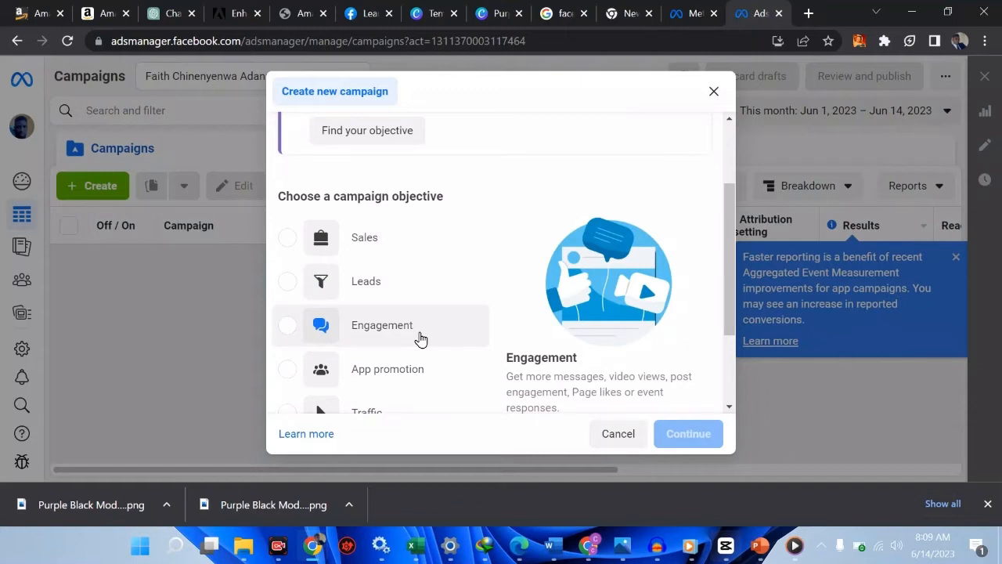
scroll(420, 338, "down", 1)
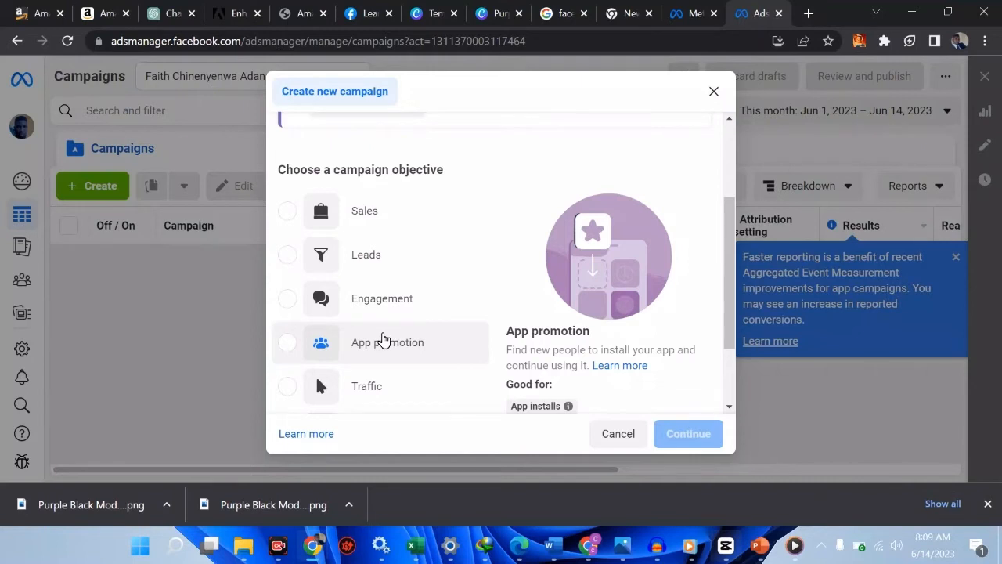
scroll(384, 339, "down", 1)
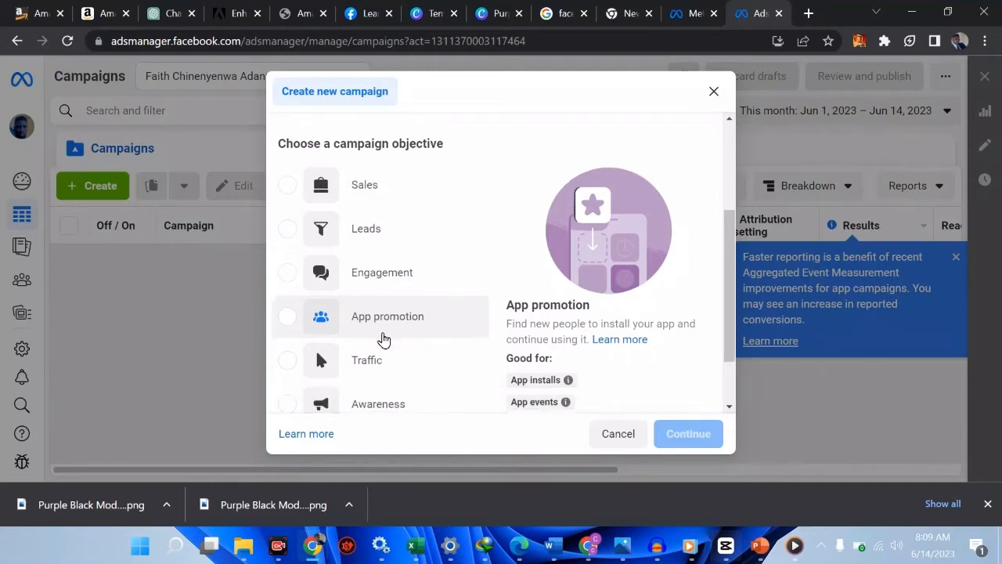
scroll(381, 339, "down", 1)
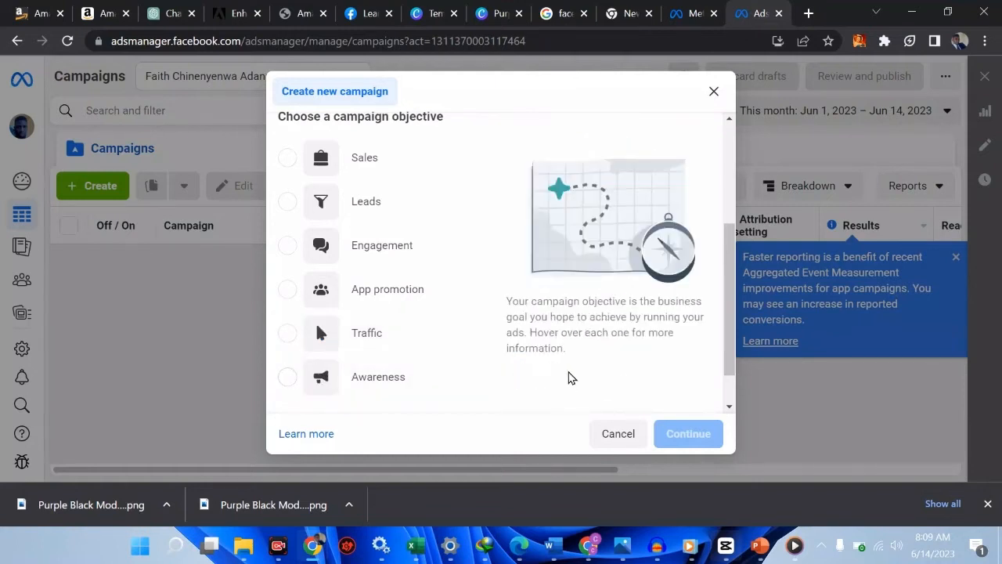
scroll(329, 381, "down", 1)
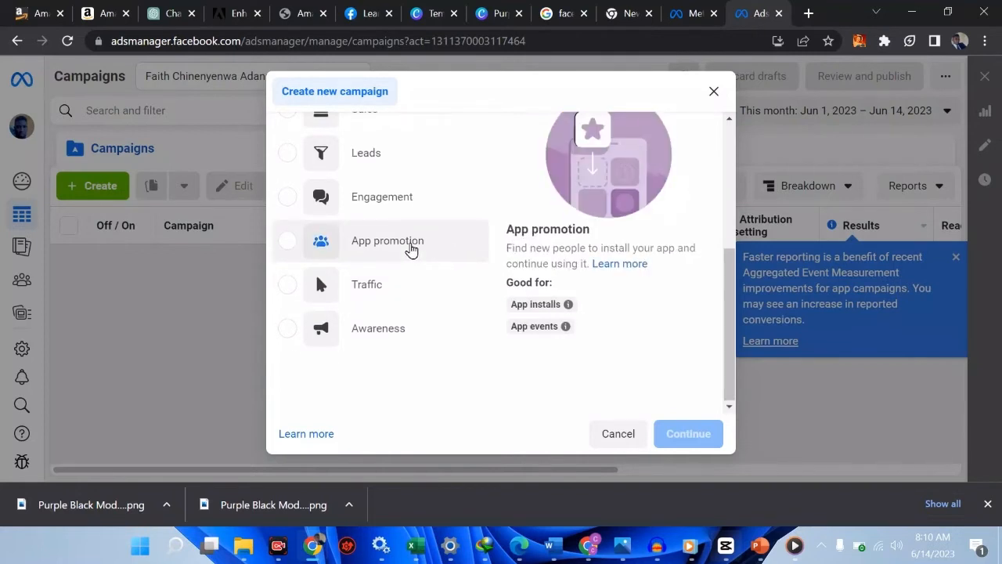
scroll(410, 248, "up", 1)
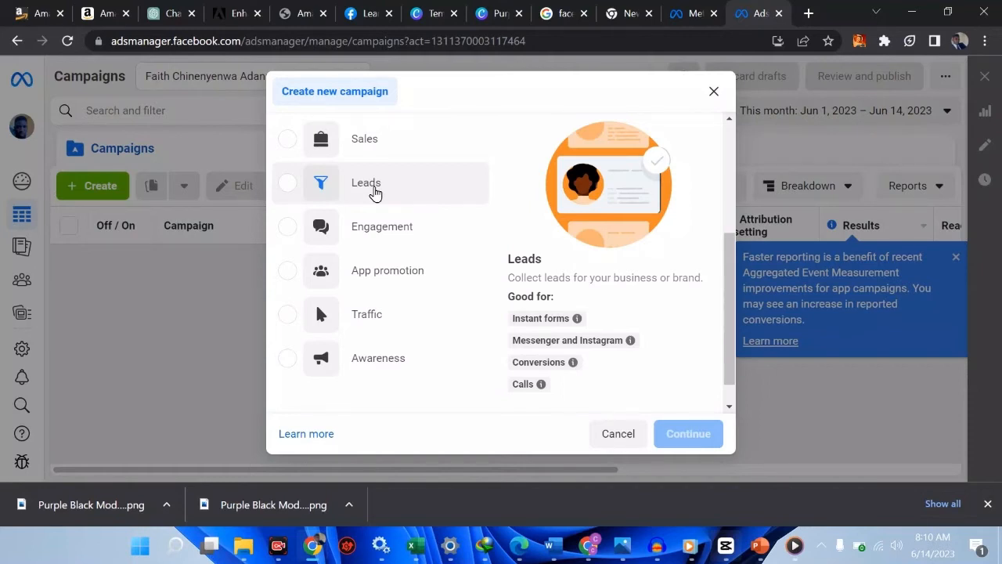
left_click(286, 190)
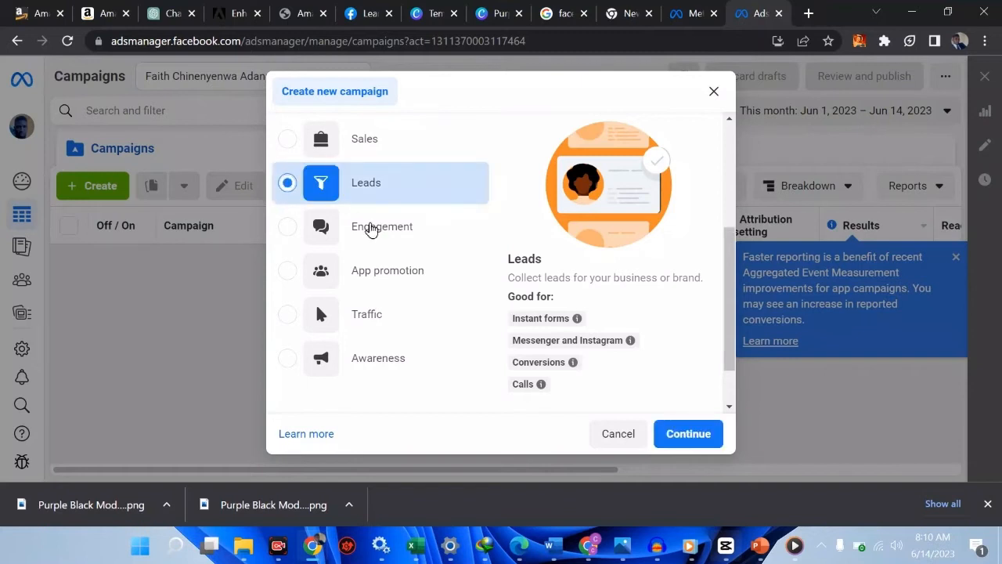
mouse_move(514, 317)
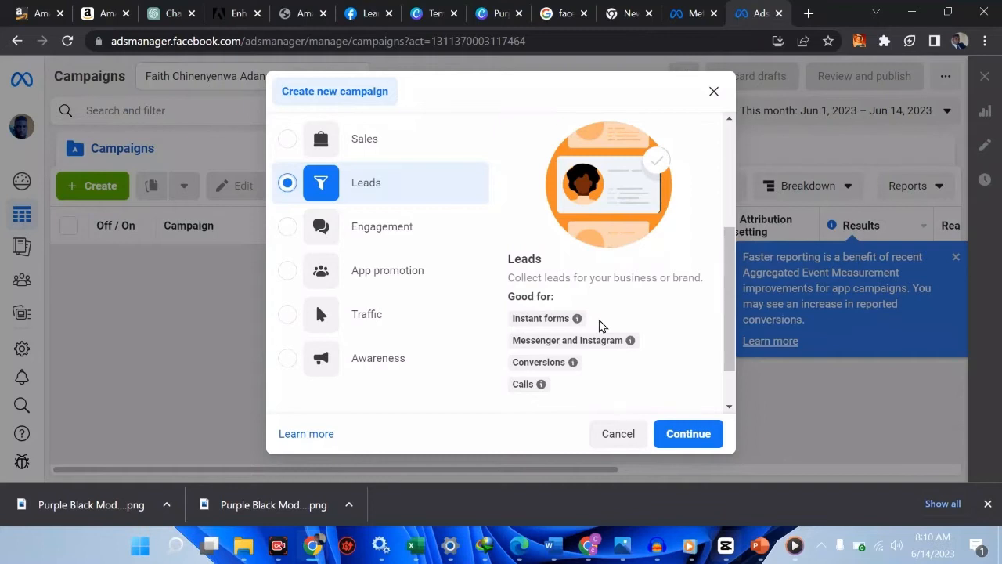
scroll(601, 325, "down", 1)
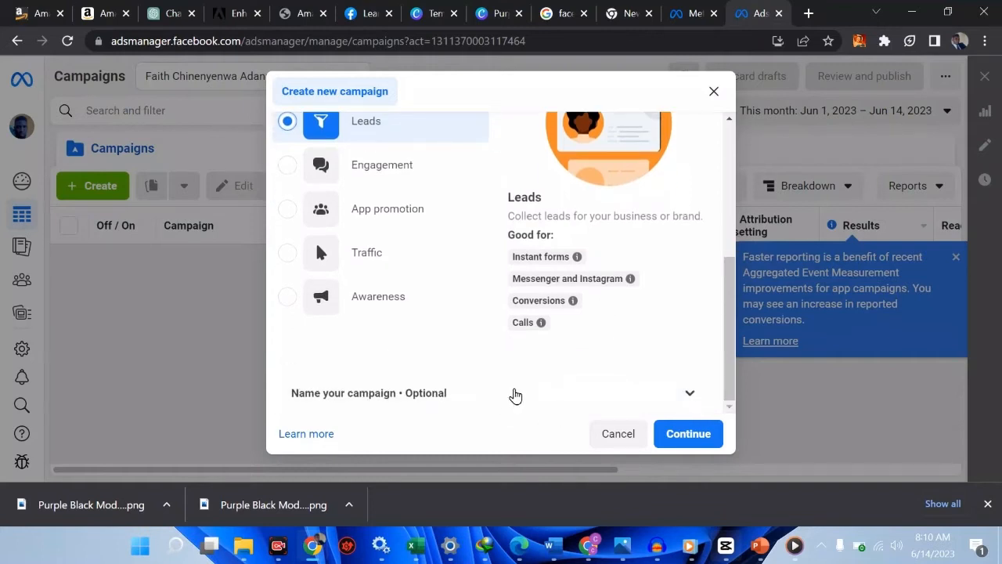
Expand the naming section and name the campaign 'Canva Pro'
left_click(496, 397)
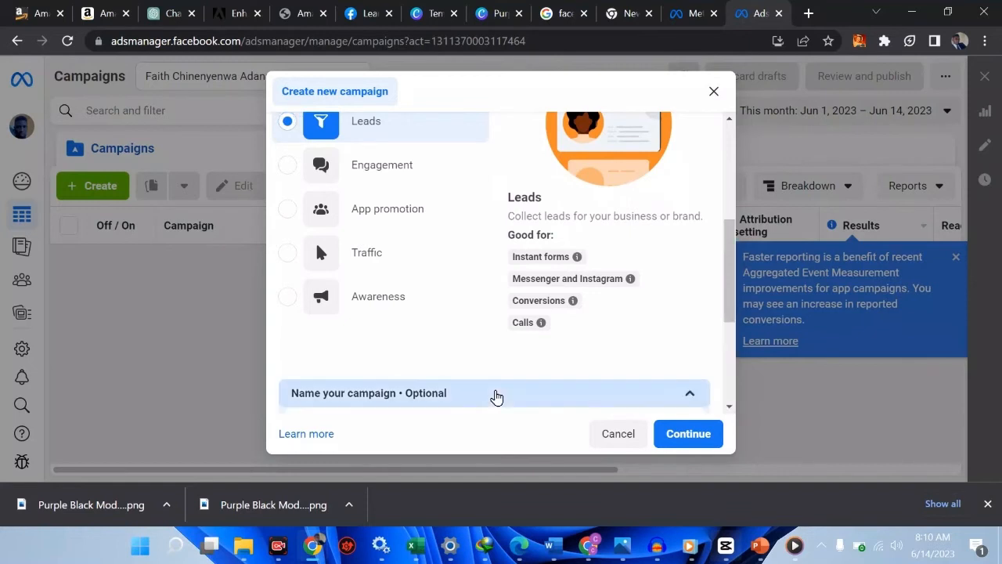
scroll(601, 349, "down", 4)
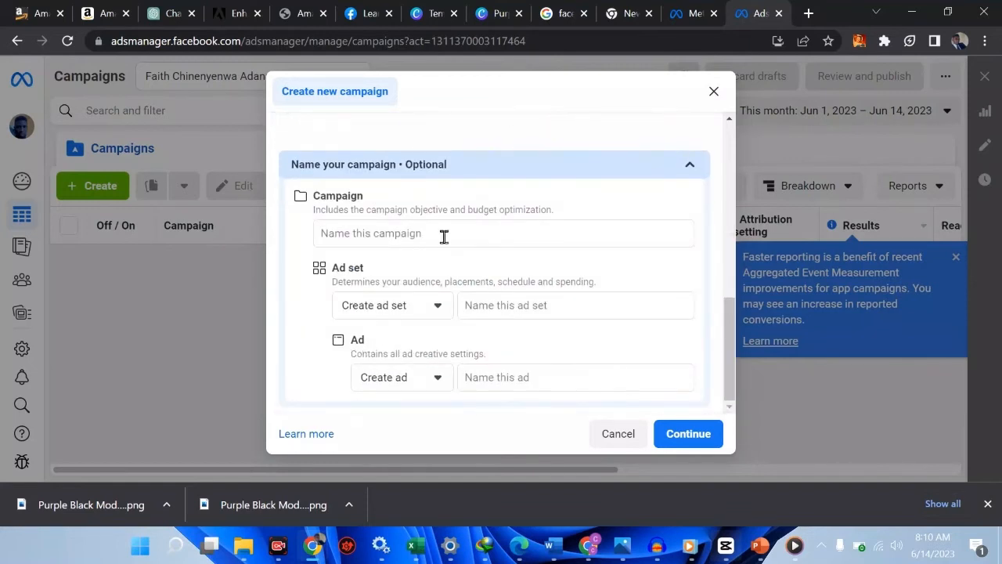
left_click(427, 234)
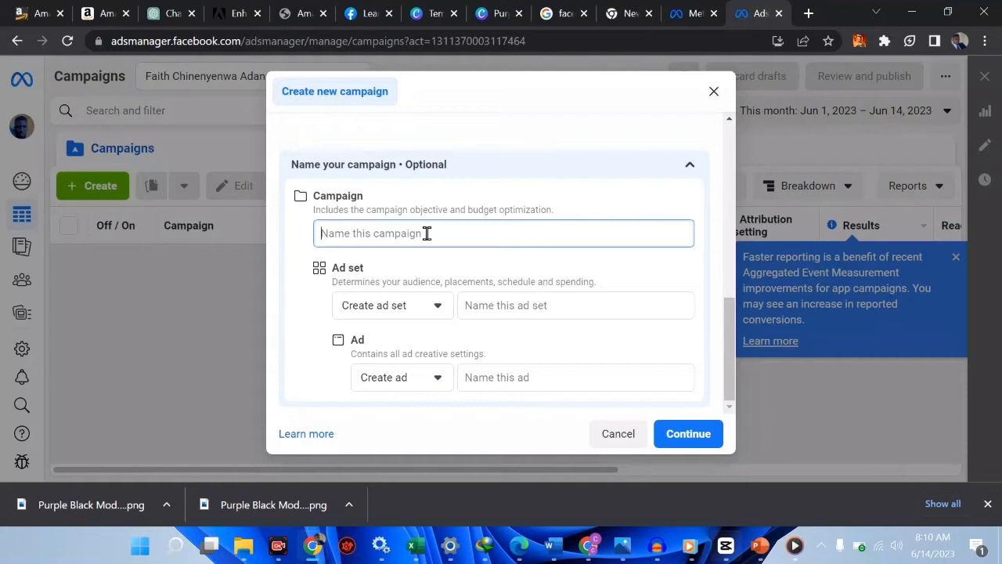
type("sell ")
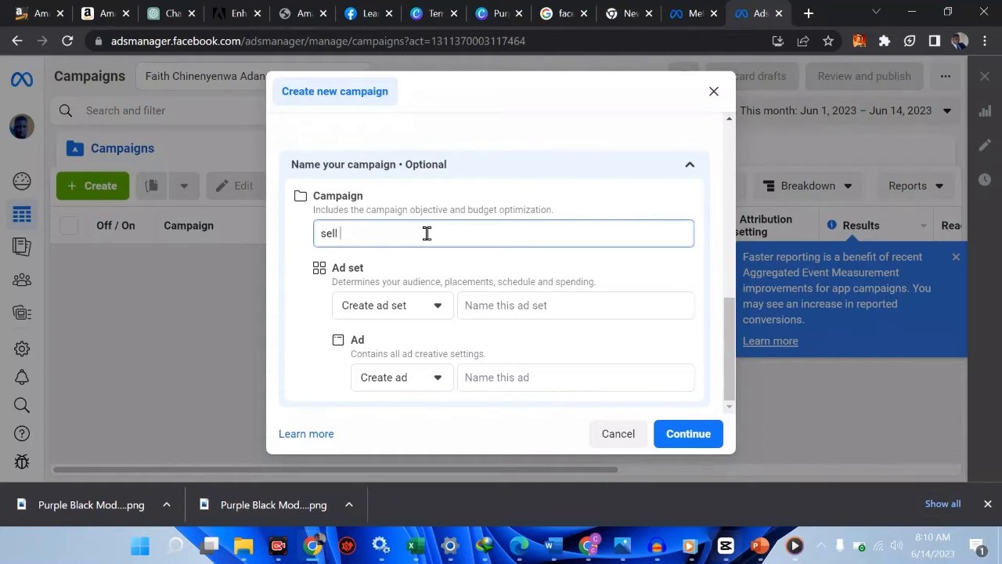
type("CAnva")
type(" E")
type("lement")
key("BackSpace")
key("BackSpace")
key("BackSpace")
key("BackSpace")
key("BackSpace")
key("BackSpace")
key("BackSpace")
key("BackSpace")
key("BackSpace")
key("BackSpace")
key("BackSpace")
key("BackSpace")
key("BackSpace")
key("BackSpace")
key("BackSpace")
key("BackSpace")
key("BackSpace")
key("BackSpace")
type("Canva Pro.")
key("BackSpace")
Name the ad set 'canva money and audience' and the ad 'canva content', then continue
left_click(516, 310)
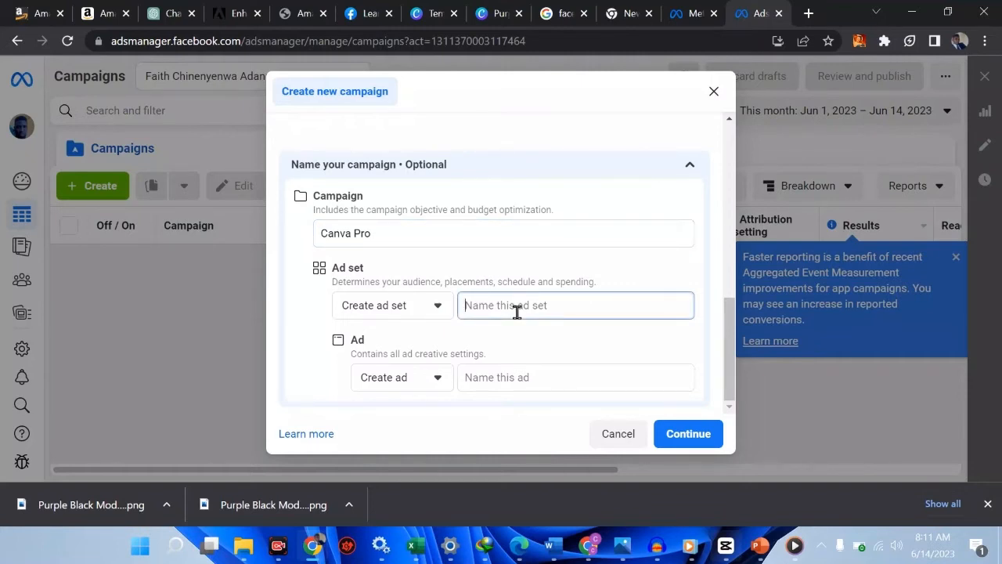
type("canva money and audience")
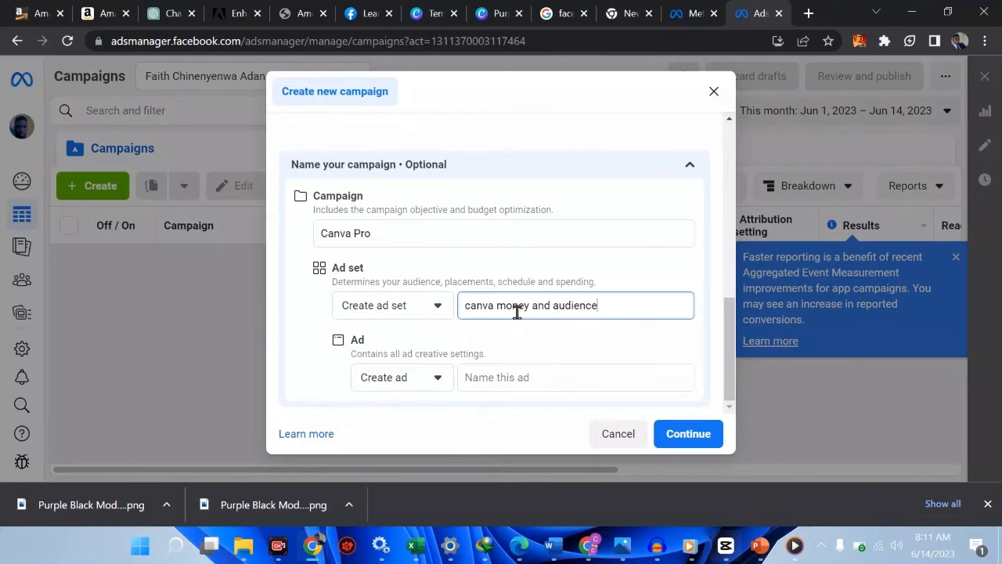
left_click(489, 378)
type("can")
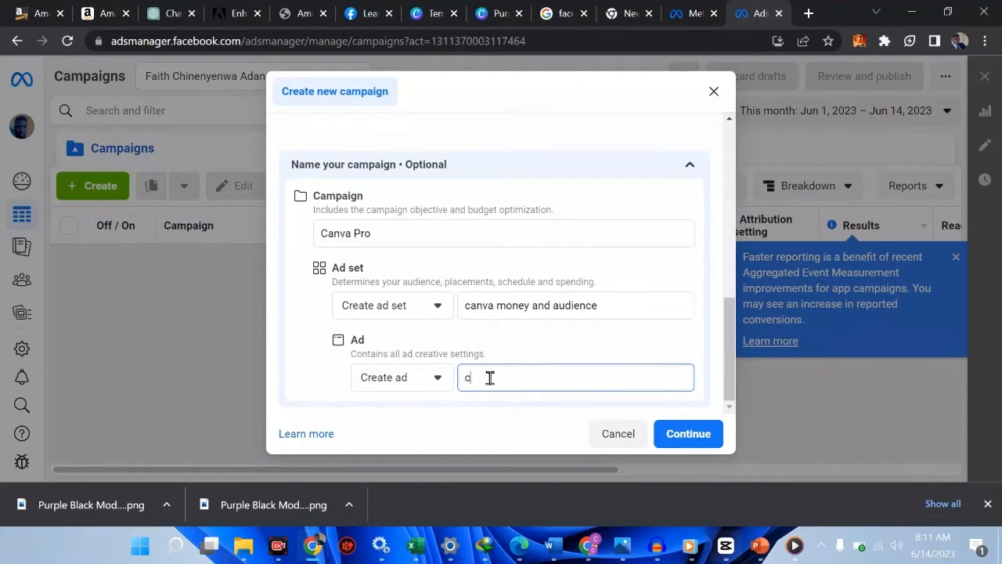
type("va content")
left_click(709, 437)
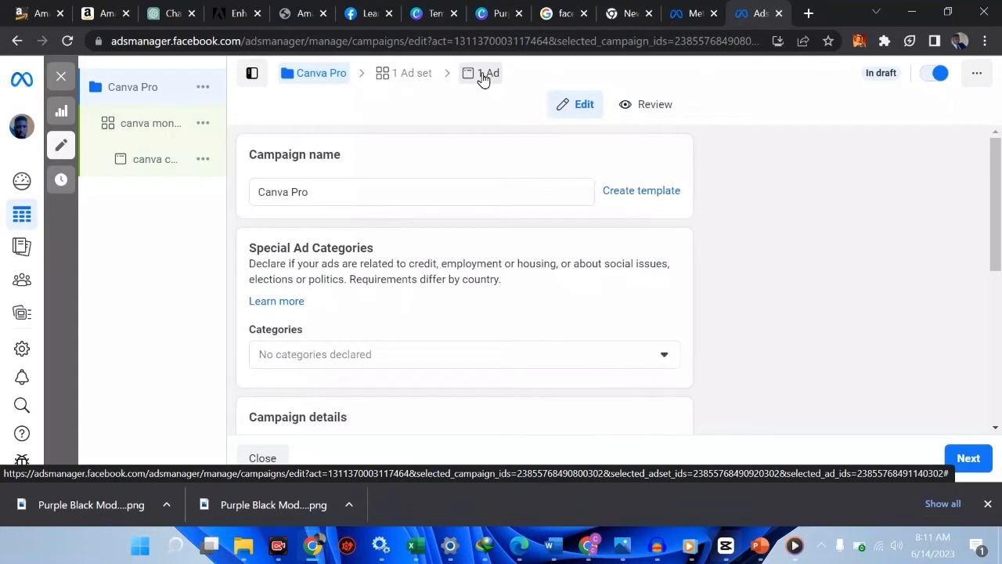
Switch the Canva Pro campaign off and back on so it stays active, then review the form
left_click(932, 79)
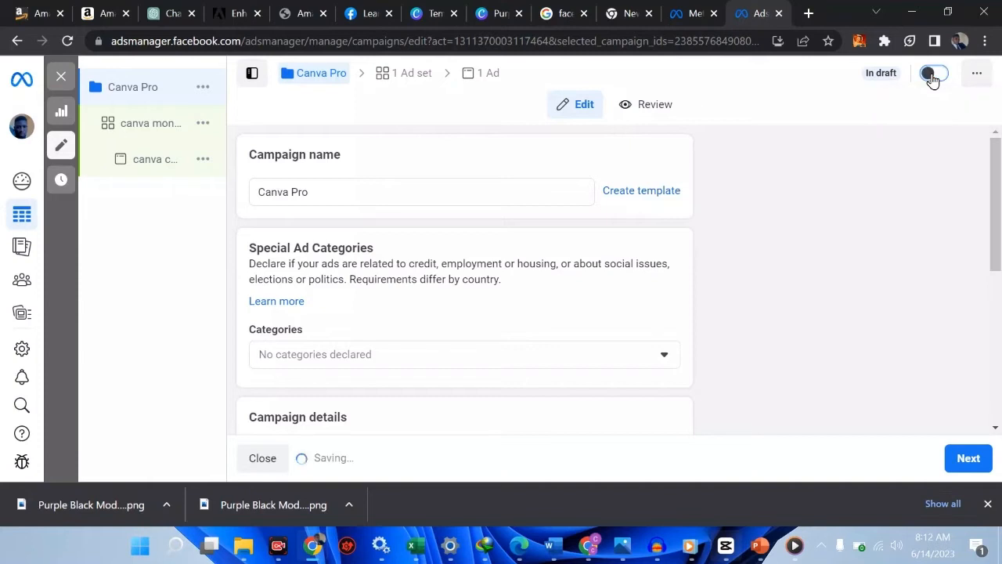
left_click(934, 75)
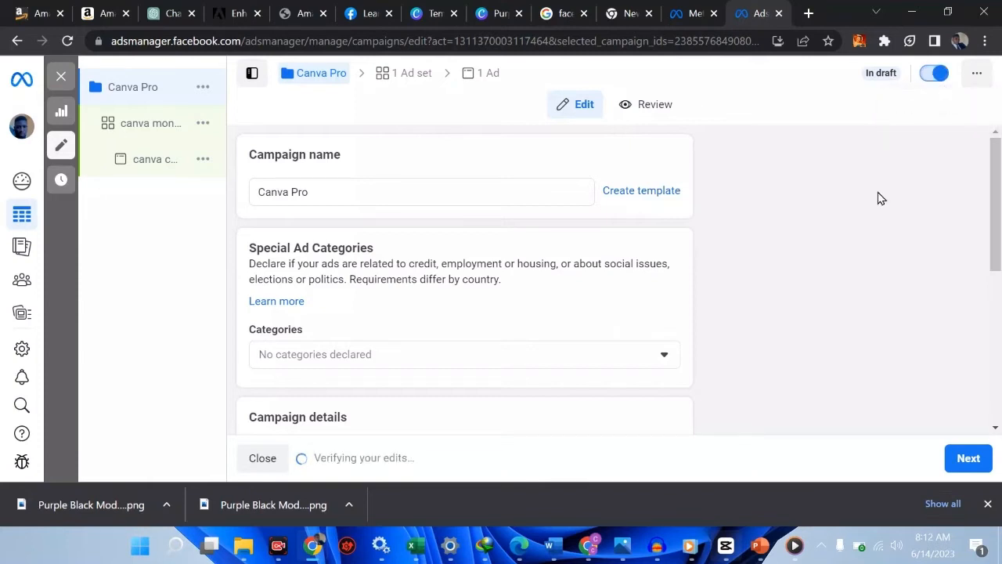
scroll(879, 198, "down", 2)
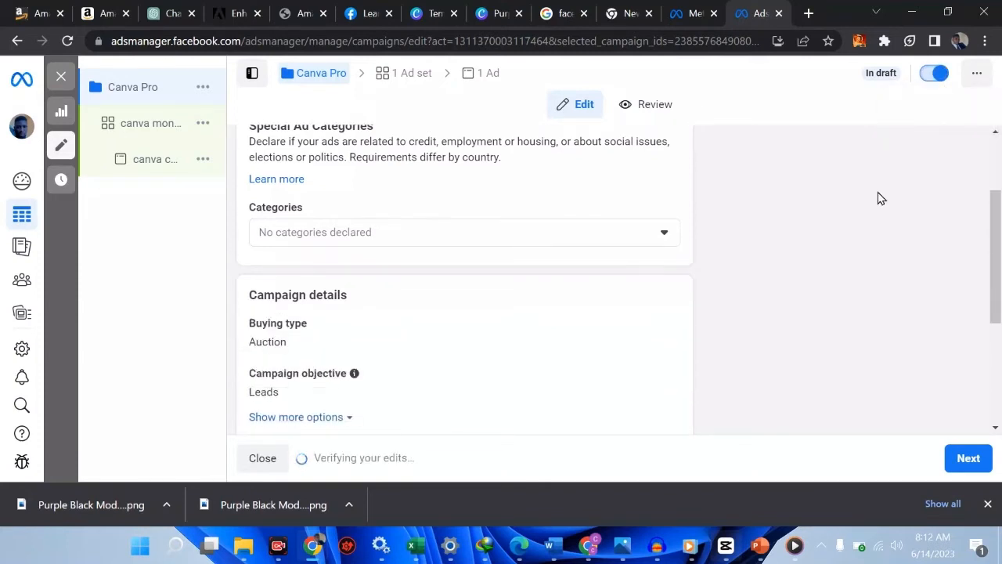
scroll(879, 198, "up", 1)
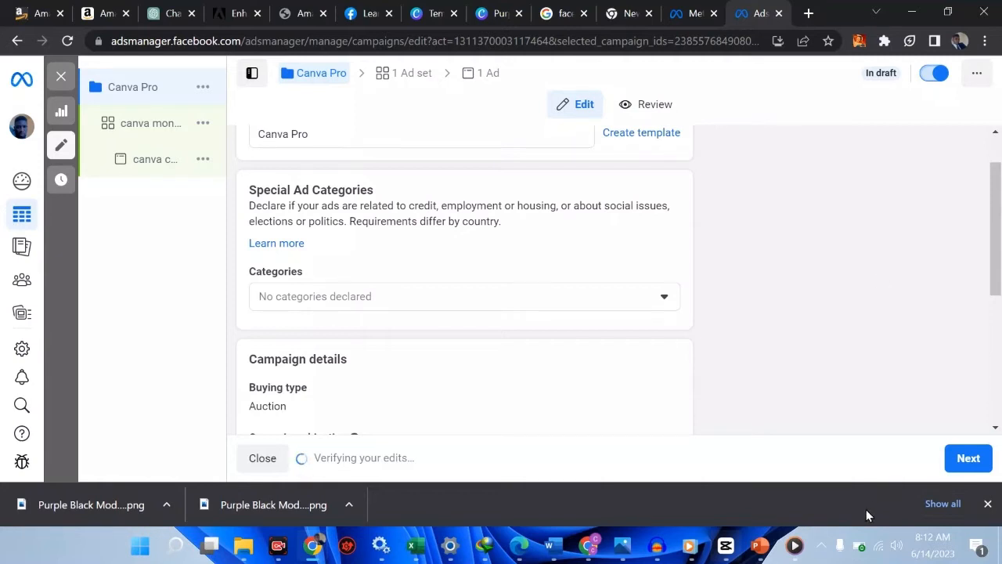
scroll(807, 303, "up", 1)
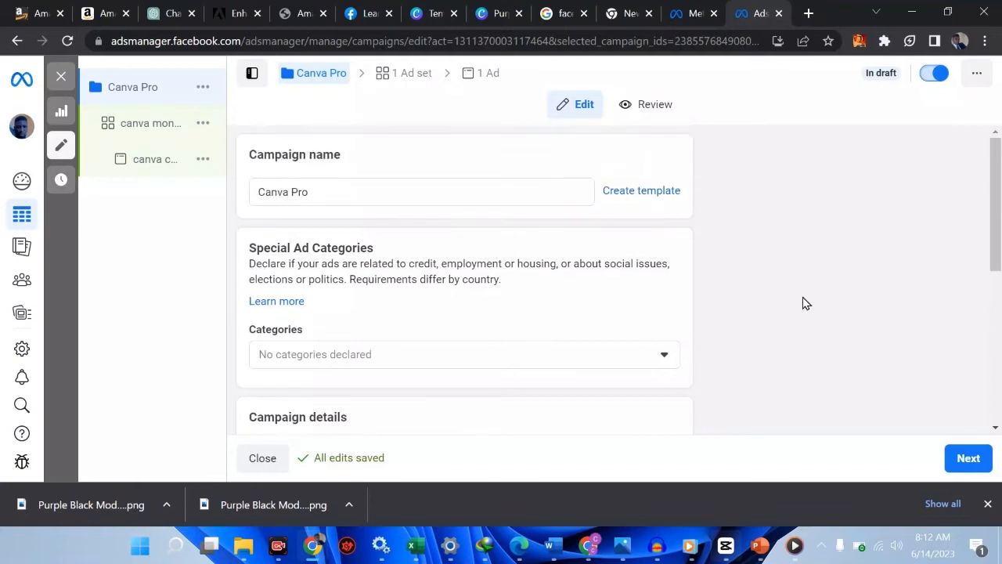
scroll(806, 303, "down", 2)
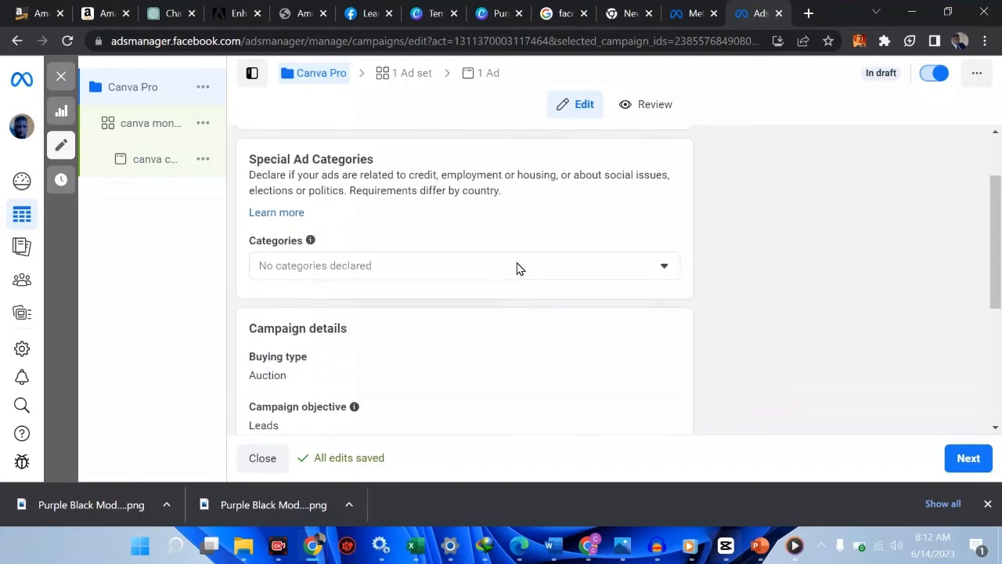
Leave Special Ad Categories empty, declaring none, and dismiss the help tip
left_click(487, 273)
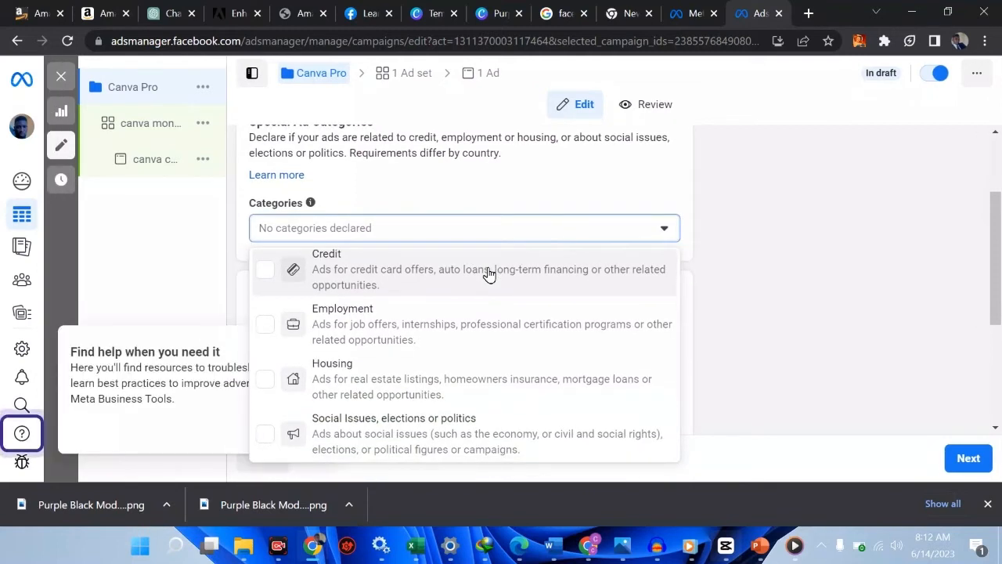
left_click(741, 245)
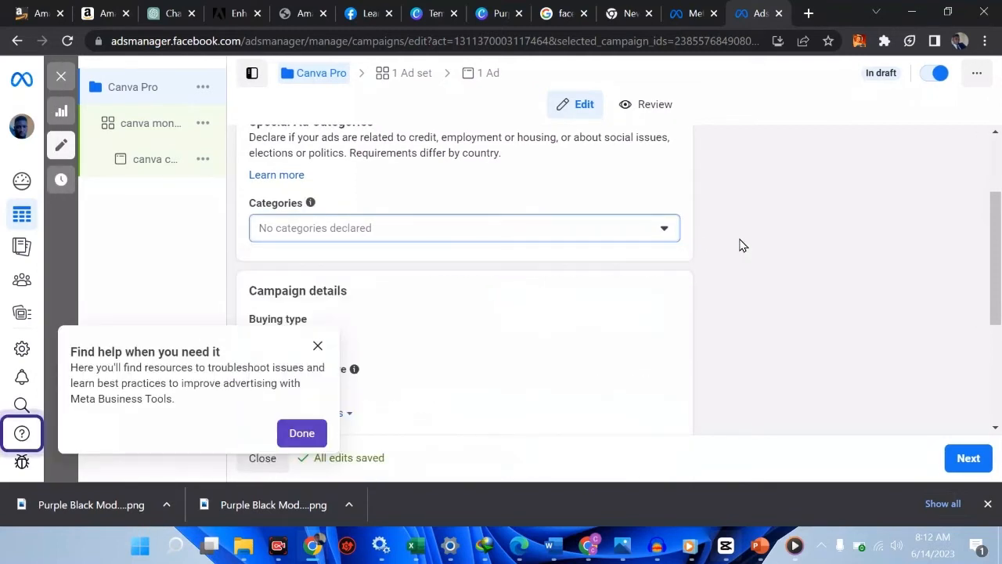
left_click(317, 345)
Review the buying type choices and keep Auction as the campaign's buying type
scroll(429, 317, "down", 1)
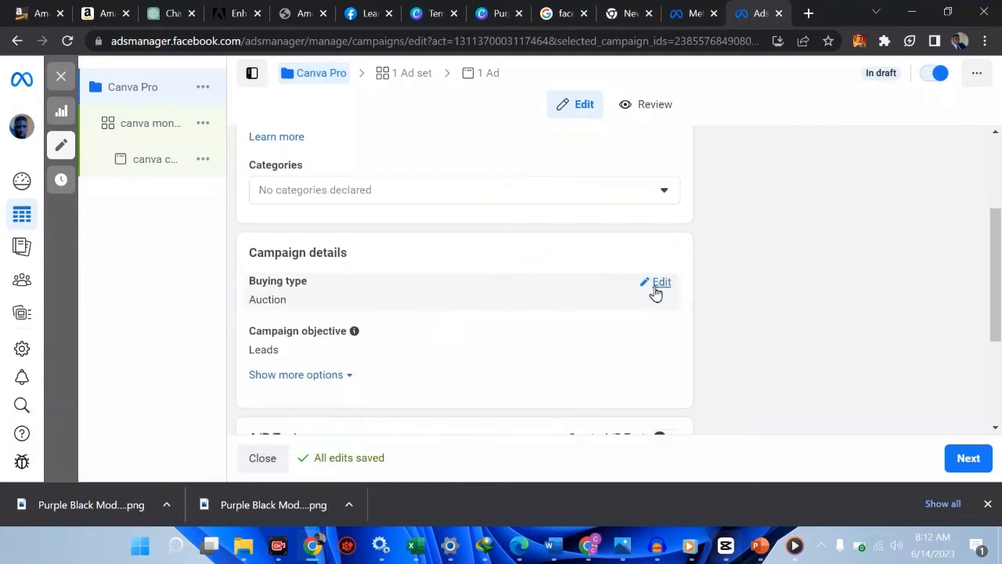
left_click(657, 290)
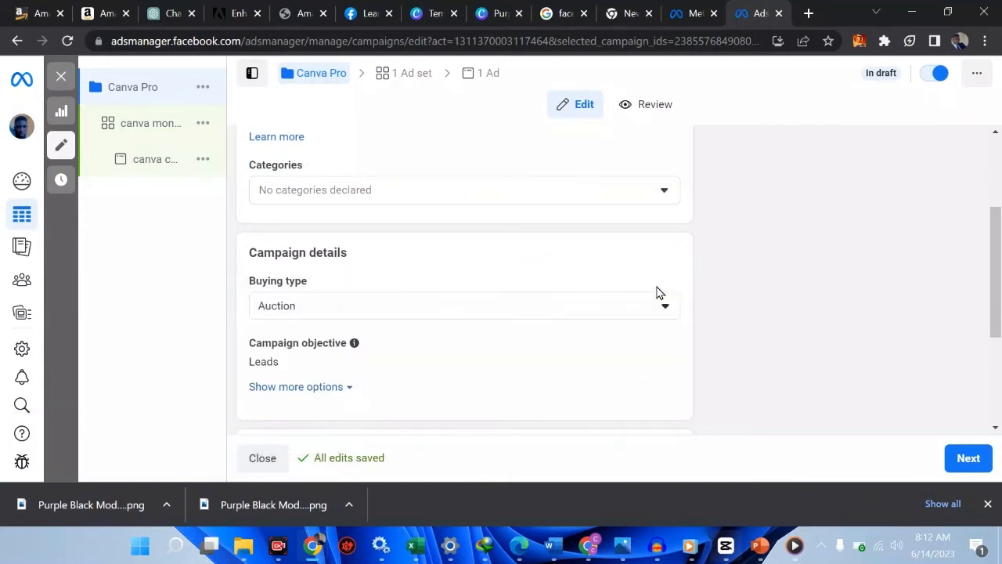
left_click(508, 311)
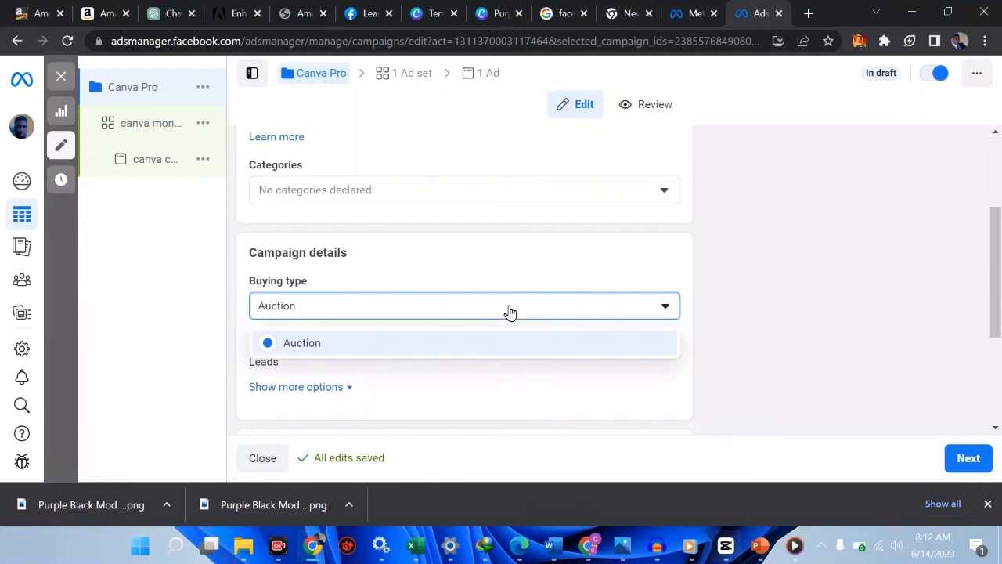
left_click(789, 293)
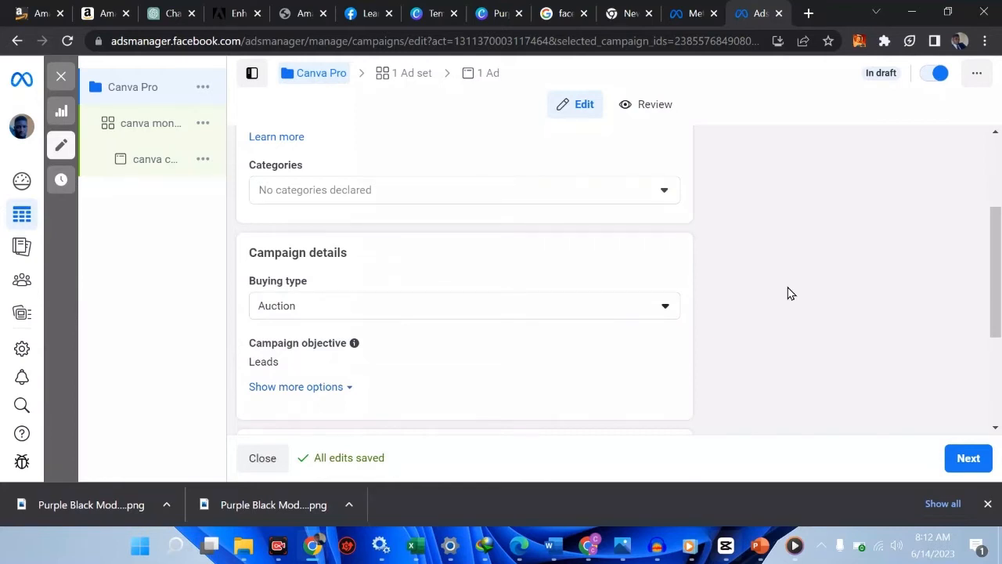
scroll(788, 293, "down", 1)
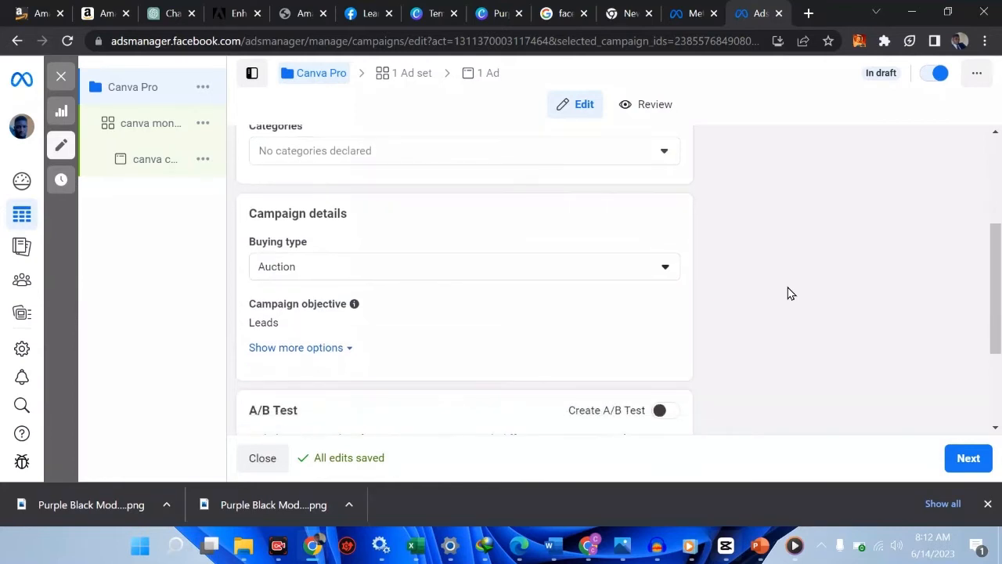
Reveal more campaign options and browse the objective list from Sales to Awareness, keeping Leads selected
left_click(318, 347)
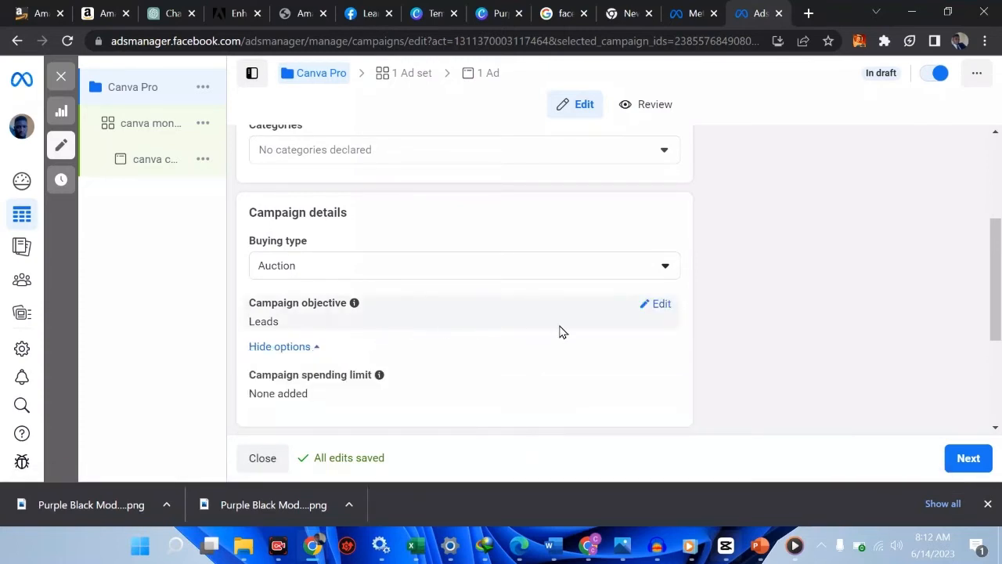
left_click(659, 307)
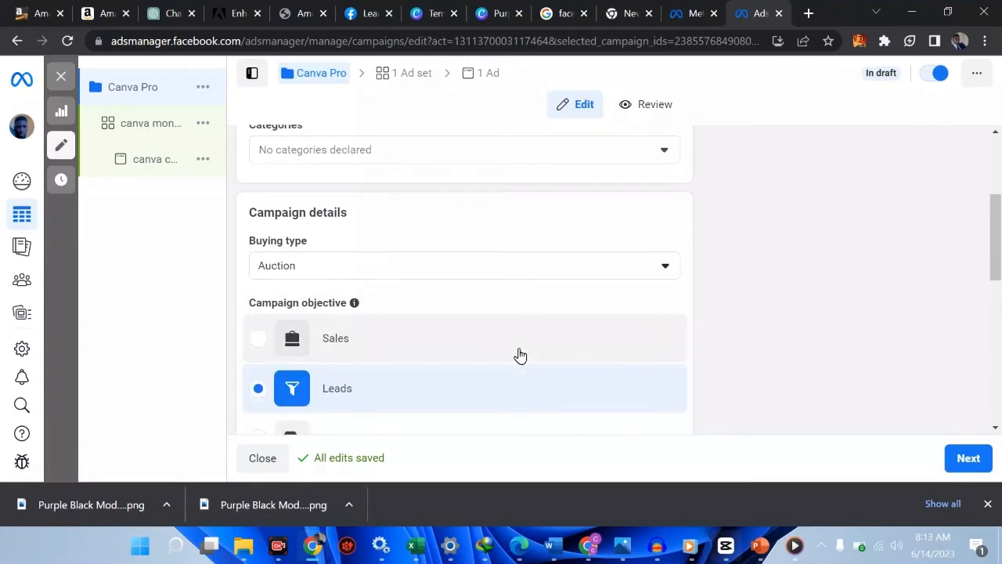
scroll(521, 356, "down", 2)
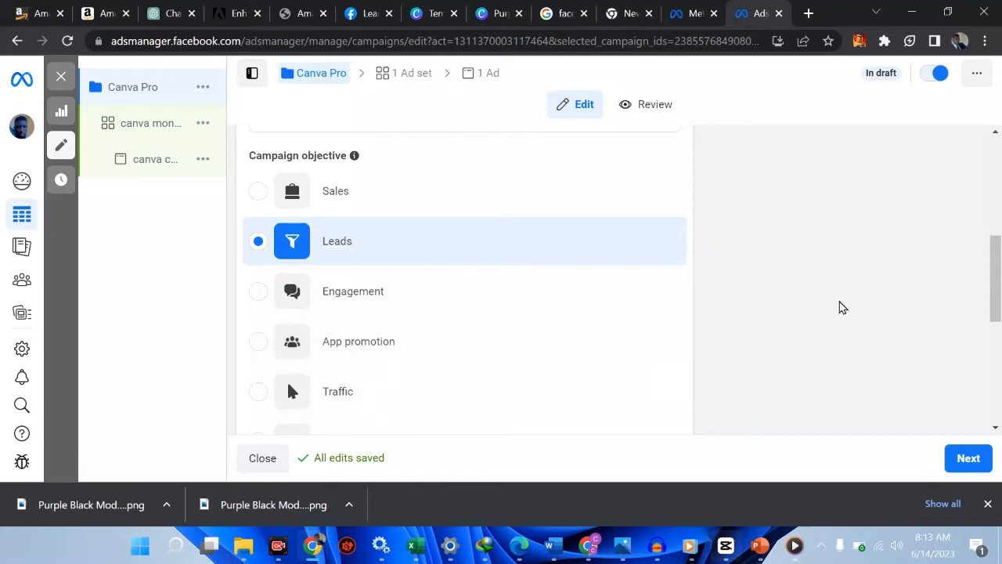
mouse_move(188, 278)
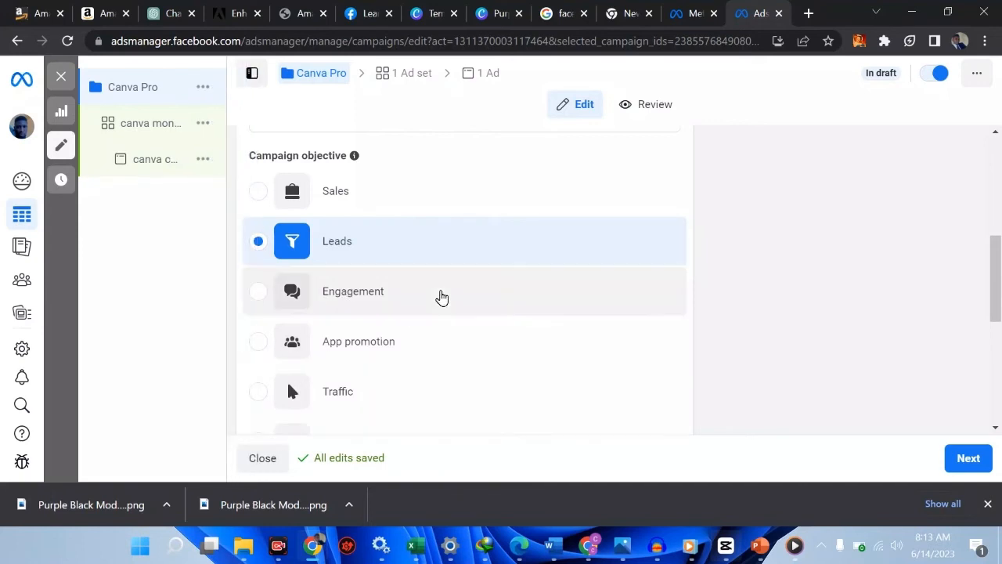
scroll(449, 274, "down", 2)
scroll(448, 274, "down", 3)
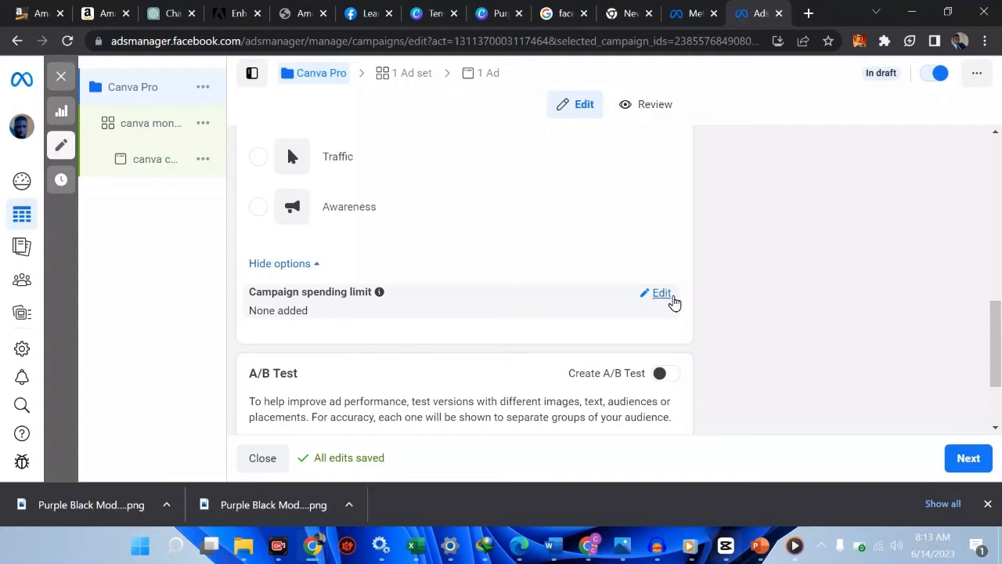
Add a campaign spending limit of ₦20,000.00, replacing the too-low 10000 entry
left_click(670, 298)
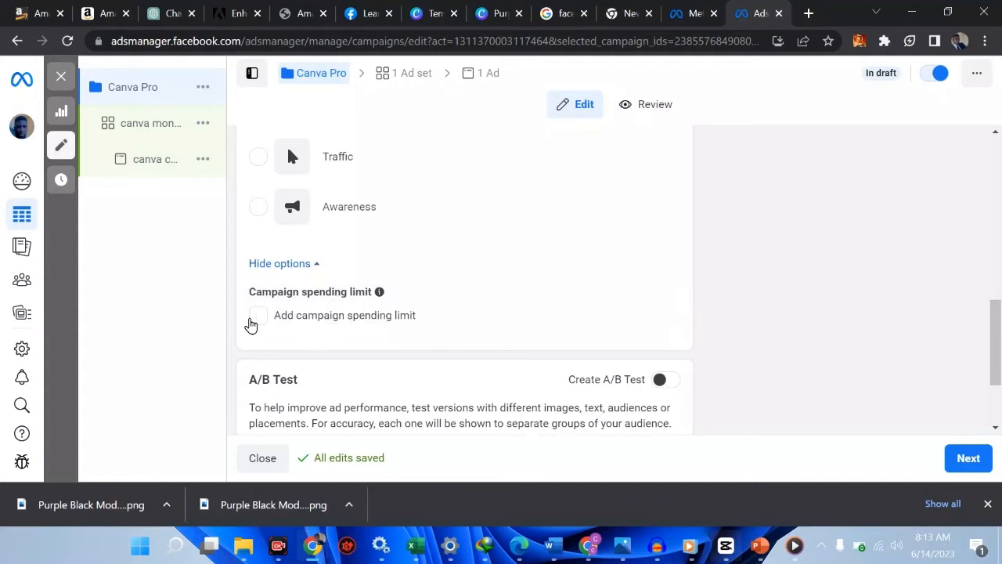
left_click(258, 316)
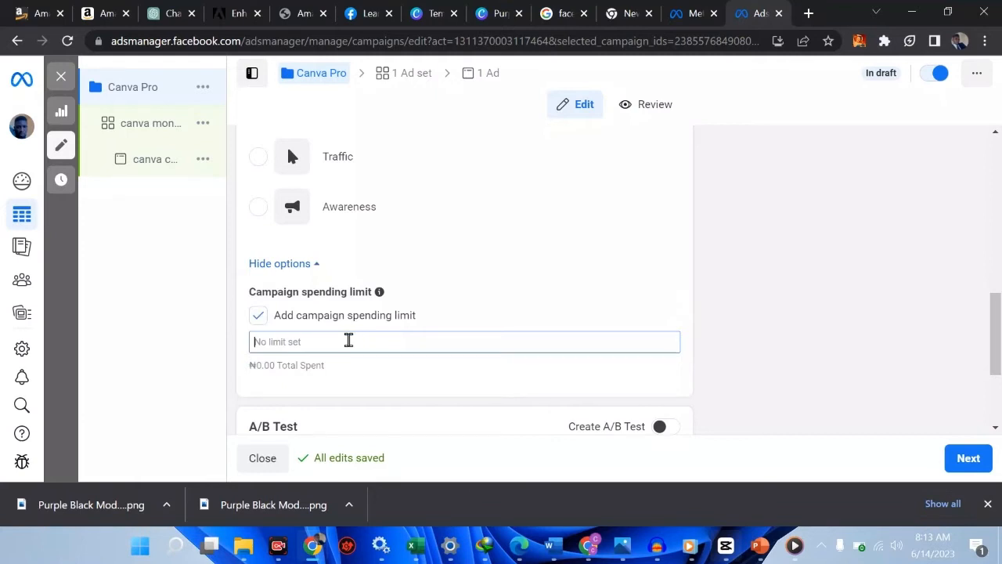
type("1000")
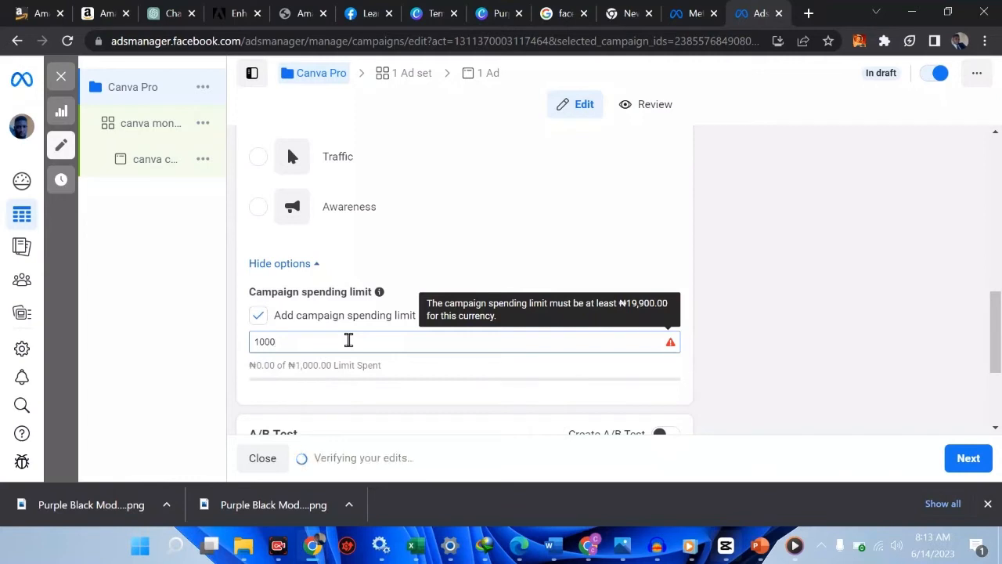
type("0")
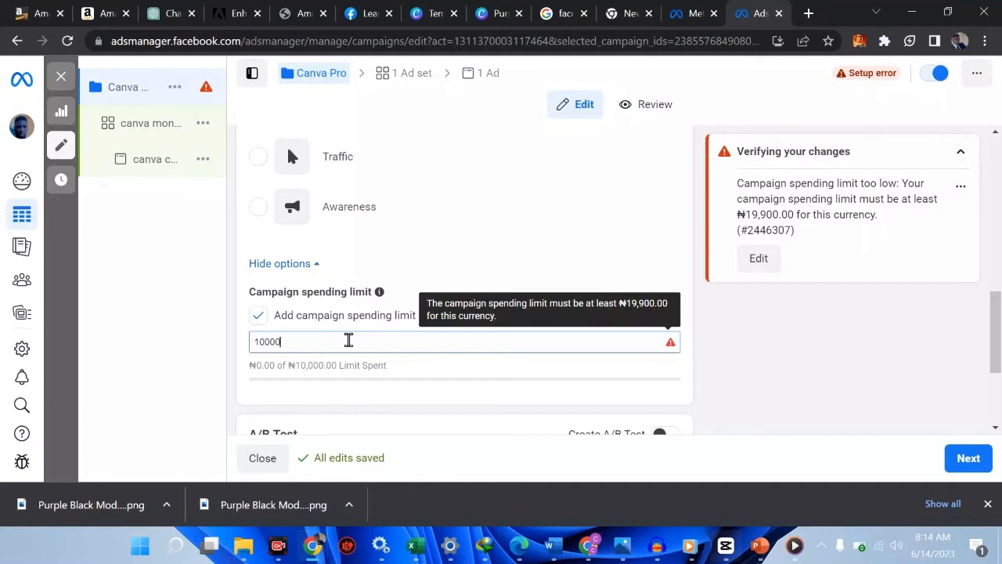
key("BackSpace")
key("BackSpace")
key("BackSpace")
key("BackSpace")
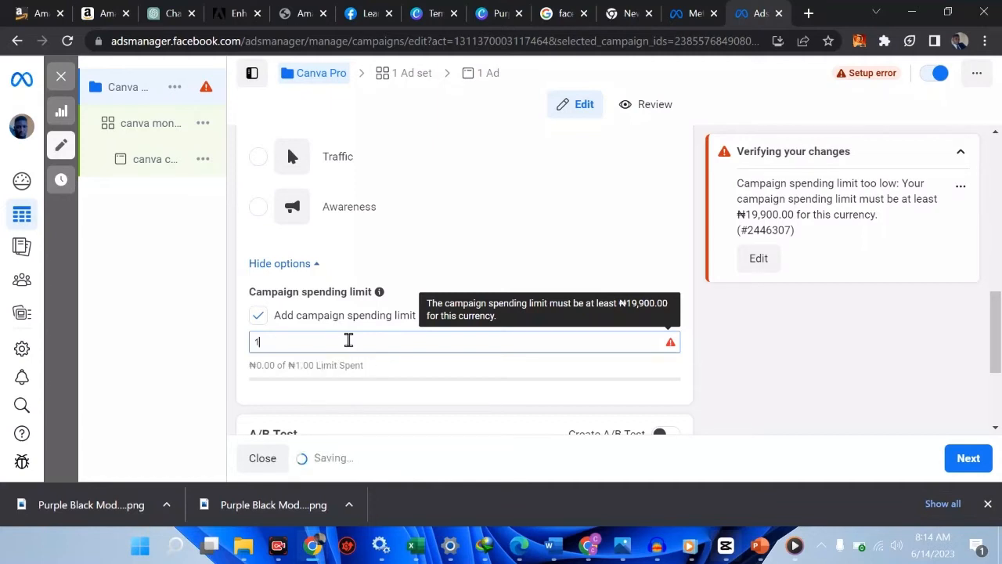
key("BackSpace")
type("2")
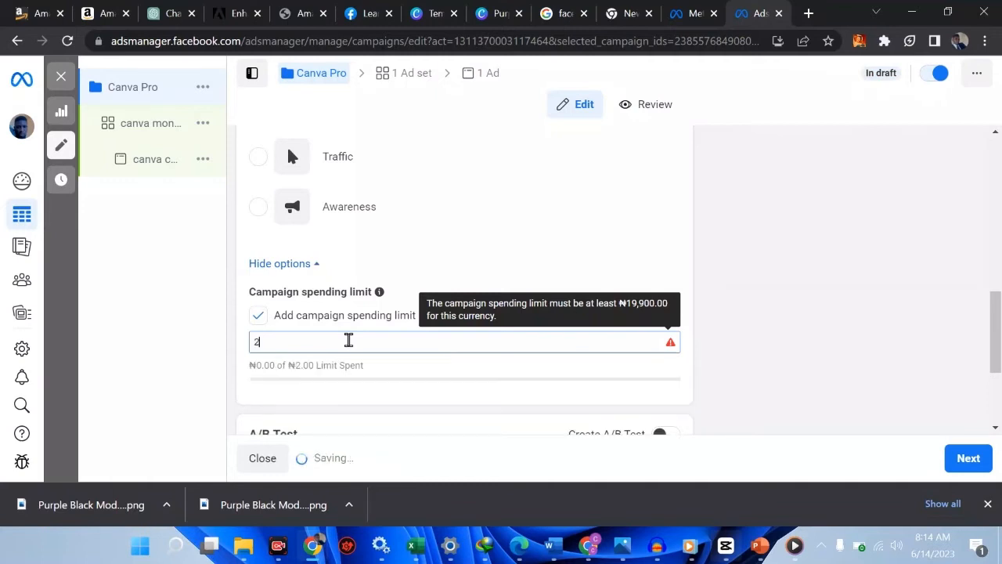
type("0,0000")
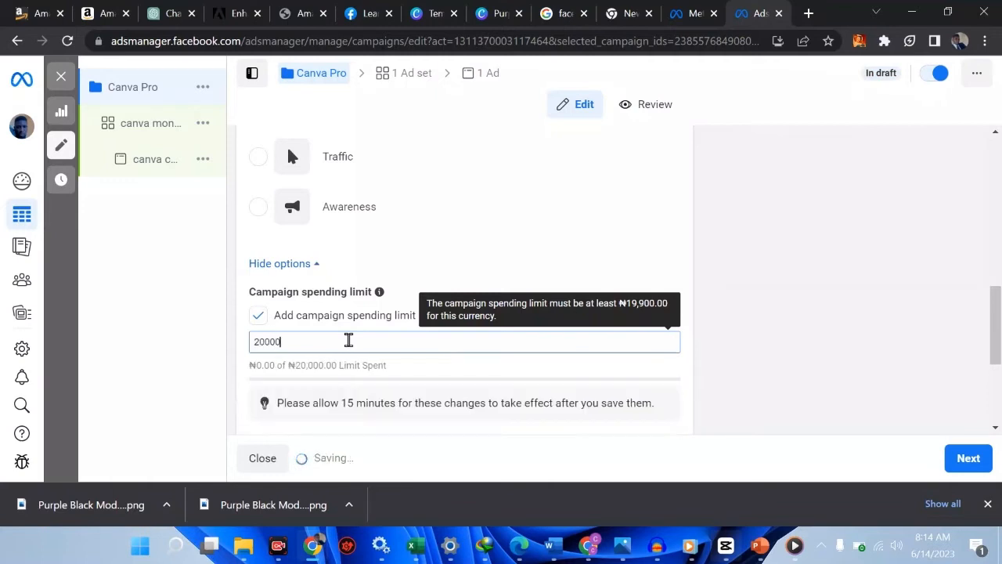
type("0")
left_click(523, 242)
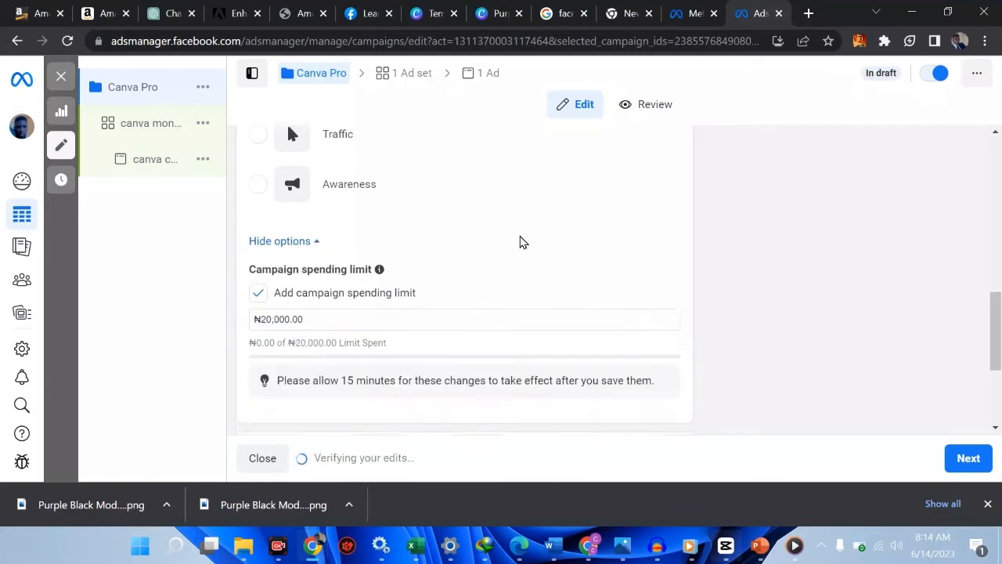
scroll(520, 242, "down", 2)
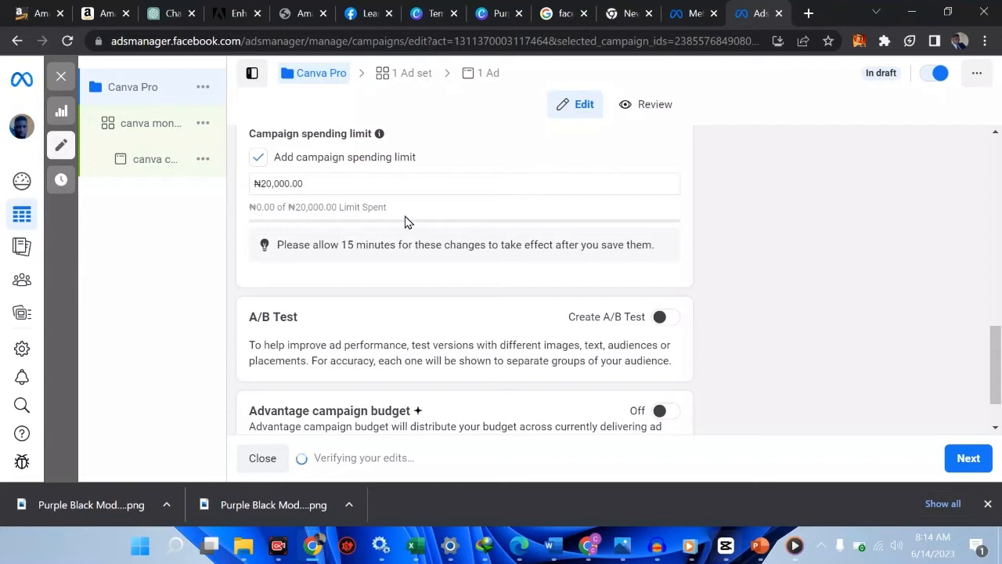
scroll(405, 221, "down", 1)
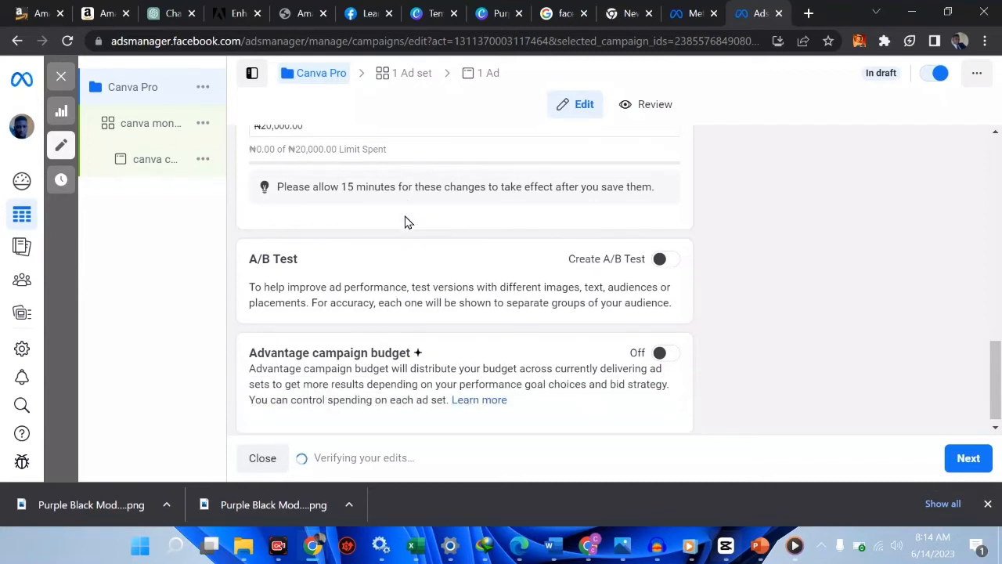
scroll(405, 222, "down", 1)
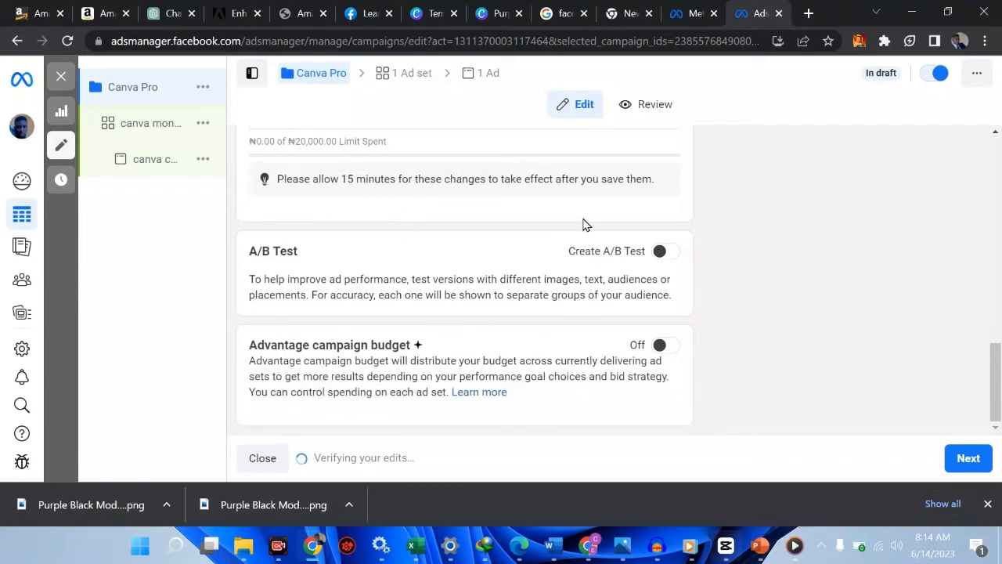
left_click(666, 252)
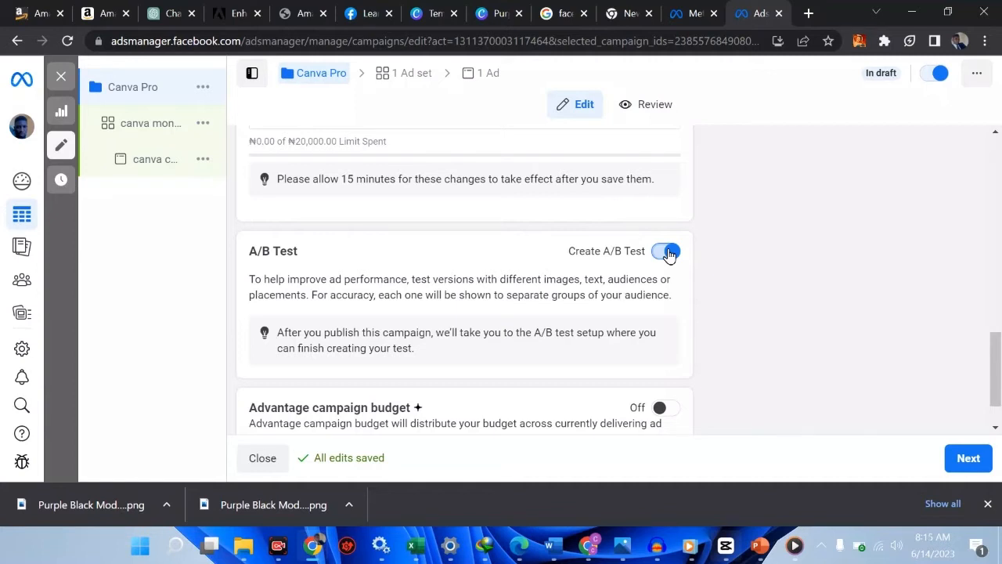
left_click(666, 251)
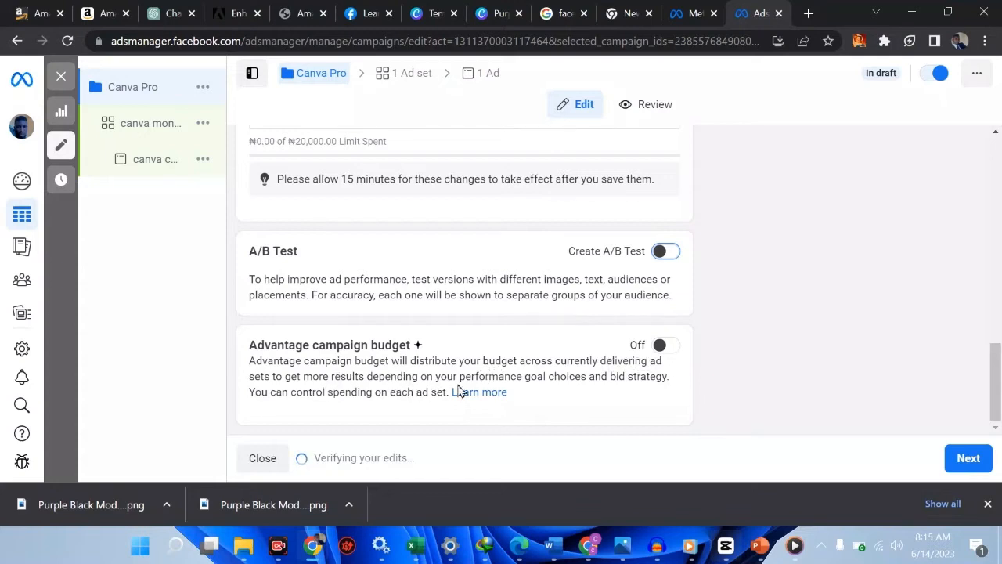
left_click(666, 350)
Keep Daily Budget as the budget type and set the amount to ₦5,000.00
scroll(668, 352, "down", 2)
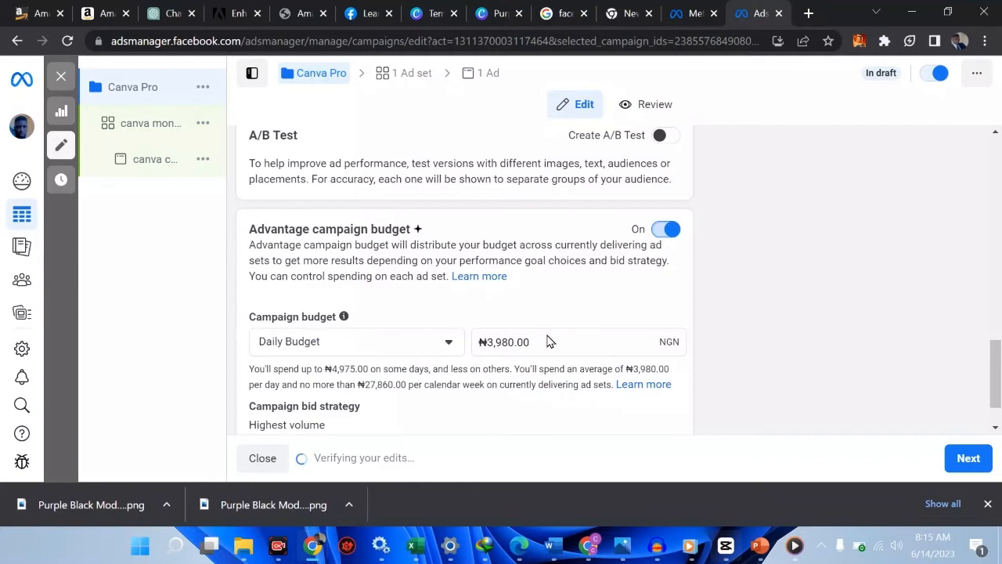
left_click(449, 346)
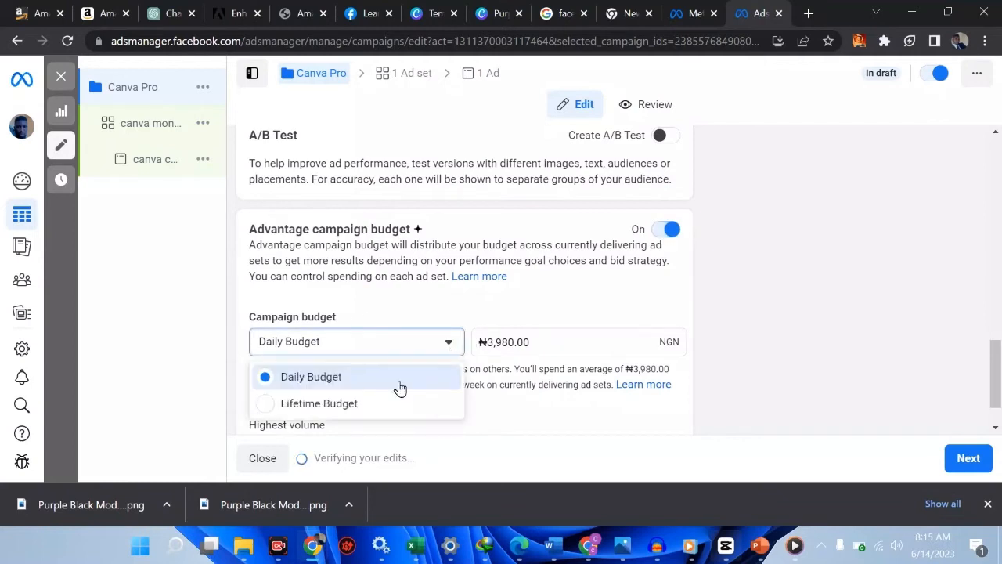
left_click(354, 406)
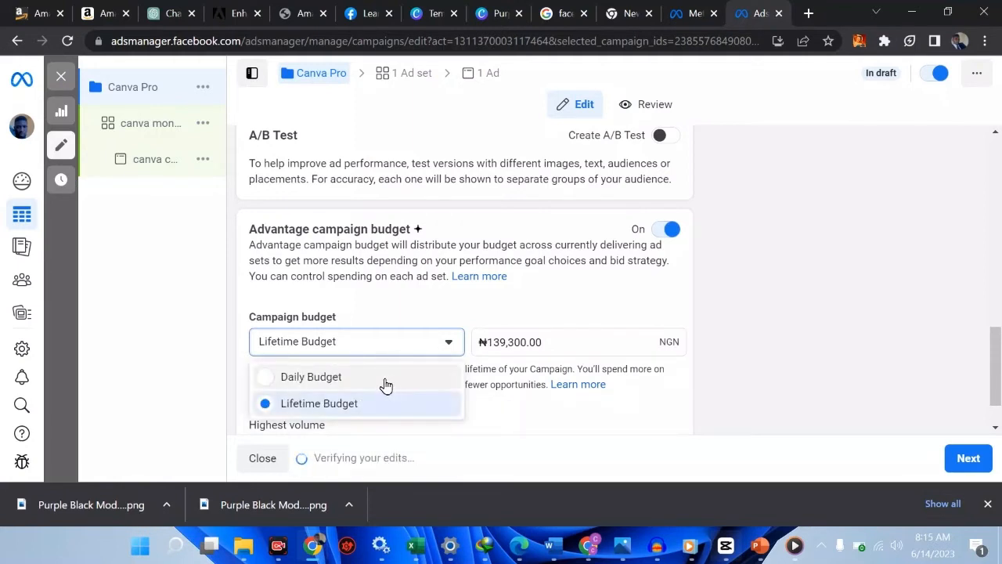
left_click(385, 384)
left_click(541, 342)
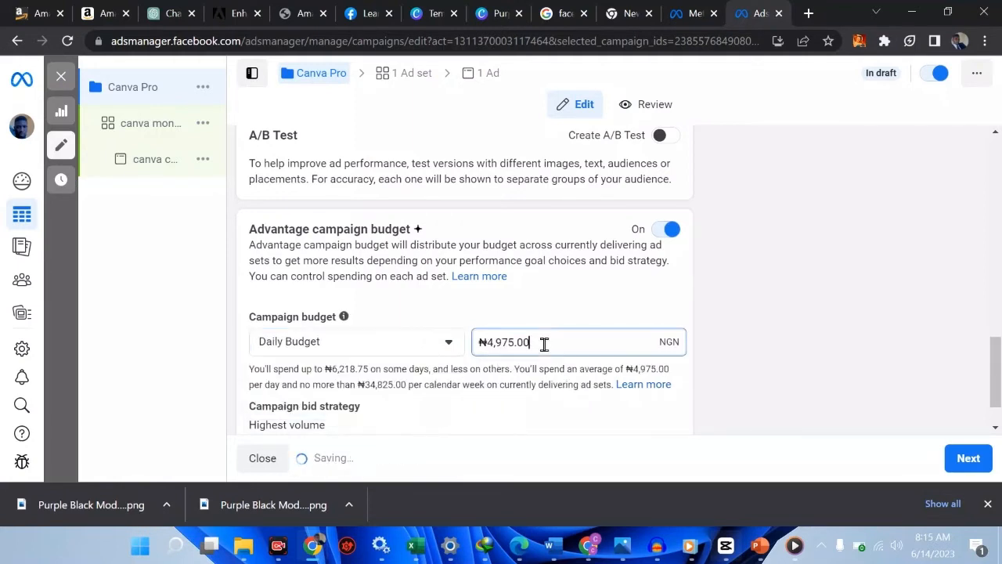
key("BackSpace")
key("BackSpace")
key("BackSpace")
key("BackSpace")
key("BackSpace")
key("BackSpace")
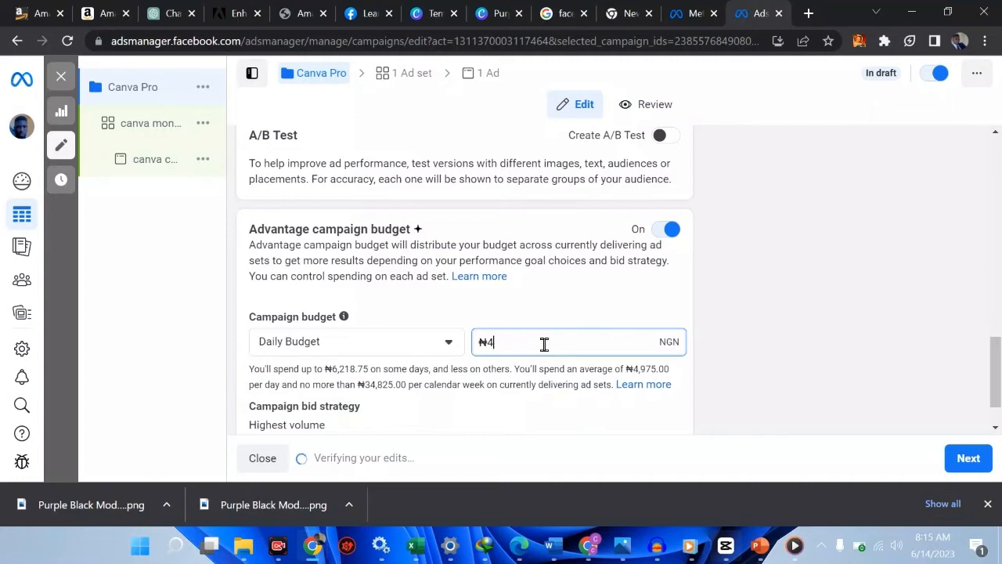
key("BackSpace")
type("5000")
left_click(777, 302)
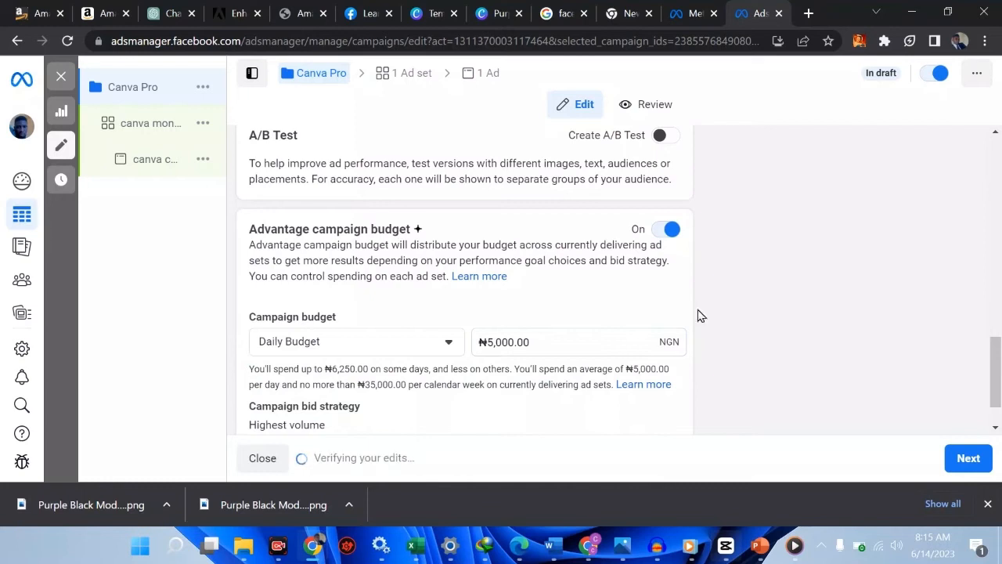
Reveal the additional campaign budget options, including ad scheduling
scroll(517, 341, "down", 1)
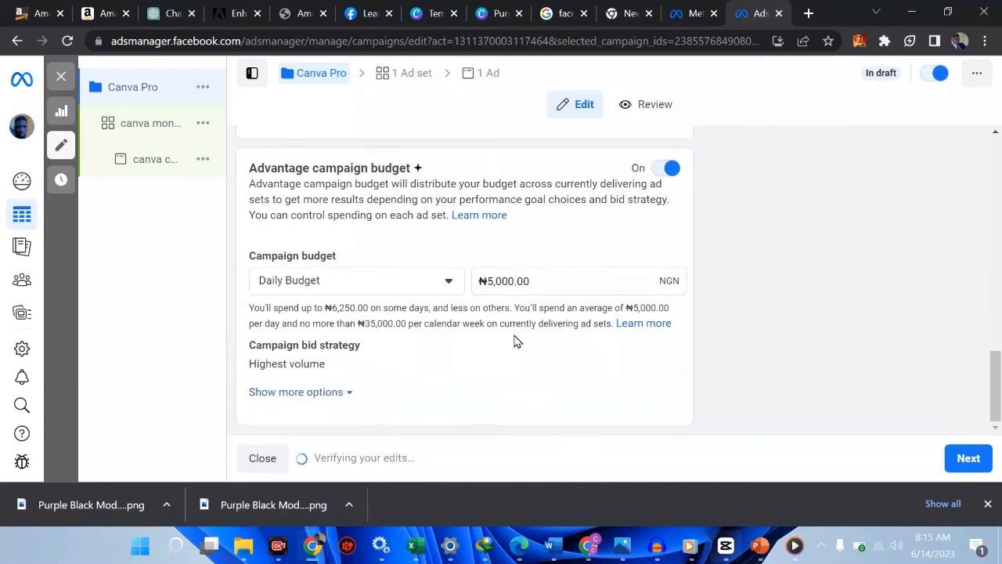
left_click(317, 392)
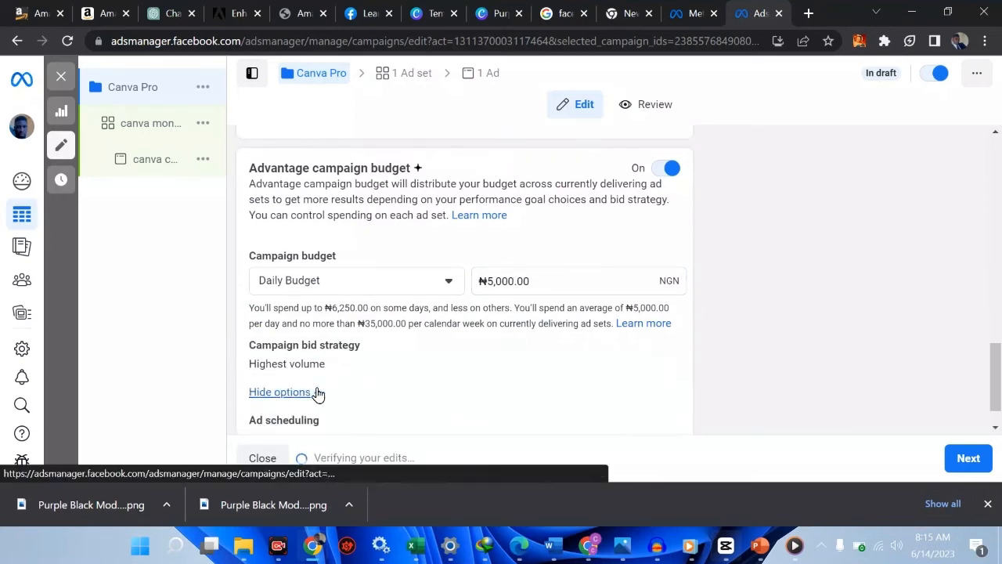
scroll(365, 374, "down", 1)
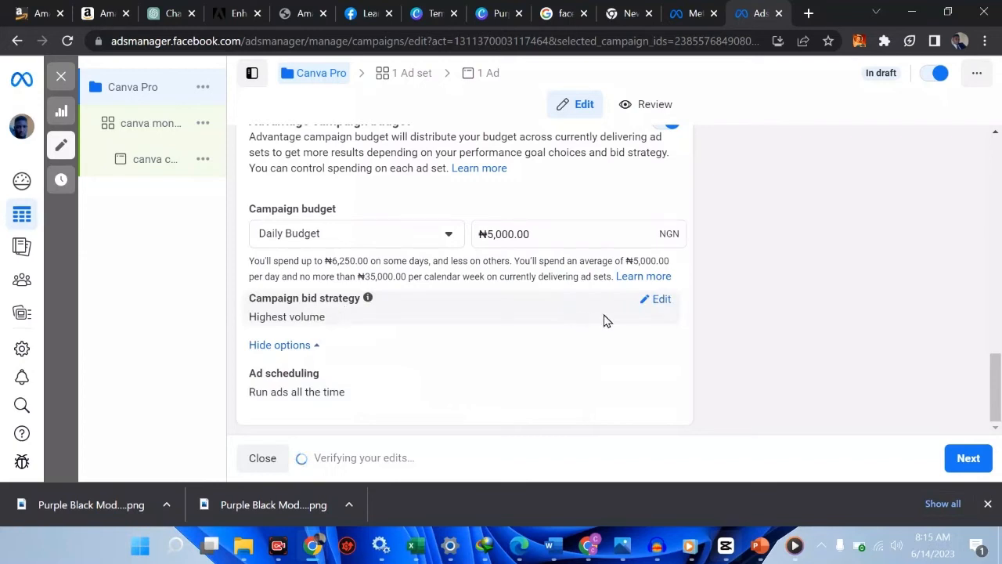
Change the campaign bid strategy to Bid cap from the Other options list
left_click(654, 300)
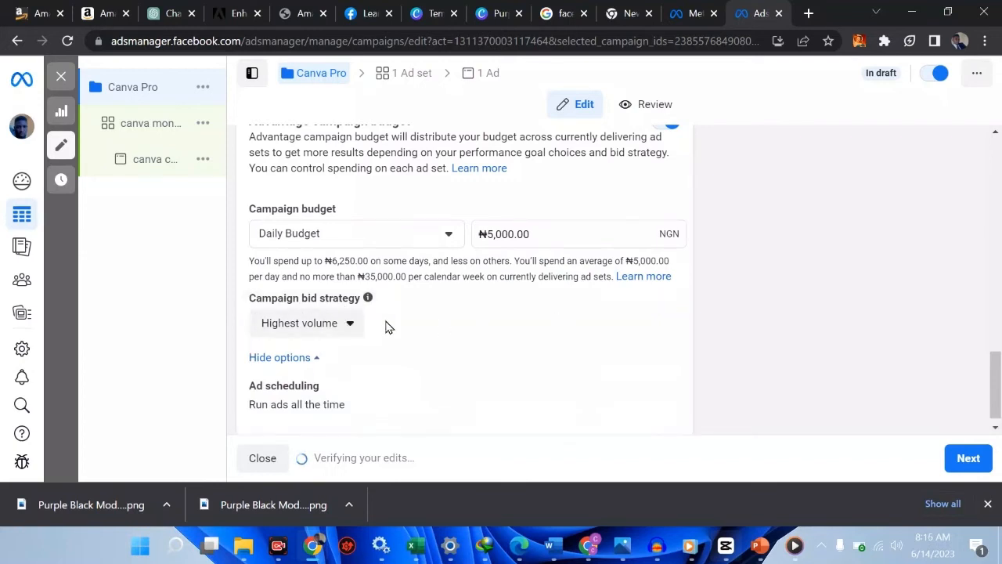
left_click(354, 326)
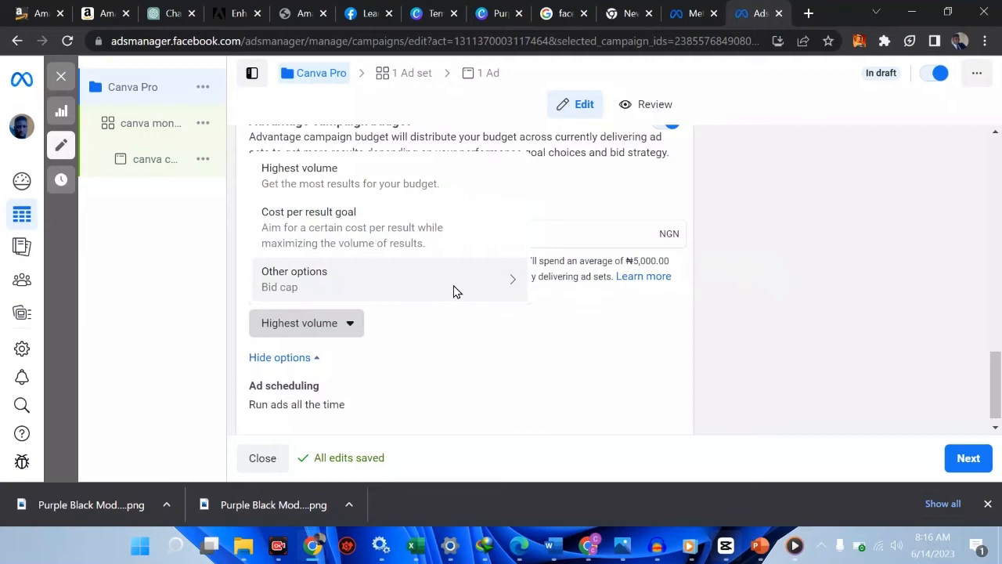
mouse_move(503, 289)
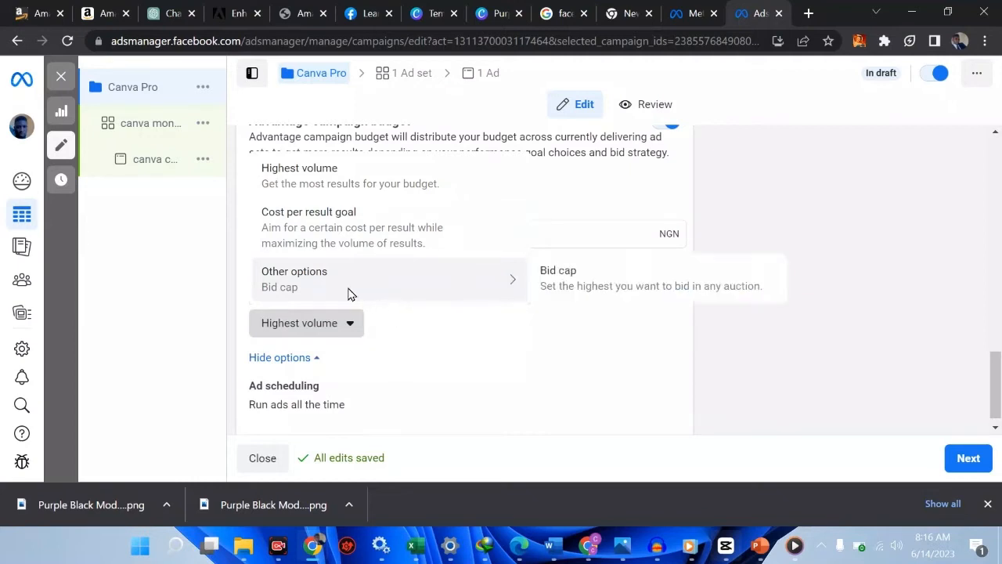
left_click(461, 378)
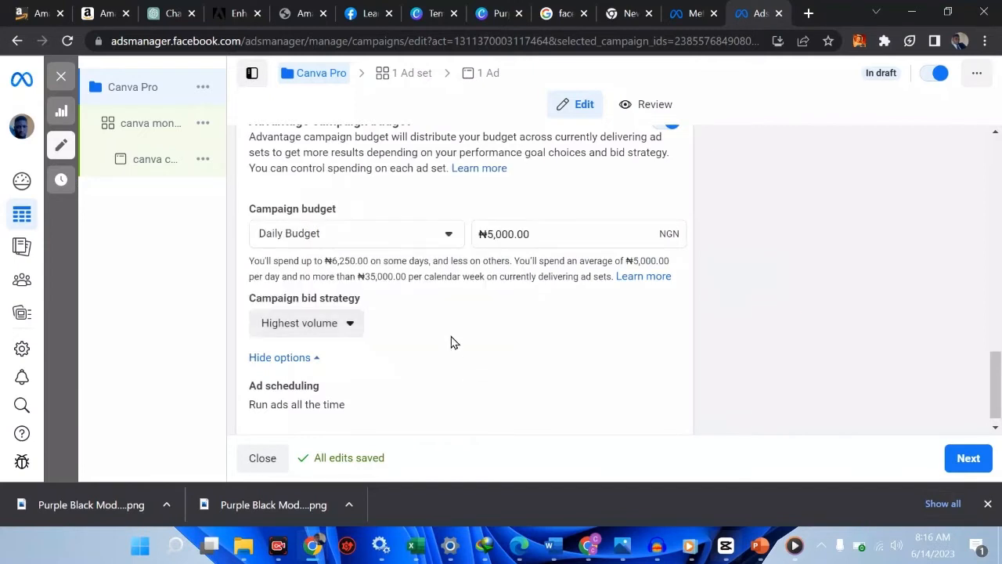
left_click(341, 325)
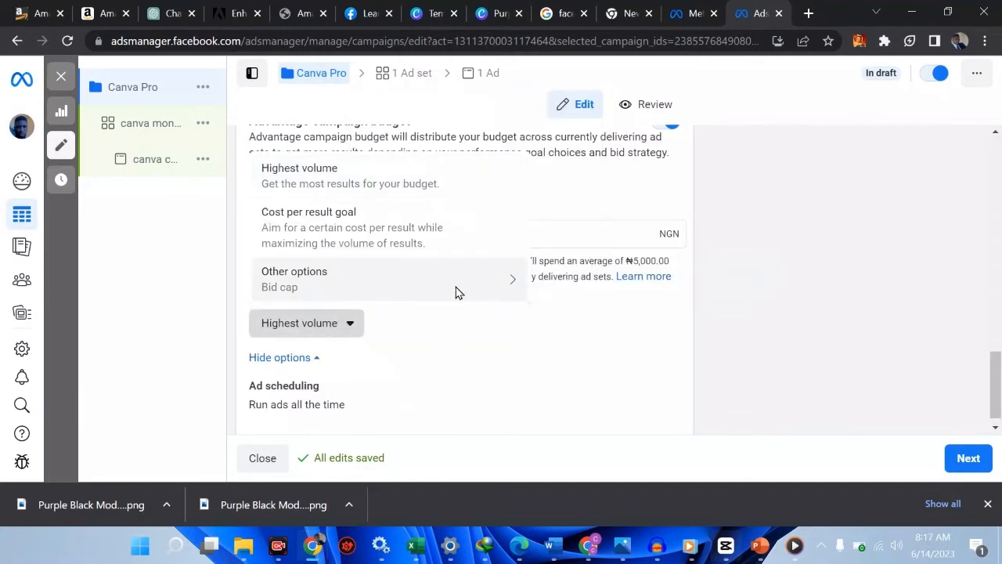
mouse_move(456, 286)
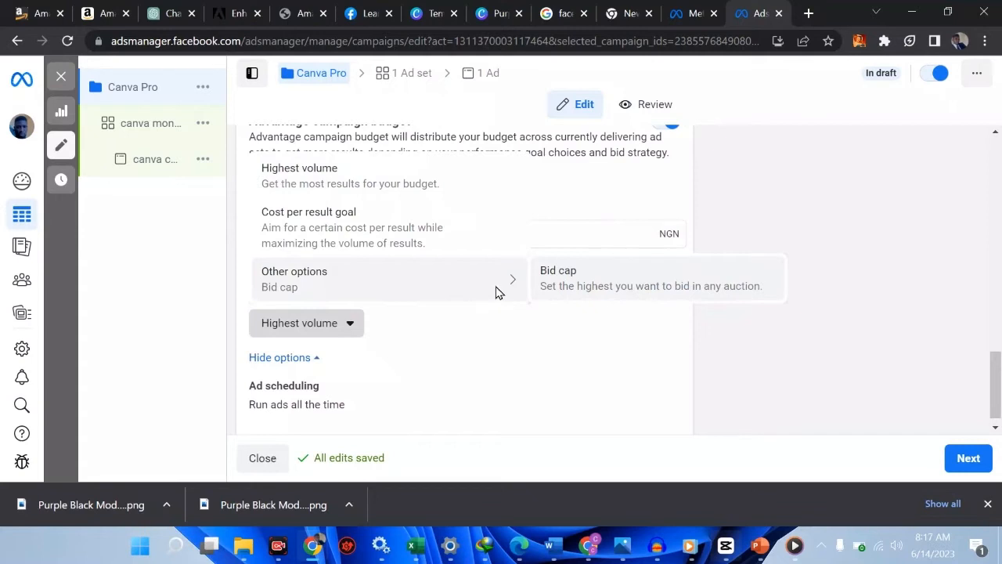
left_click(590, 291)
left_click(575, 232)
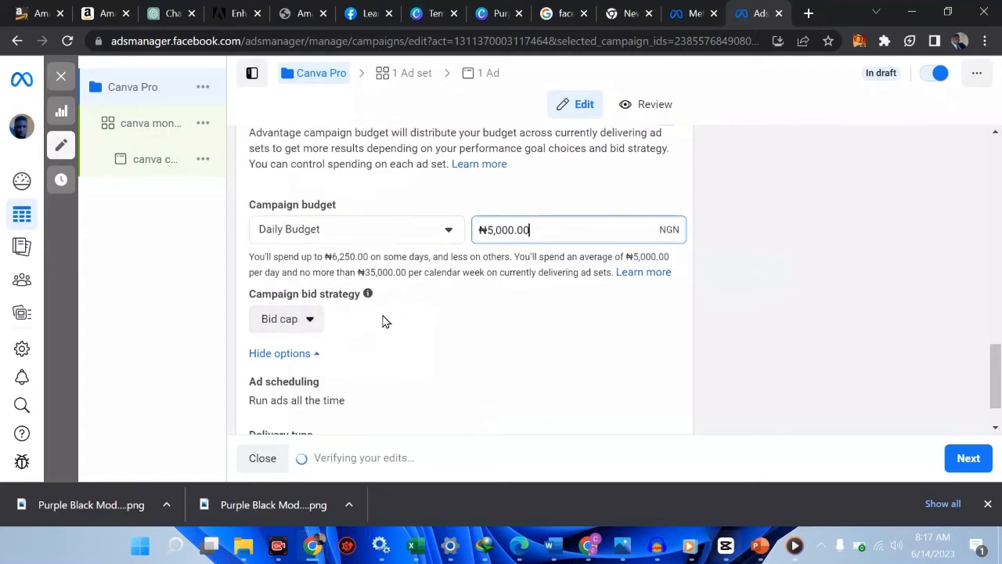
scroll(385, 322, "down", 1)
left_click(307, 273)
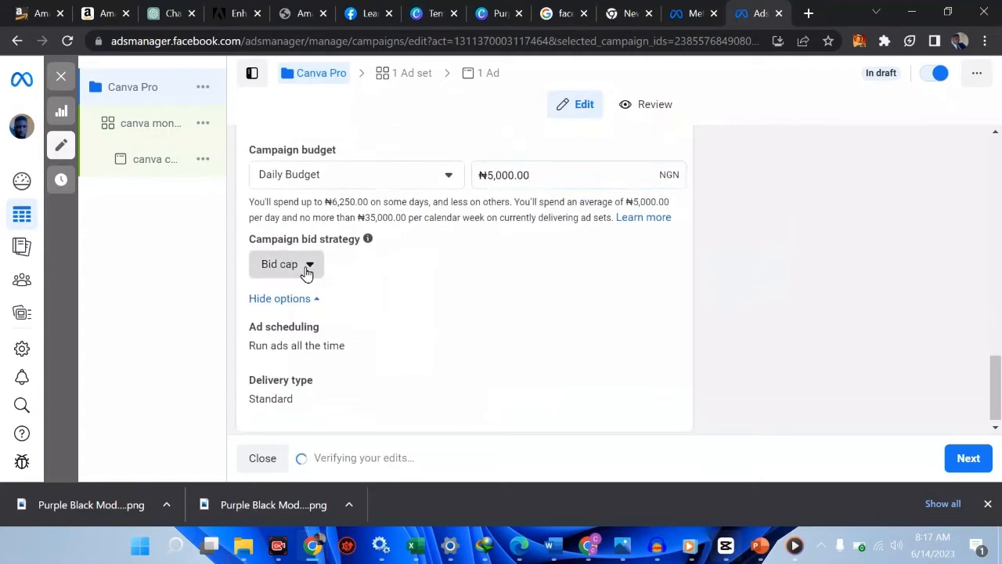
mouse_move(387, 394)
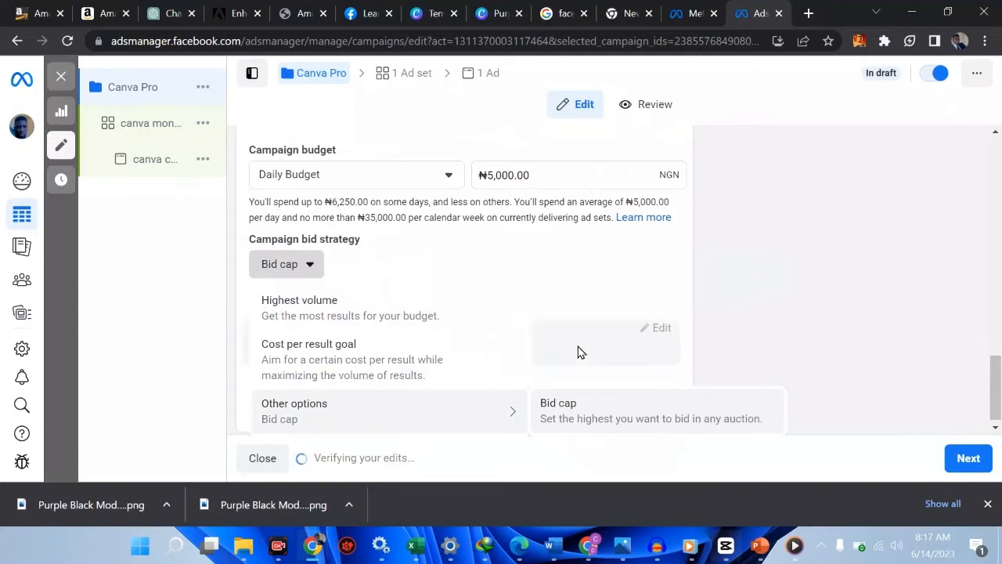
left_click(783, 289)
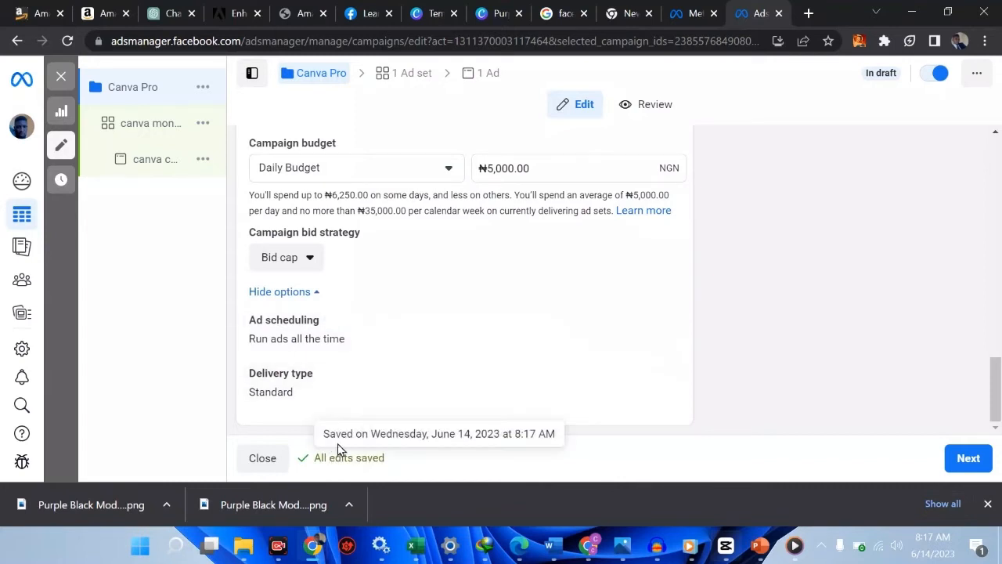
Turn off Advantage campaign budget and accept the bid strategy amount reset
scroll(426, 340, "up", 4)
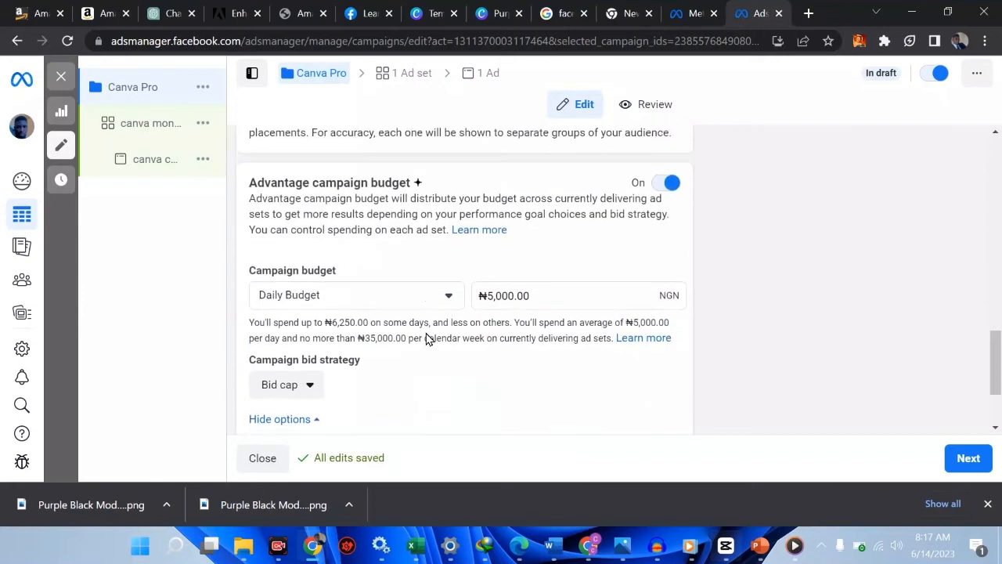
scroll(427, 338, "up", 1)
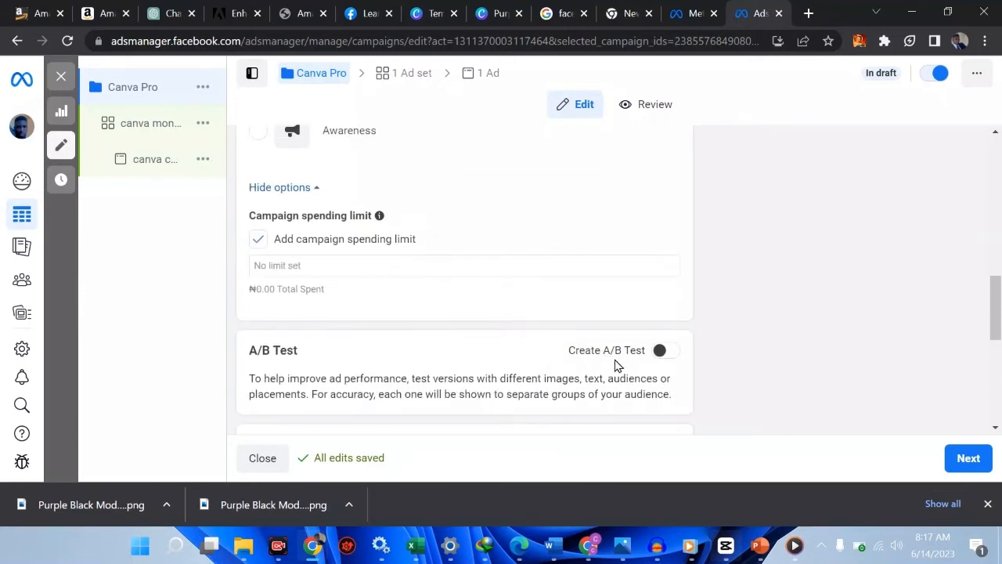
scroll(615, 365, "down", 1)
scroll(616, 366, "down", 1)
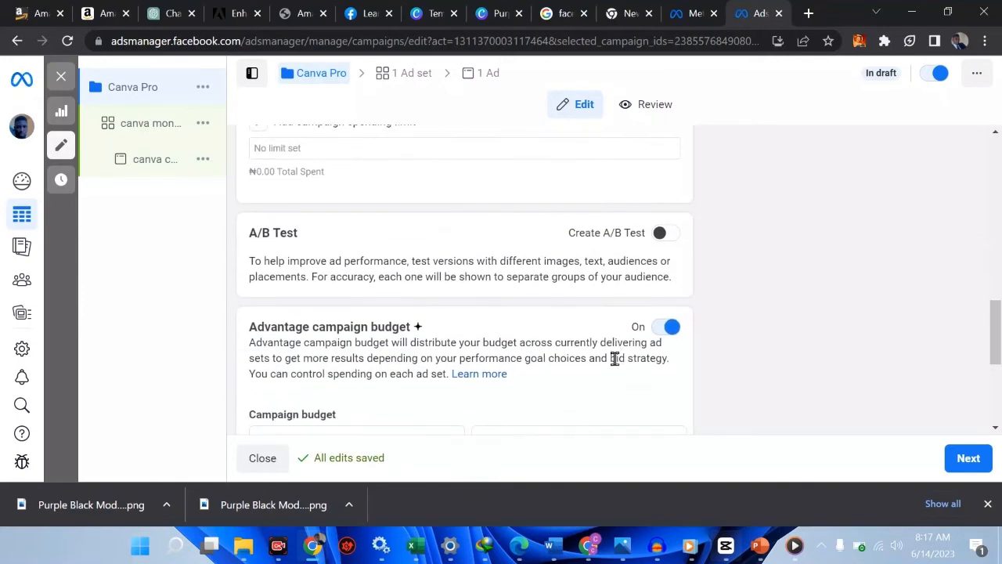
left_click(673, 327)
left_click(667, 264)
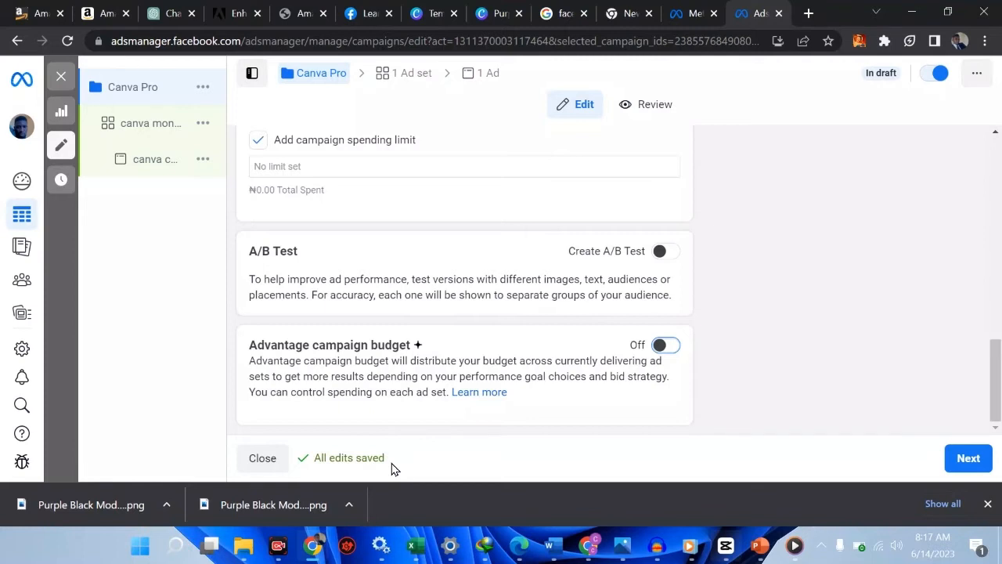
Start entering a campaign spending limit, leaving no limit set yet
scroll(510, 326, "up", 3)
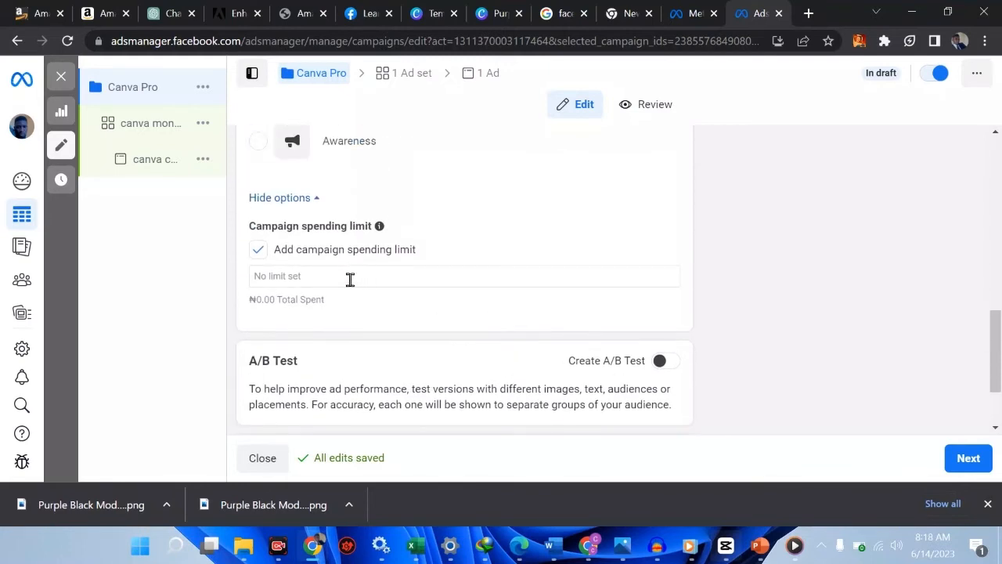
left_click(350, 280)
scroll(350, 279, "up", 3)
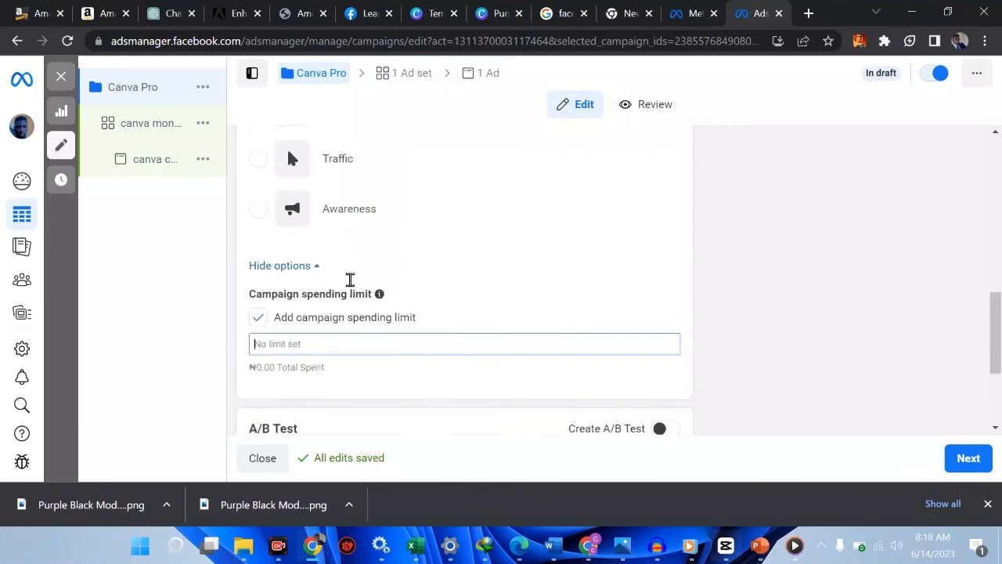
scroll(350, 280, "down", 3)
scroll(350, 283, "down", 1)
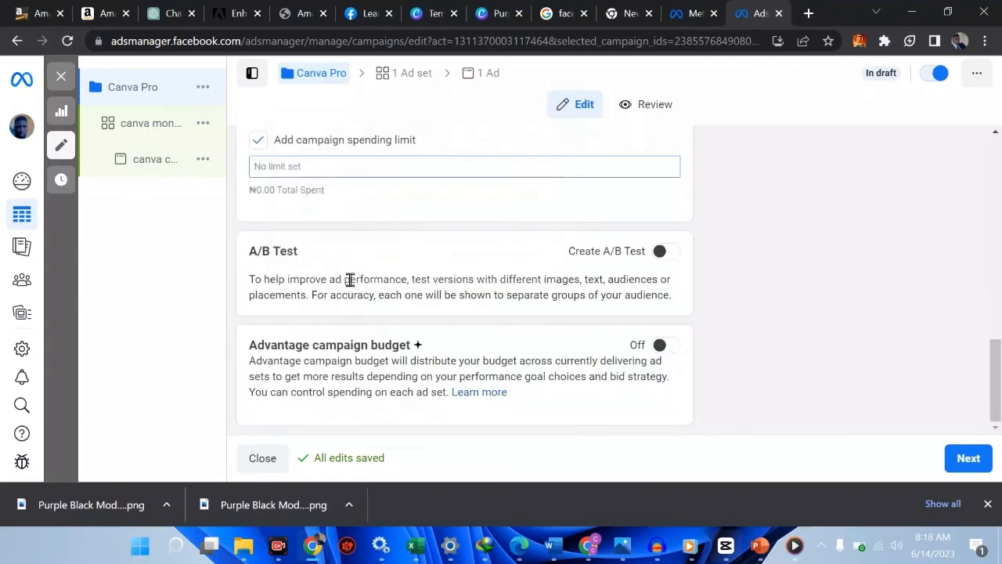
scroll(350, 280, "up", 1)
scroll(350, 280, "down", 1)
Turn Advantage campaign budget back on for the Canva Pro campaign
left_click(670, 353)
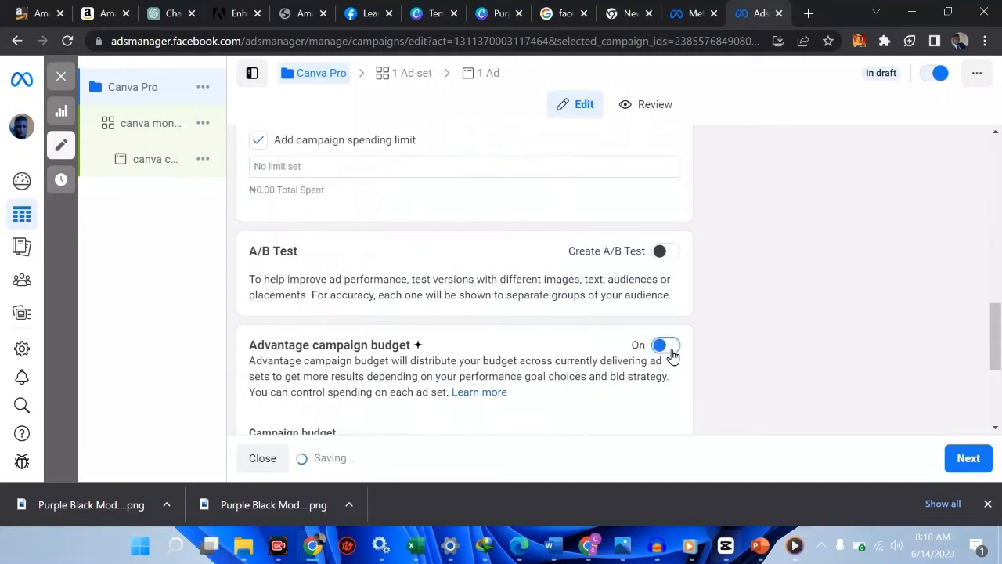
scroll(727, 344, "down", 2)
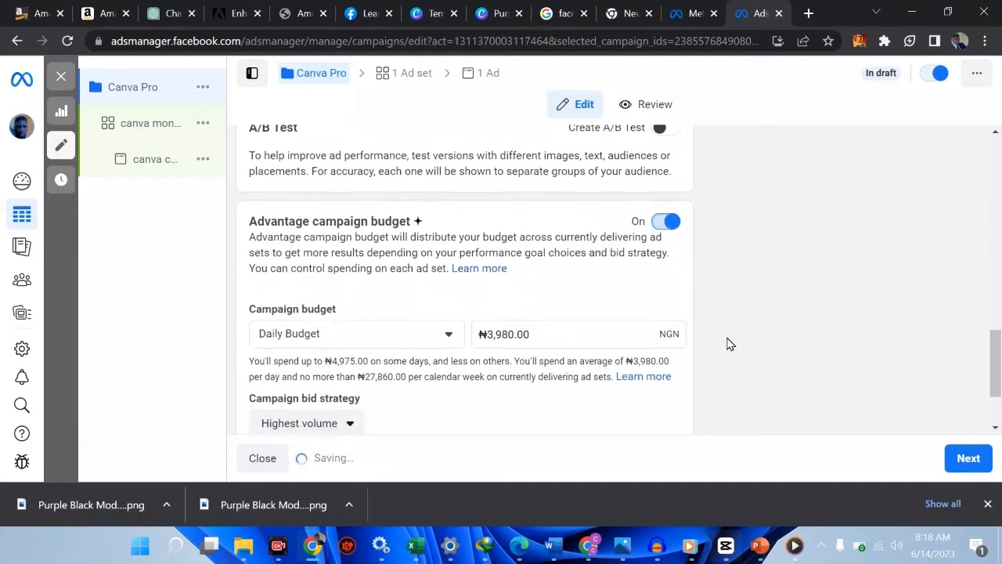
scroll(726, 345, "down", 2)
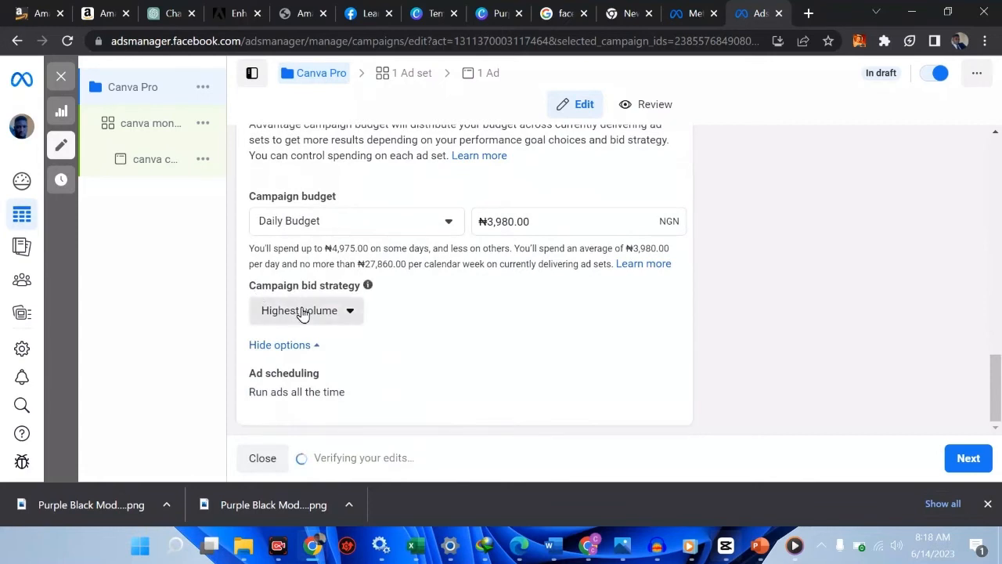
Set the campaign bid strategy to Bid cap again under Other options
left_click(302, 313)
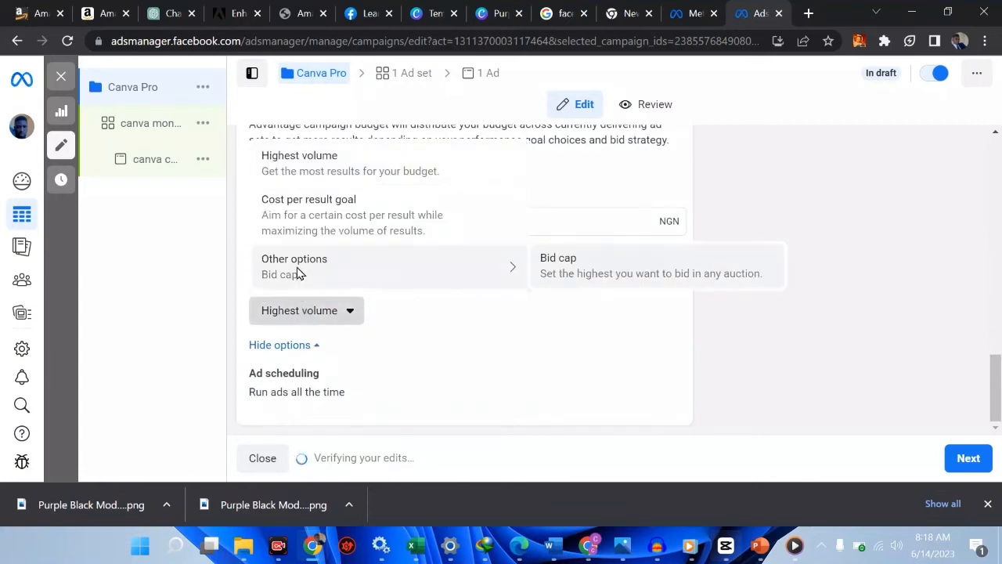
left_click(493, 341)
left_click(350, 320)
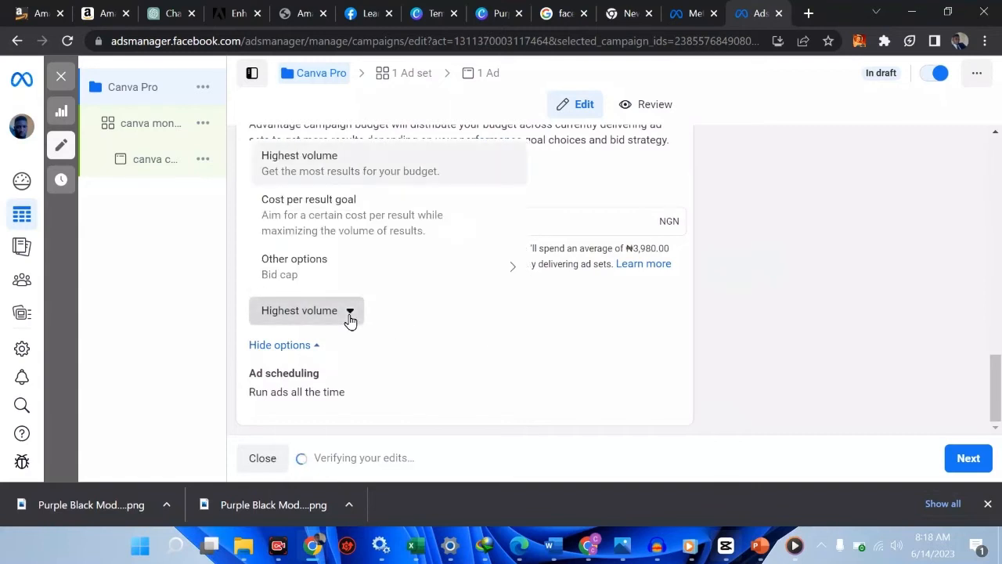
mouse_move(465, 282)
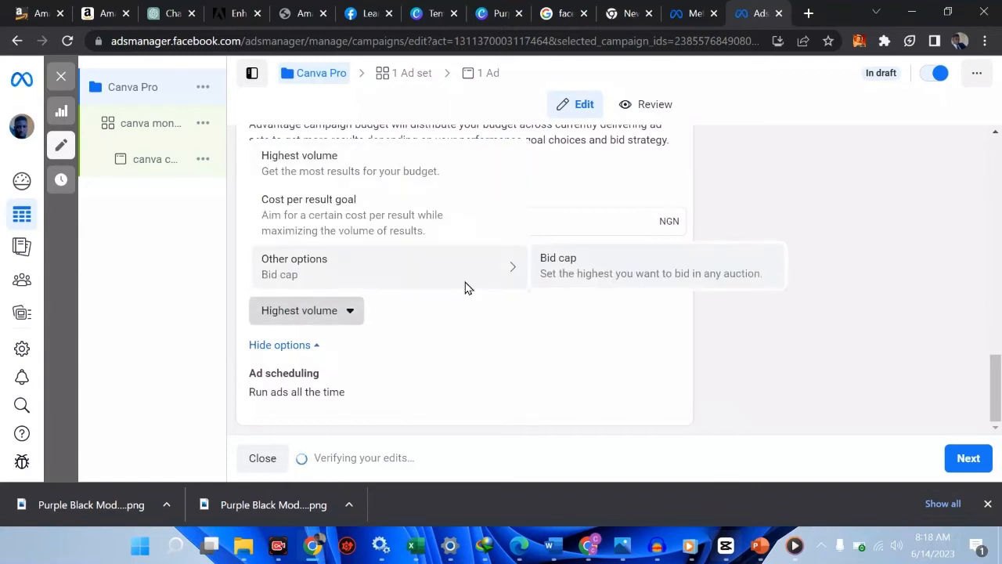
left_click(559, 270)
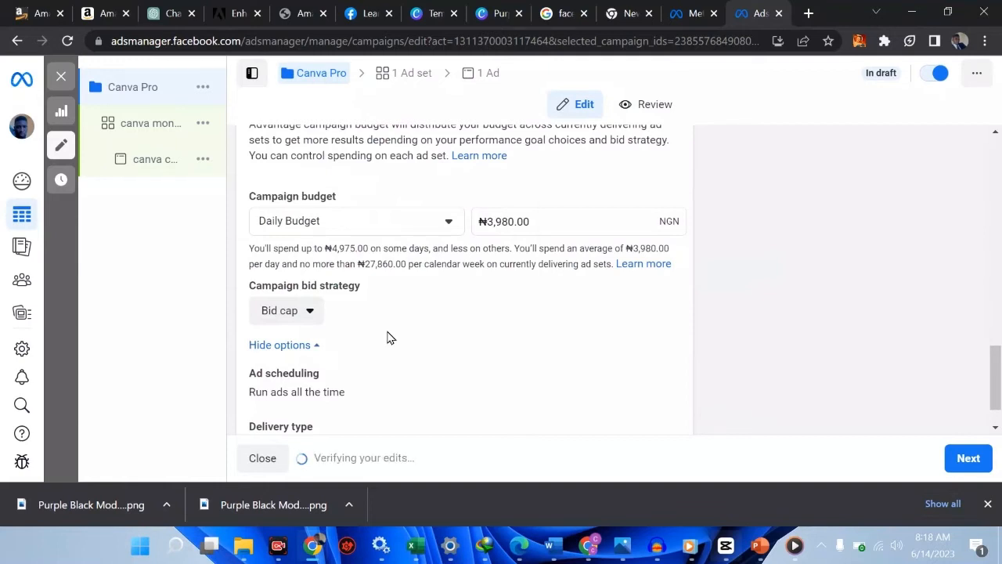
scroll(388, 337, "down", 1)
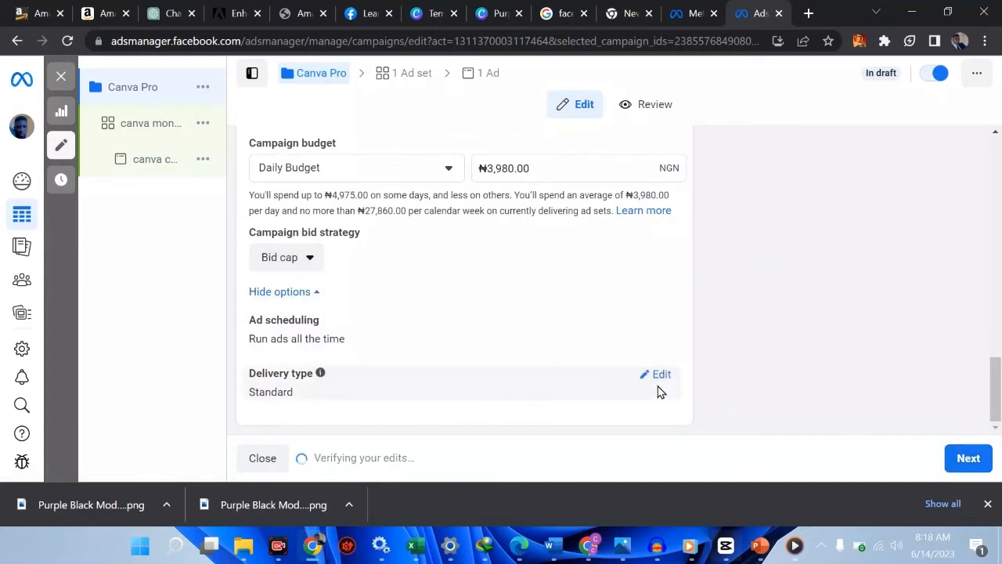
Set the delivery type to Accelerated and continue to the canva money and audience ad set
left_click(660, 382)
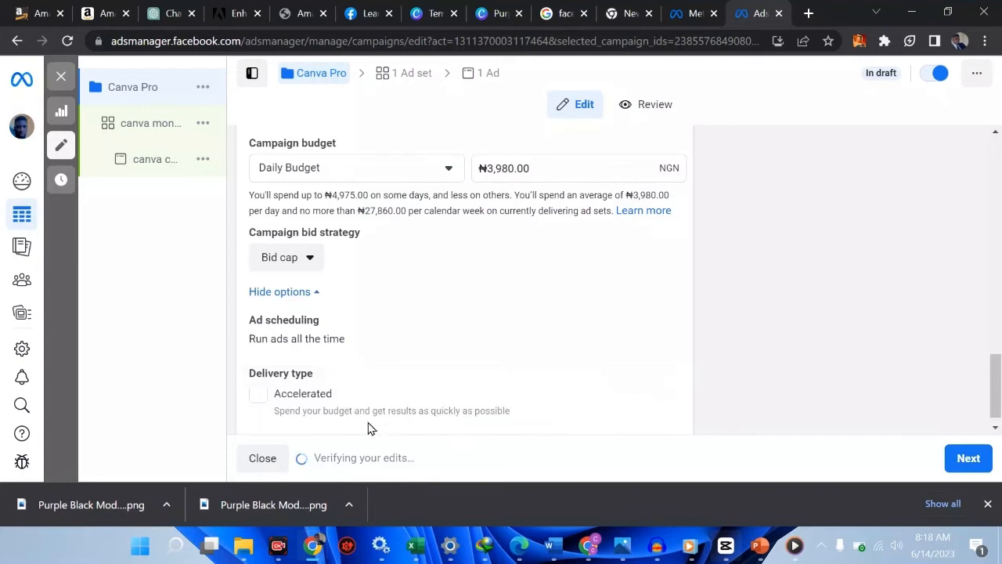
left_click(256, 396)
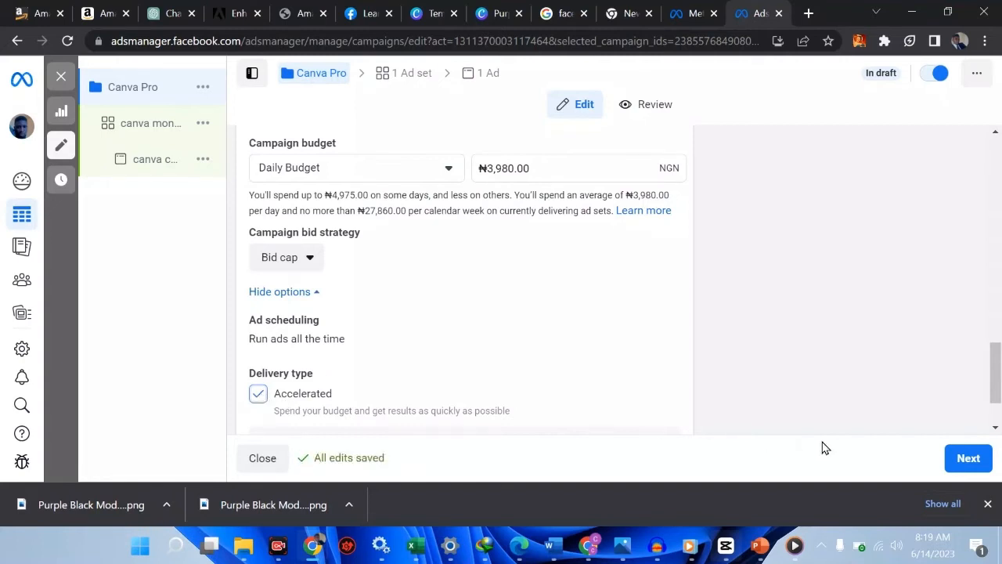
left_click(965, 460)
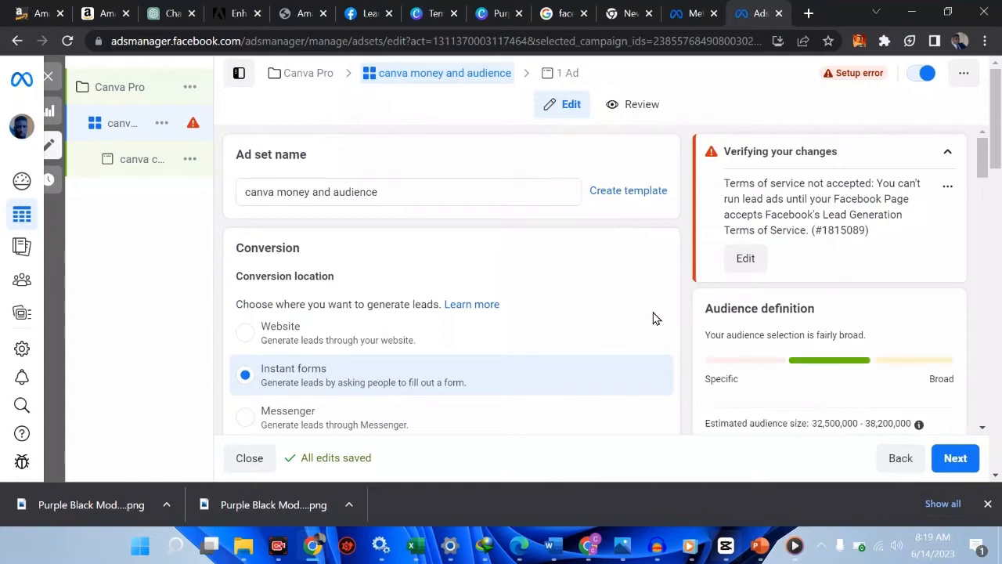
Apply the recommended conversion location switch and review the ad set's Maximize number of leads settings
left_click(746, 259)
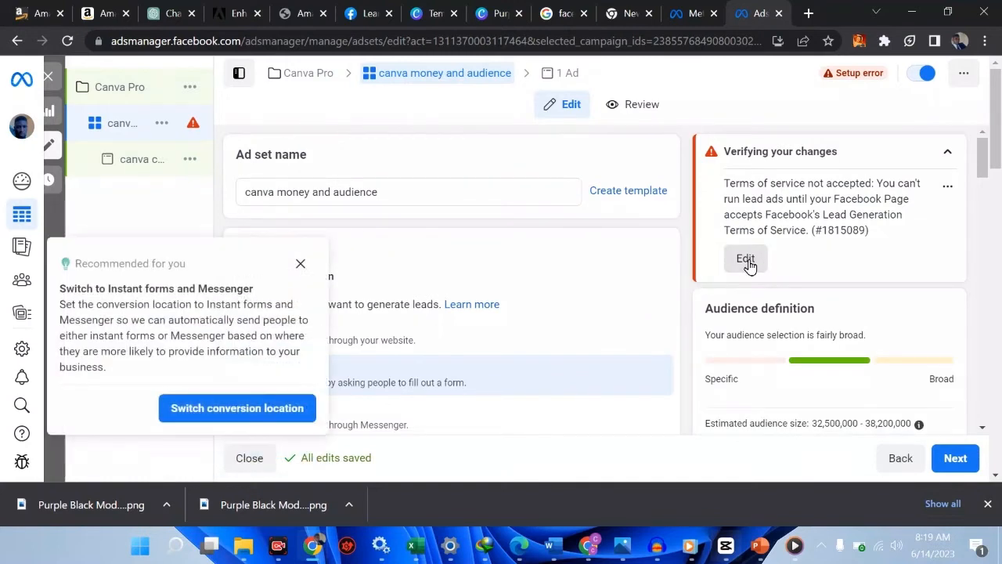
left_click(251, 410)
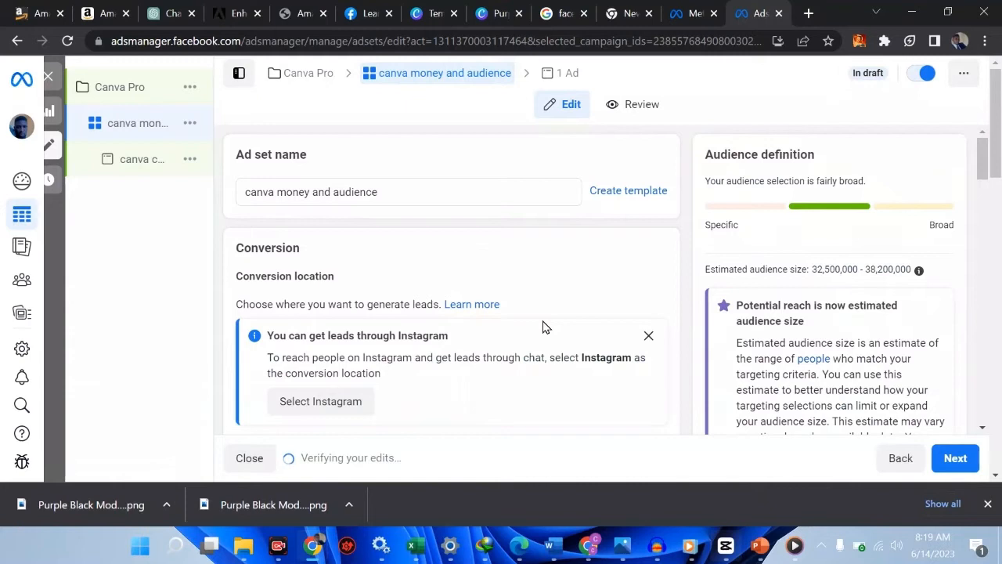
scroll(546, 327, "down", 6)
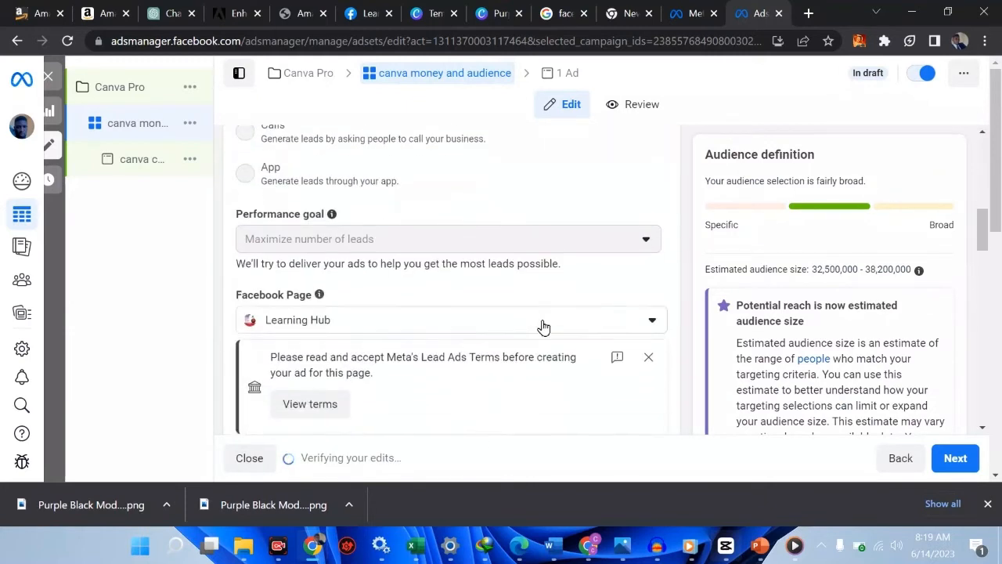
scroll(546, 328, "down", 3)
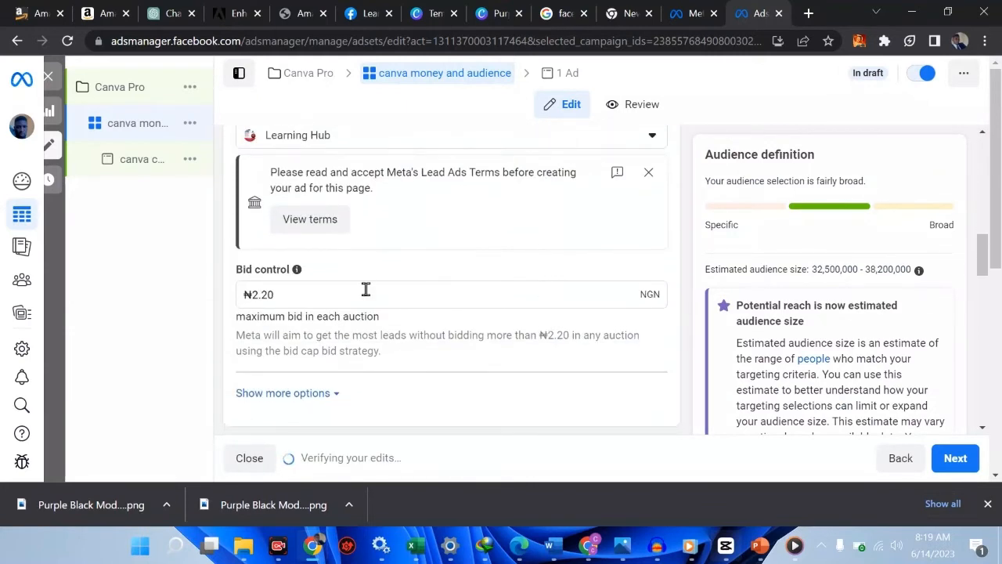
scroll(480, 231, "up", 3)
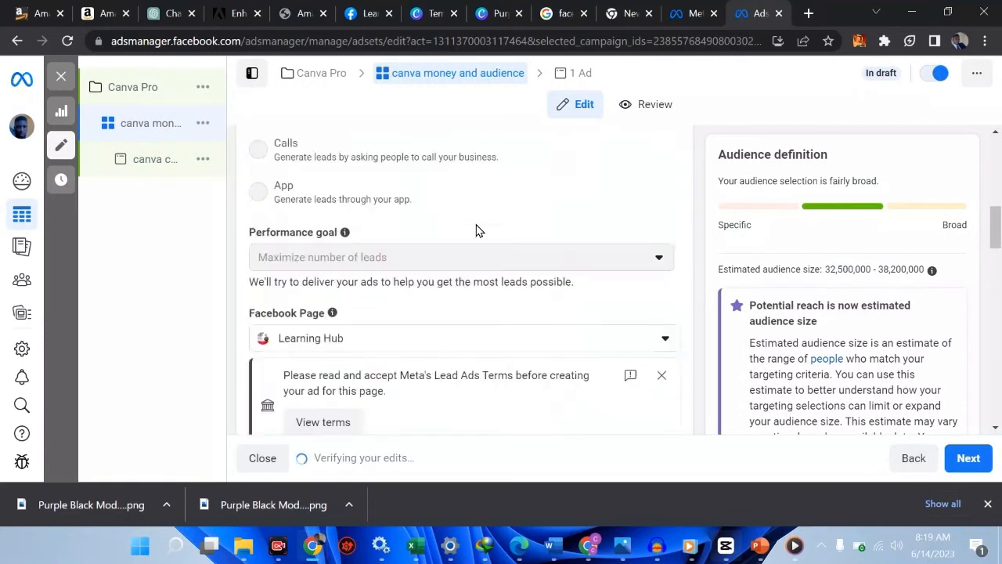
scroll(479, 231, "up", 5)
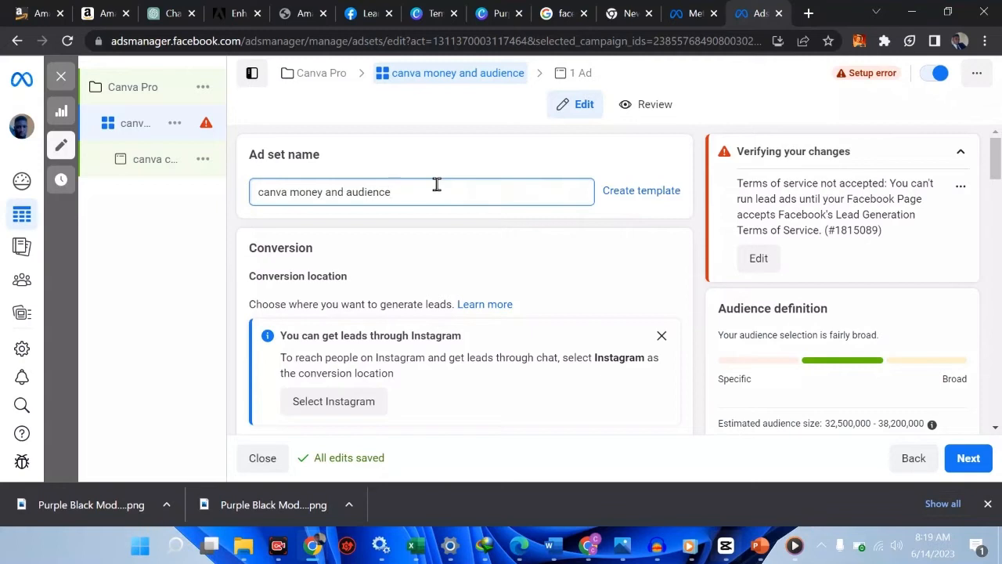
Choose Instagram as the conversion location and review the rest of the ad set form
scroll(437, 184, "down", 2)
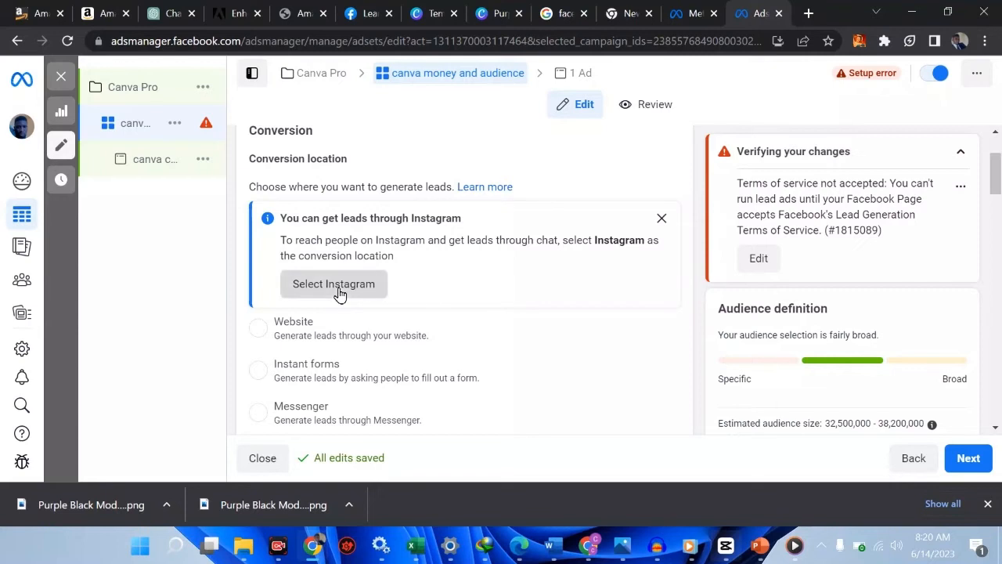
left_click(340, 289)
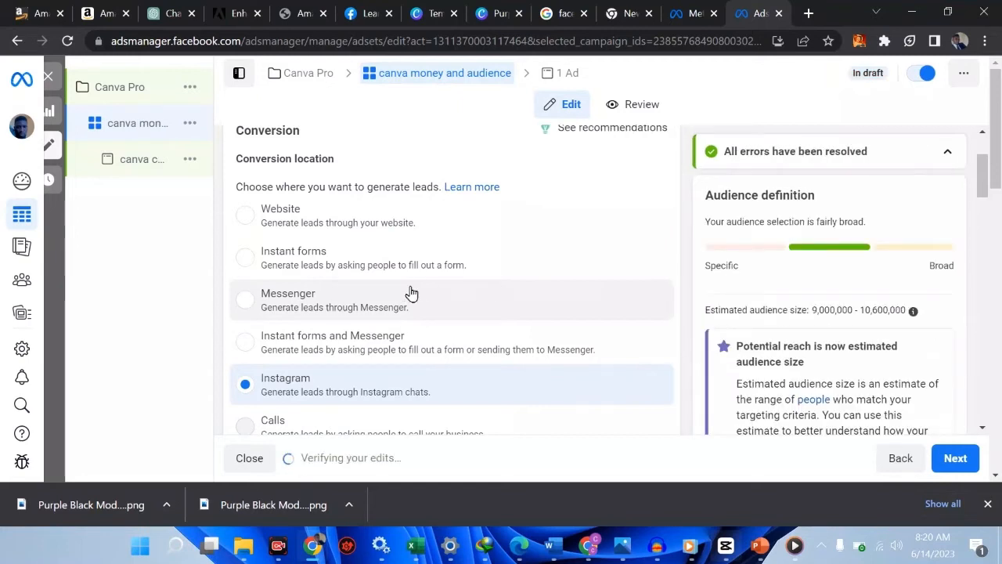
scroll(410, 290, "down", 1)
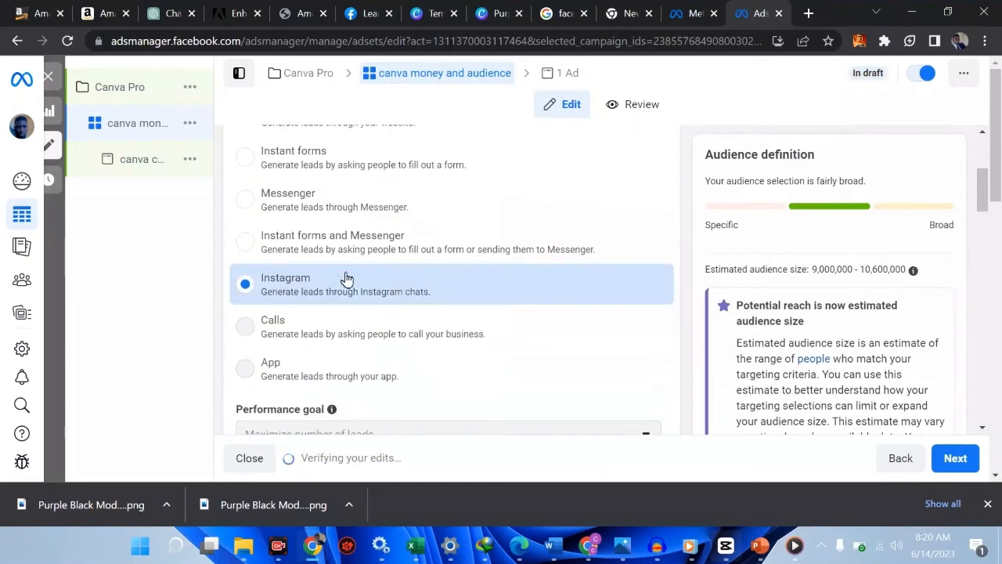
scroll(300, 284, "up", 2)
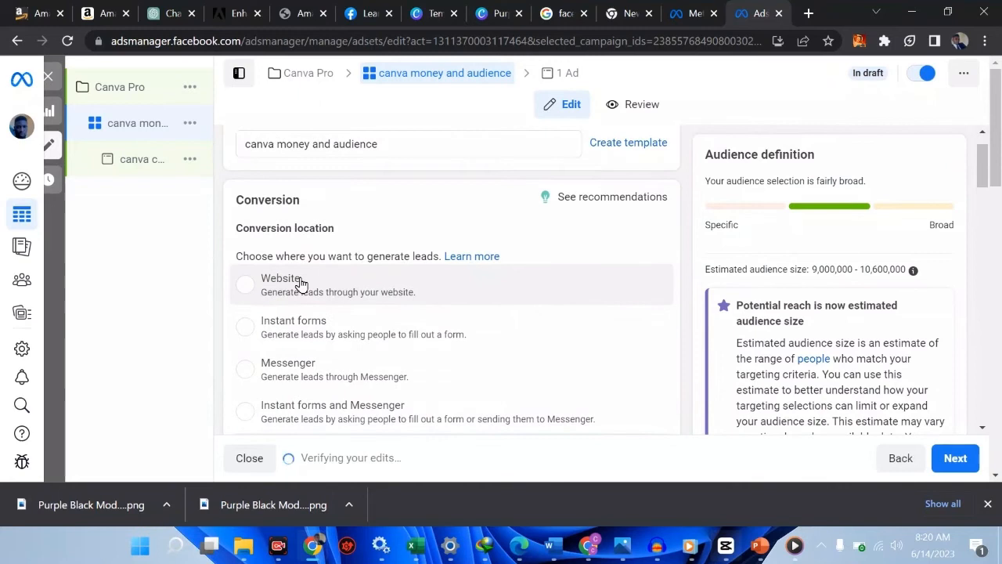
scroll(300, 283, "down", 3)
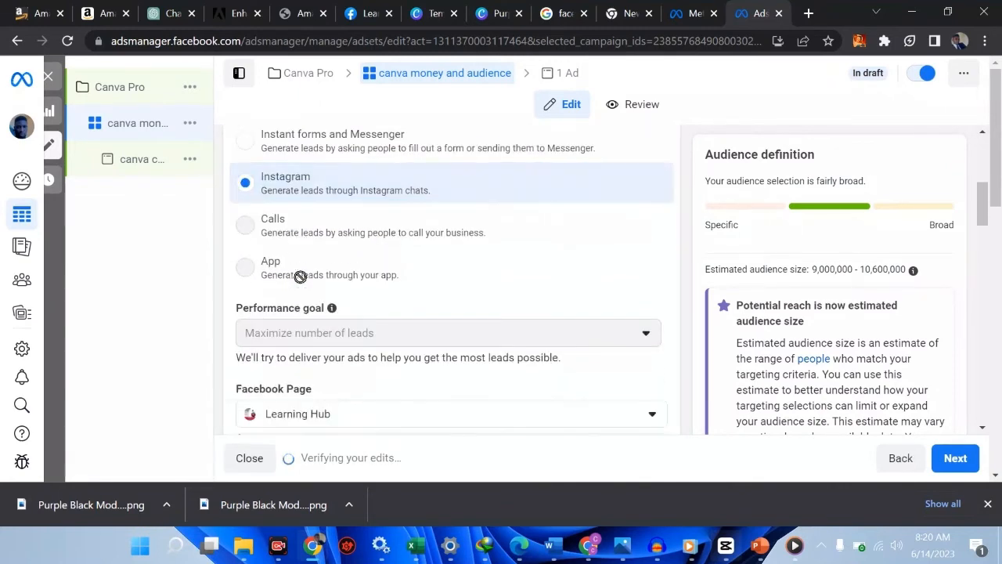
scroll(300, 284, "up", 3)
scroll(300, 283, "up", 1)
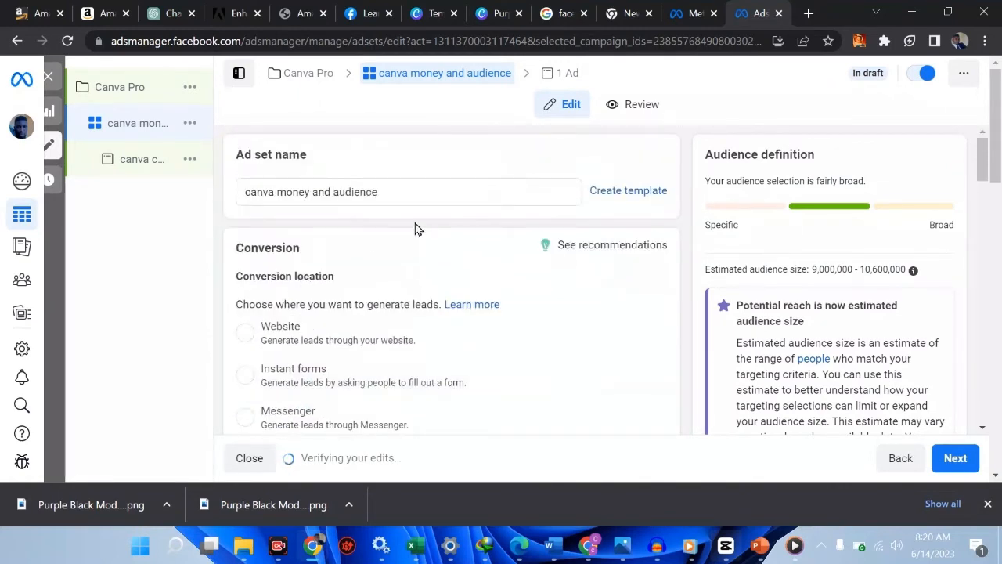
scroll(496, 363, "down", 1)
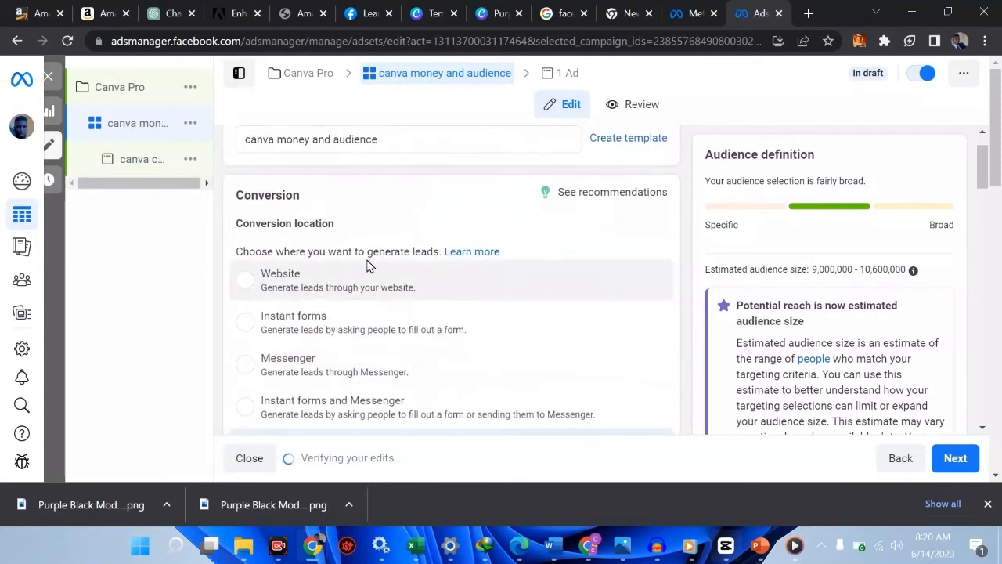
scroll(433, 293, "down", 2)
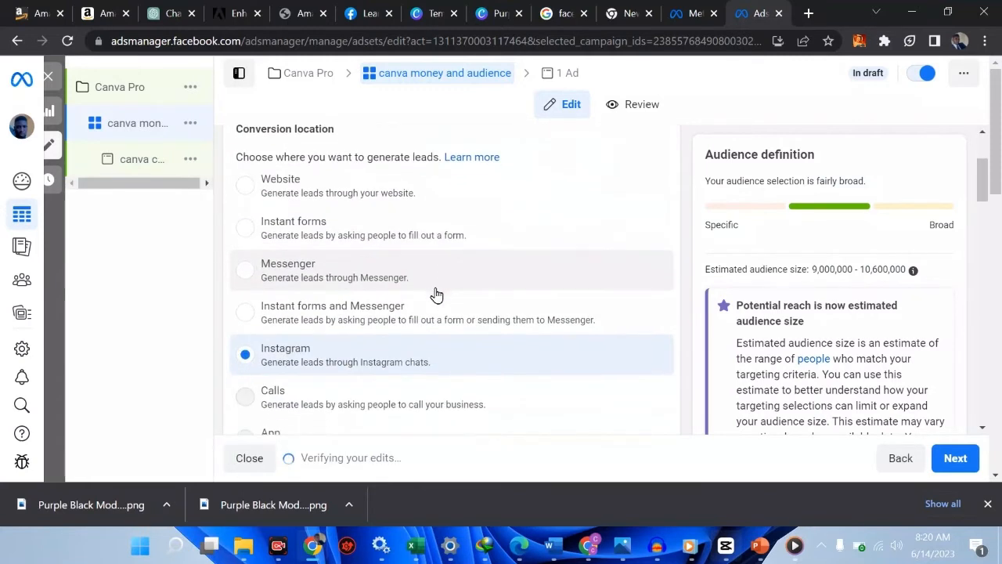
Switch the conversion location back to Instant forms and review Performance goal and Facebook Page
left_click(253, 238)
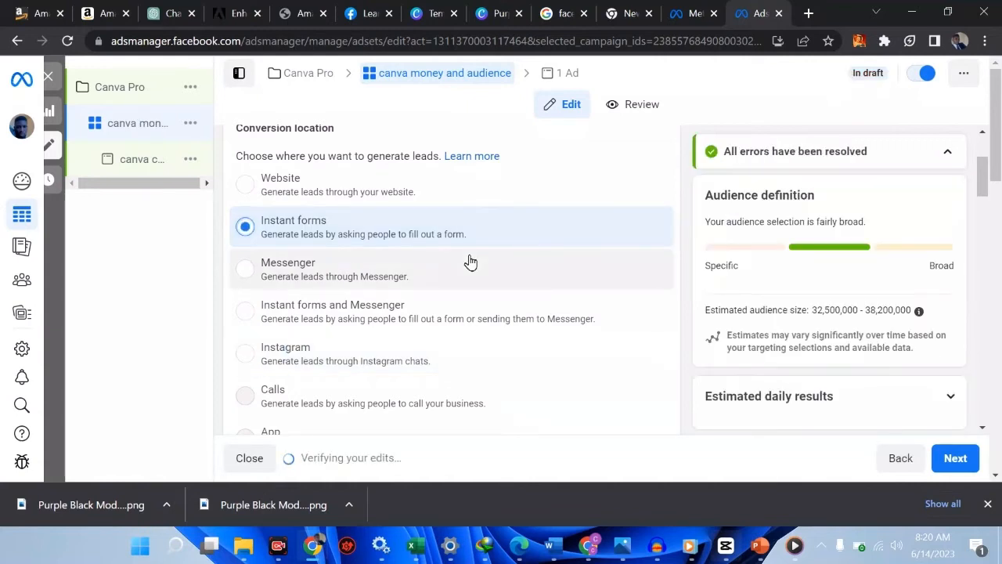
scroll(470, 261, "down", 2)
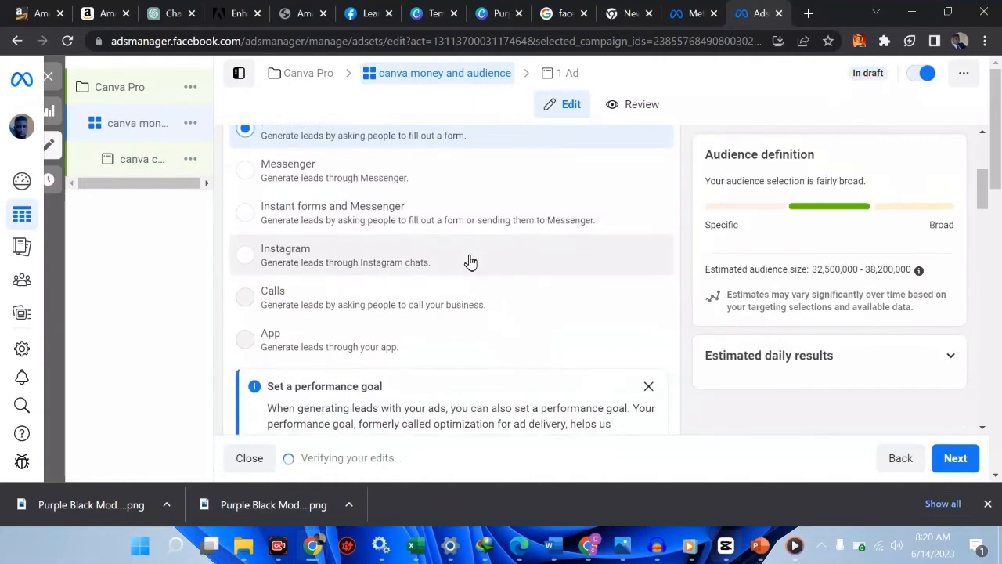
scroll(354, 288, "down", 3)
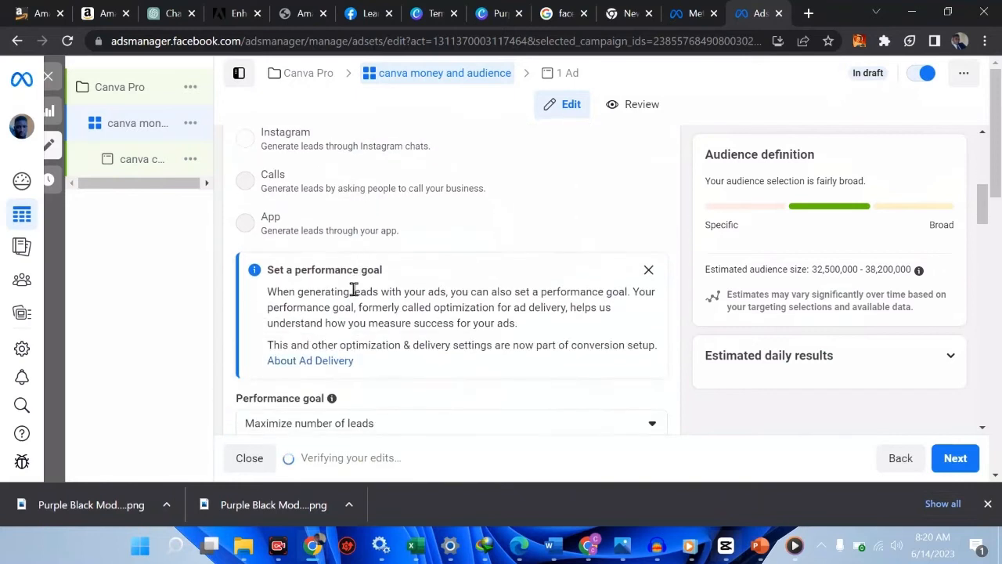
scroll(353, 288, "down", 1)
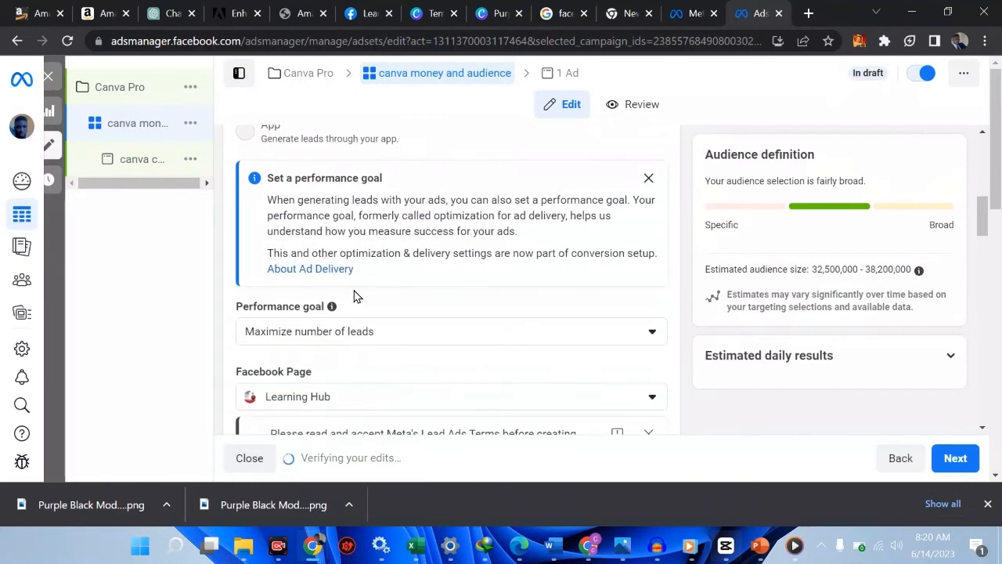
scroll(353, 296, "up", 4)
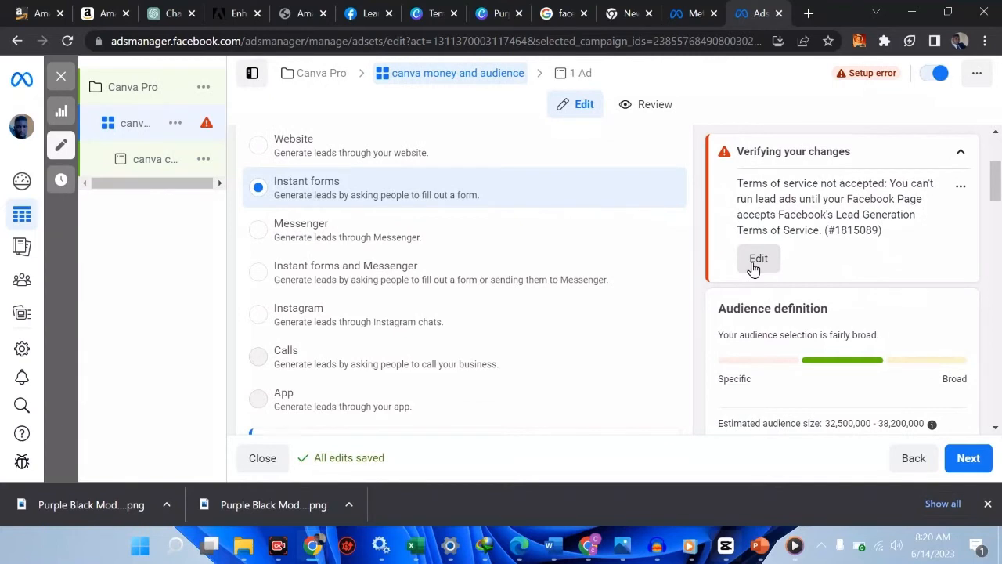
left_click(764, 266)
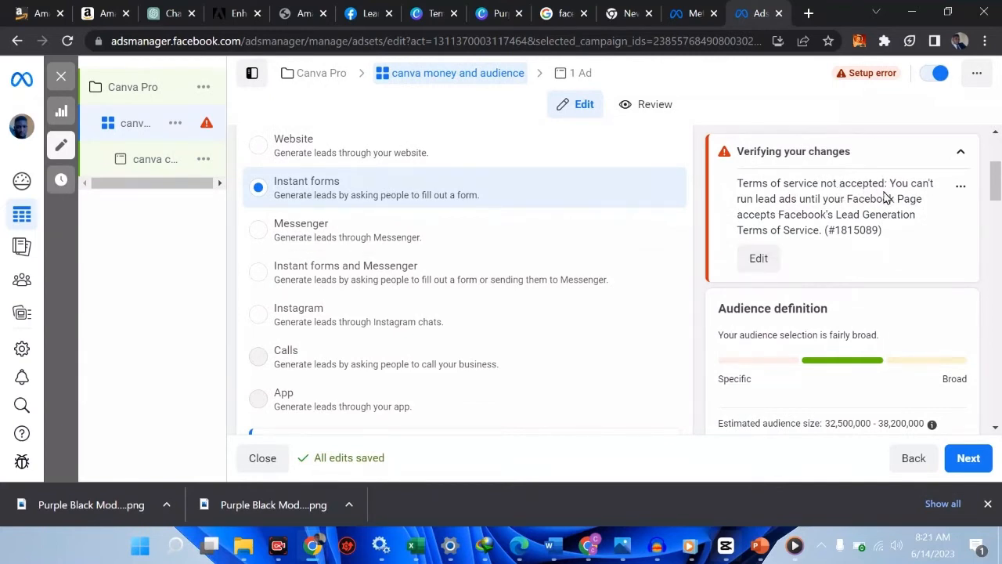
left_click(961, 193)
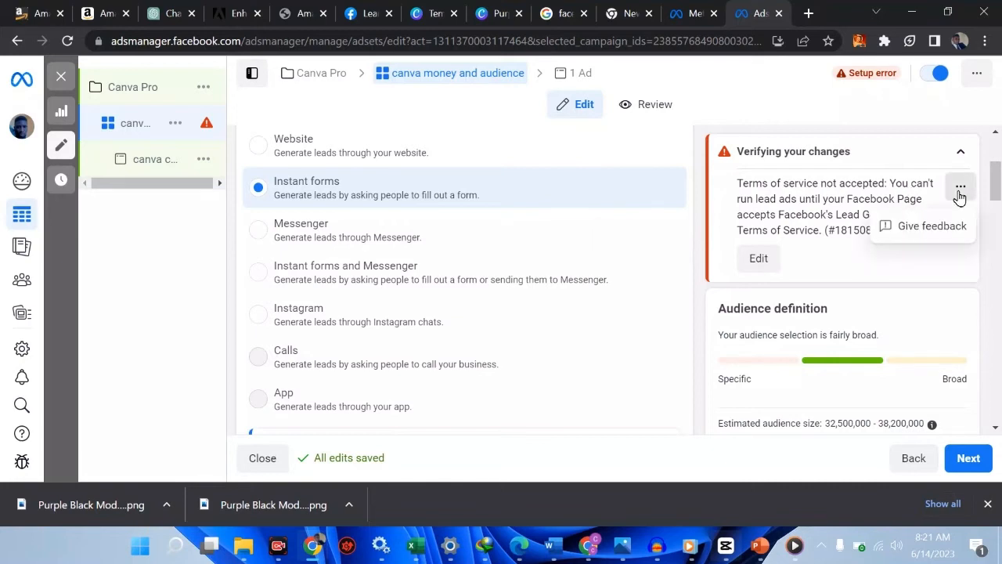
mouse_move(197, 132)
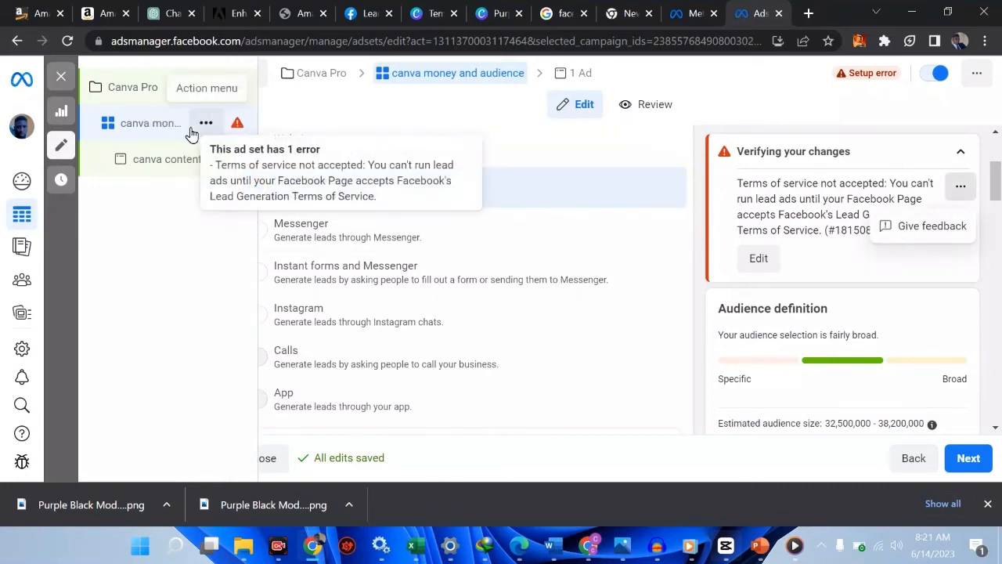
left_click(151, 134)
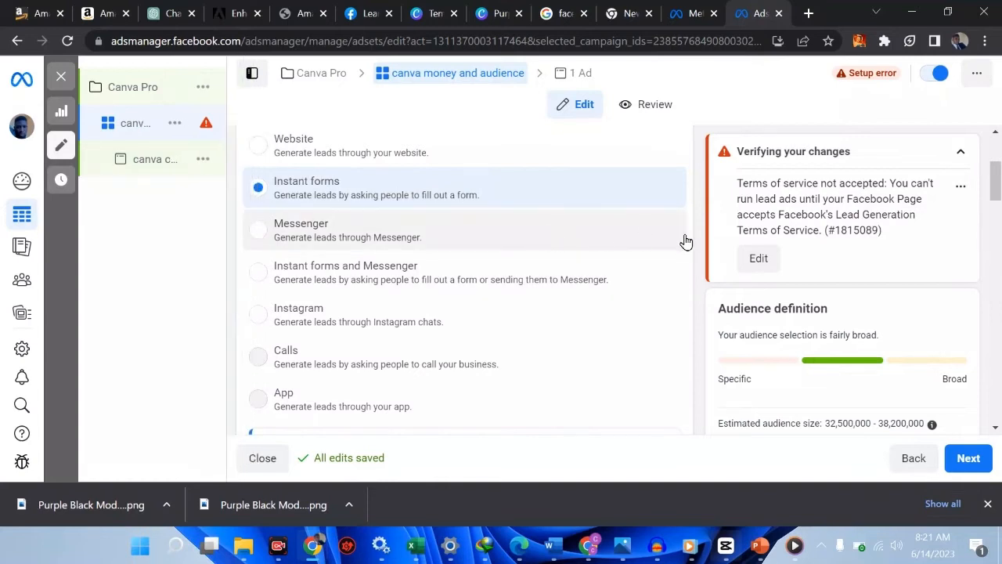
left_click(756, 260)
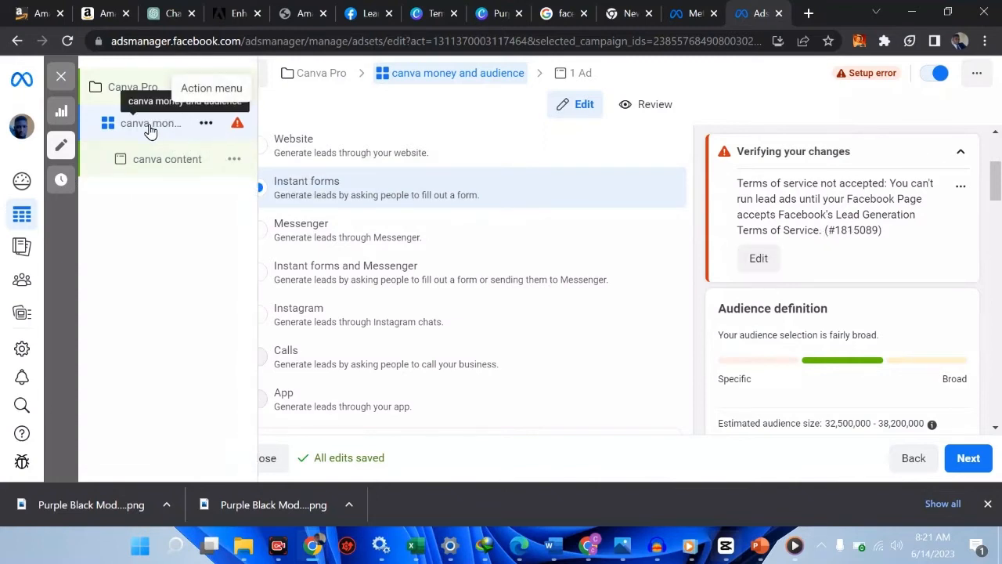
left_click(157, 169)
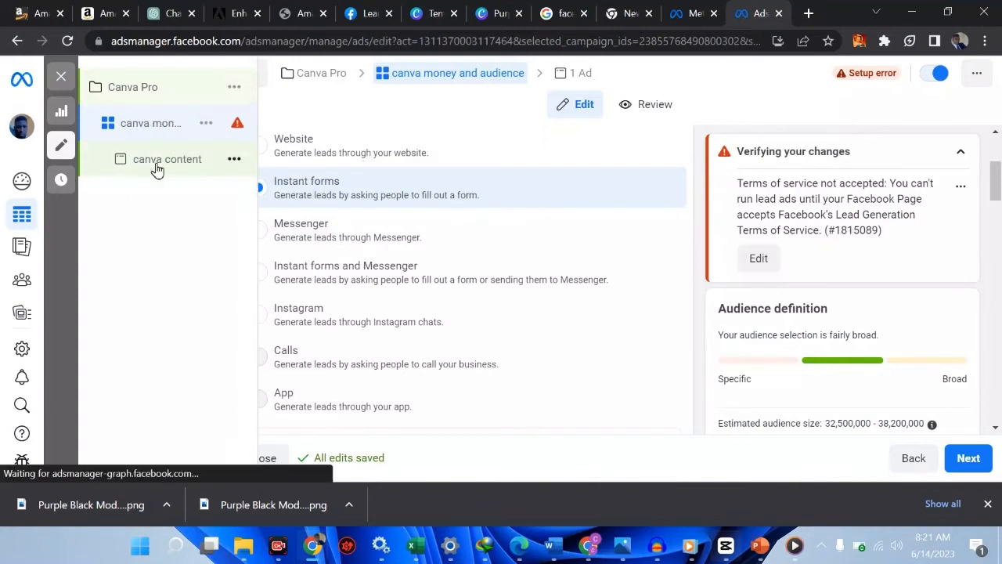
left_click(127, 131)
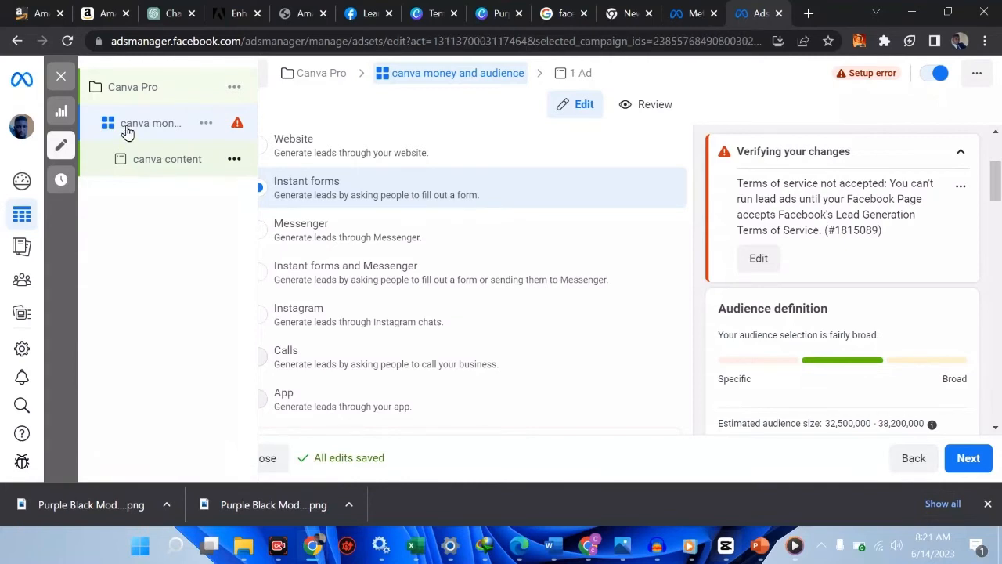
scroll(569, 316, "down", 1)
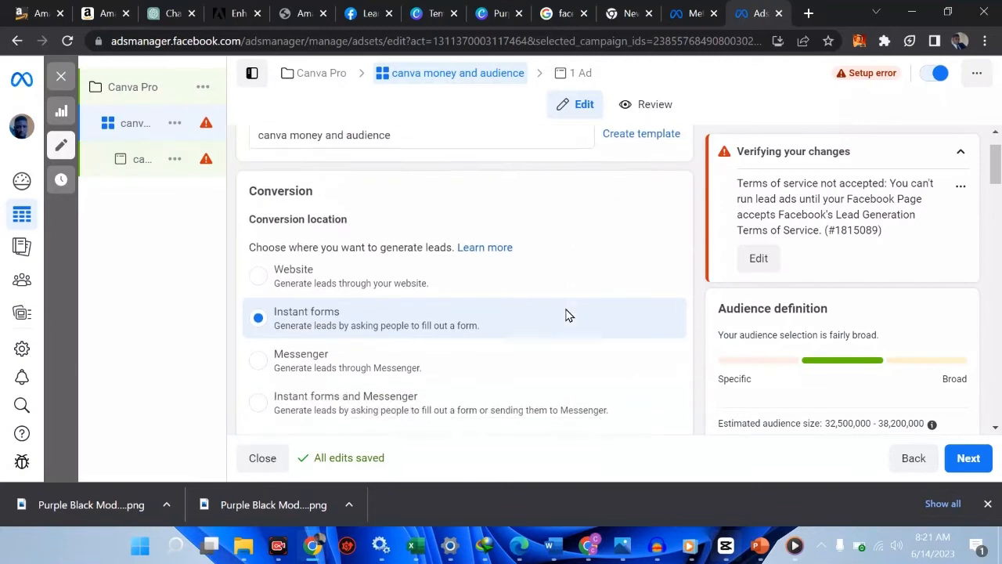
scroll(569, 315, "down", 3)
scroll(566, 310, "up", 2)
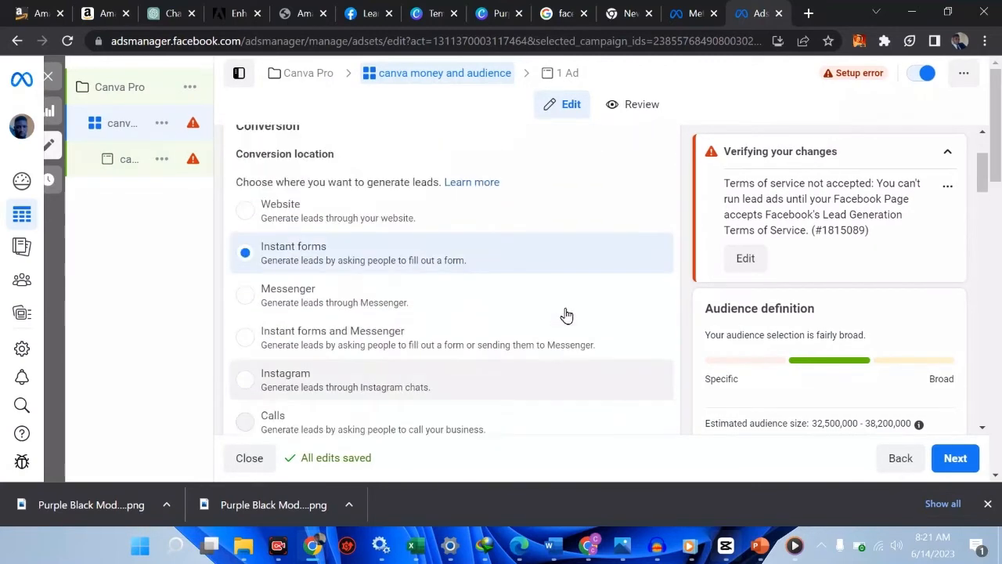
scroll(566, 315, "up", 1)
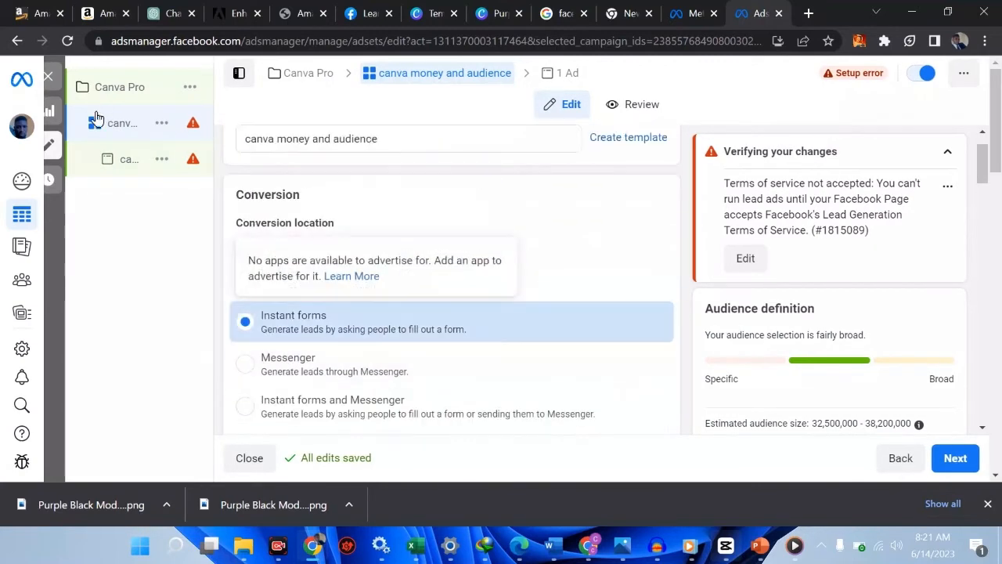
left_click(897, 470)
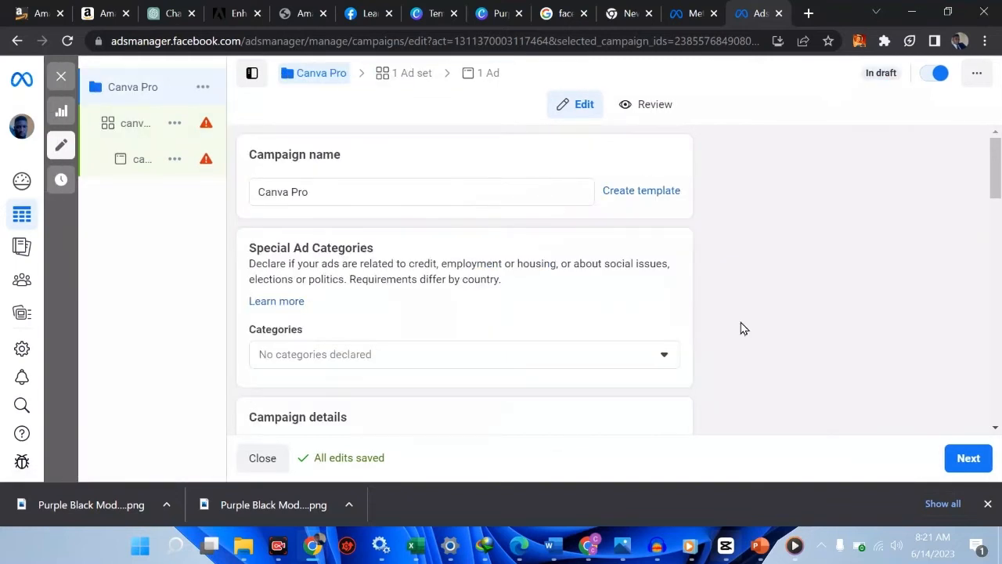
scroll(598, 287, "down", 5)
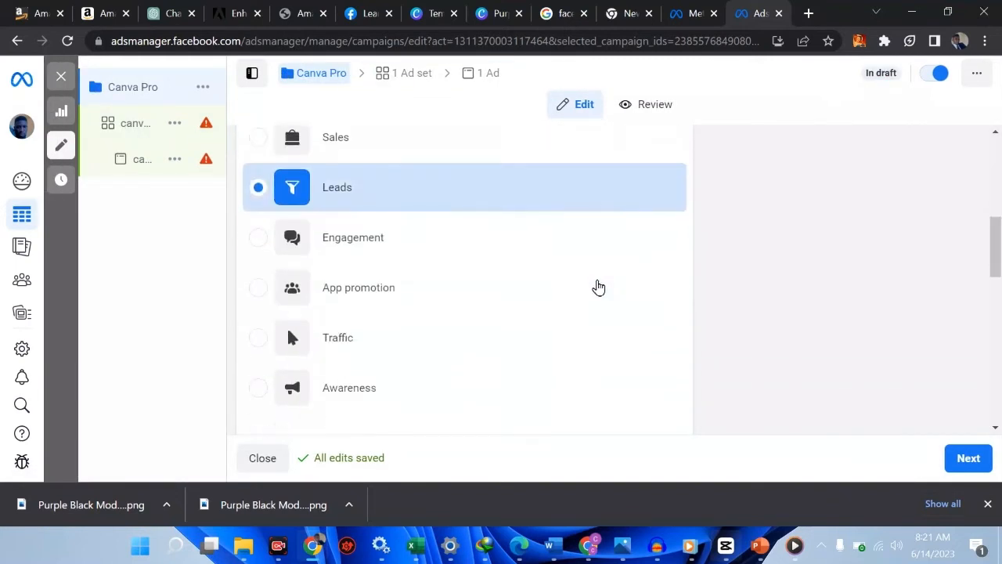
scroll(598, 286, "down", 8)
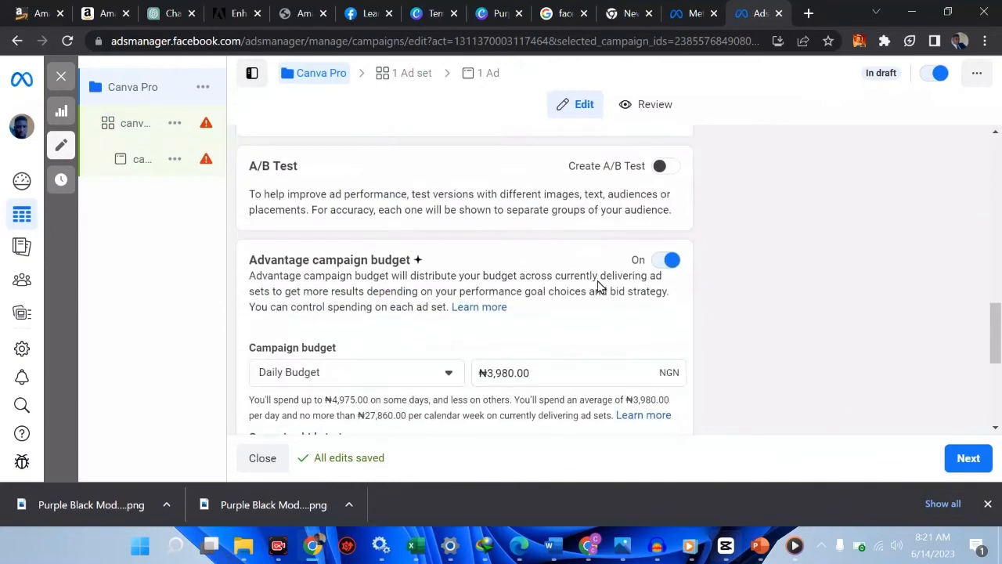
scroll(598, 286, "down", 5)
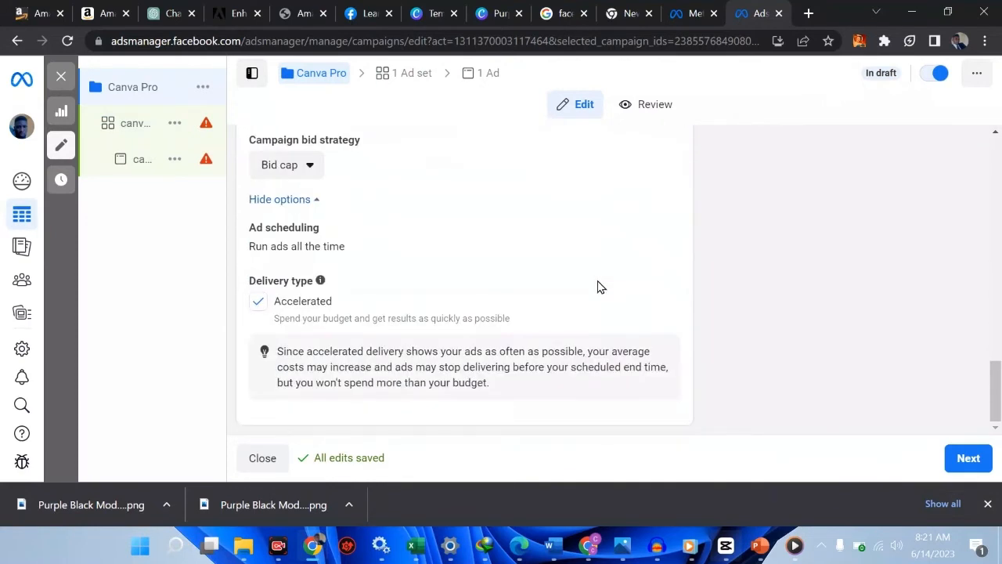
scroll(598, 286, "up", 18)
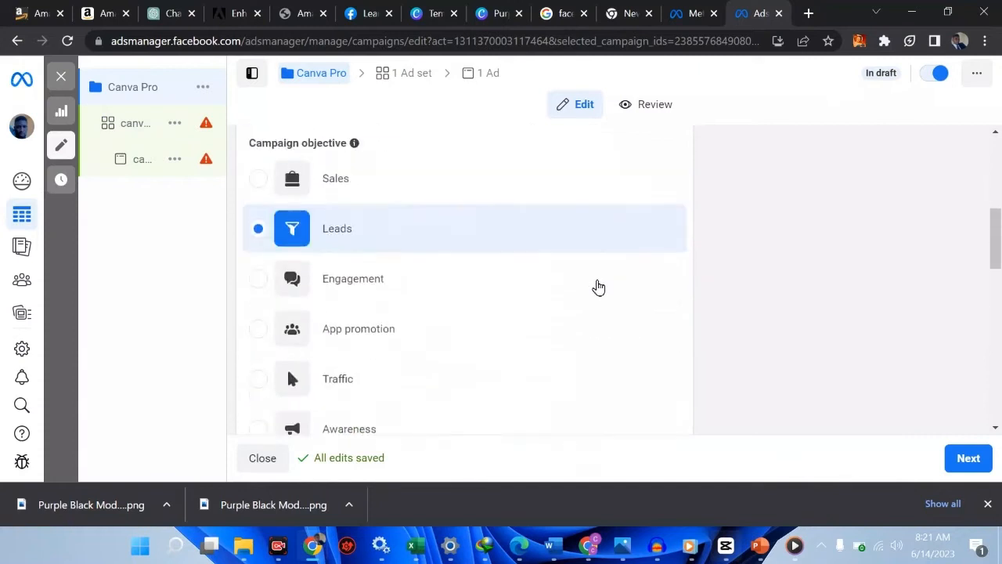
left_click(968, 468)
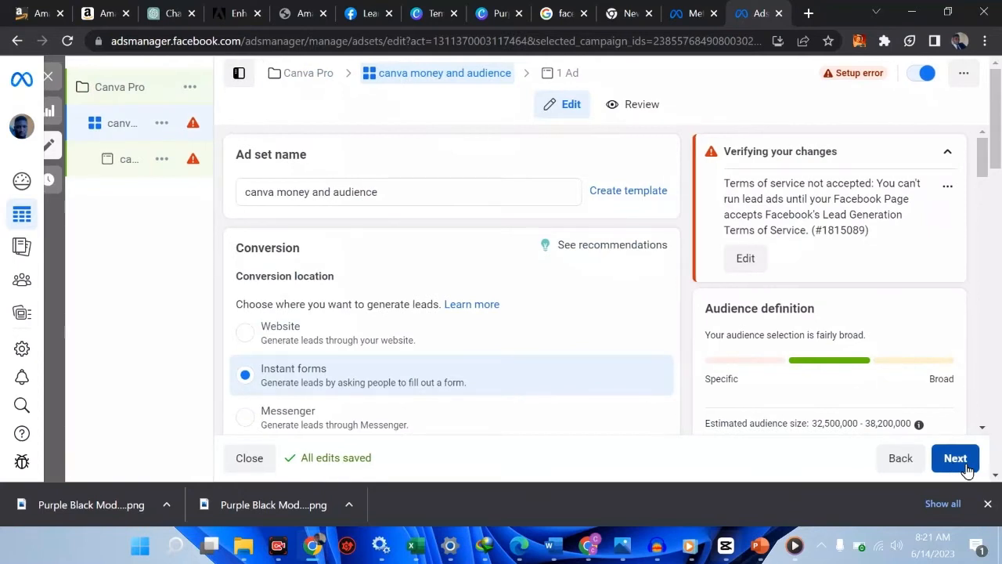
scroll(764, 288, "down", 5)
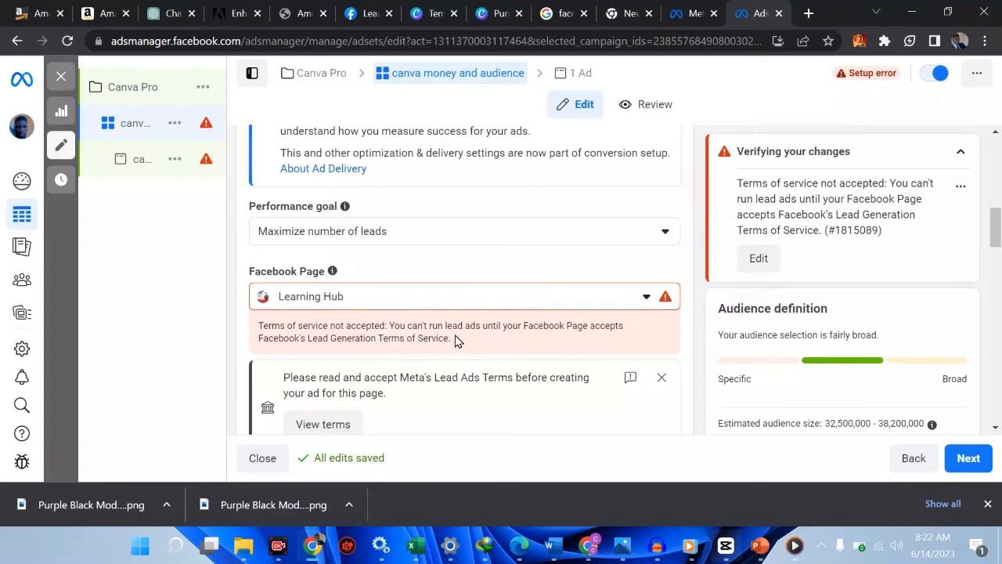
scroll(458, 342, "down", 1)
Read the Lead Ad Terms for the Learning Hub page and agree to them
left_click(327, 314)
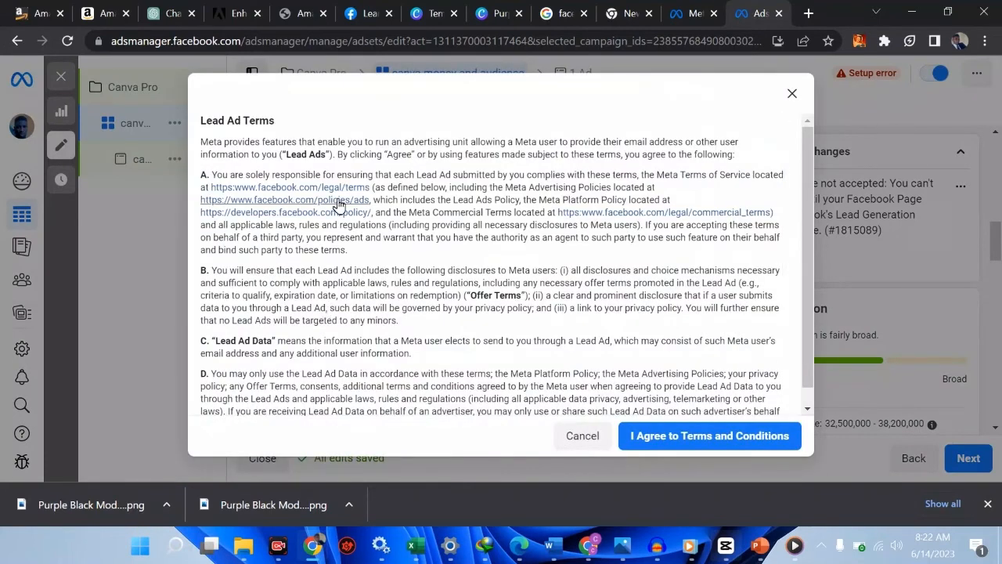
scroll(383, 294, "down", 3)
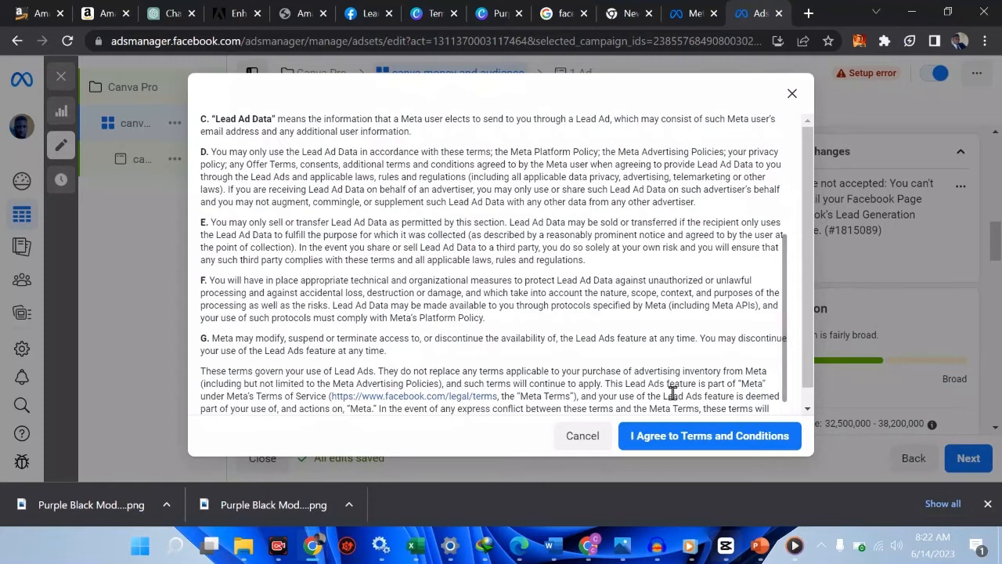
left_click(670, 442)
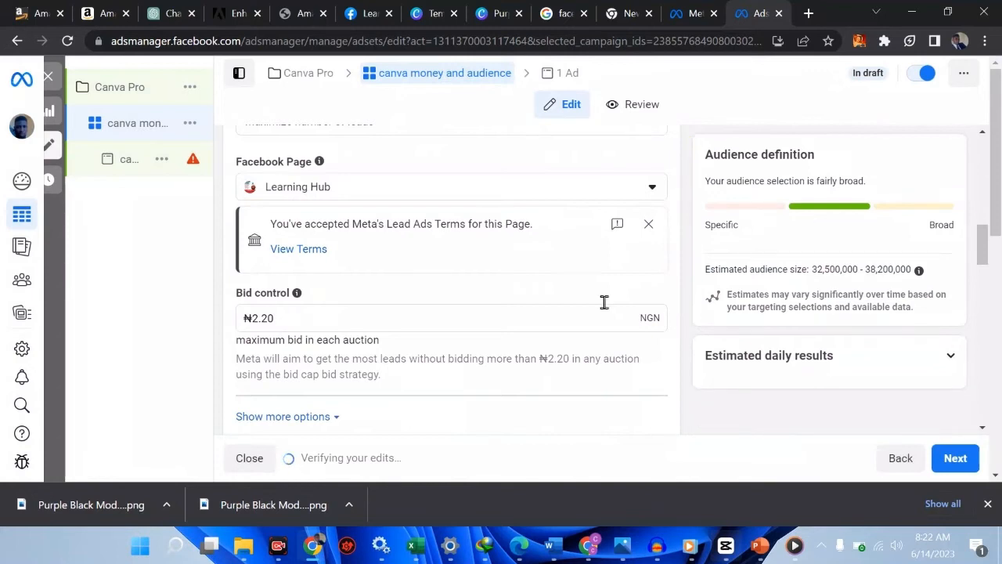
Replace the old 2.20 Bid control amount with a ₦60.00 maximum bid
scroll(454, 224, "up", 4)
scroll(454, 222, "up", 2)
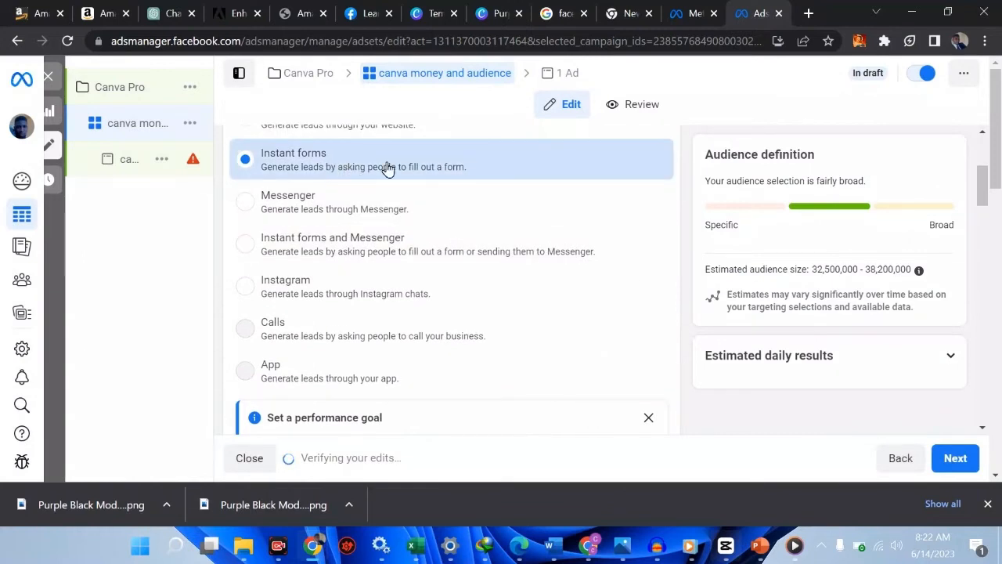
scroll(441, 187, "down", 3)
scroll(441, 188, "down", 4)
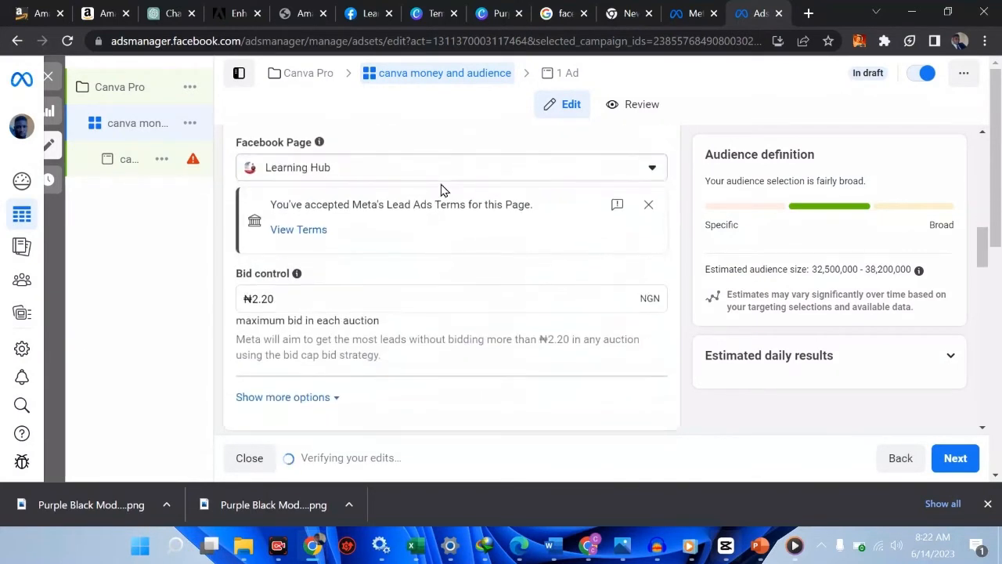
left_click(315, 301)
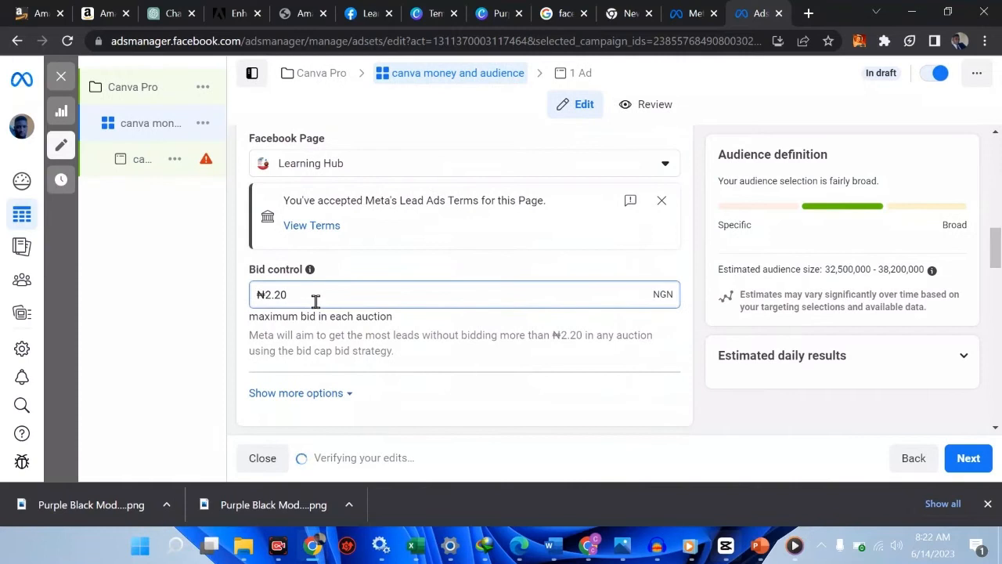
key("BackSpace")
key("BackSpace")
key("BackSpace")
key("BackSpace")
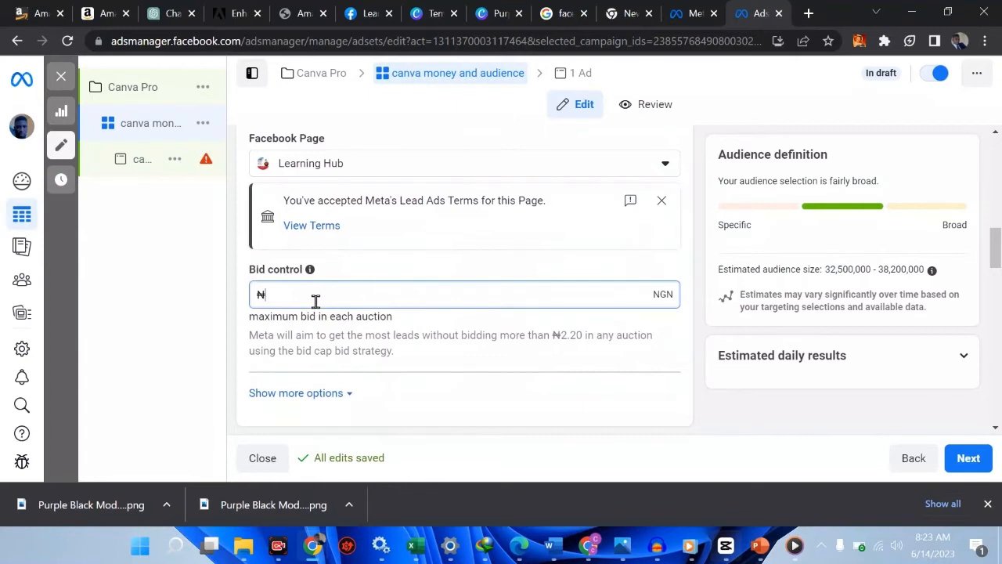
type("40")
scroll(316, 302, "down", 3)
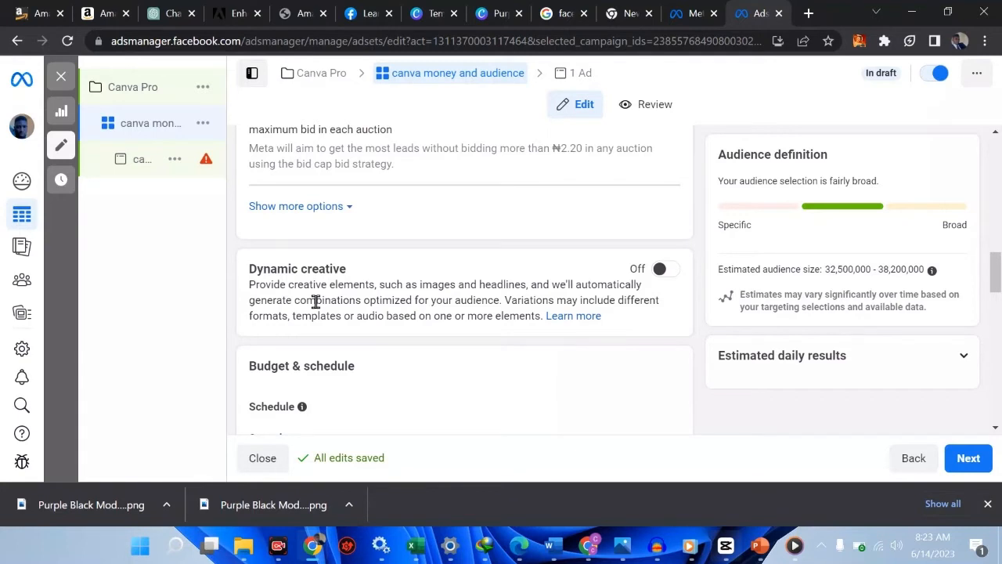
scroll(440, 291, "up", 2)
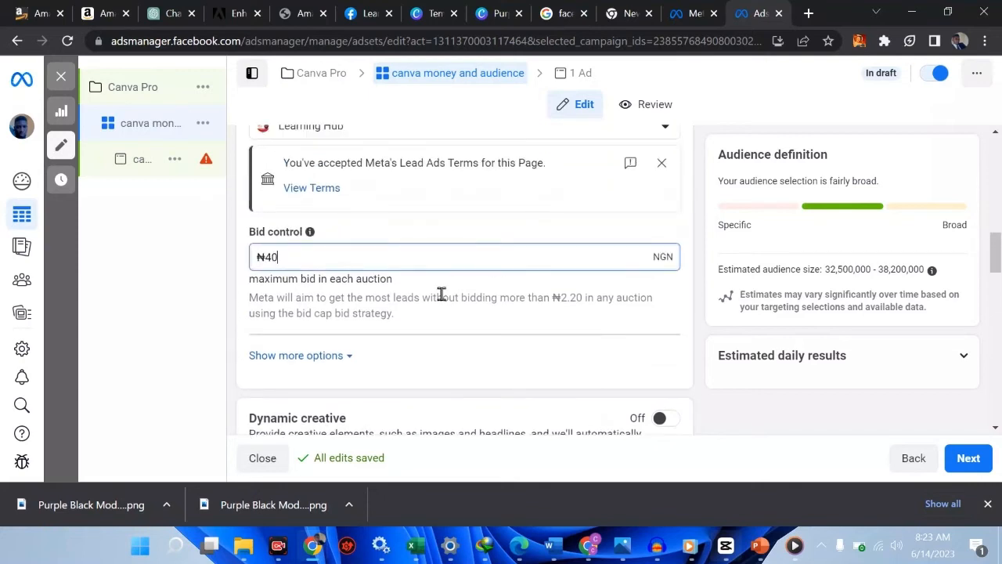
scroll(441, 294, "down", 1)
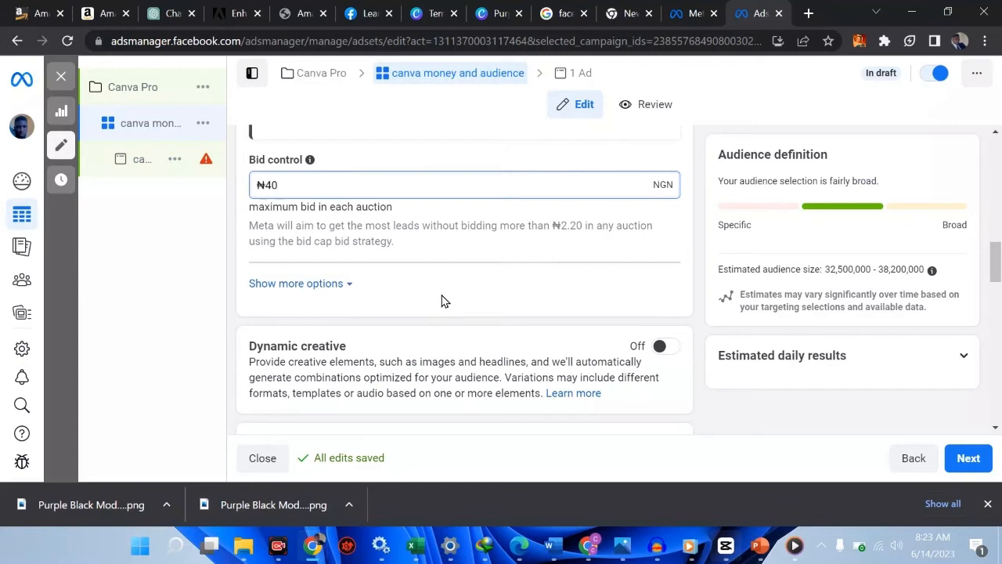
key("BackSpace")
key("BackSpace")
type("60")
Show more bid options to reveal charging per Impression
left_click(313, 287)
scroll(421, 297, "down", 1)
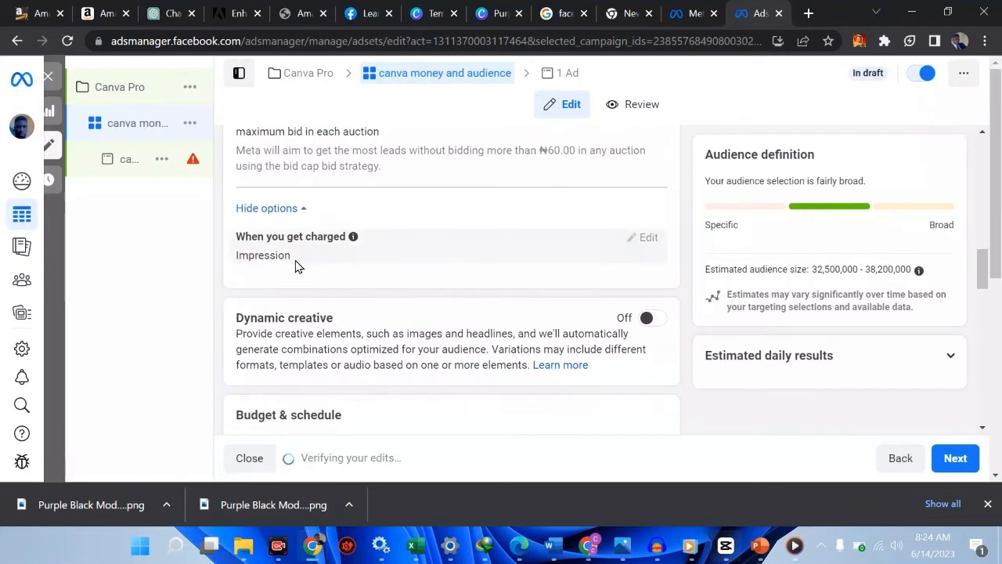
scroll(295, 263, "up", 2)
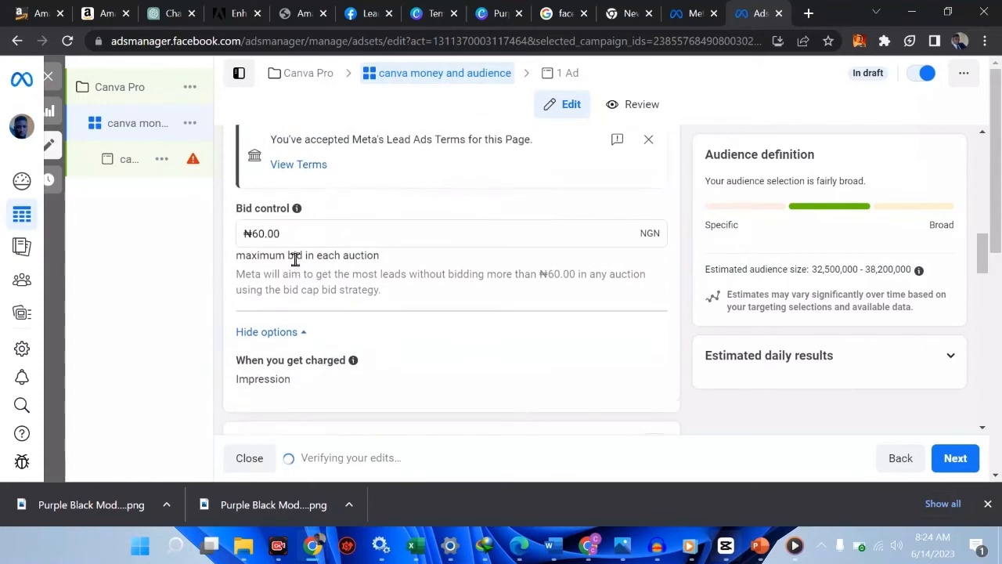
scroll(295, 262, "up", 3)
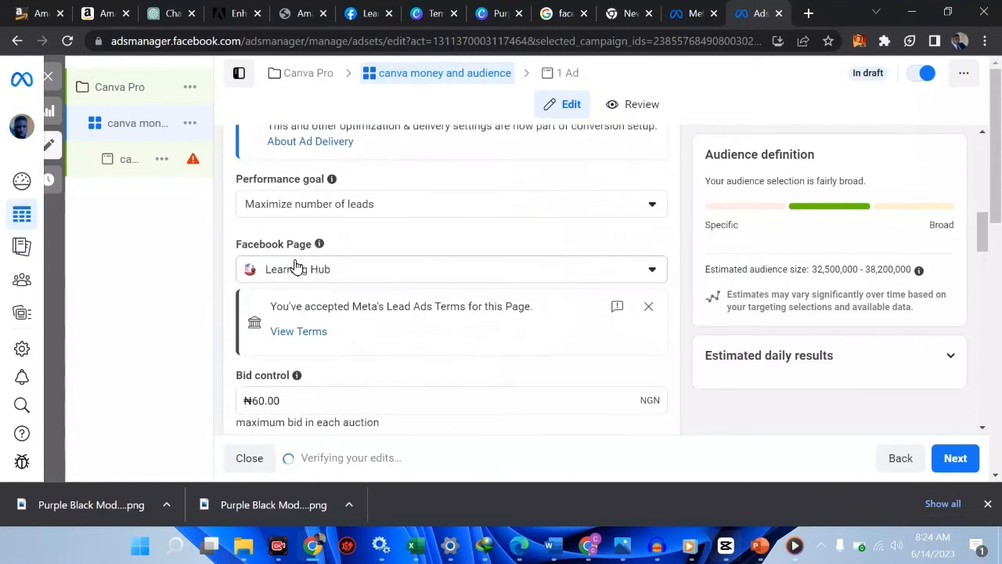
scroll(296, 265, "up", 3)
scroll(291, 259, "down", 1)
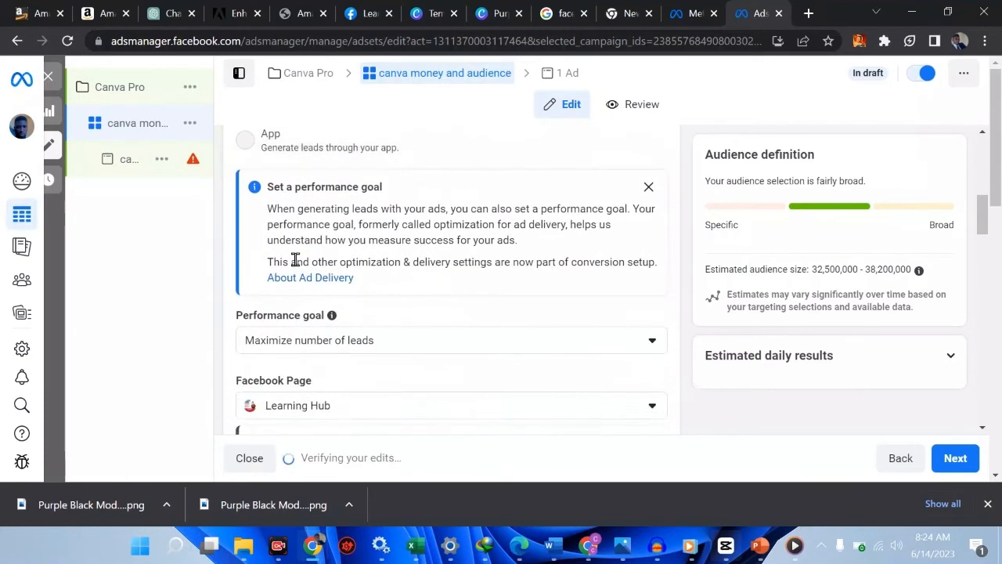
scroll(295, 262, "down", 1)
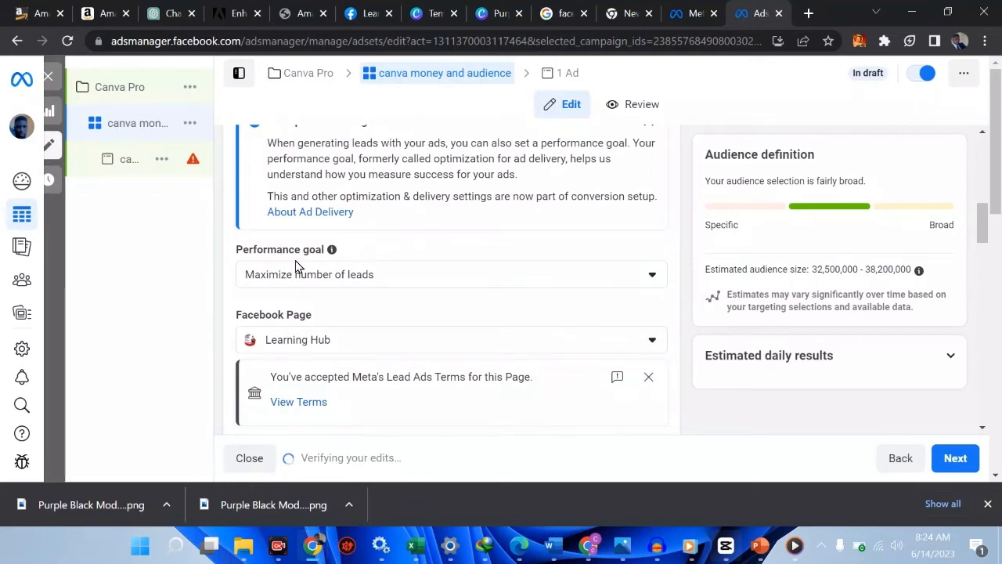
scroll(295, 265, "down", 4)
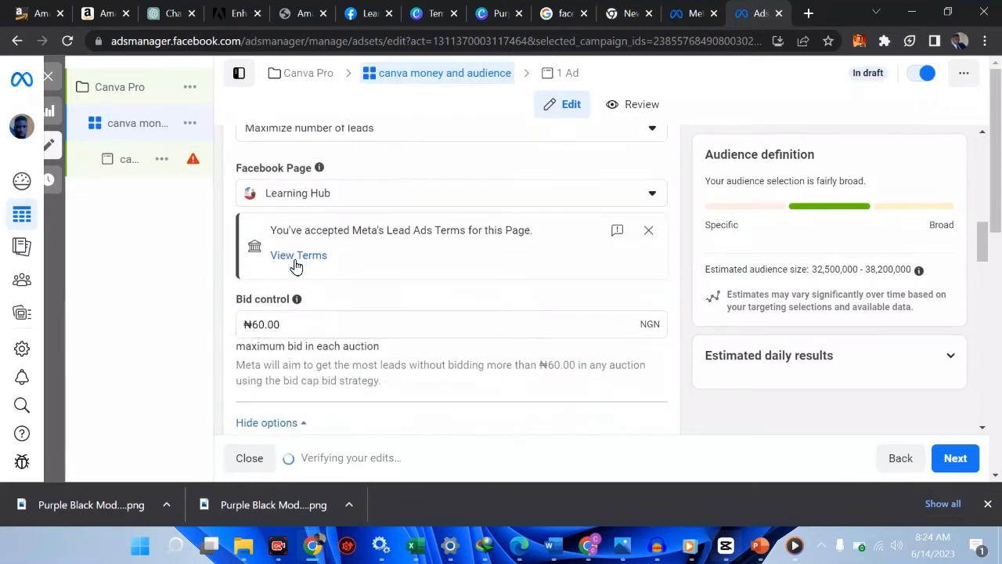
scroll(296, 264, "down", 2)
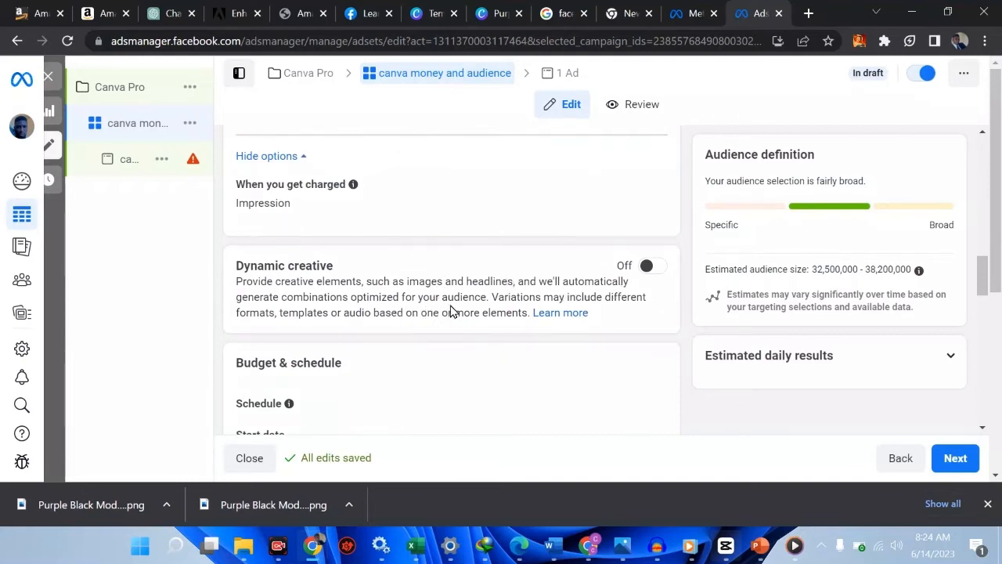
Switch Dynamic creative on for the ad set and confirm the change
left_click(654, 276)
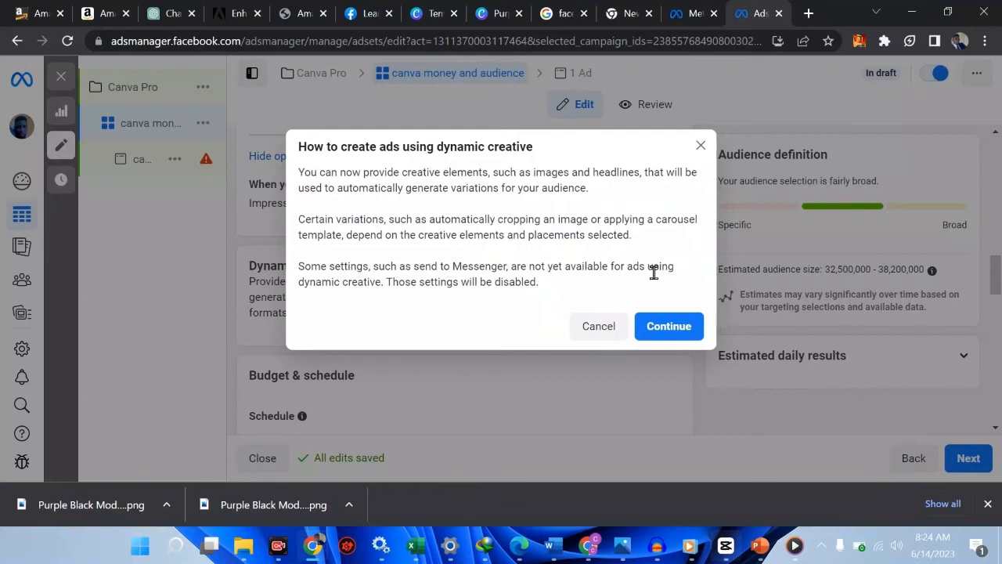
left_click(658, 336)
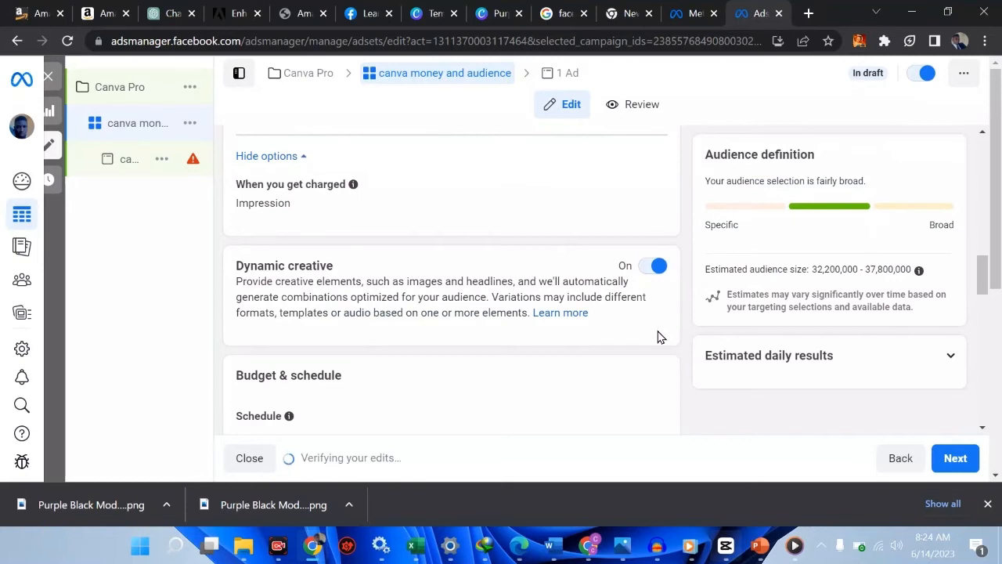
scroll(515, 344, "down", 2)
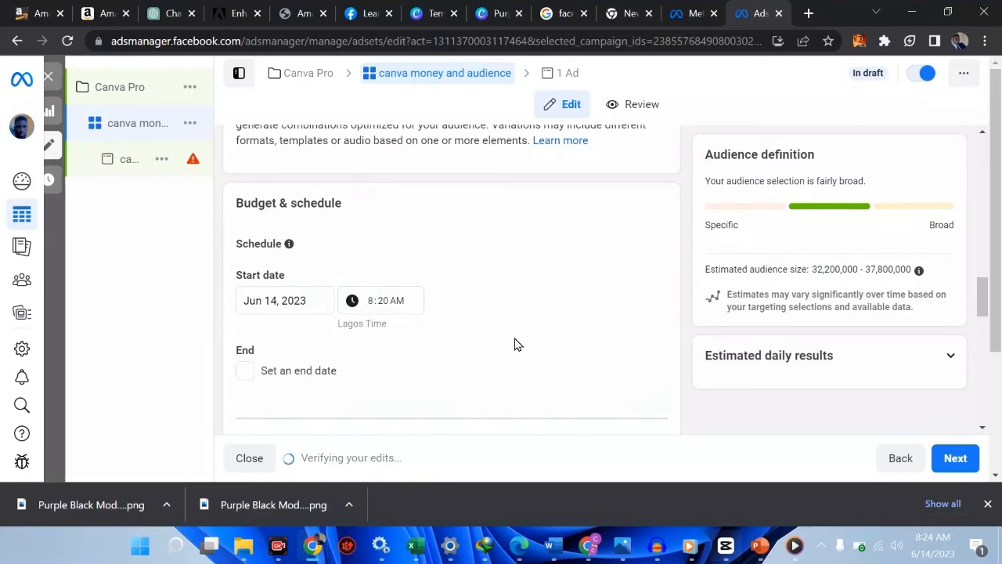
left_click(300, 302)
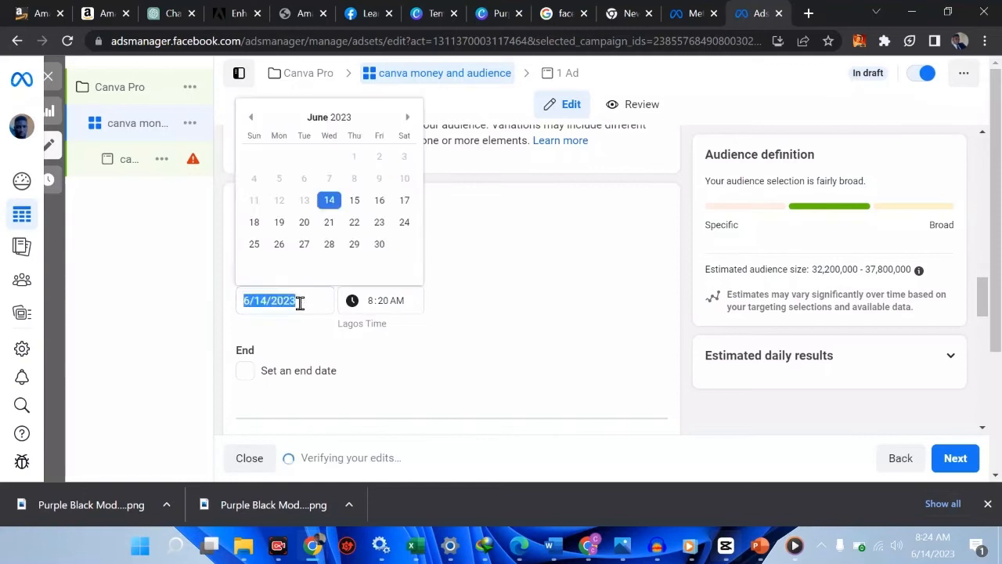
left_click(591, 253)
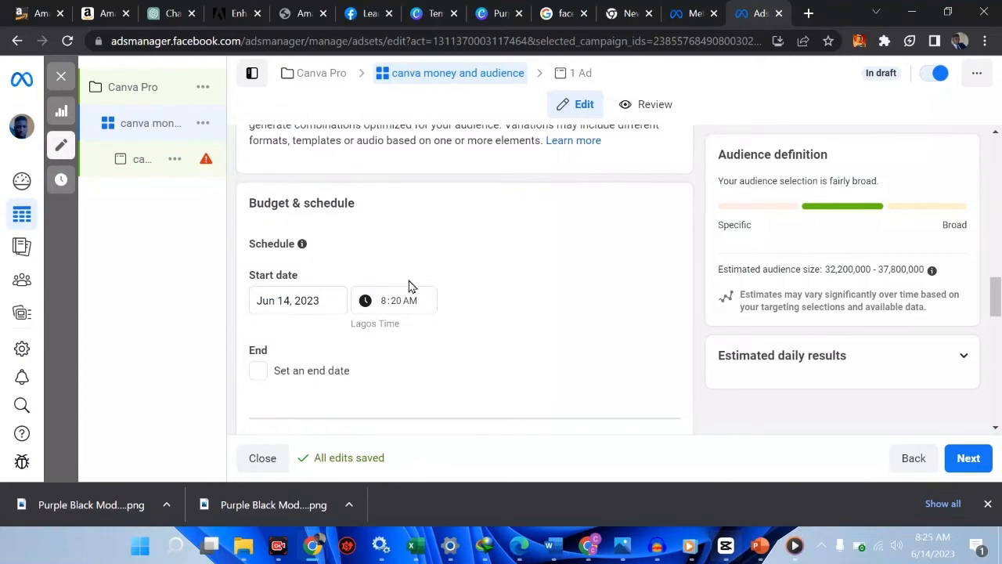
scroll(409, 283, "down", 1)
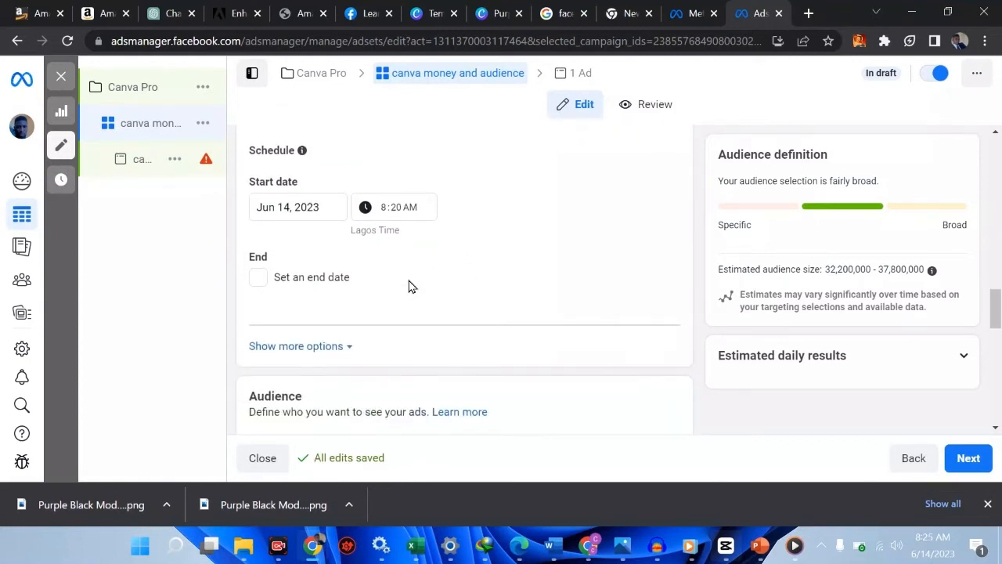
left_click(306, 208)
left_click(383, 208)
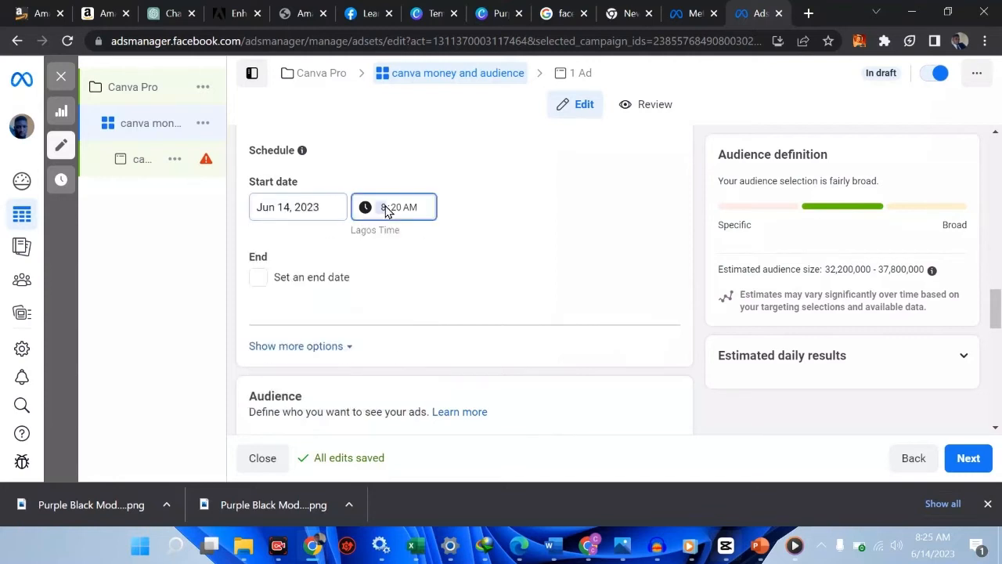
left_click(483, 219)
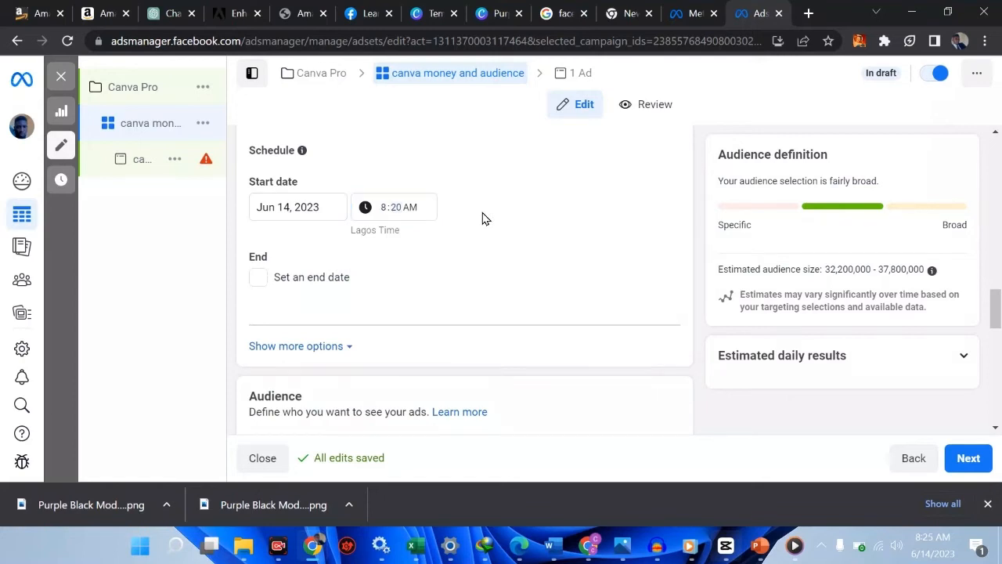
left_click(258, 282)
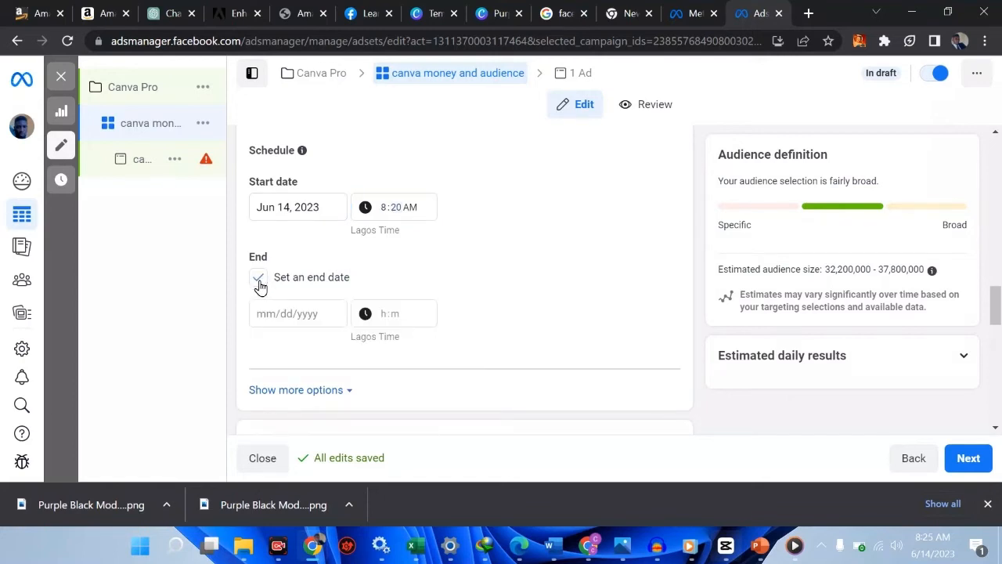
left_click(329, 310)
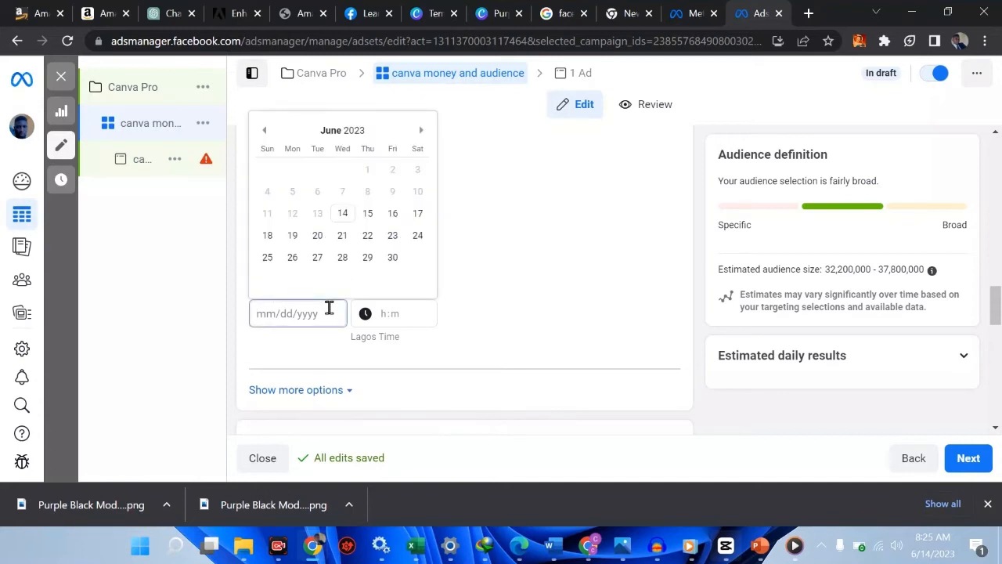
left_click(510, 218)
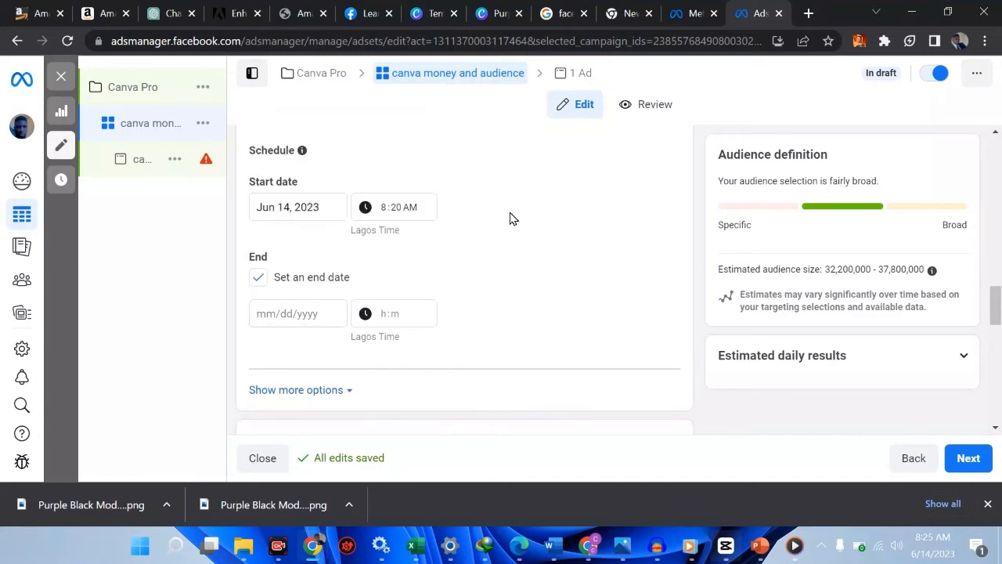
left_click(258, 278)
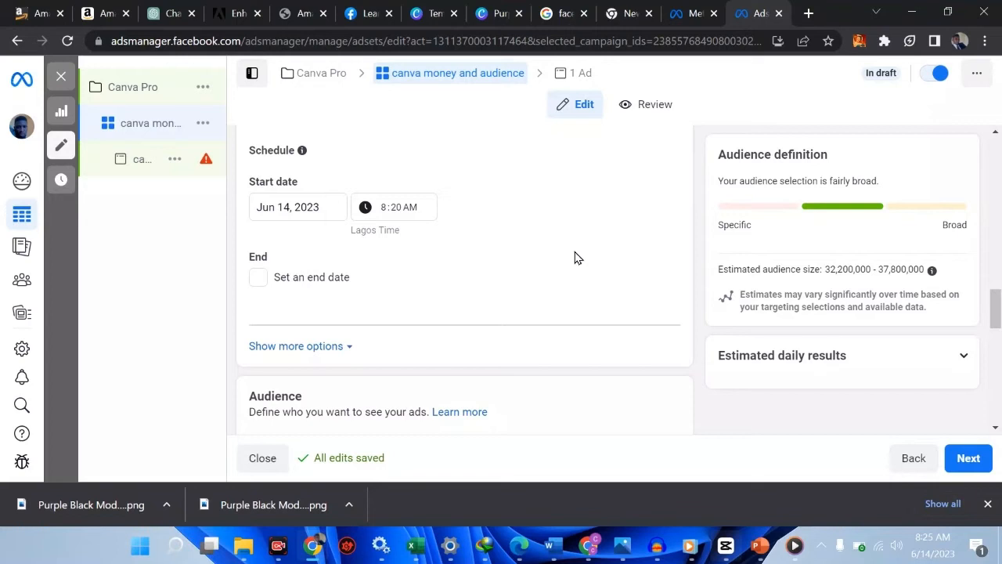
scroll(575, 256, "down", 2)
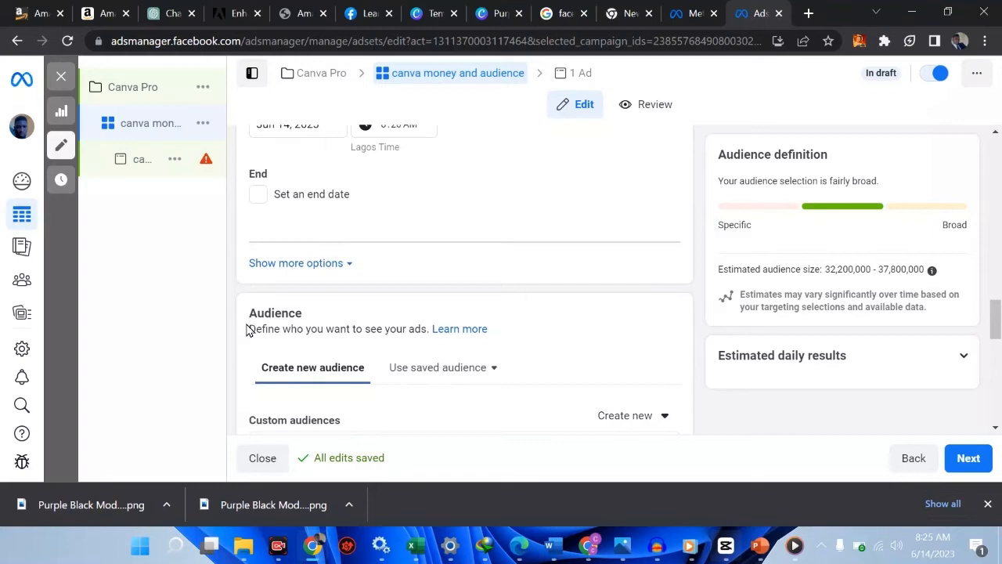
Replace Nigeria with 'Enugu State, Nigeria', keeping people living in or recently there
scroll(365, 332, "down", 1)
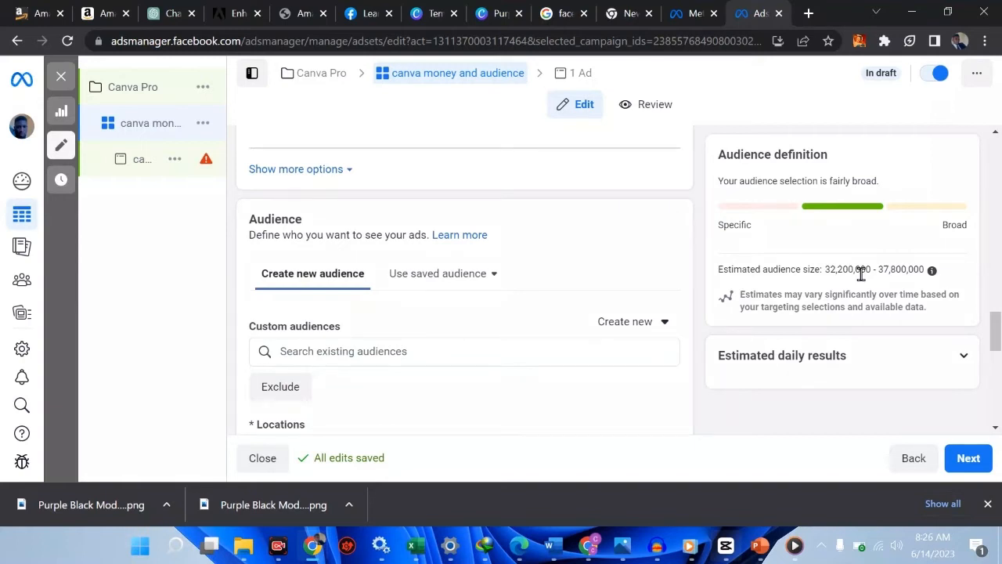
scroll(424, 342, "down", 1)
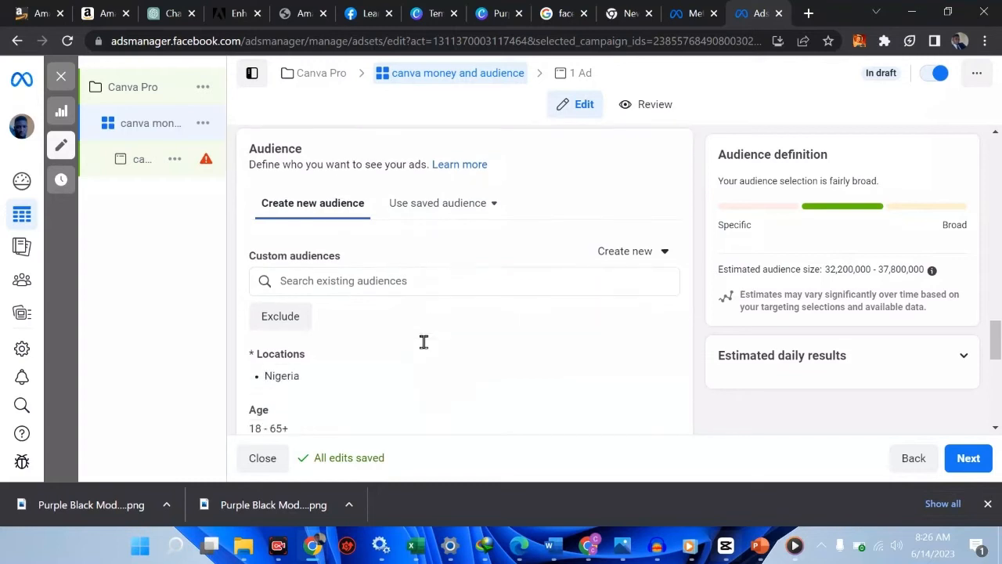
scroll(416, 338, "down", 1)
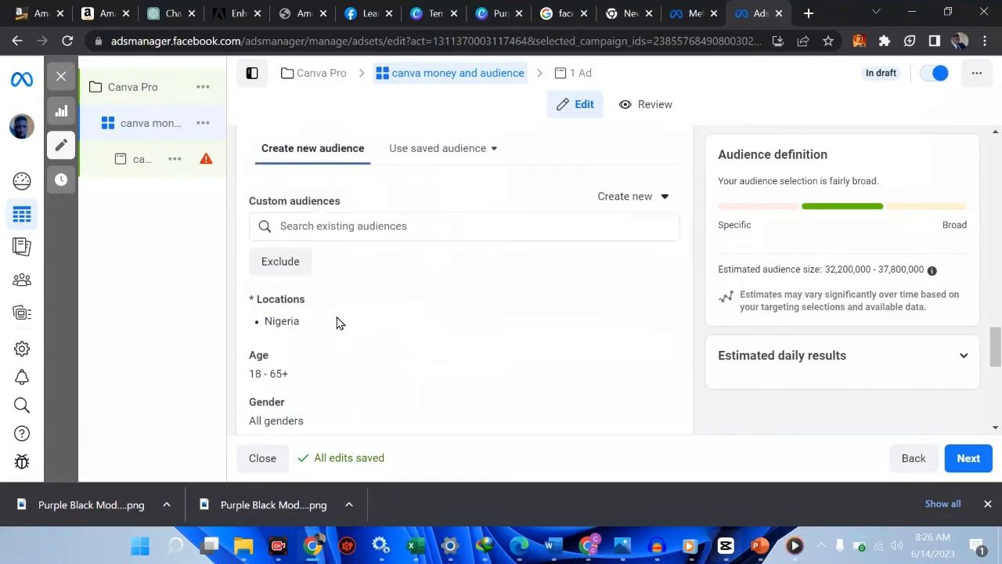
left_click(662, 305)
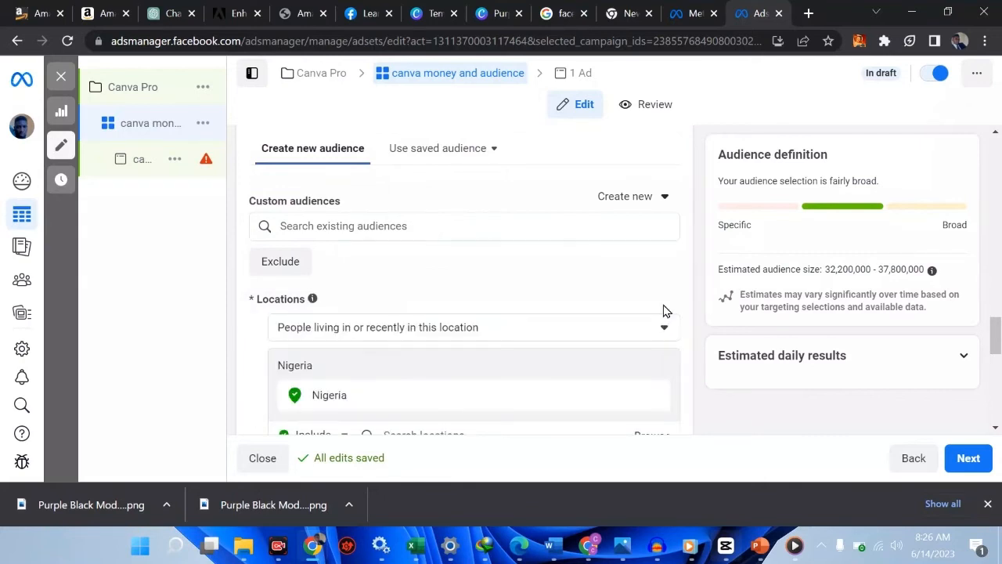
left_click(405, 334)
left_click(406, 333)
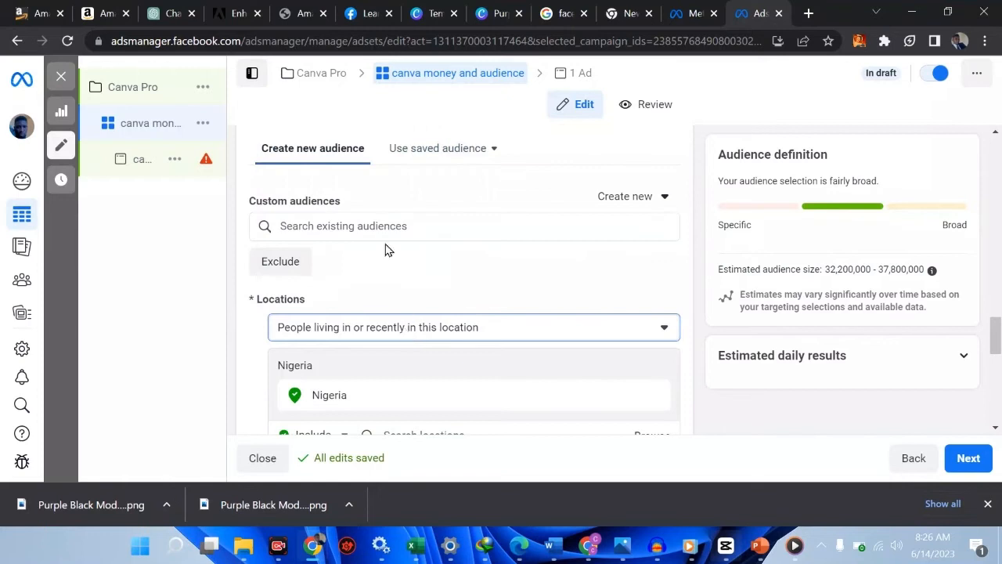
scroll(443, 361, "down", 1)
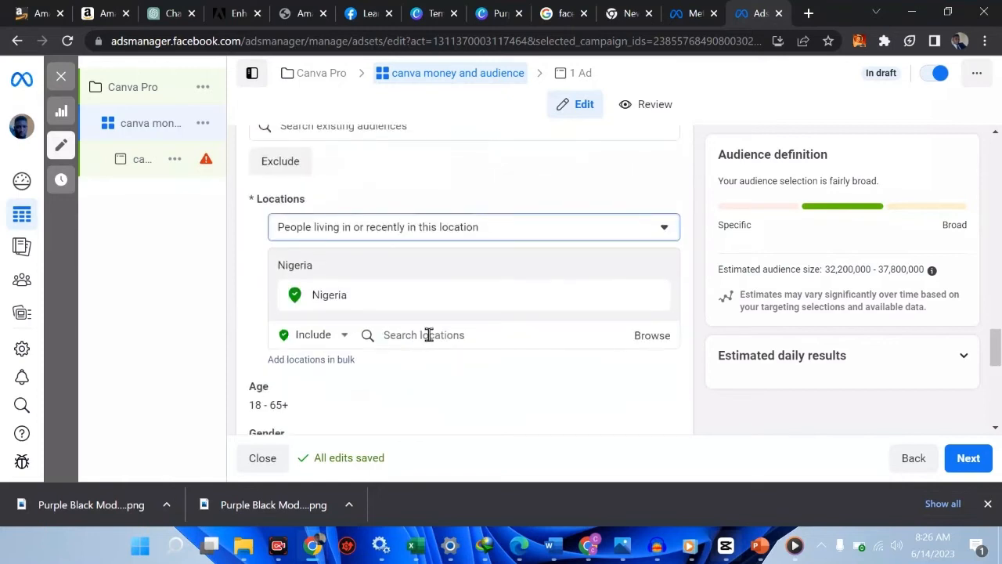
left_click(429, 335)
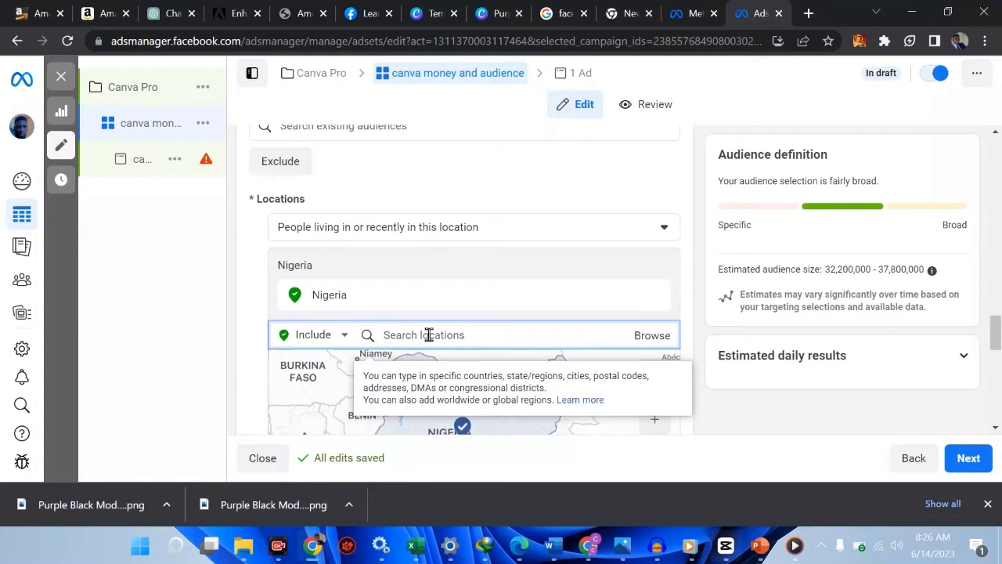
type("enugu")
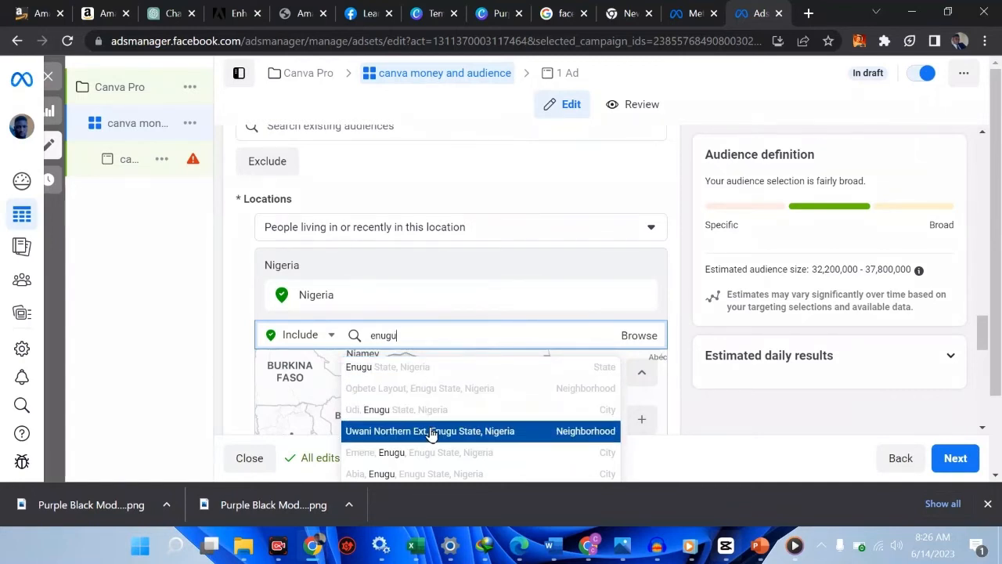
scroll(431, 433, "down", 2)
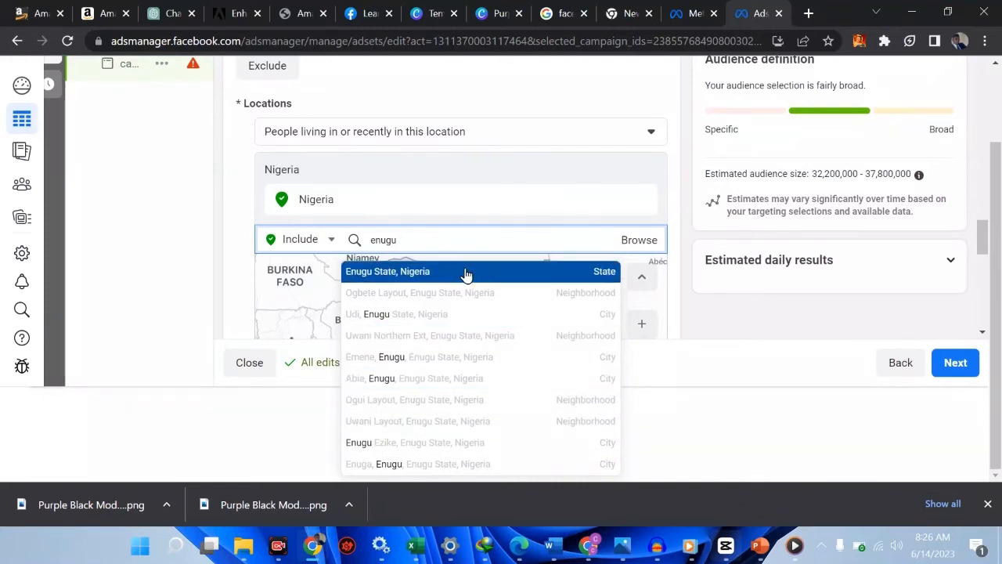
left_click(424, 272)
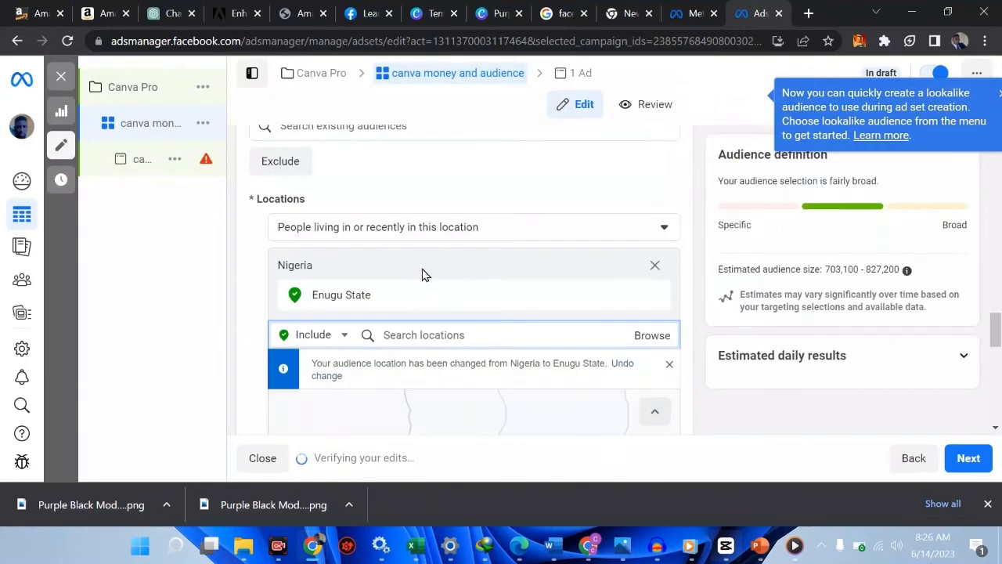
Switch locations to Exclude and exclude Enugu Rd, Nsukka found by searching 'enugu'
scroll(421, 274, "down", 3)
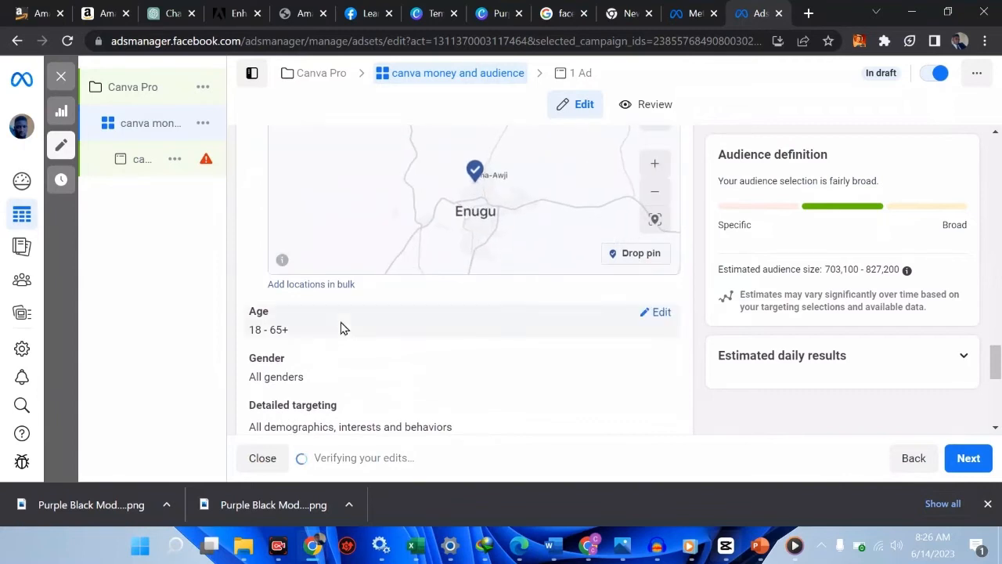
scroll(340, 327, "down", 2)
scroll(341, 327, "down", 1)
scroll(340, 327, "down", 1)
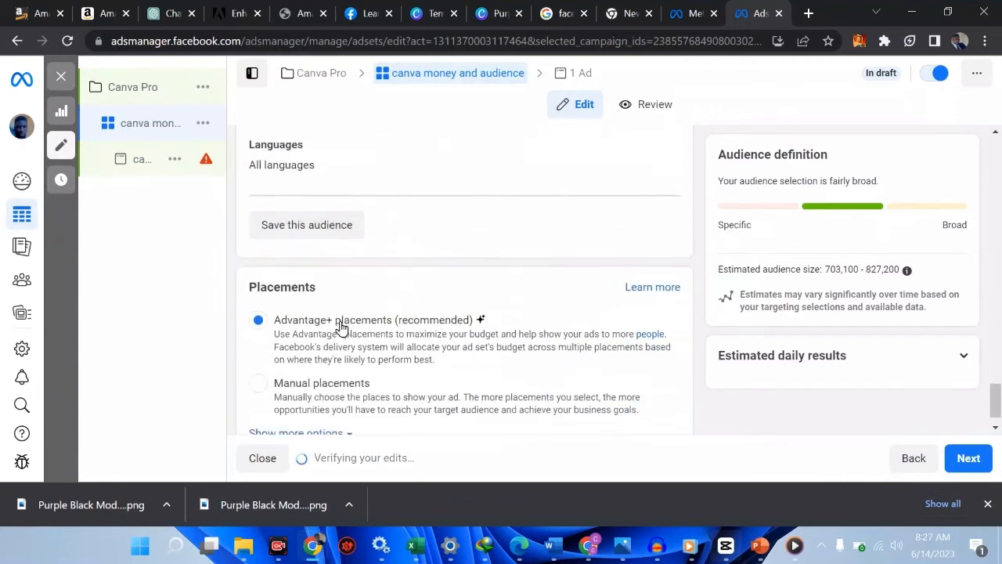
scroll(340, 328, "up", 9)
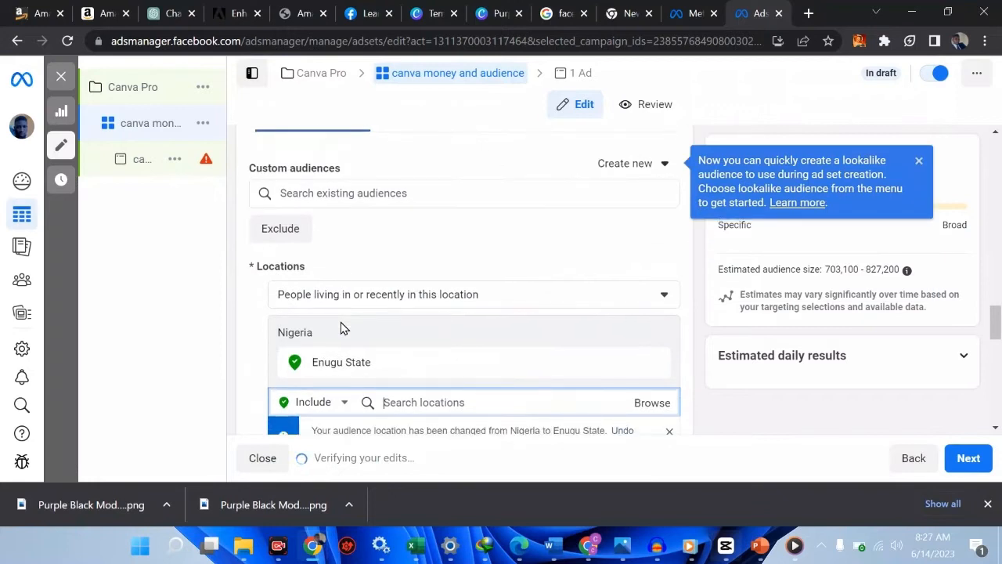
scroll(341, 327, "down", 1)
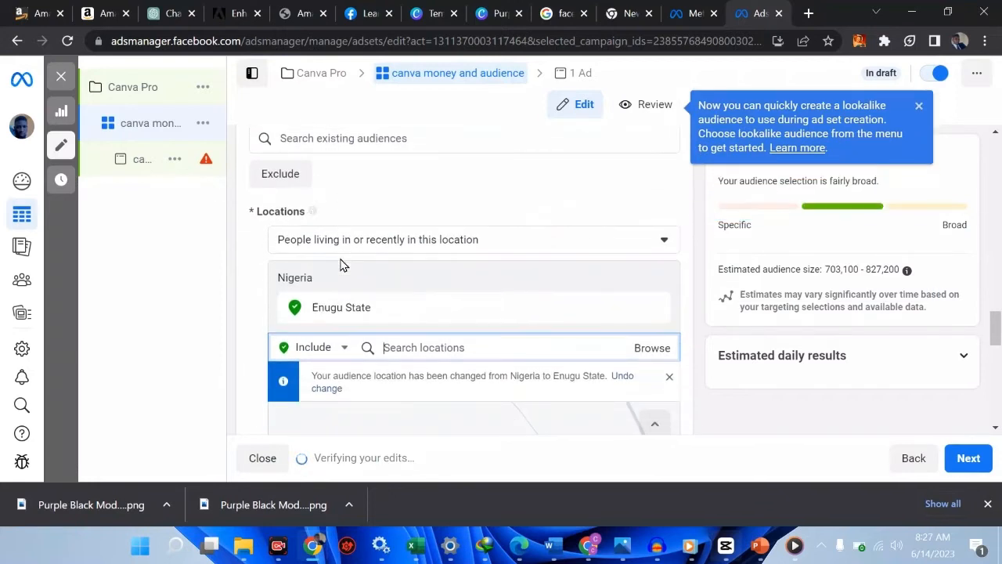
left_click(345, 348)
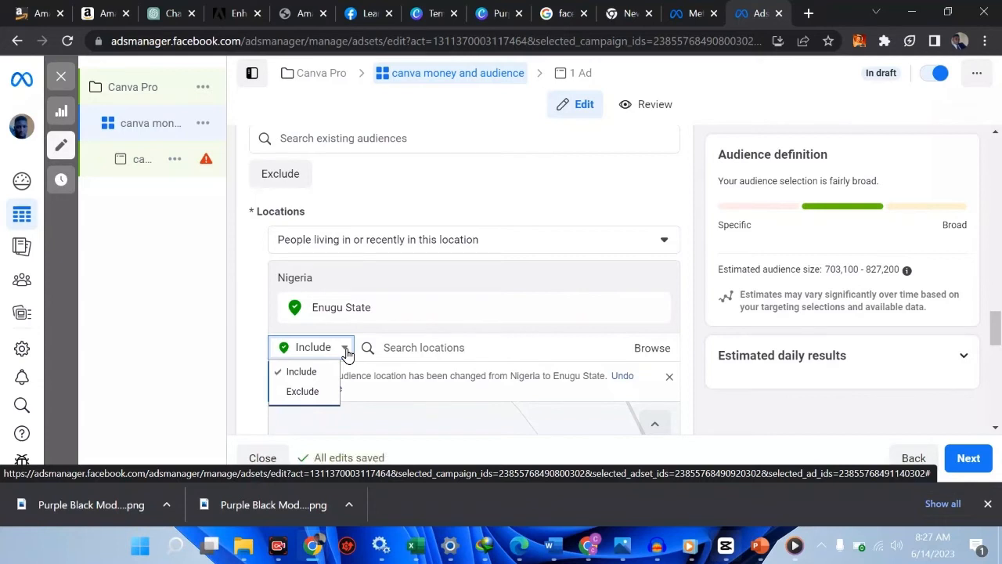
left_click(311, 393)
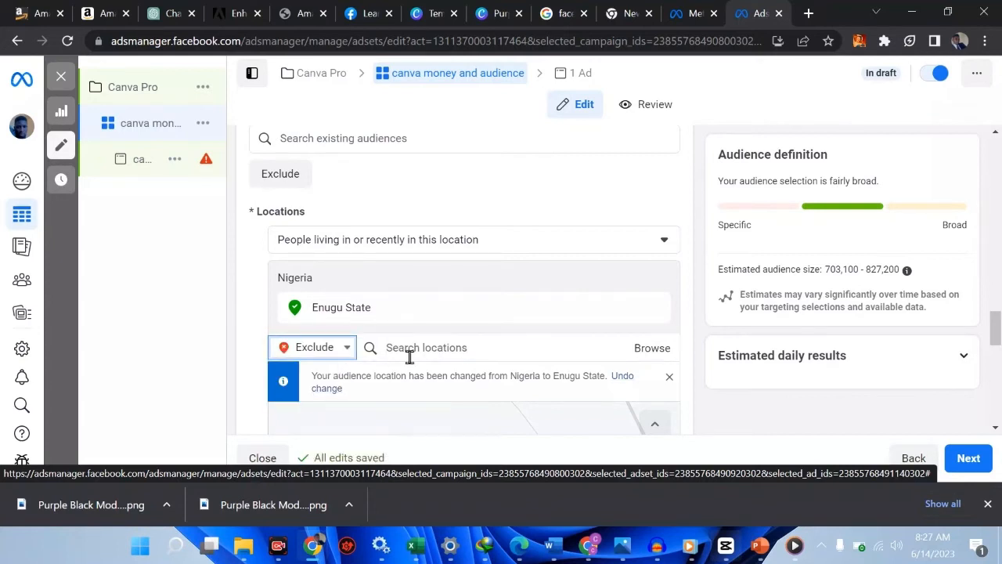
left_click(447, 350)
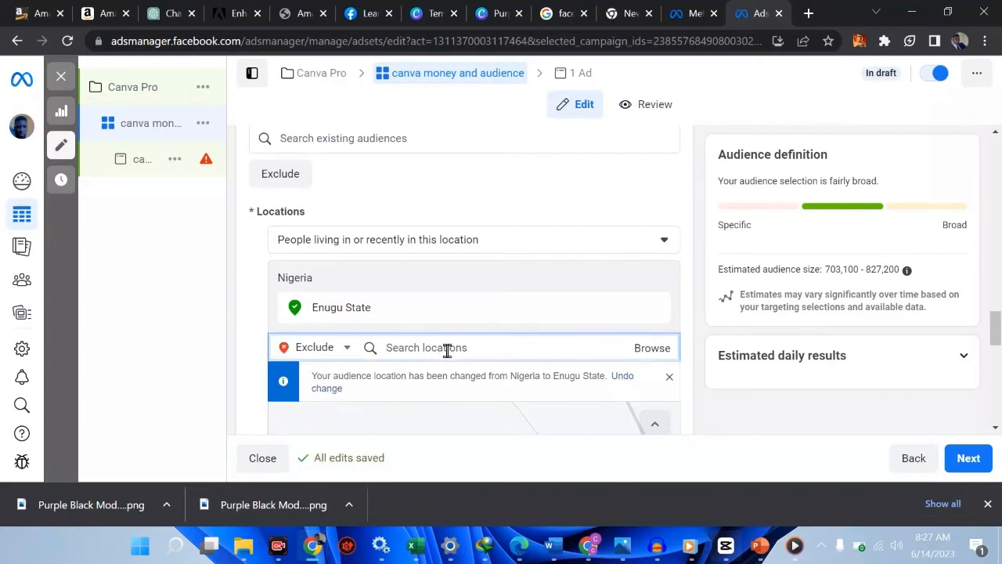
type("enugu")
scroll(447, 351, "down", 1)
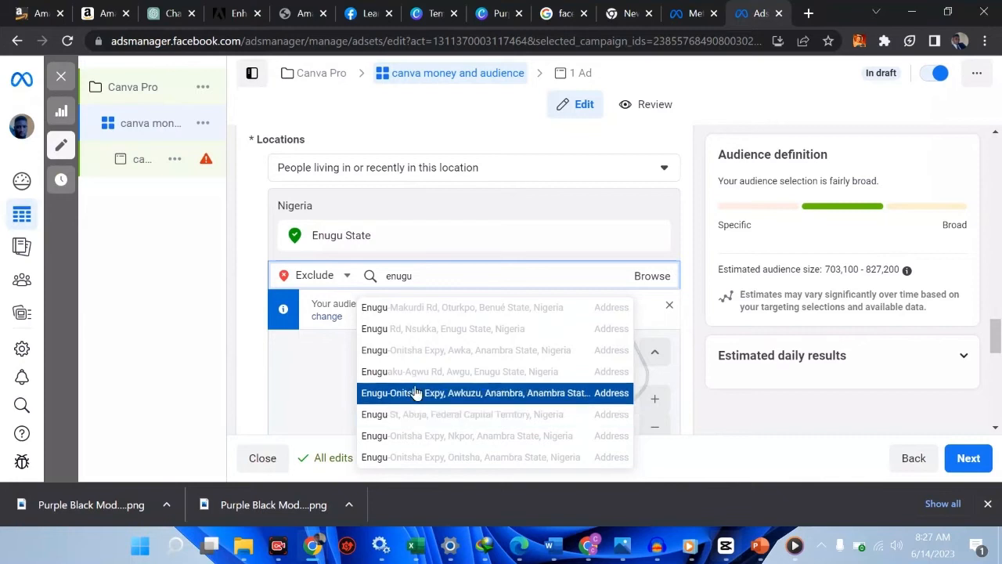
left_click(429, 332)
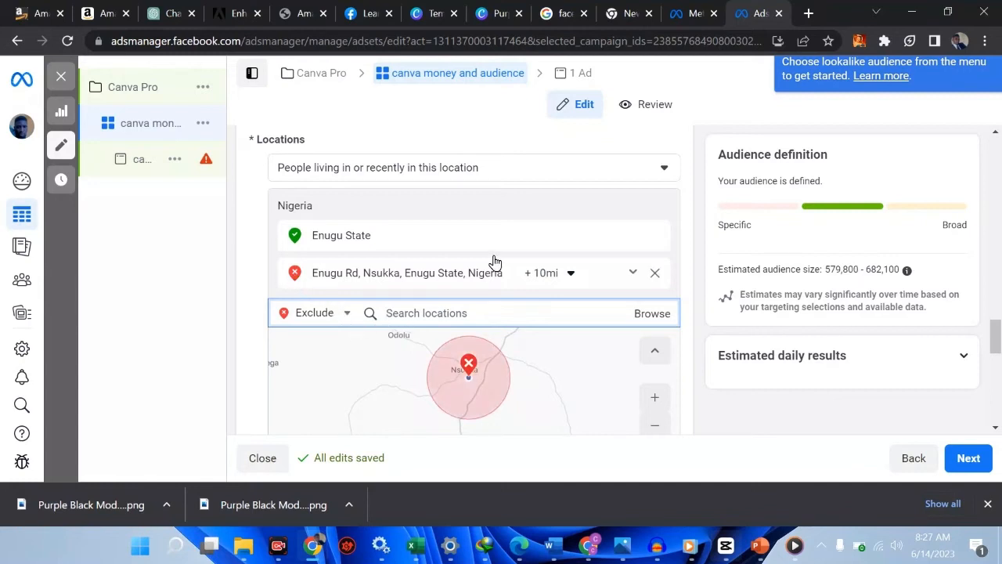
Remove Enugu Rd, Nsukka and Enugu State, and set the location selector back to Include
left_click(655, 274)
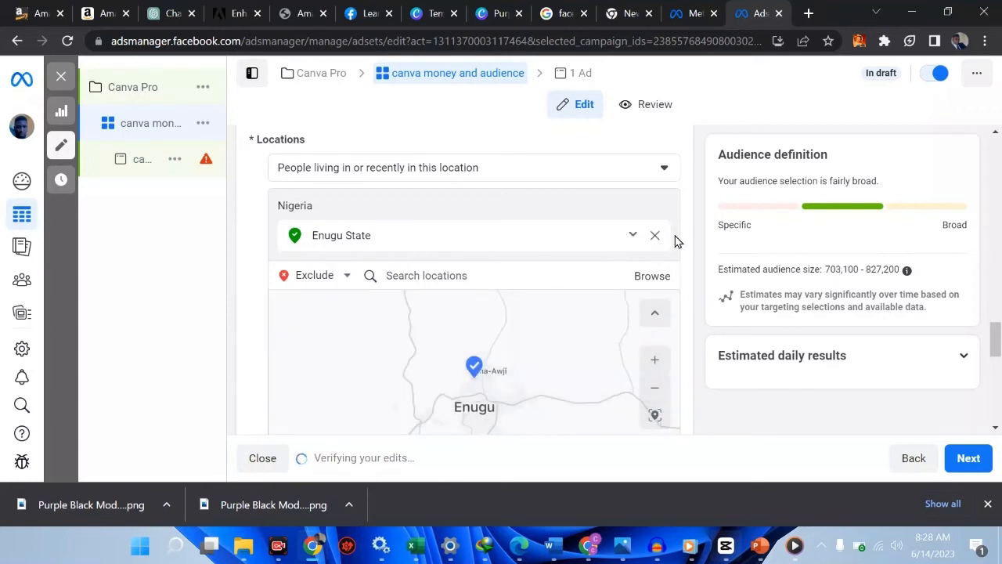
left_click(656, 236)
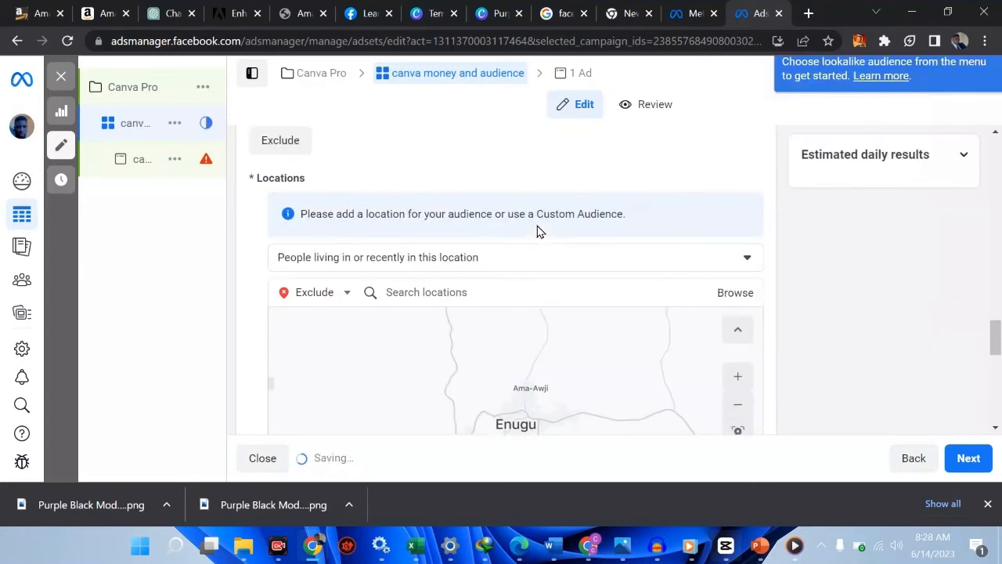
scroll(537, 231, "up", 6)
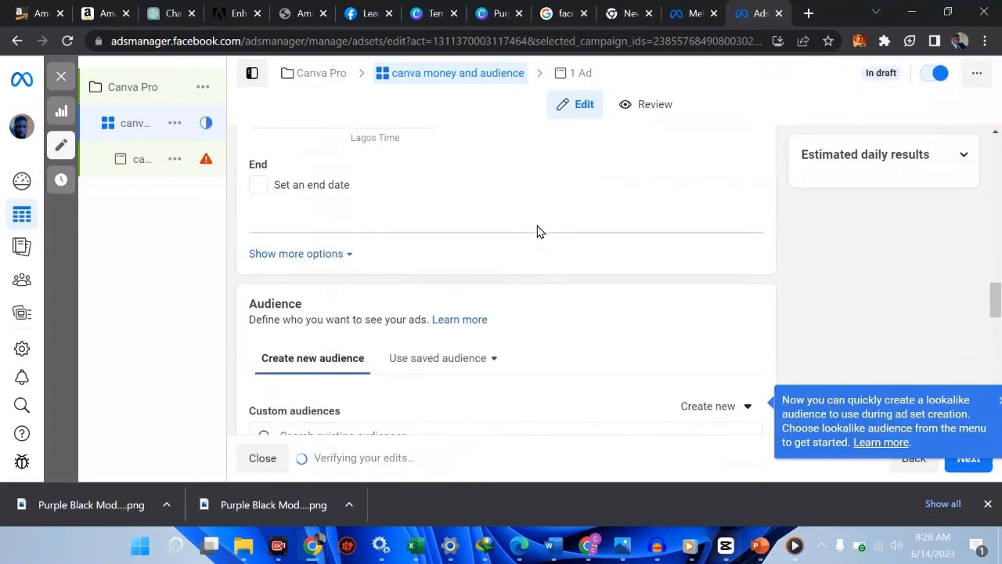
scroll(537, 232, "down", 6)
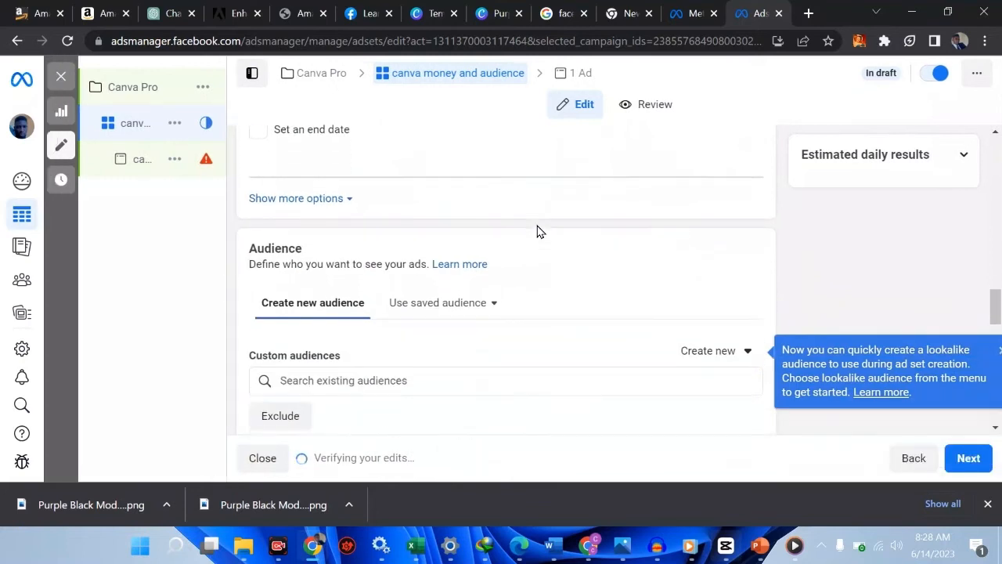
scroll(537, 225, "down", 2)
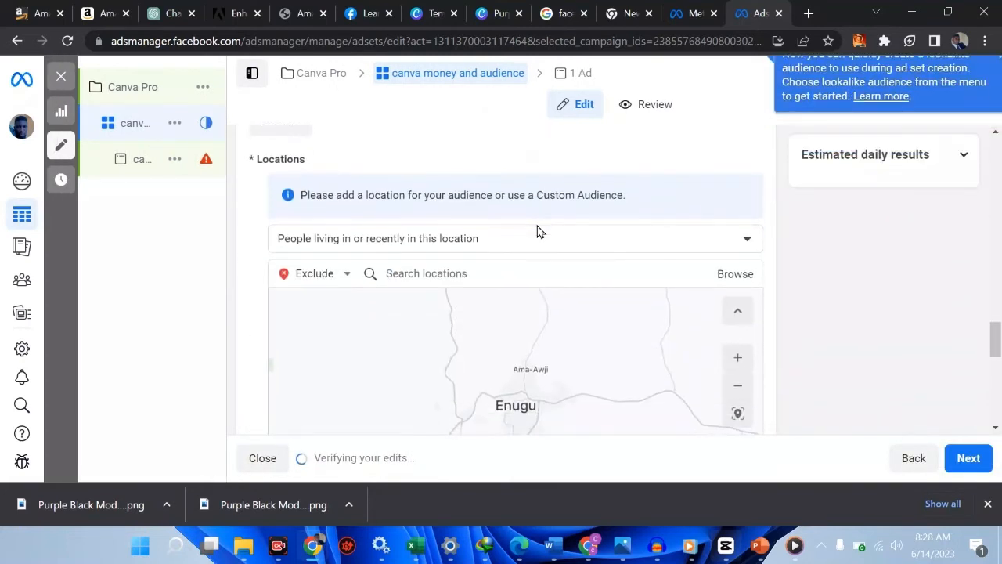
left_click(346, 282)
left_click(313, 299)
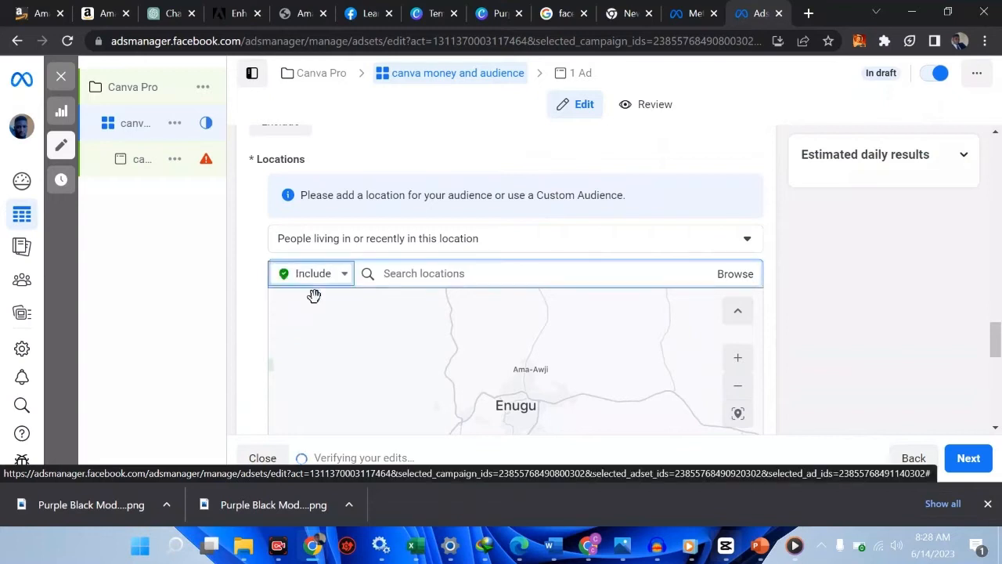
scroll(510, 243, "up", 1)
Search 'nigeria' and add Nigeria (Country/Region) as the included location
scroll(510, 243, "up", 1)
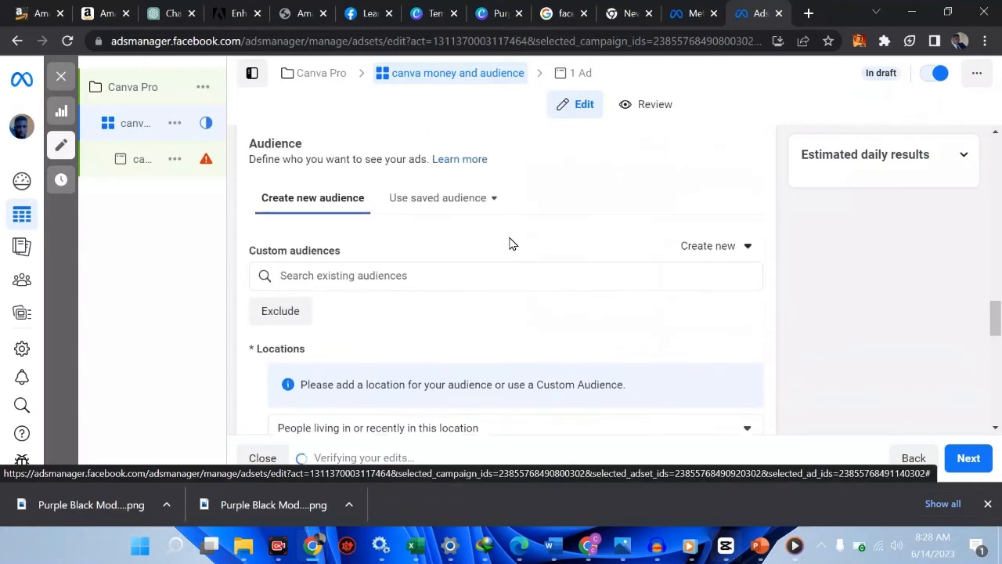
scroll(510, 244, "down", 1)
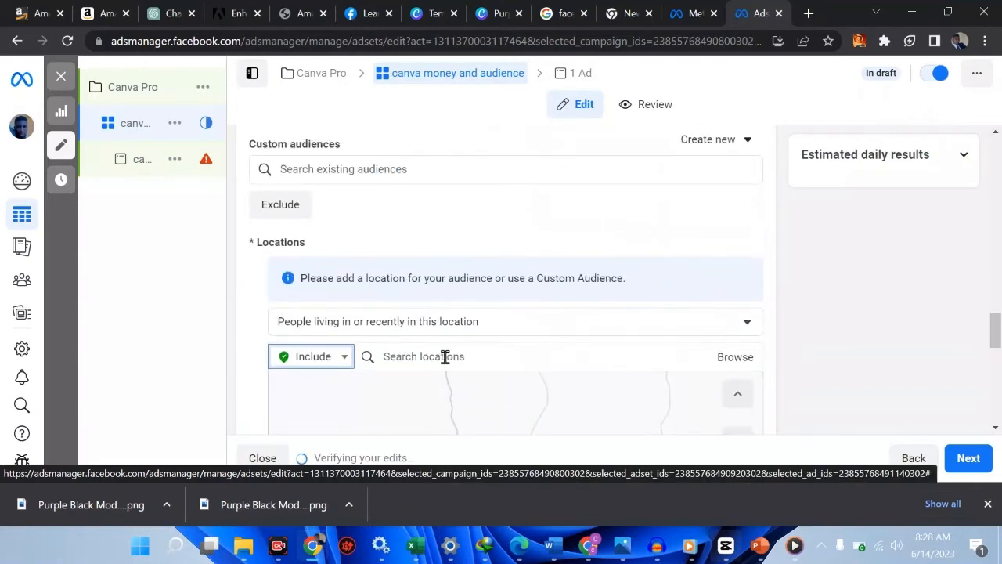
left_click(445, 356)
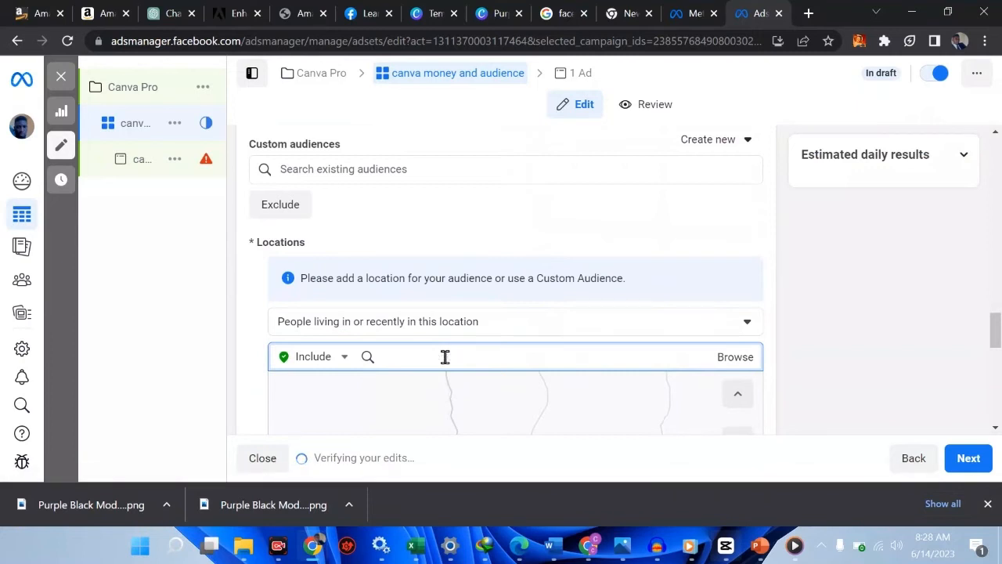
type("niger")
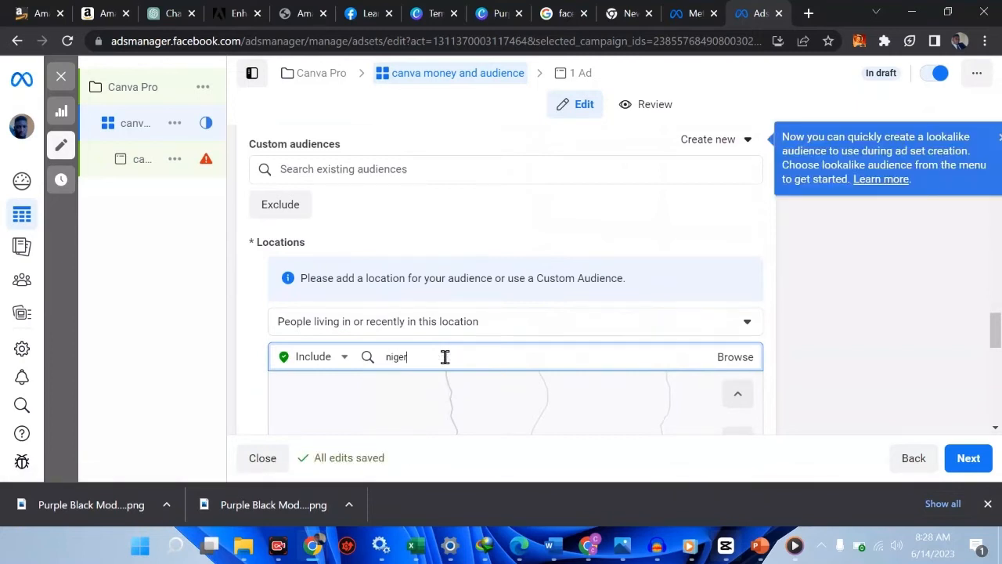
type("ia")
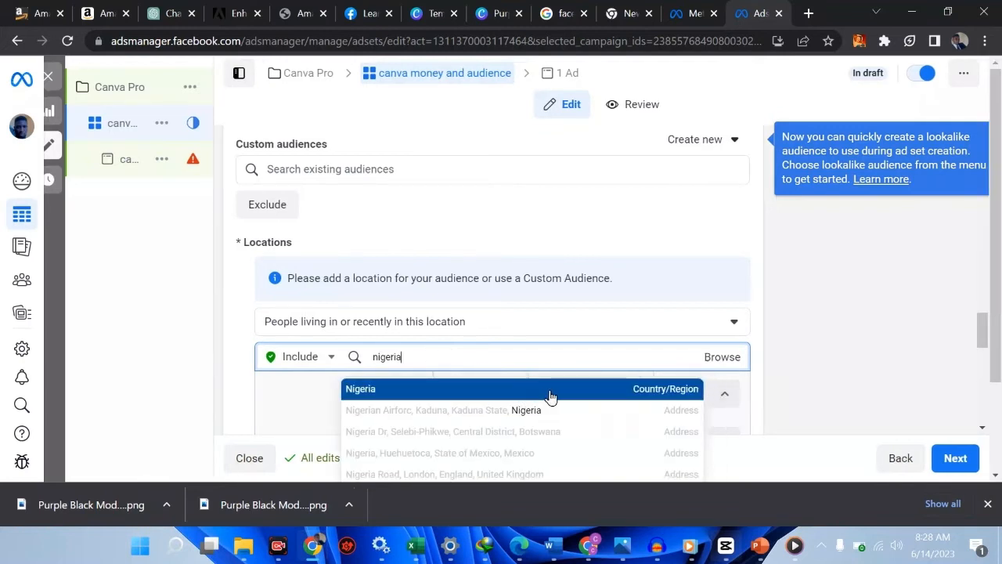
left_click(607, 395)
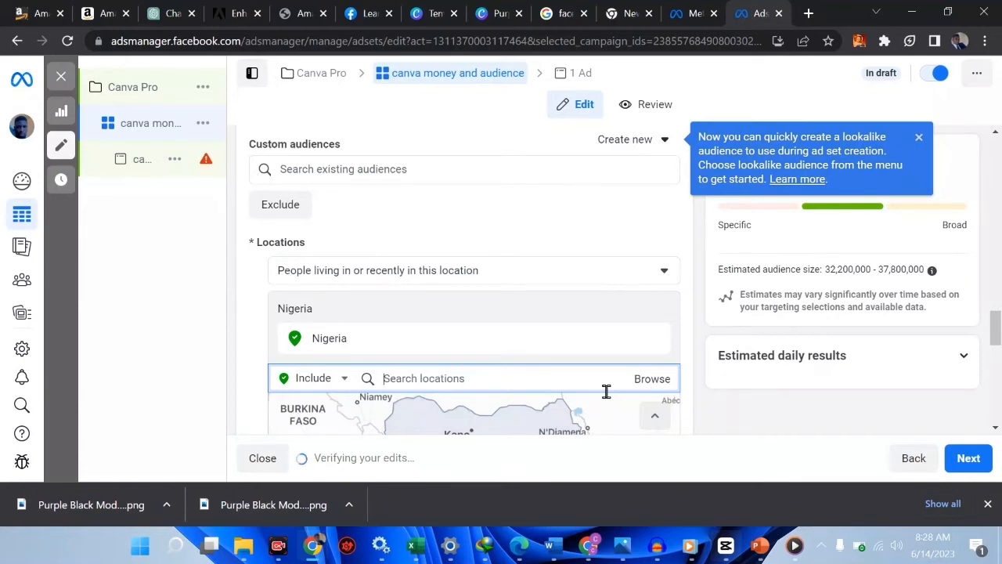
scroll(606, 392, "down", 1)
scroll(604, 389, "down", 3)
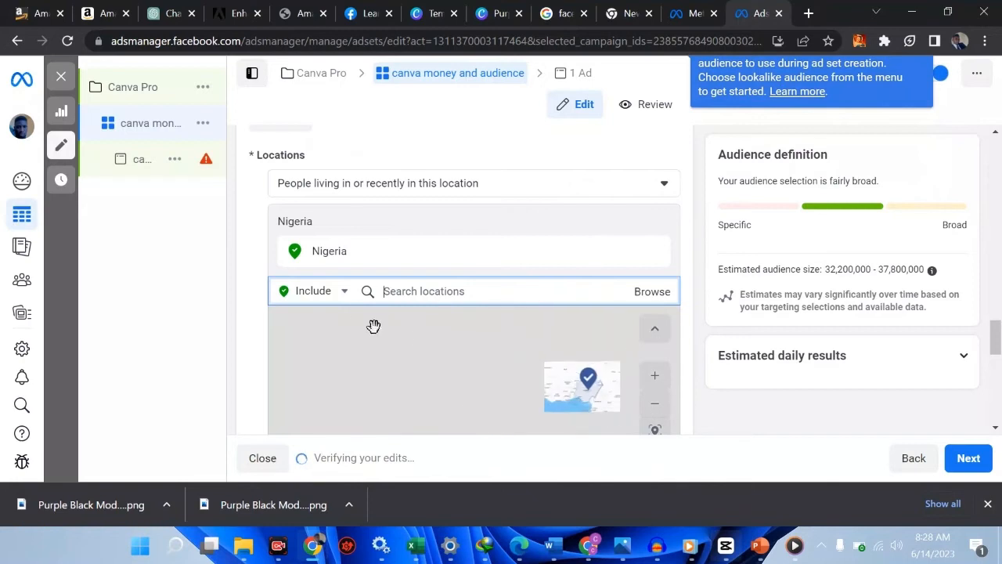
Switch locations to Exclude and exclude Rivers State, Nigeria
left_click(345, 300)
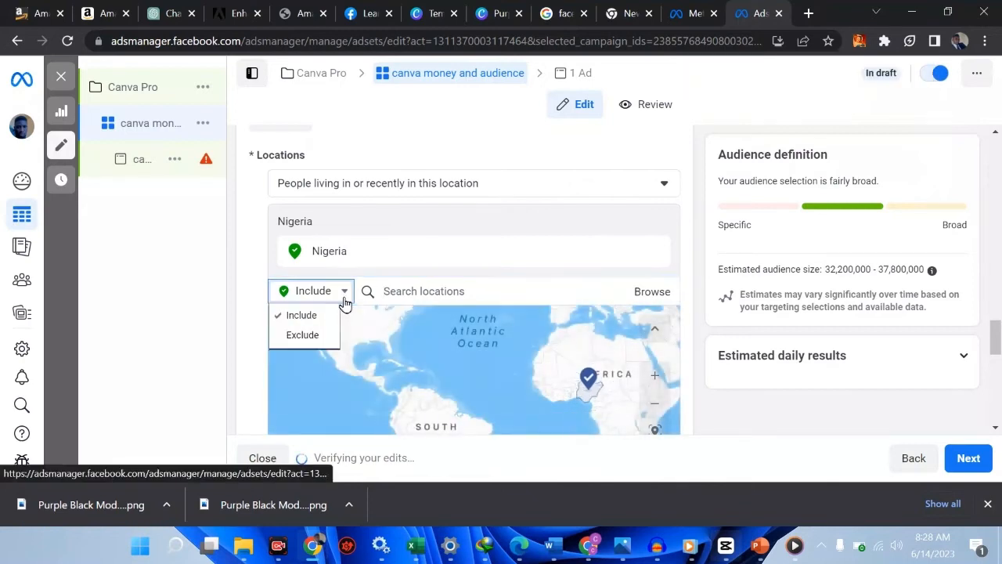
left_click(322, 339)
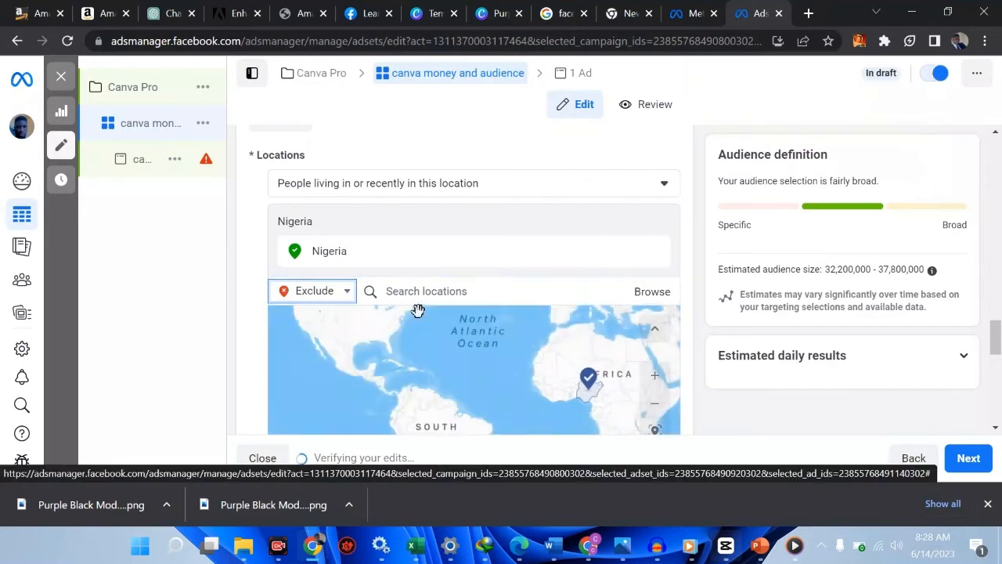
left_click(466, 298)
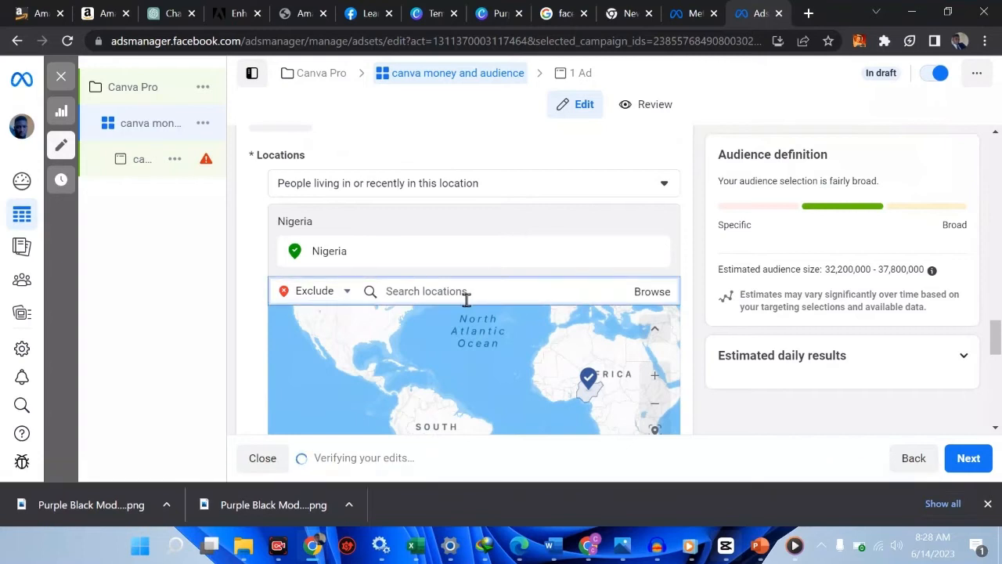
type("port")
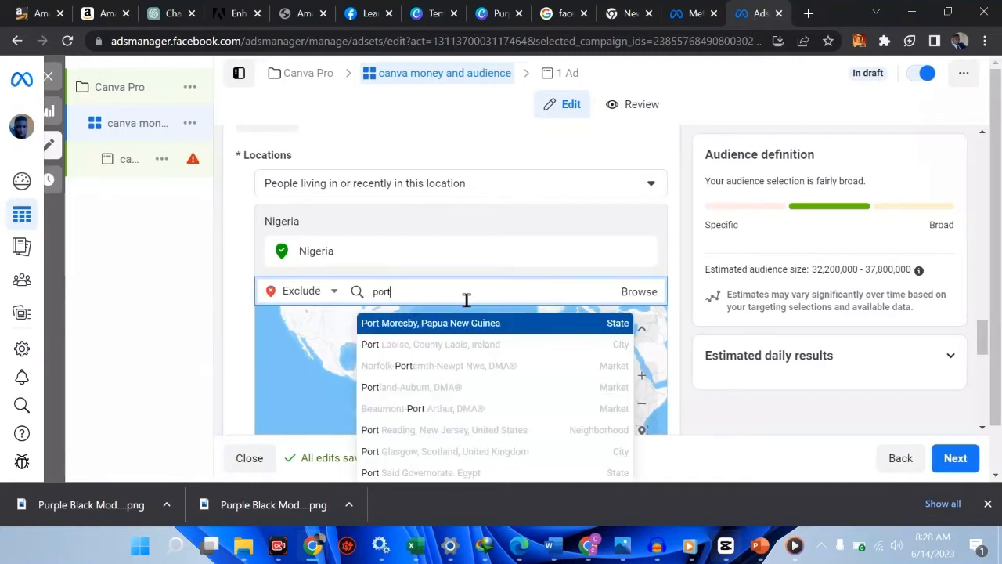
key("BackSpace")
key("BackSpace")
key("BackSpace")
key("BackSpace")
type("riv")
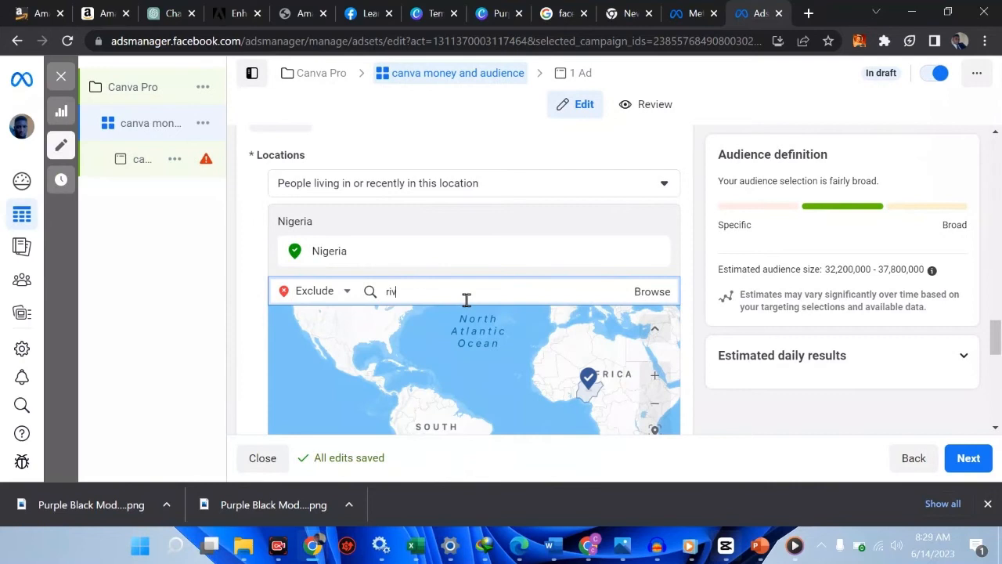
type("er")
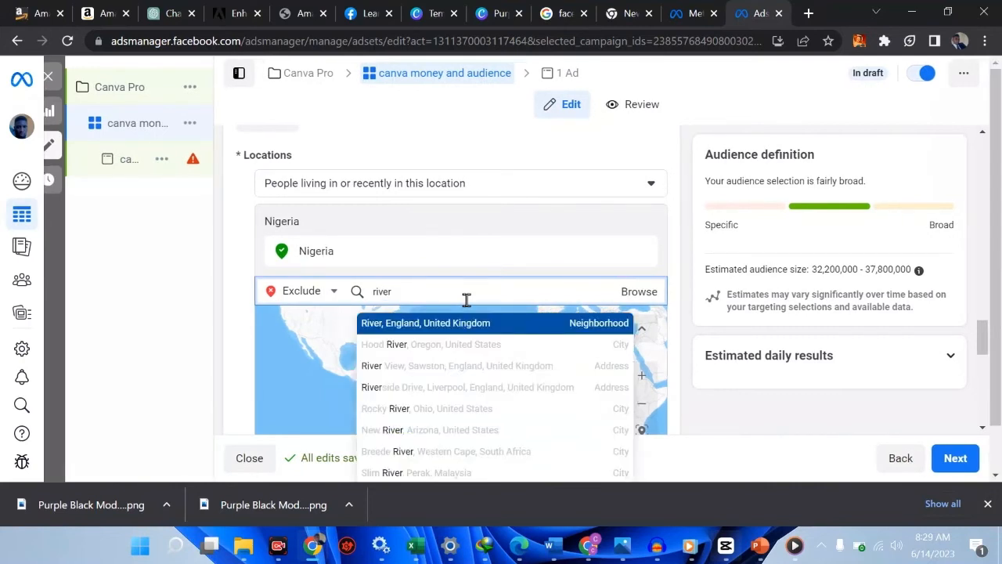
type("s")
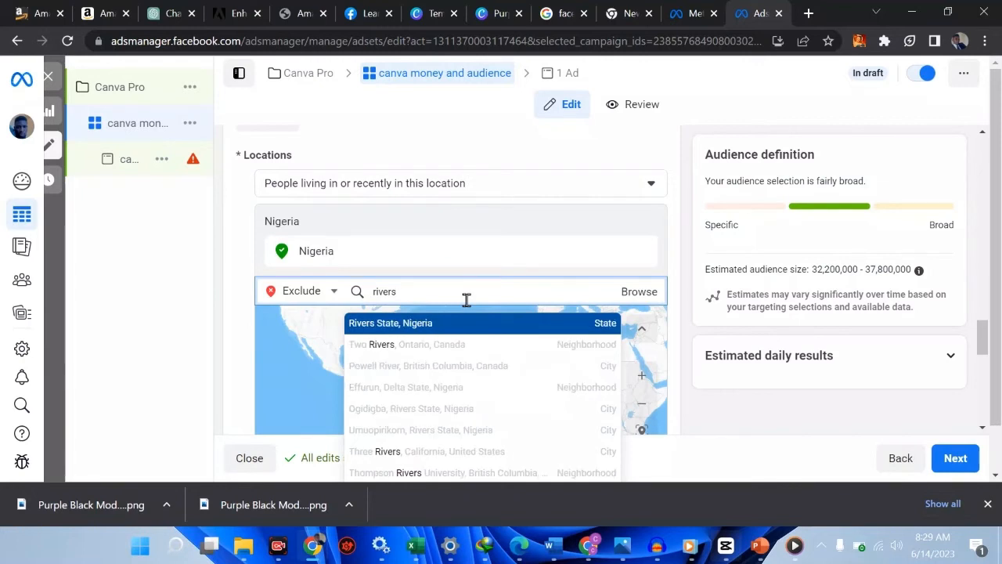
left_click(414, 325)
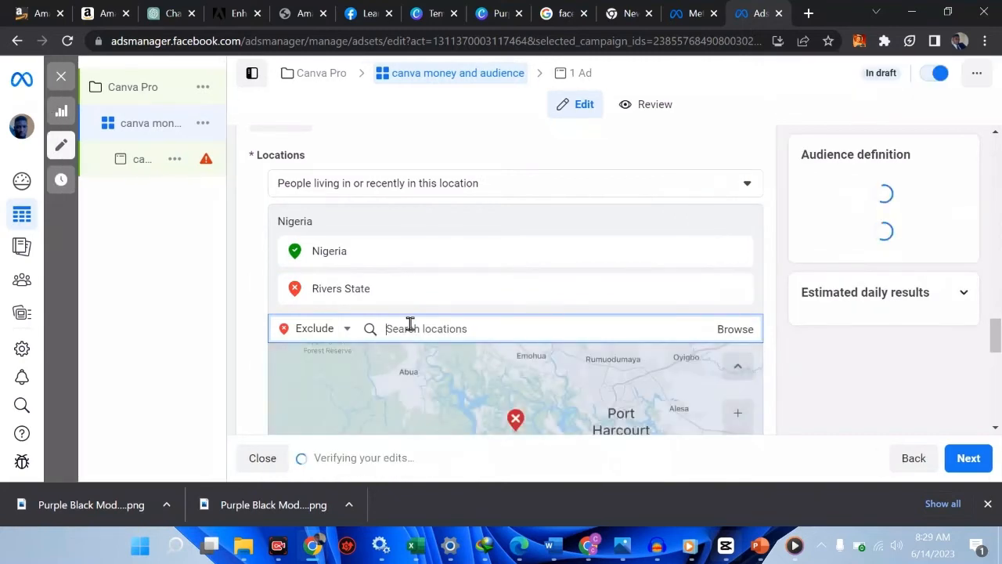
Exclude Edo, Nigeria too, then remove the Edo and Rivers State exclusions
type("edo state")
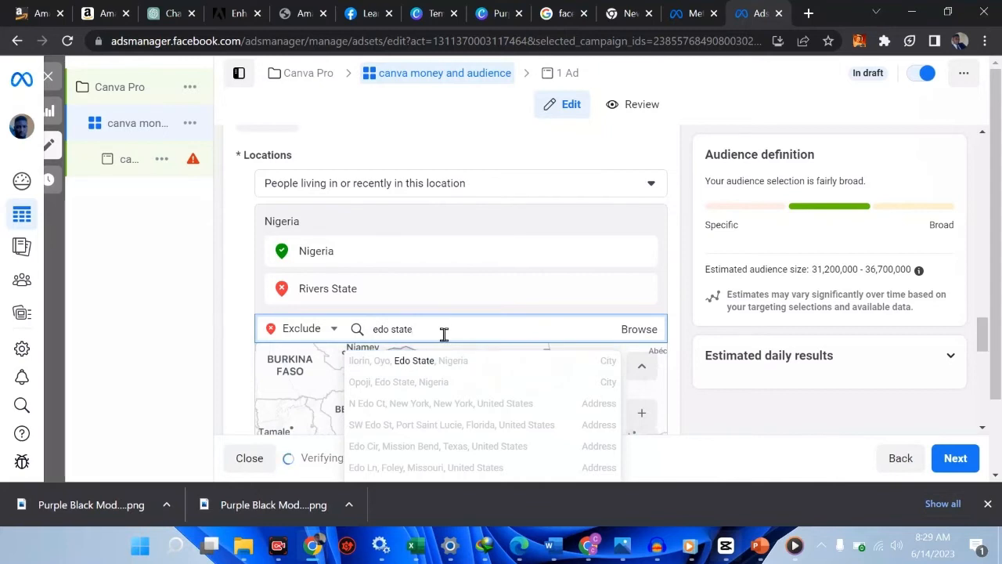
key("BackSpace")
key("BackSpace")
key("BackSpace")
key("BackSpace")
key("BackSpace")
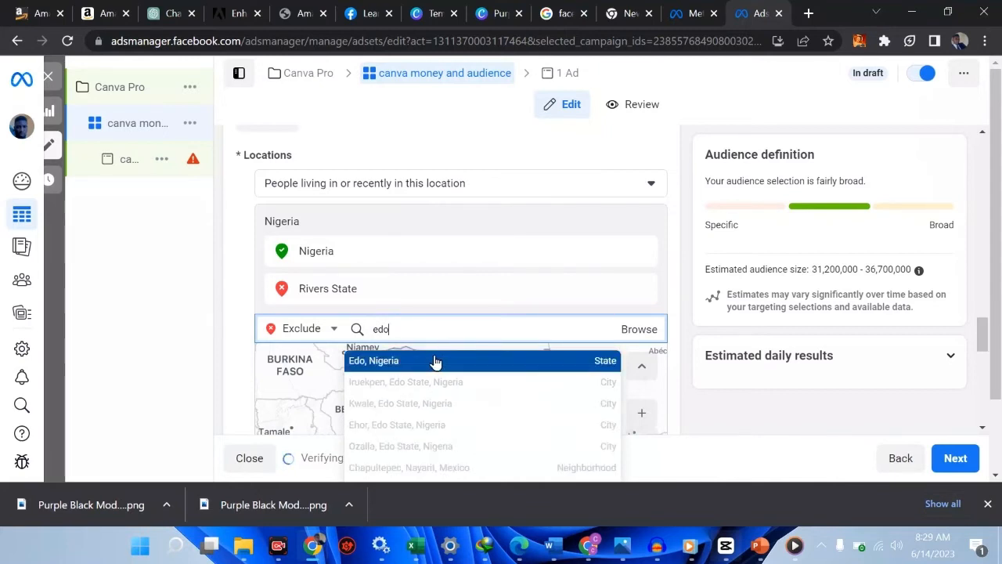
left_click(436, 362)
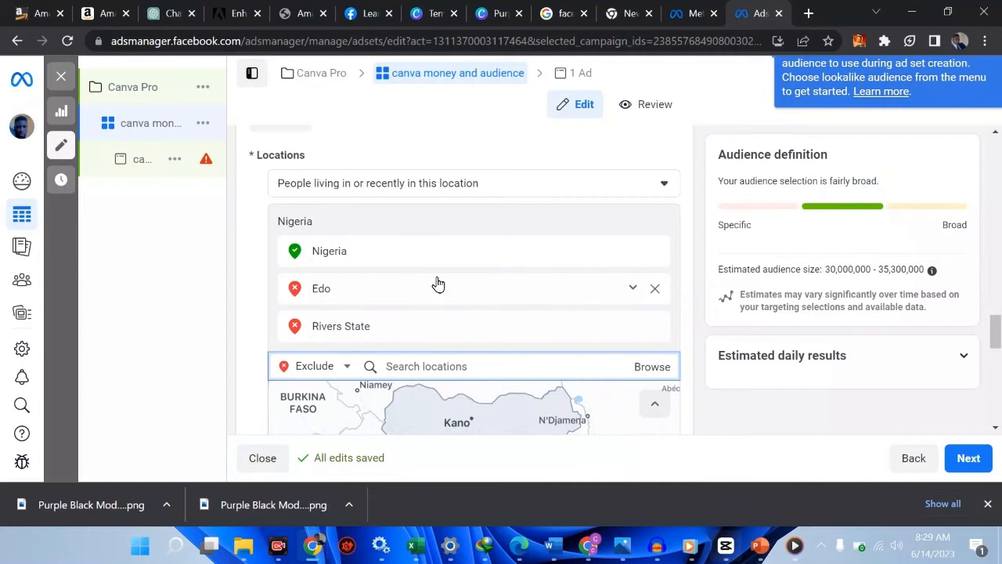
left_click(658, 291)
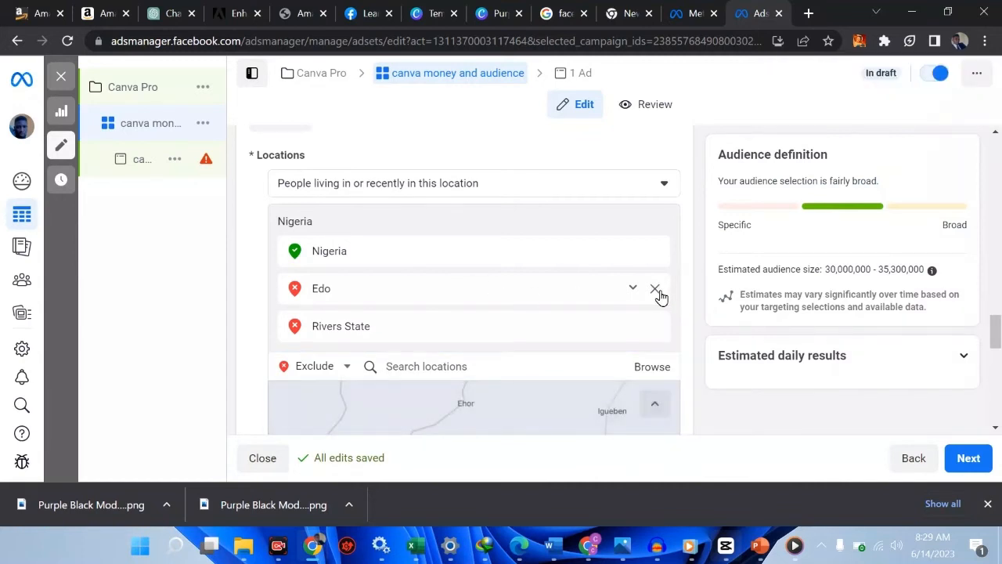
left_click(657, 290)
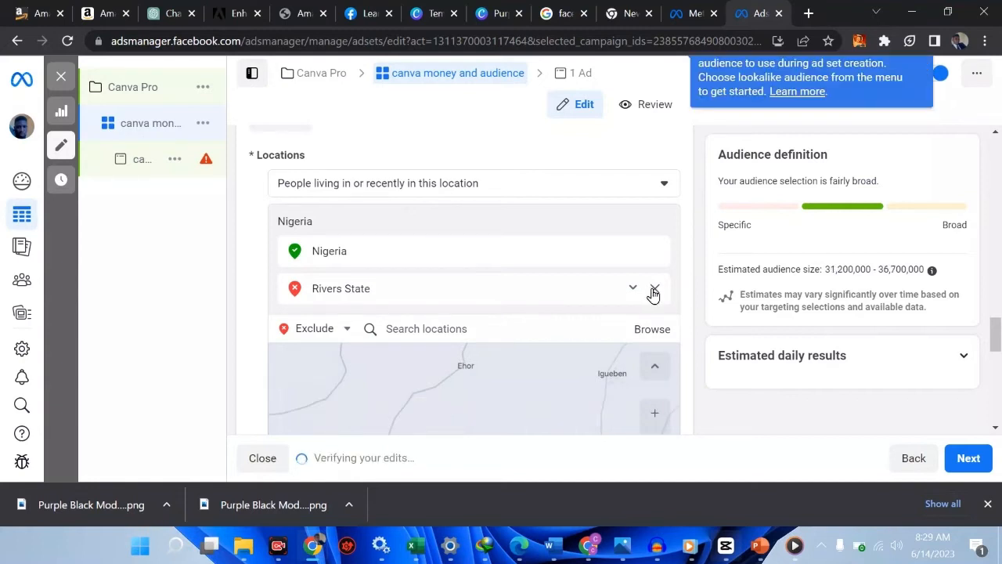
left_click(654, 290)
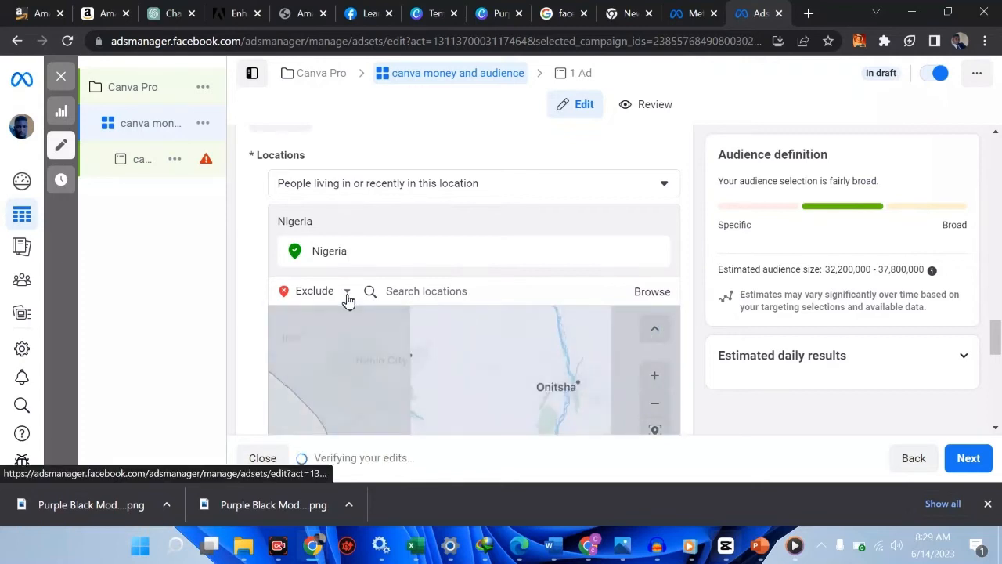
Edit the Age range to 18–30, keeping minimum 18 and choosing 30 as maximum
scroll(434, 261, "down", 3)
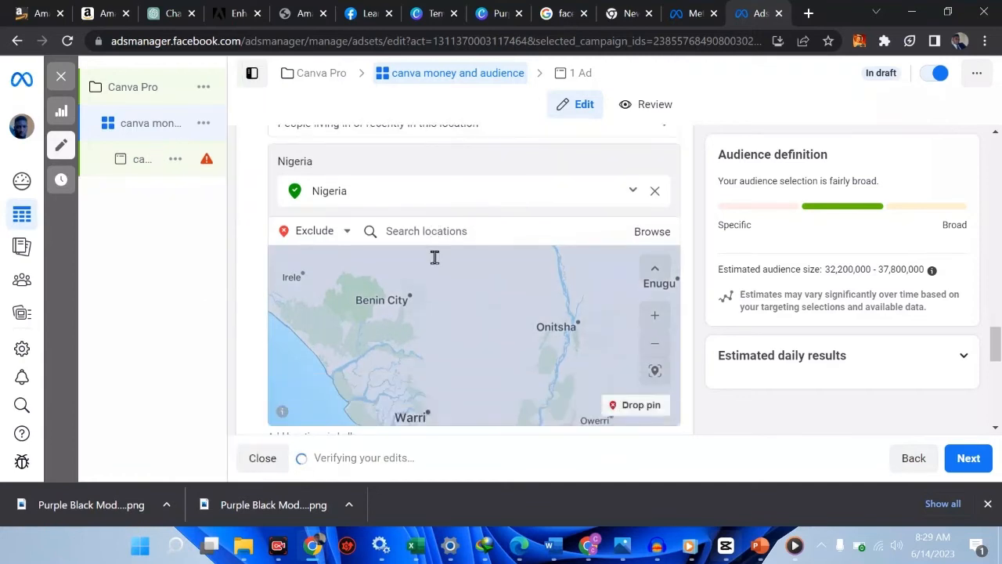
scroll(434, 257, "down", 3)
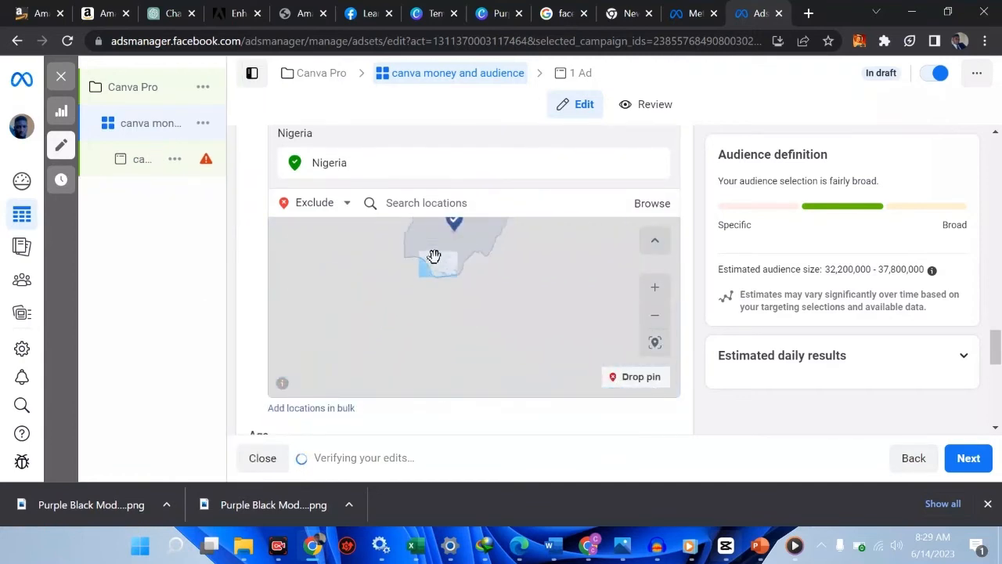
scroll(534, 435, "down", 3)
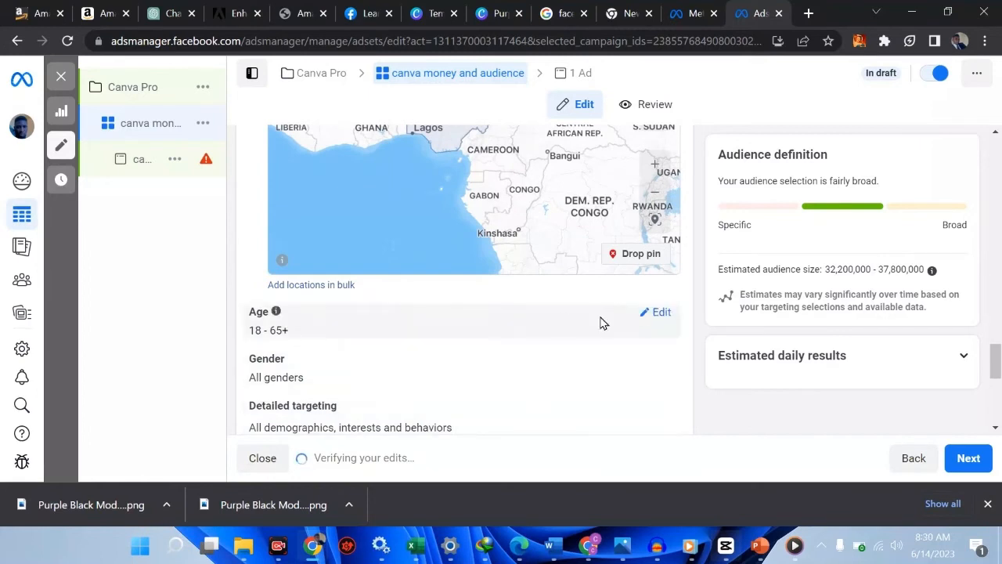
left_click(657, 312)
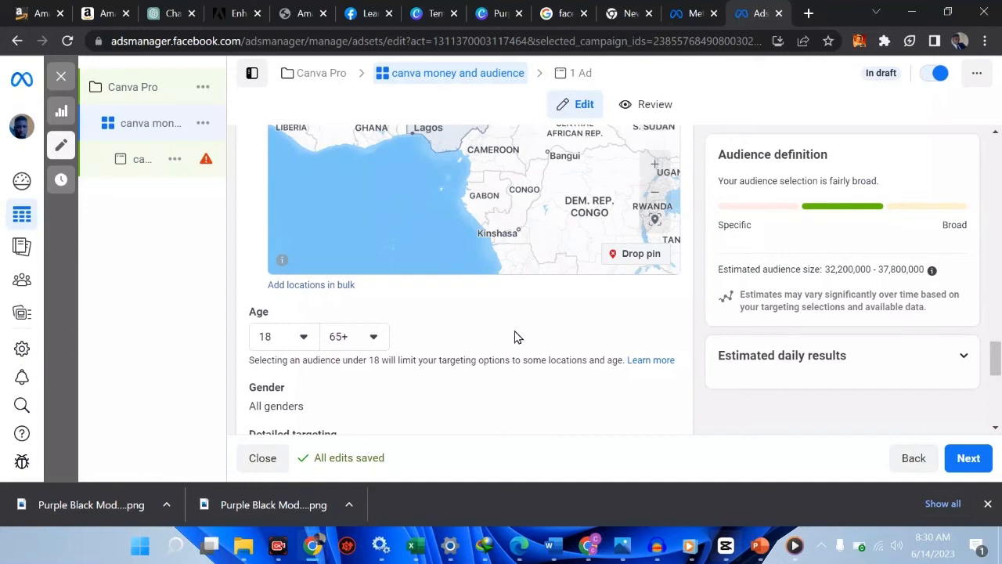
left_click(304, 337)
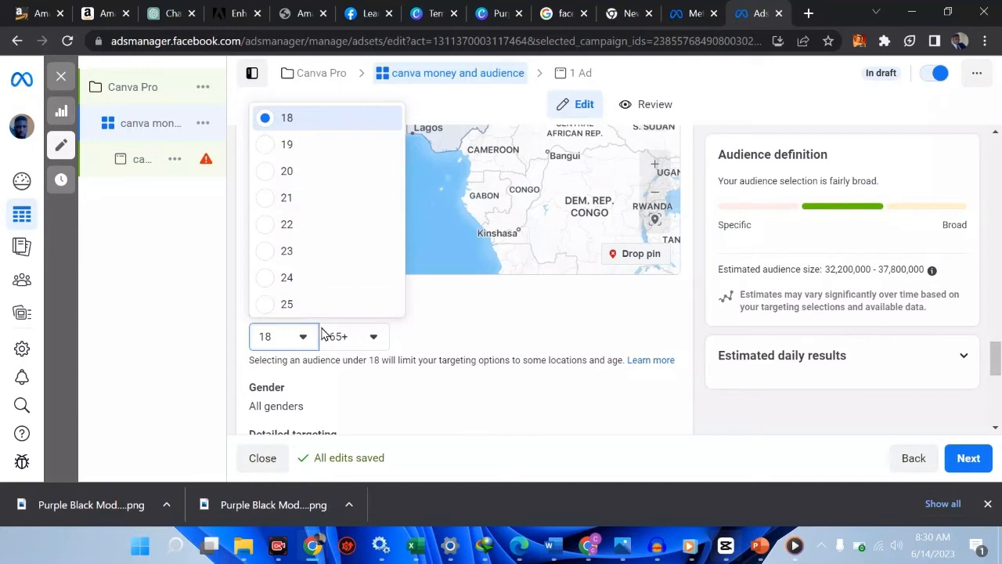
left_click(357, 336)
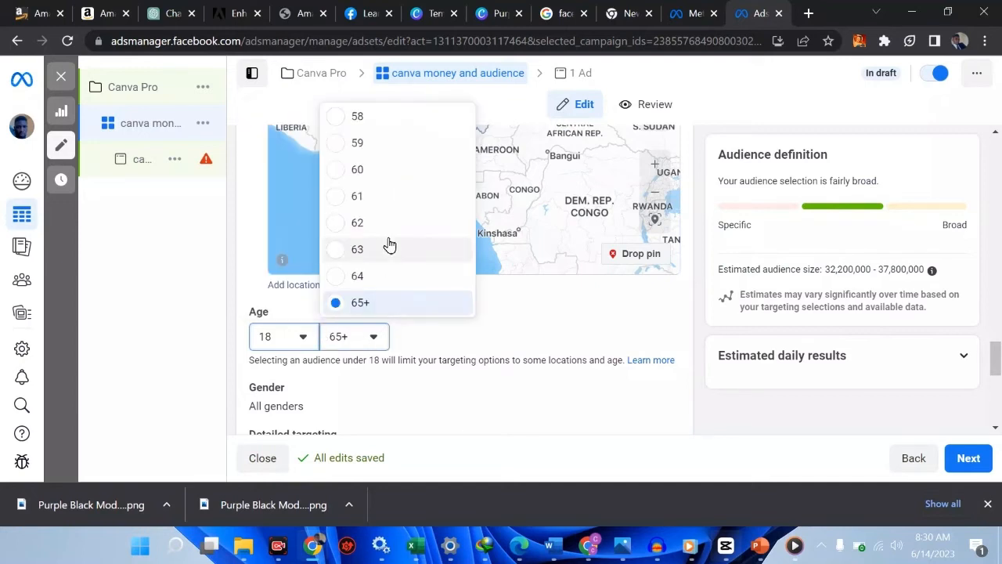
scroll(389, 245, "up", 6)
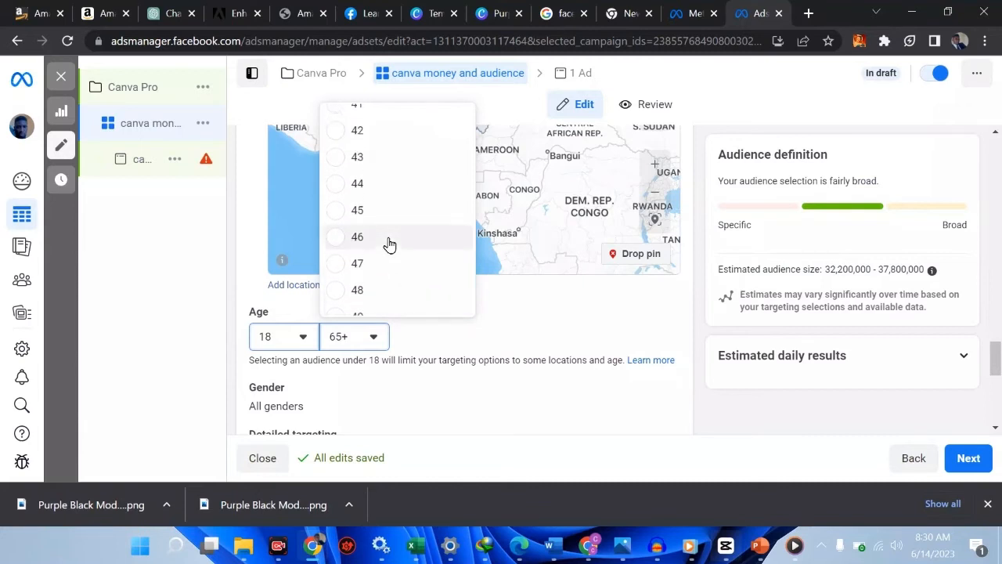
scroll(389, 246, "up", 4)
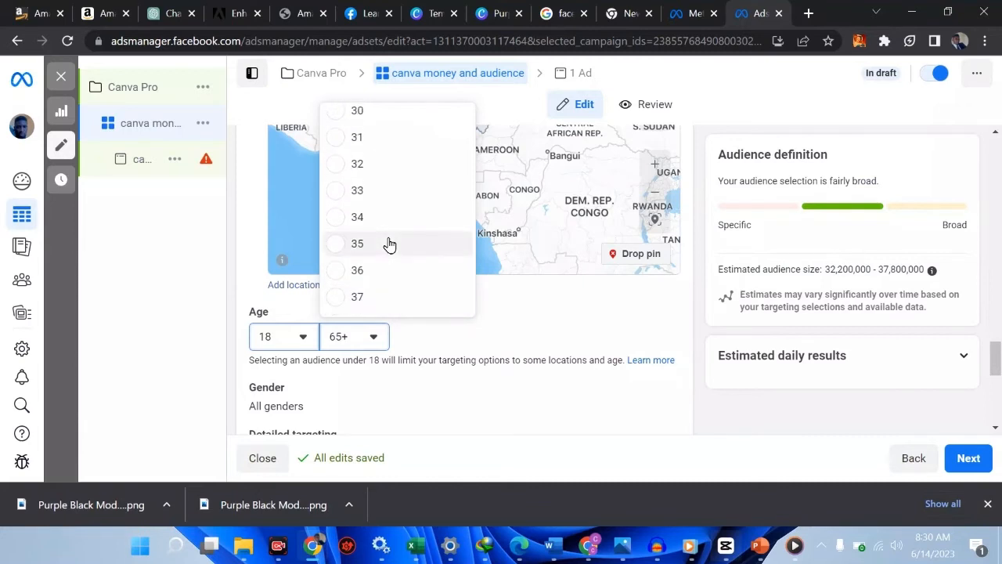
scroll(389, 245, "up", 1)
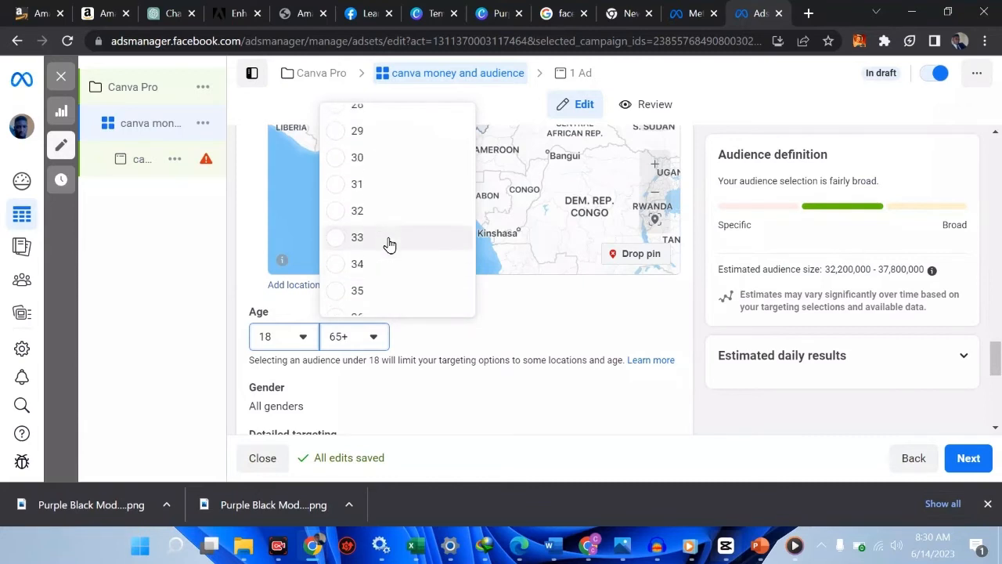
left_click(342, 160)
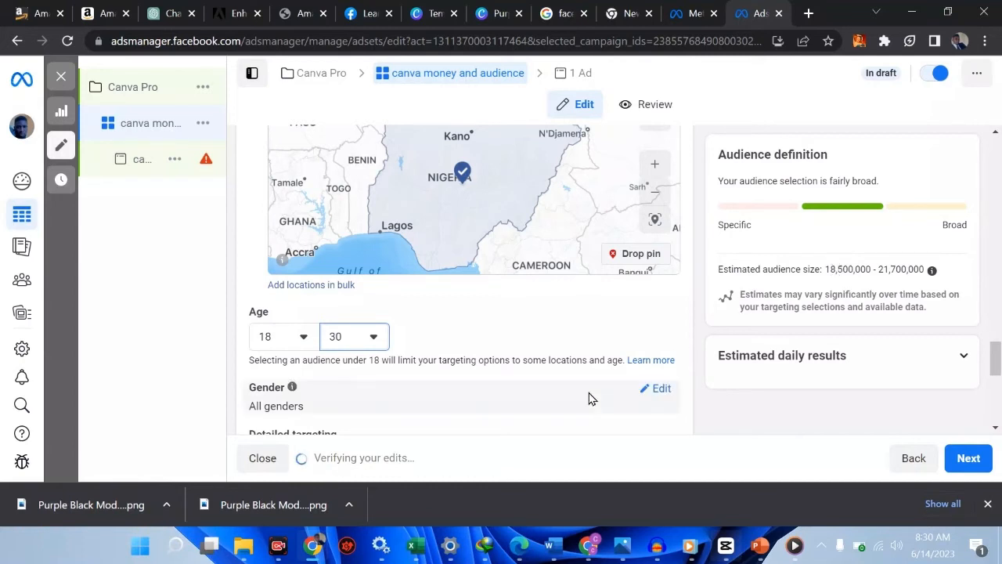
scroll(589, 399, "down", 1)
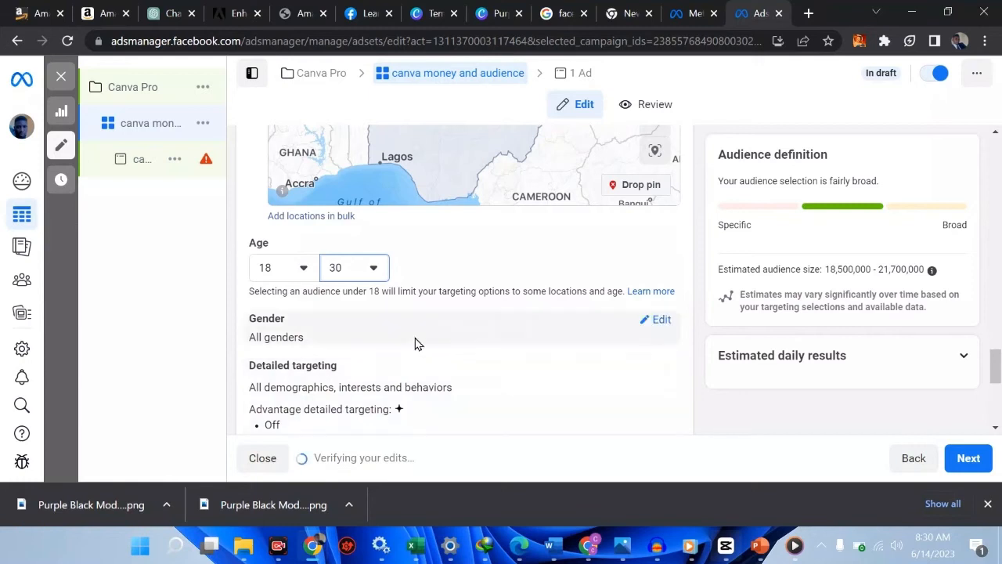
Open the ad set's Gender setting and leave it on All genders
left_click(654, 322)
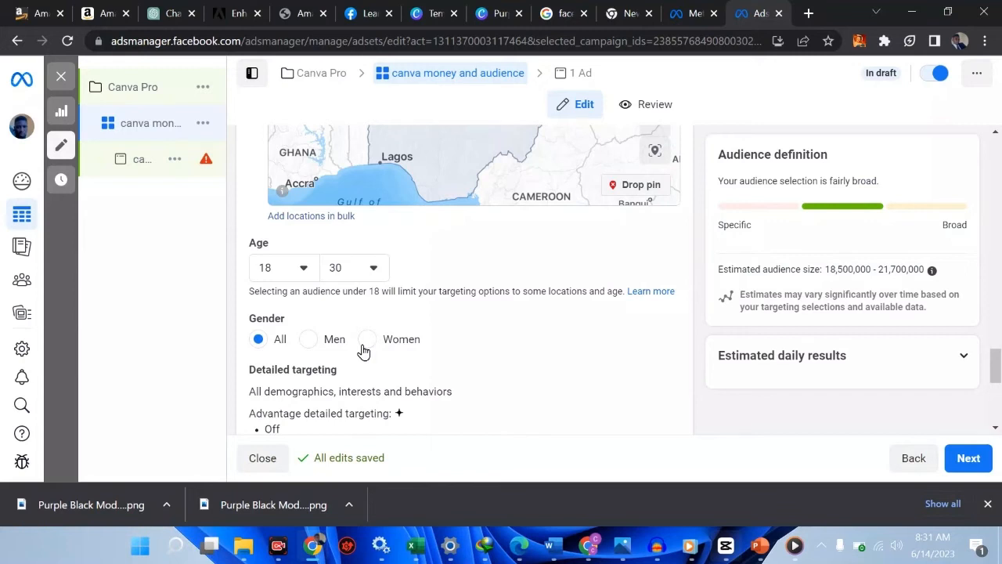
scroll(430, 381, "down", 1)
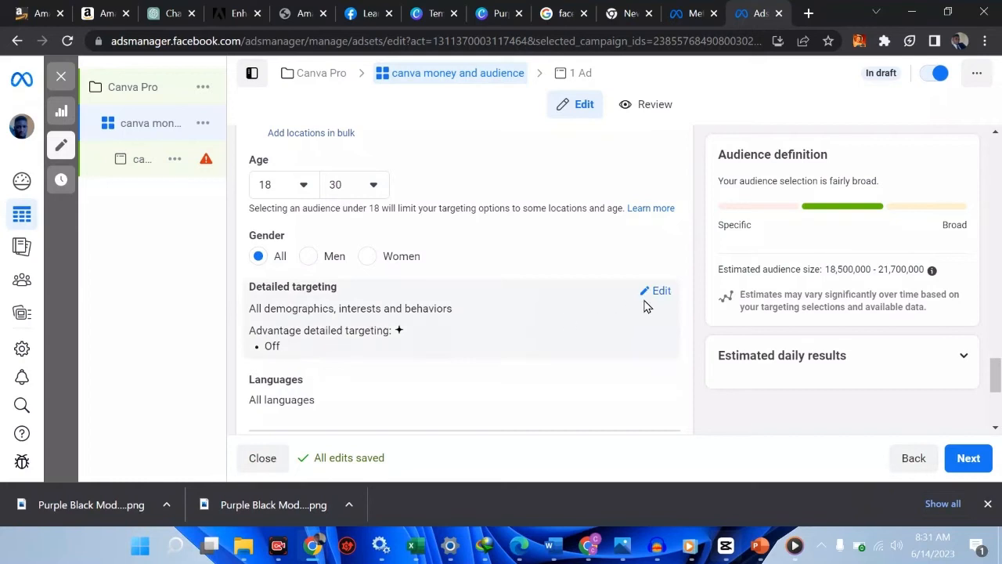
Browse the Detailed targeting categories and read the Demographics, Interests and Behaviors descriptions
left_click(660, 292)
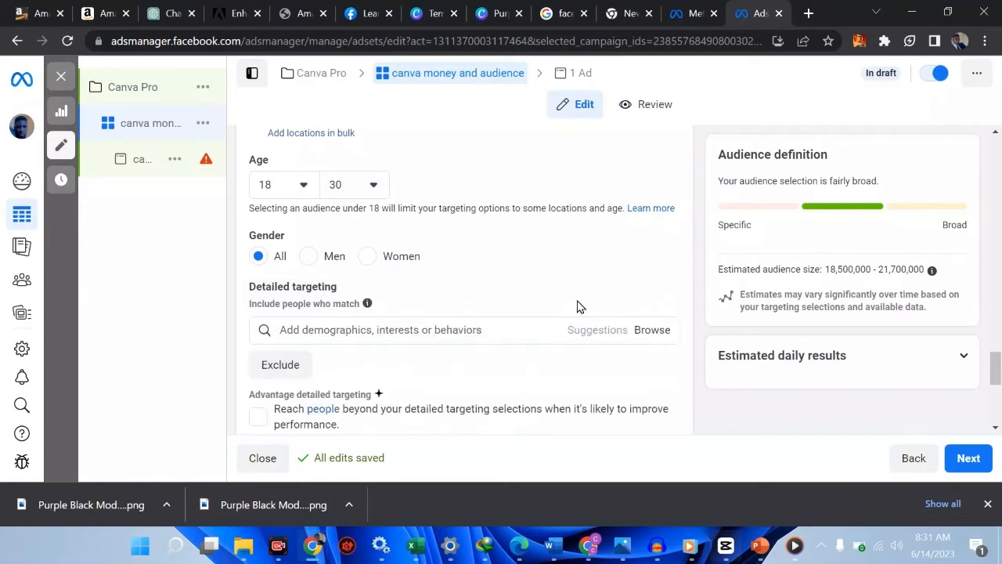
left_click(648, 332)
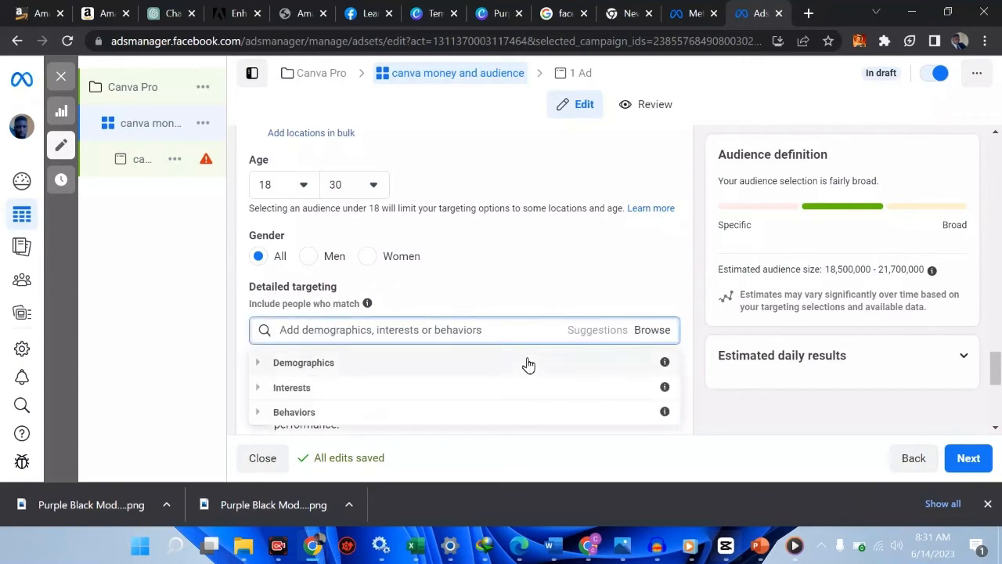
mouse_move(665, 364)
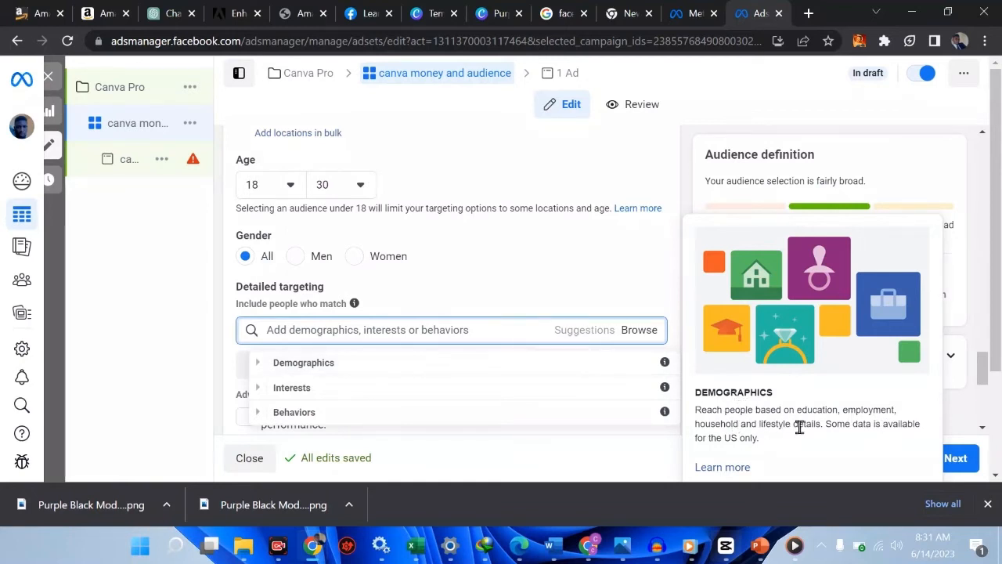
scroll(796, 425, "down", 1)
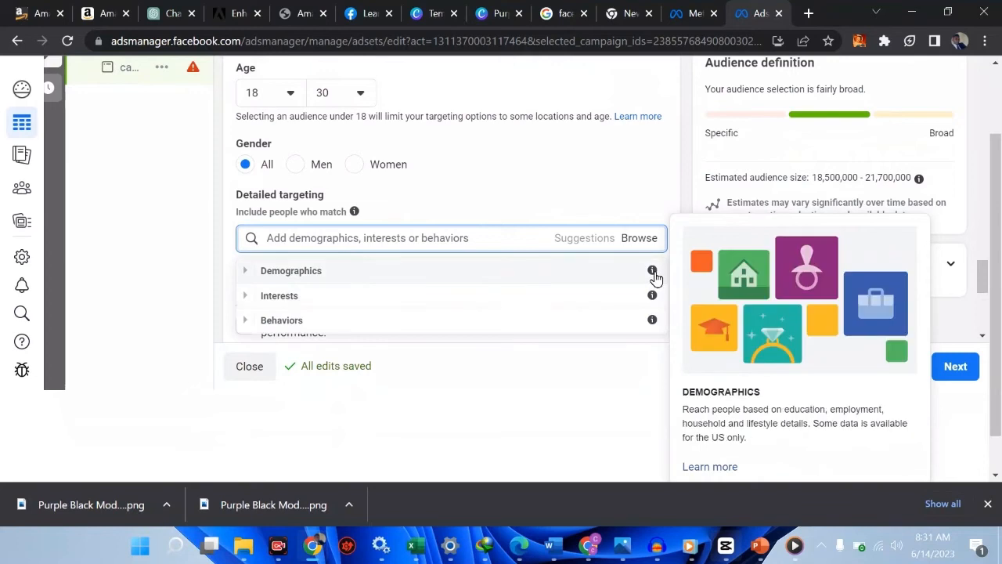
mouse_move(656, 298)
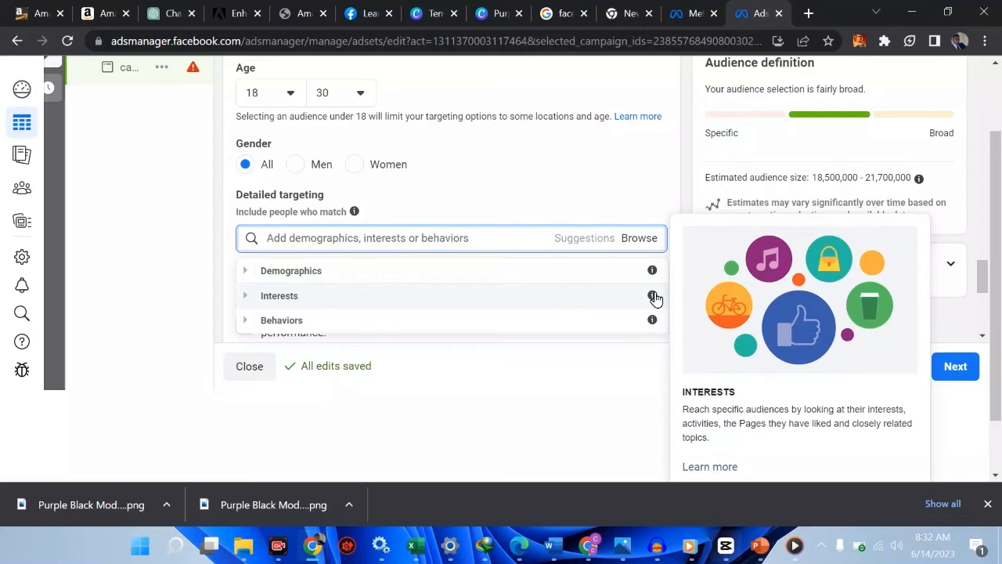
mouse_move(654, 321)
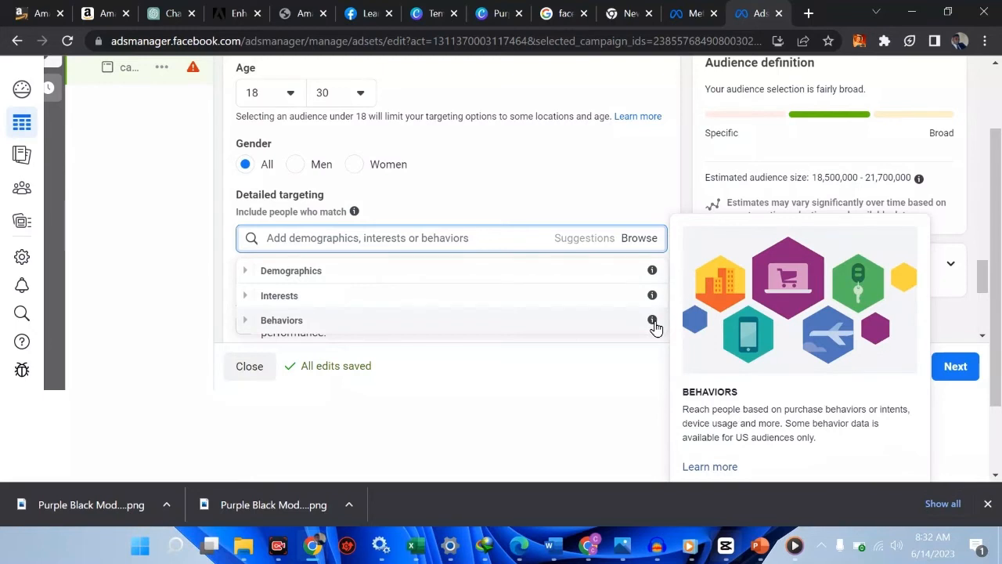
scroll(654, 323, "down", 1)
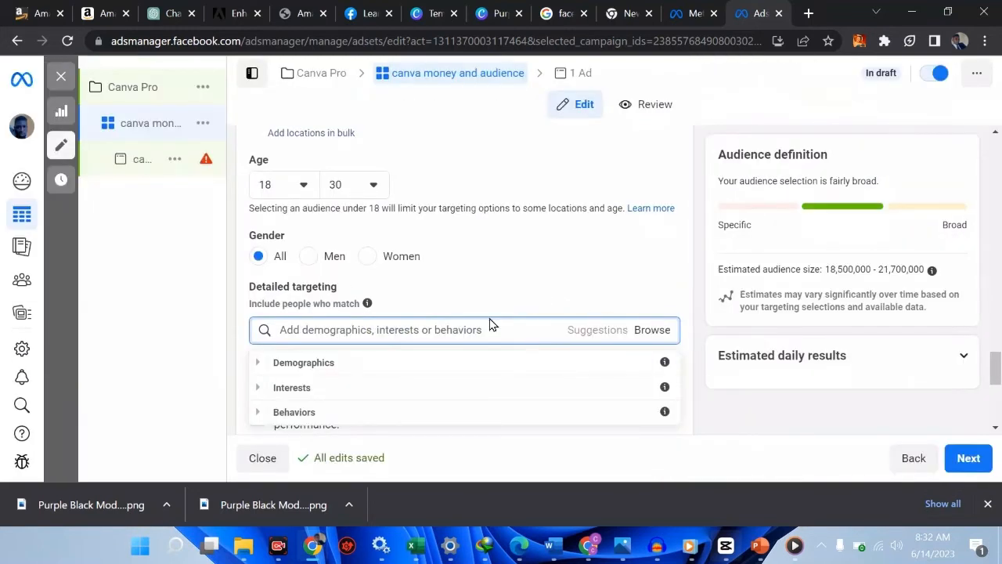
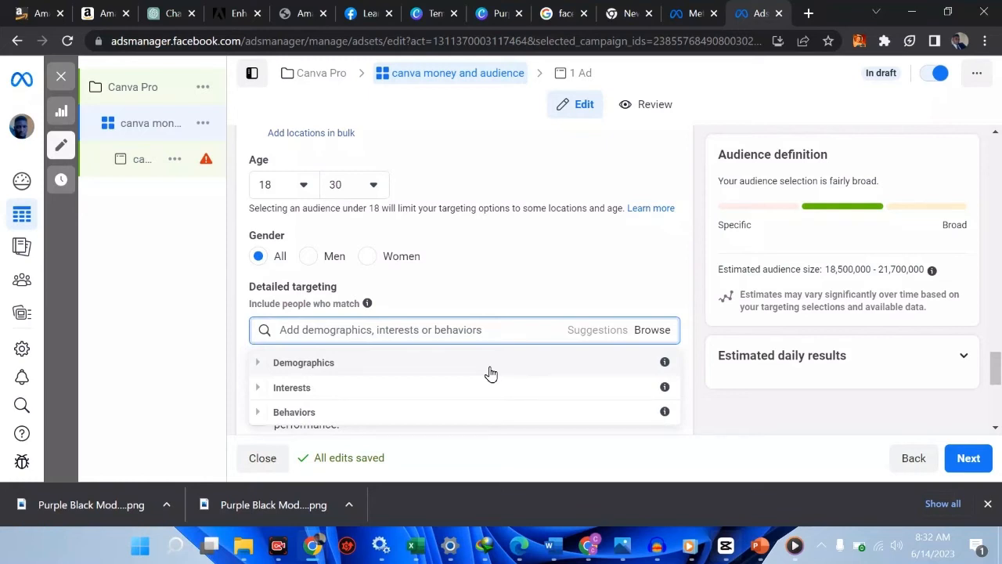
Search detailed targeting for 'graphic' and scroll through the matching suggestions
left_click(438, 329)
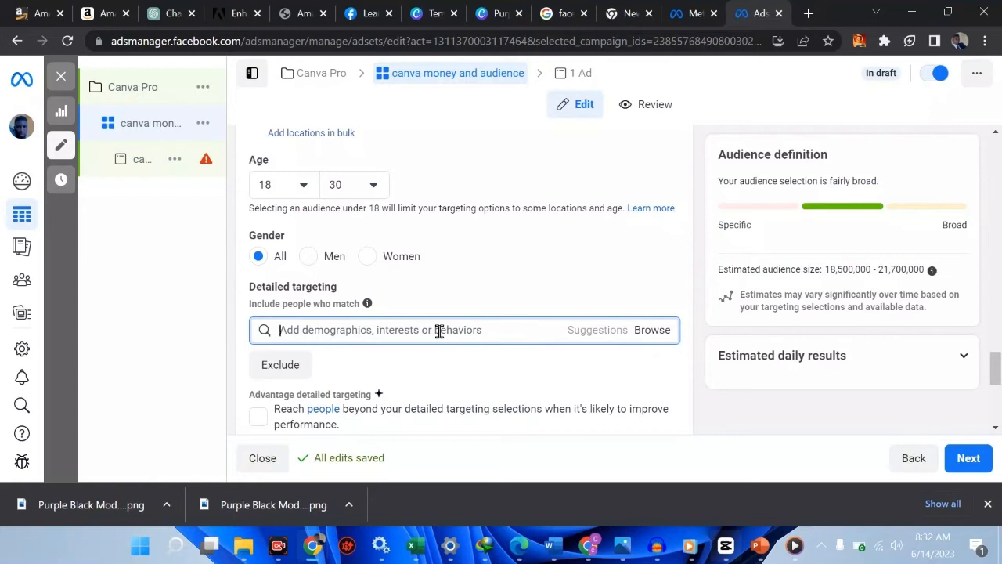
type("graphic")
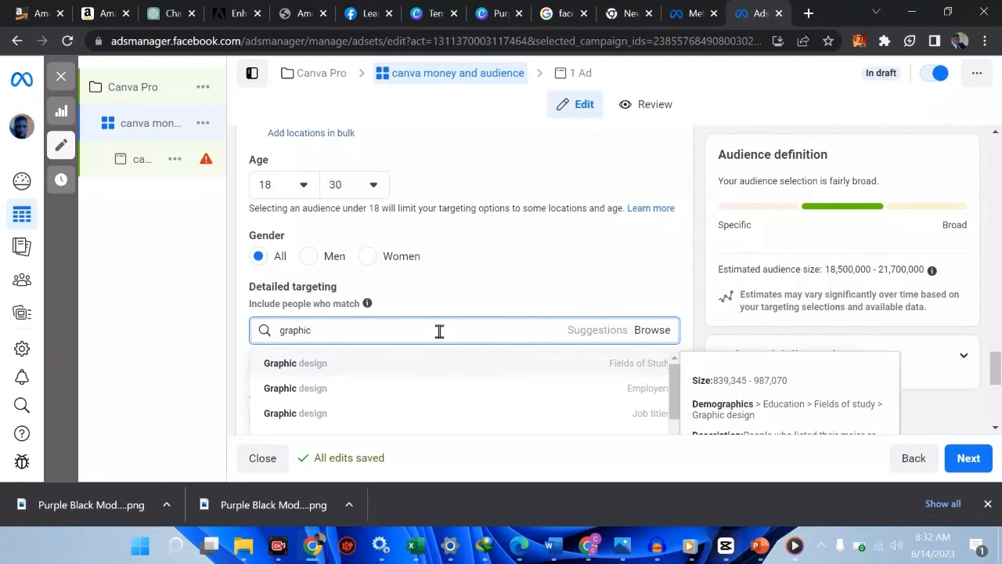
scroll(467, 367, "down", 1)
scroll(467, 367, "up", 1)
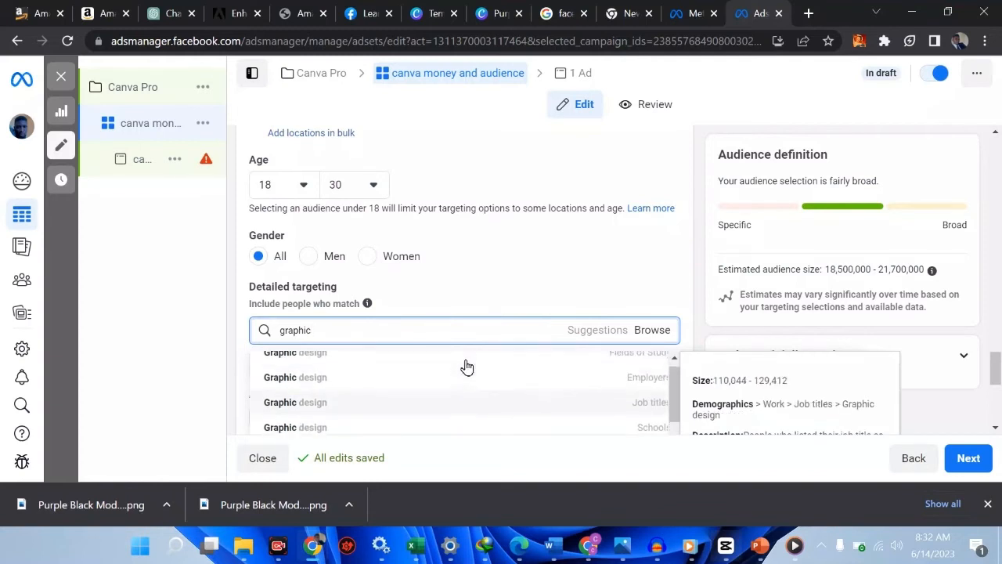
scroll(468, 367, "up", 1)
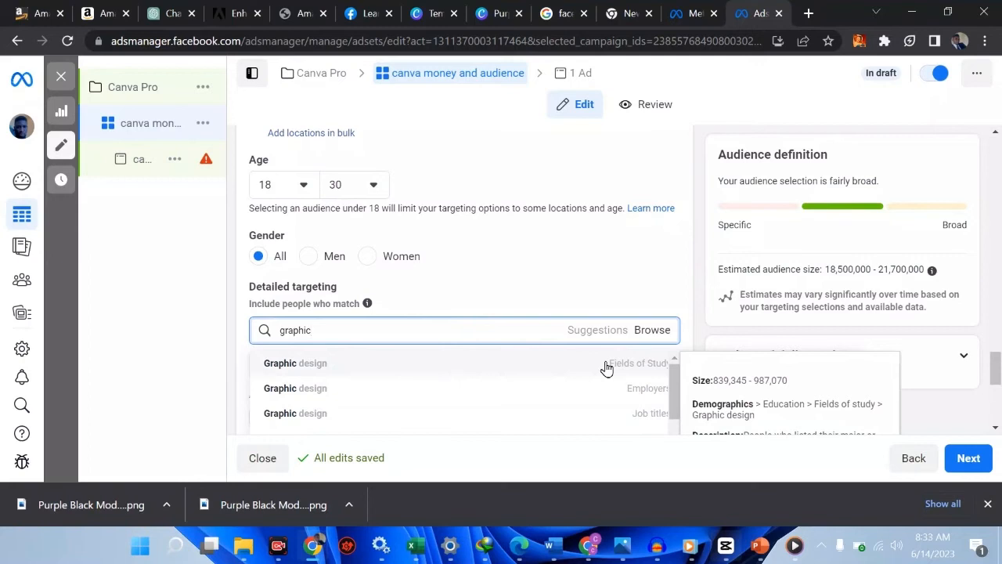
scroll(601, 400, "down", 1)
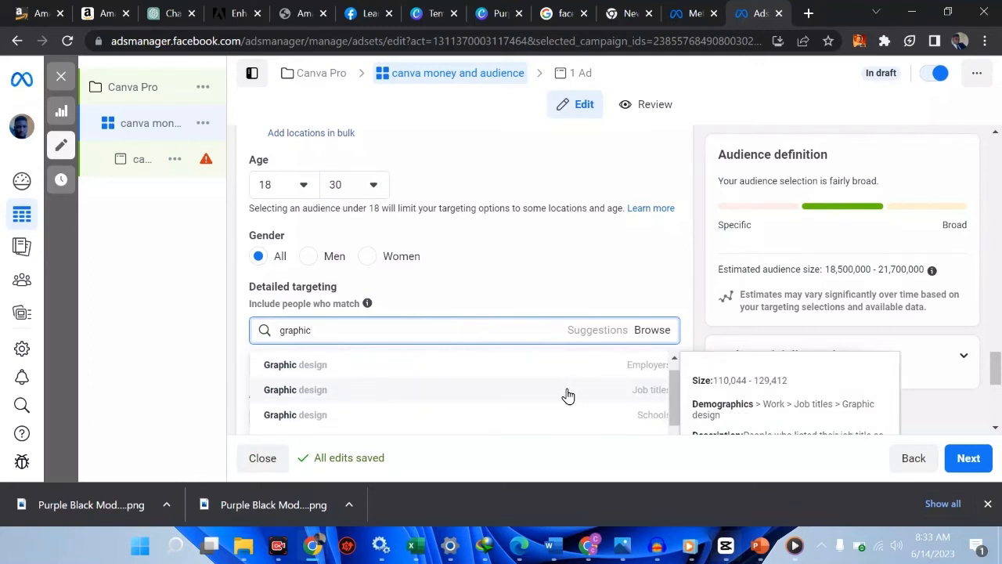
scroll(517, 423, "down", 1)
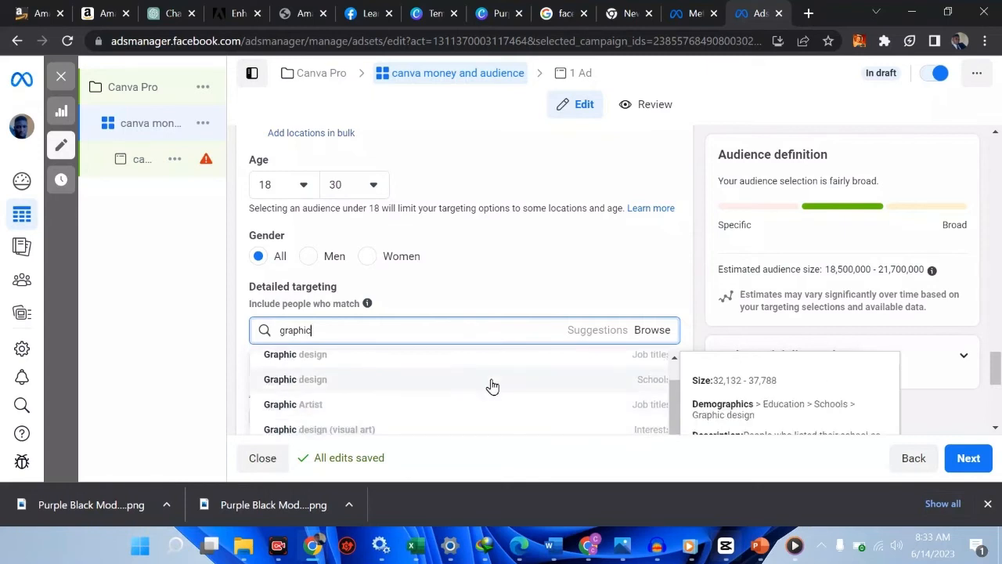
scroll(489, 384, "down", 2)
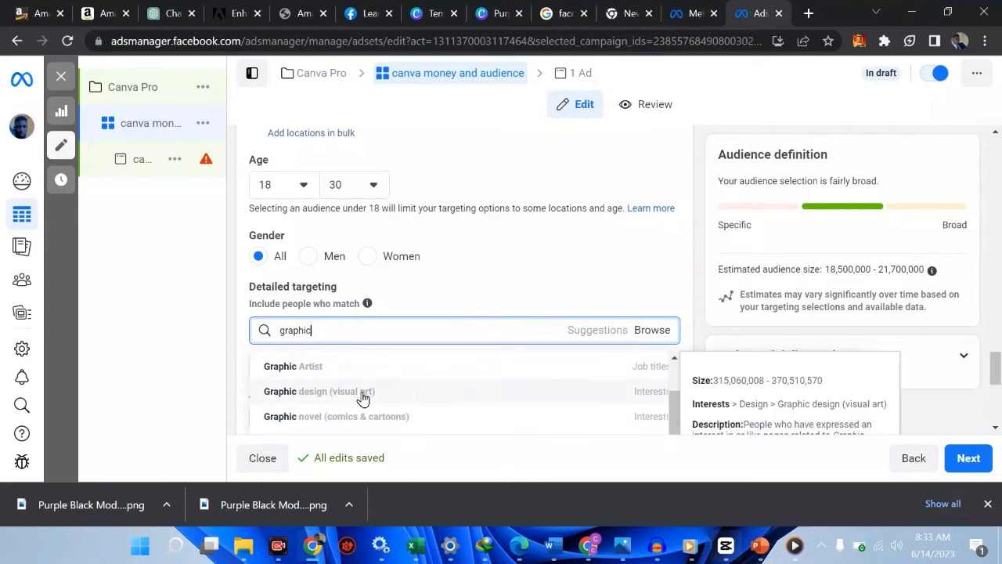
Add the Graphic design (visual art) interest, then move to the ChatGPT browser tab
left_click(411, 398)
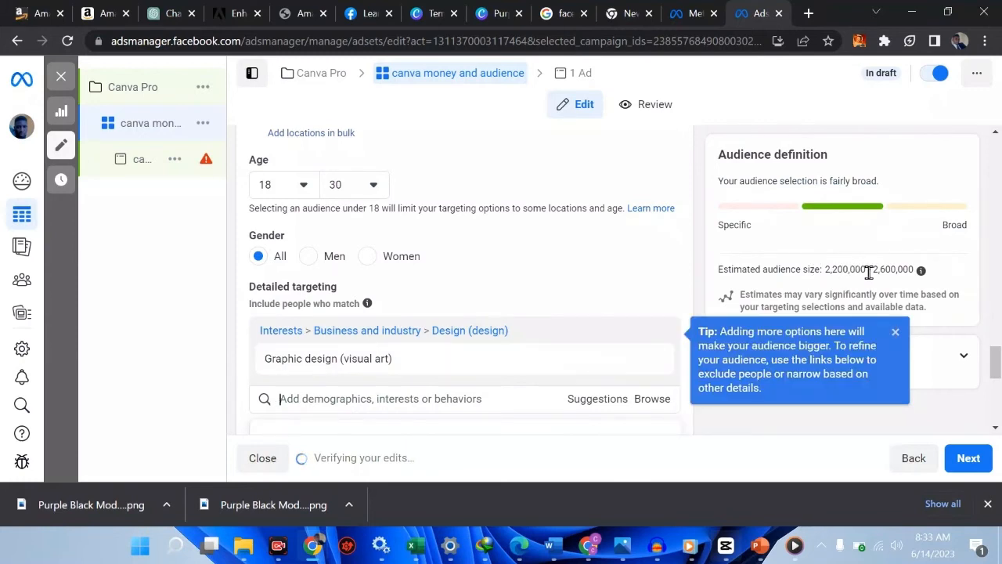
mouse_move(434, 362)
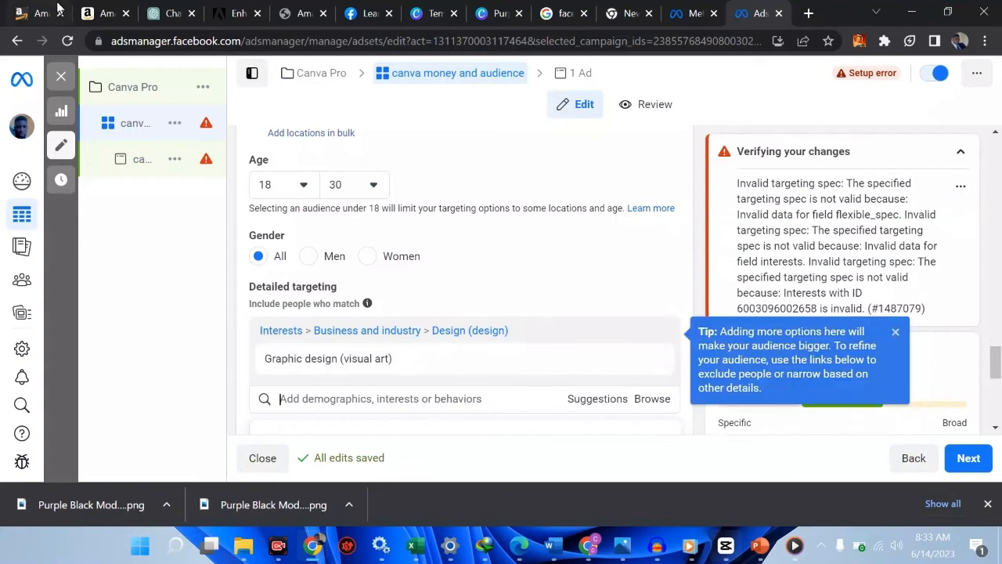
left_click(156, 15)
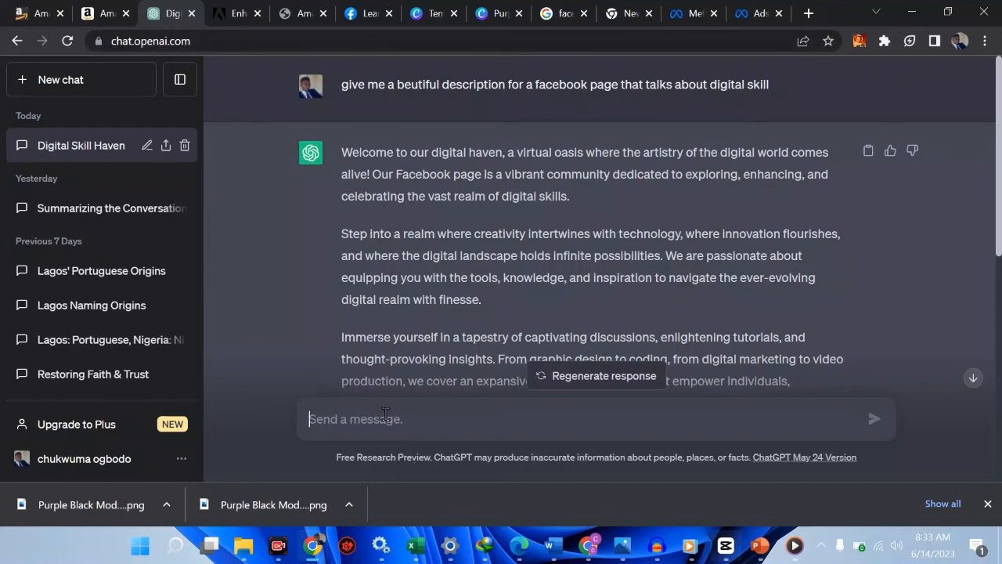
Send ChatGPT 'hello' and 'i want to ask you a question'
type("hello")
key("Return")
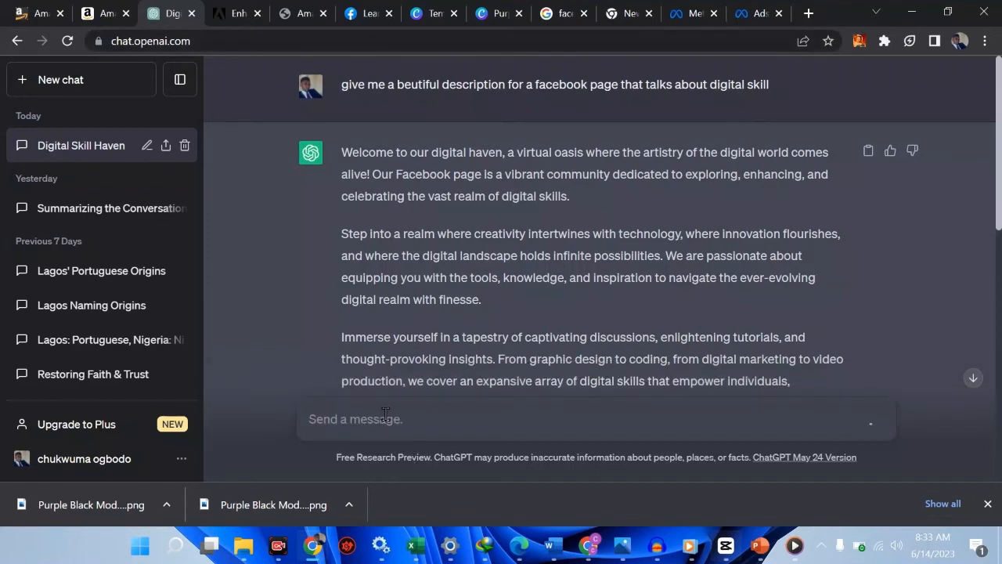
left_click(972, 377)
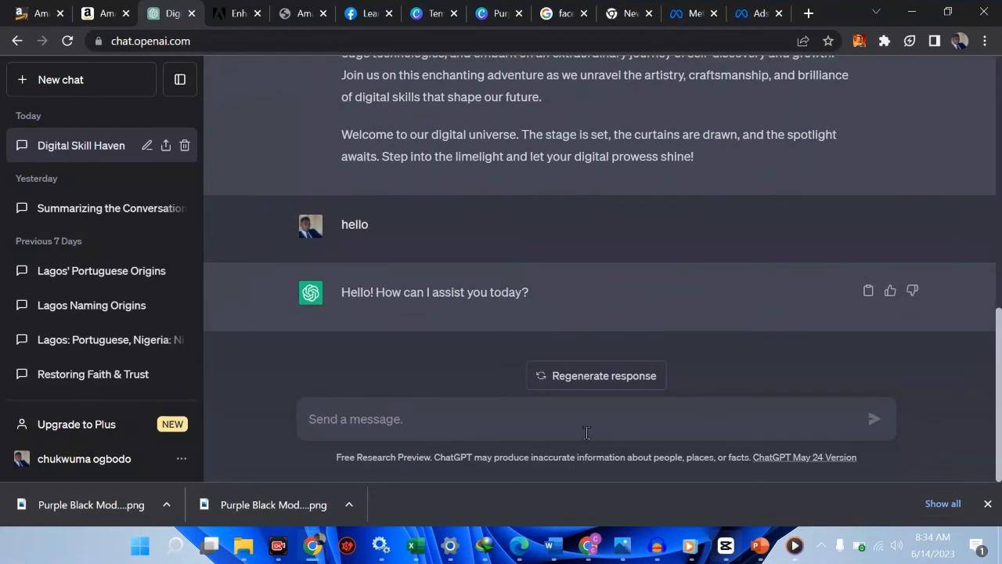
type("i")
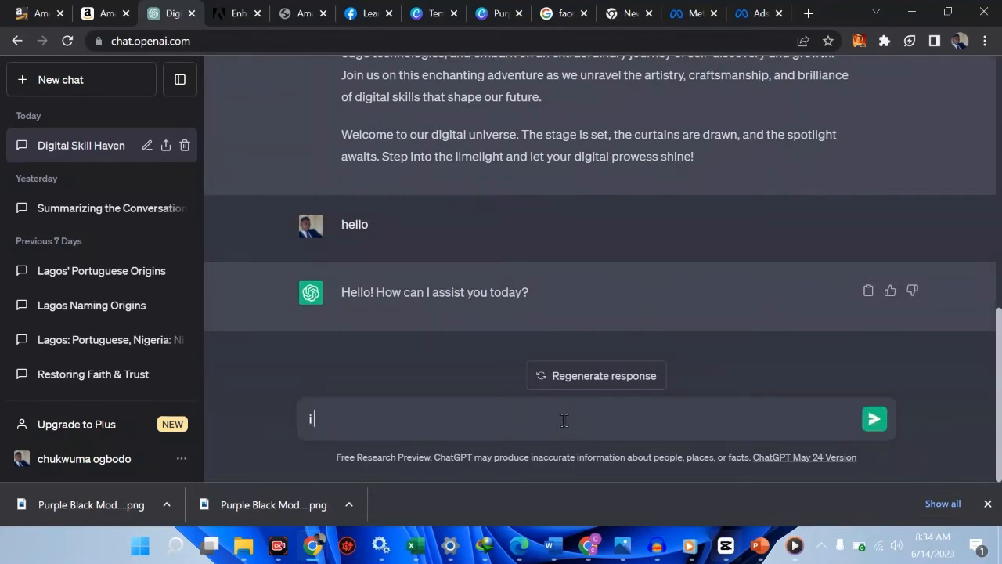
type(" want to ask yo")
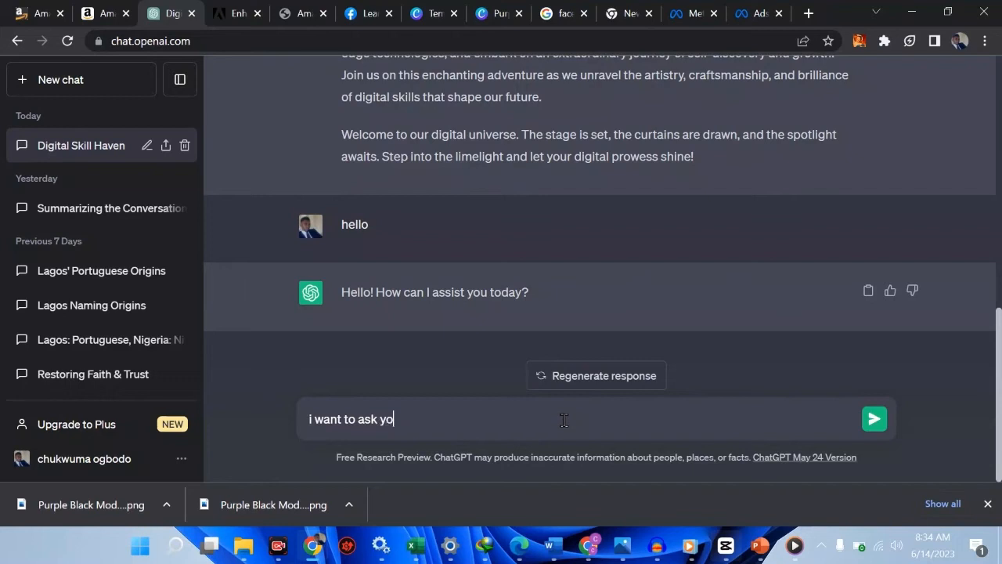
type("u a question")
key("Return")
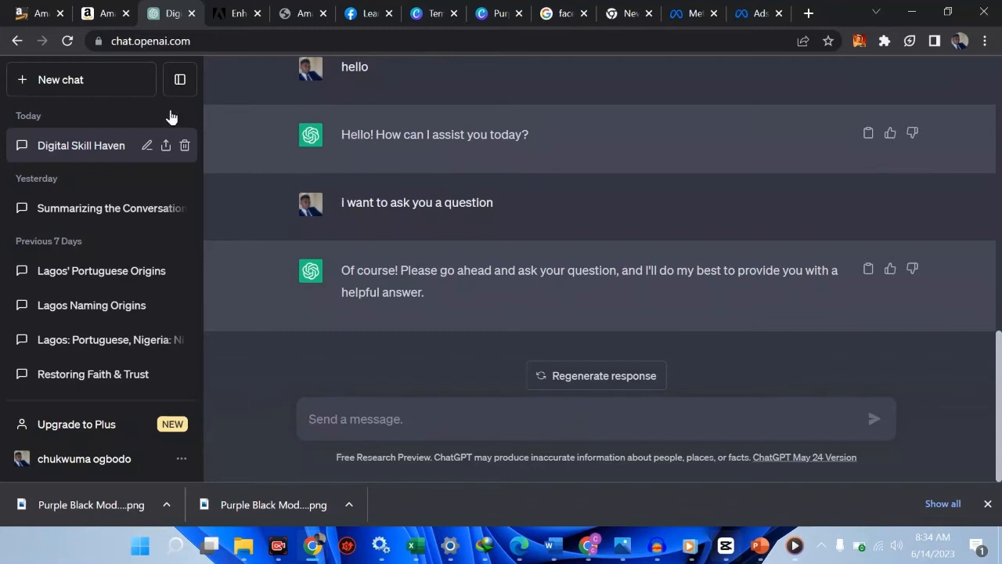
Begin drafting the question asking which Facebook audience will be interested
left_click(203, 39)
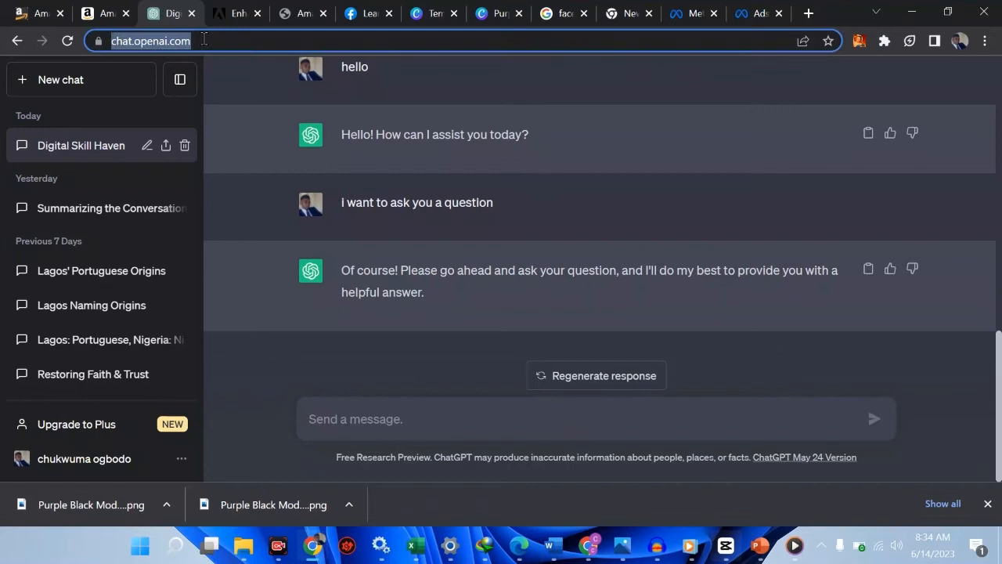
left_click(373, 418)
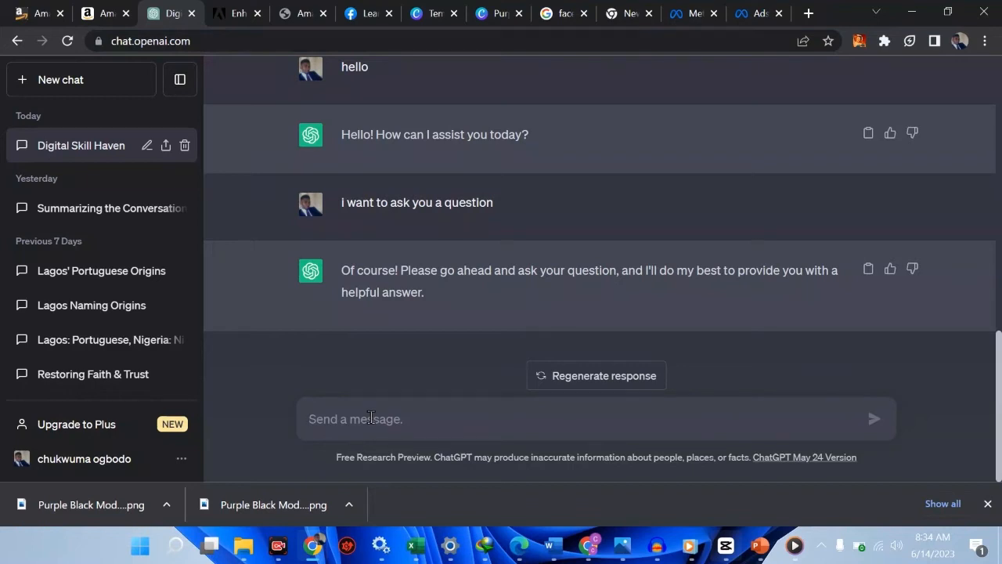
type("which audience ")
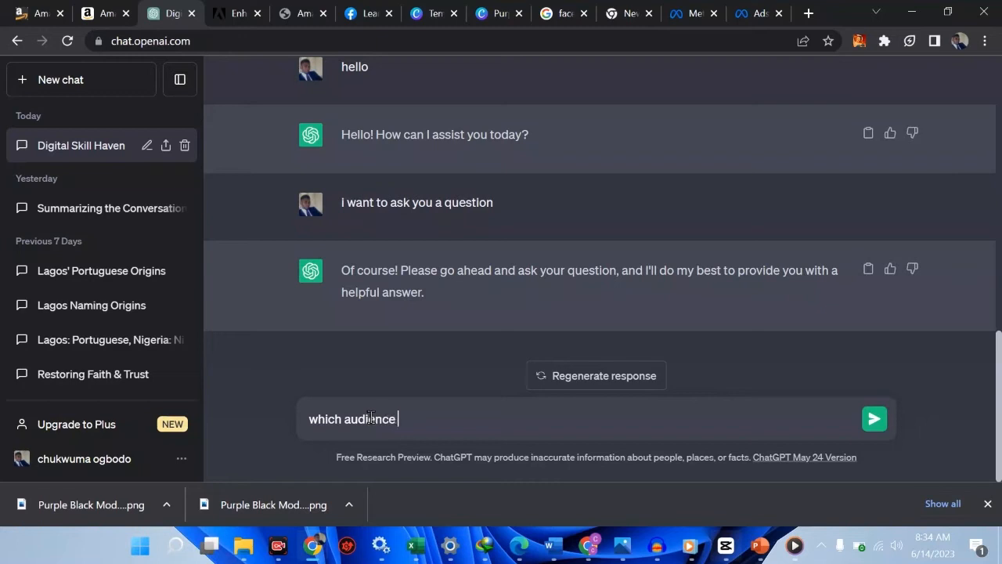
type("in facebook (by inter")
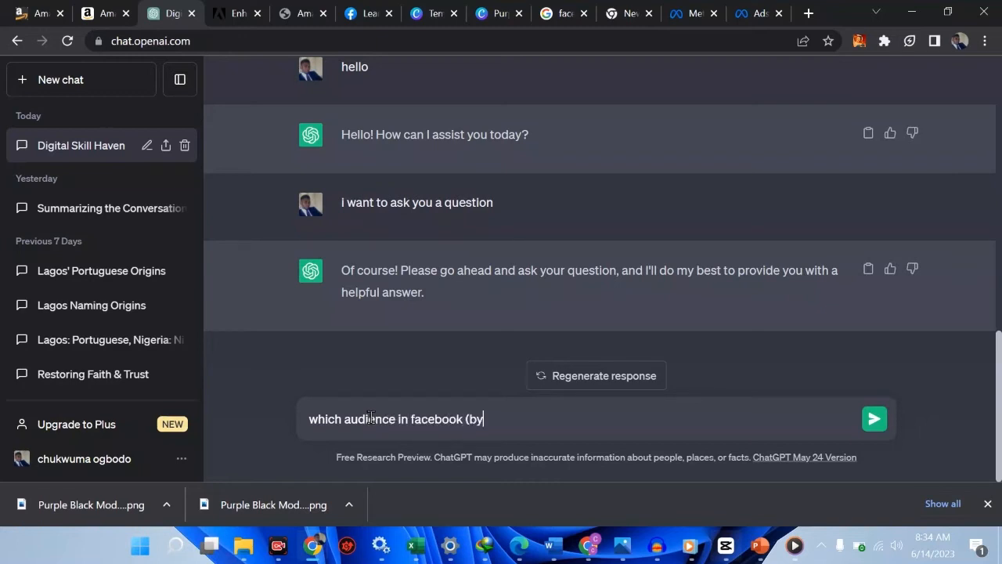
type("e")
key("BackSpace")
key("BackSpace")
key("BackSpace")
key("BackSpace")
key("BackSpace")
key("BackSpace")
key("BackSpace")
key("BackSpace")
key("BackSpace")
key("BackSpace")
type("will be interested to")
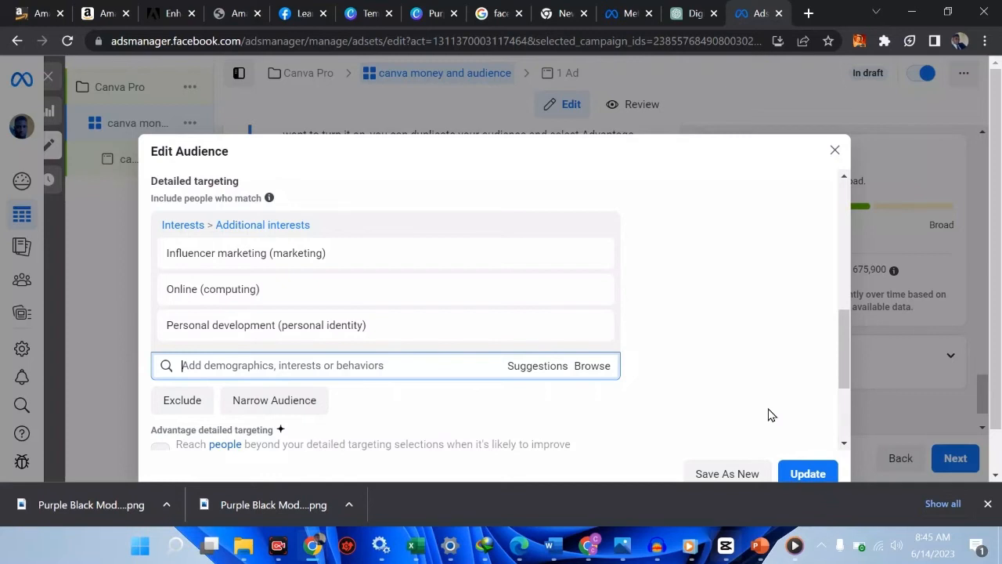
From the interest Suggestions, include Social media marketing (marketing) in the audience
scroll(735, 373, "down", 2)
scroll(735, 373, "up", 2)
scroll(734, 373, "up", 1)
mouse_move(353, 284)
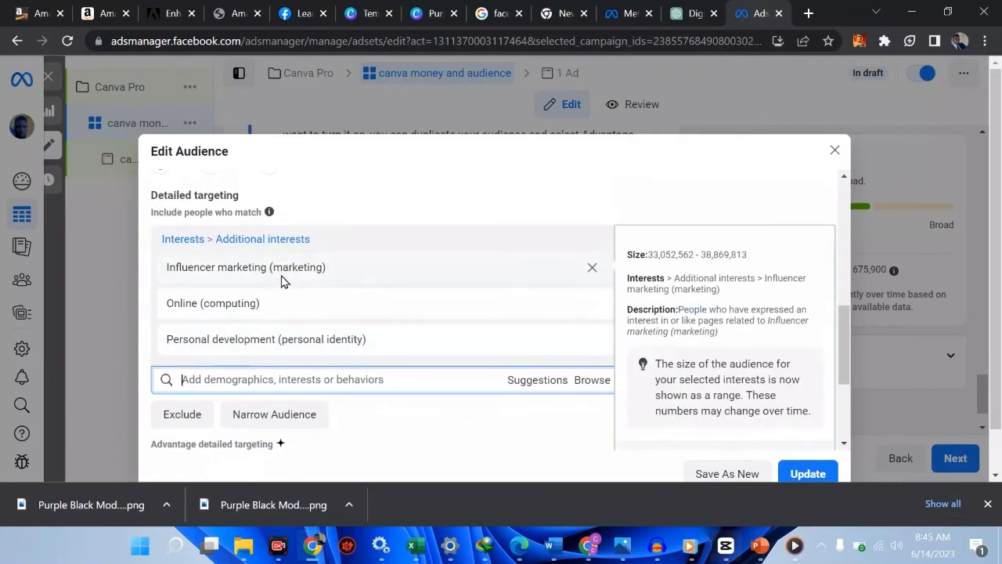
mouse_move(336, 311)
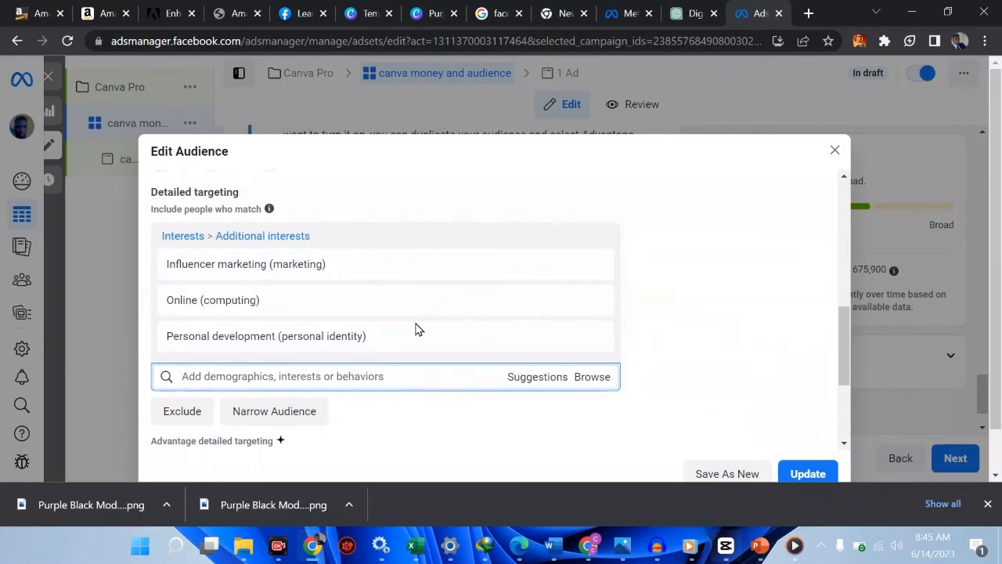
scroll(415, 329, "down", 1)
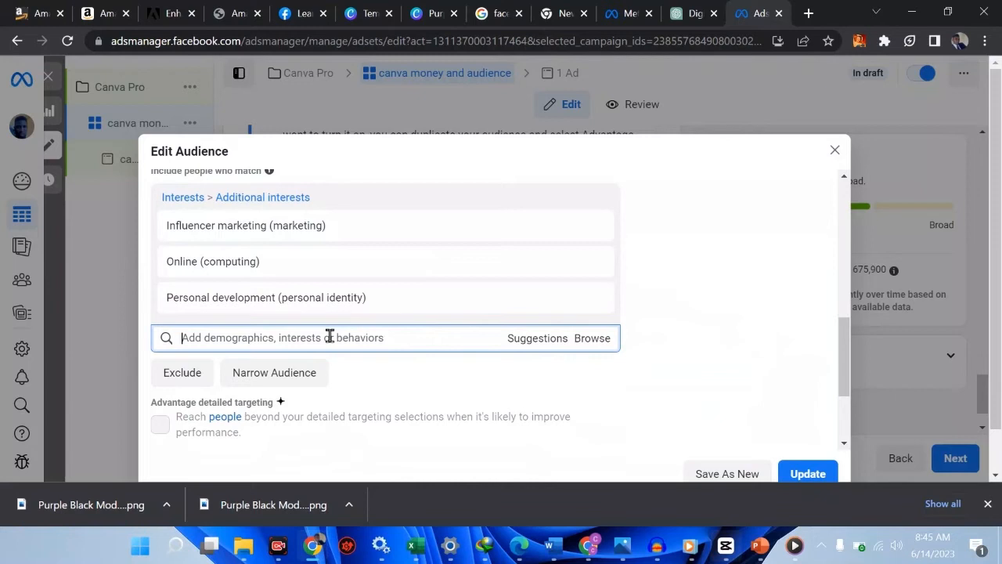
left_click(535, 341)
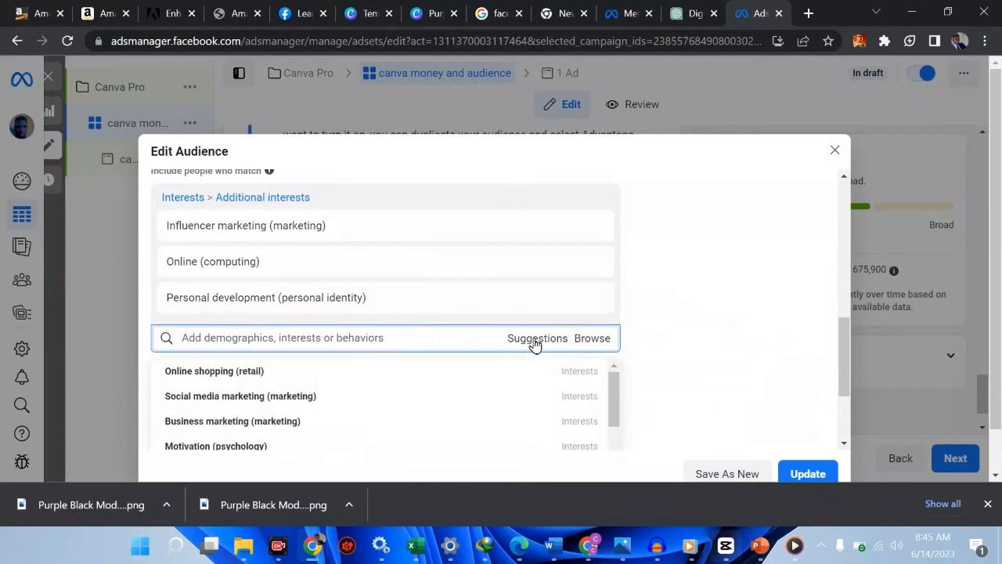
left_click(273, 396)
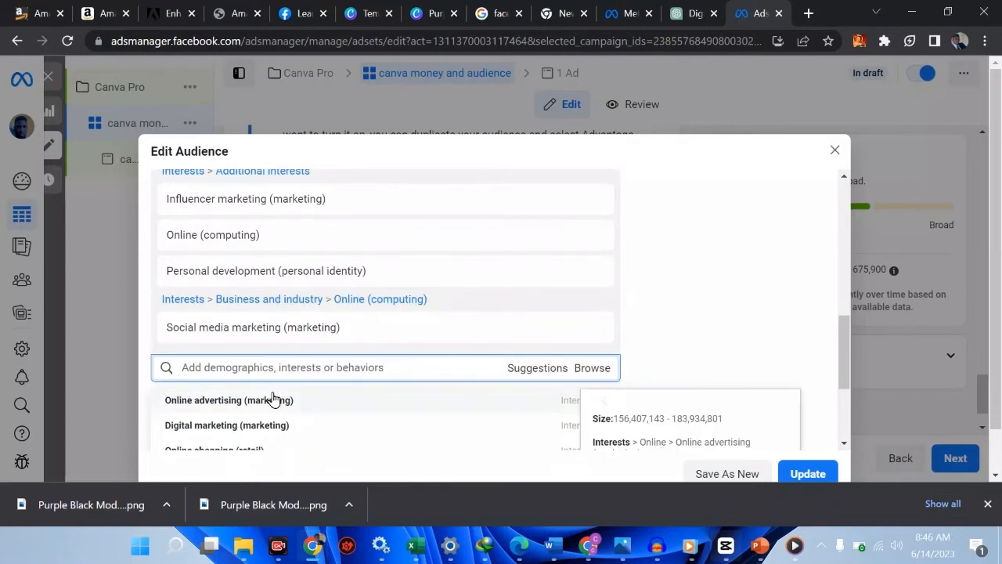
scroll(275, 399, "down", 3)
mouse_move(593, 326)
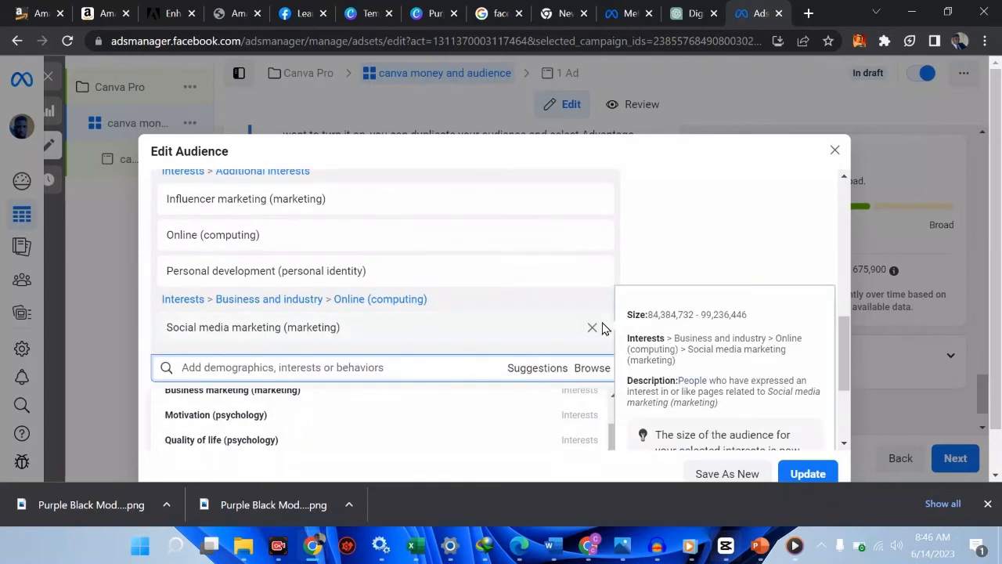
left_click(691, 242)
scroll(661, 312, "down", 1)
scroll(661, 312, "down", 1)
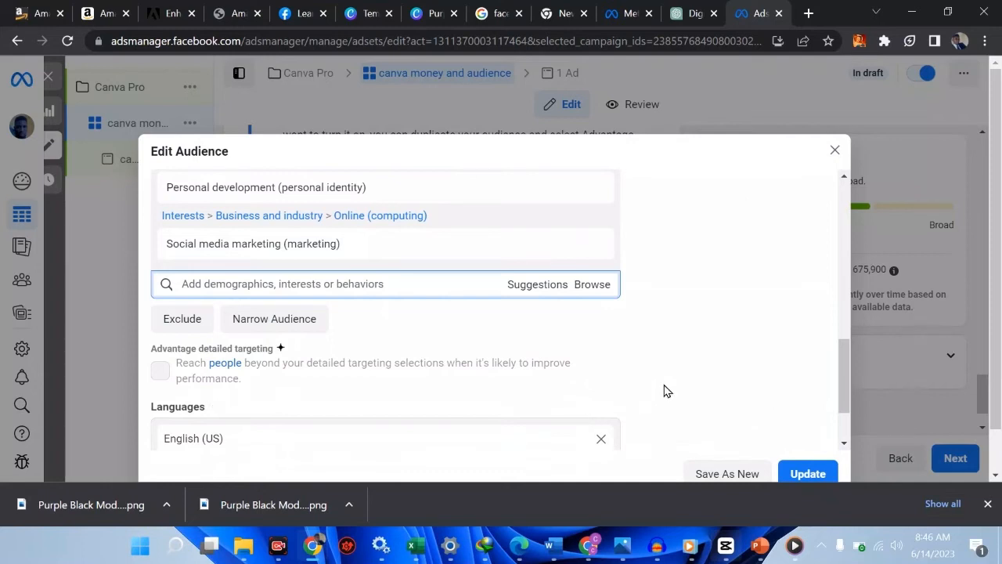
Add a must-also-match condition requiring the Small business job title
left_click(272, 321)
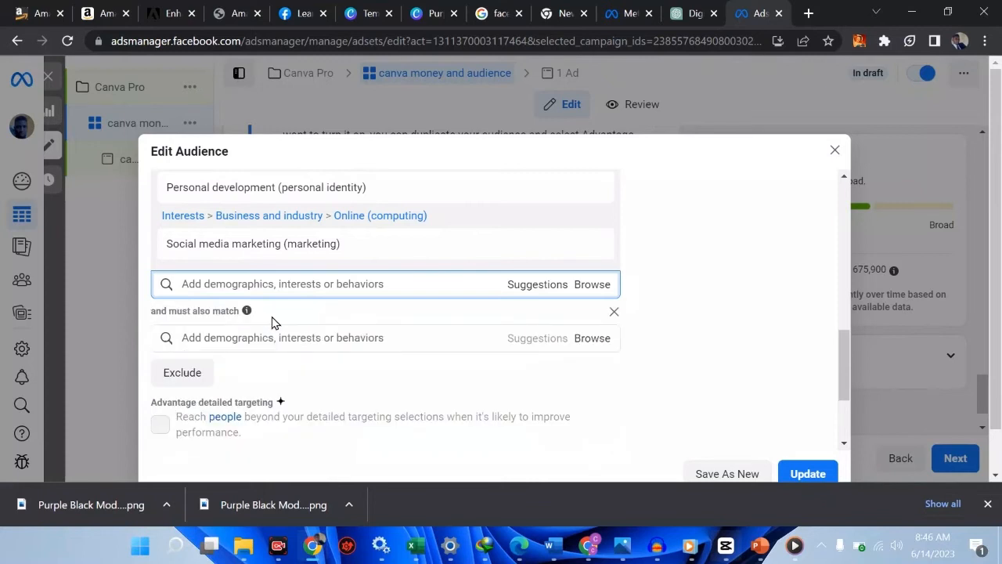
left_click(280, 337)
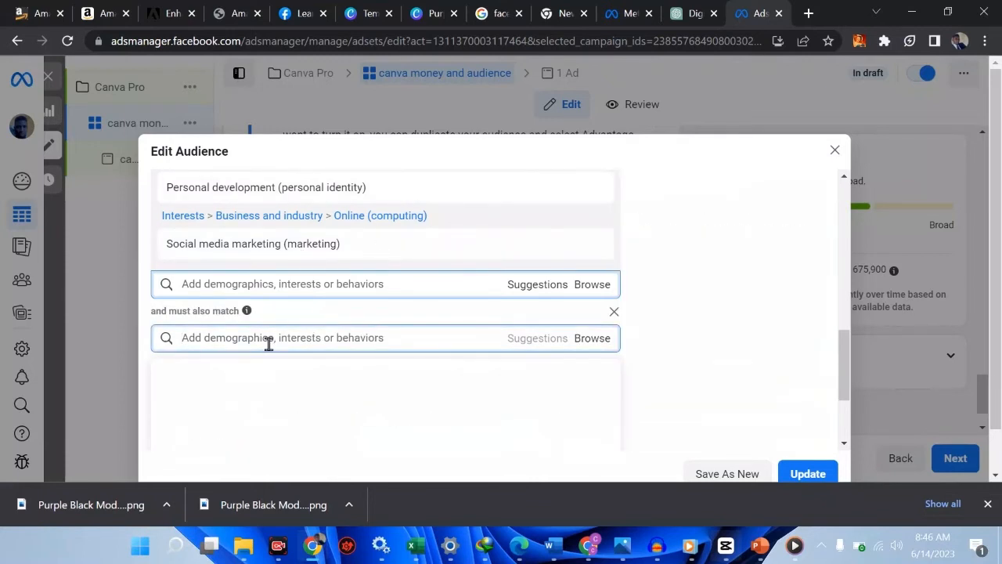
type("small busi")
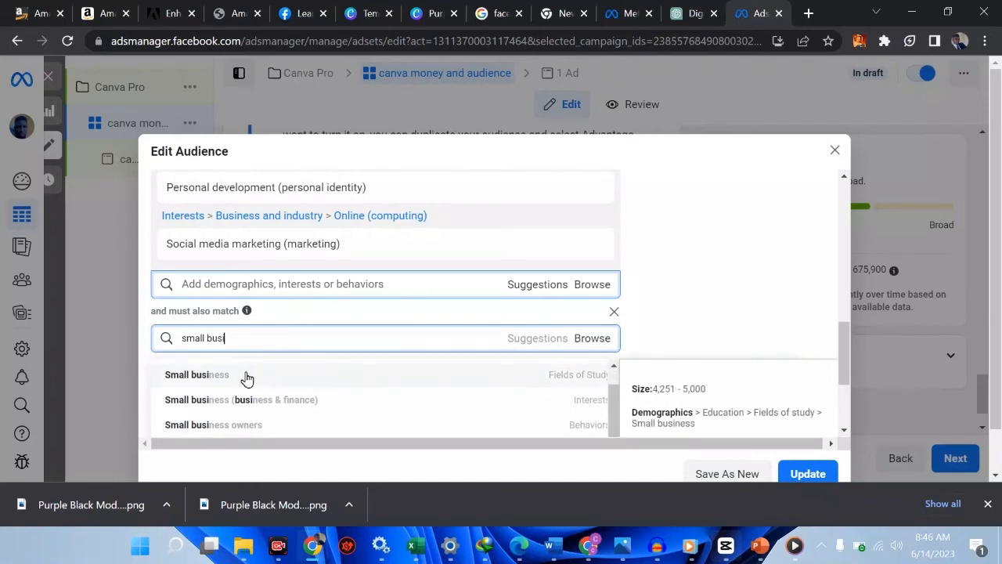
scroll(245, 381, "down", 1)
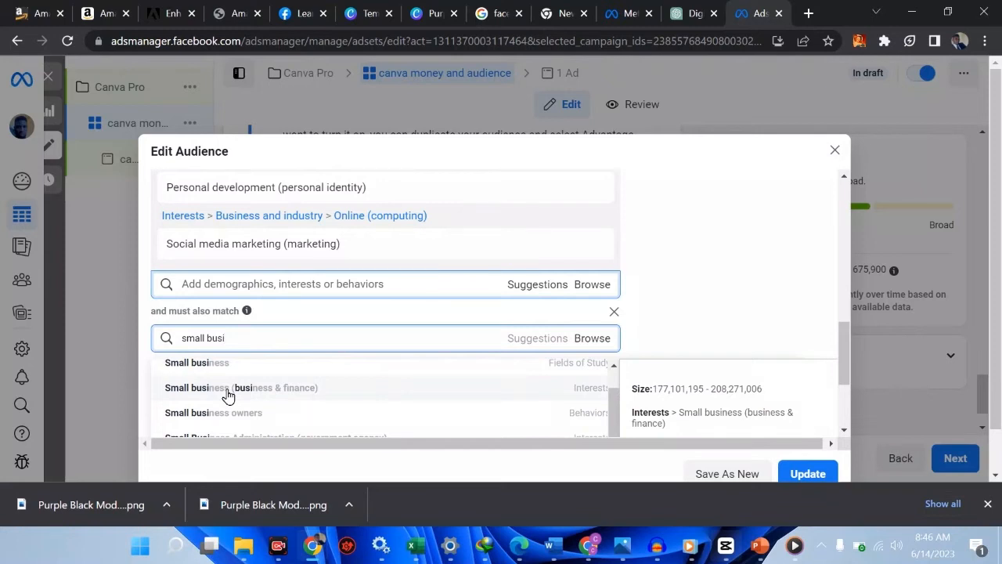
scroll(227, 395, "up", 1)
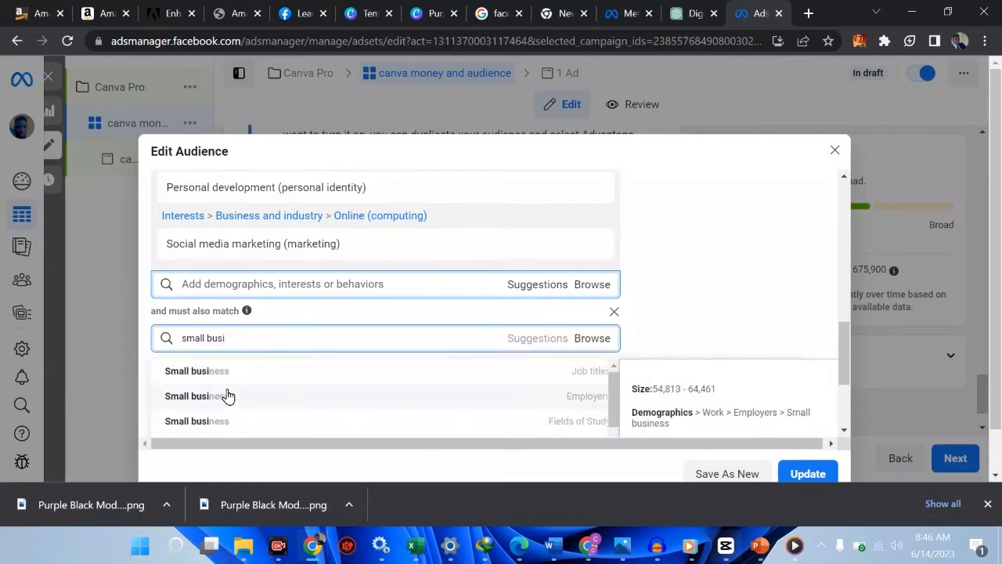
left_click(274, 383)
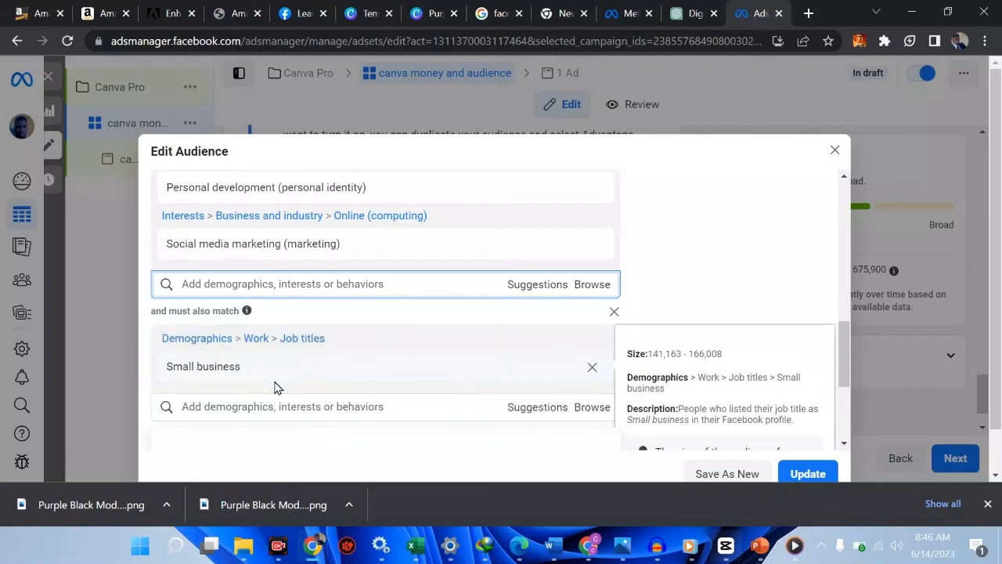
scroll(274, 386, "down", 1)
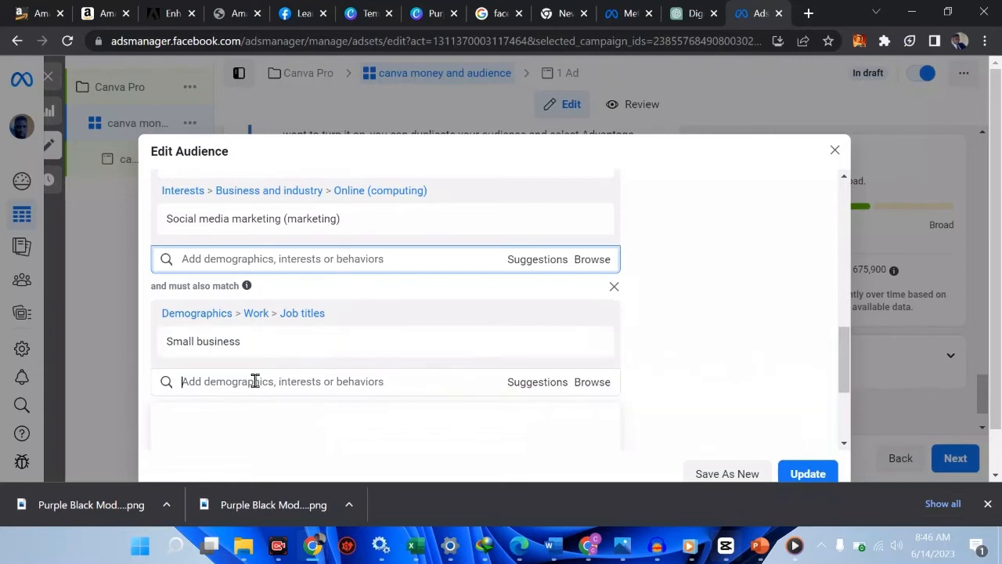
Also require Facebook Payments users (30 days) in the must-also-match box
type("fa")
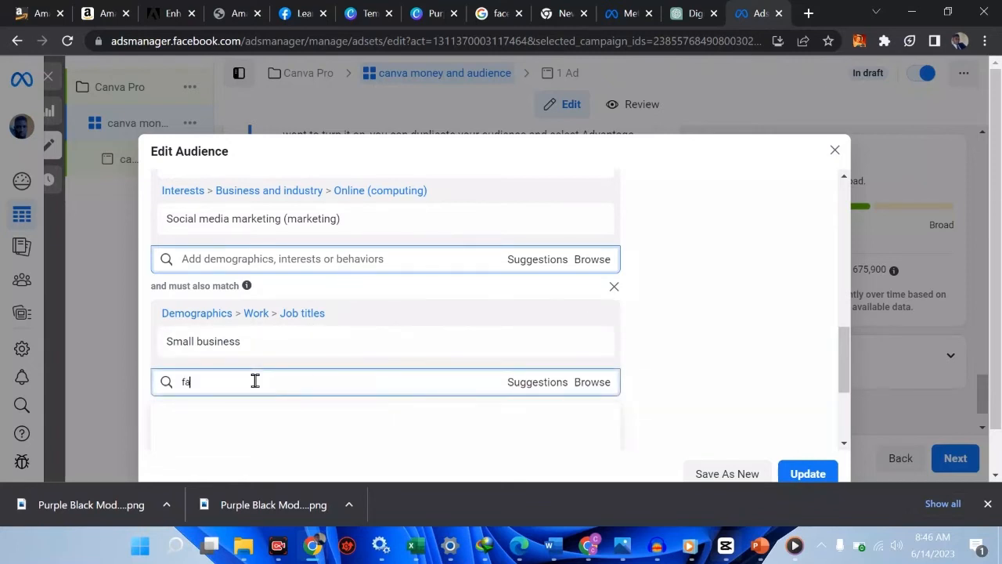
key("BackSpace")
key("BackSpace")
type("3")
scroll(336, 431, "down", 2)
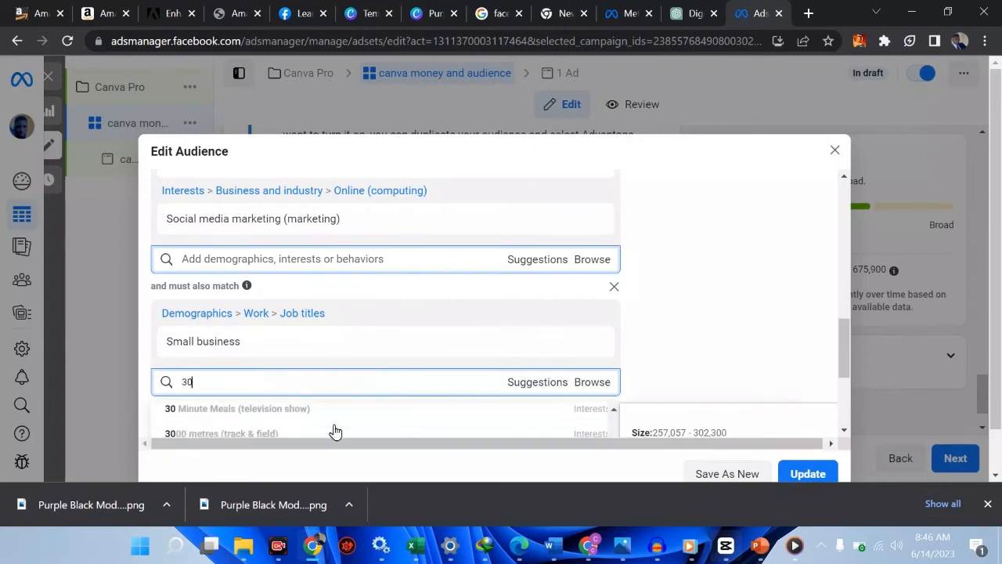
scroll(335, 427, "up", 3)
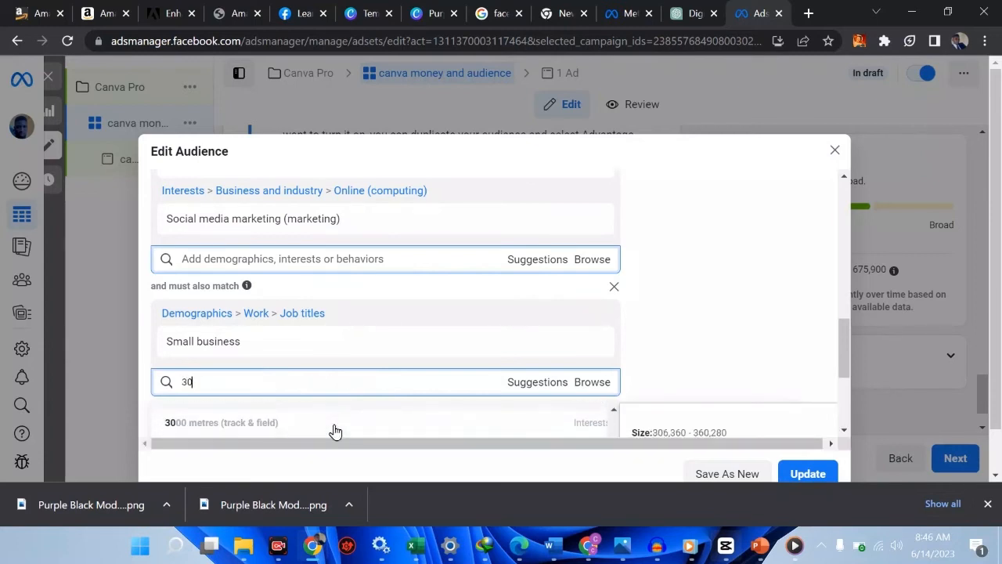
scroll(336, 432, "down", 5)
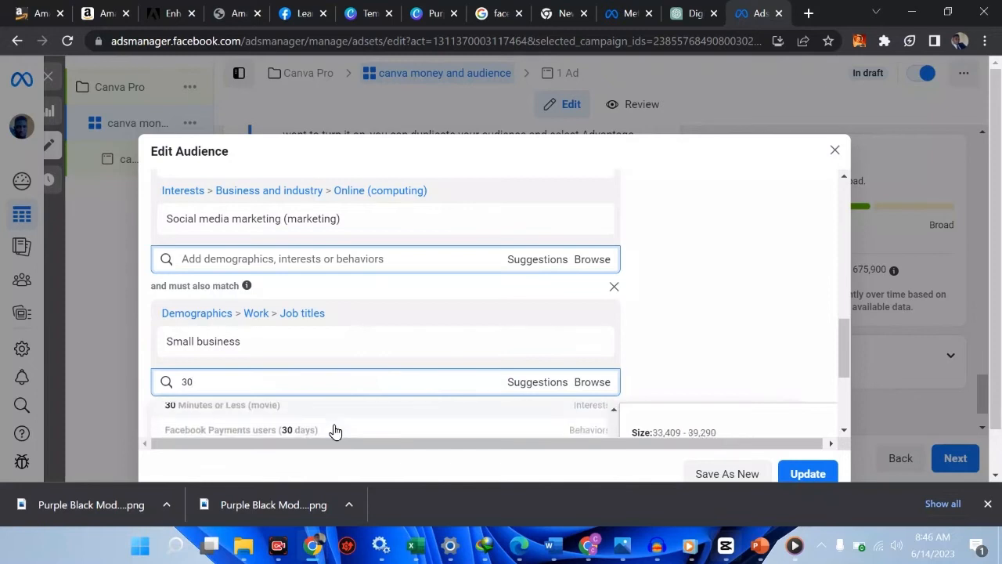
scroll(293, 420, "up", 3)
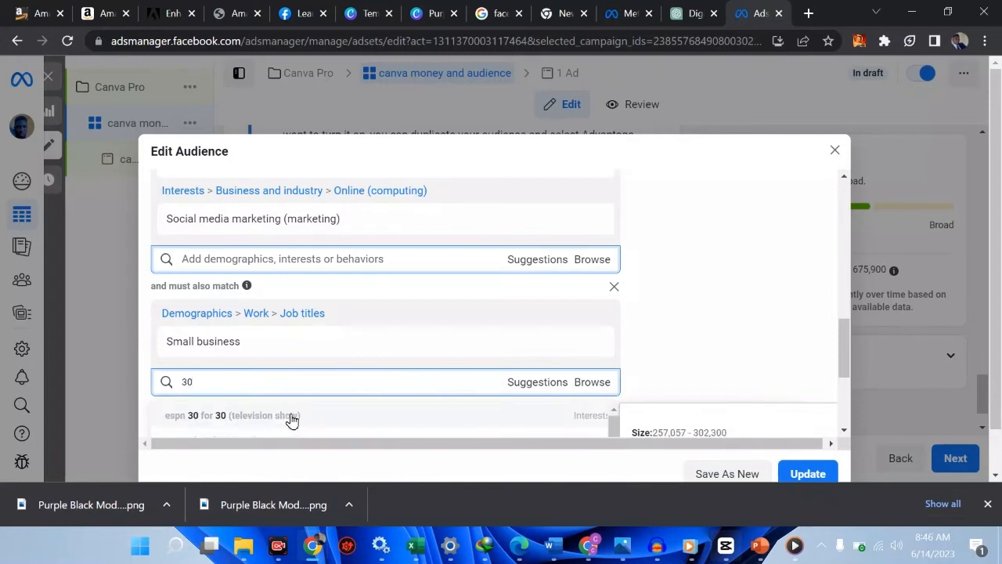
scroll(292, 421, "down", 3)
scroll(292, 420, "up", 1)
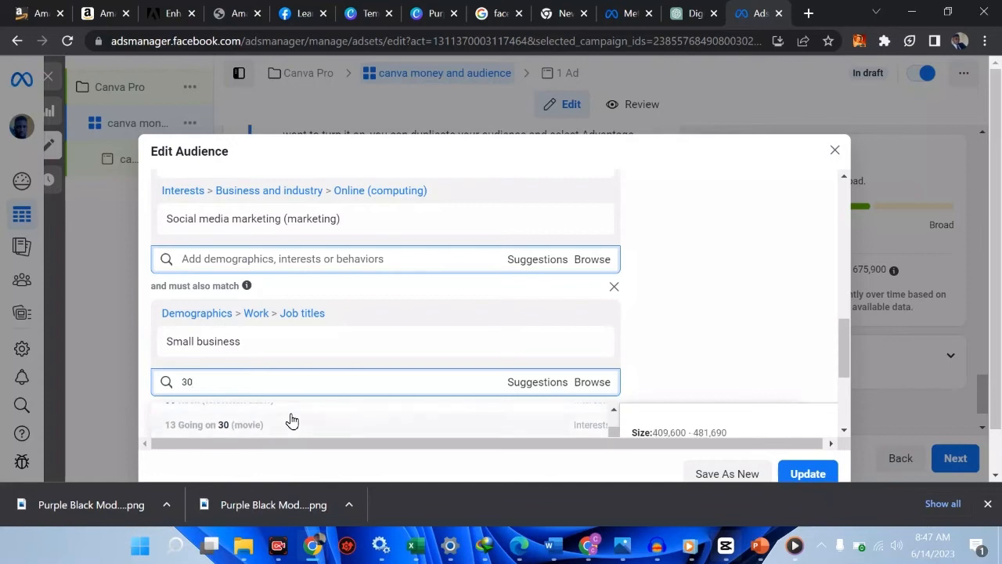
scroll(293, 421, "down", 1)
scroll(291, 421, "up", 1)
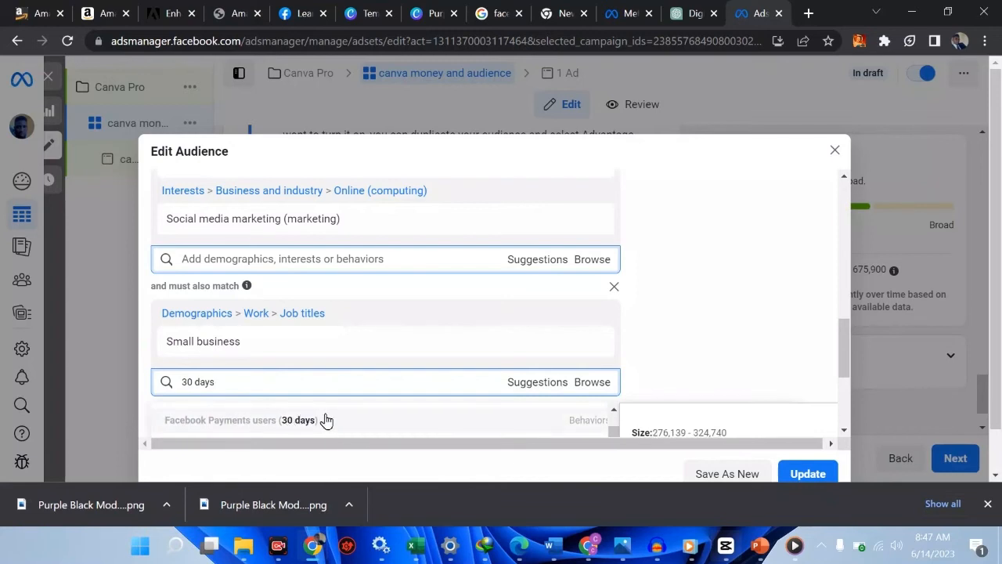
left_click(326, 421)
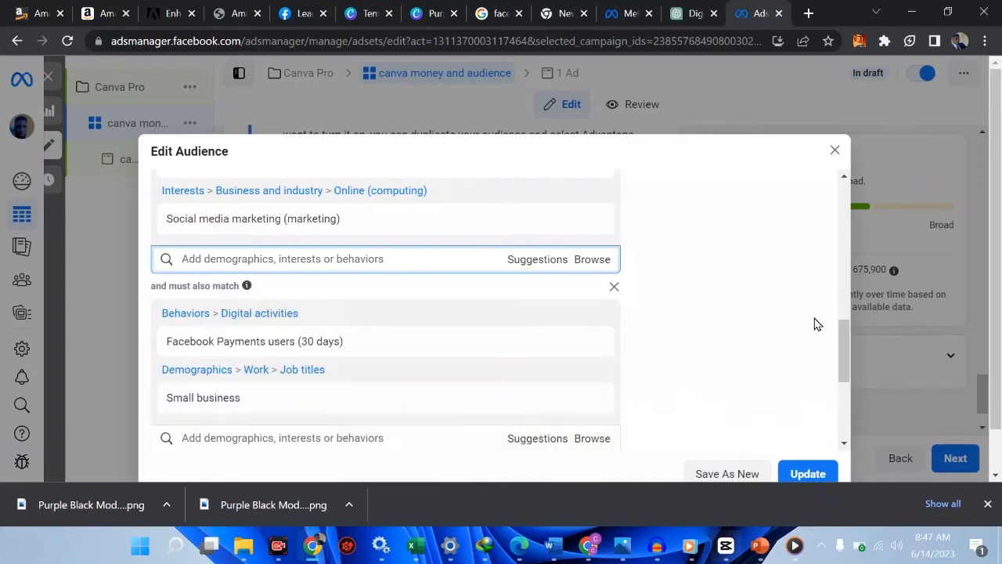
left_click_drag(845, 359, 847, 390)
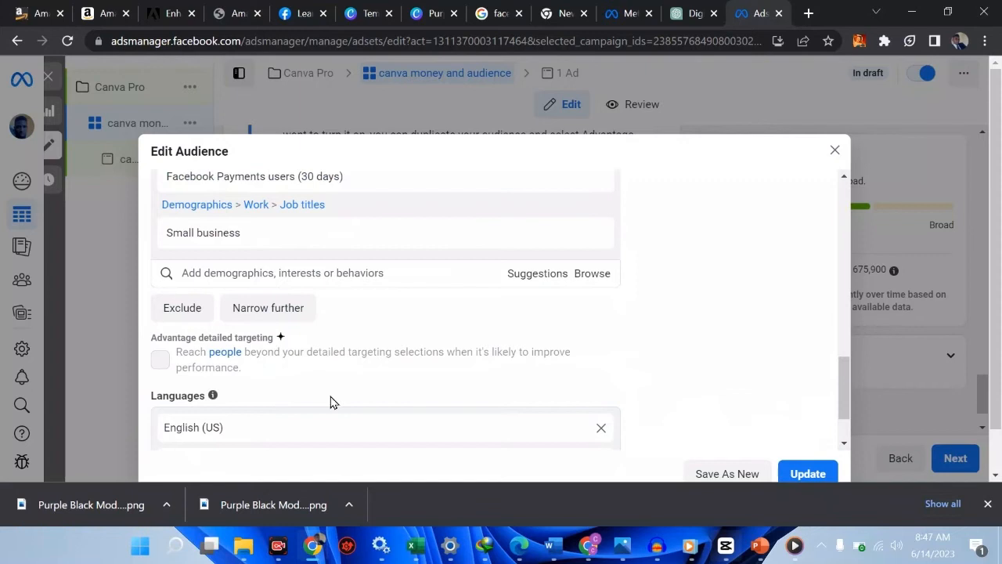
Swap English (US) and English (UK) for English (All), then update the saved audience
scroll(329, 402, "down", 1)
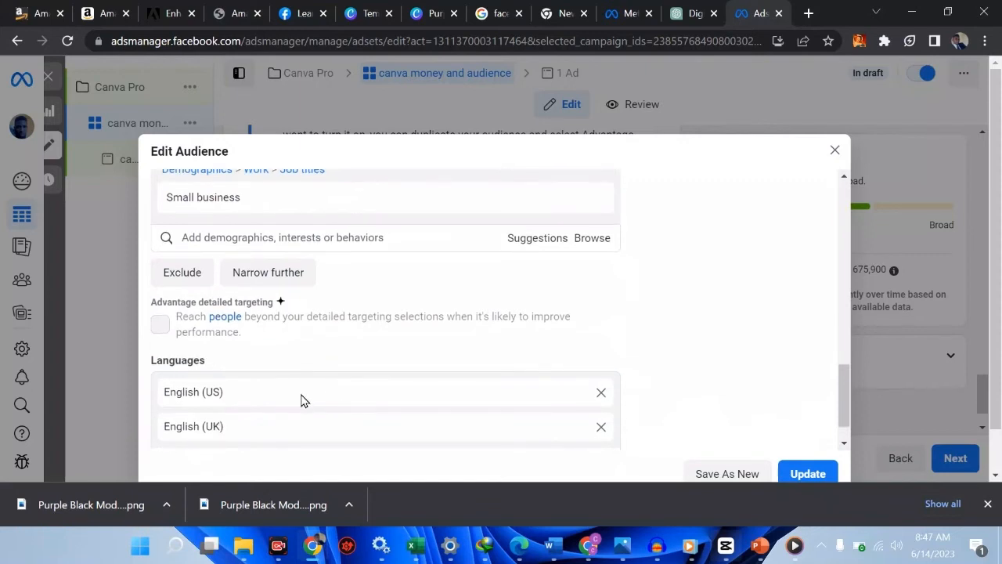
left_click(602, 396)
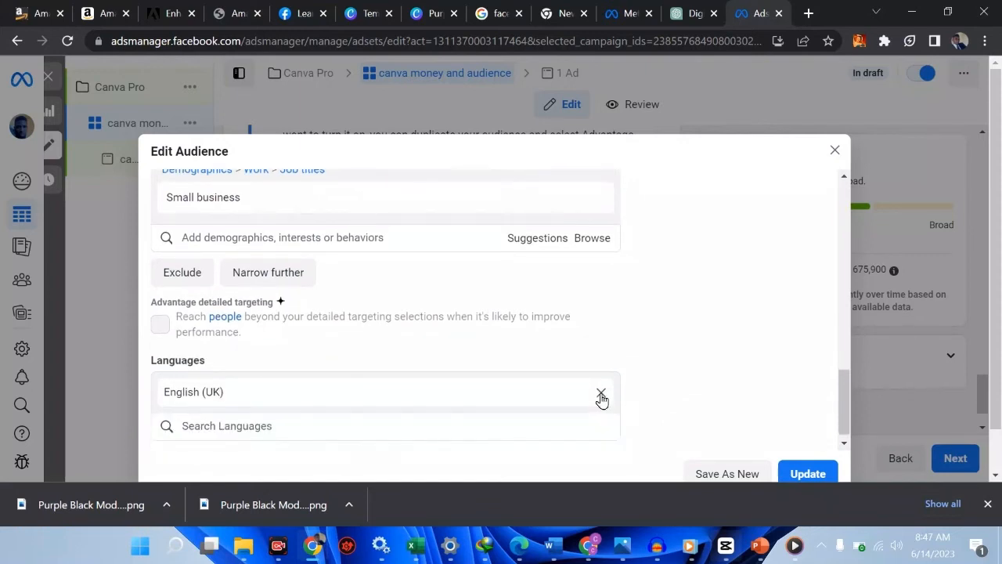
left_click(602, 394)
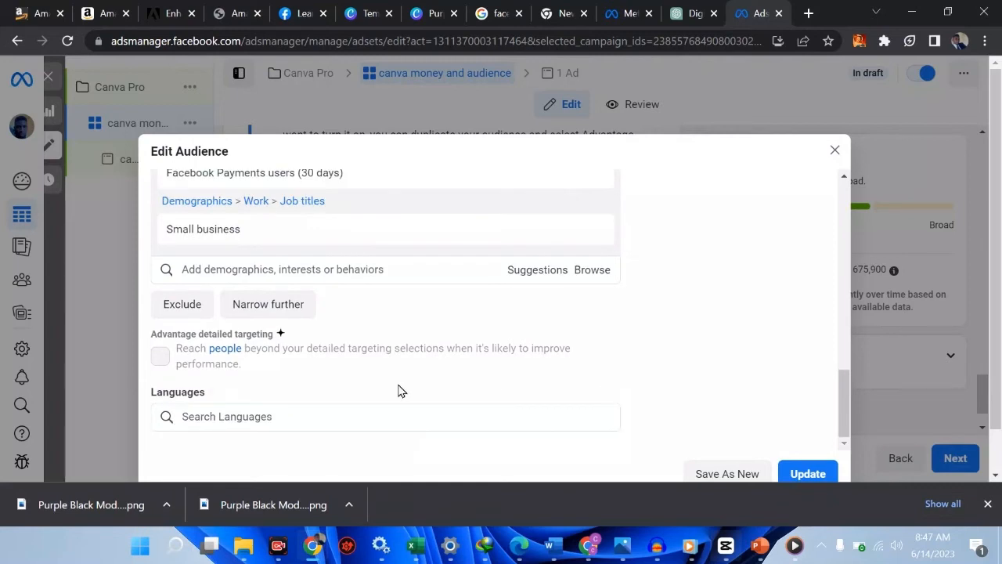
left_click(216, 417)
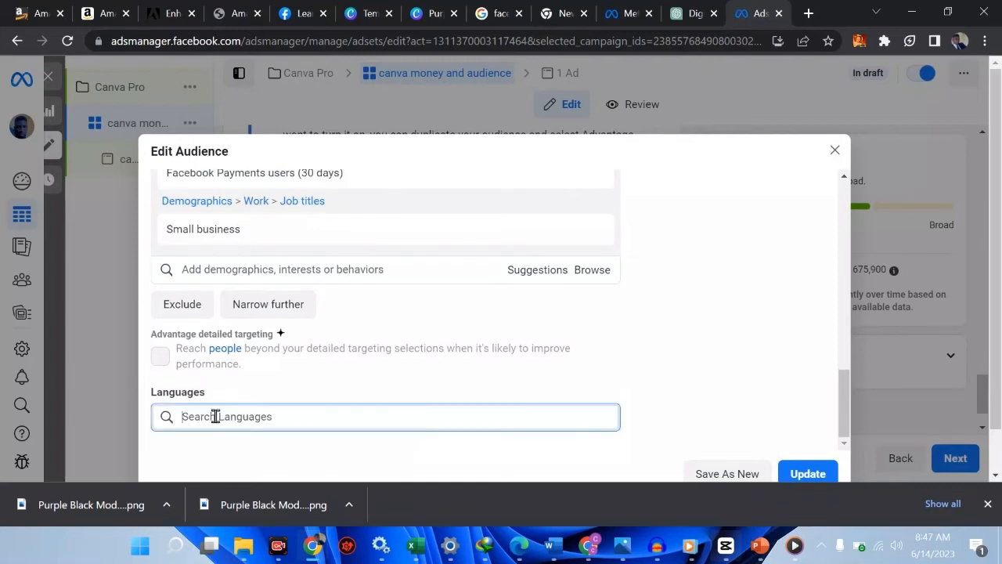
type("ita")
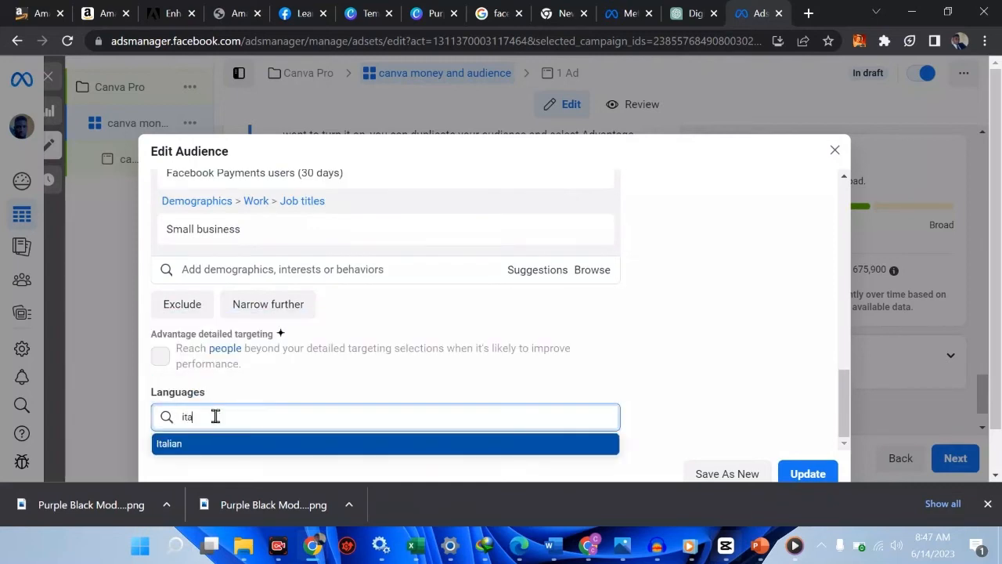
key("BackSpace")
key("BackSpace")
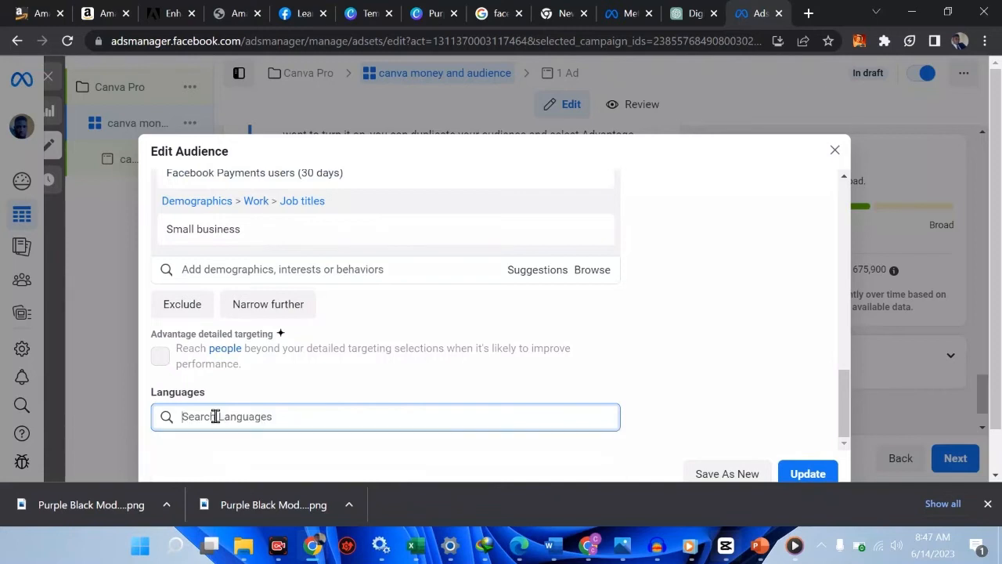
type("engli")
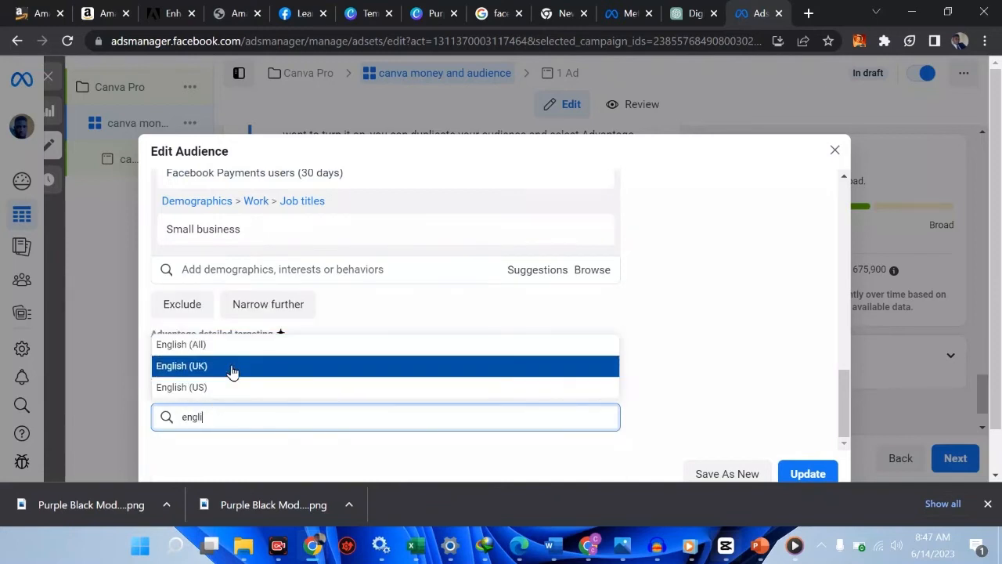
left_click(232, 350)
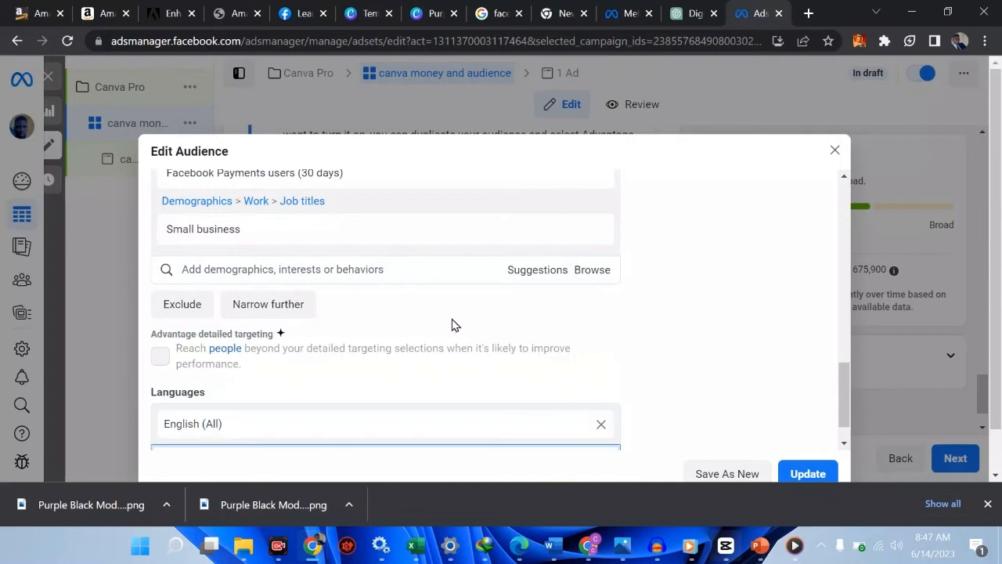
left_click(834, 476)
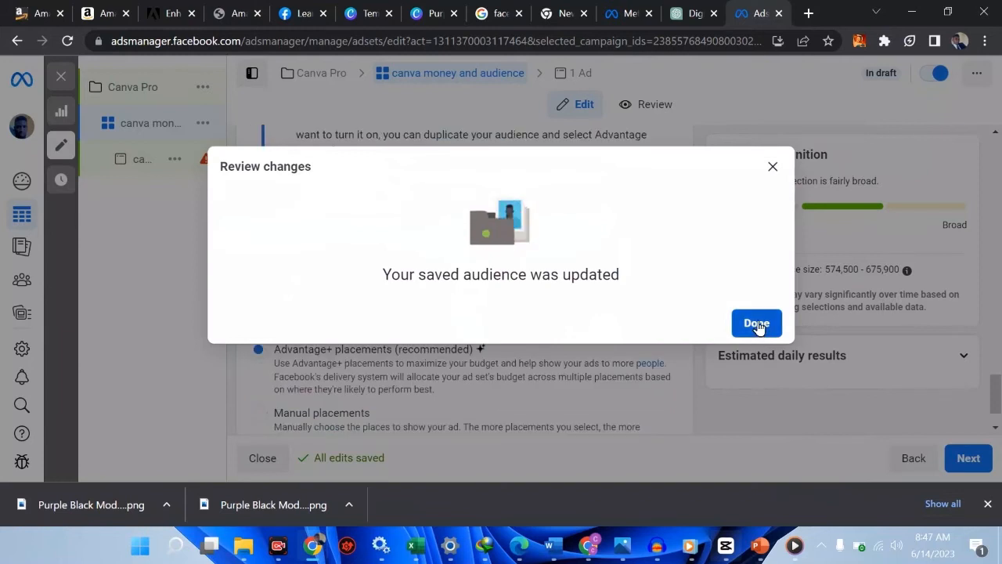
Dismiss the audience-updated confirmation and switch to building a new audience
left_click(756, 323)
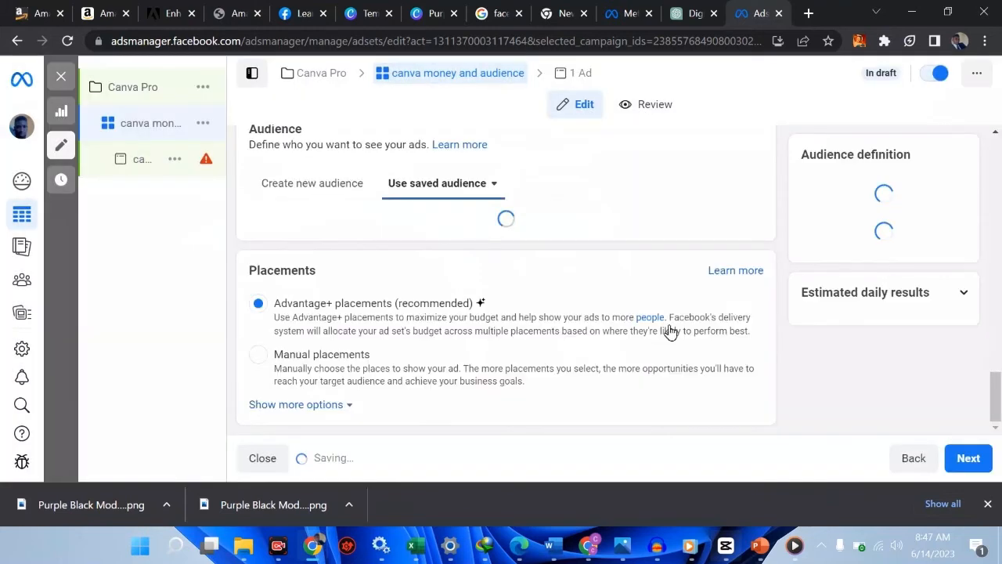
scroll(468, 259, "up", 2)
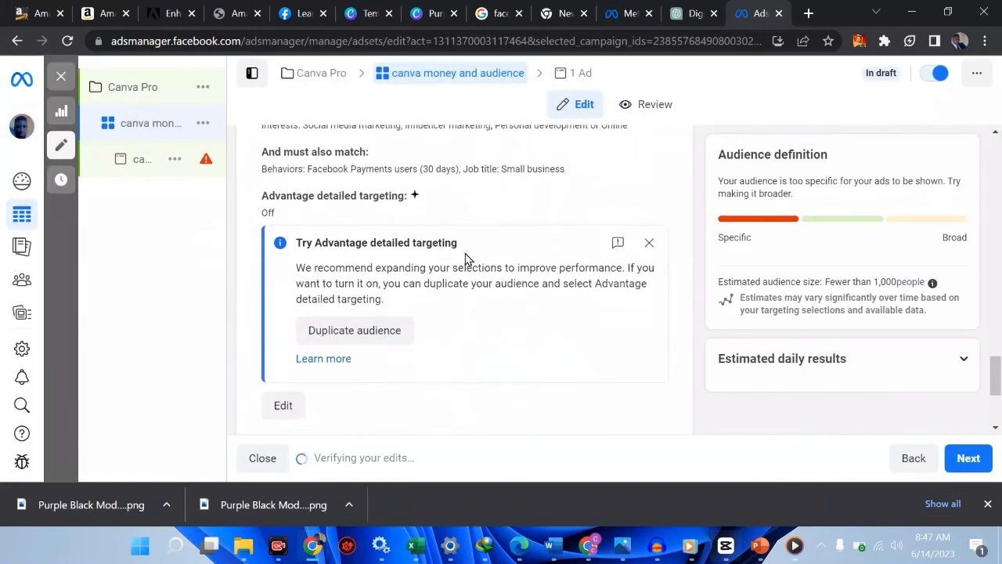
scroll(467, 256, "down", 1)
scroll(465, 254, "down", 2)
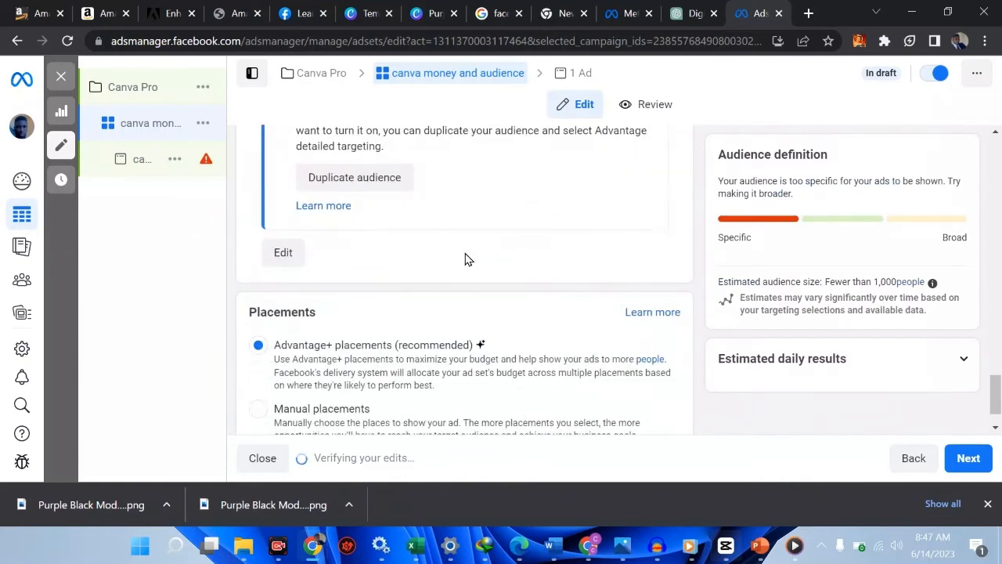
scroll(466, 258, "up", 4)
scroll(465, 258, "up", 3)
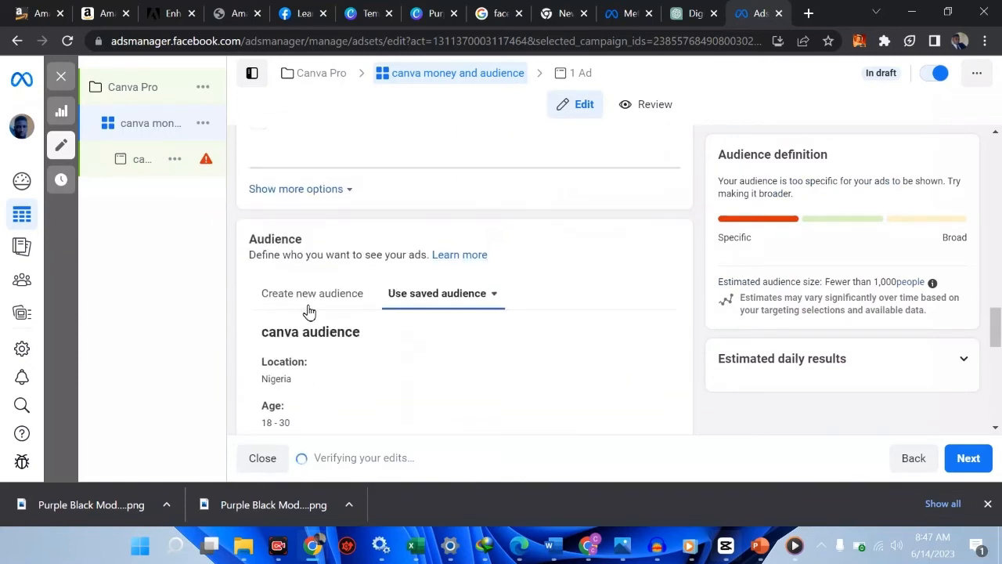
left_click(307, 299)
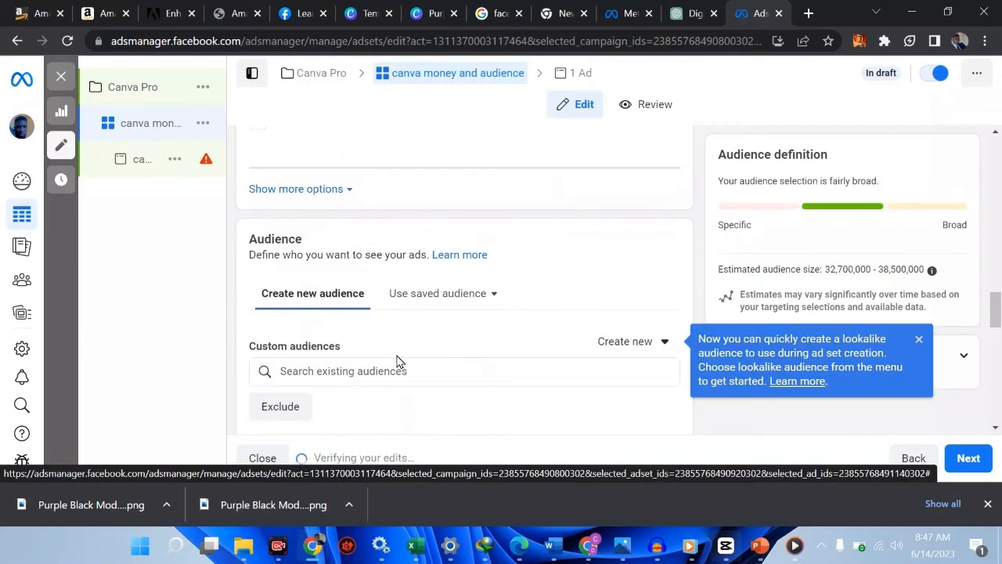
Set the maximum age to 30 for an 18–30 audience
scroll(397, 362, "down", 1)
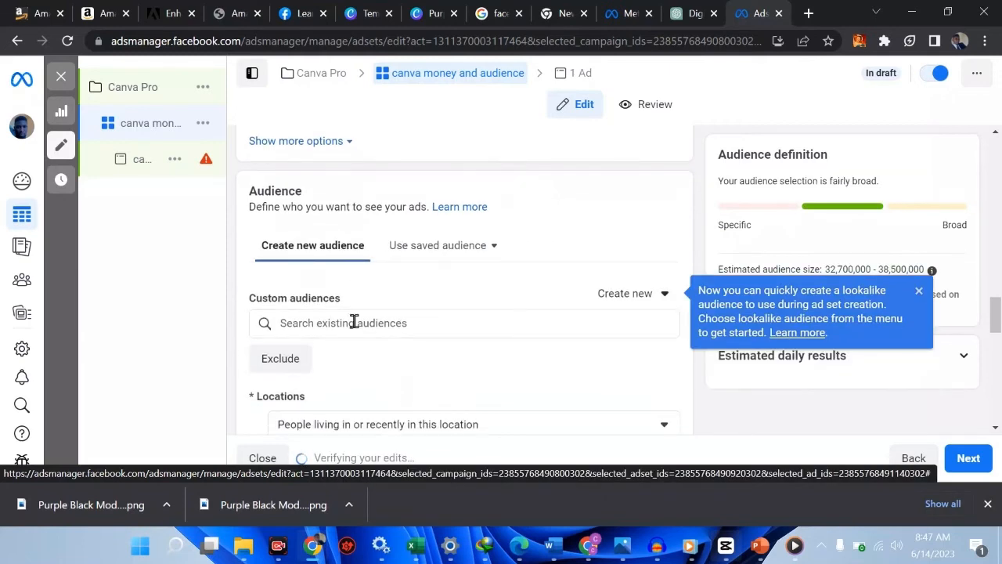
scroll(354, 322, "down", 1)
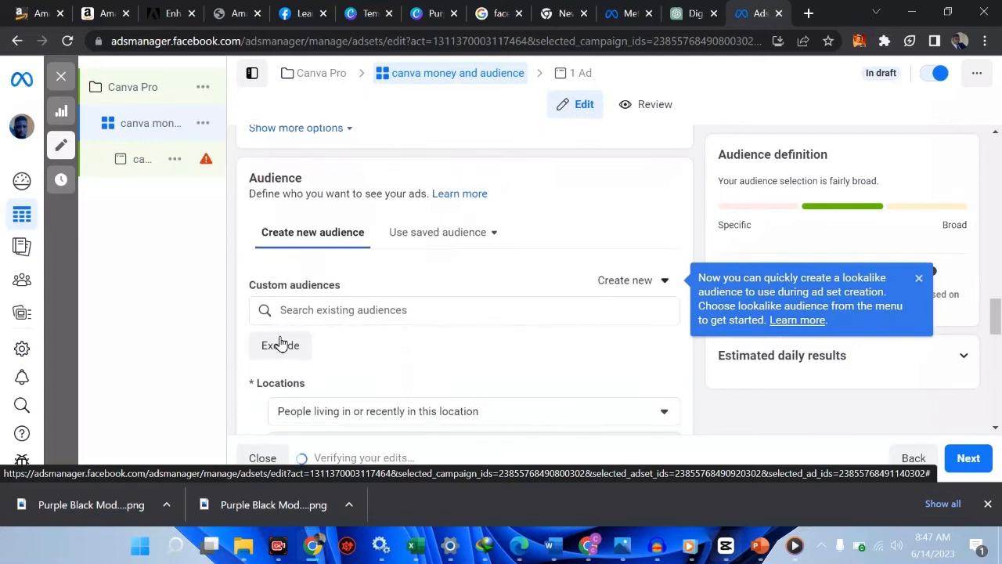
scroll(368, 324, "down", 3)
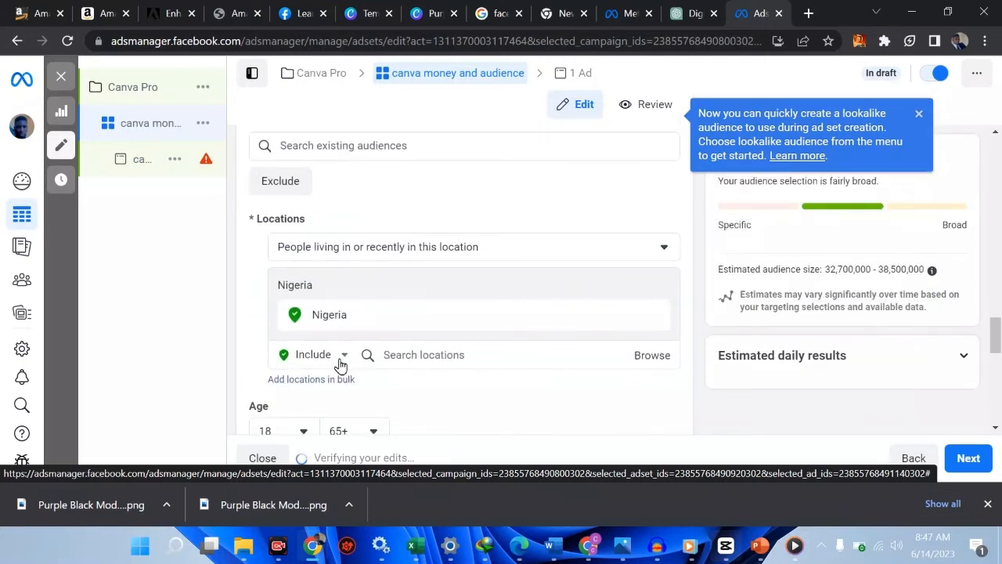
scroll(407, 367, "down", 1)
scroll(391, 361, "down", 1)
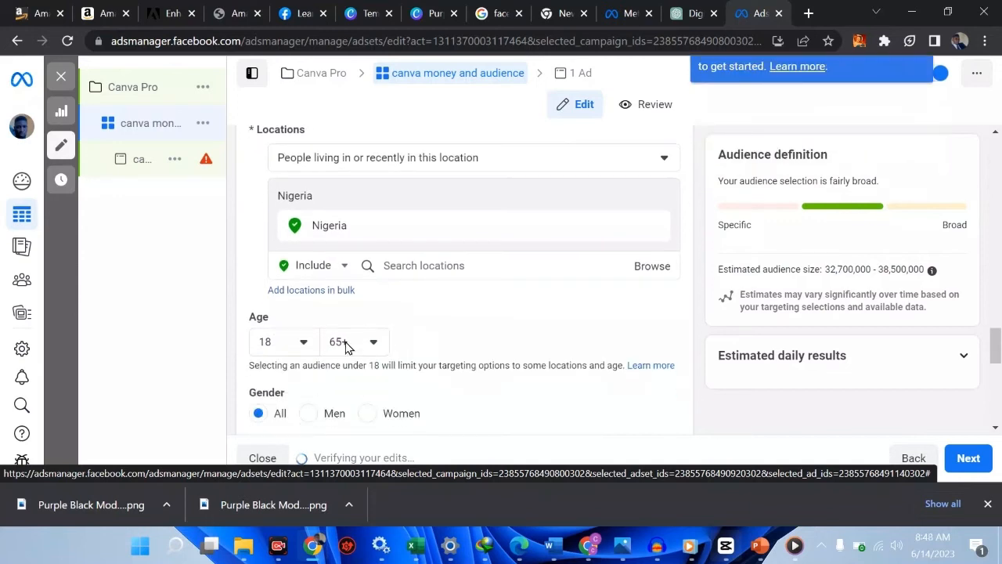
left_click(345, 347)
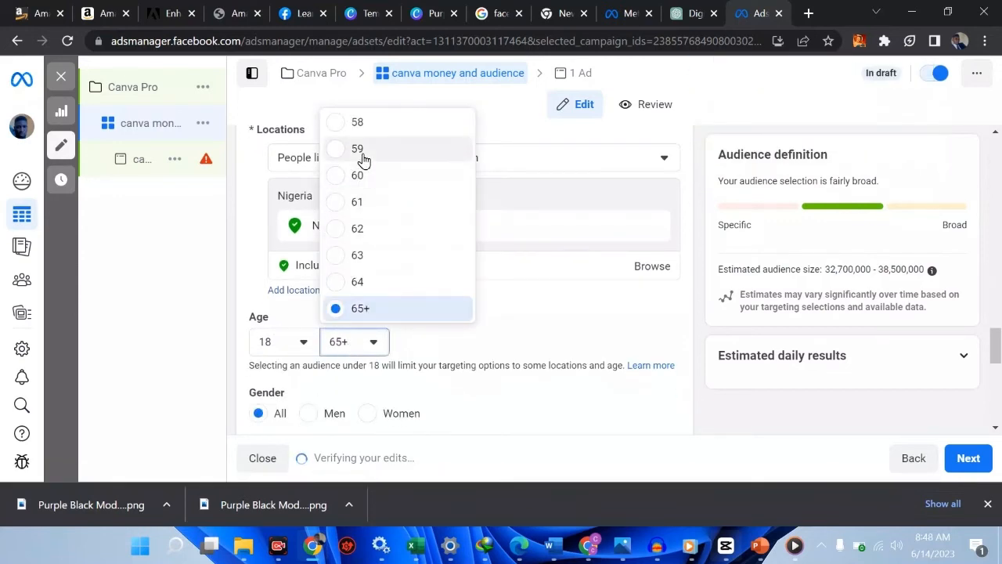
left_click(364, 159)
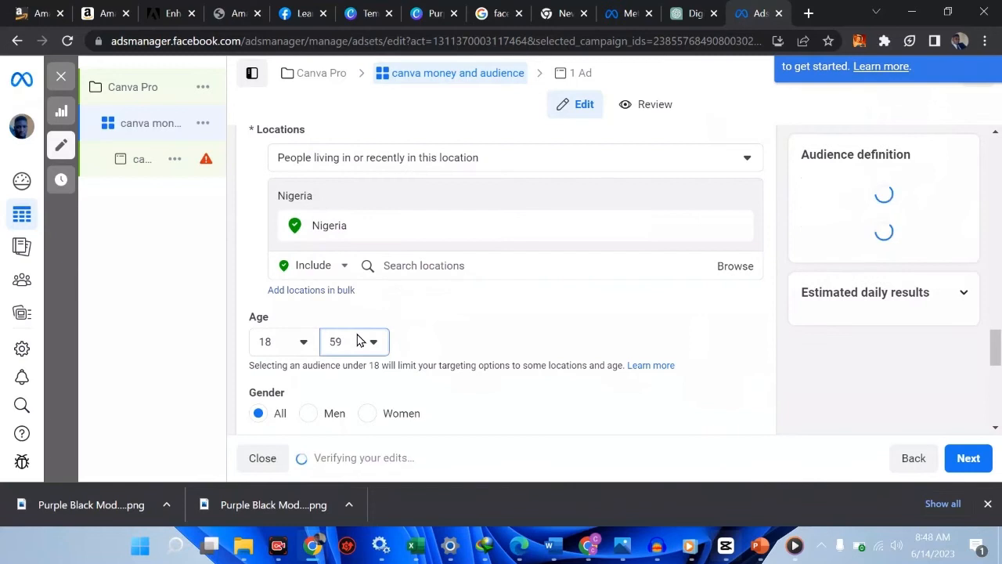
left_click(358, 342)
scroll(409, 207, "up", 5)
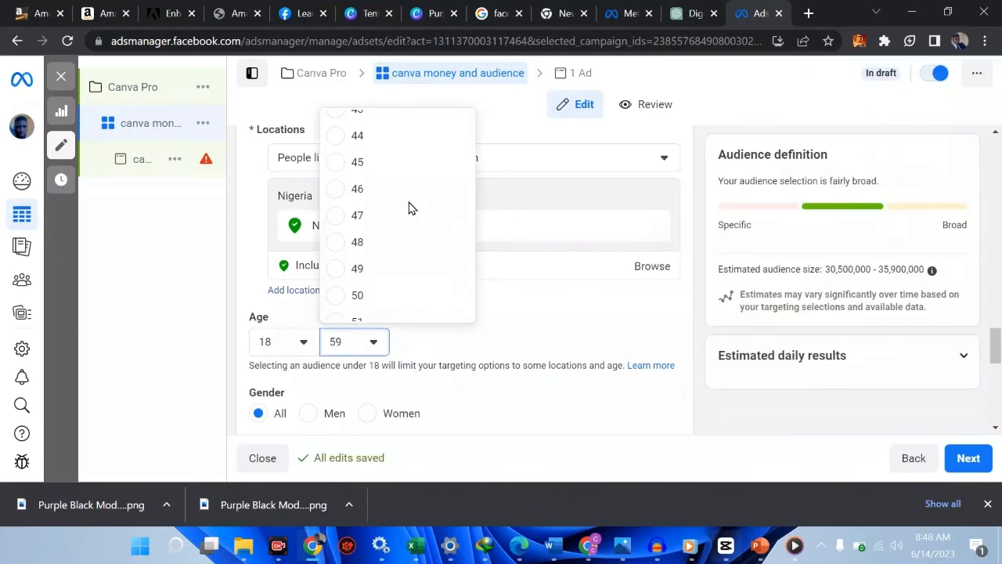
scroll(409, 208, "up", 3)
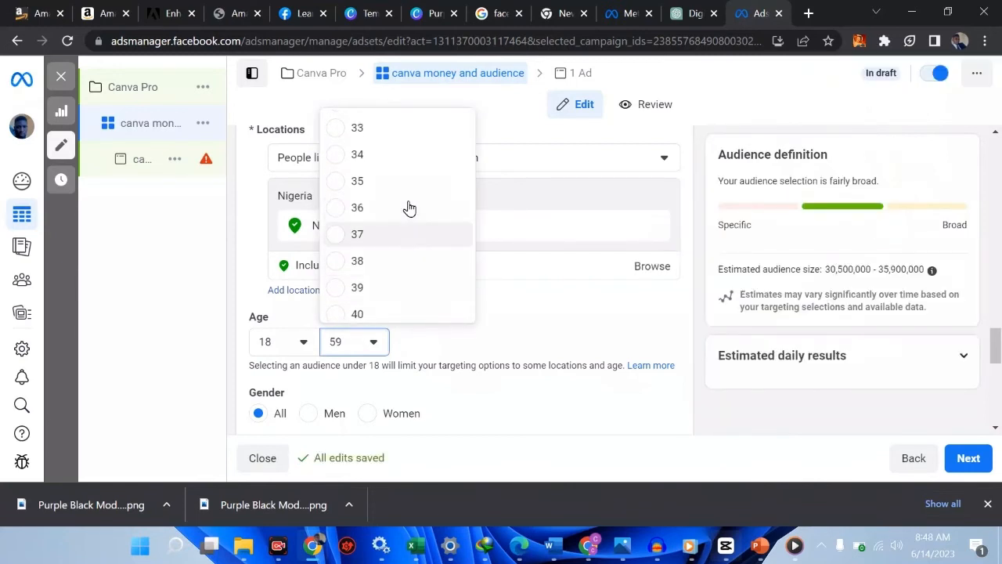
scroll(409, 207, "up", 1)
left_click(385, 157)
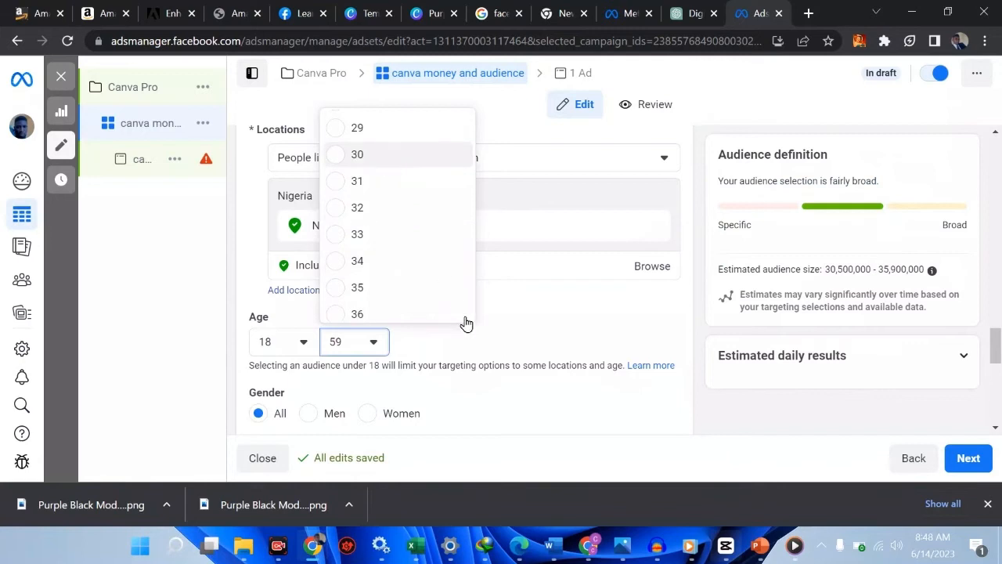
scroll(494, 416, "down", 1)
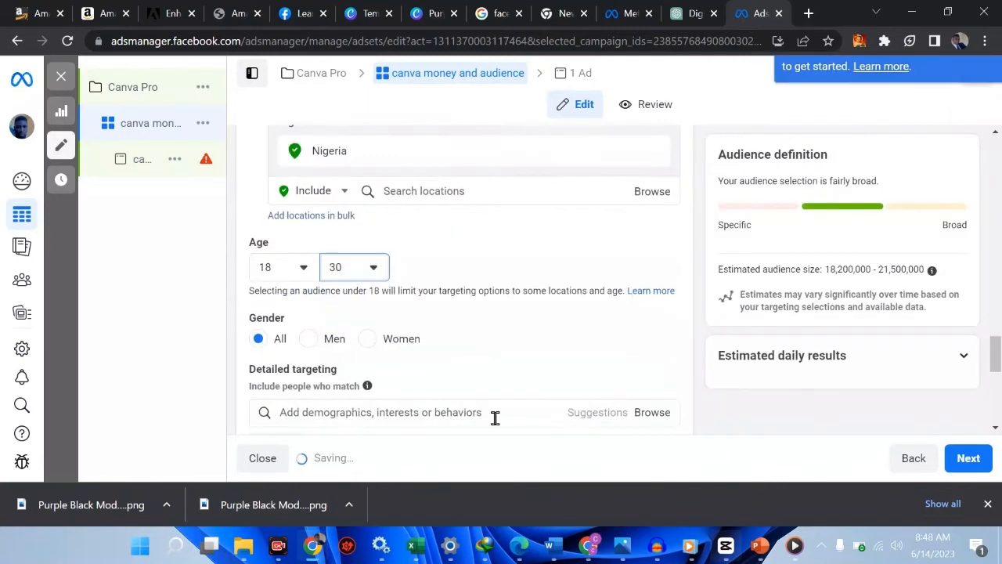
scroll(465, 348, "down", 1)
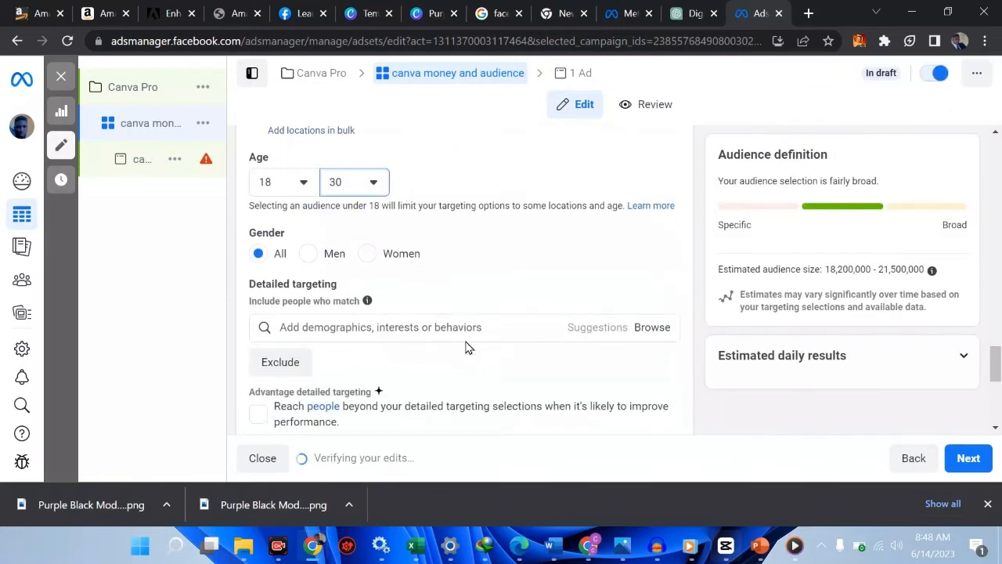
Search 'gr' and add Graphic design as both field of study and school
left_click(394, 331)
type("graphic")
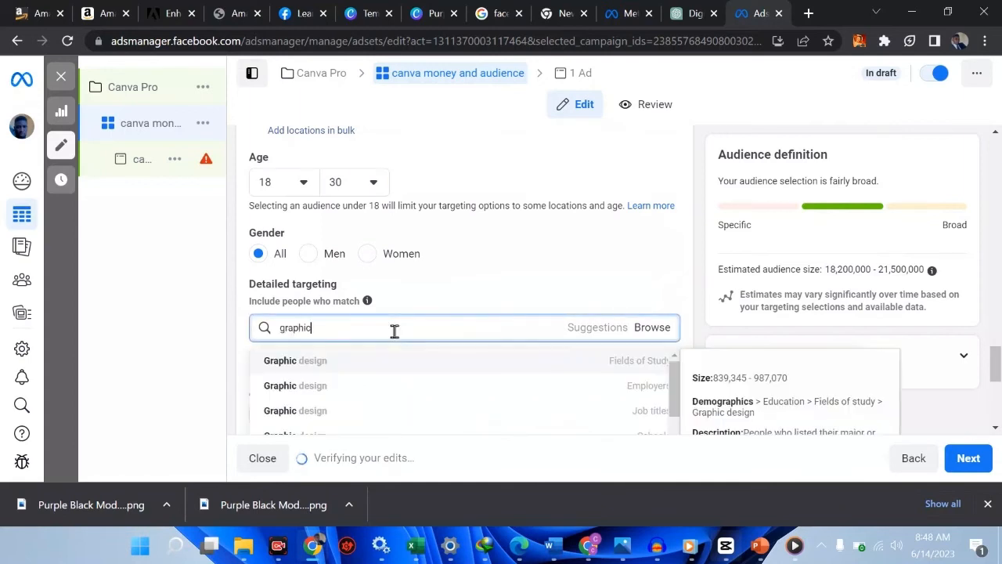
left_click(366, 360)
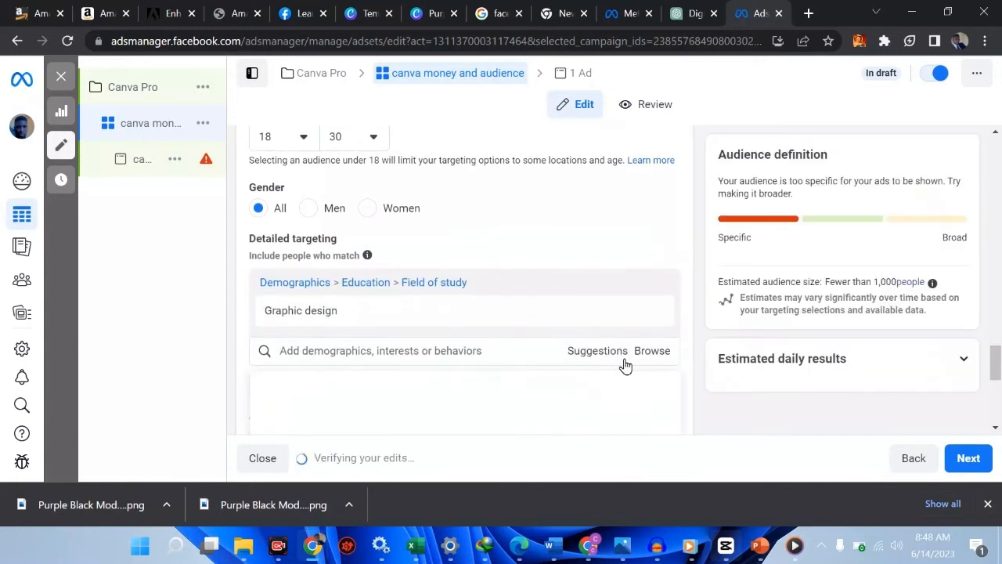
left_click(597, 351)
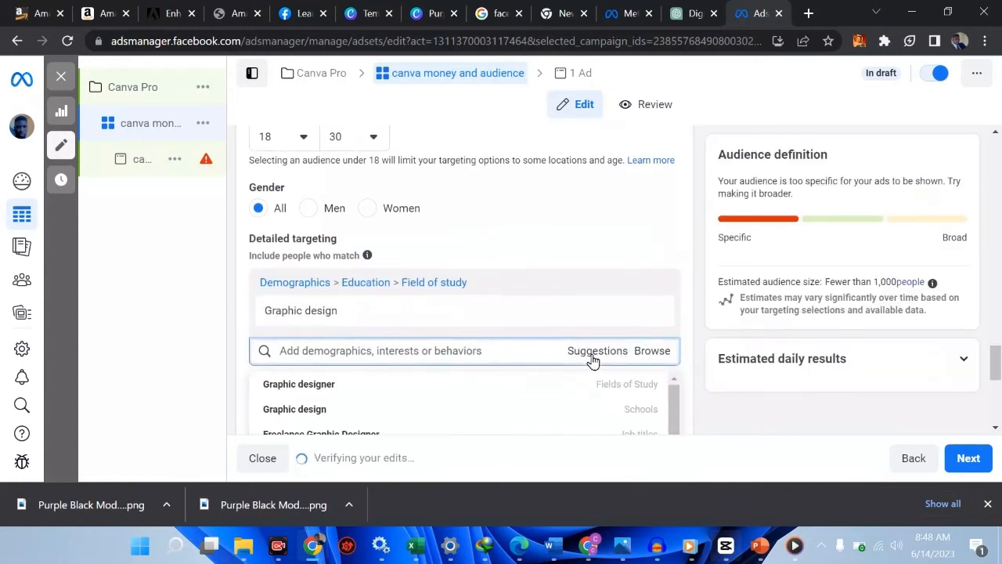
scroll(550, 379, "down", 1)
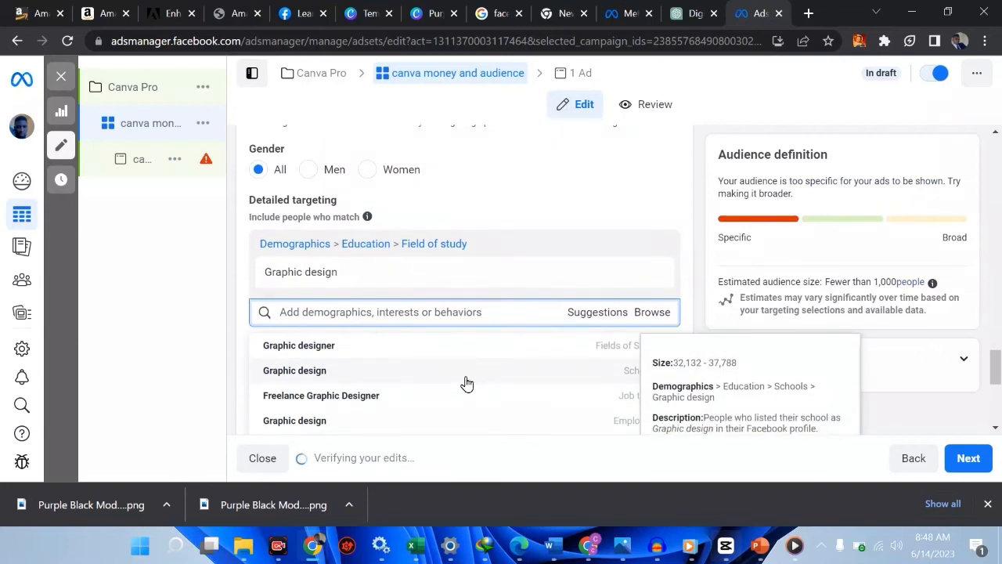
left_click(466, 376)
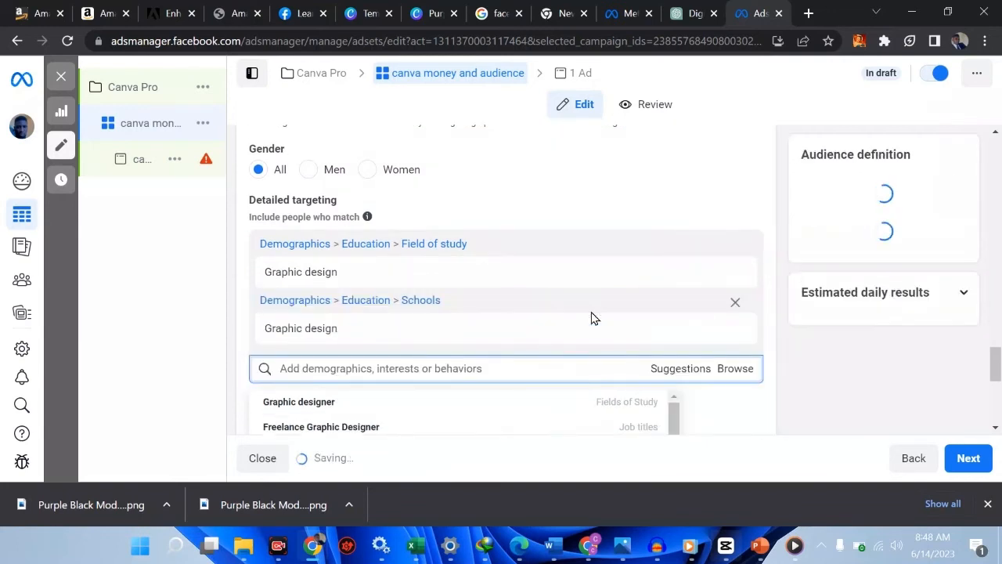
Add Graphic design as a job title target too
scroll(541, 366, "down", 1)
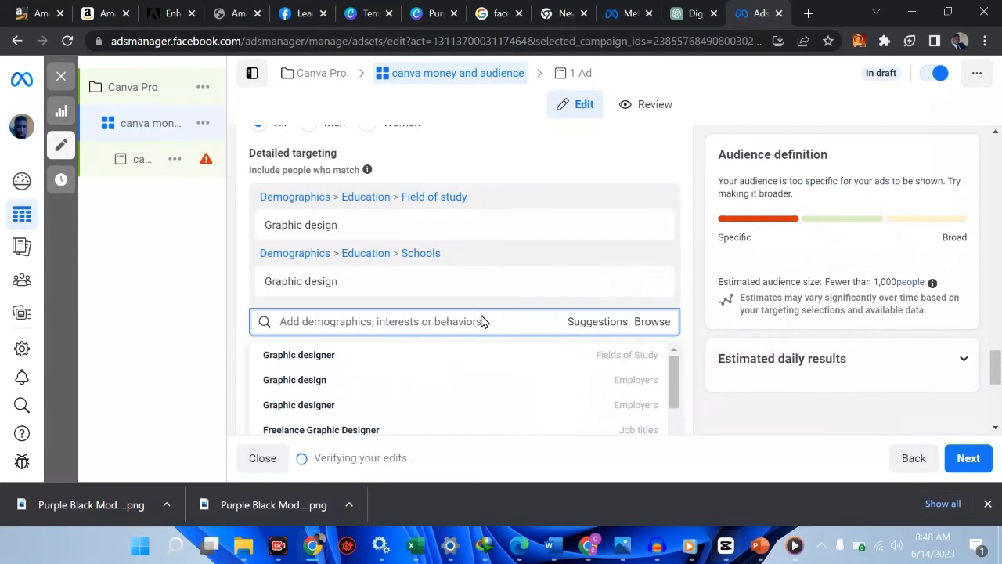
left_click(600, 328)
left_click(600, 329)
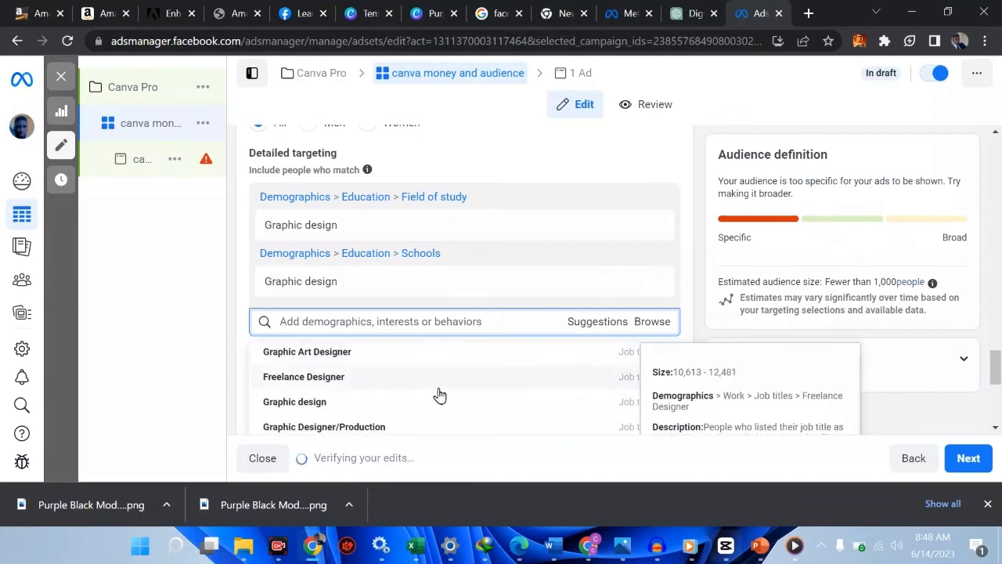
left_click(362, 404)
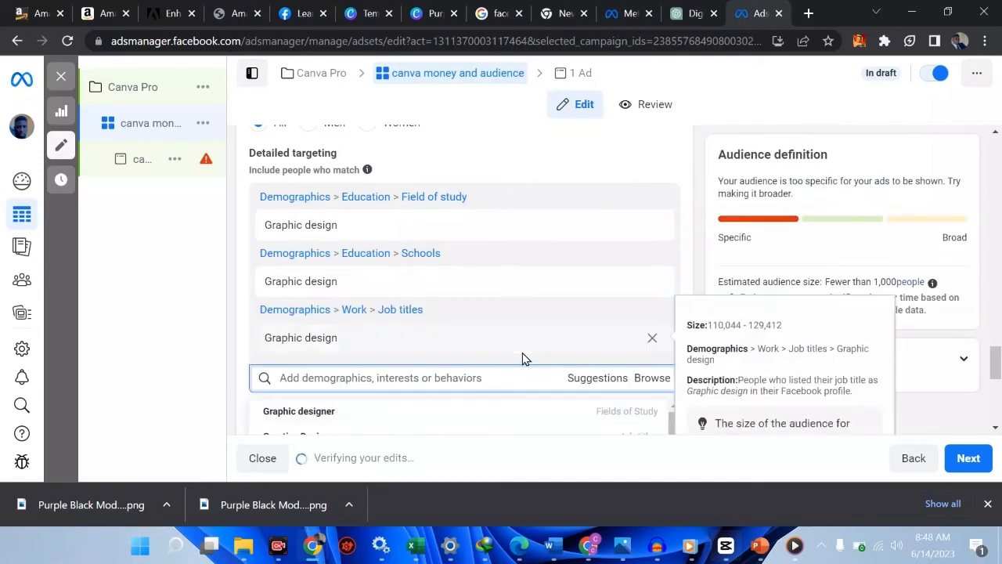
scroll(520, 358, "down", 5)
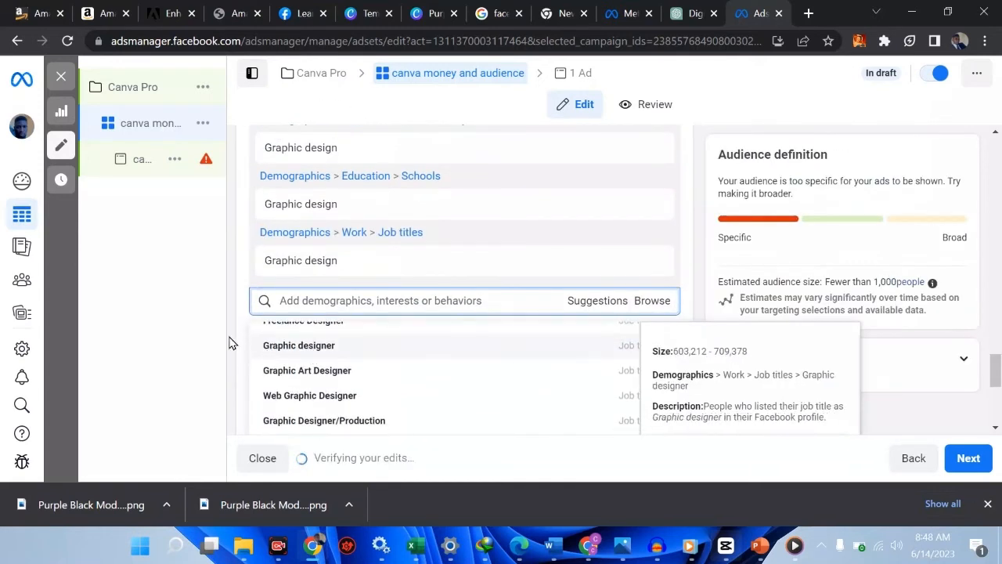
left_click(227, 341)
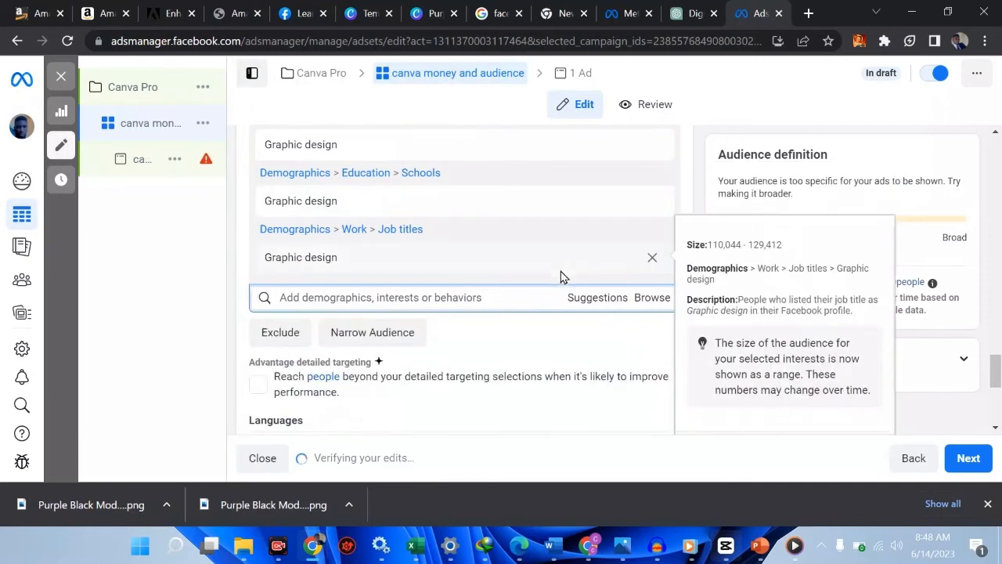
scroll(560, 277, "down", 1)
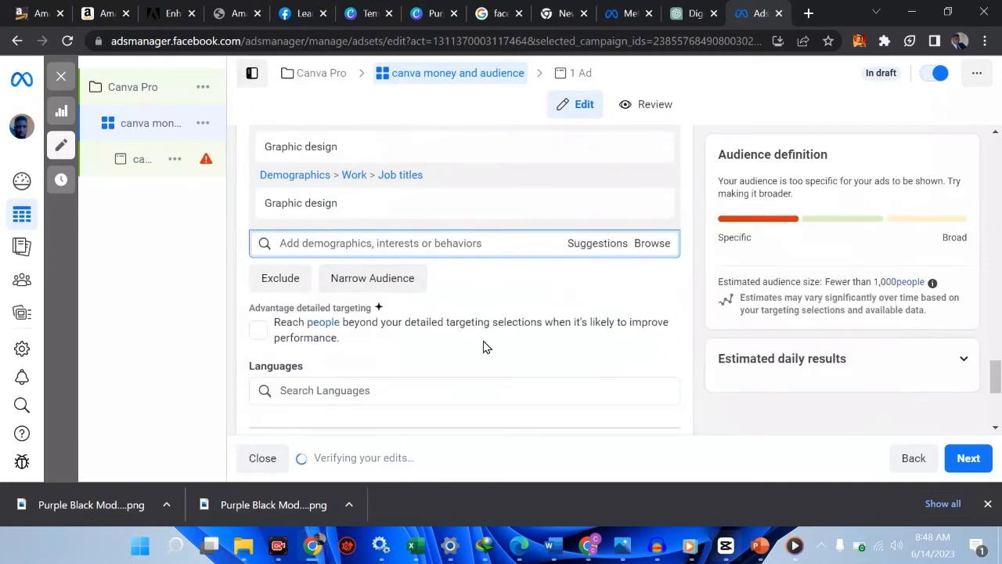
scroll(483, 347, "down", 1)
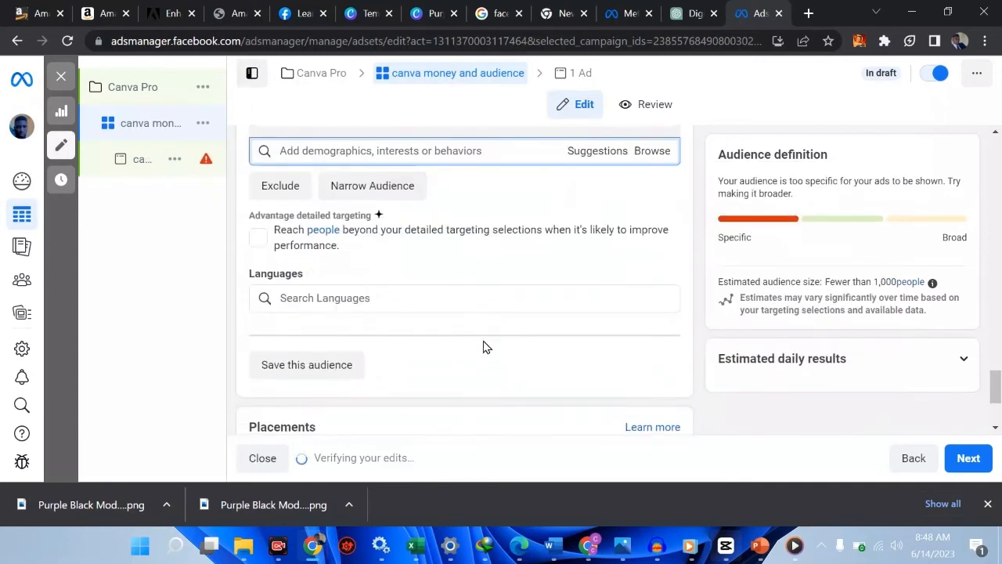
Save the current audience under the name 'canva 2'
left_click(318, 365)
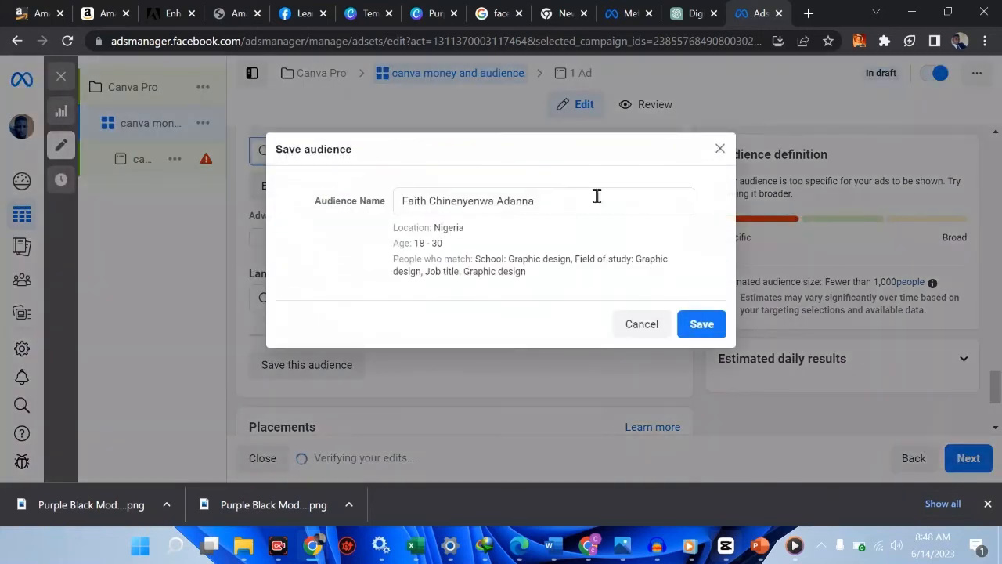
left_click(571, 201)
triple_click(570, 200)
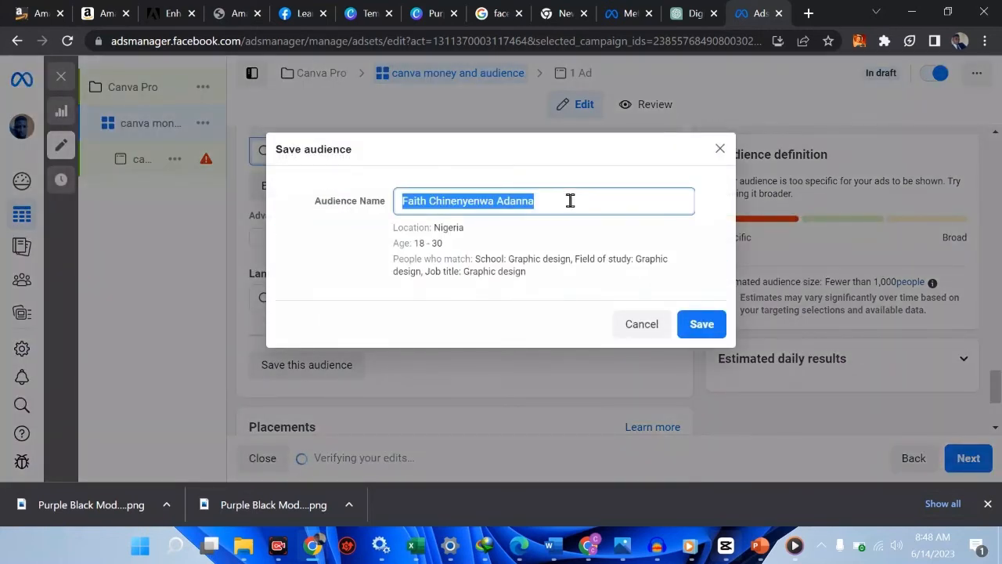
type("canva 2")
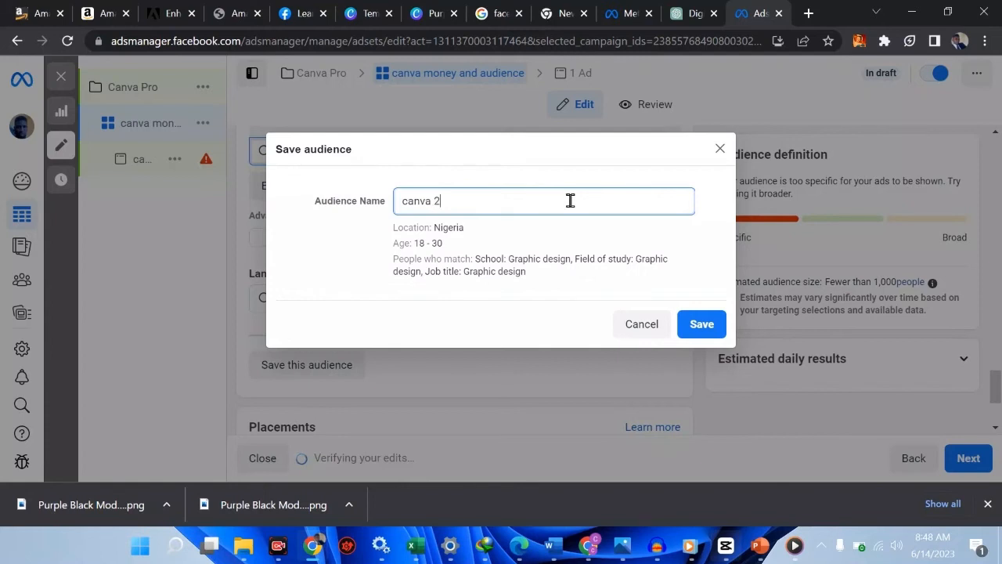
left_click(709, 335)
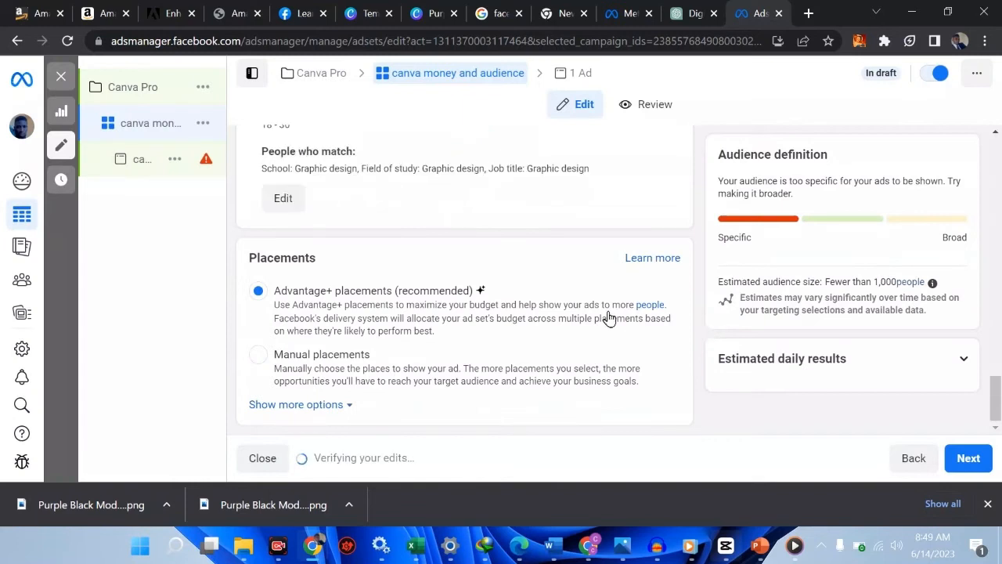
scroll(609, 316, "up", 4)
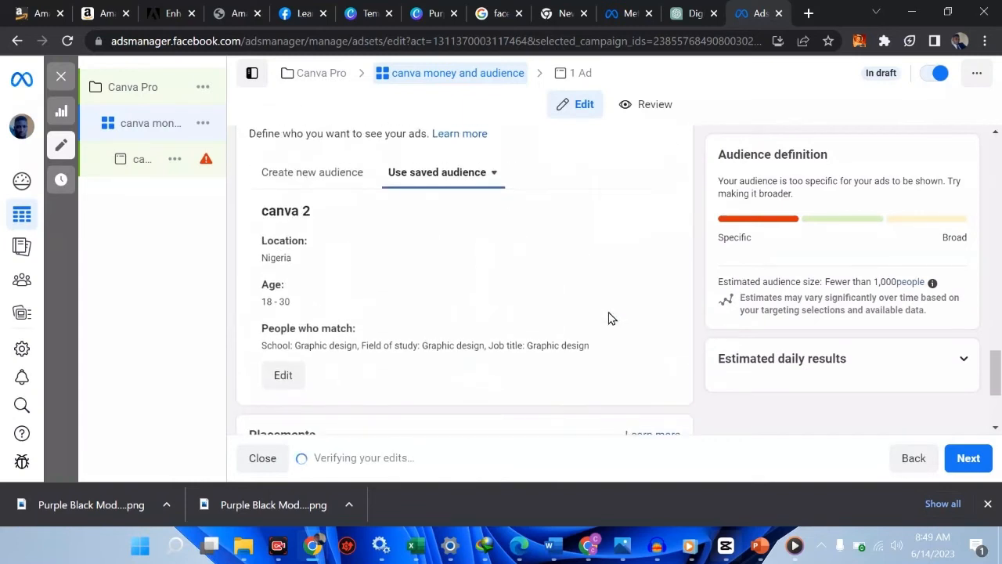
Switch the ad set to the saved 'canva audience' and open it for editing
left_click(495, 287)
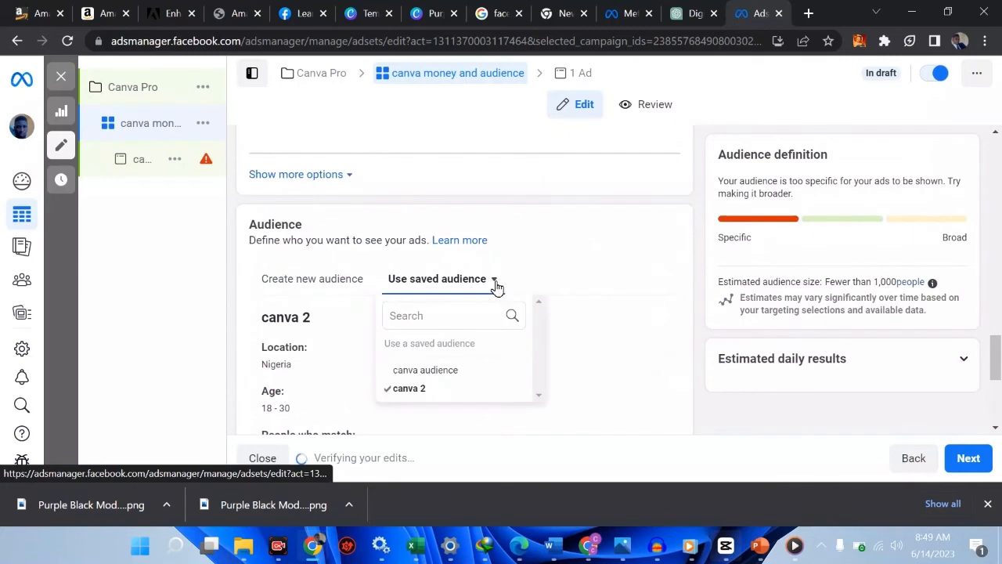
left_click(442, 379)
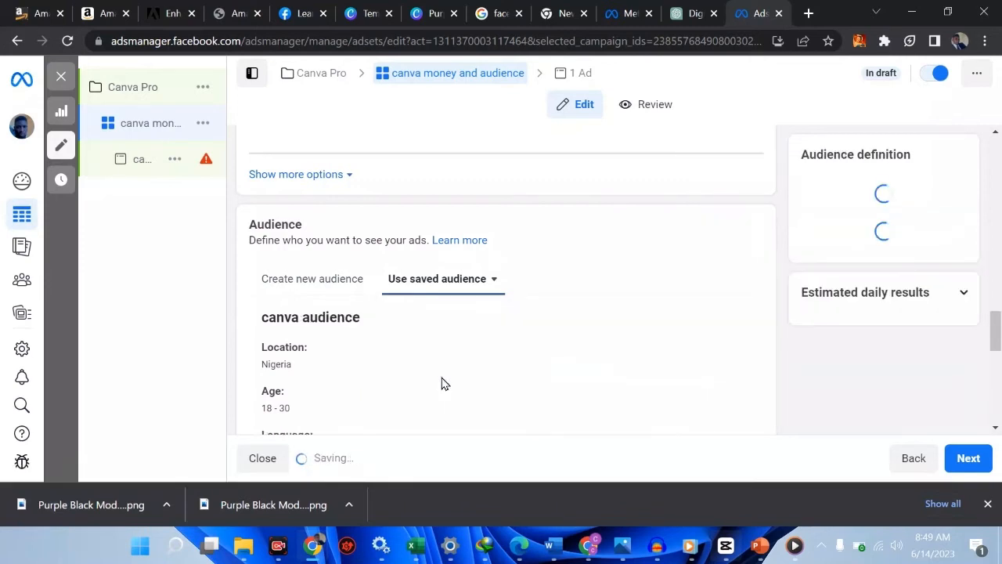
scroll(339, 357, "down", 3)
scroll(339, 358, "down", 3)
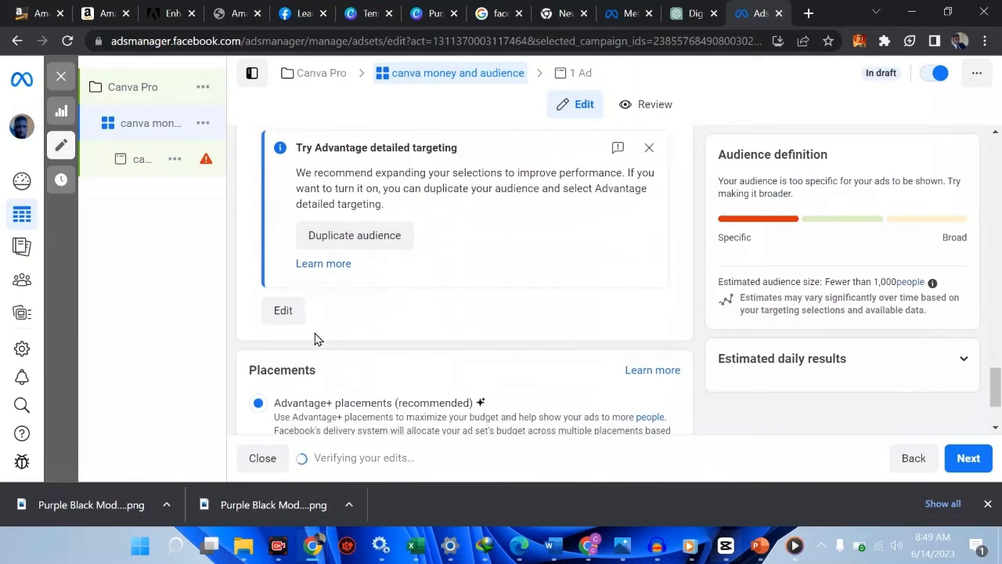
left_click(283, 311)
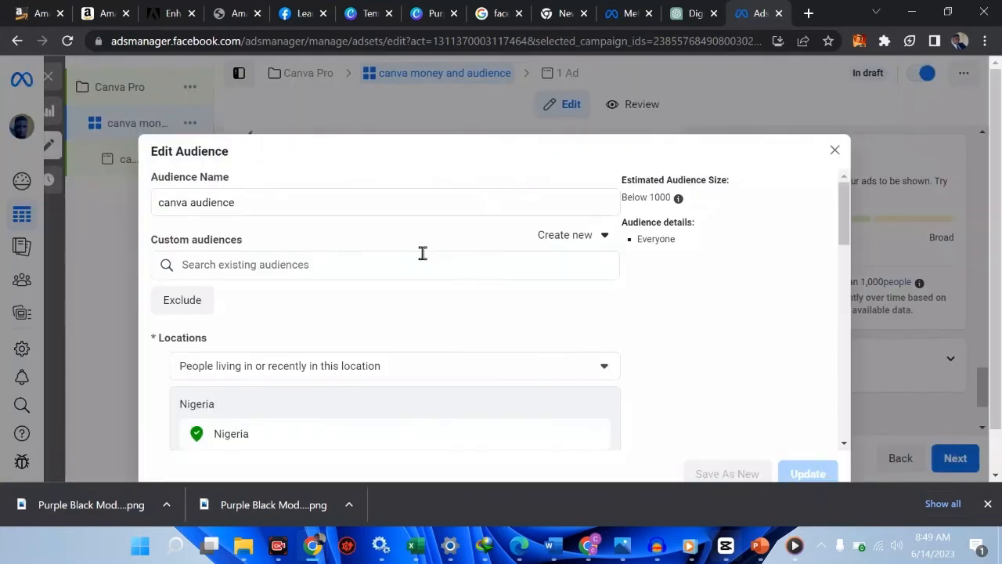
Search 'video ed', add Video editing (movies & television), and update the audience
scroll(392, 254, "down", 2)
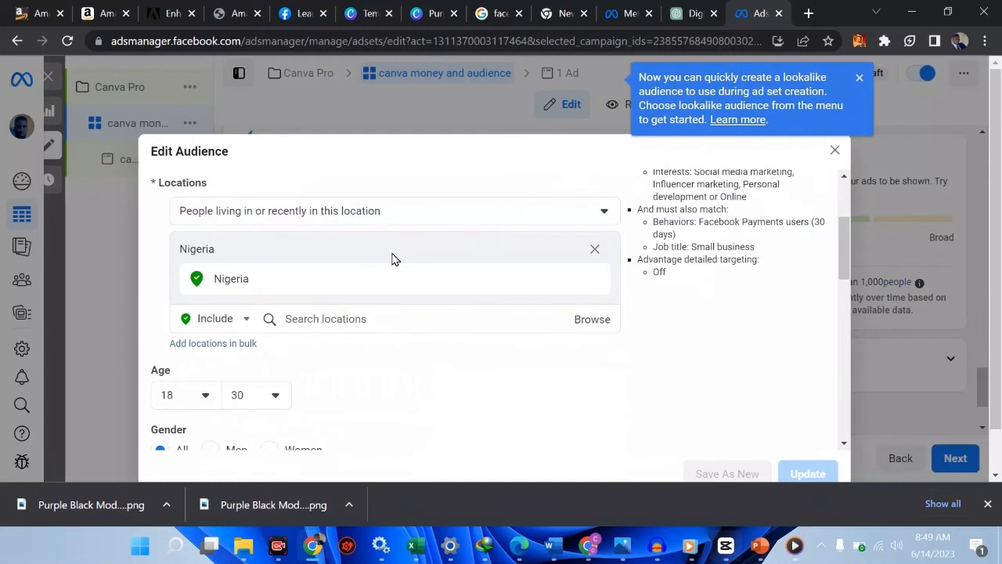
scroll(475, 290, "up", 3)
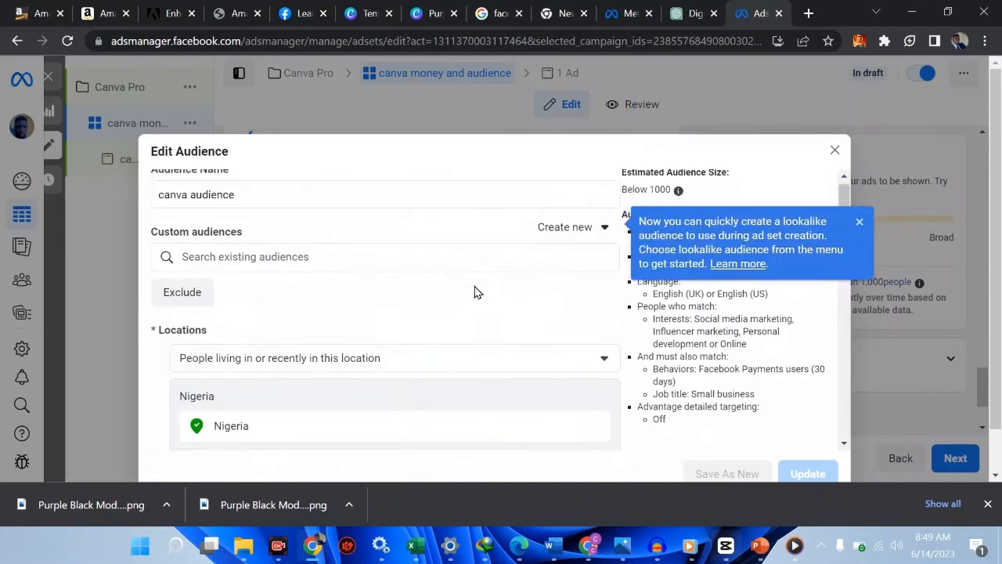
scroll(474, 291, "down", 5)
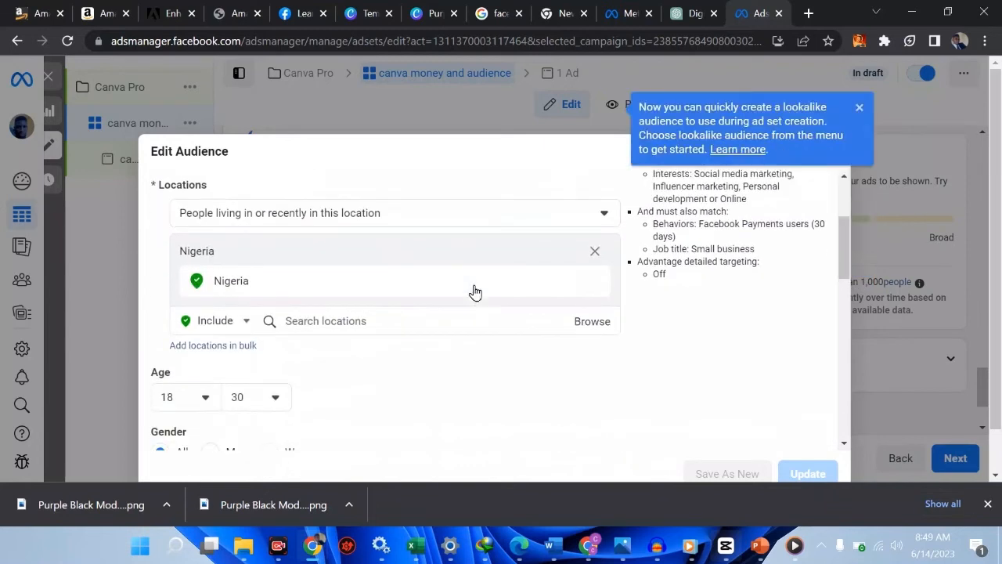
scroll(475, 291, "down", 3)
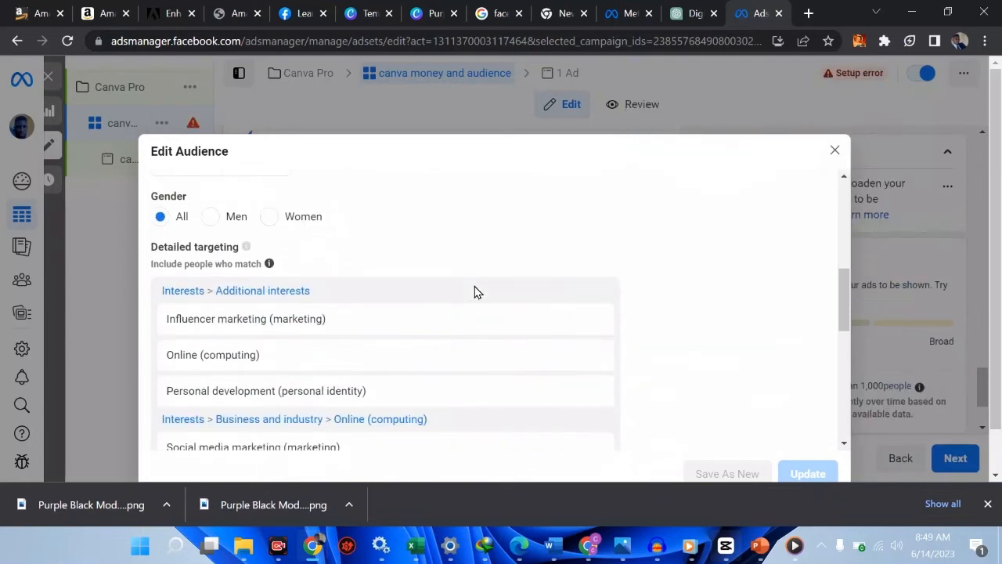
scroll(242, 392, "down", 1)
scroll(242, 389, "up", 2)
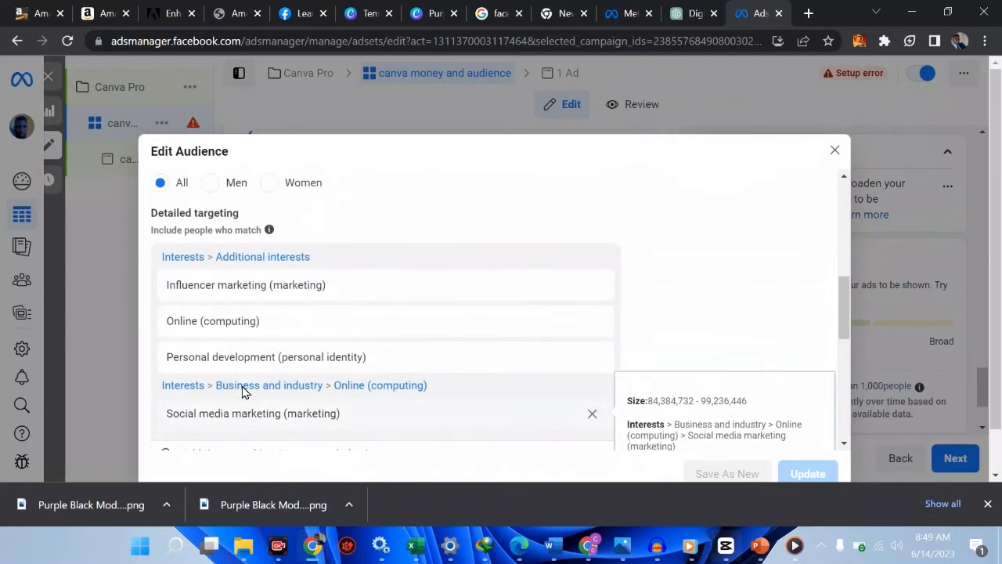
scroll(242, 391, "down", 3)
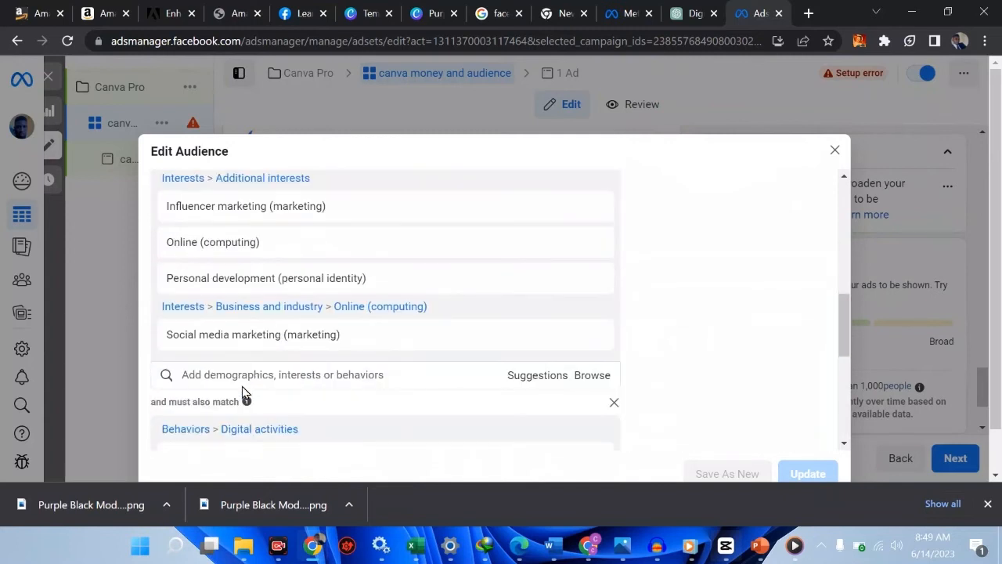
left_click(277, 375)
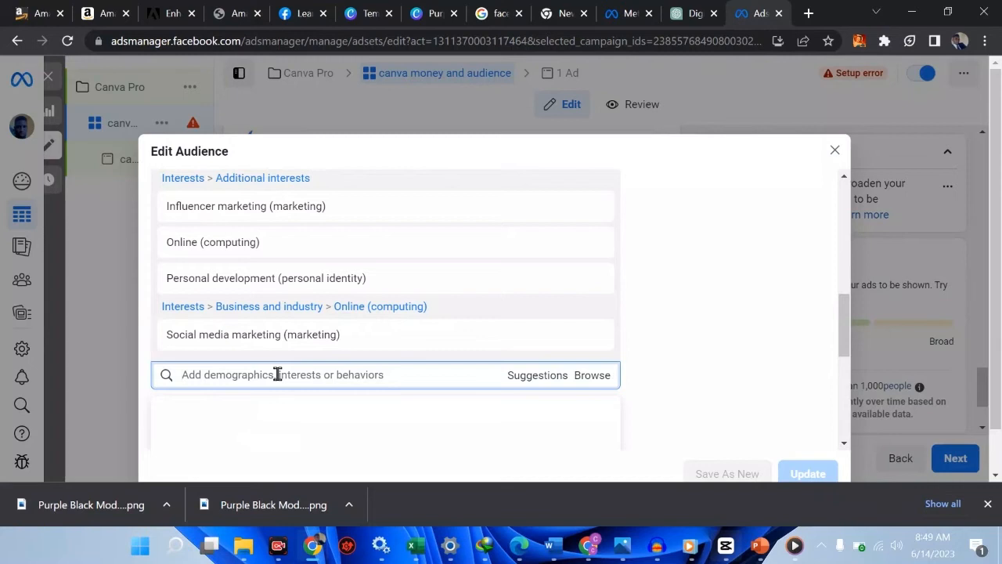
type("ved")
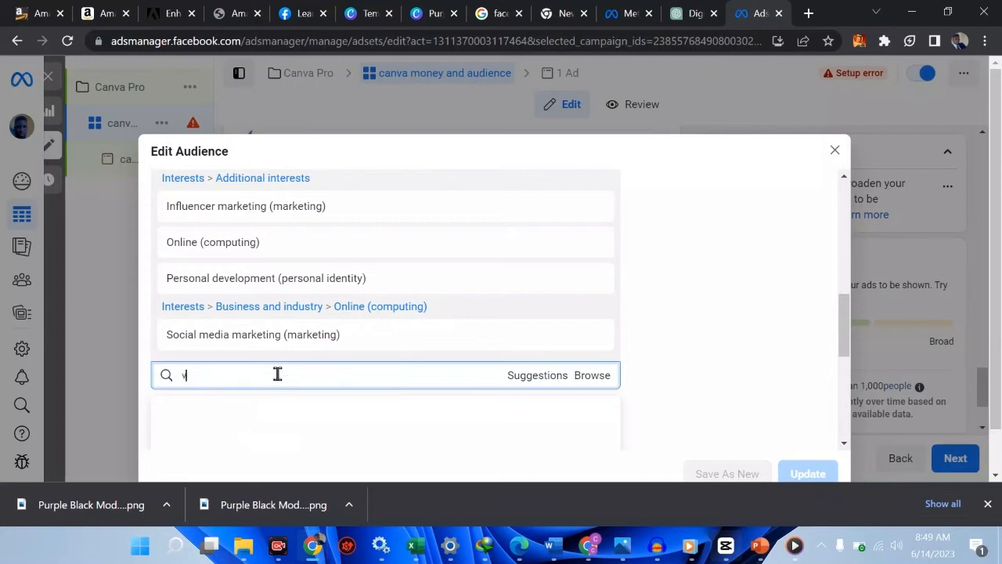
key("BackSpace")
key("BackSpace")
type("ideo")
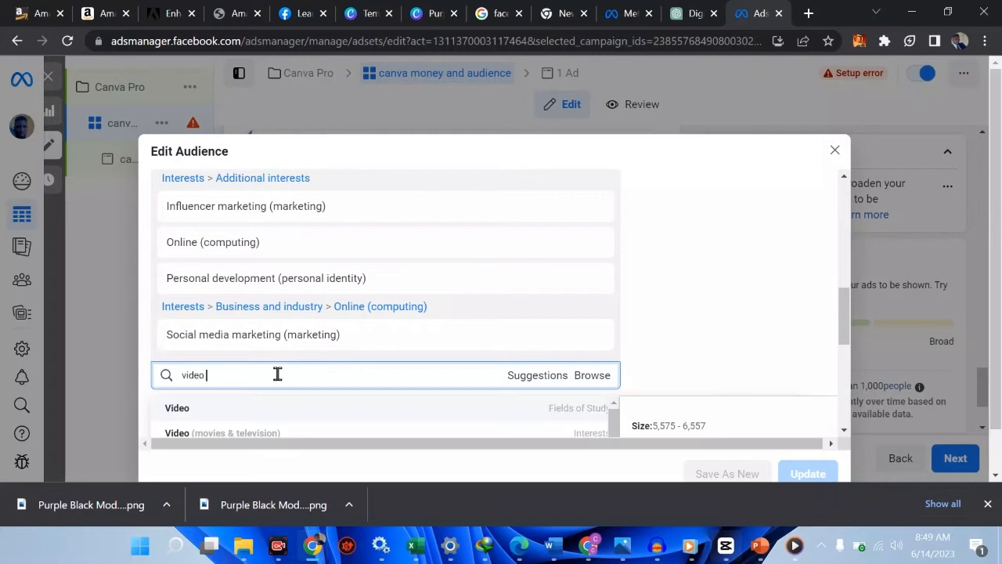
type(" ed")
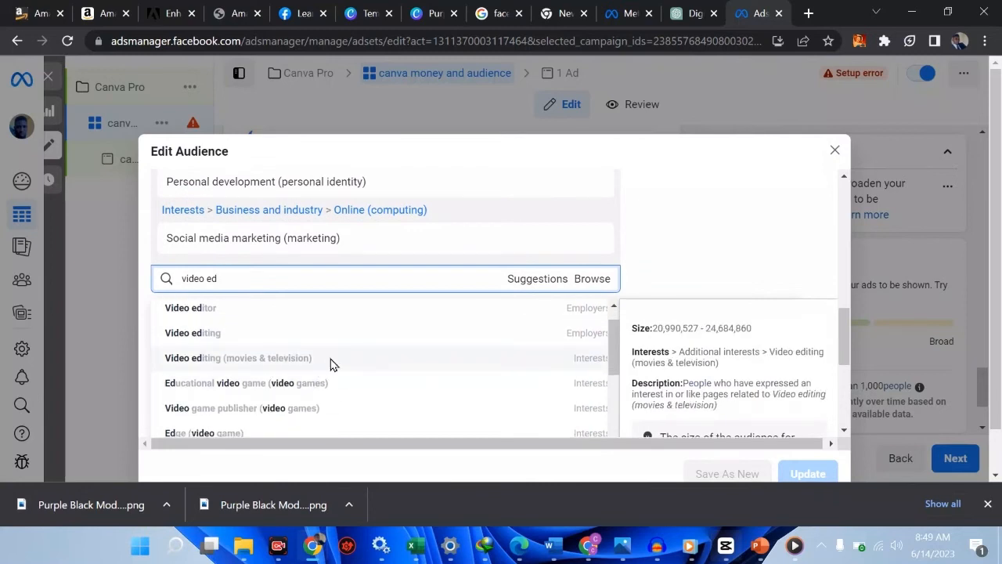
left_click(331, 362)
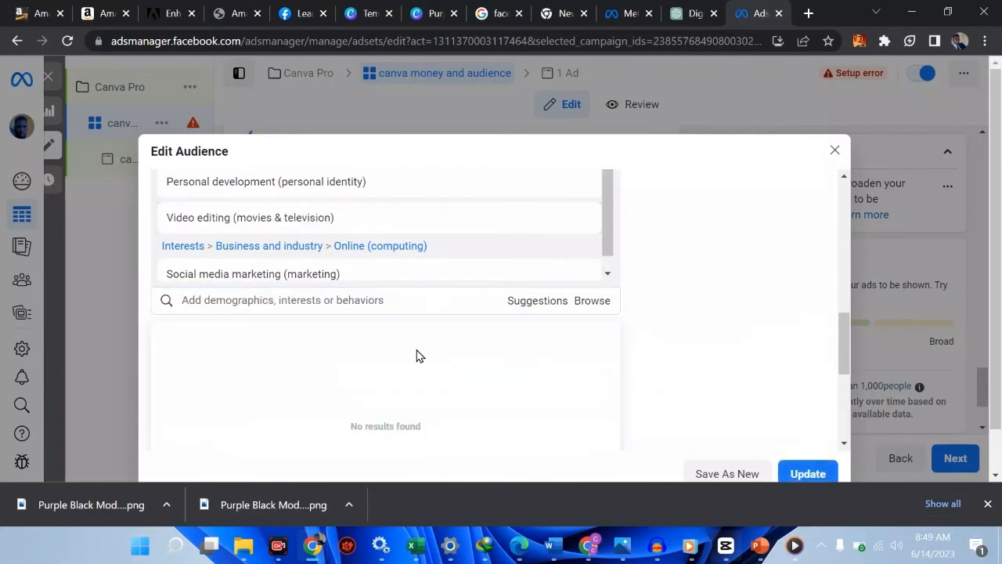
left_click(809, 474)
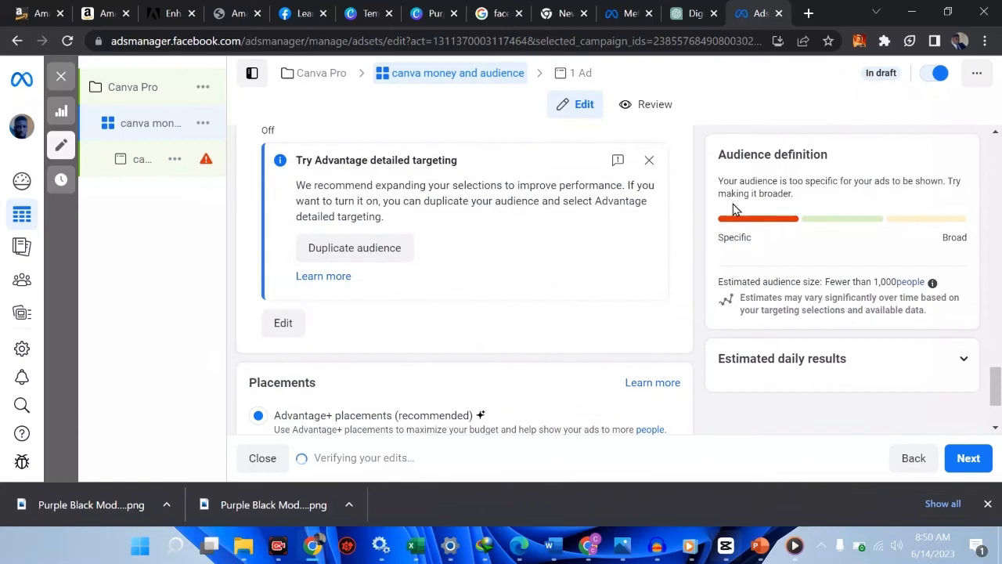
Scroll the ad set panel to review the targeting summary and the audience-too-narrow warning
scroll(801, 284, "down", 2)
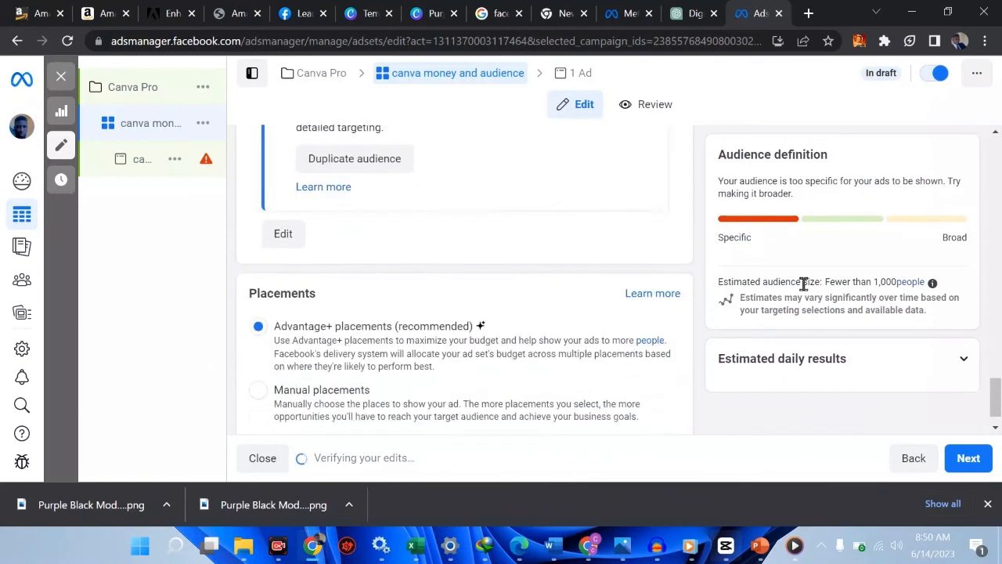
scroll(803, 284, "up", 4)
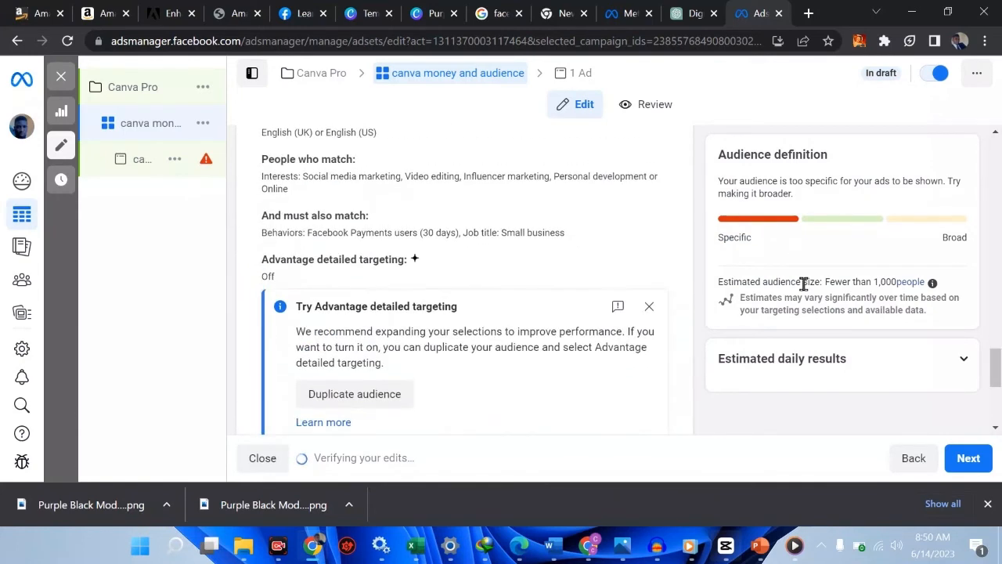
scroll(467, 299, "up", 1)
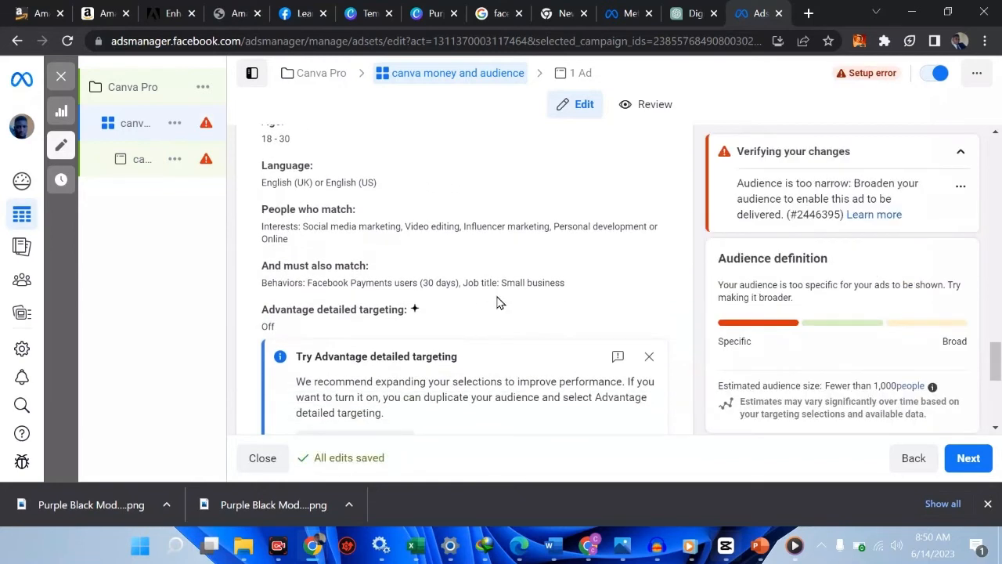
scroll(468, 305, "down", 1)
scroll(469, 305, "down", 2)
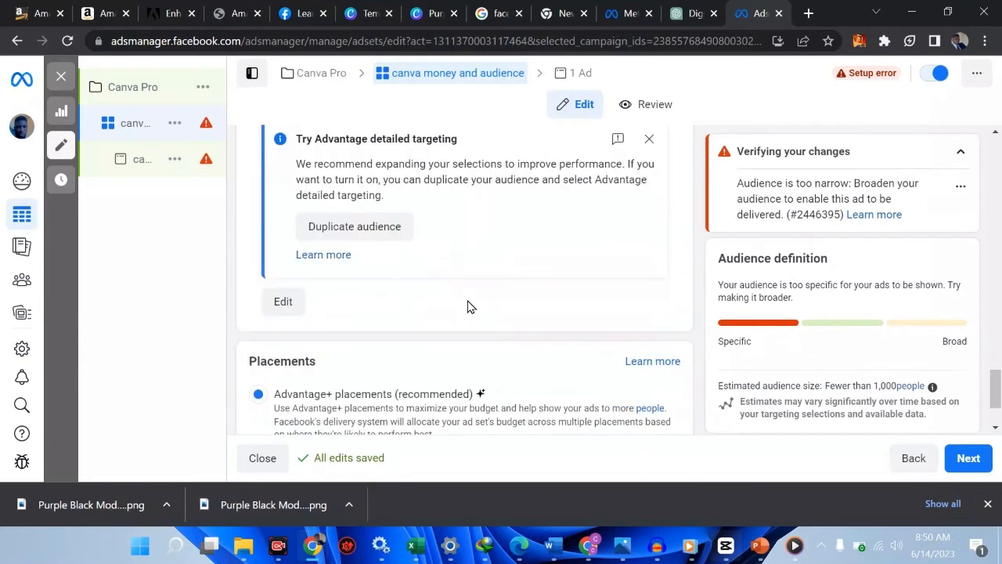
scroll(468, 305, "up", 1)
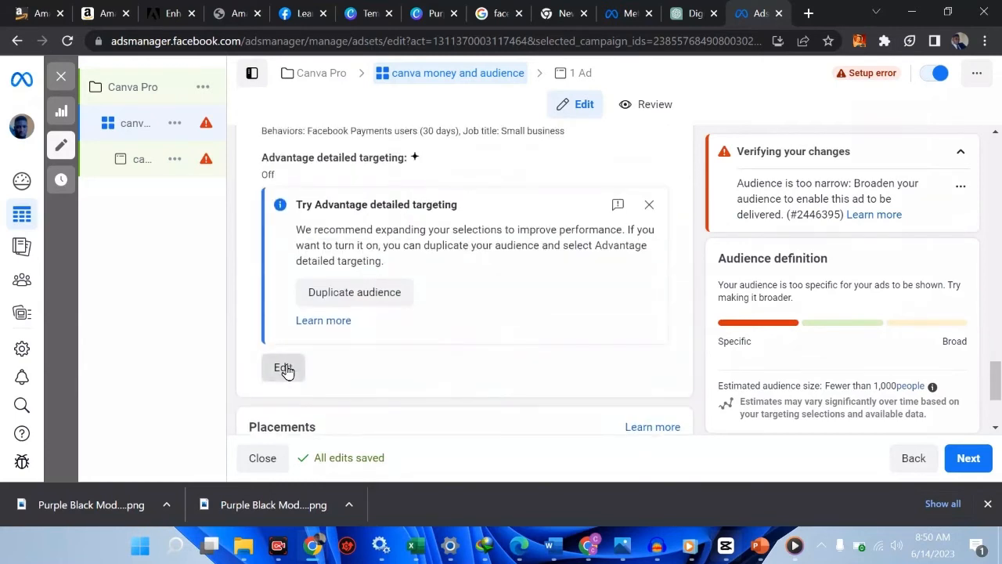
Delete the 'and must also match' behaviour and job-title group from the canva audience and save it
left_click(284, 367)
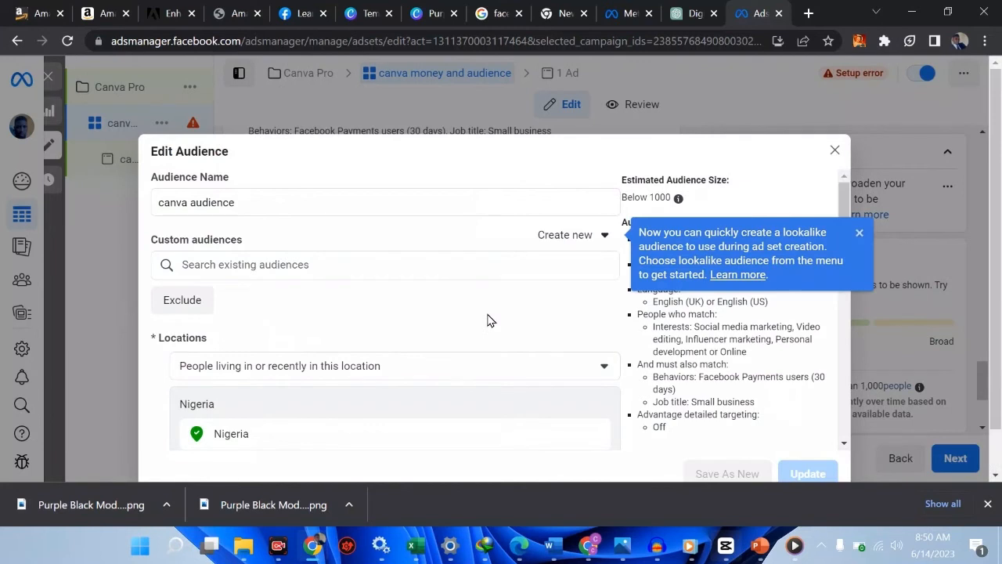
scroll(487, 320, "down", 5)
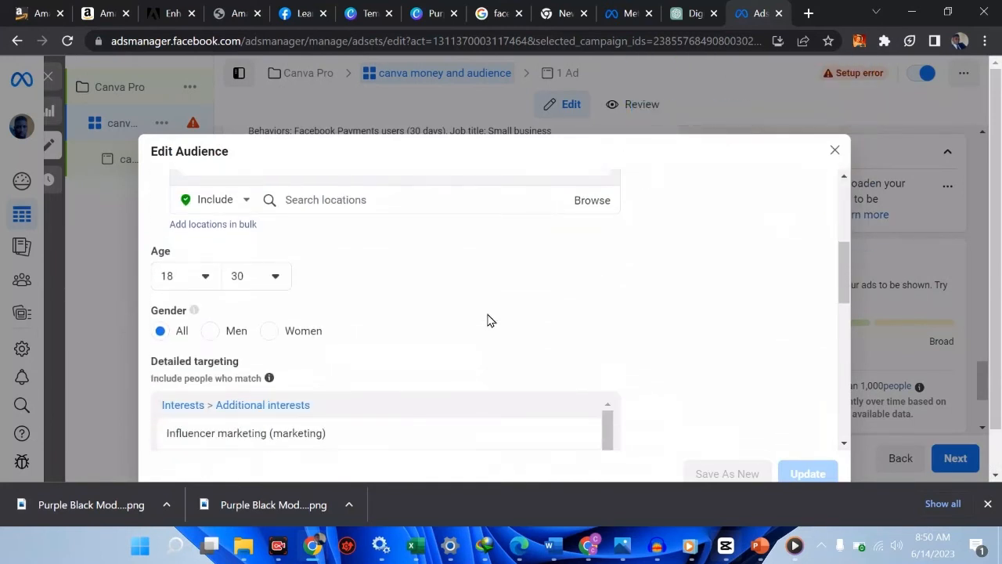
scroll(450, 315, "down", 4)
mouse_move(403, 295)
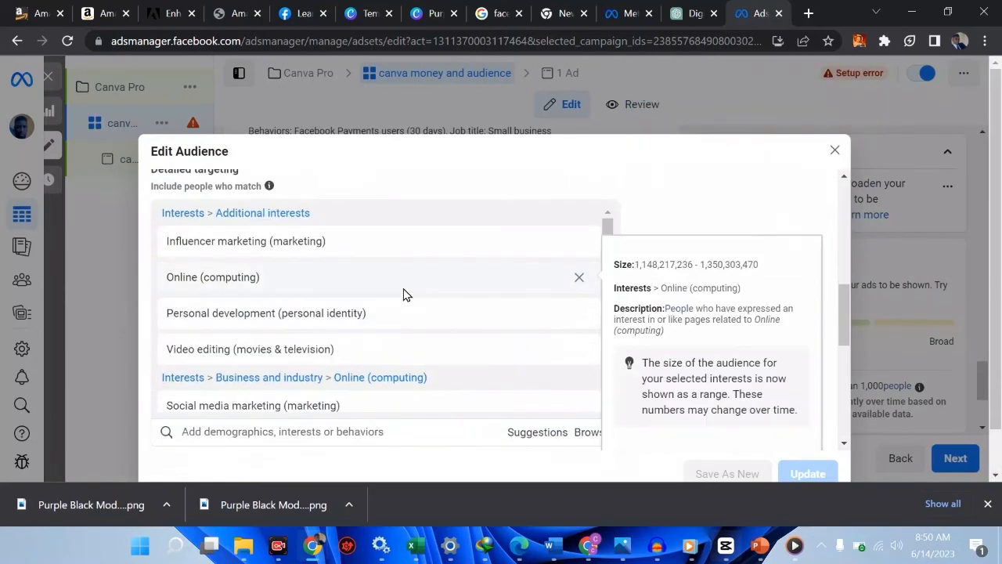
scroll(403, 294, "down", 1)
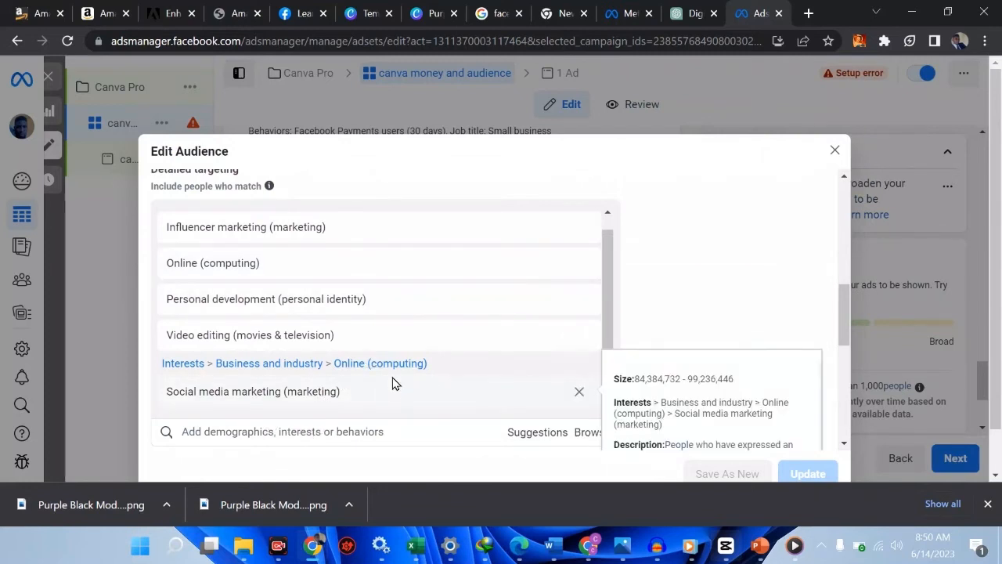
scroll(391, 384, "down", 2)
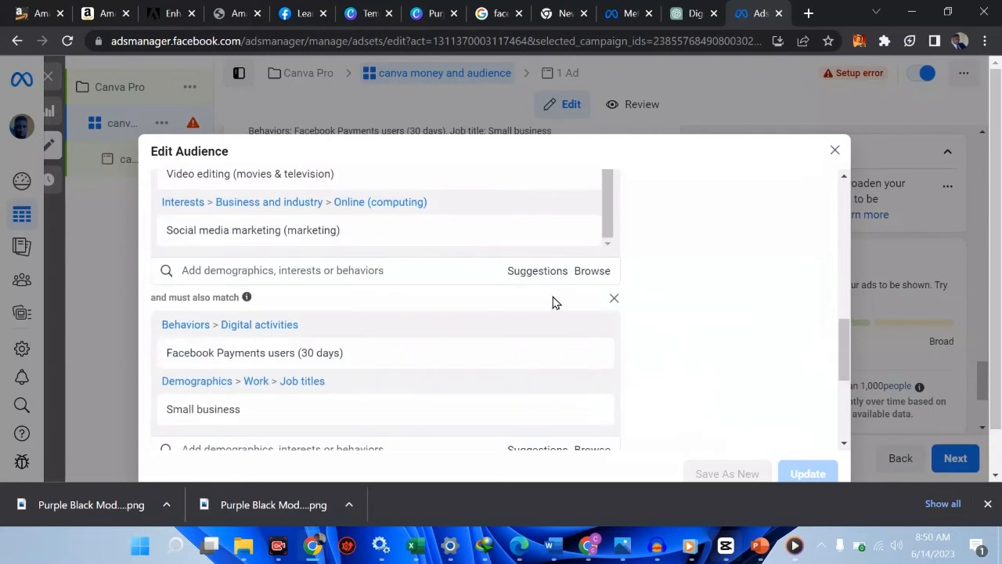
left_click(615, 301)
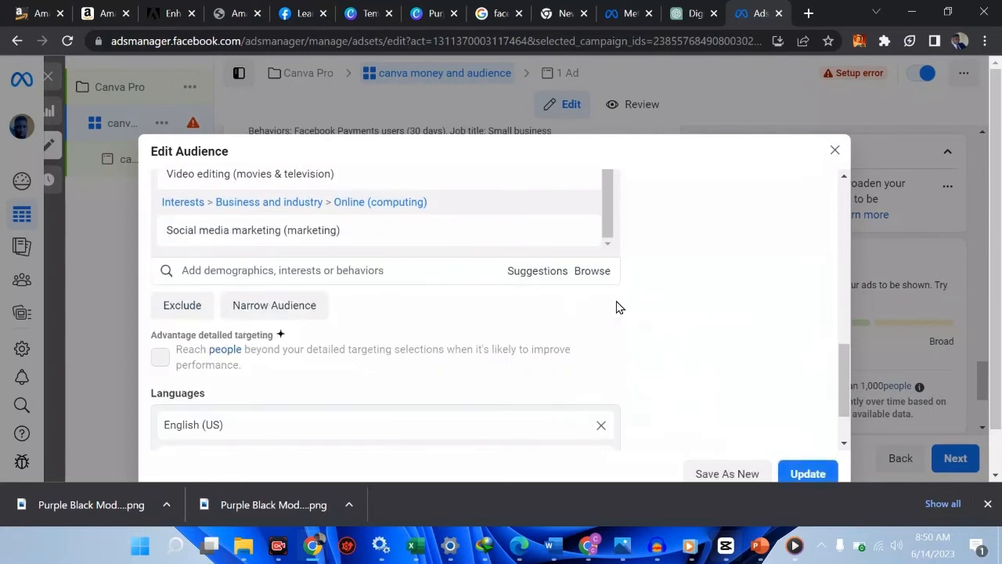
left_click(806, 474)
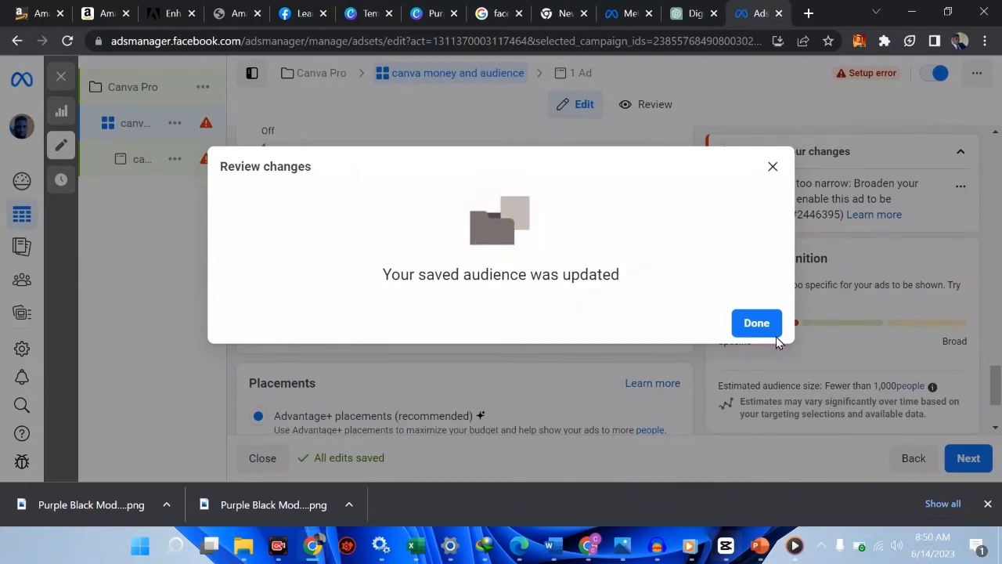
left_click(756, 320)
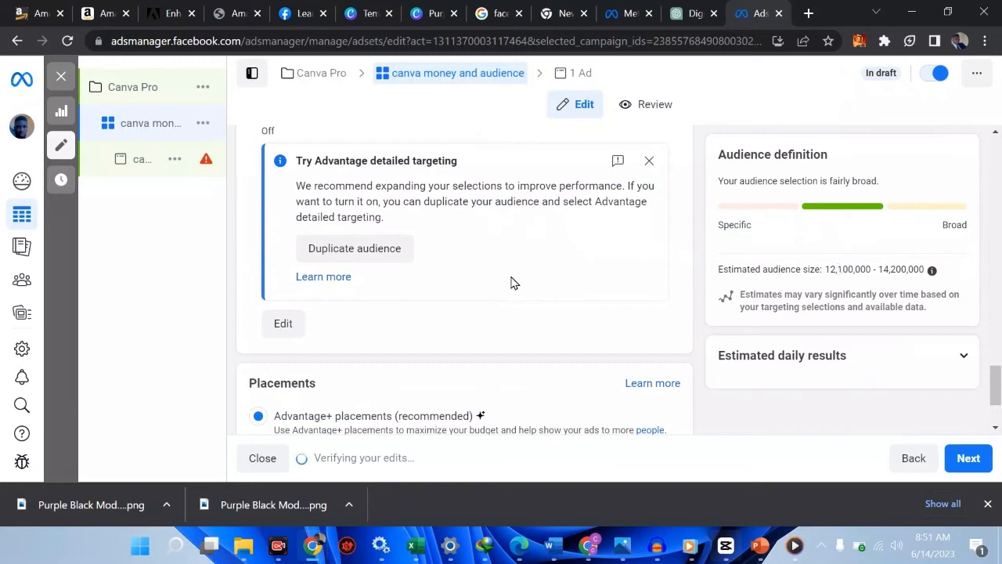
scroll(475, 280, "up", 3)
scroll(475, 279, "up", 2)
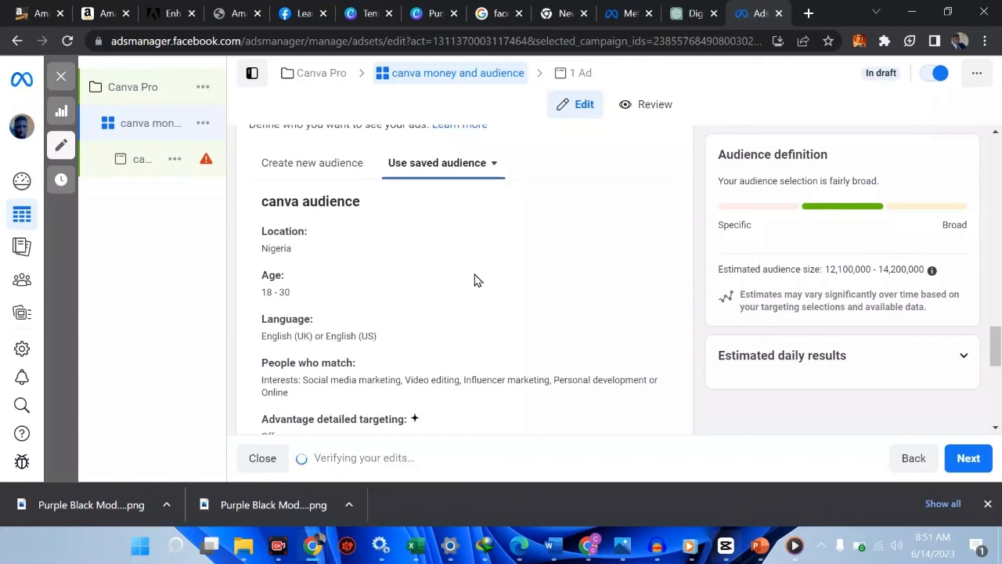
scroll(475, 279, "down", 1)
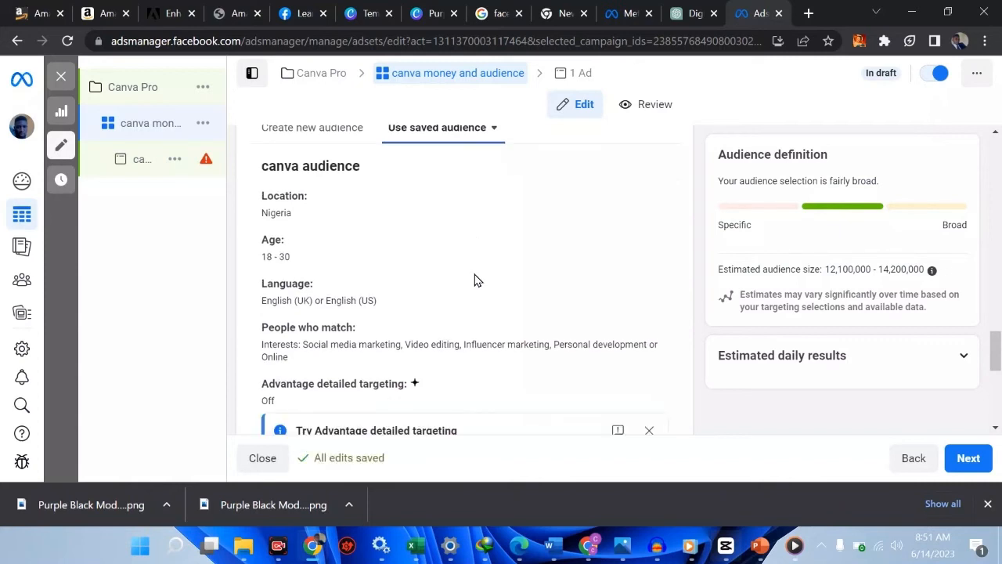
scroll(475, 279, "down", 1)
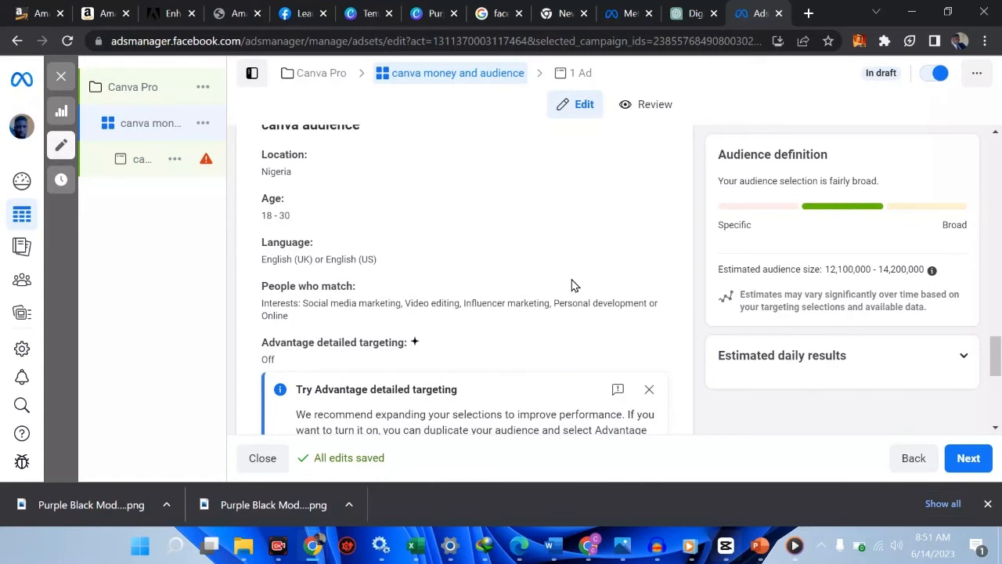
scroll(572, 285, "down", 2)
scroll(571, 285, "down", 3)
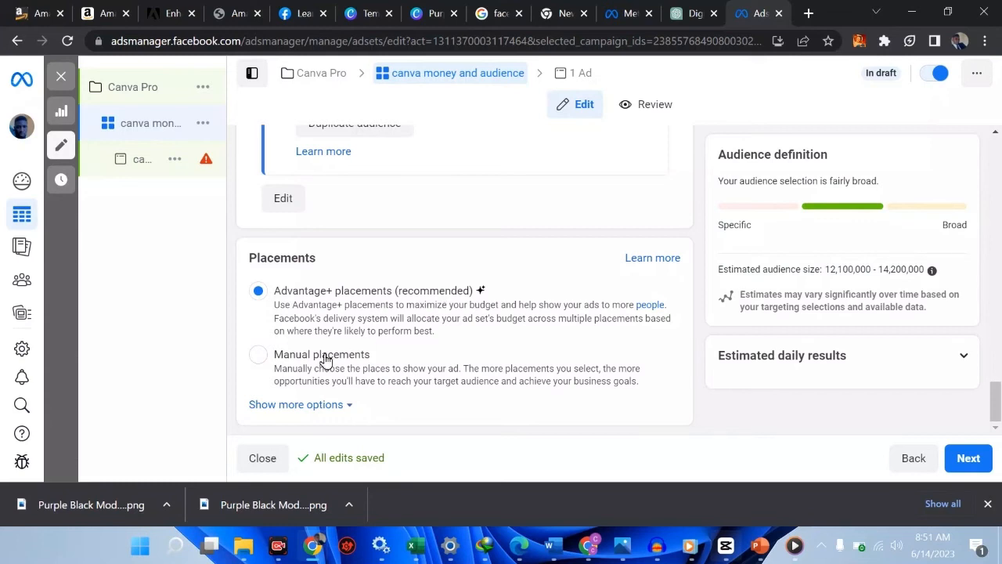
Switch to manual placements, turn off Instagram and keep Audience Network excluded
left_click(265, 361)
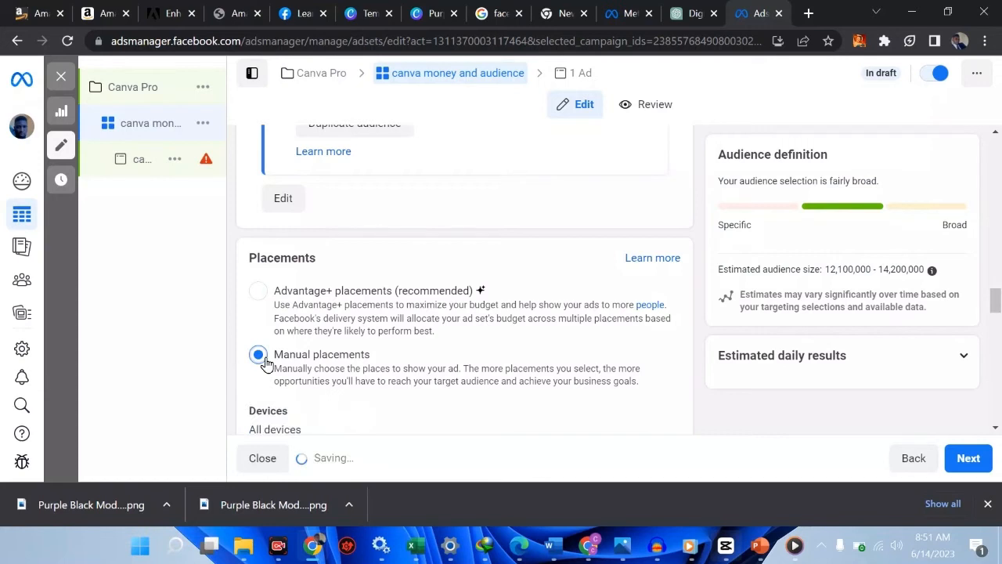
scroll(428, 321, "down", 2)
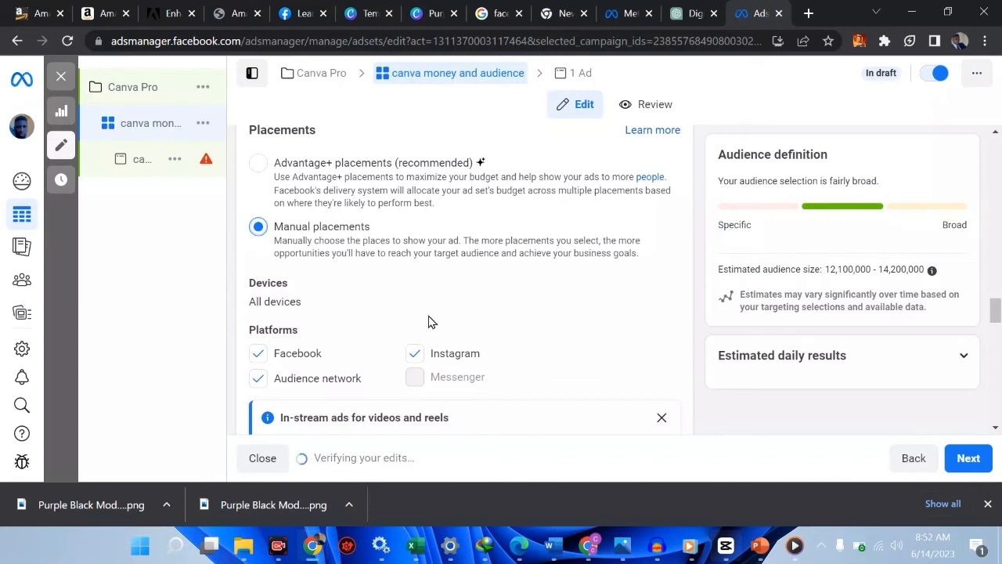
left_click(415, 356)
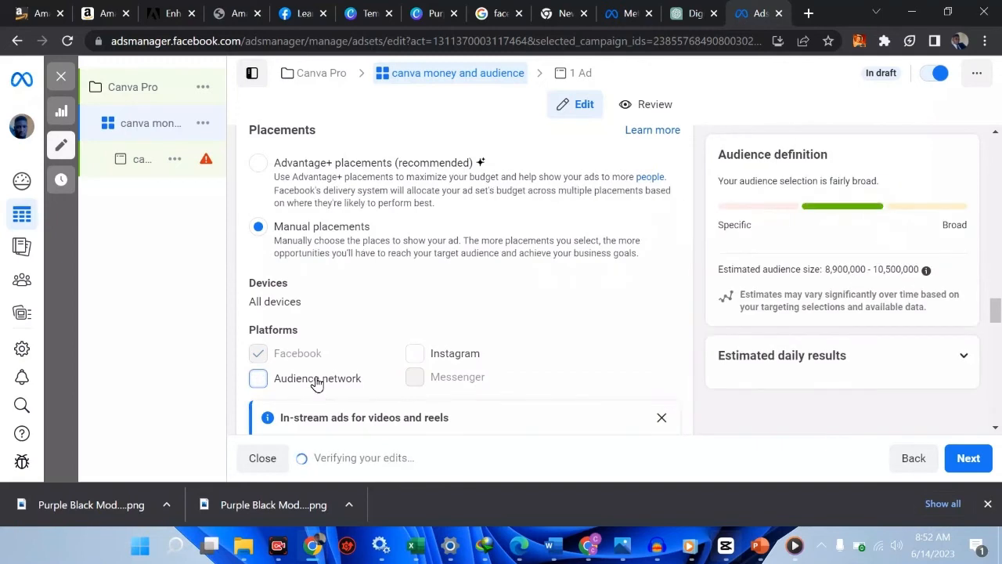
left_click(258, 379)
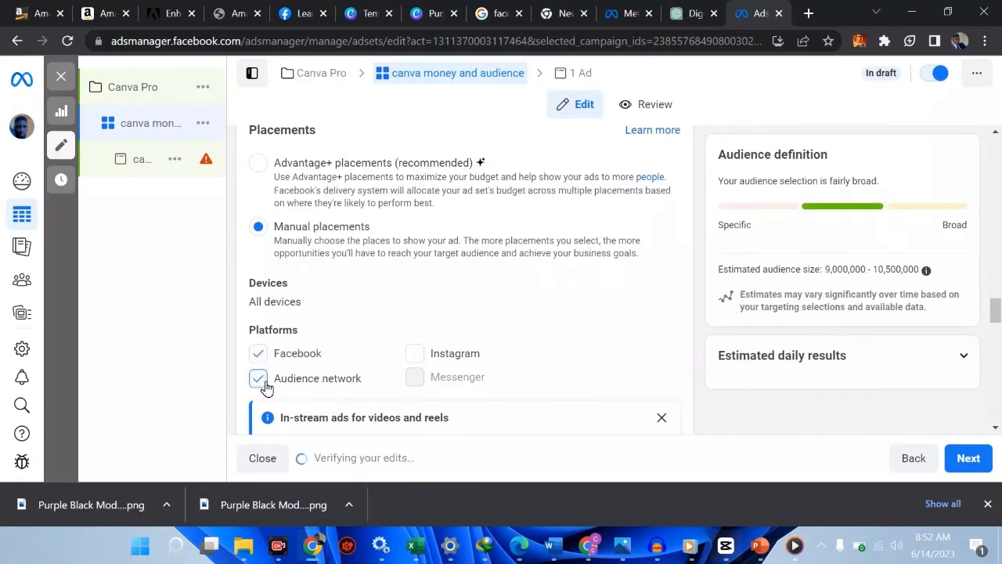
left_click(261, 380)
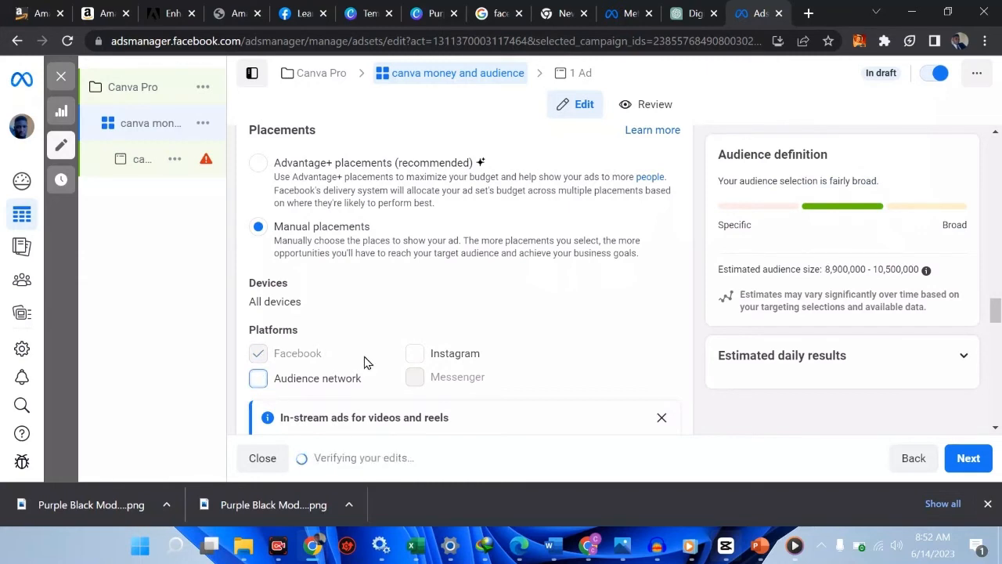
scroll(364, 362, "down", 3)
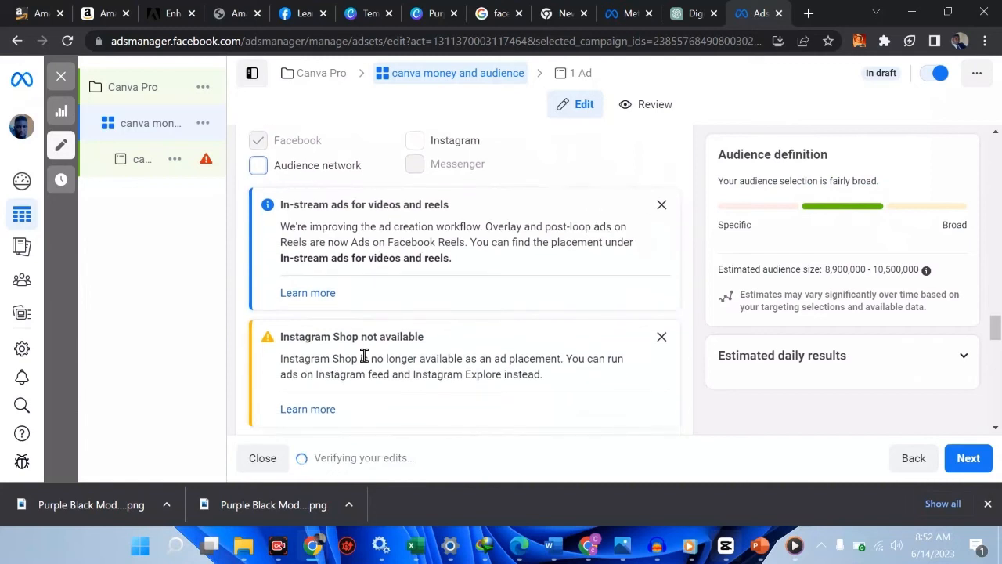
scroll(364, 356, "up", 3)
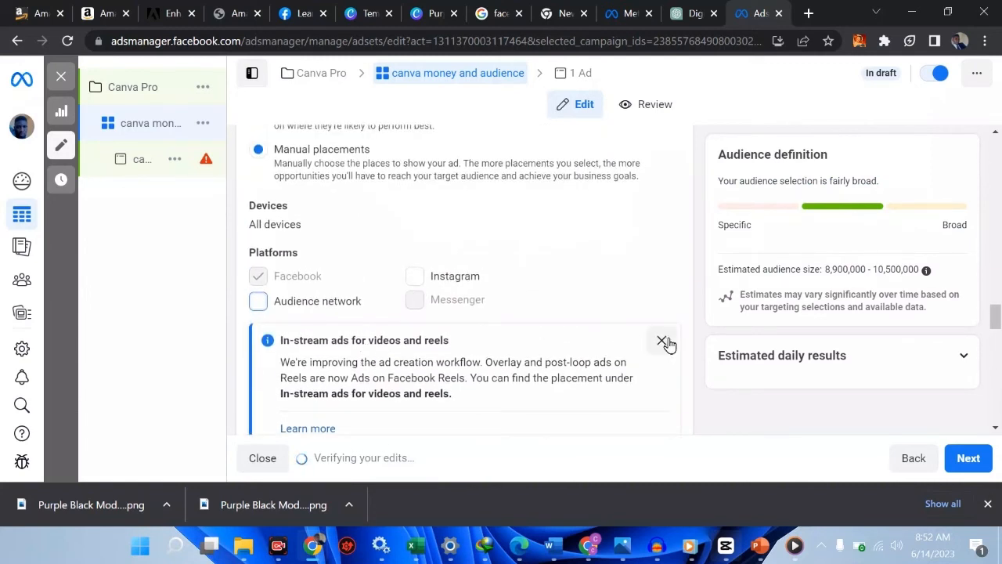
left_click(663, 342)
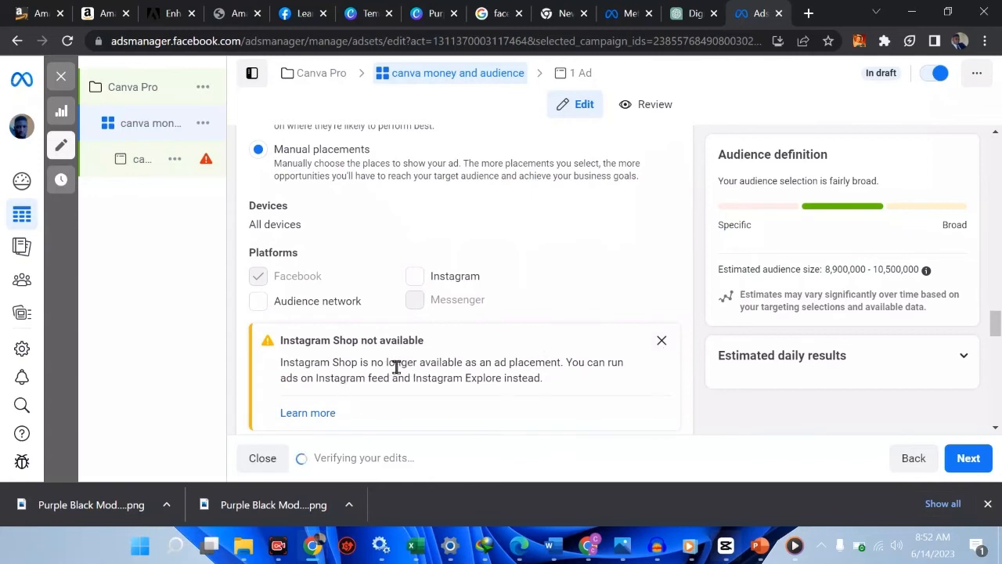
Remove Facebook Marketplace and all Stories and Reels placements
scroll(397, 368, "down", 2)
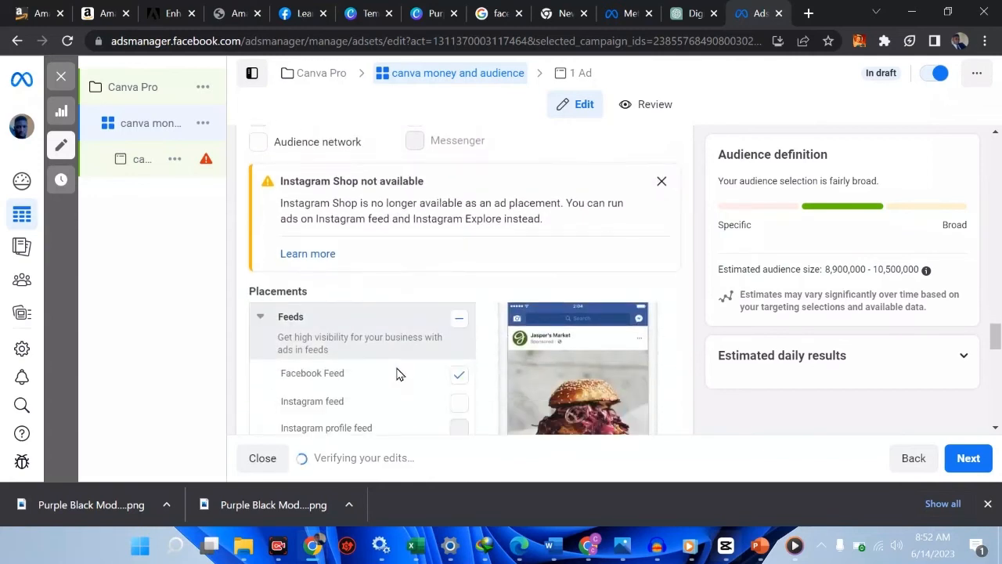
scroll(397, 374, "down", 2)
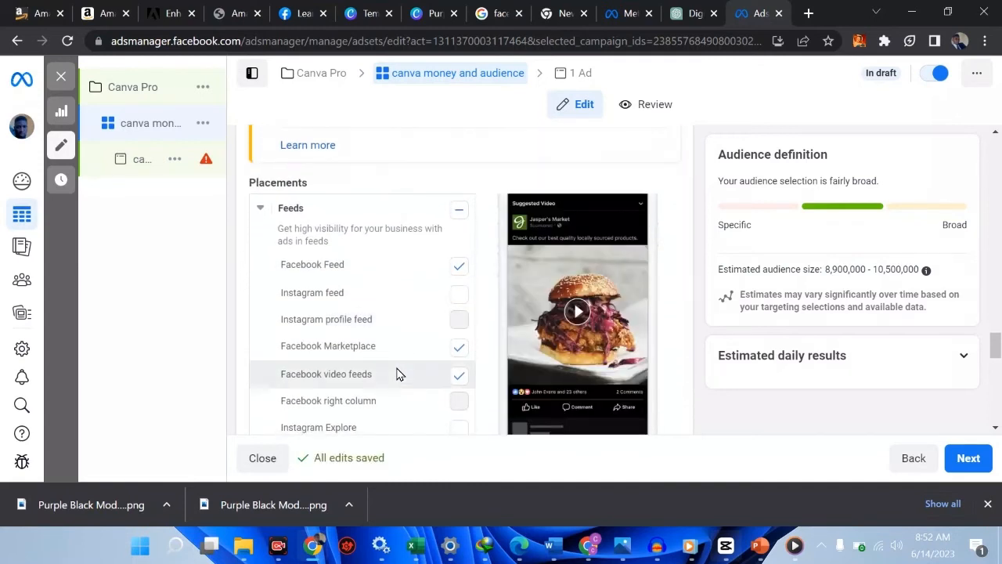
scroll(397, 374, "up", 1)
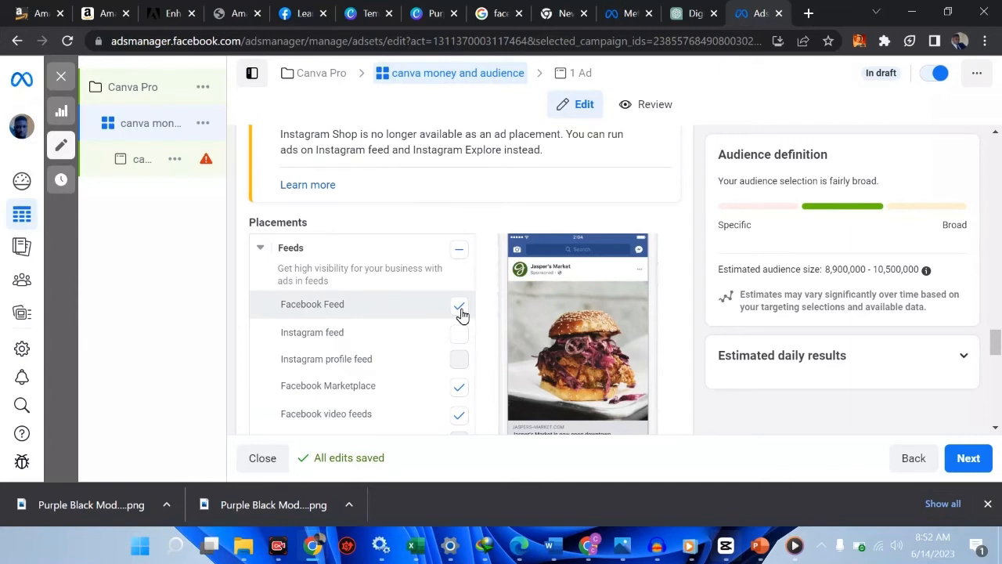
scroll(432, 375, "down", 1)
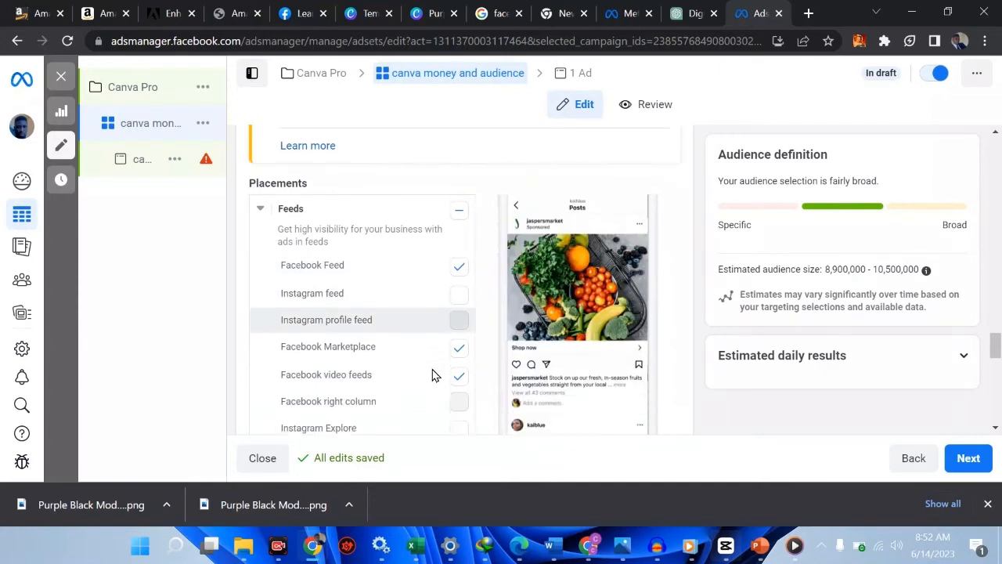
left_click(459, 345)
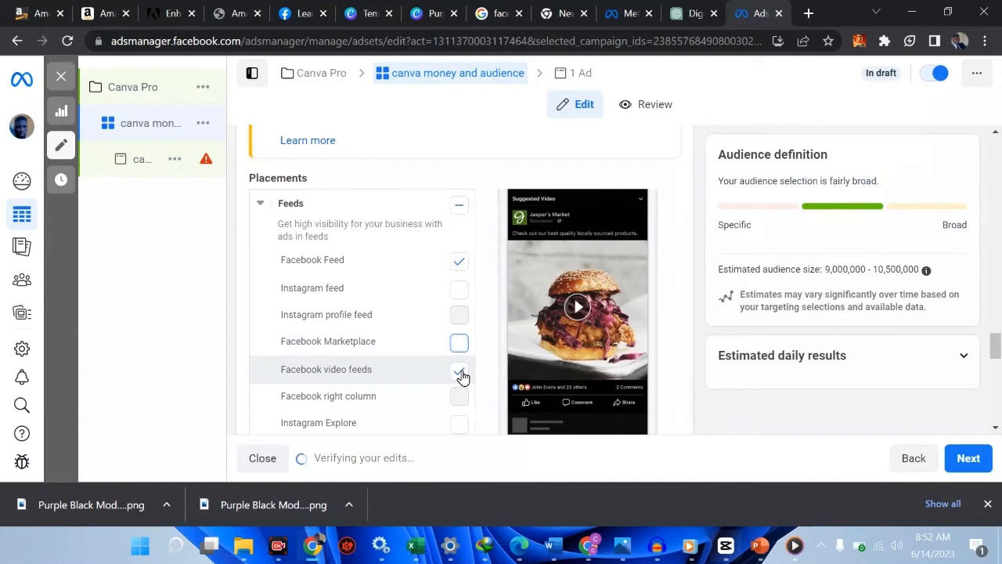
scroll(462, 376, "down", 3)
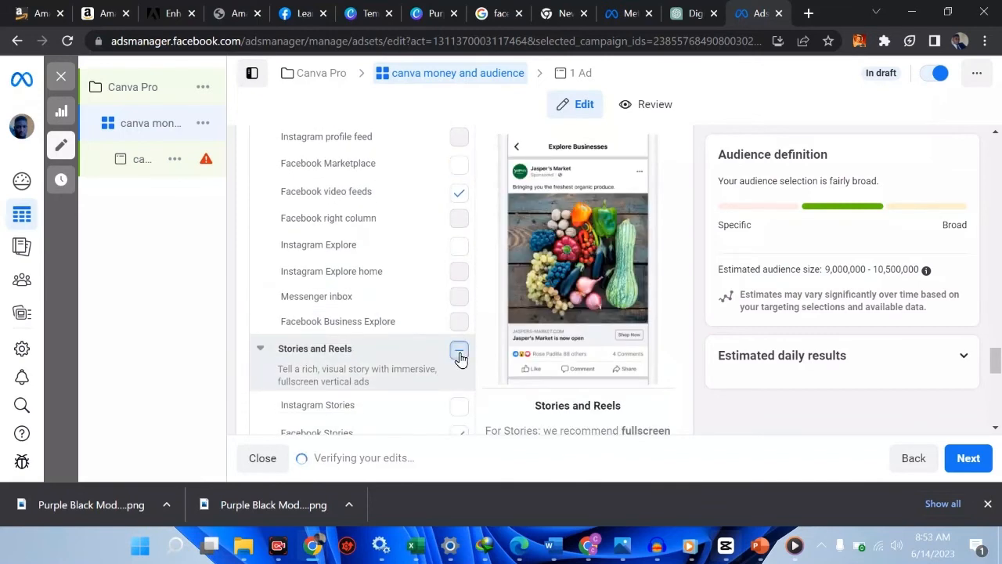
left_click(459, 353)
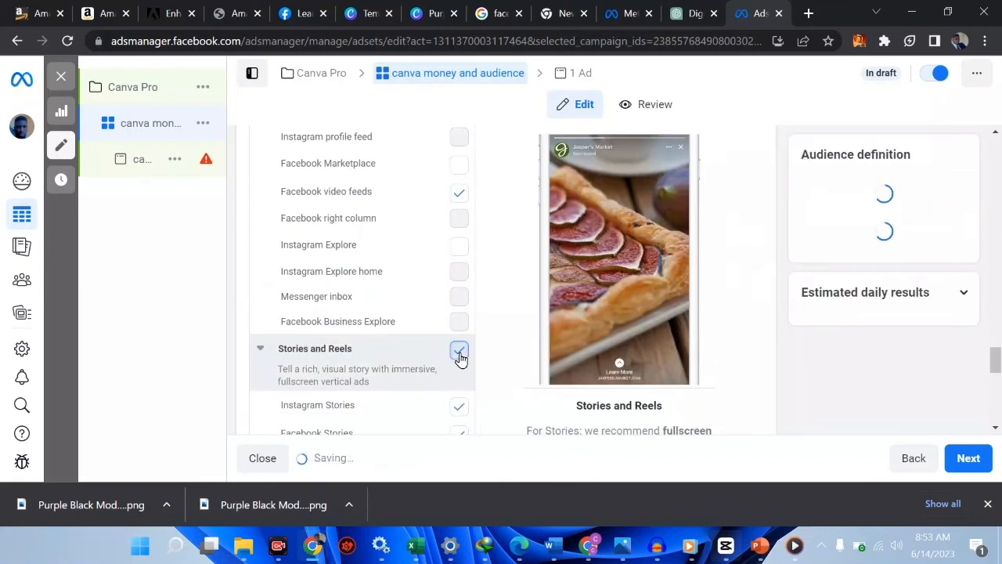
Turn off in-stream ads and Facebook search results placements, then reveal more placement options
scroll(458, 356, "down", 3)
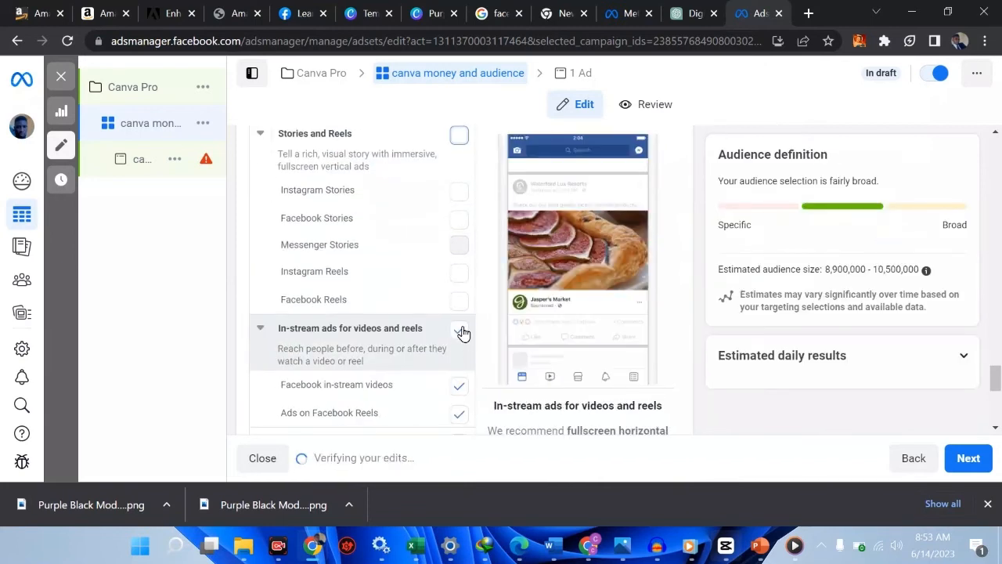
left_click(459, 332)
scroll(462, 333, "down", 2)
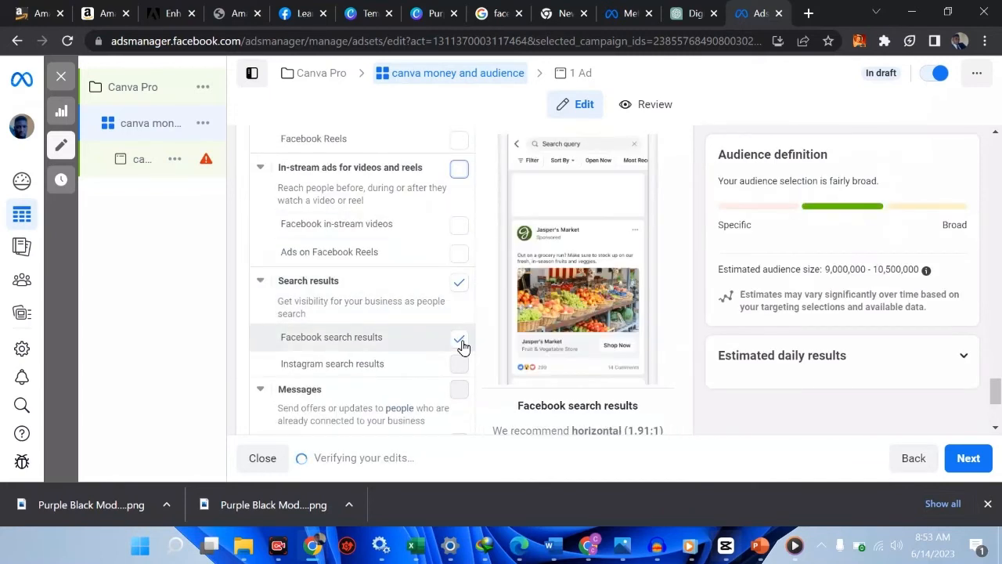
left_click(459, 341)
left_click(460, 341)
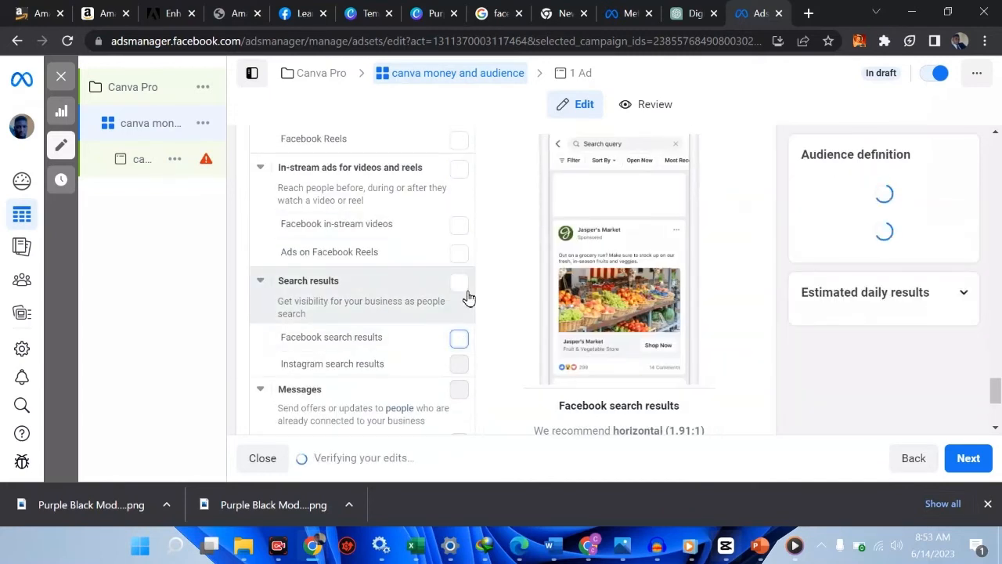
scroll(470, 295, "down", 2)
scroll(470, 298, "down", 1)
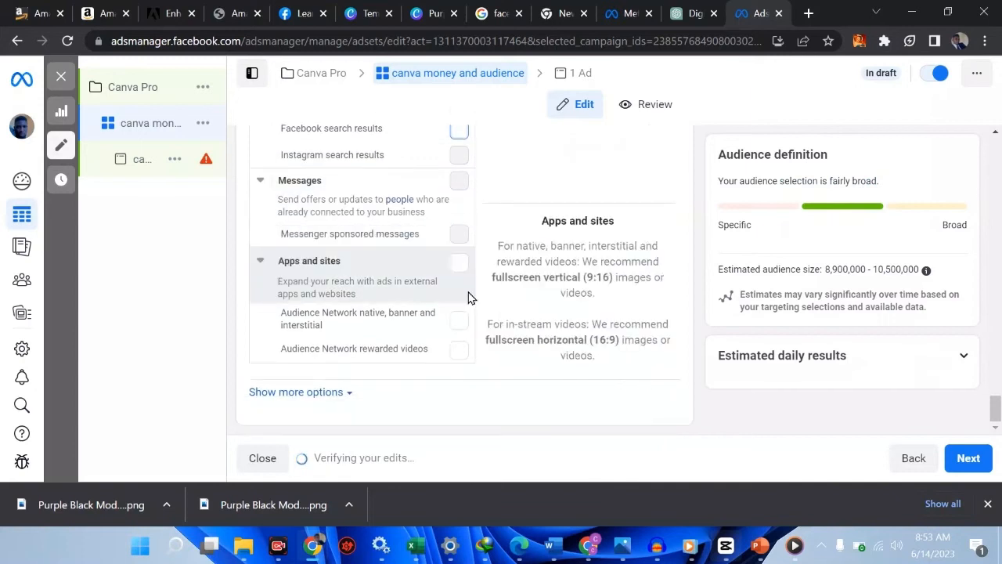
scroll(546, 293, "up", 2)
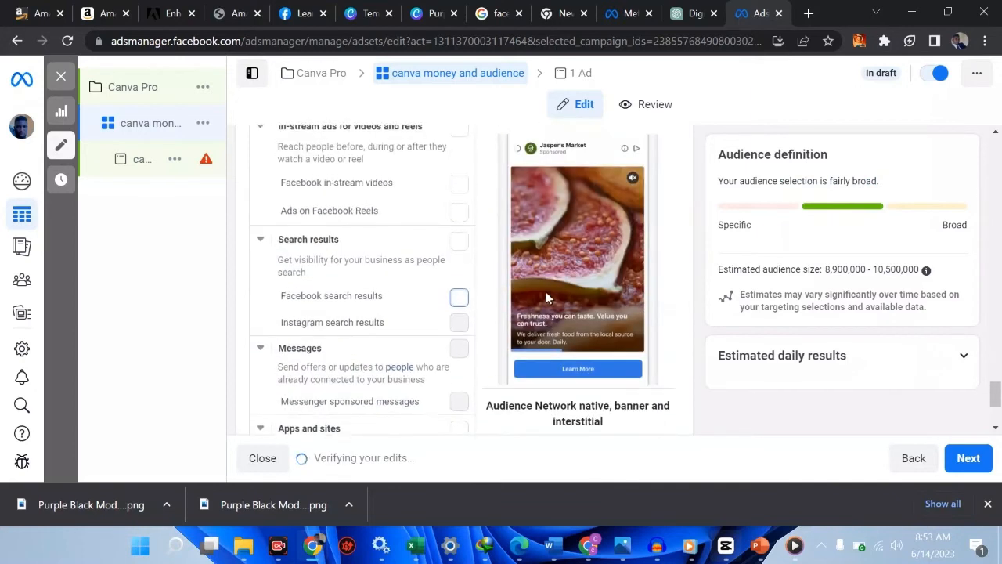
scroll(546, 298, "up", 2)
scroll(546, 297, "down", 4)
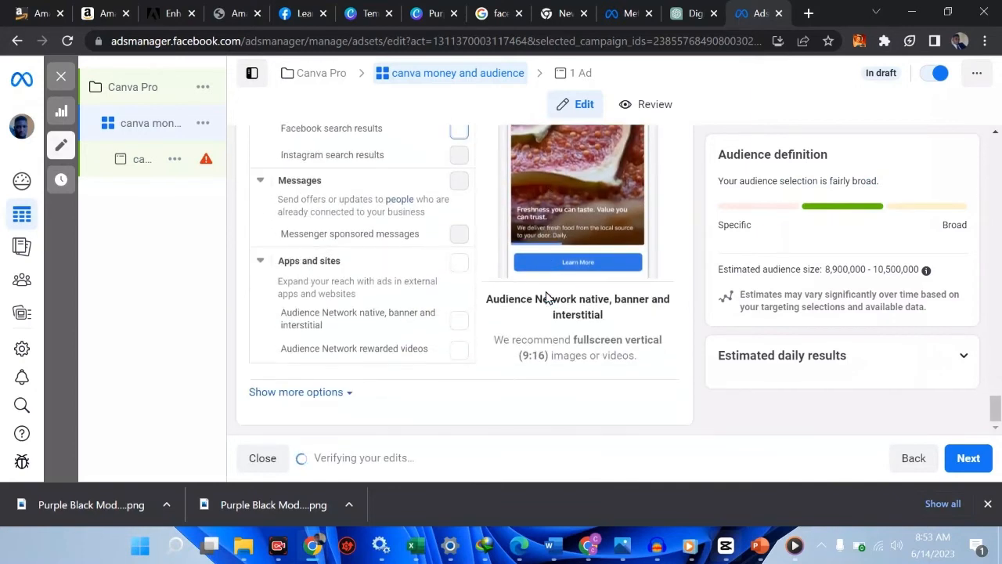
left_click(312, 395)
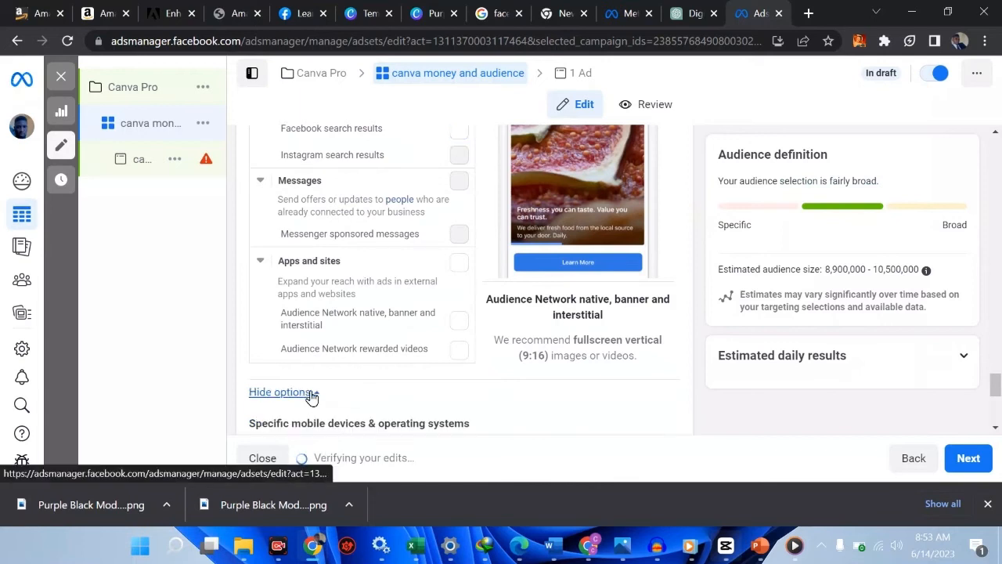
Edit device targeting, keeping all mobile devices with no Wi-Fi-only restriction, then review Brand safety
scroll(501, 398, "down", 2)
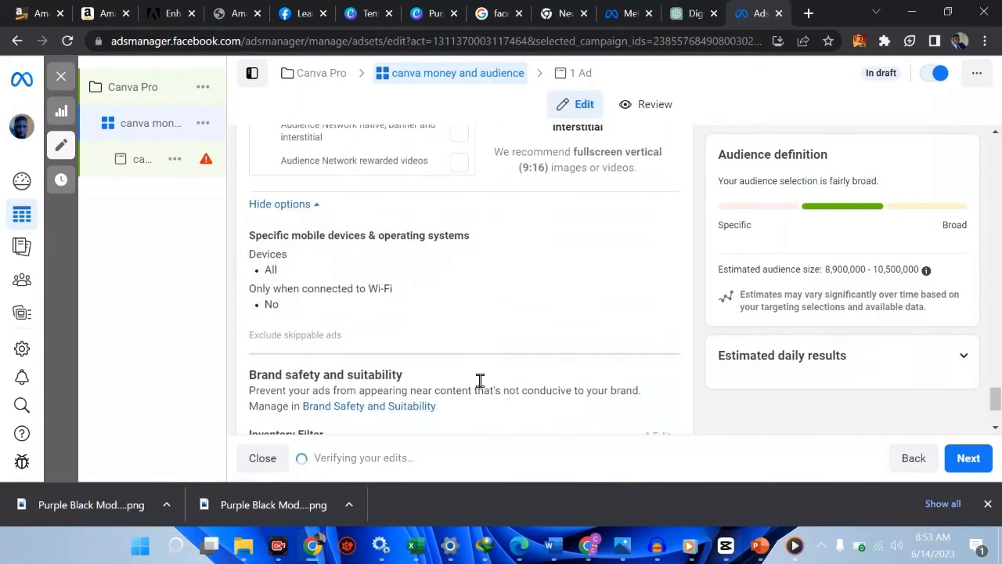
mouse_move(298, 284)
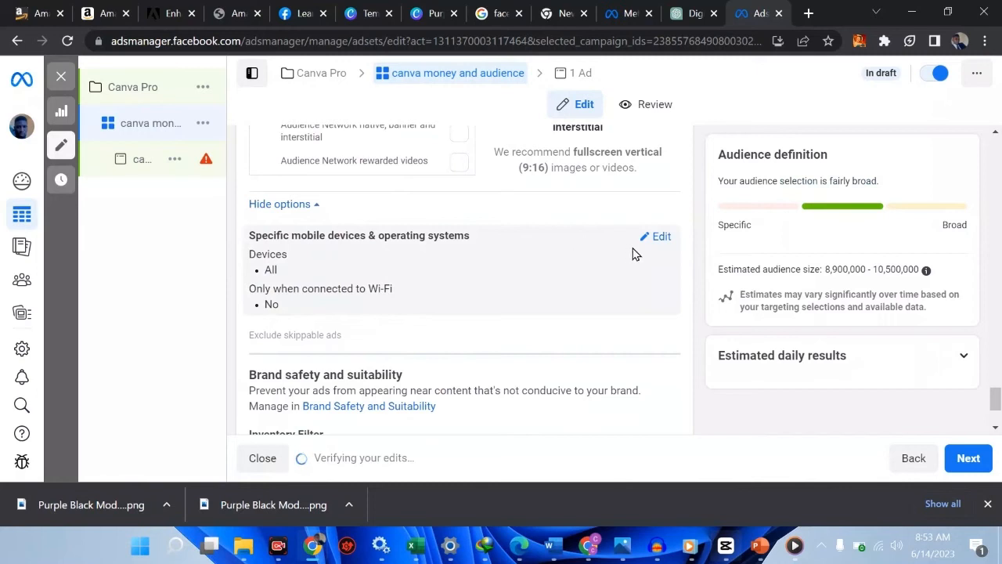
left_click(662, 237)
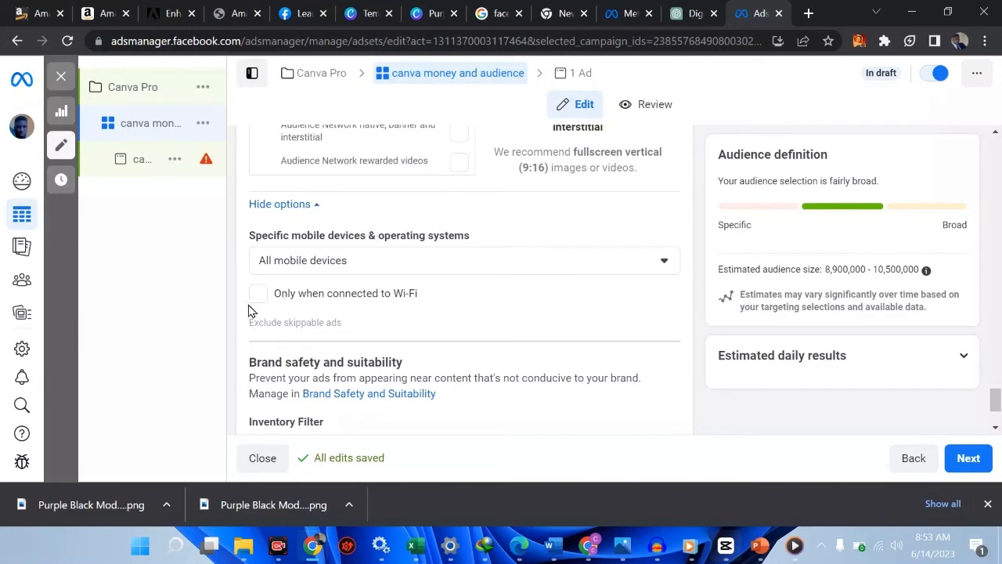
mouse_move(218, 304)
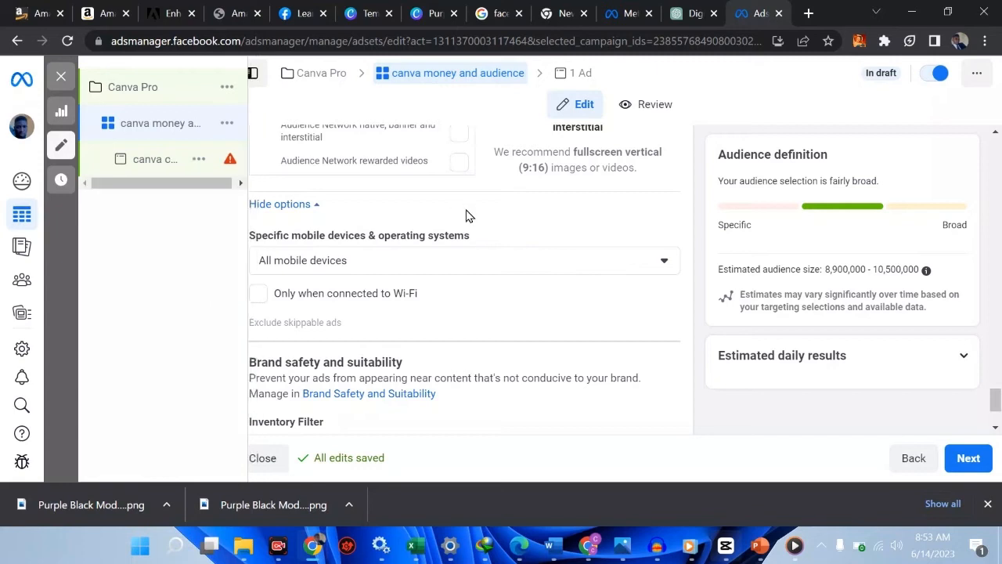
scroll(454, 362, "down", 2)
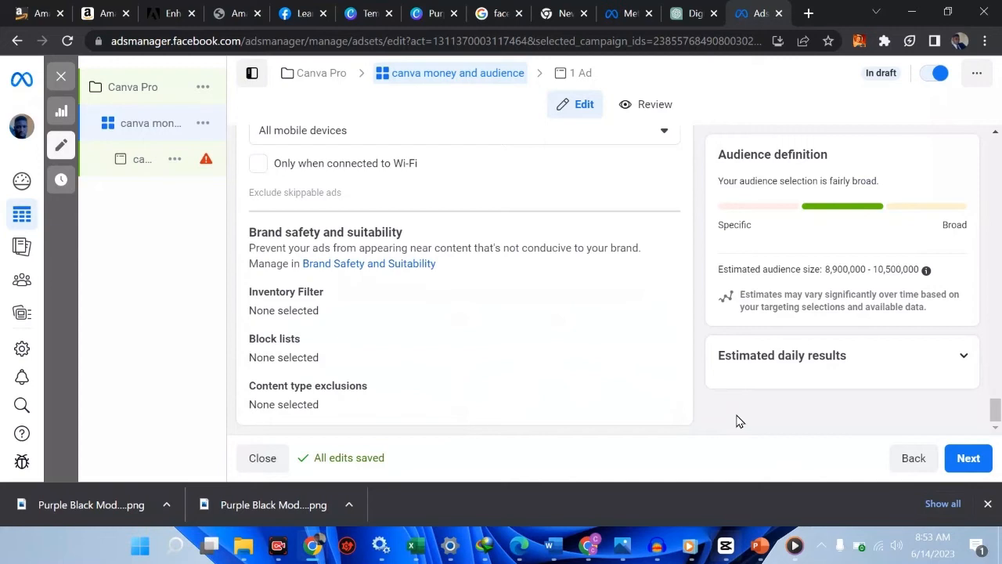
scroll(570, 250, "up", 8)
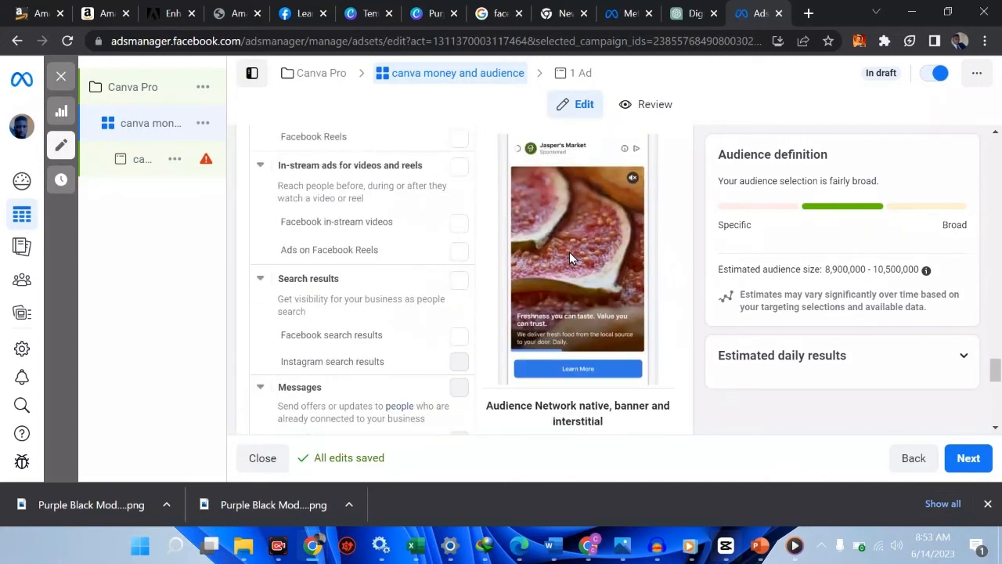
scroll(569, 251, "down", 5)
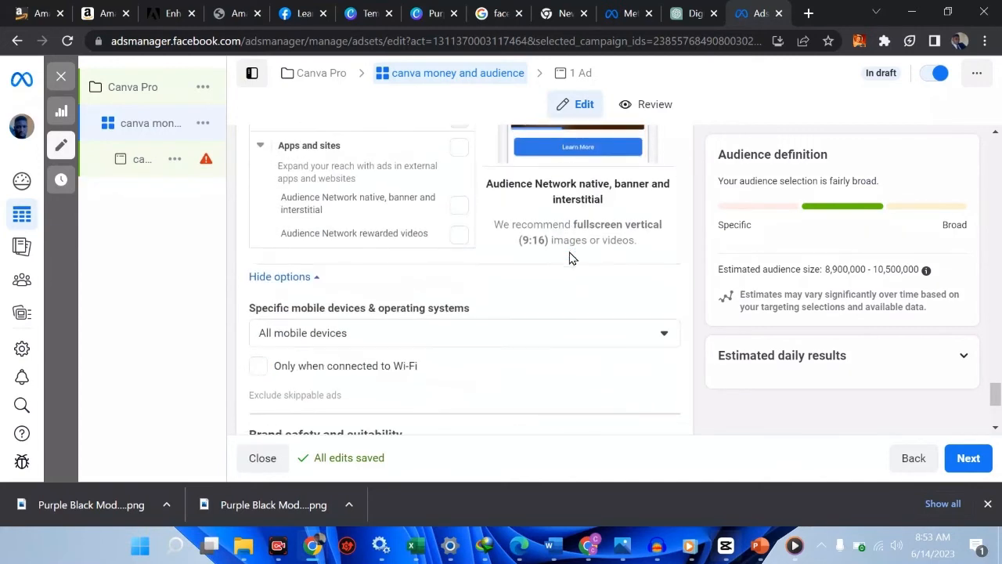
scroll(571, 257, "down", 3)
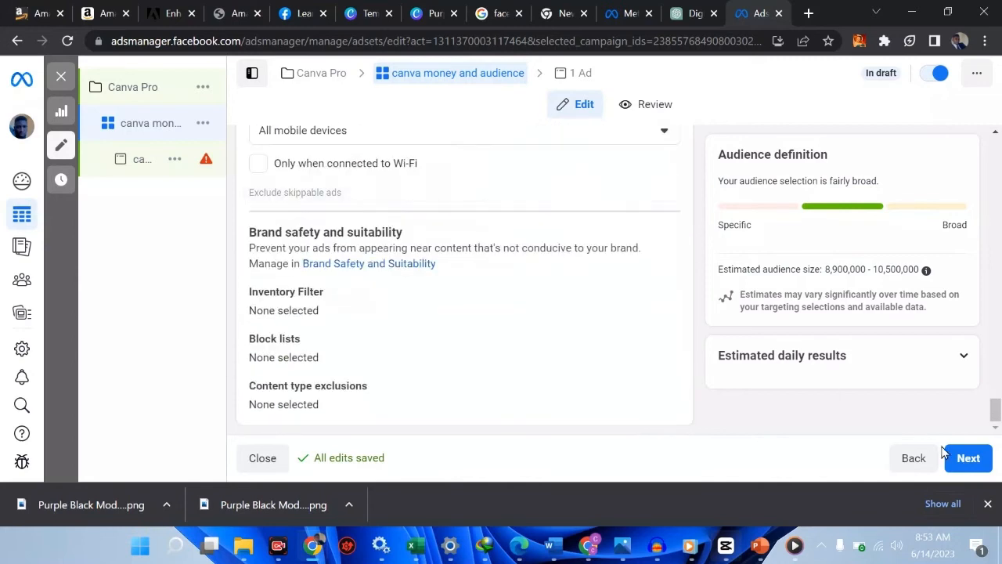
Continue from the ad set to the canva content ad's settings
left_click(969, 460)
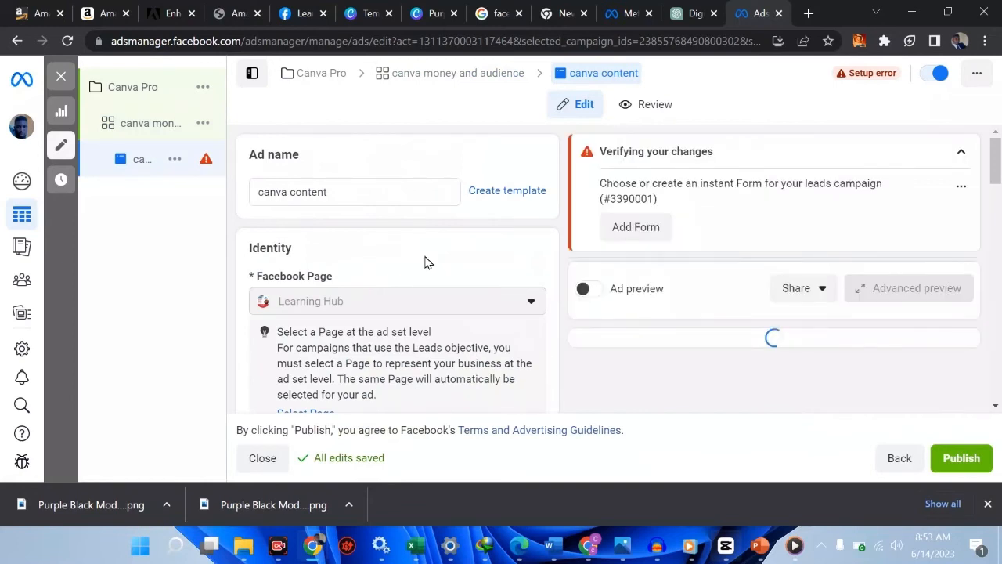
scroll(429, 263, "down", 1)
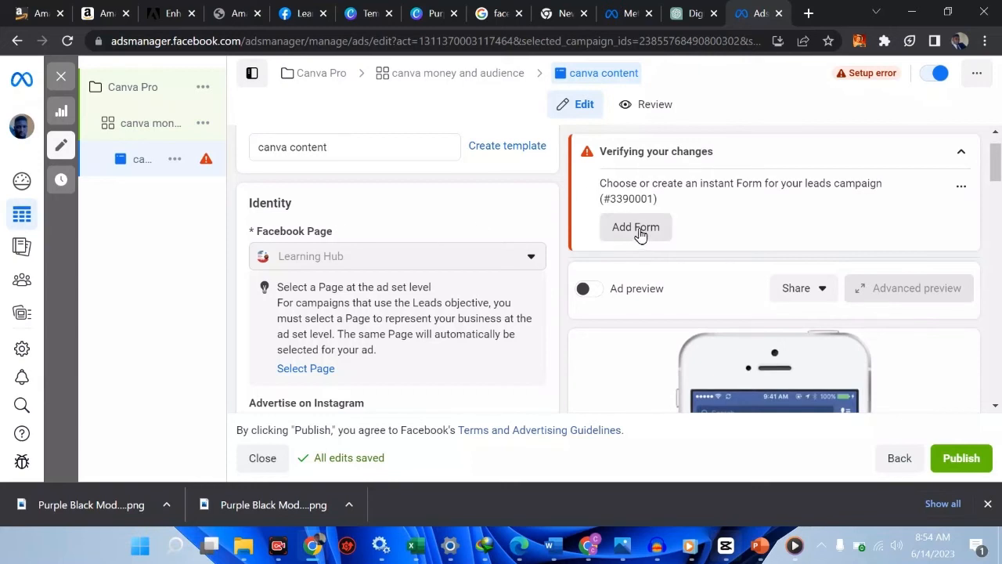
scroll(523, 237, "down", 3)
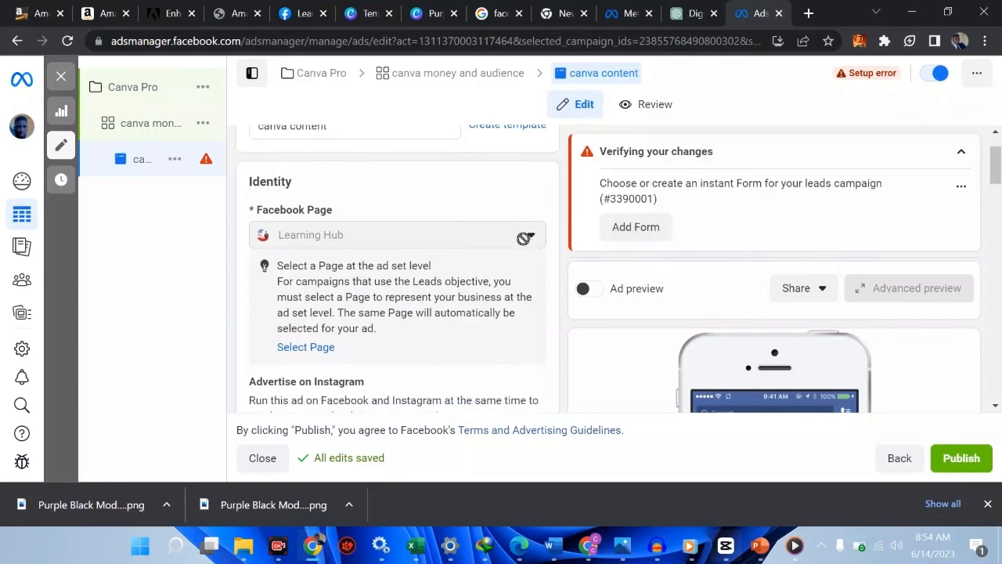
Jump to the instant form requirement, then scroll back up to Ad name
left_click(627, 235)
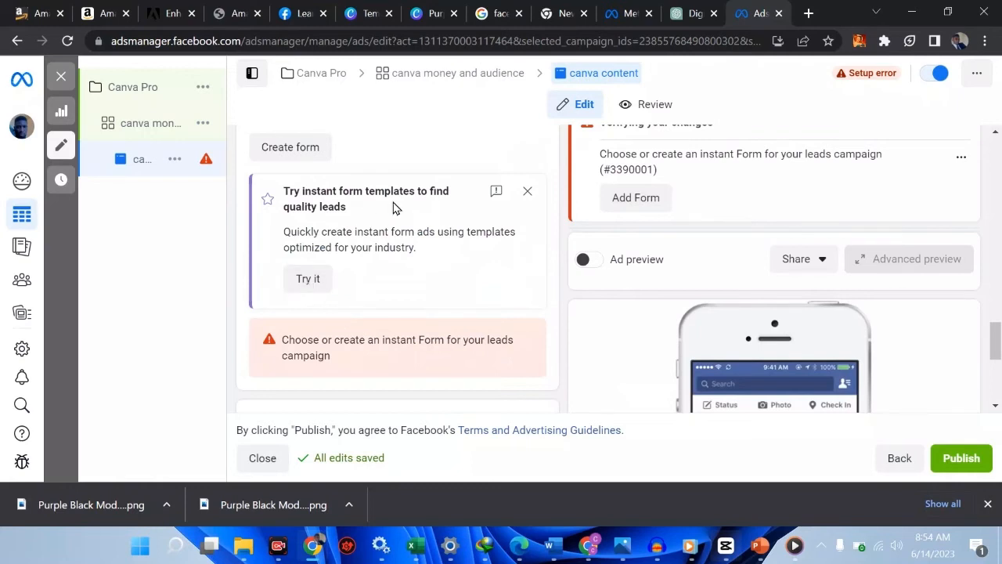
scroll(324, 282, "down", 2)
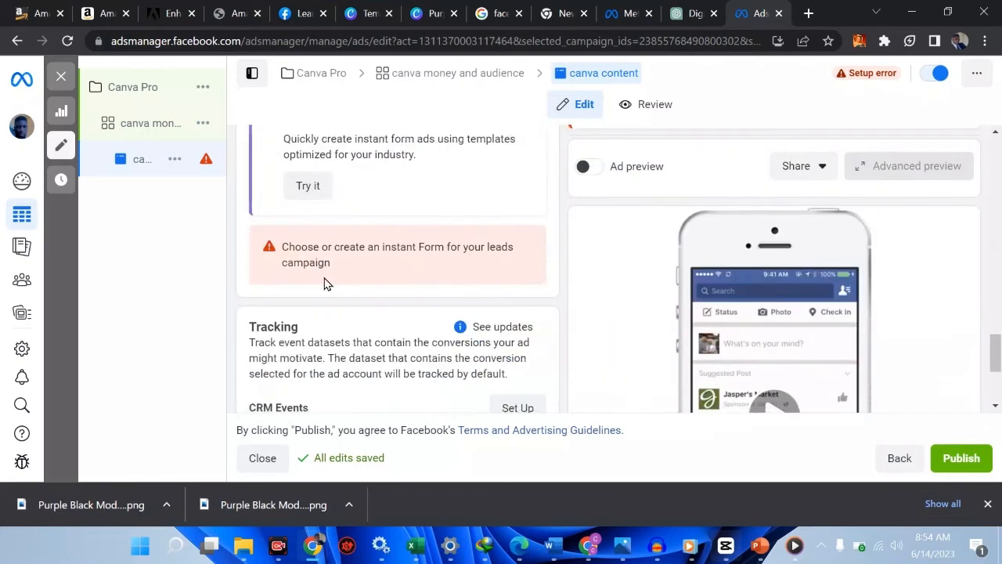
scroll(326, 283, "up", 3)
scroll(324, 283, "up", 4)
scroll(325, 282, "down", 2)
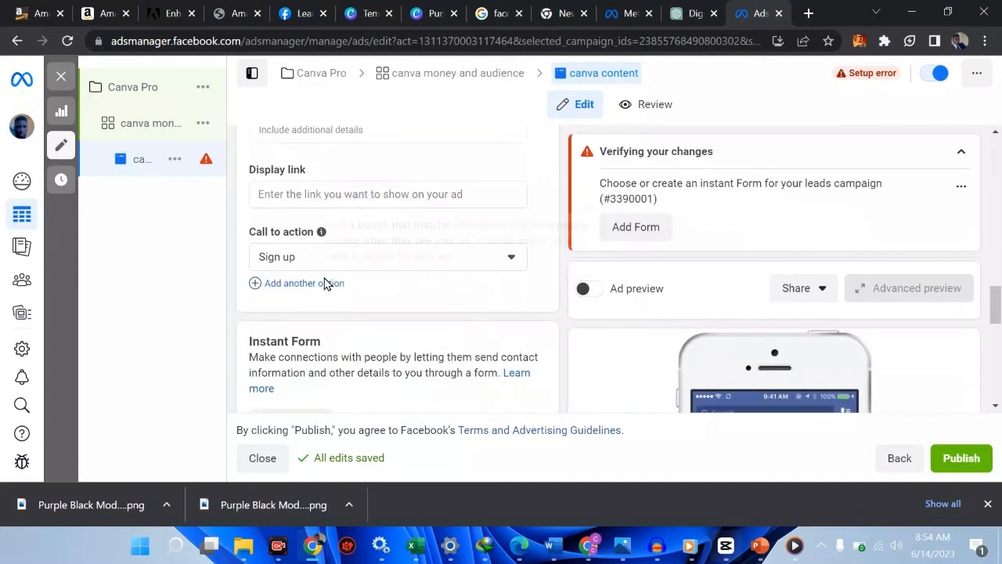
scroll(326, 282, "up", 2)
scroll(325, 278, "up", 4)
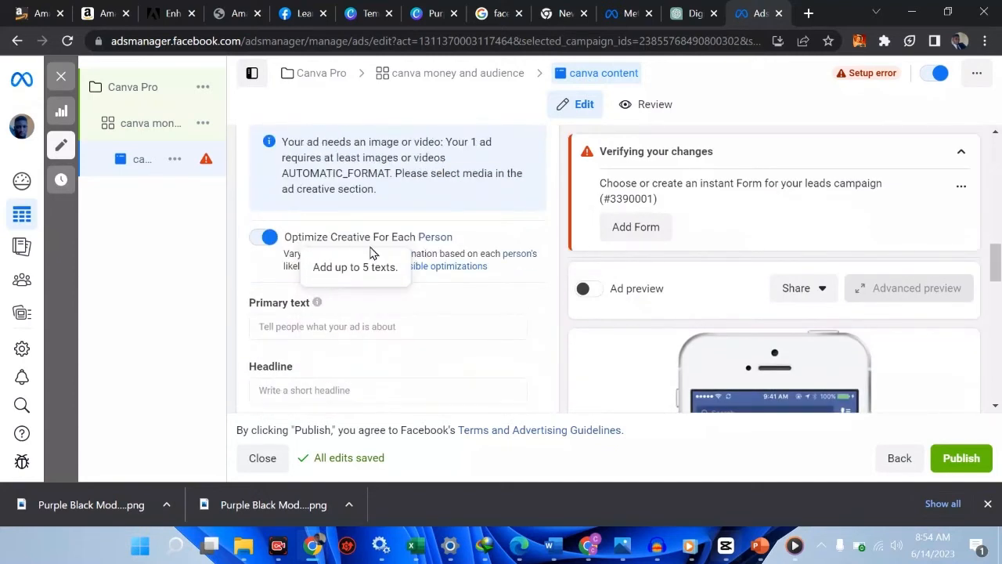
scroll(449, 246, "up", 1)
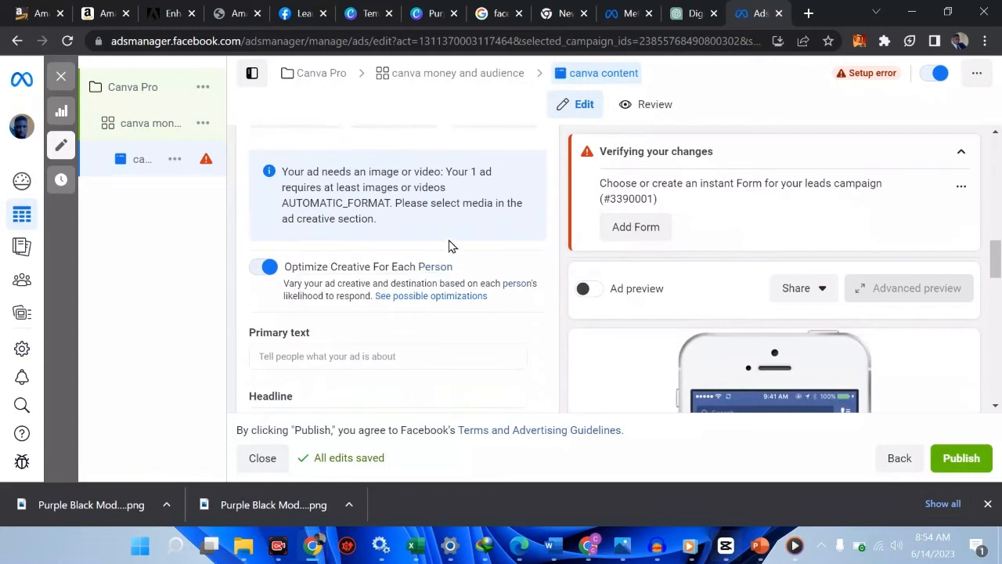
scroll(449, 244, "up", 4)
scroll(448, 225, "up", 8)
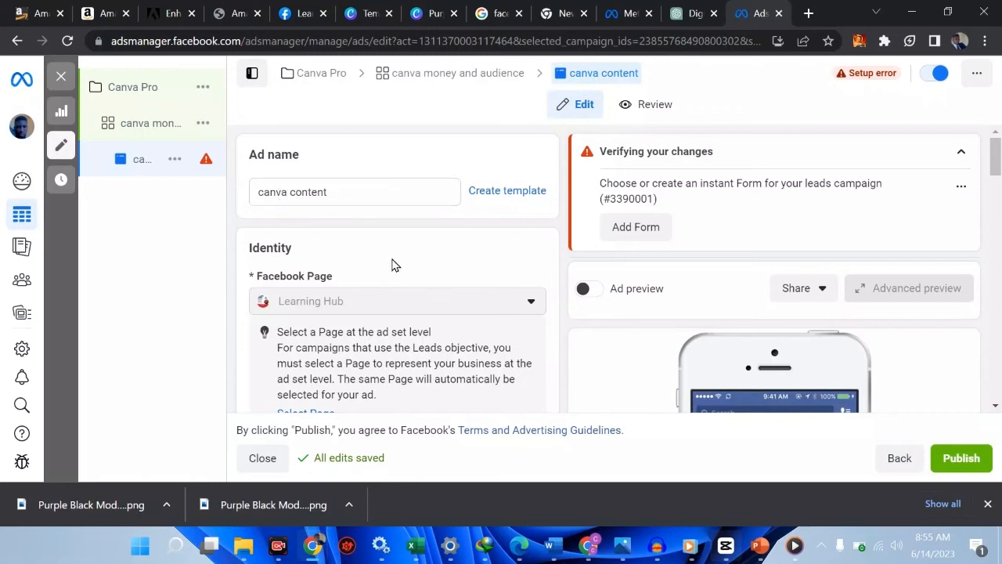
scroll(392, 262, "down", 1)
scroll(391, 258, "down", 2)
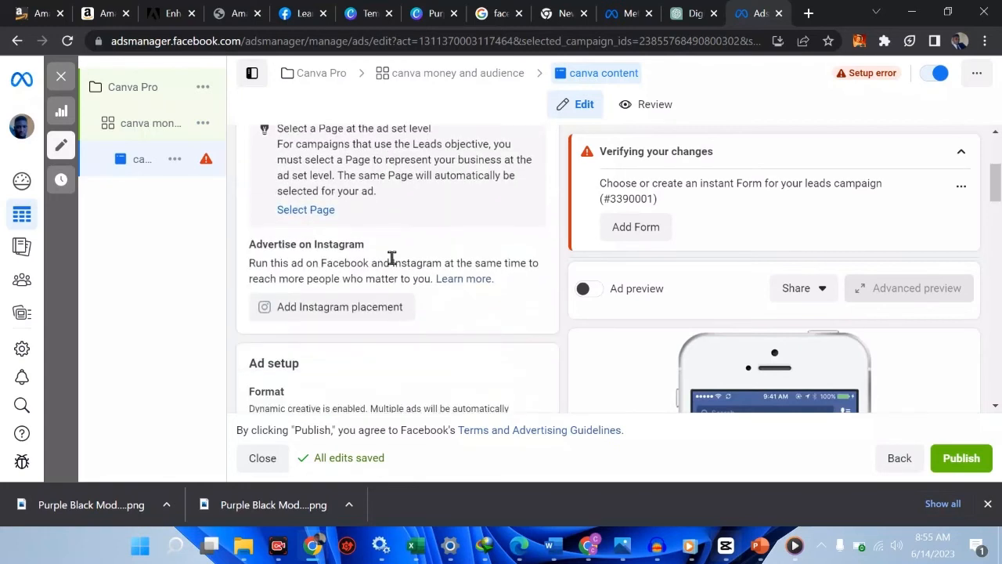
scroll(392, 259, "down", 2)
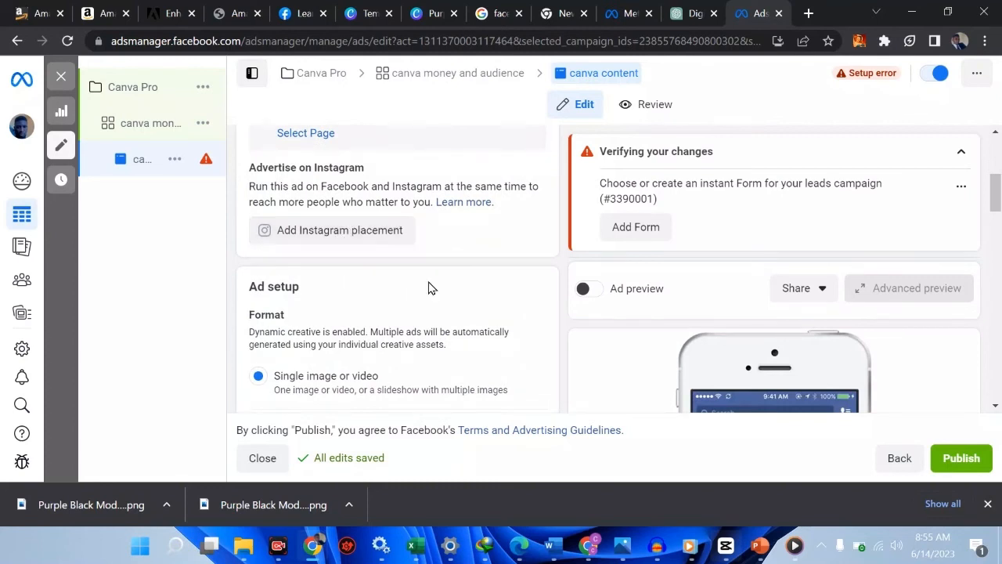
scroll(429, 285, "down", 3)
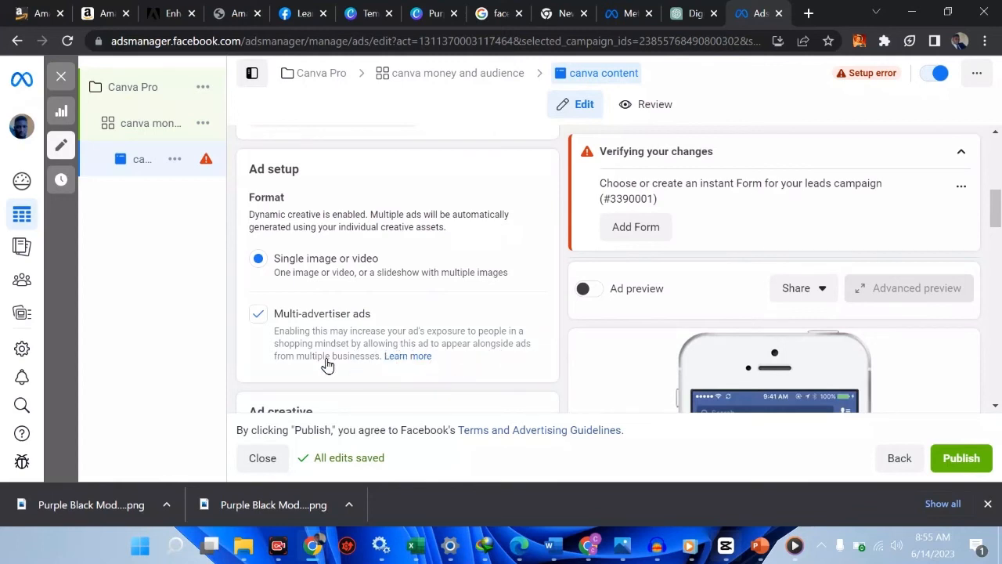
left_click(258, 317)
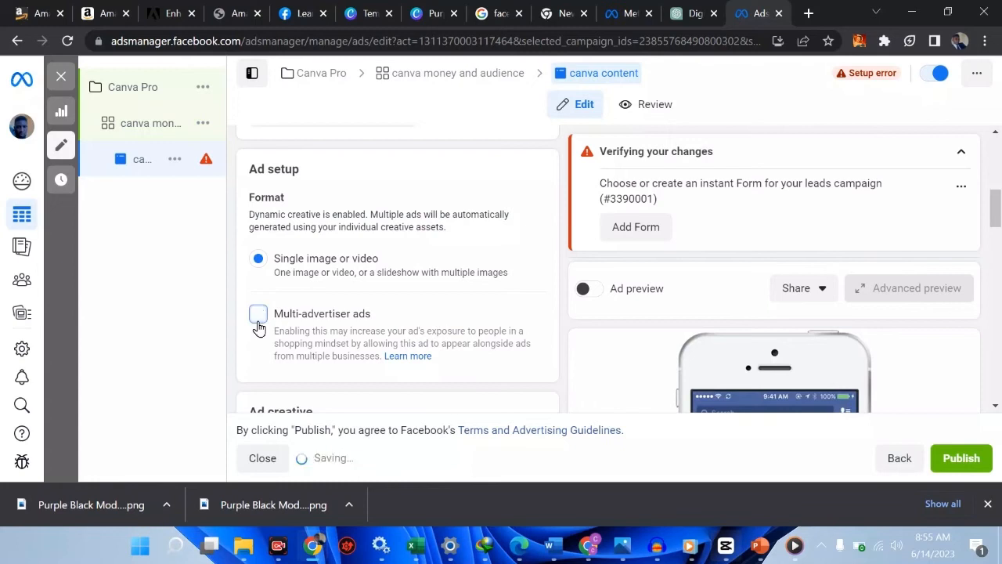
left_click(258, 320)
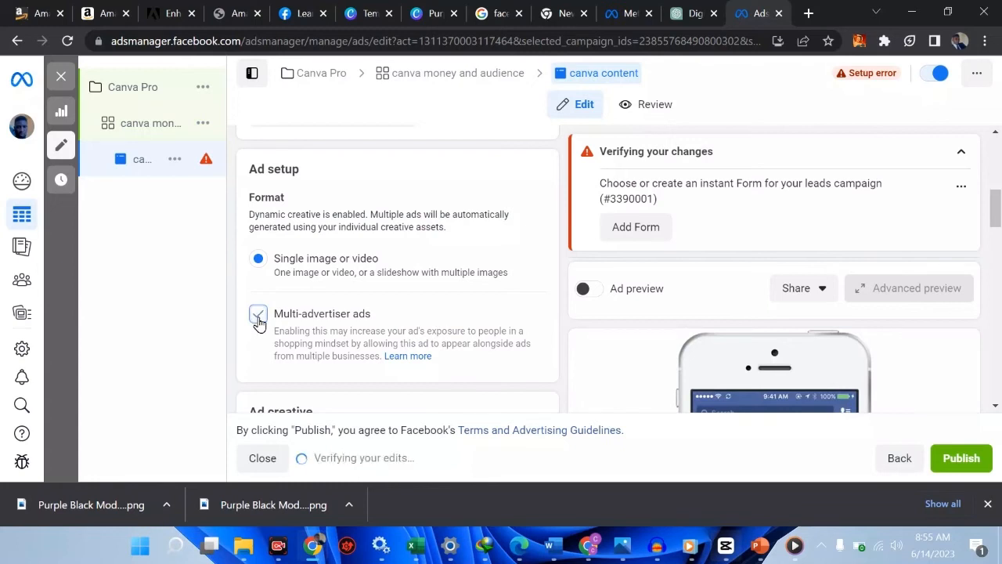
scroll(344, 322, "down", 2)
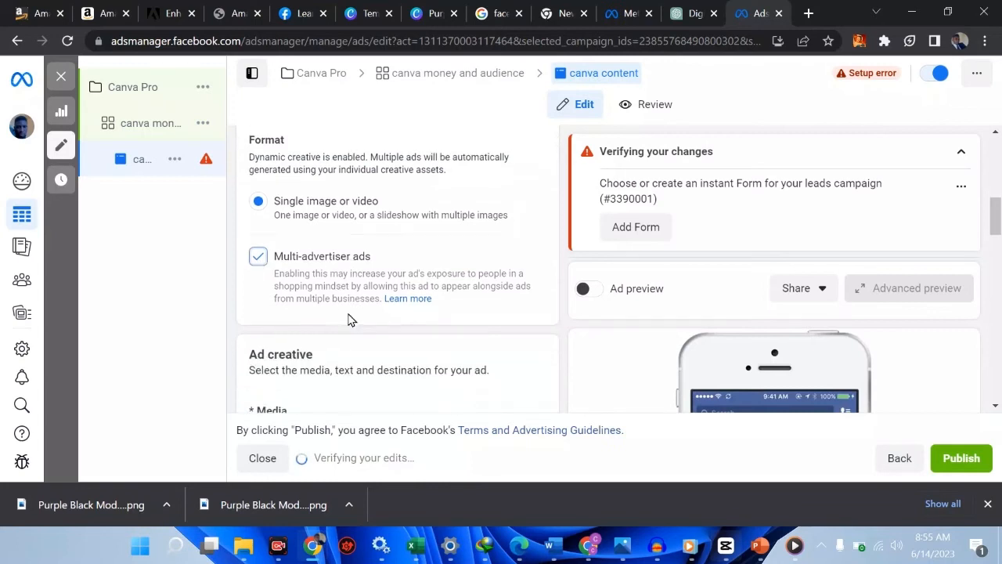
scroll(349, 320, "down", 1)
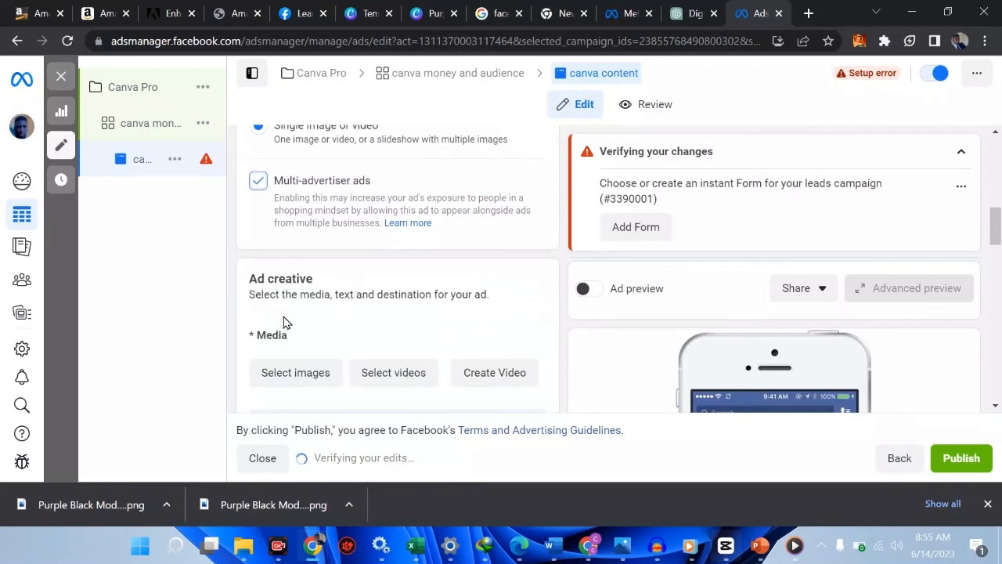
scroll(292, 335, "down", 1)
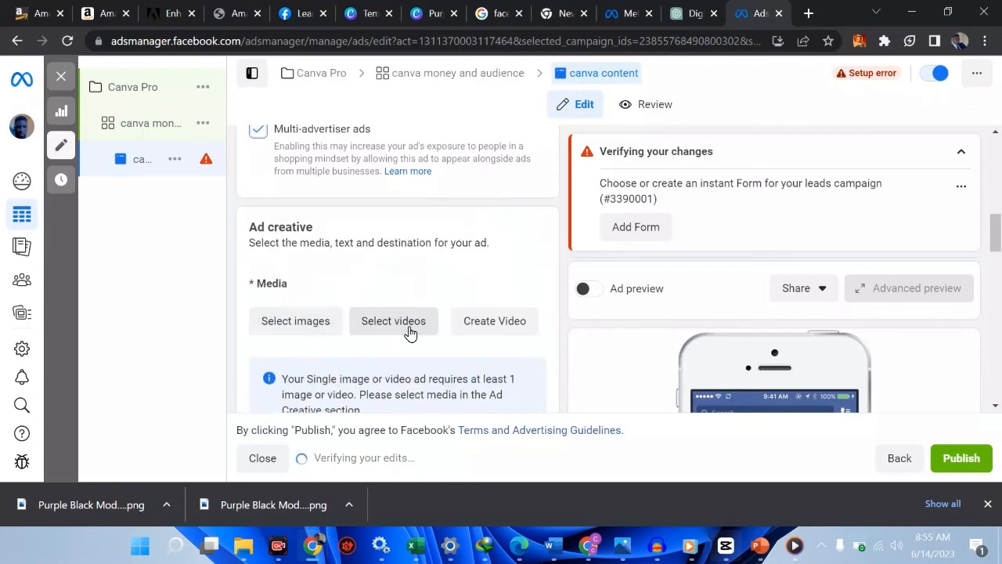
scroll(410, 333, "down", 3)
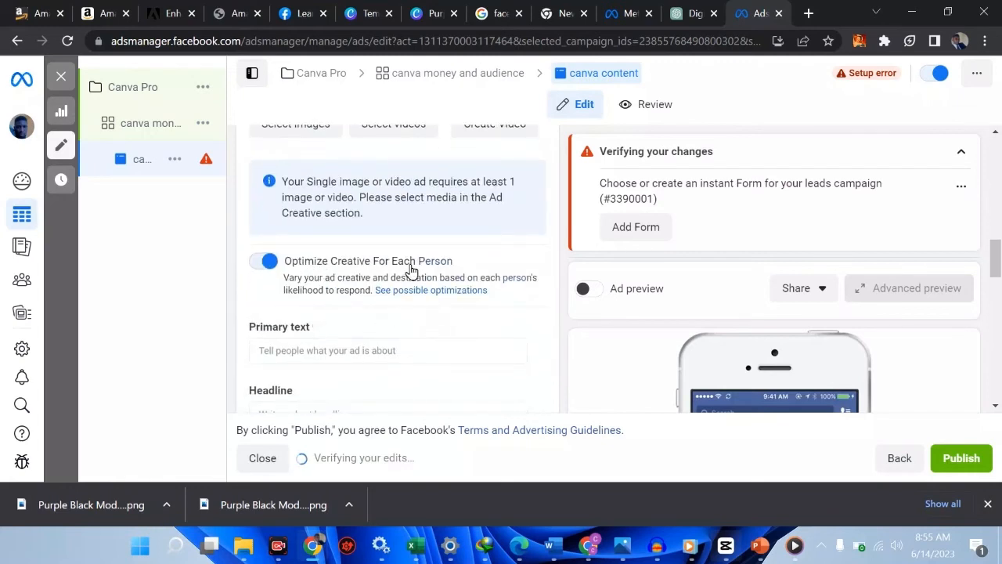
Turn off Optimize Creative For Each Person and focus the Primary text field
left_click(268, 264)
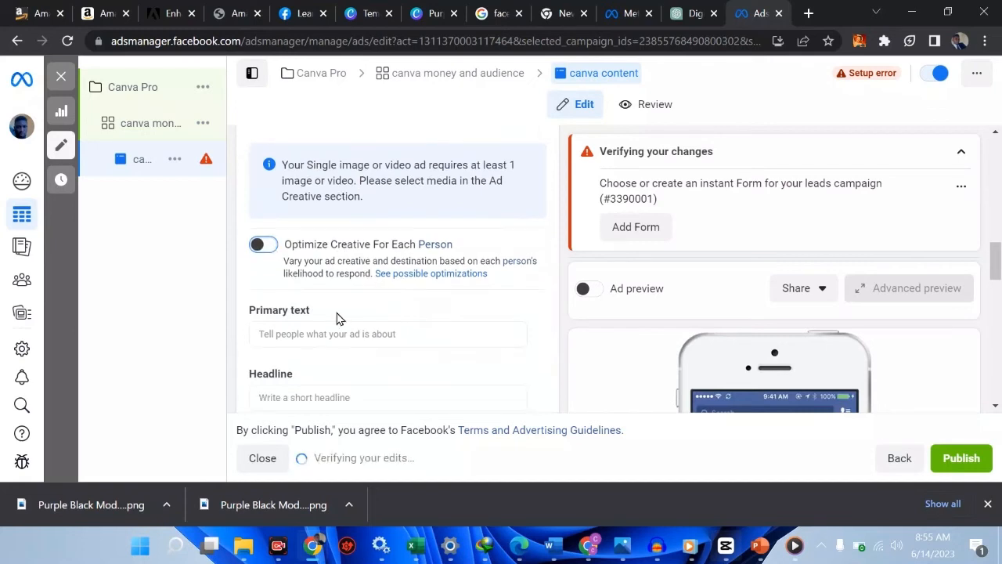
left_click(293, 334)
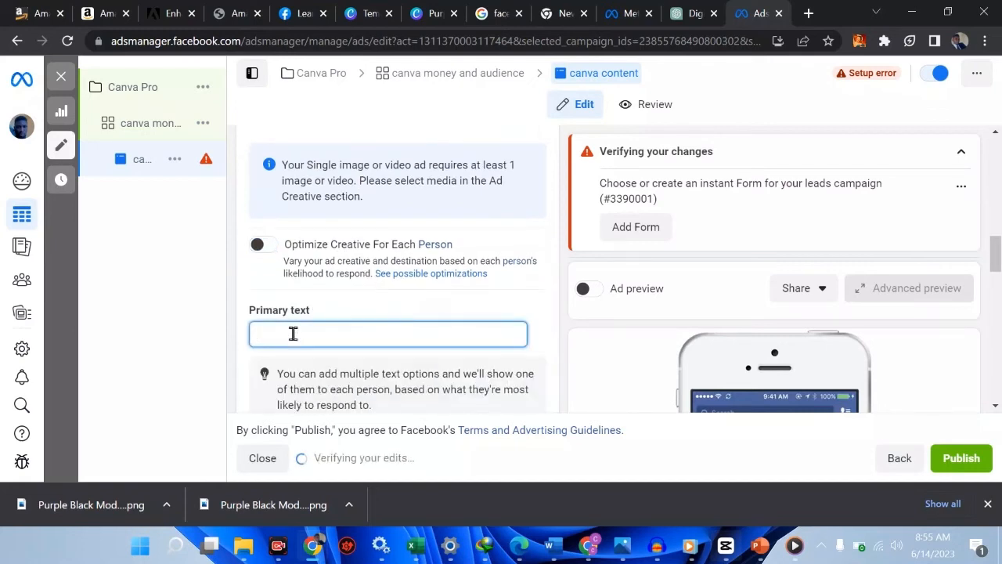
left_click(199, 324)
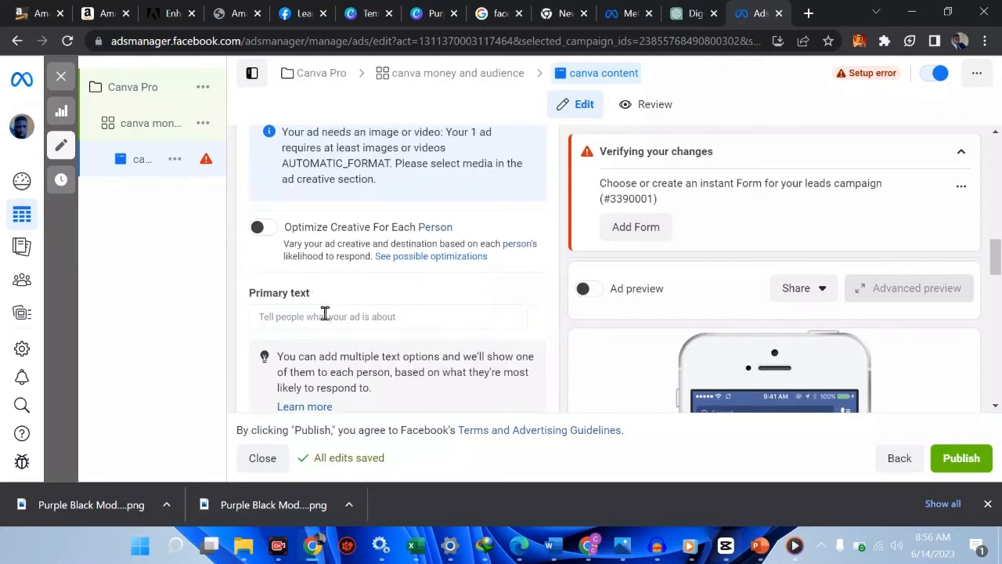
left_click(325, 313)
left_click(375, 293)
left_click(320, 319)
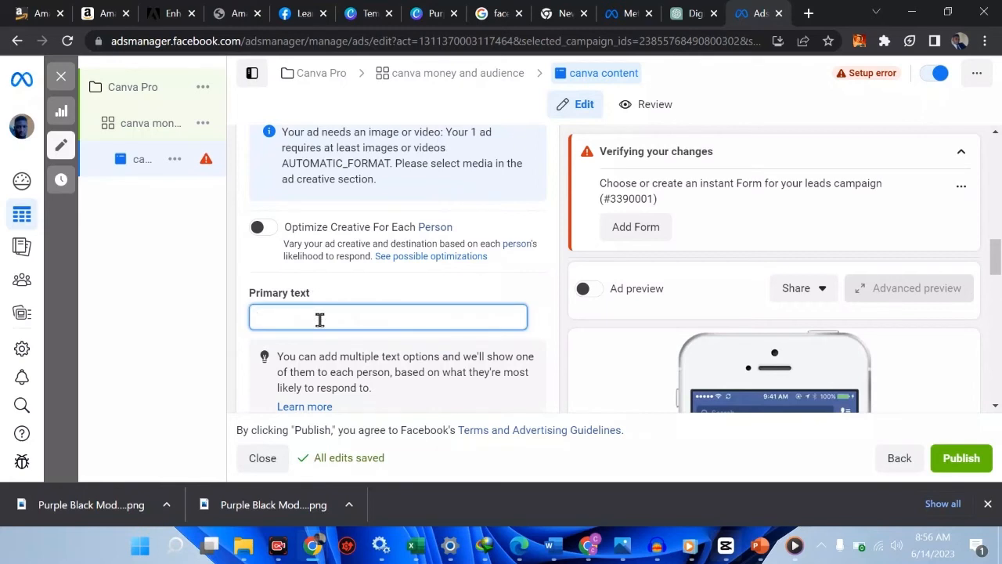
Check the call-to-action choices and keep Sign up
scroll(320, 320, "down", 5)
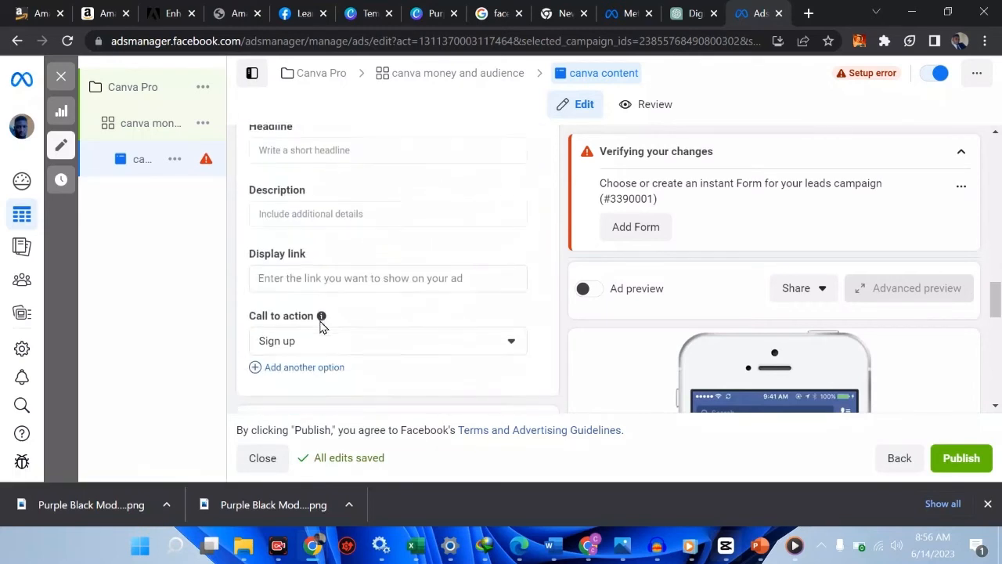
scroll(321, 325, "down", 1)
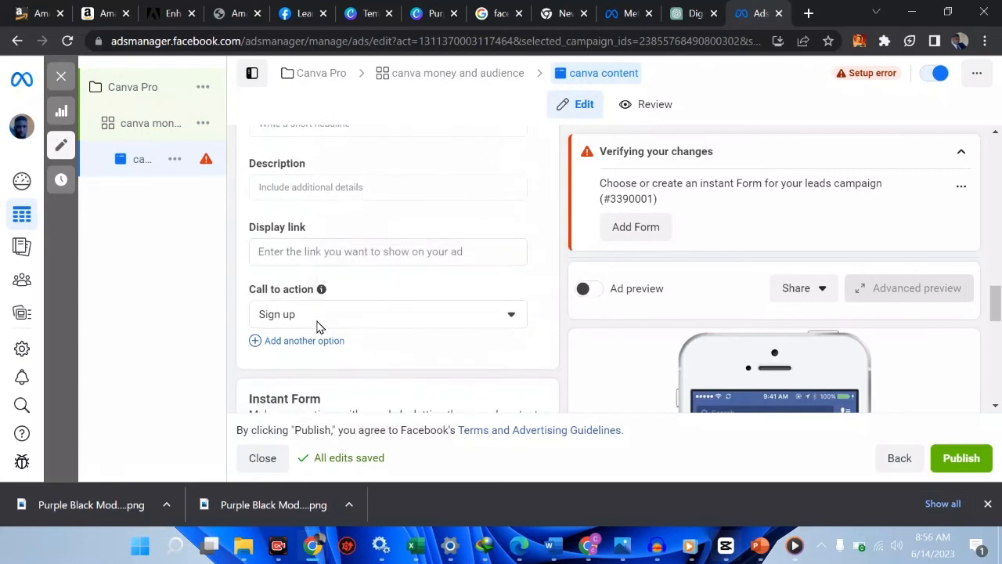
left_click(339, 316)
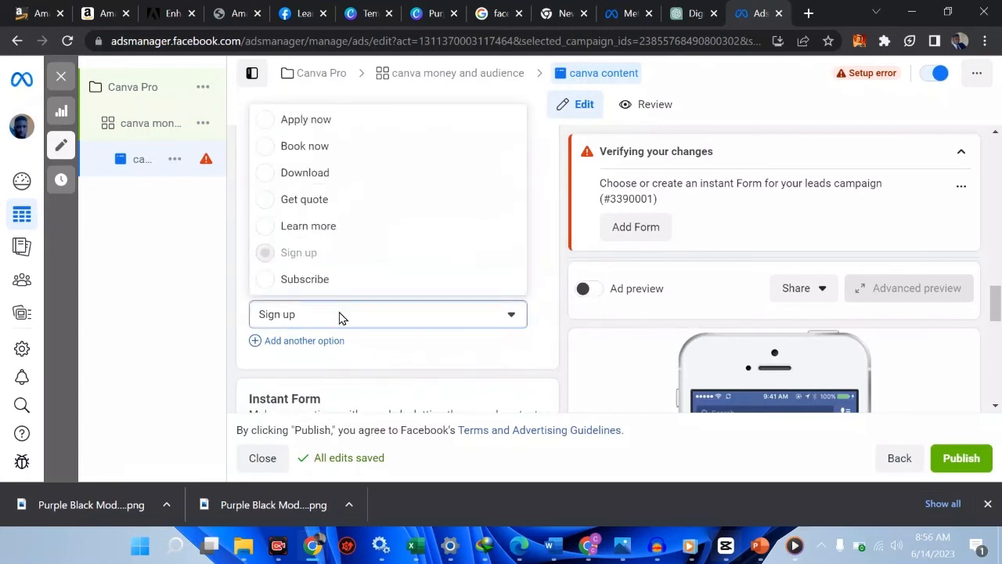
left_click(339, 316)
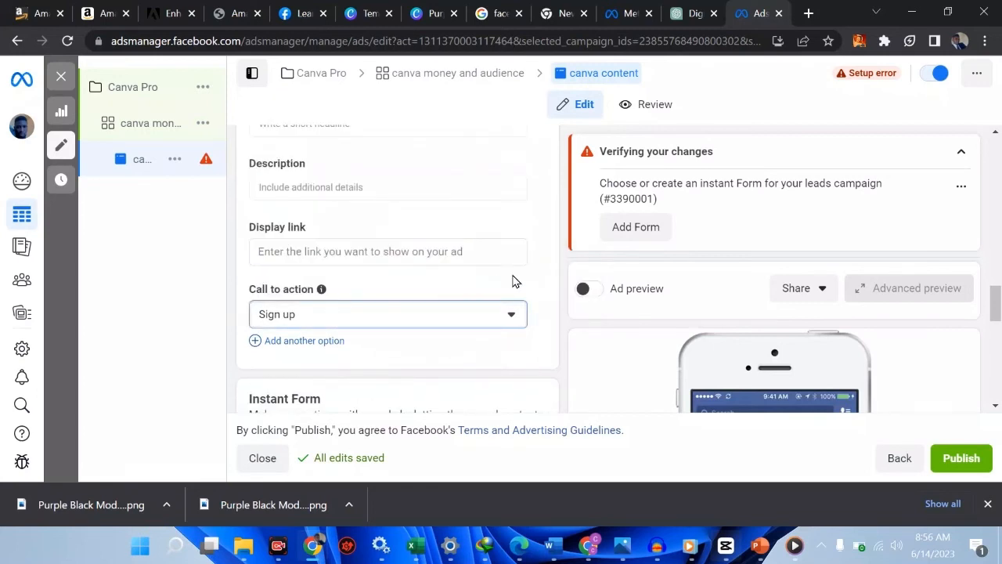
Dismiss the templates suggestion and start creating a new instant form
left_click(634, 227)
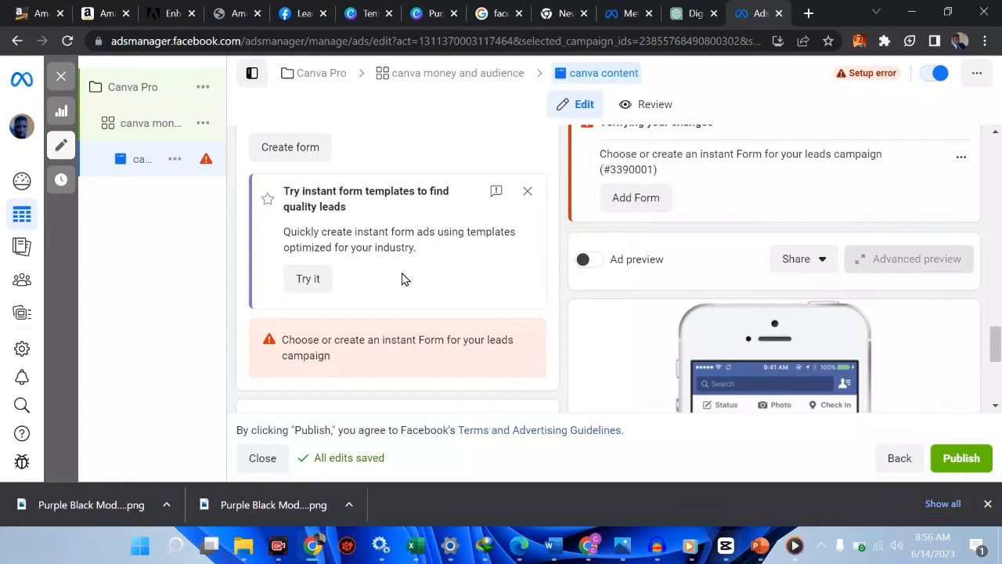
left_click(528, 192)
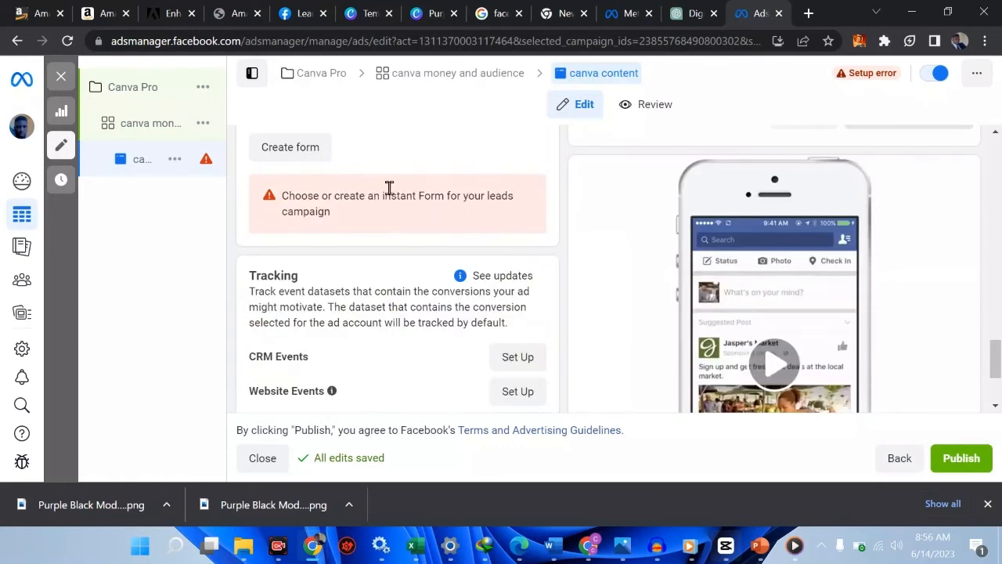
left_click(313, 149)
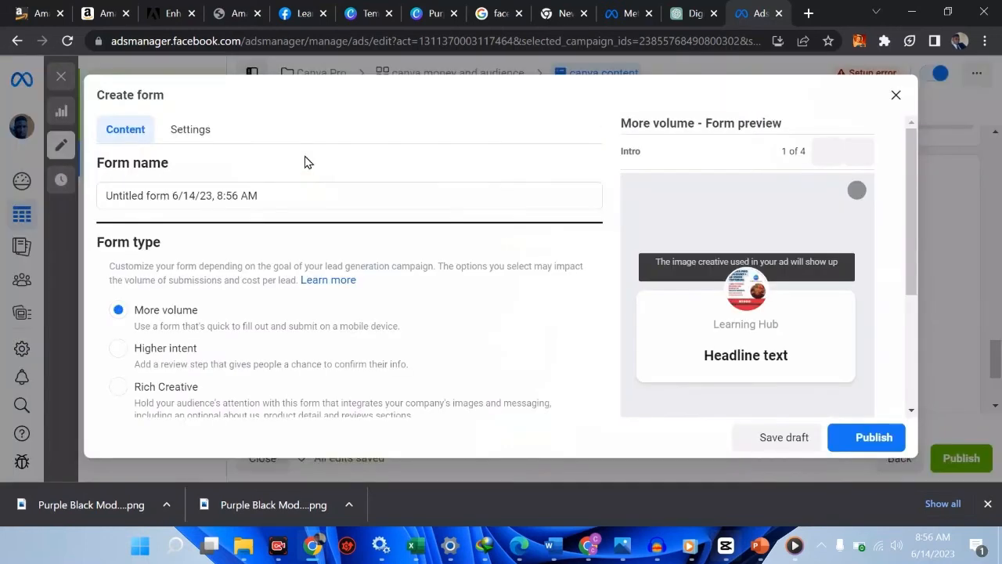
Name the new instant form 'direct to whatsapp'
left_click(287, 198)
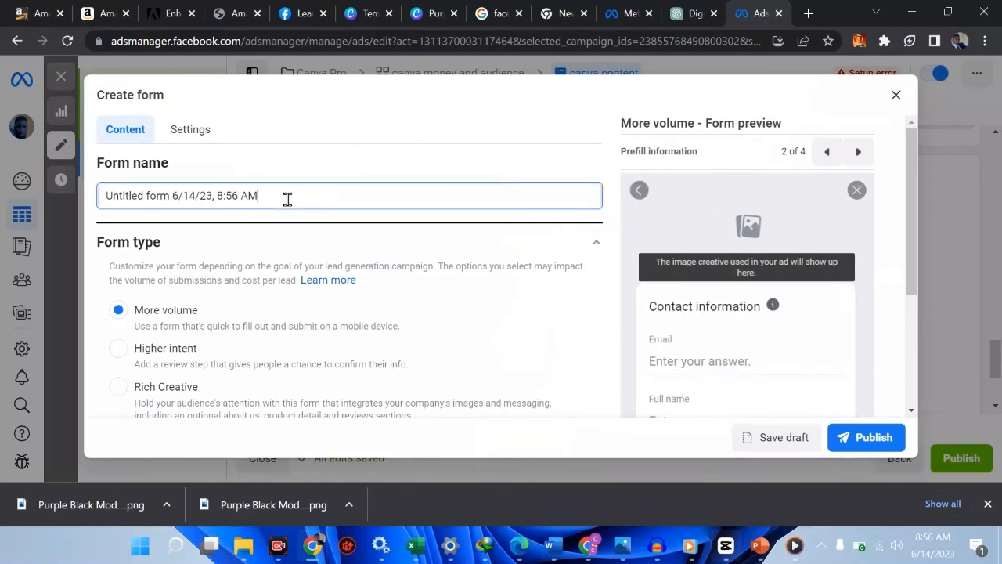
triple_click(287, 199)
type("d")
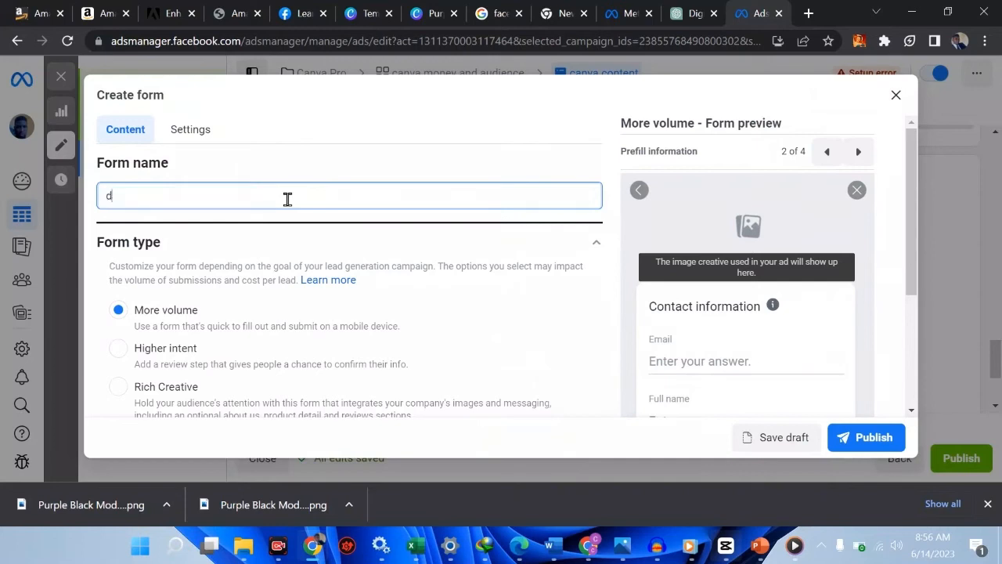
type("irect to whatsapp")
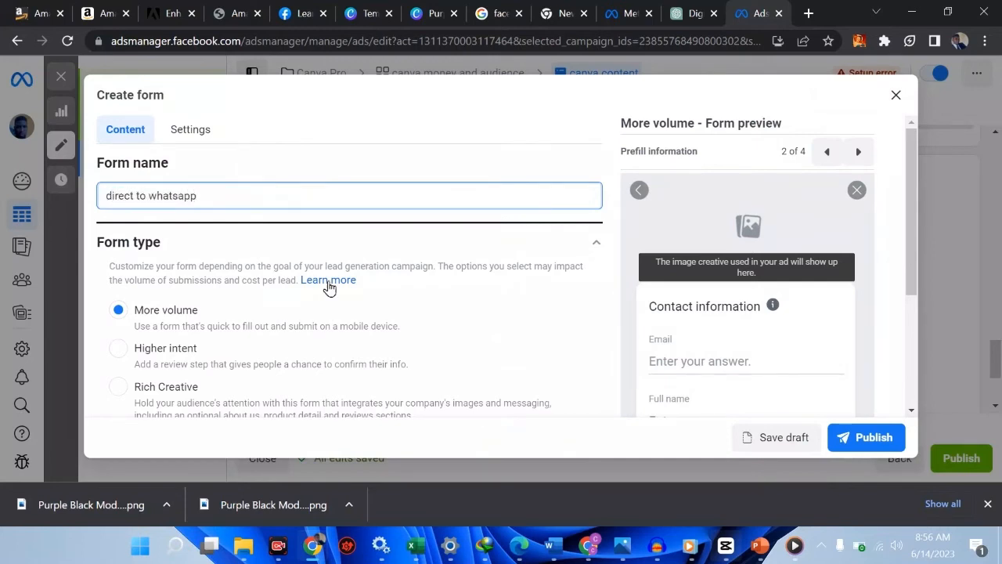
scroll(327, 287, "down", 1)
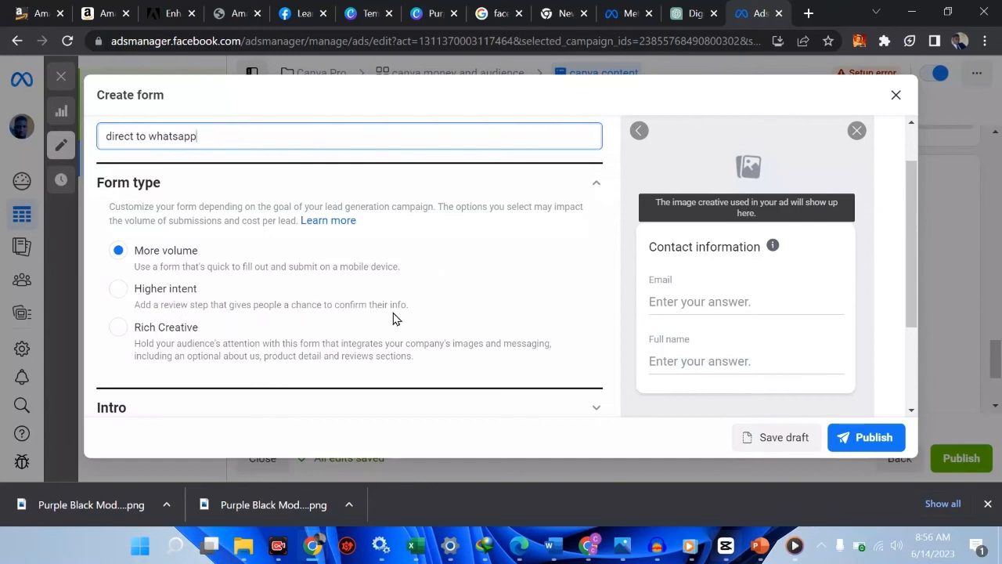
scroll(394, 318, "down", 3)
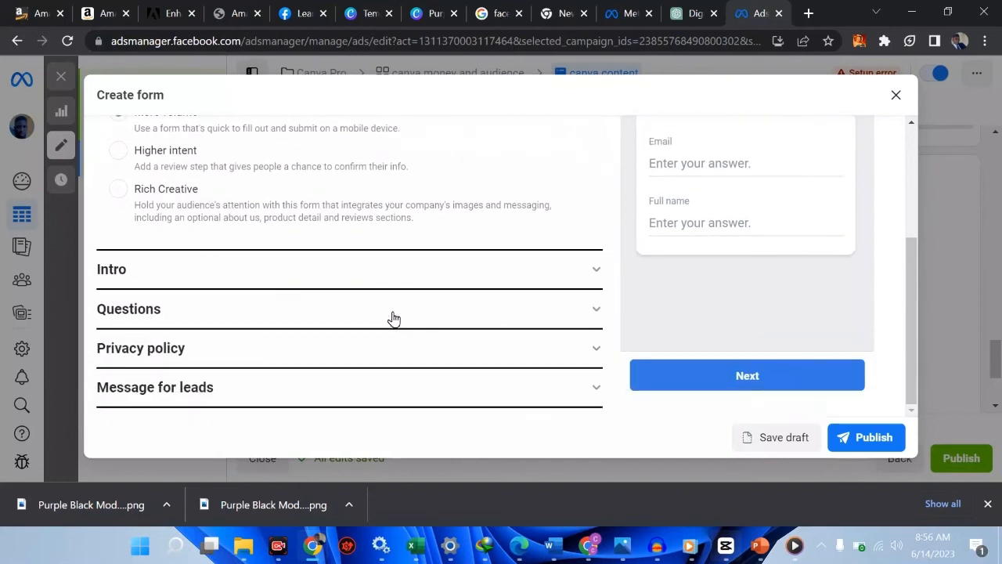
scroll(172, 315, "up", 5)
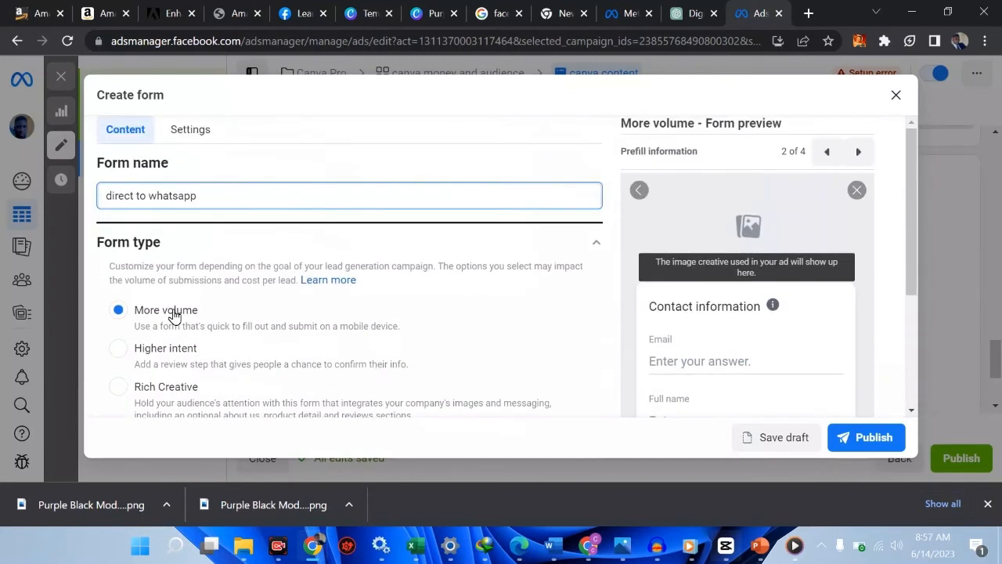
scroll(168, 316, "down", 1)
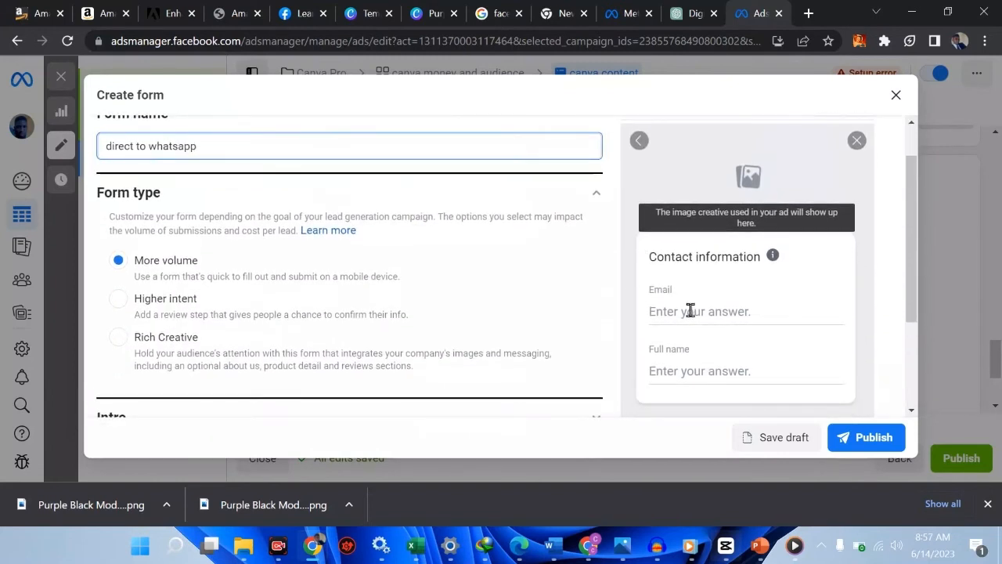
left_click(691, 311)
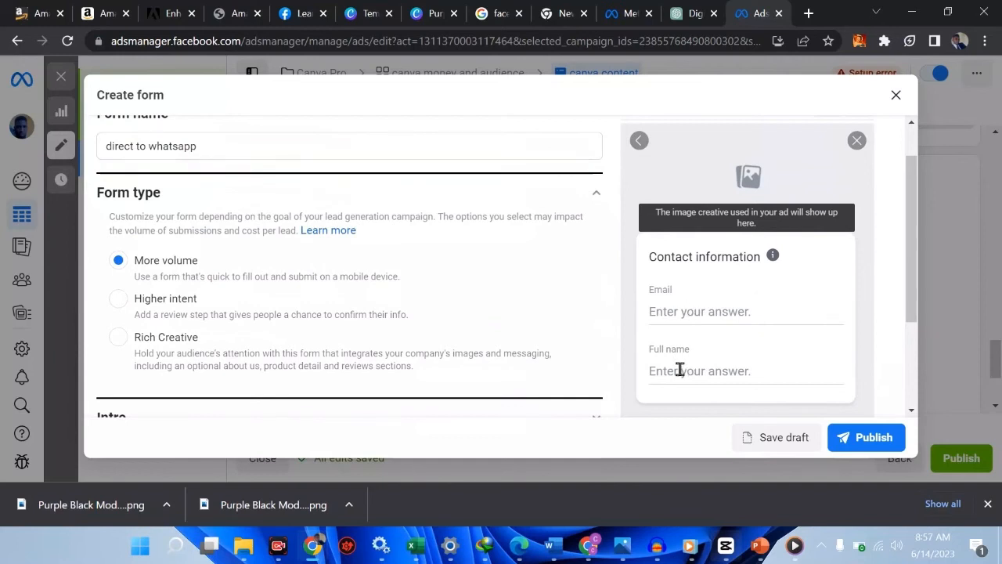
scroll(682, 373, "down", 1)
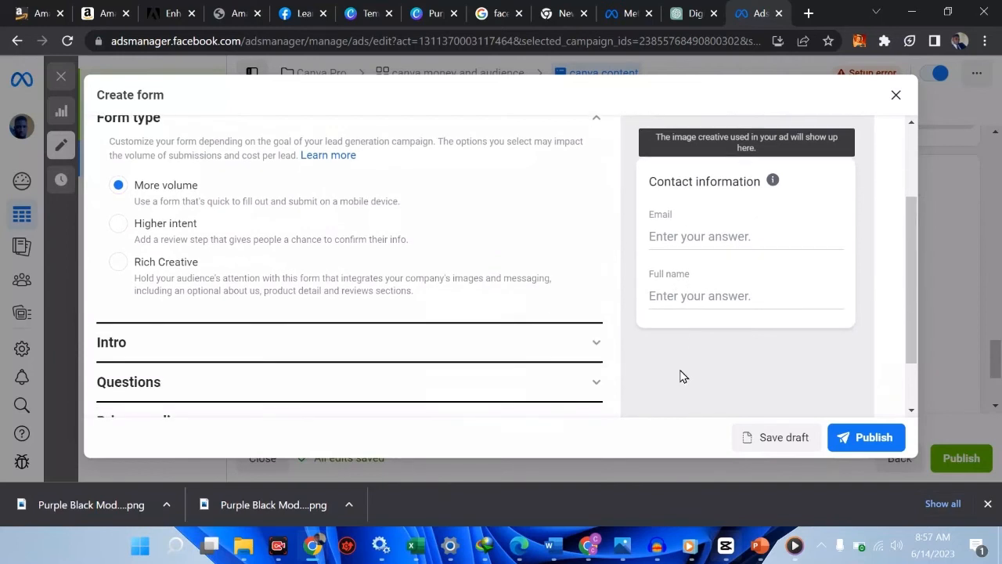
scroll(681, 375, "up", 1)
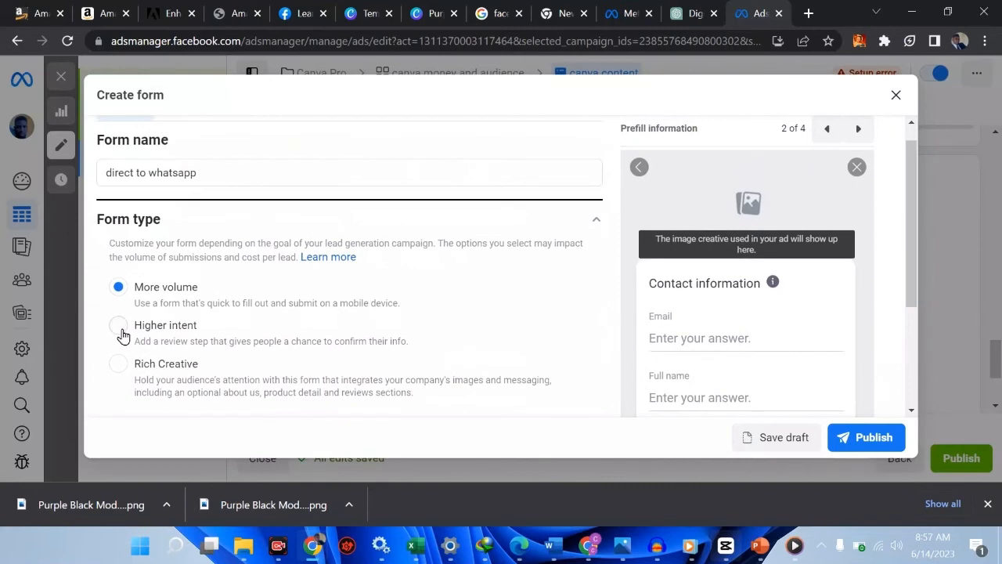
Set the form type to Higher intent and preview its prefill, privacy and closing pages
left_click(119, 326)
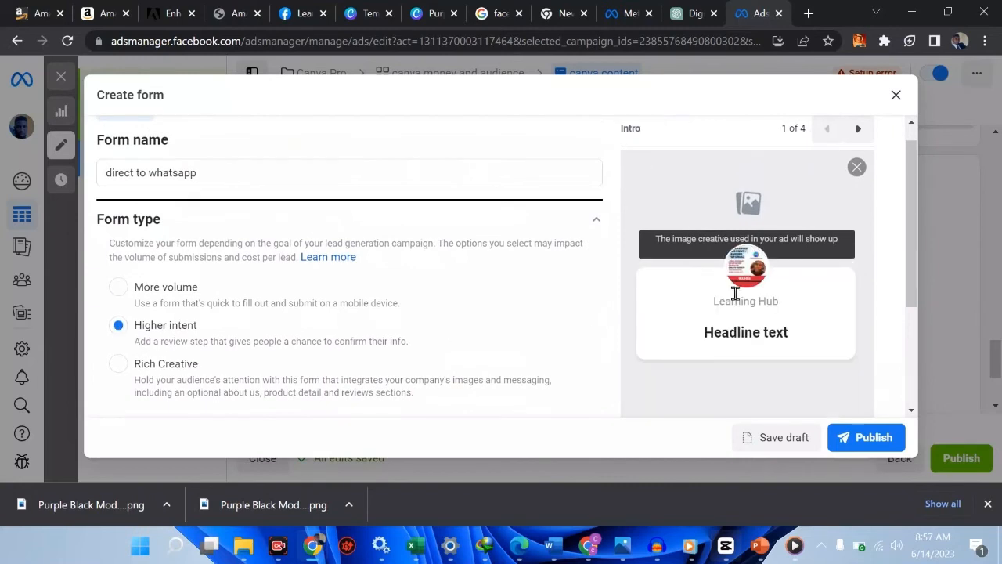
scroll(766, 324, "down", 1)
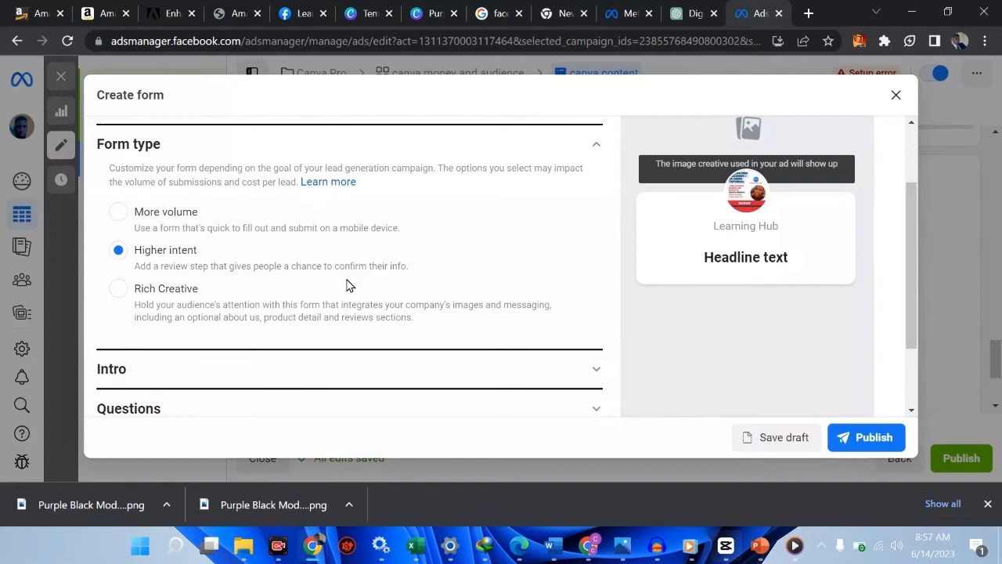
scroll(347, 286, "up", 2)
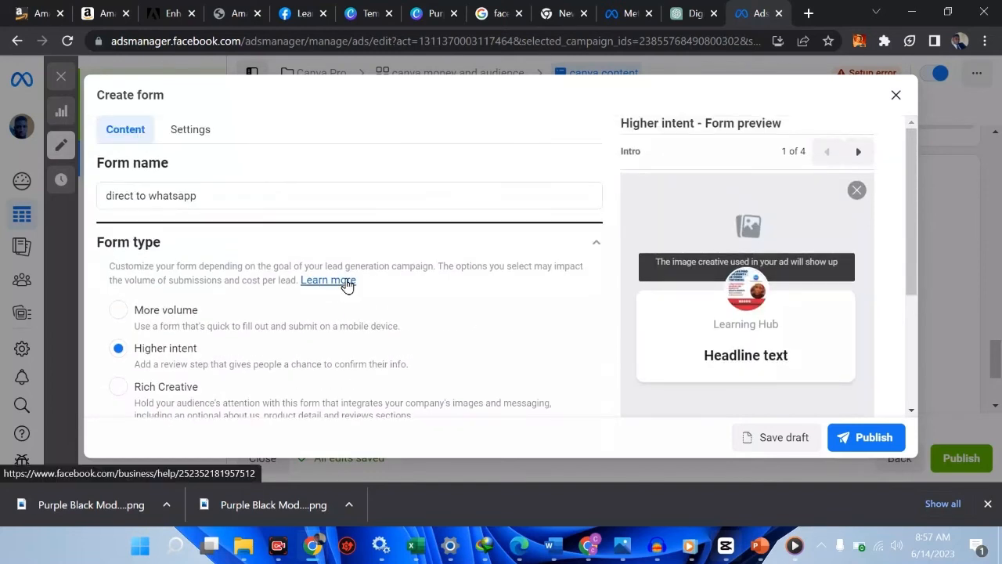
left_click(859, 154)
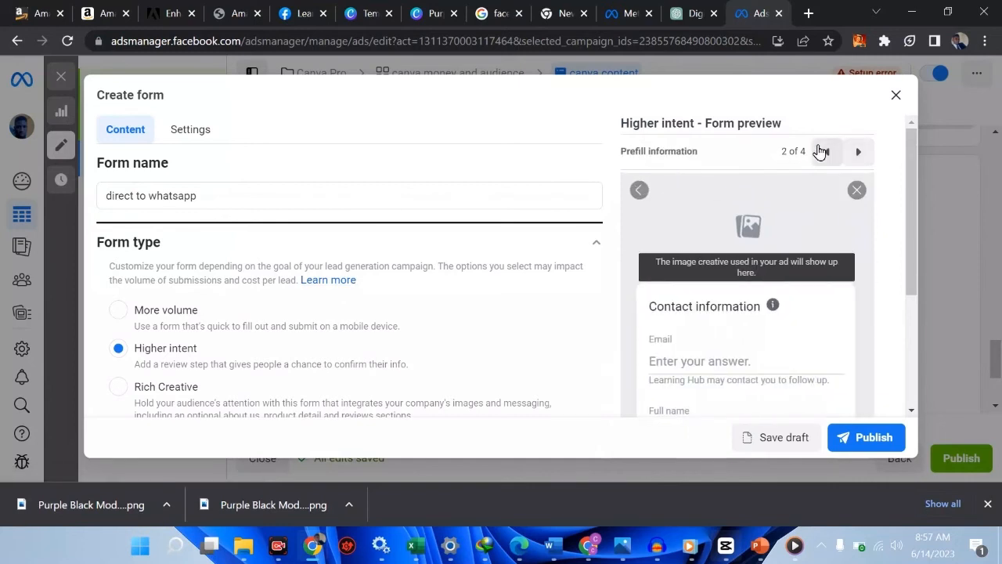
left_click(823, 151)
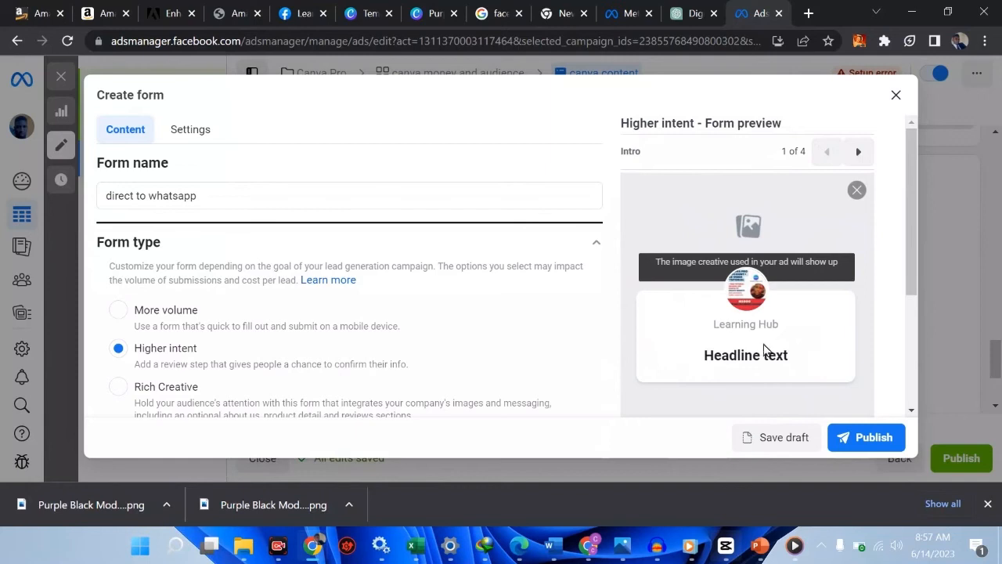
left_click(856, 156)
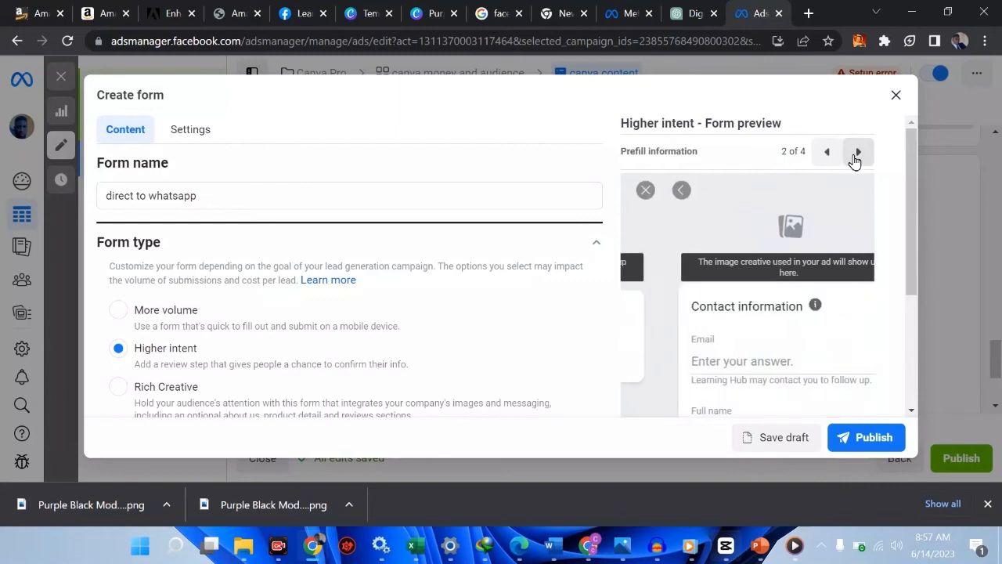
scroll(693, 358, "down", 1)
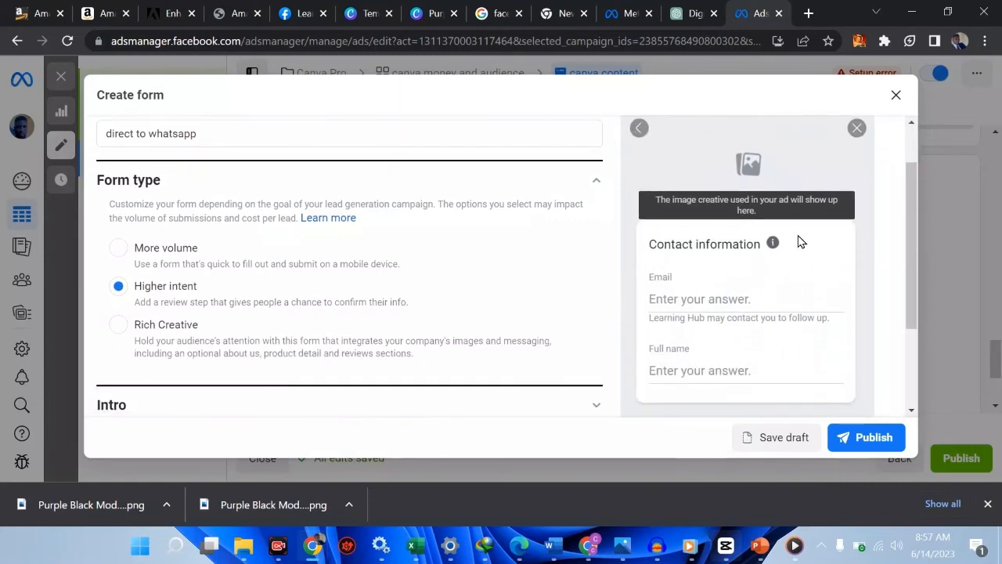
scroll(798, 237, "up", 1)
left_click(859, 153)
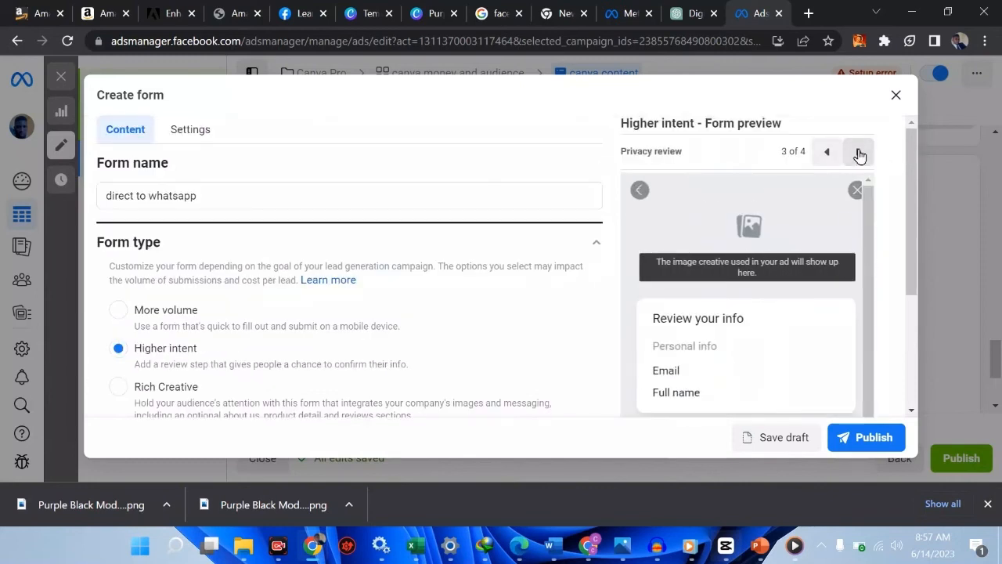
scroll(776, 339, "down", 1)
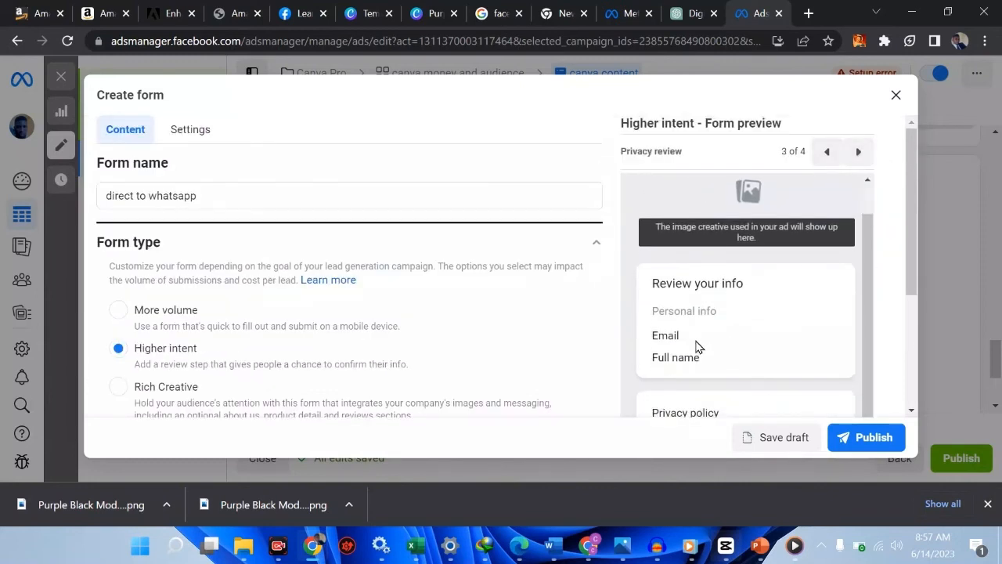
scroll(697, 347, "down", 1)
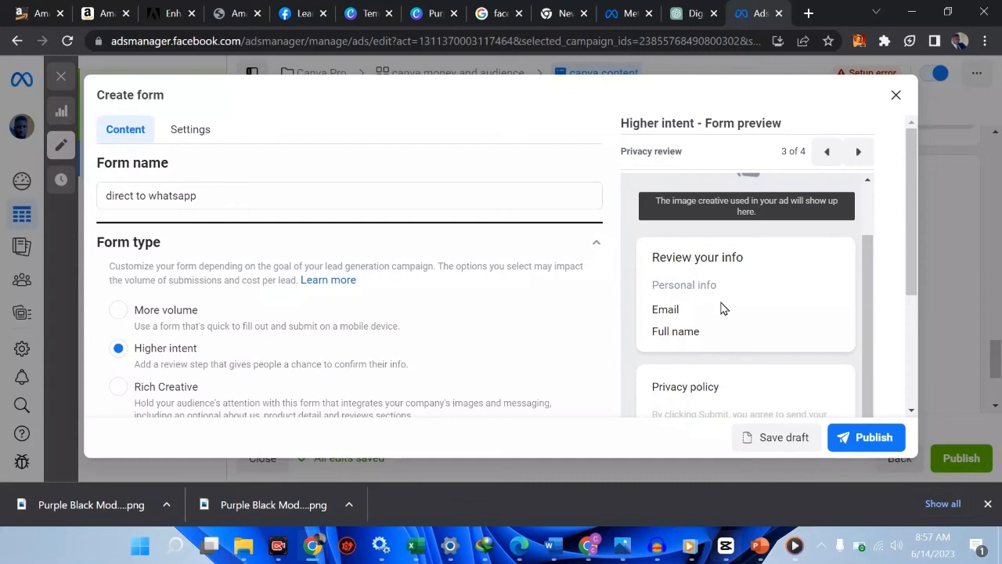
left_click(861, 151)
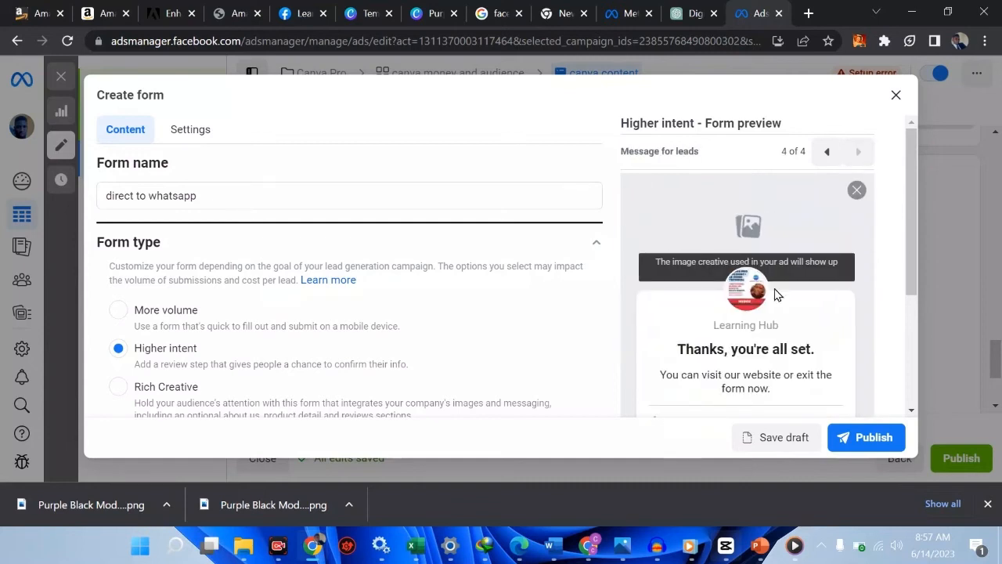
scroll(779, 293, "down", 2)
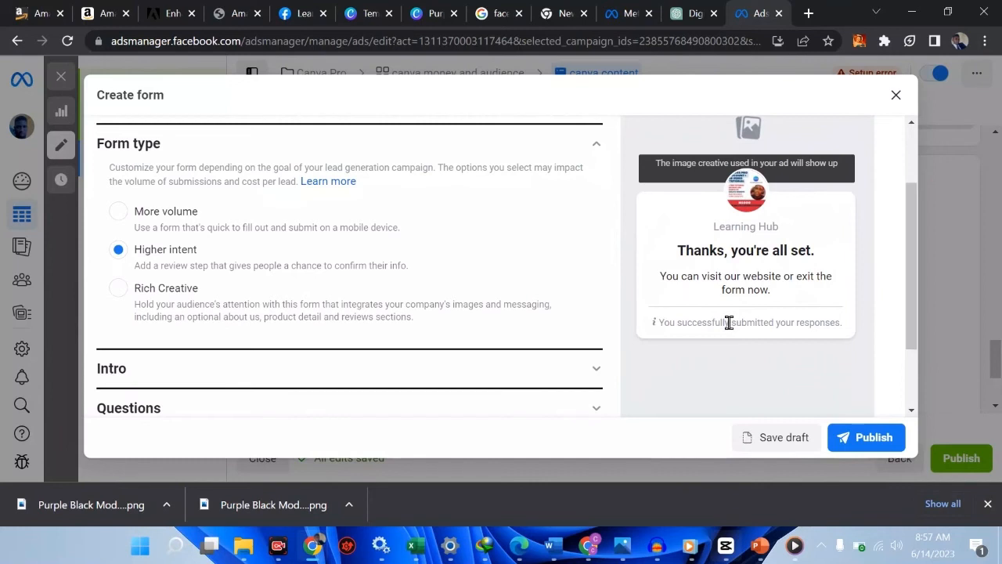
Switch the form type to Rich Creative and preview its prefill, privacy and closing pages
left_click(121, 293)
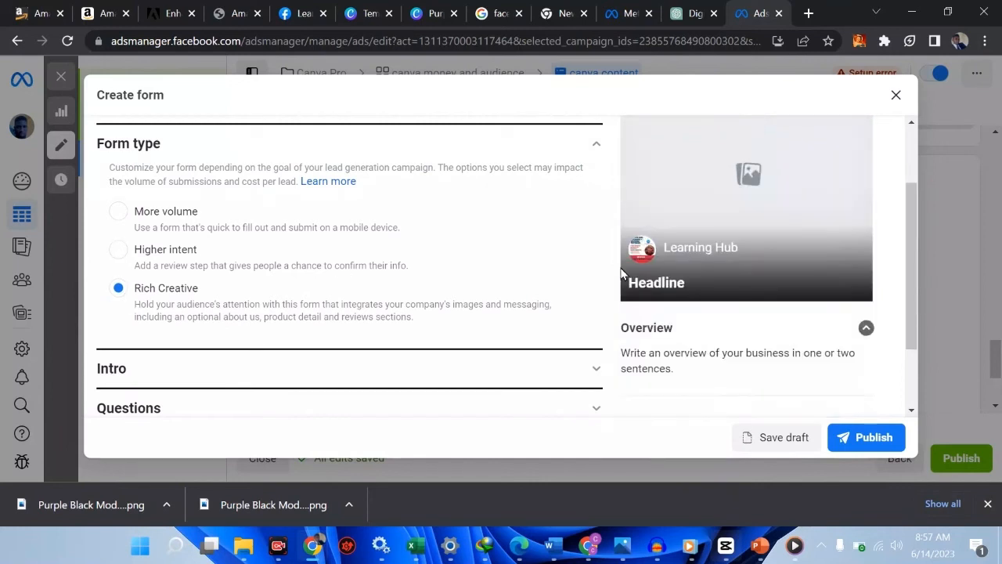
scroll(623, 272, "up", 2)
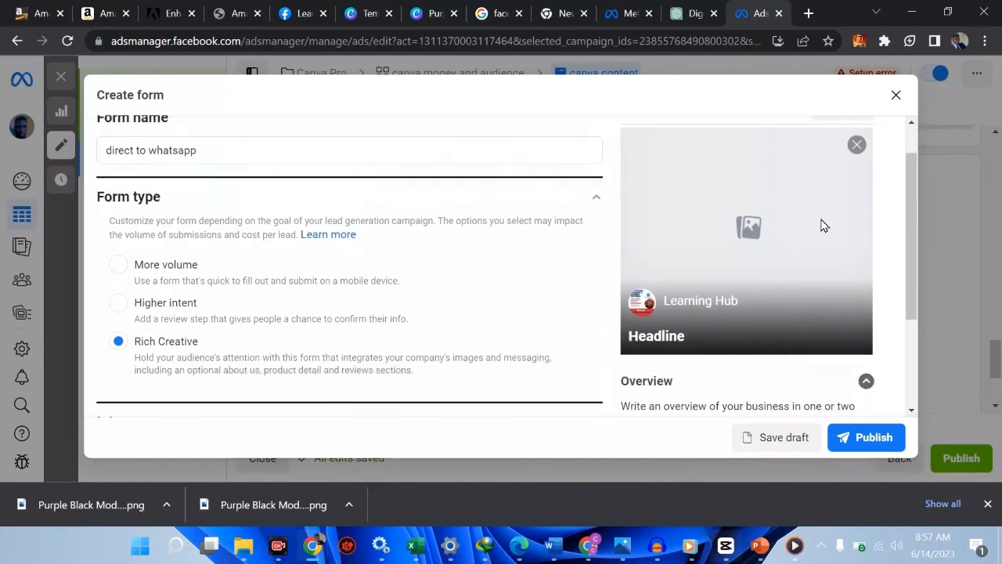
scroll(822, 226, "down", 2)
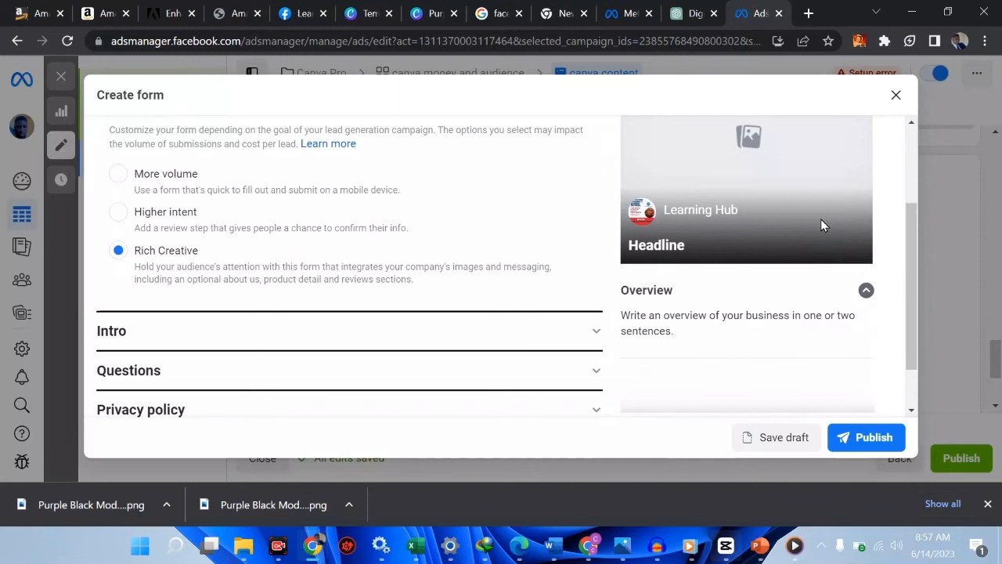
scroll(821, 226, "down", 1)
scroll(821, 226, "up", 4)
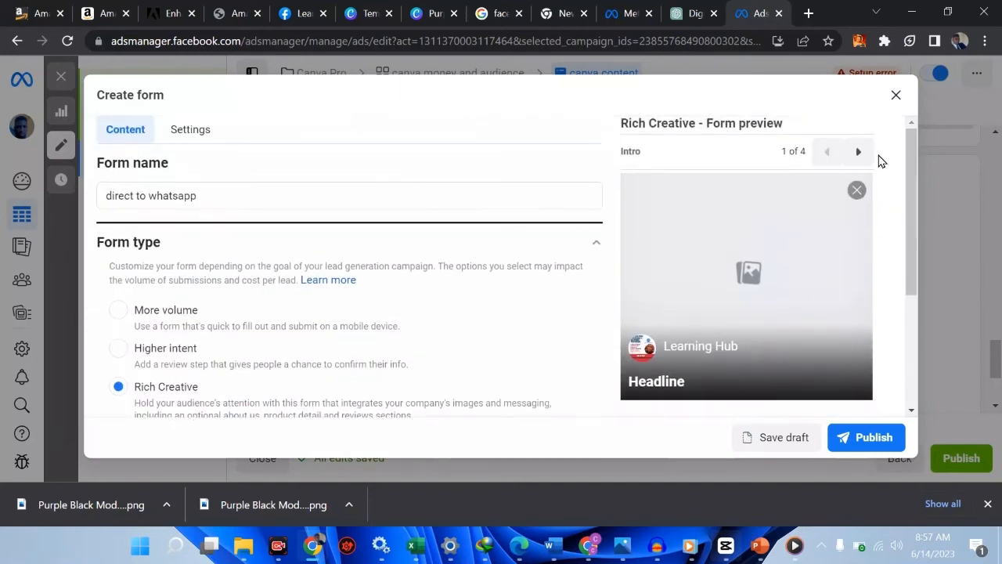
left_click(860, 154)
scroll(780, 353, "down", 1)
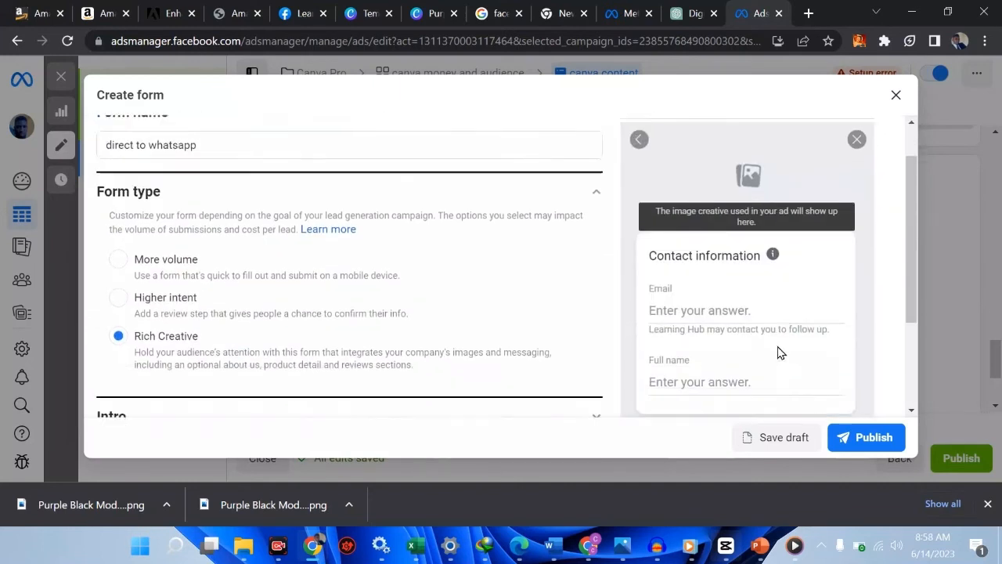
scroll(779, 351, "up", 2)
left_click(858, 153)
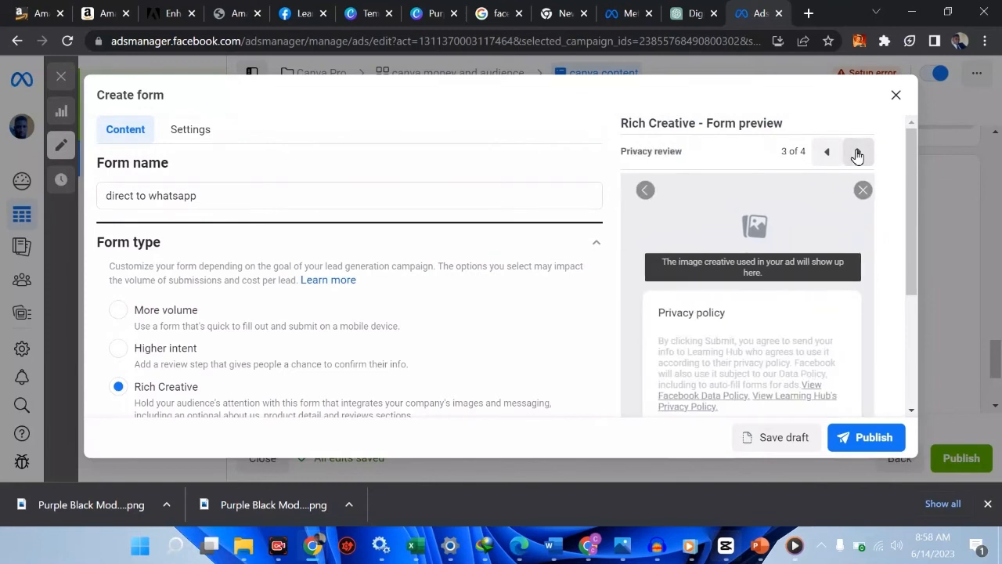
scroll(789, 308, "down", 2)
scroll(789, 311, "up", 2)
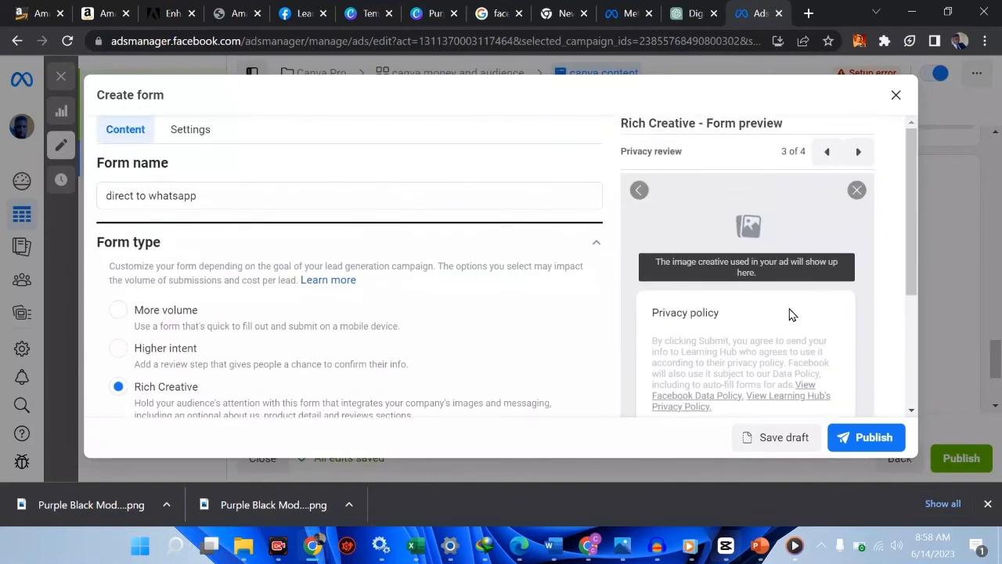
left_click(859, 152)
scroll(803, 306, "down", 1)
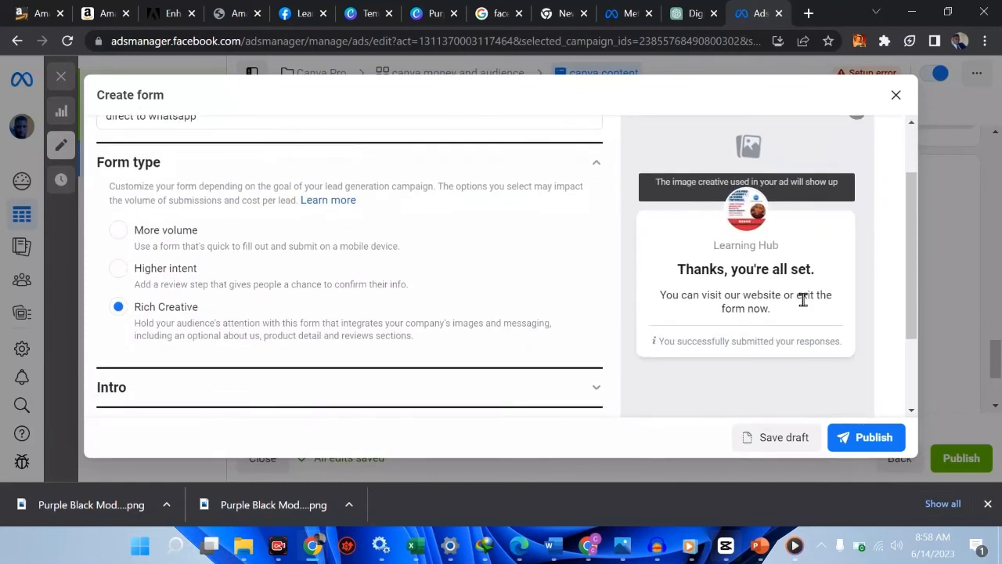
scroll(803, 299, "down", 1)
scroll(804, 301, "up", 3)
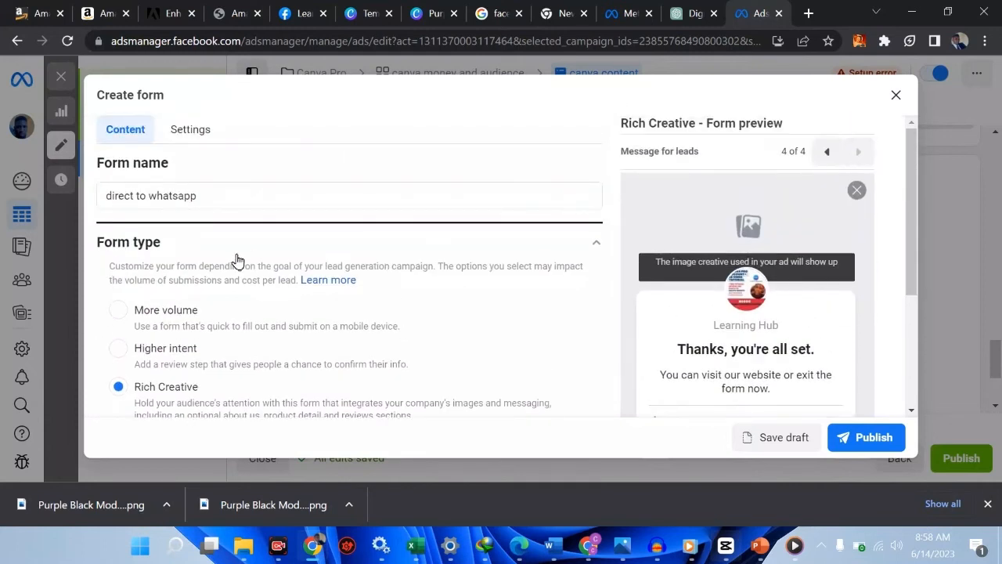
Switch the form type to More volume and preview its prefill, privacy and closing pages
left_click(119, 313)
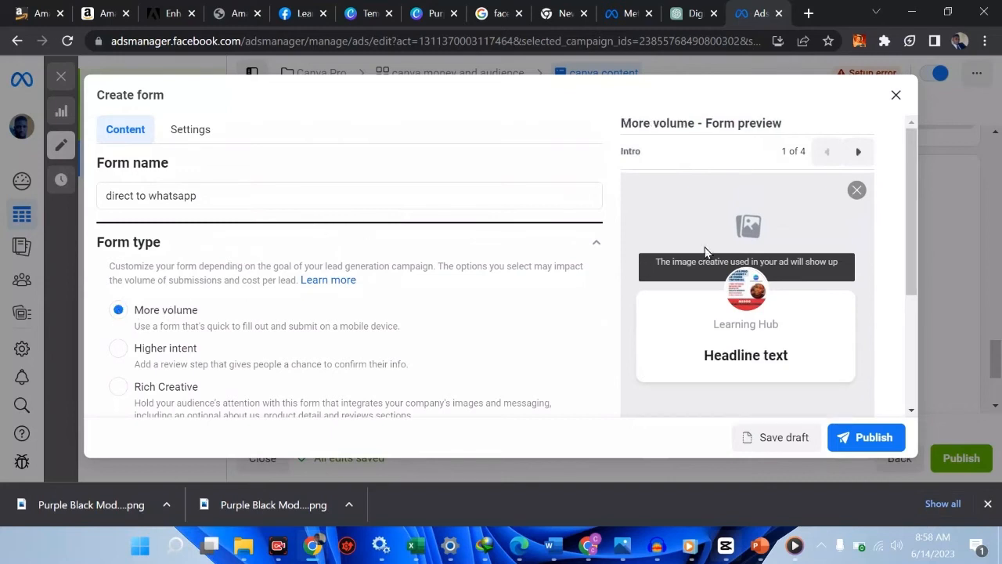
left_click(859, 152)
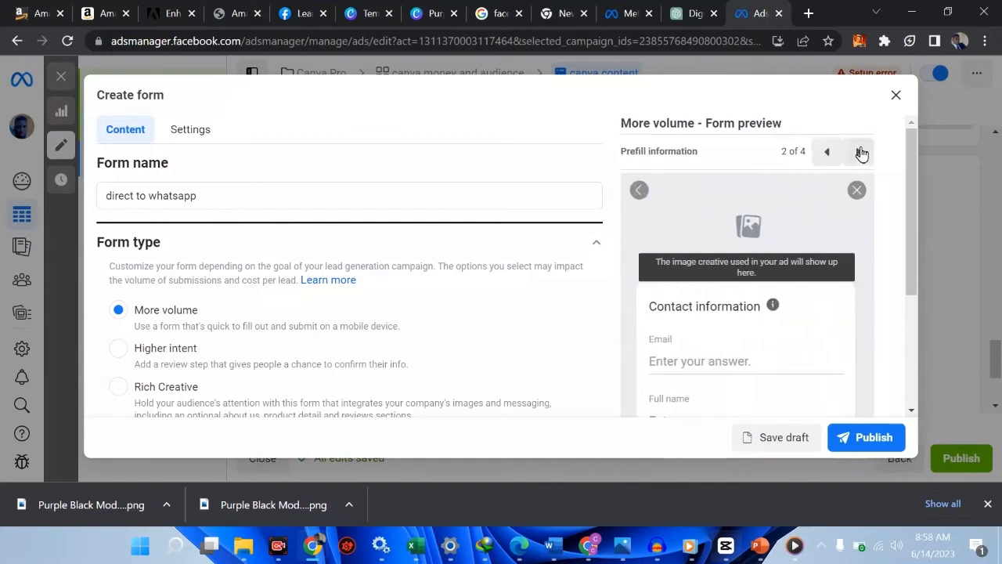
left_click(861, 153)
left_click(861, 153)
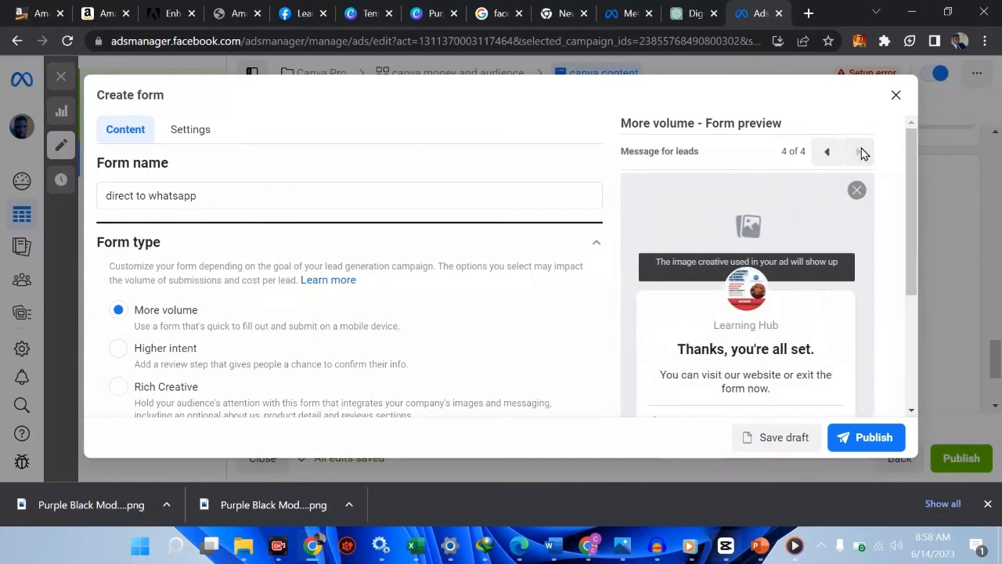
Attempt to publish to list the 6 errors and jump to the empty greeting headline
left_click(868, 444)
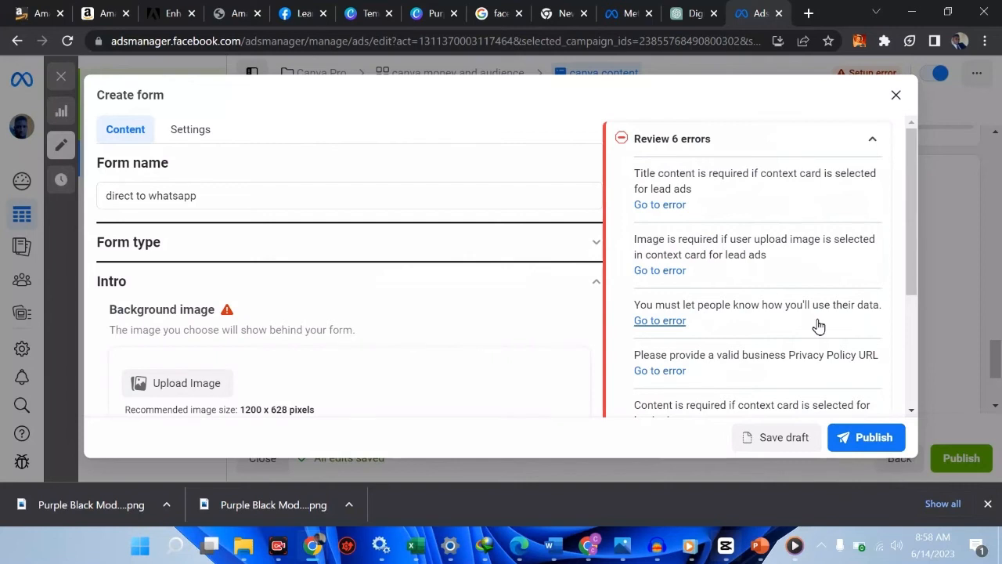
left_click(660, 205)
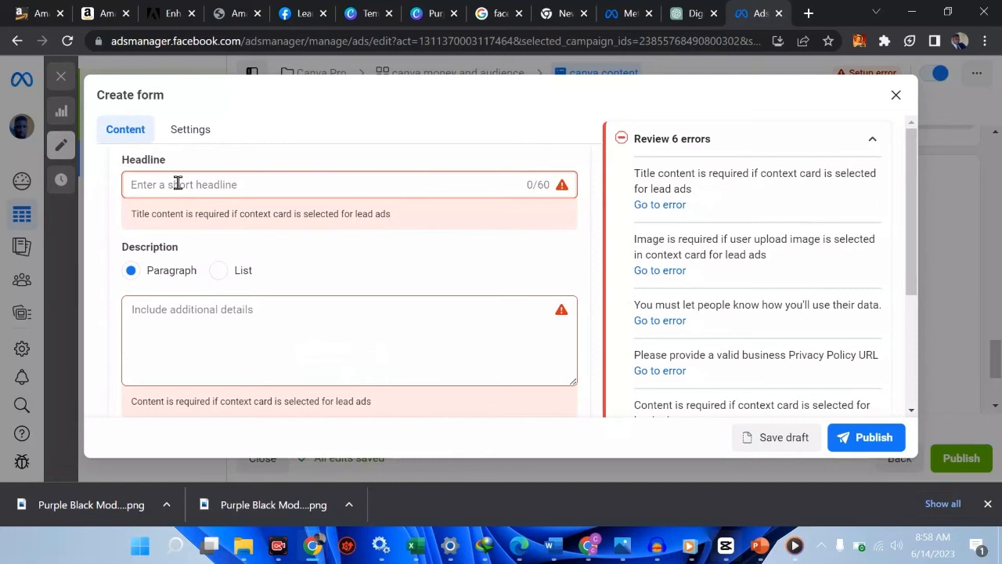
scroll(369, 299, "down", 5)
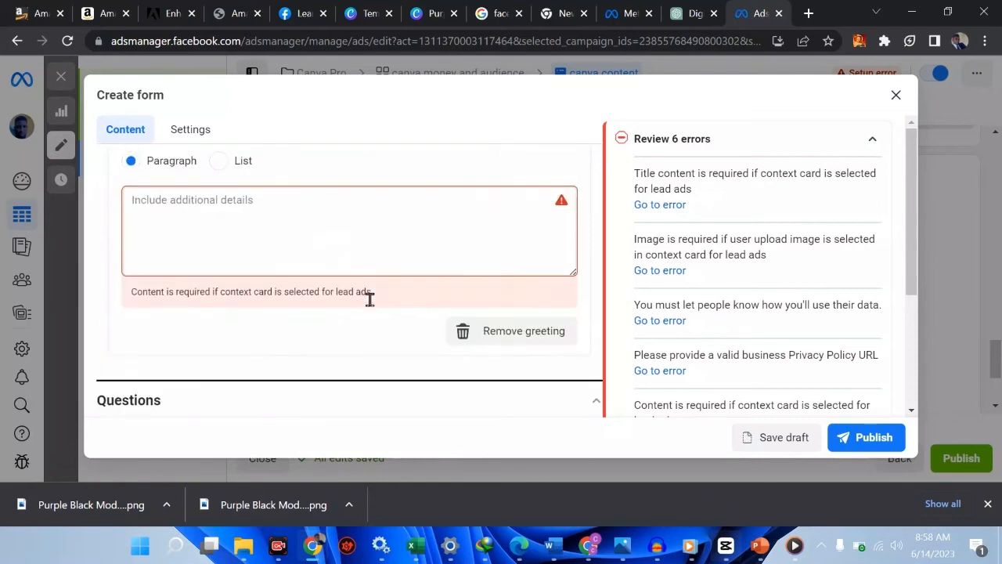
scroll(373, 307, "up", 1)
scroll(373, 307, "down", 1)
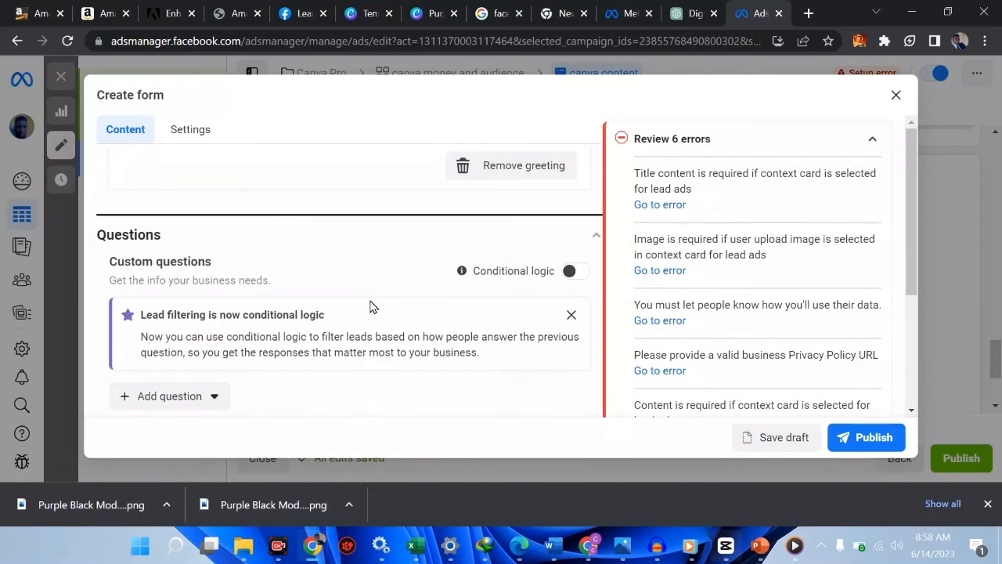
scroll(371, 307, "down", 1)
scroll(372, 307, "up", 5)
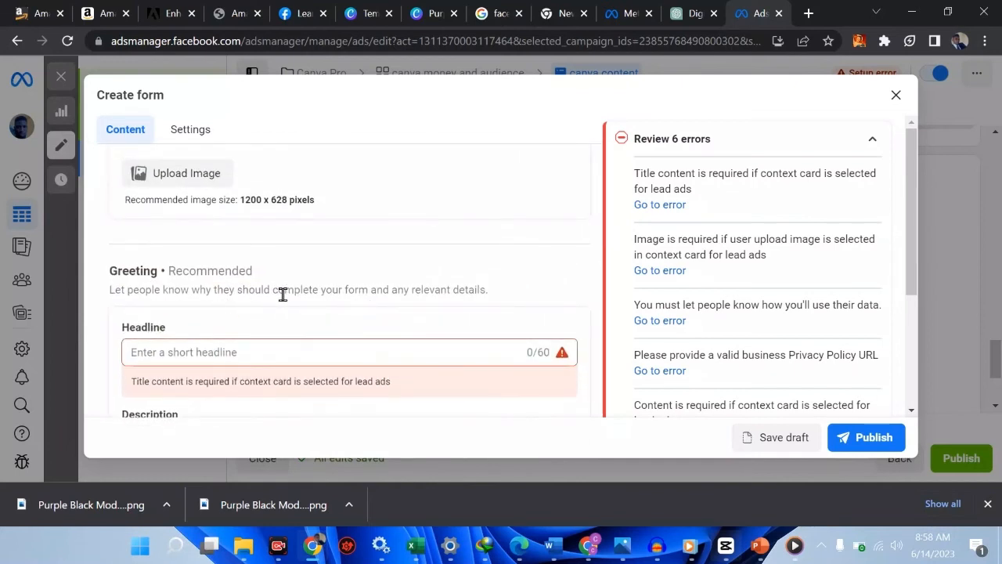
left_click(259, 351)
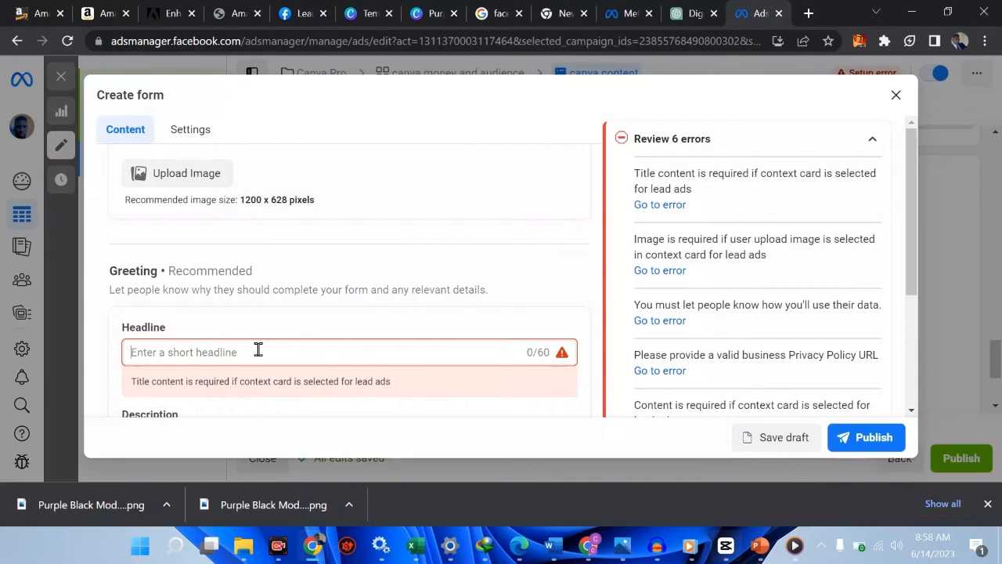
Enter the greeting headline 'Join my canva pro team when you sign up'
type("learn")
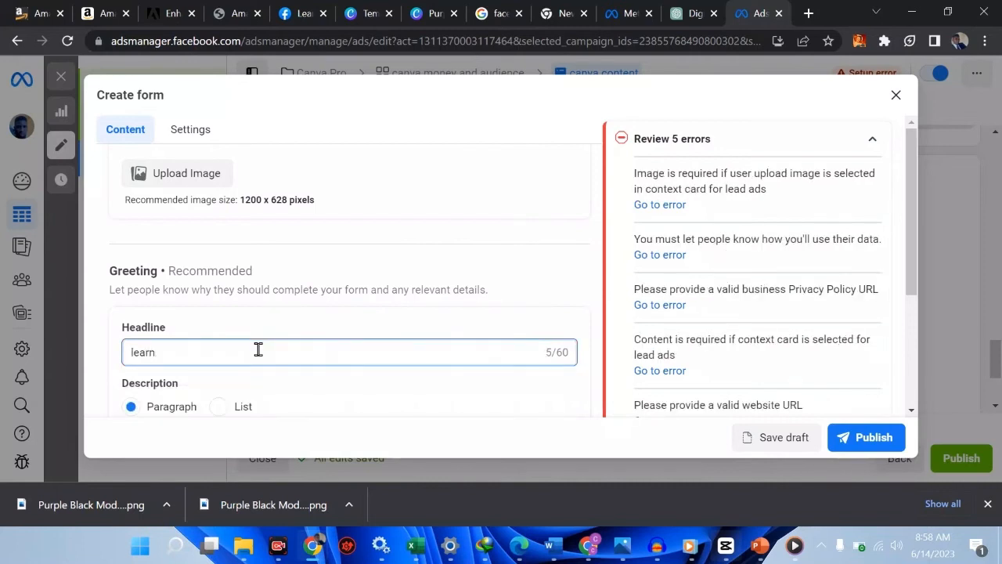
key("BackSpace")
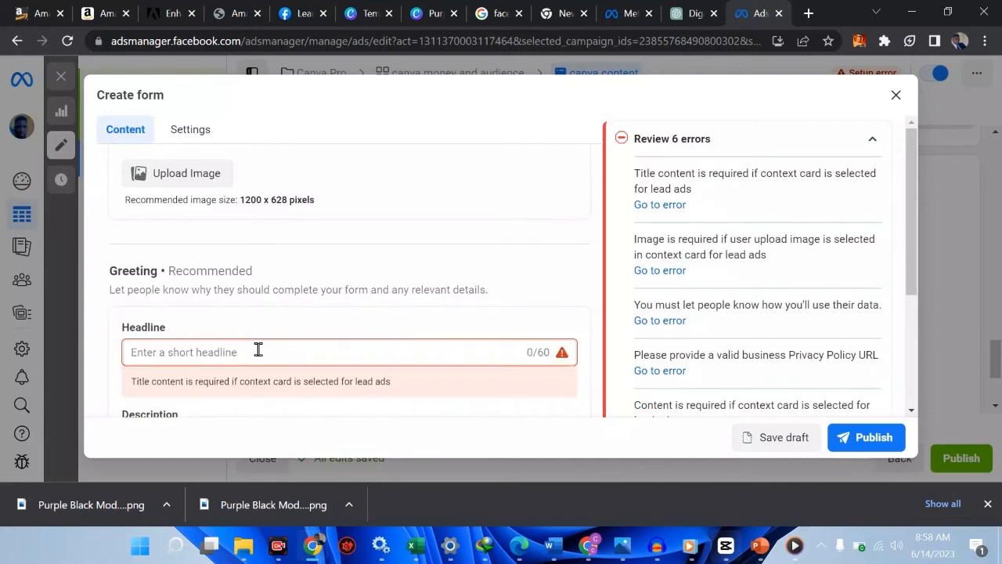
type("JOin")
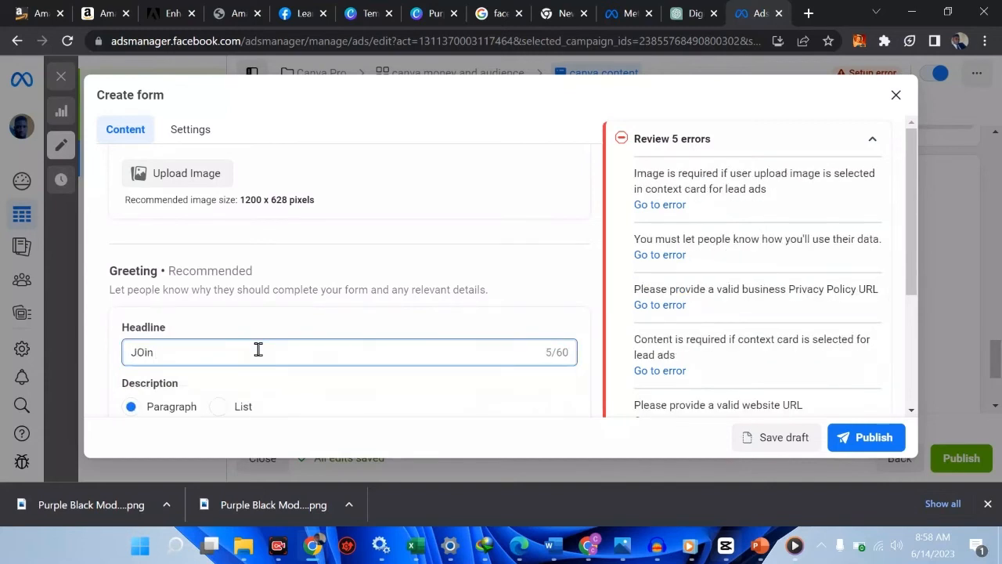
key("BackSpace")
key("BackSpace")
type("oin my canva pro team wh")
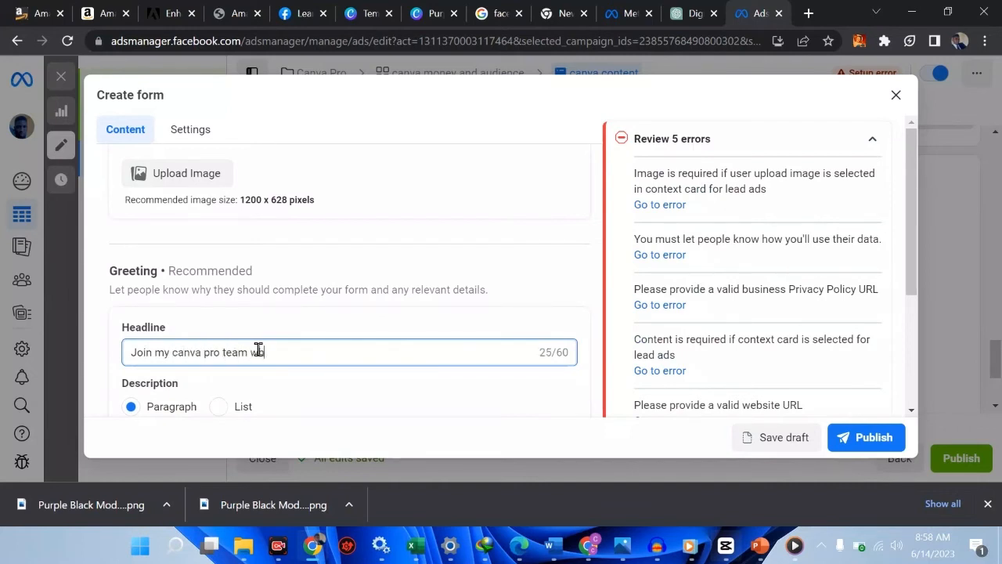
type("en you sign up")
scroll(258, 350, "down", 2)
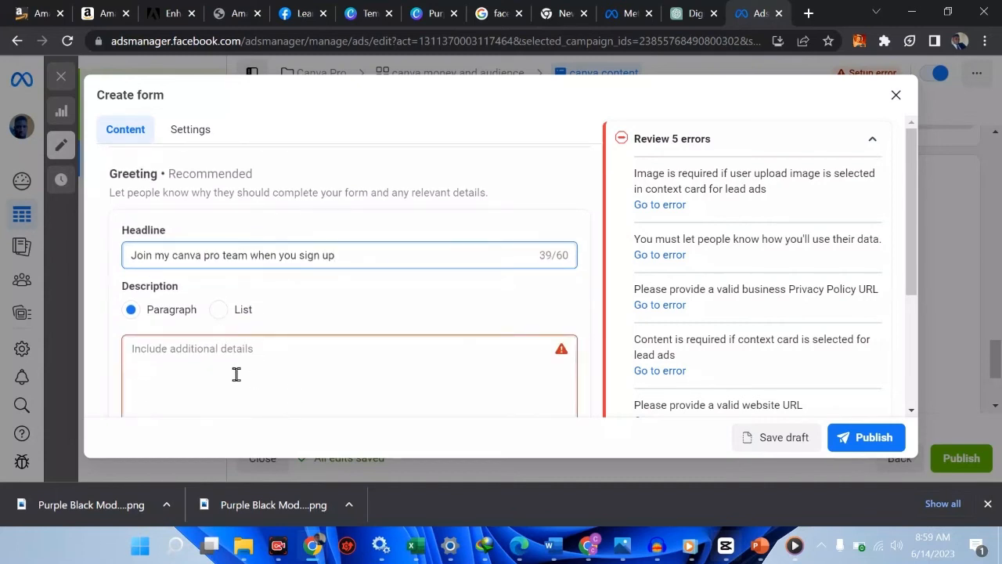
Begin typing the greeting description in the Description box
left_click(235, 375)
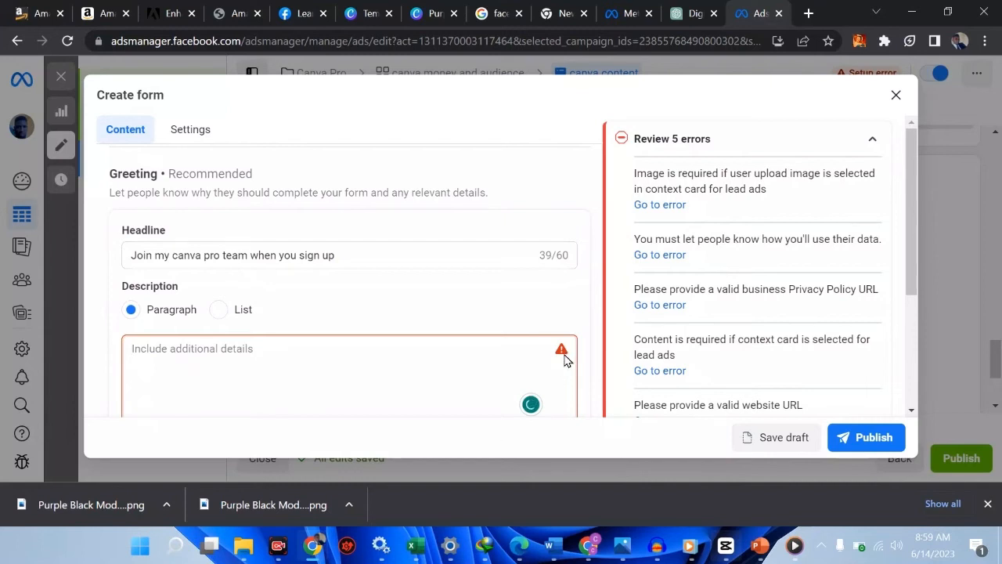
scroll(564, 344, "down", 3)
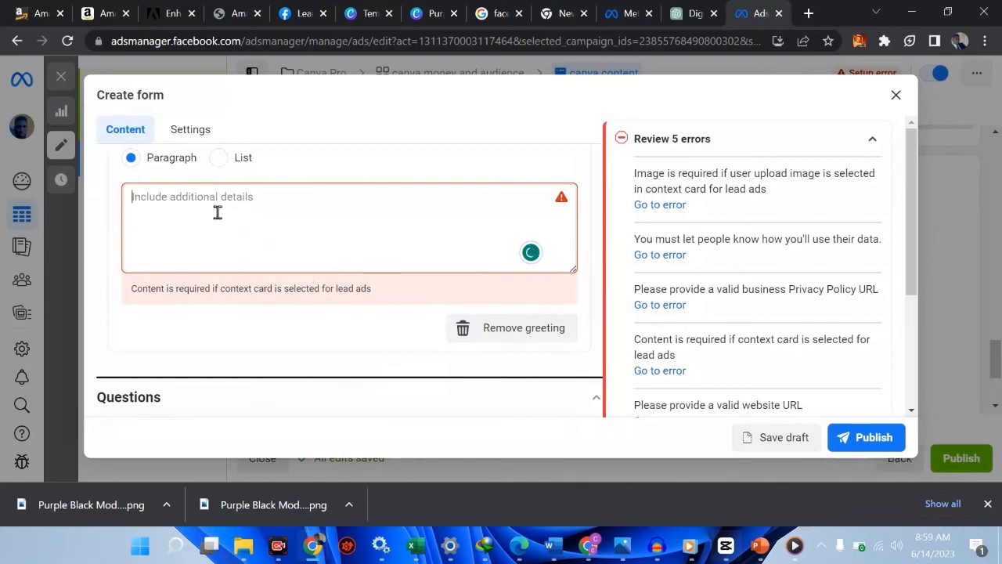
type("PLE")
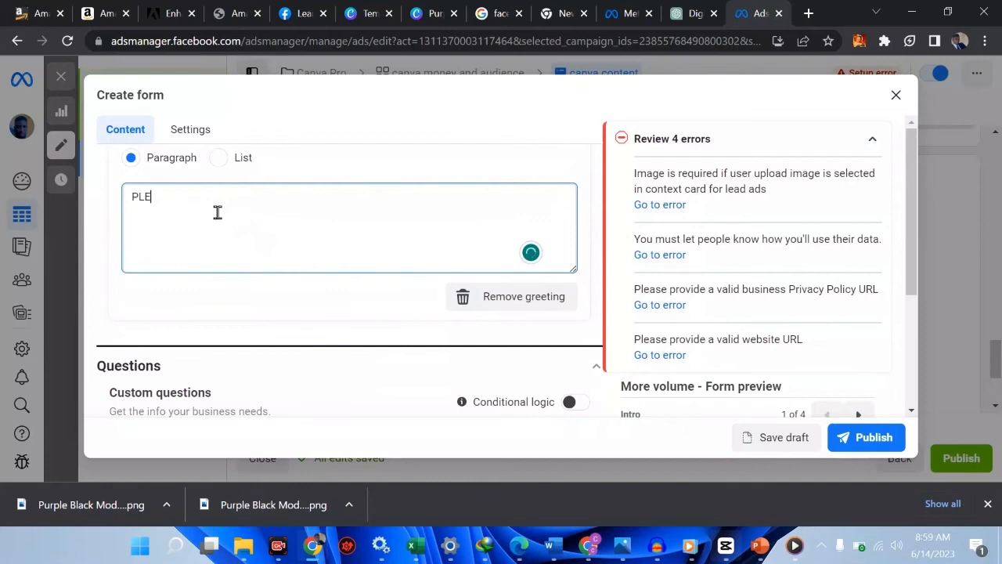
type("ASE FI")
key("BackSpace")
key("BackSpace")
key("BackSpace")
key("BackSpace")
key("BackSpace")
key("BackSpace")
key("BackSpace")
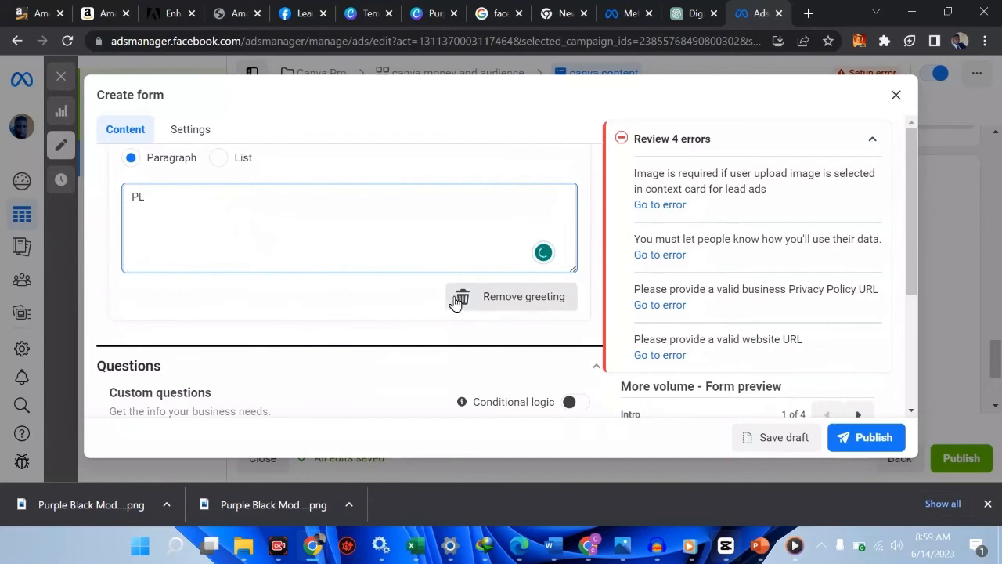
Remove the unfinished greeting section from the form
left_click(459, 300)
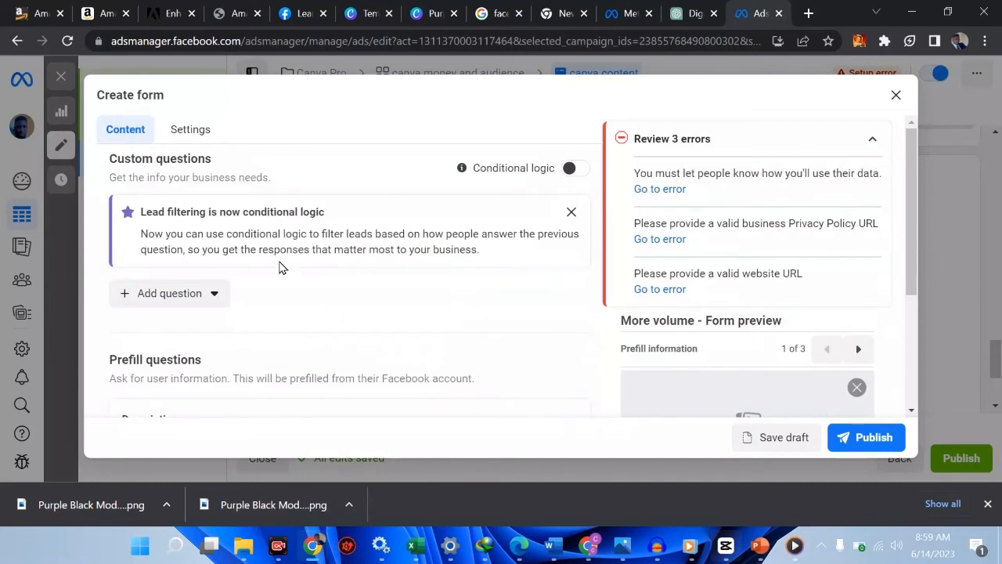
scroll(280, 267, "up", 2)
scroll(282, 268, "up", 4)
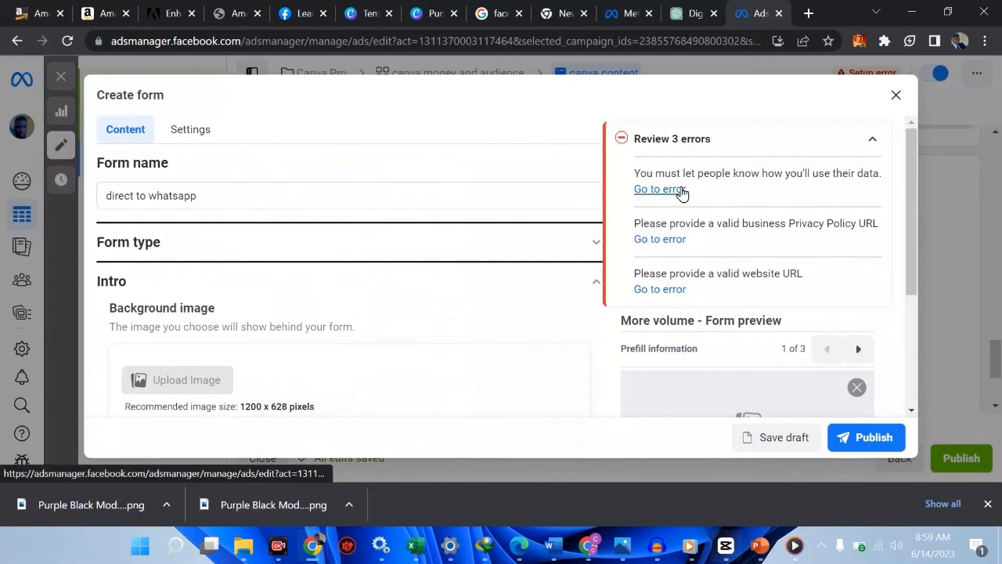
Enter the data-use description 'you are filling this form because, you want to join my team'
left_click(678, 191)
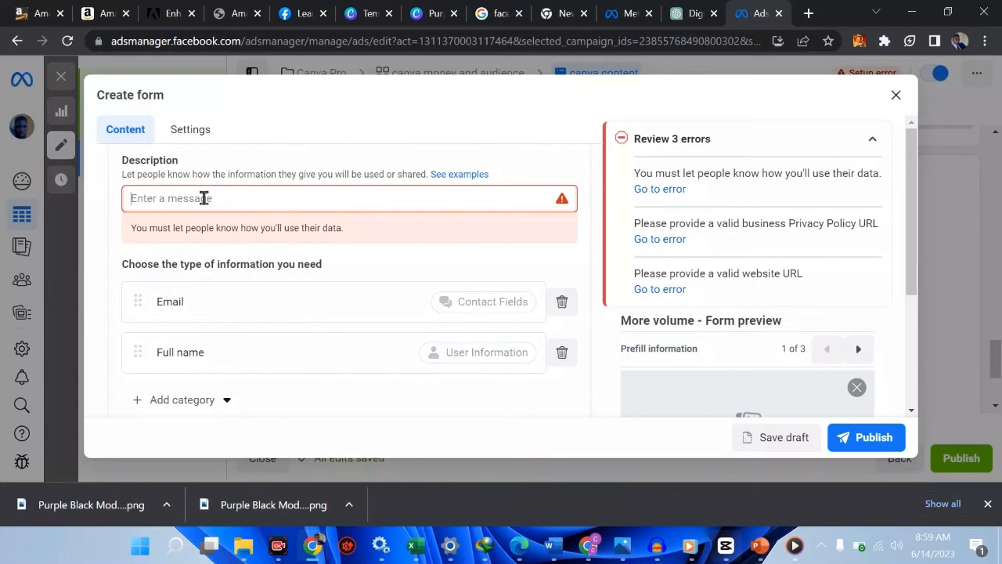
type("ENTE")
key("BackSpace")
key("BackSpace")
key("BackSpace")
key("BackSpace")
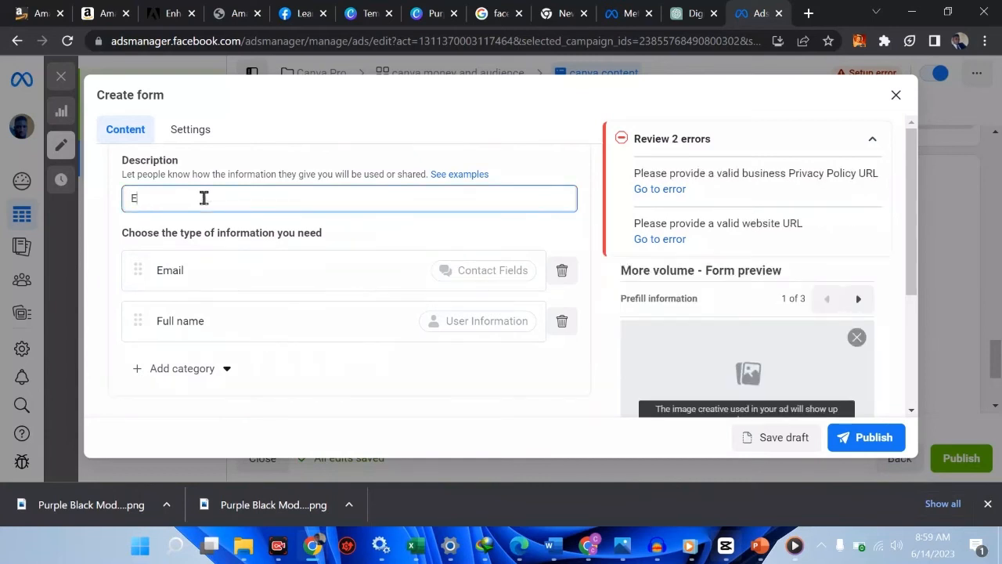
type("you are filling this form because, ")
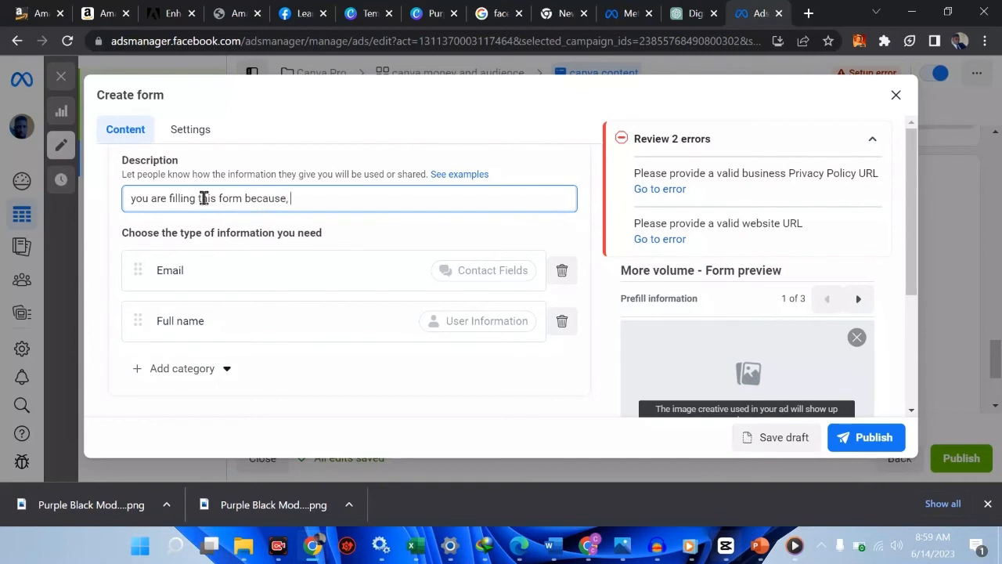
type("you want wan")
key("BackSpace")
key("BackSpace")
type("to joinmy")
key("BackSpace")
key("BackSpace")
type("my team")
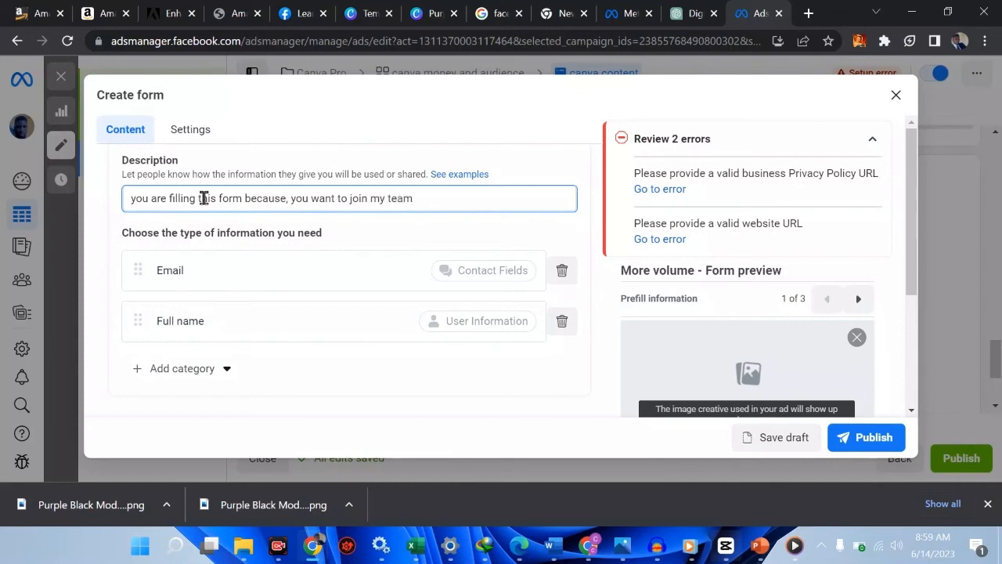
left_click(380, 282)
scroll(379, 282, "down", 2)
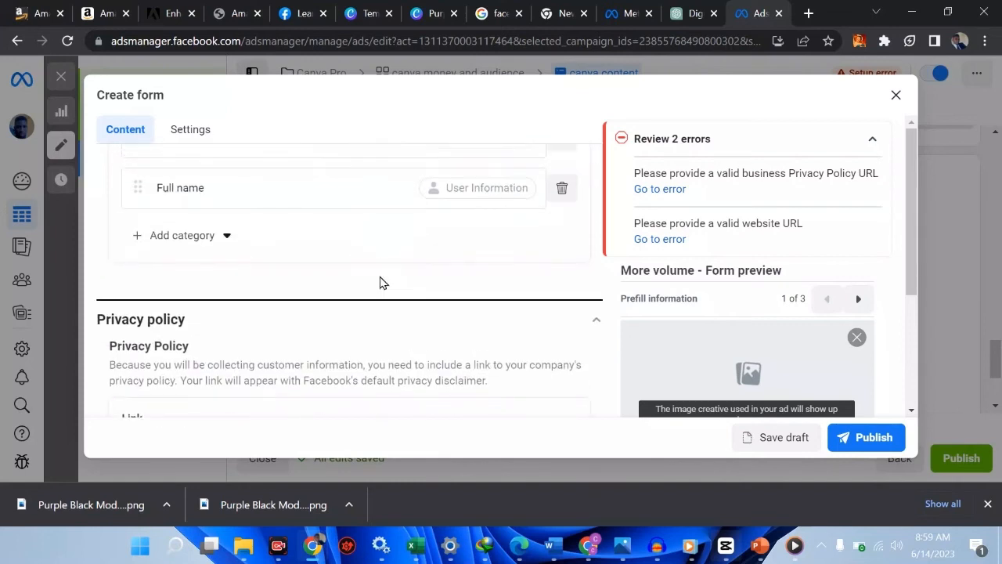
scroll(381, 282, "up", 2)
scroll(375, 346, "down", 2)
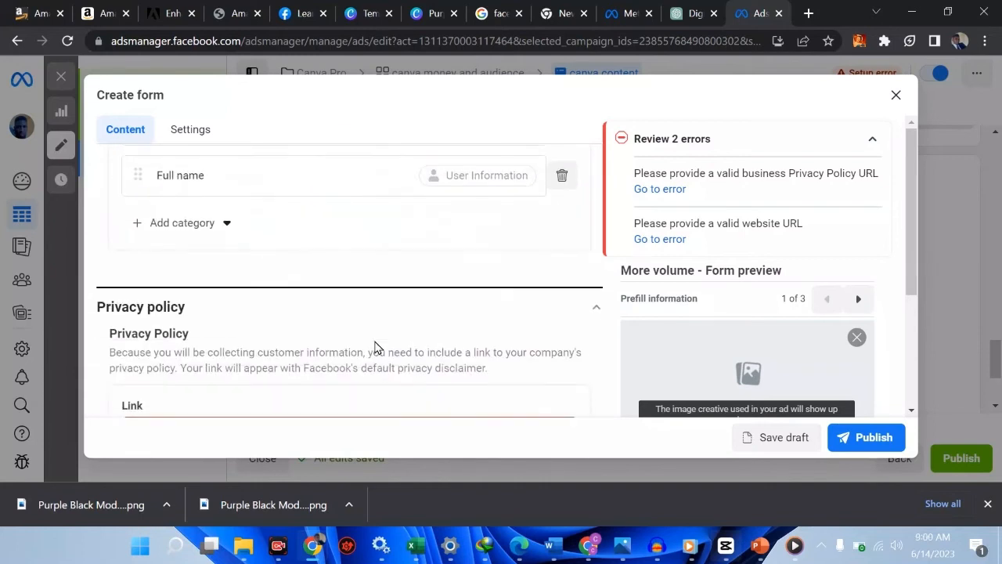
scroll(374, 344, "down", 2)
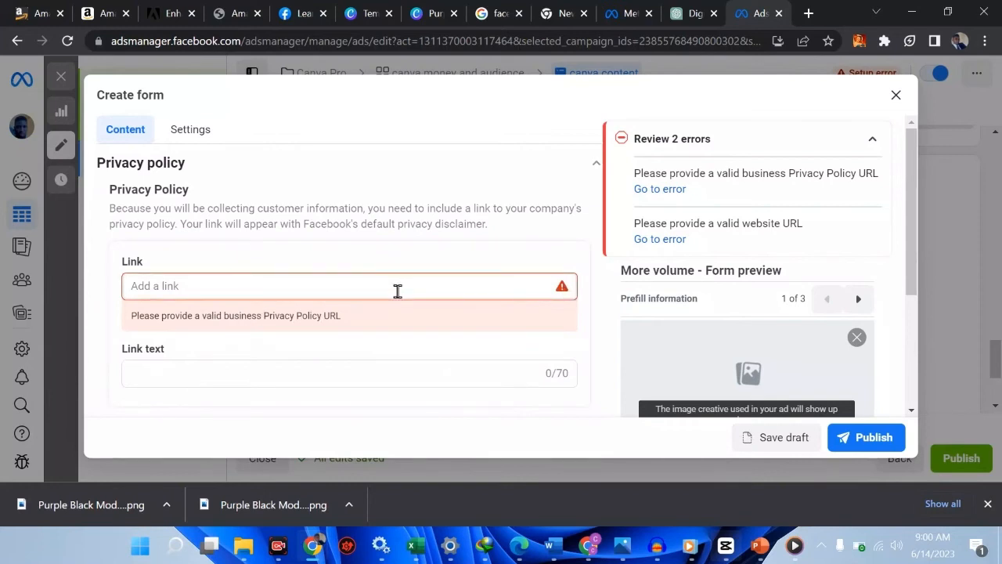
scroll(398, 291, "up", 15)
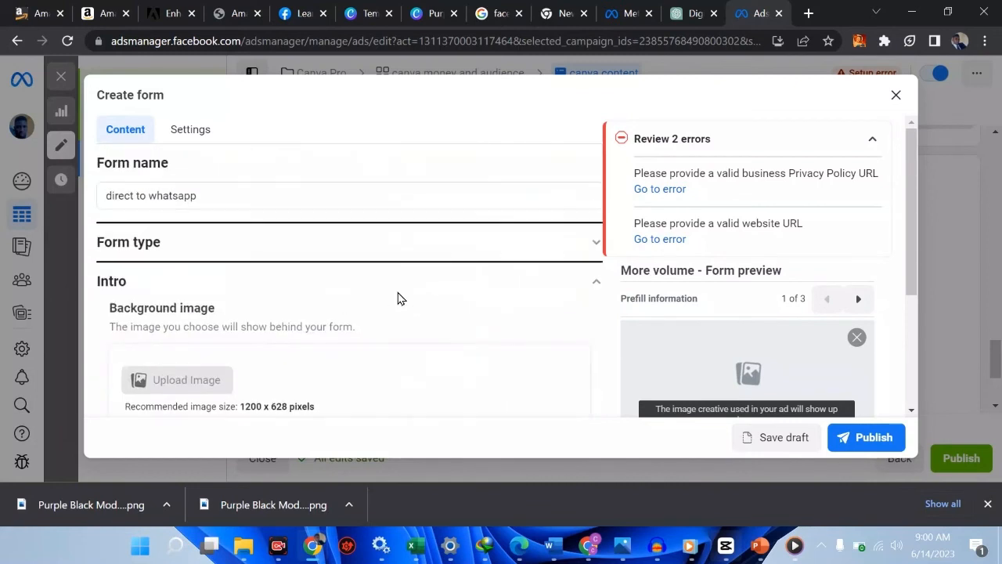
scroll(262, 270, "down", 1)
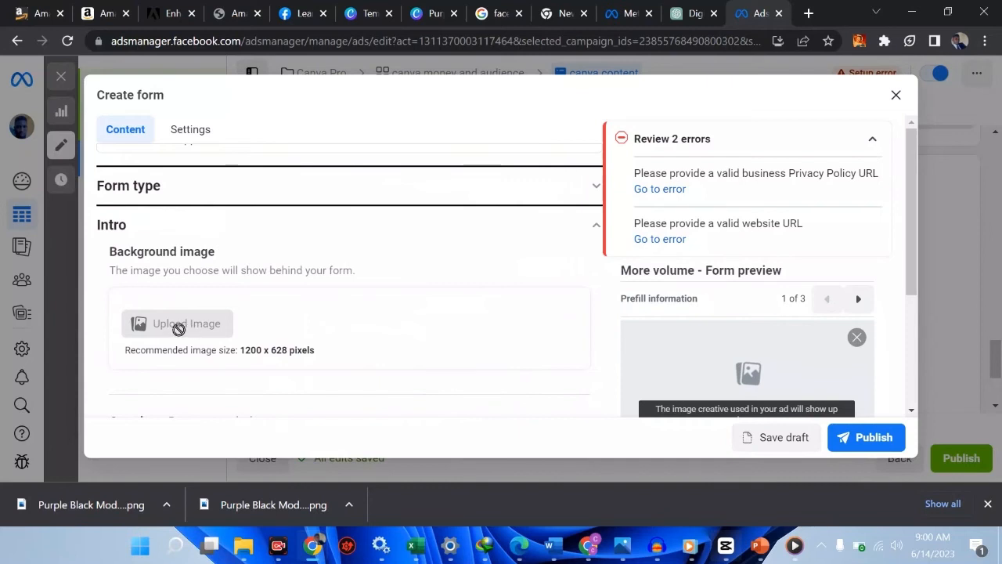
scroll(177, 329, "down", 2)
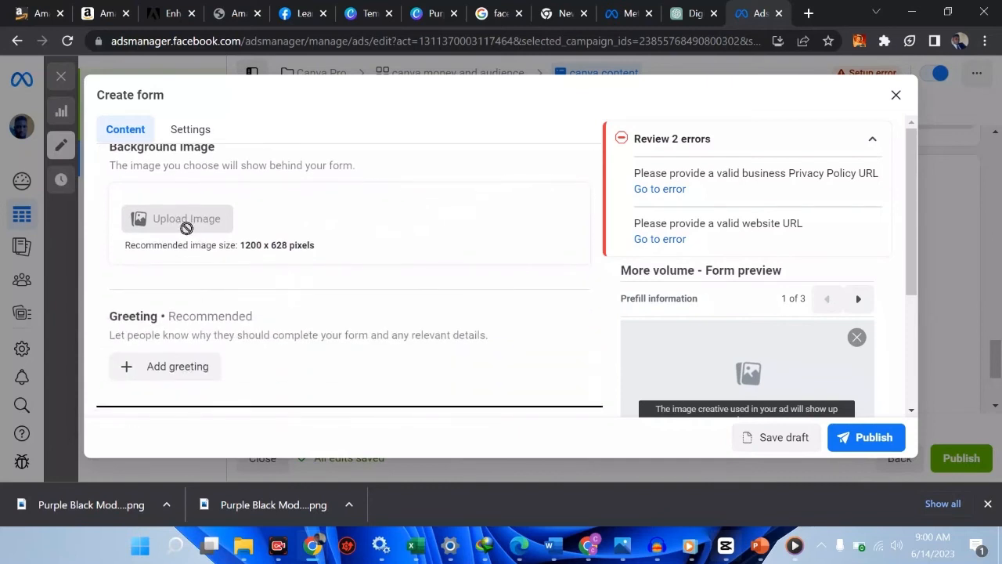
scroll(180, 227, "up", 1)
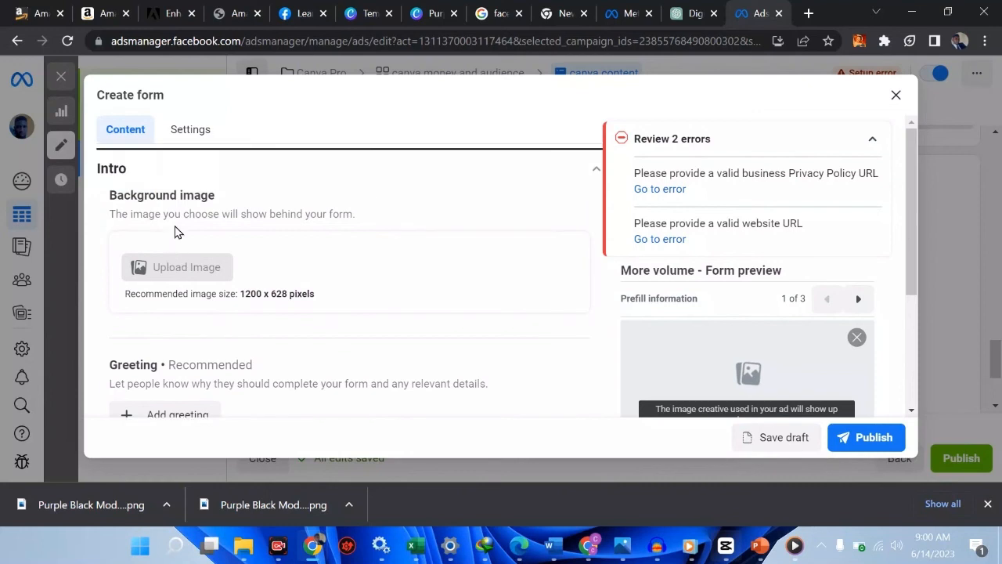
scroll(238, 233, "up", 1)
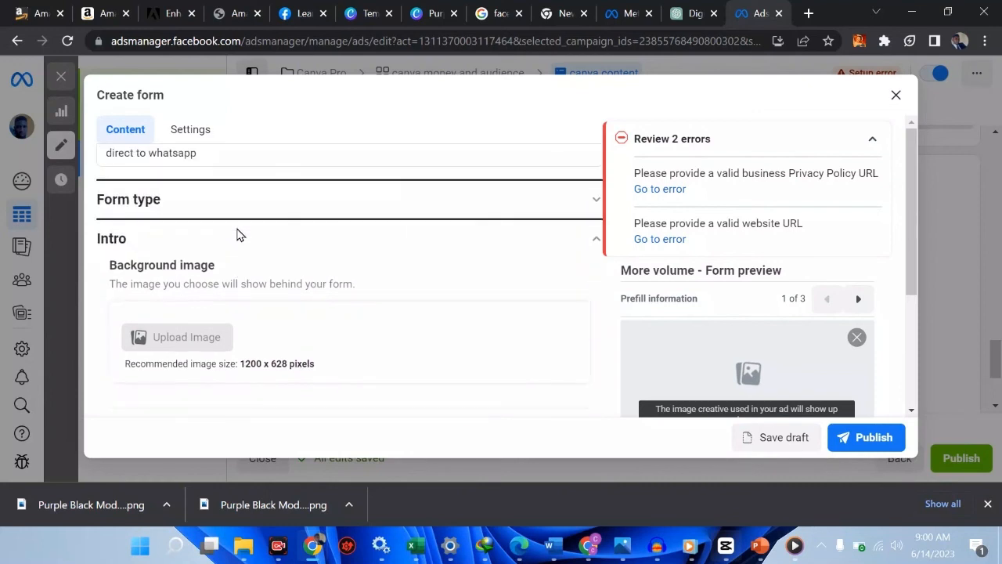
scroll(238, 233, "up", 1)
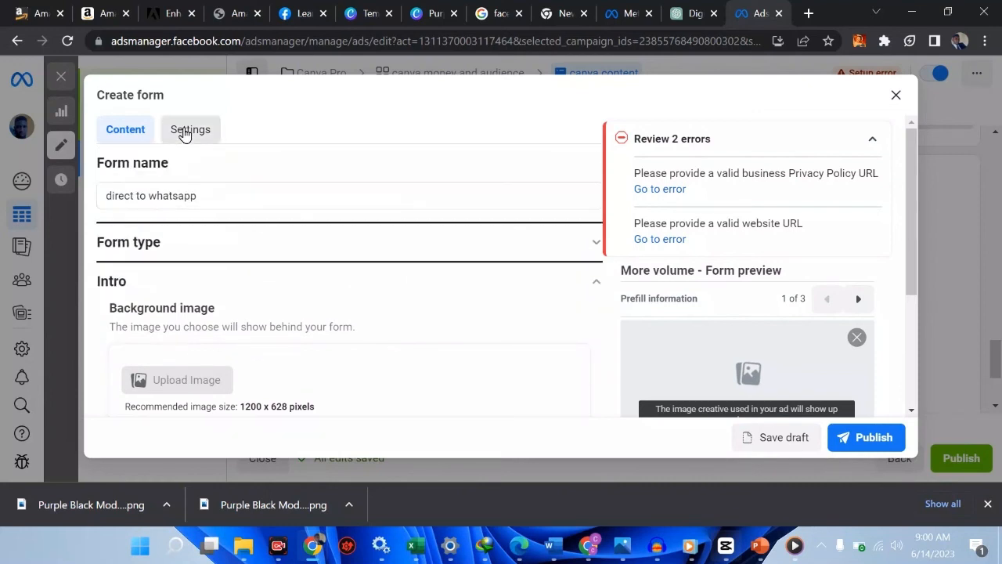
left_click(185, 131)
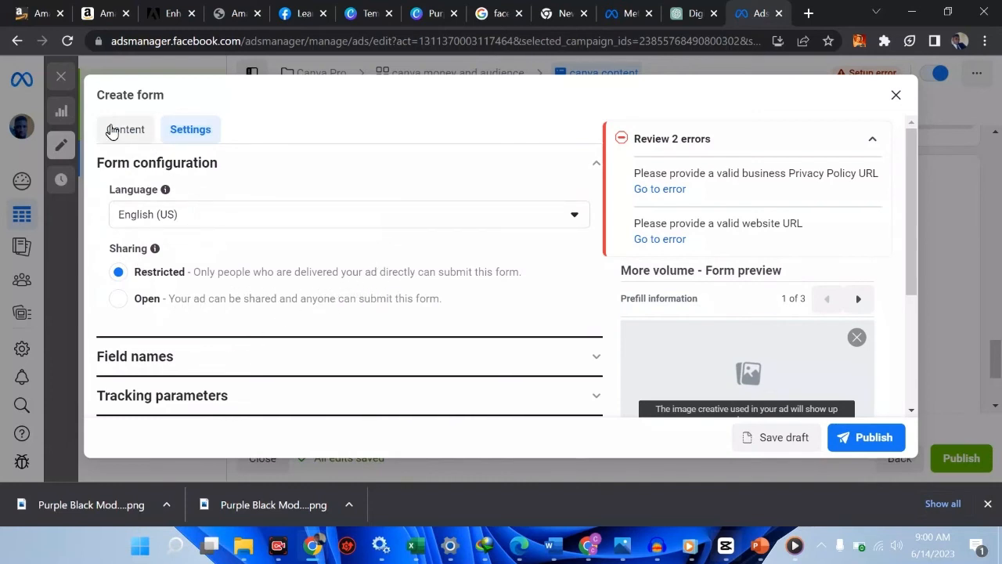
left_click(125, 130)
scroll(445, 357, "down", 4)
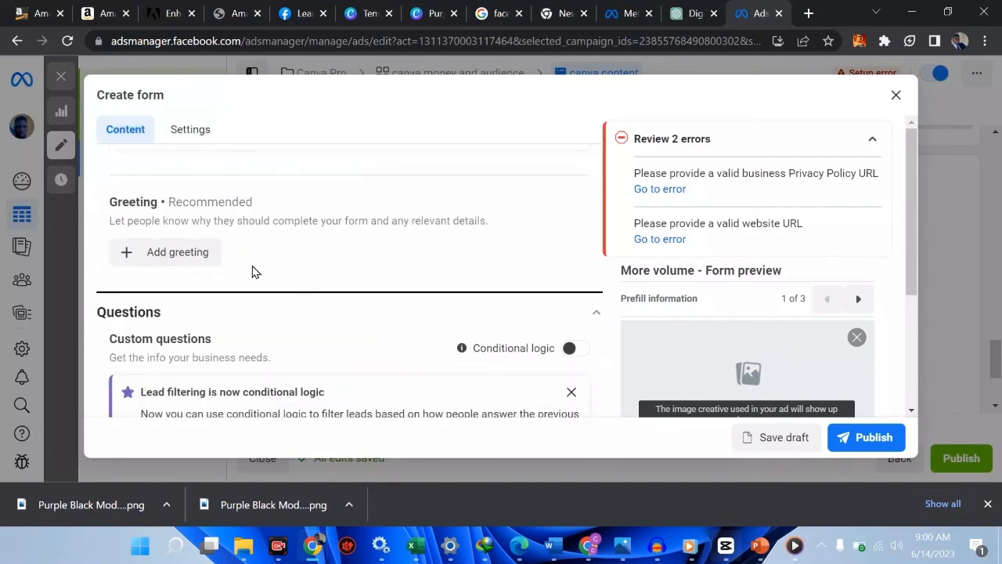
Add the greeting section back and clear its false-start description
left_click(196, 259)
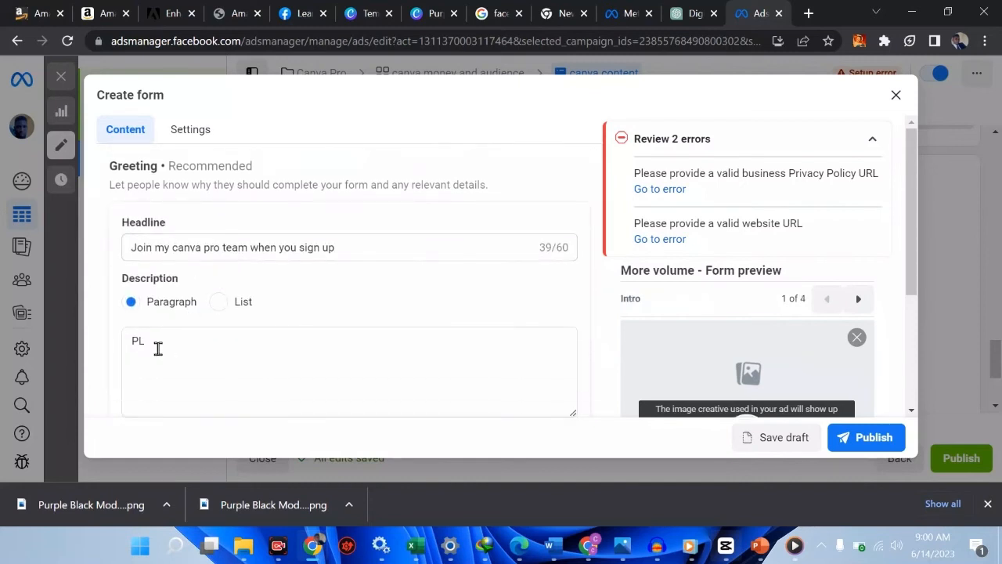
left_click(157, 349)
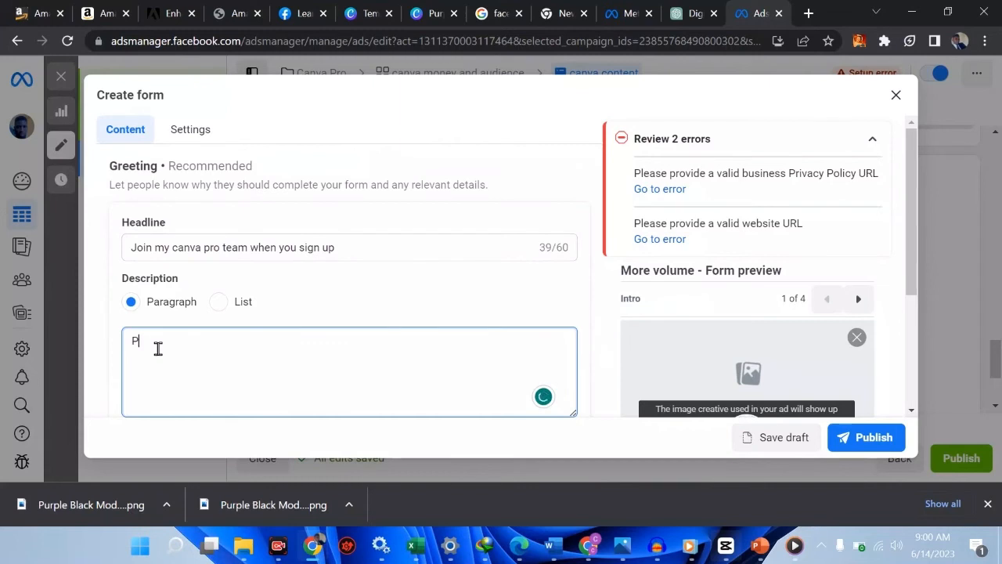
type("lease, enter your right infromati")
key("BackSpace")
key("BackSpace")
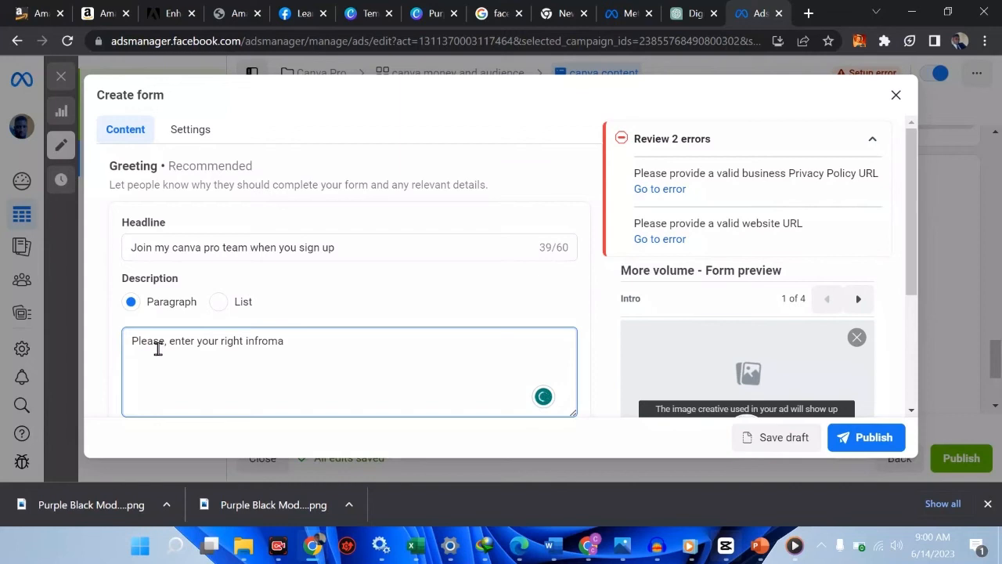
key("BackSpace")
key("BackSpace")
key("BackSpace")
key("BackSpace")
key("BackSpace")
key("BackSpace")
key("ctrl+a")
key("BackSpace")
Write the greeting description 'your information is safe with us, and wont be shared with any third party'
type("your r")
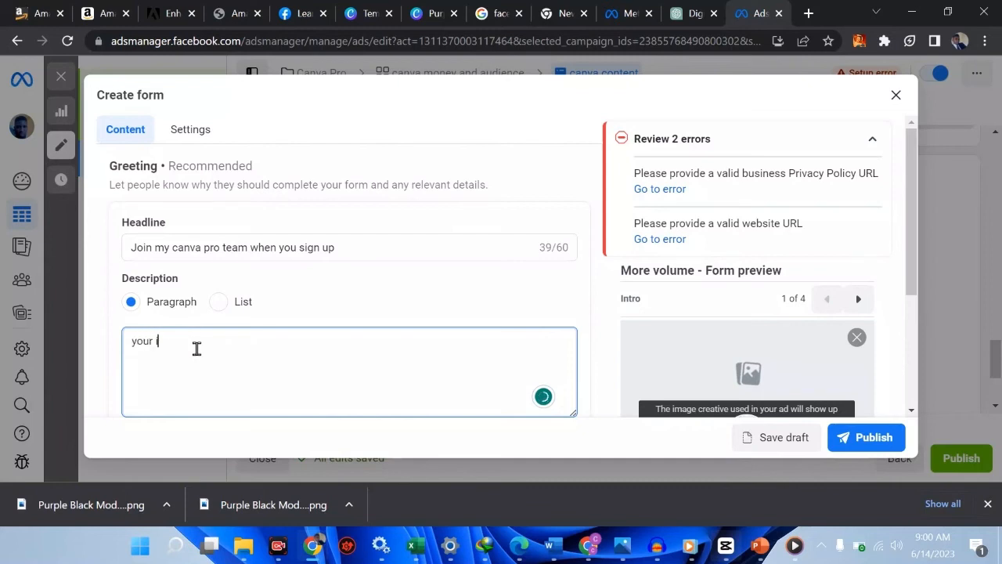
type("nformation is safe with us, and wo")
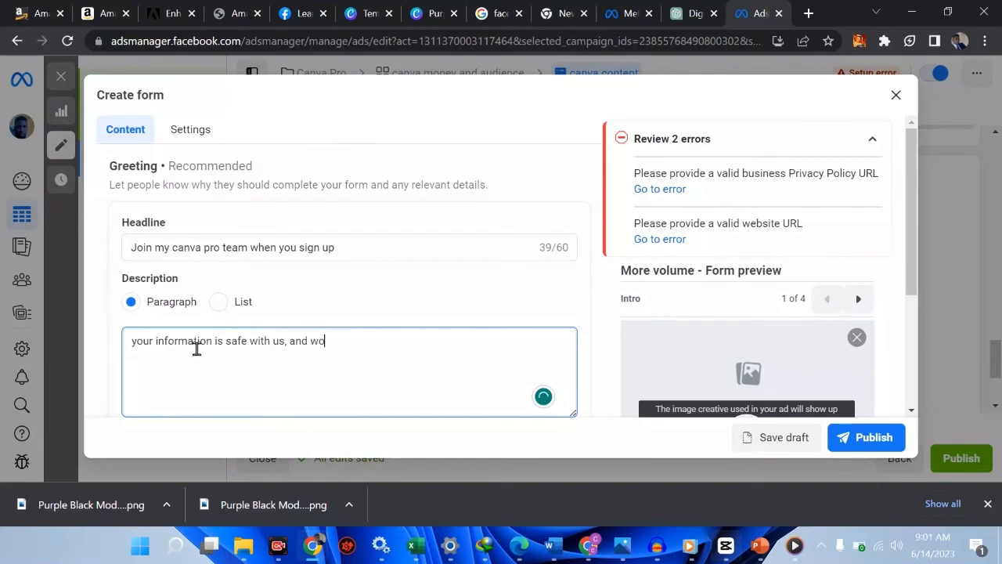
type("nt be shared with any thired party")
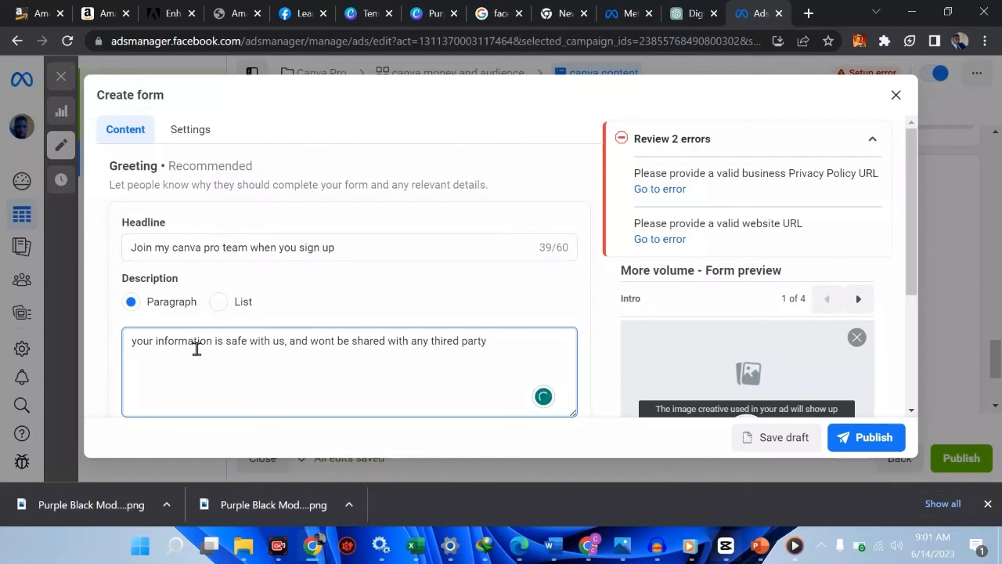
key("Left")
key("Left")
key("Left")
key("Left")
key("Left")
key("Left")
key("BackSpace")
scroll(339, 323, "down", 3)
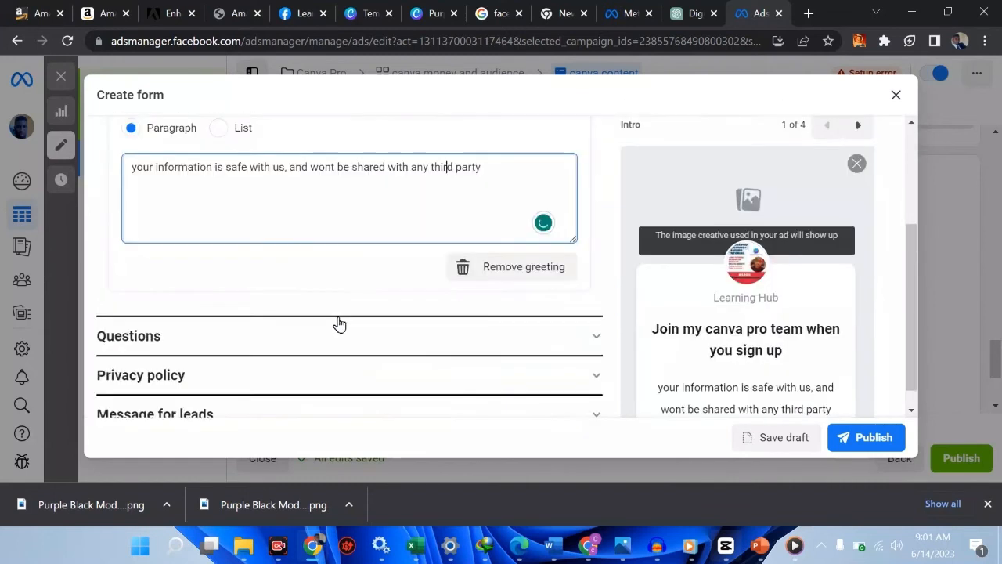
scroll(339, 324, "up", 3)
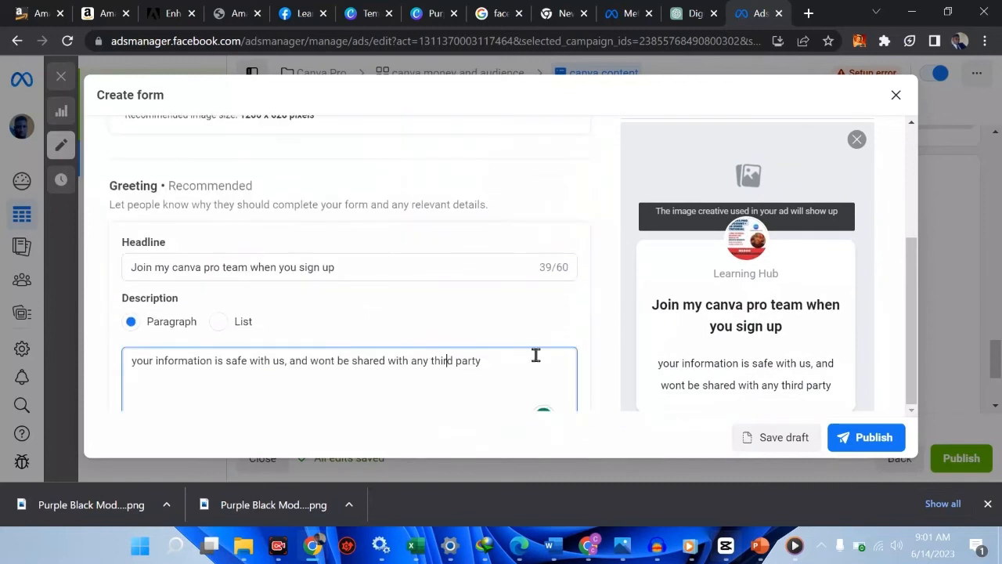
scroll(787, 381, "up", 3)
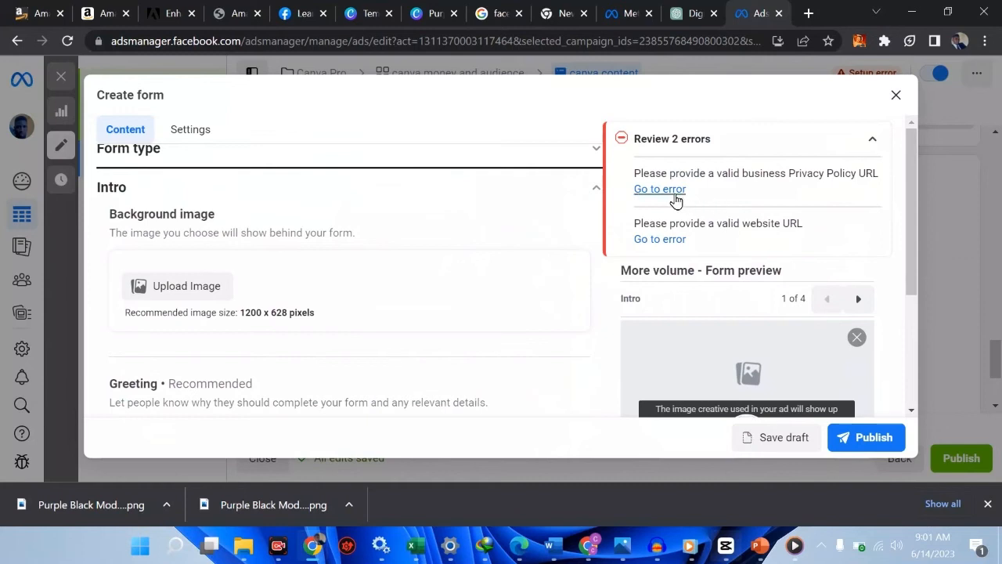
left_click(665, 191)
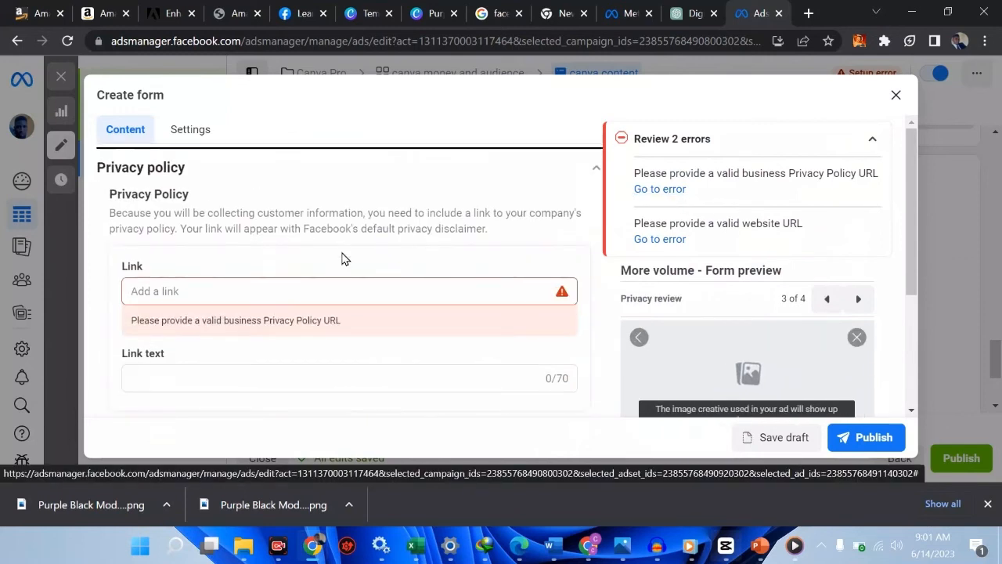
left_click(180, 292)
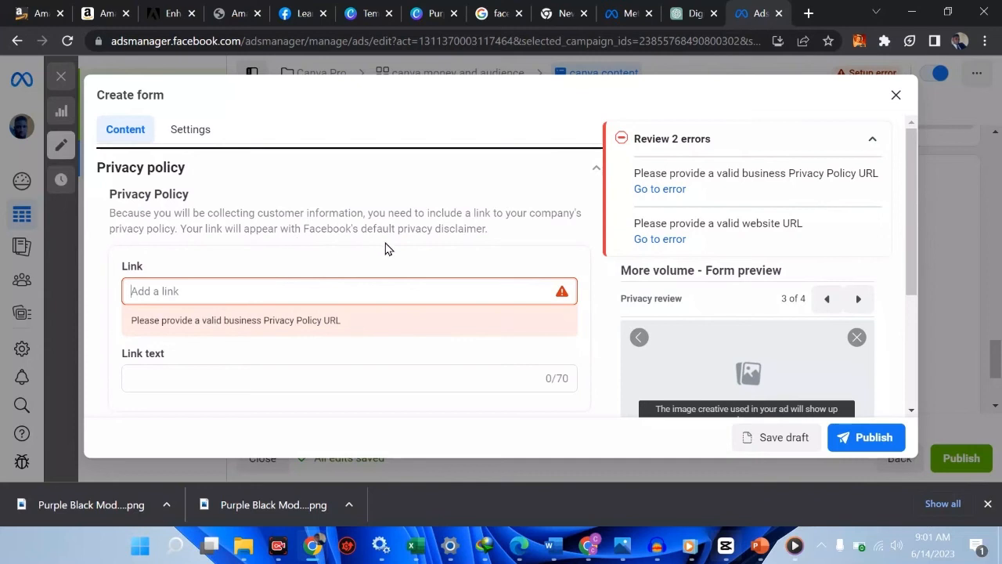
Open a new Chrome tab on the Google start page beside the lead form
left_click(806, 15)
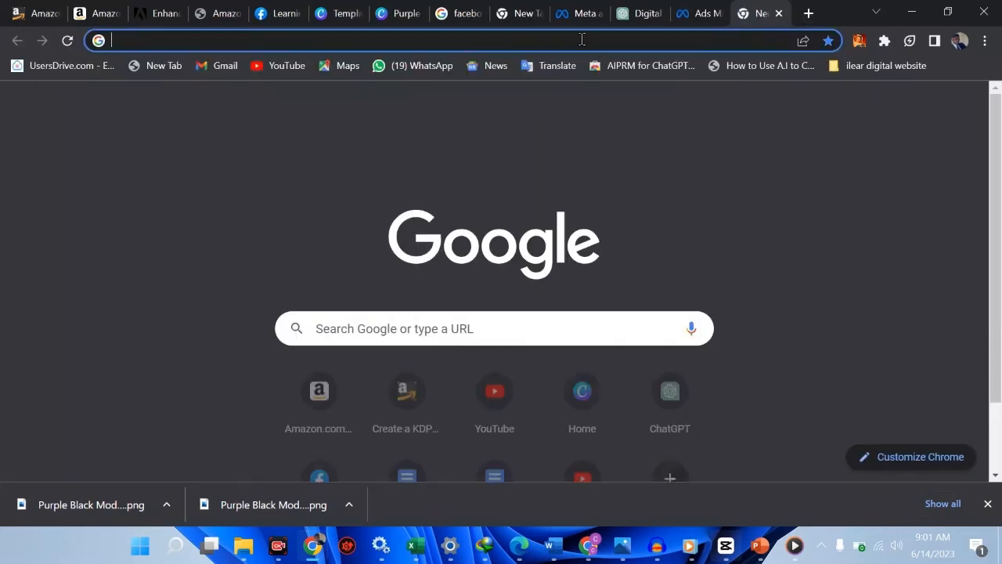
Go to create.wa.link and scroll down to the free WhatsApp link form
left_click(582, 39)
type("crea")
key("Return")
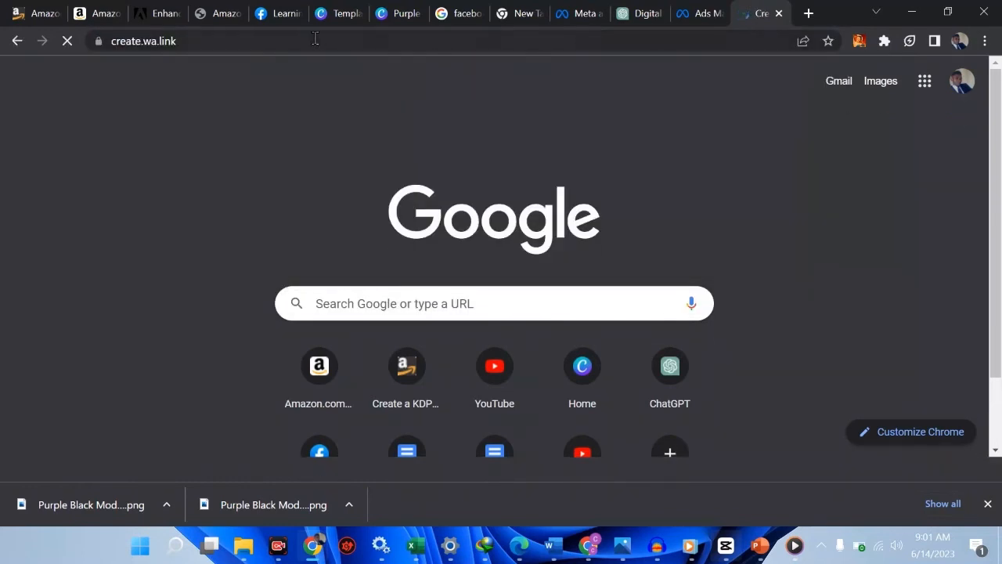
scroll(417, 226, "down", 10)
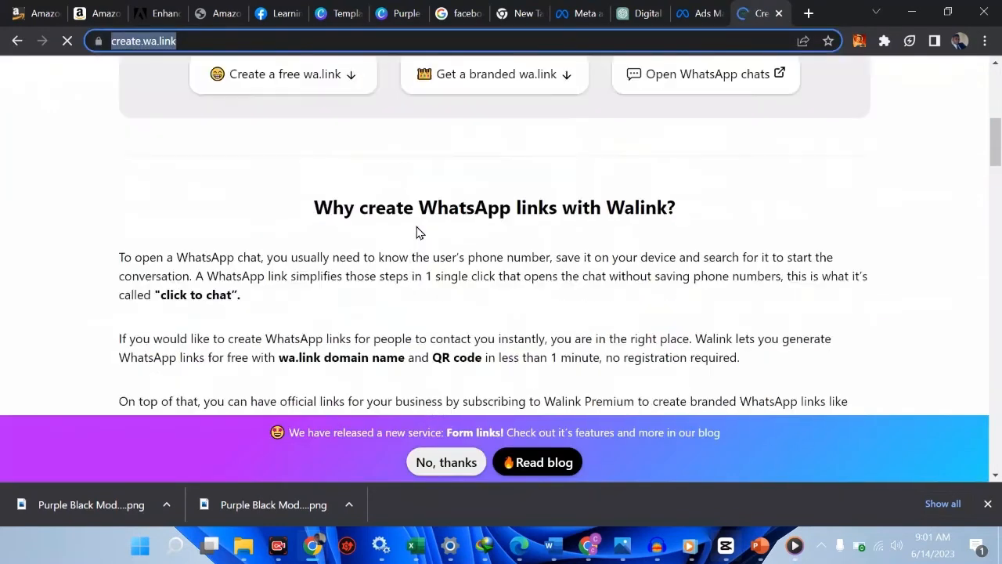
scroll(417, 226, "down", 4)
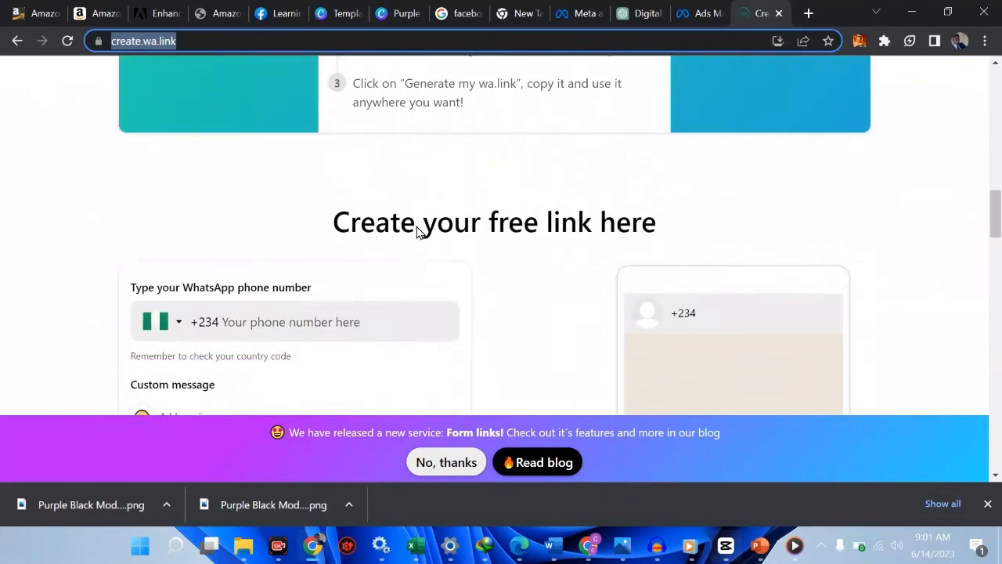
Enter the WhatsApp phone number in the Walink form, correcting the mistyped digits
left_click(283, 273)
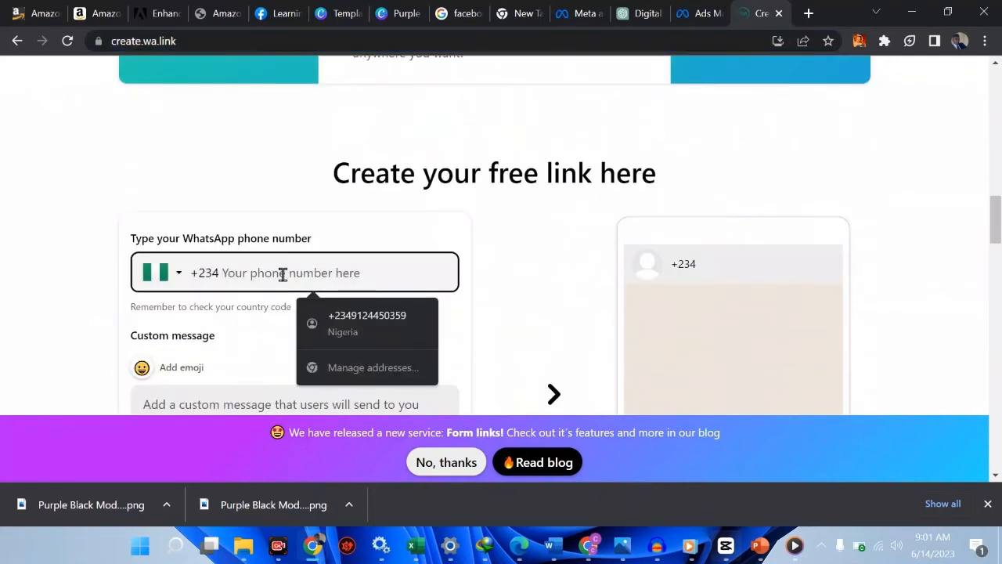
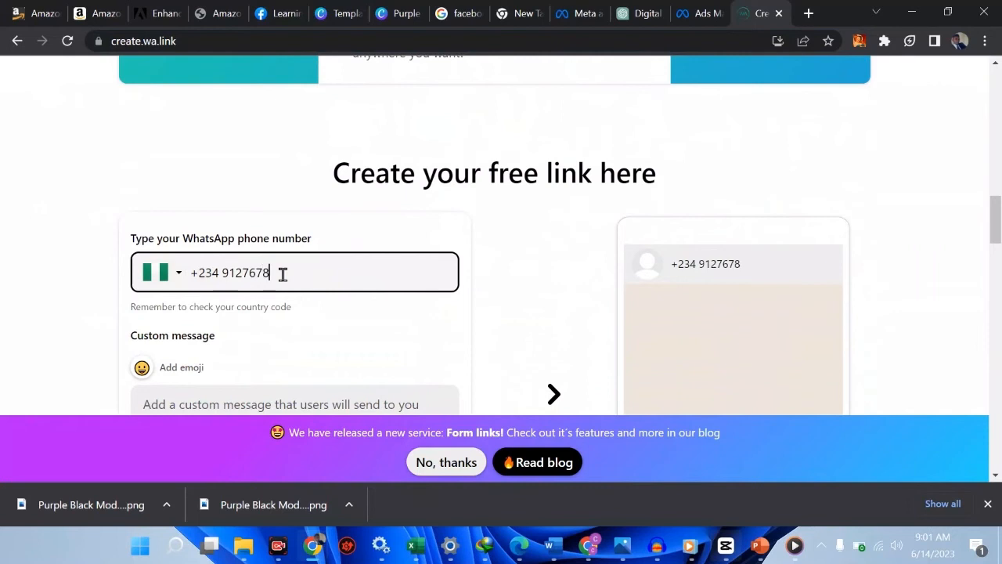
Write a message saying you paid for the training and asking to confirm payment, then preview it
scroll(283, 278, "down", 2)
left_click(204, 289)
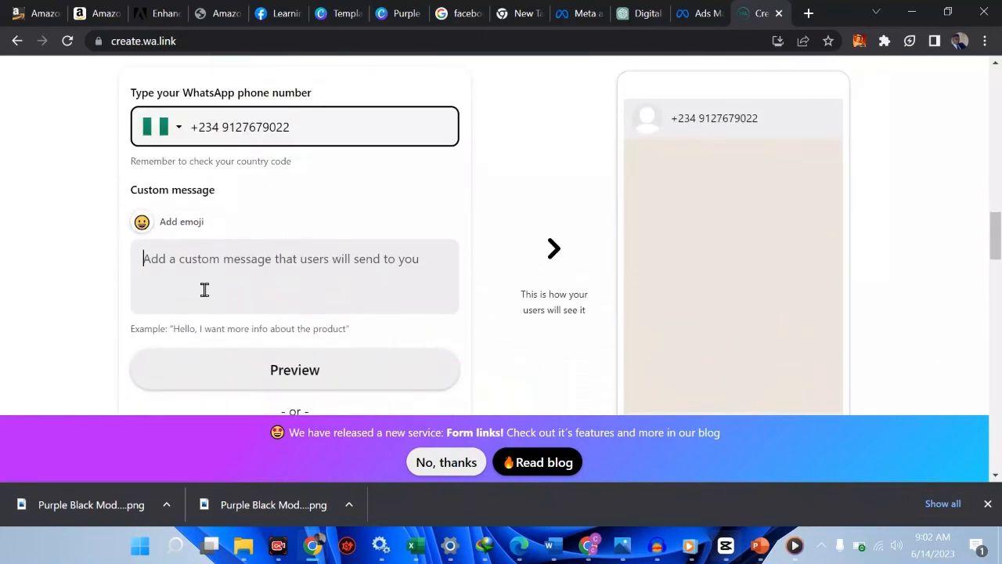
type("hello,")
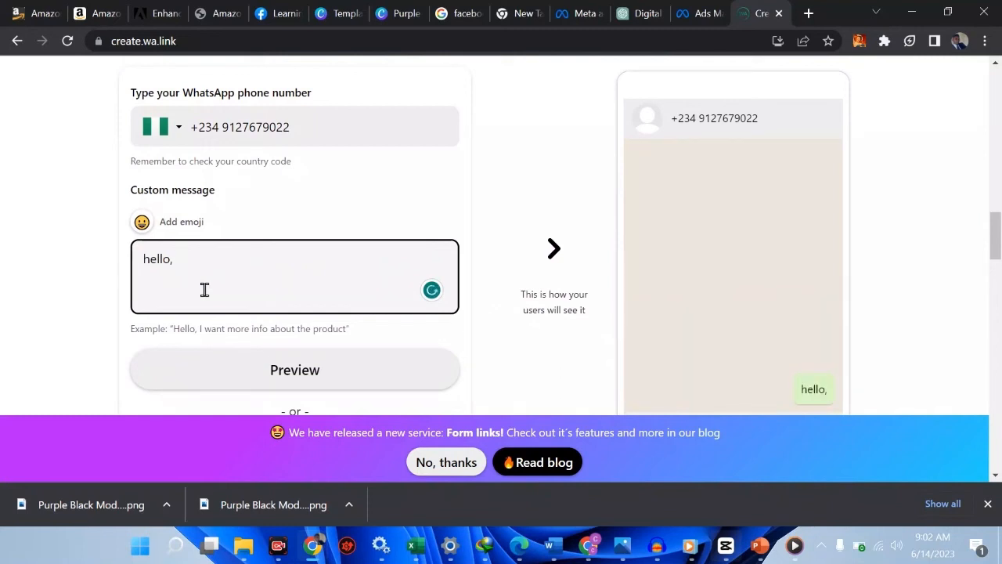
key("BackSpace")
type("Austin, i just paid f")
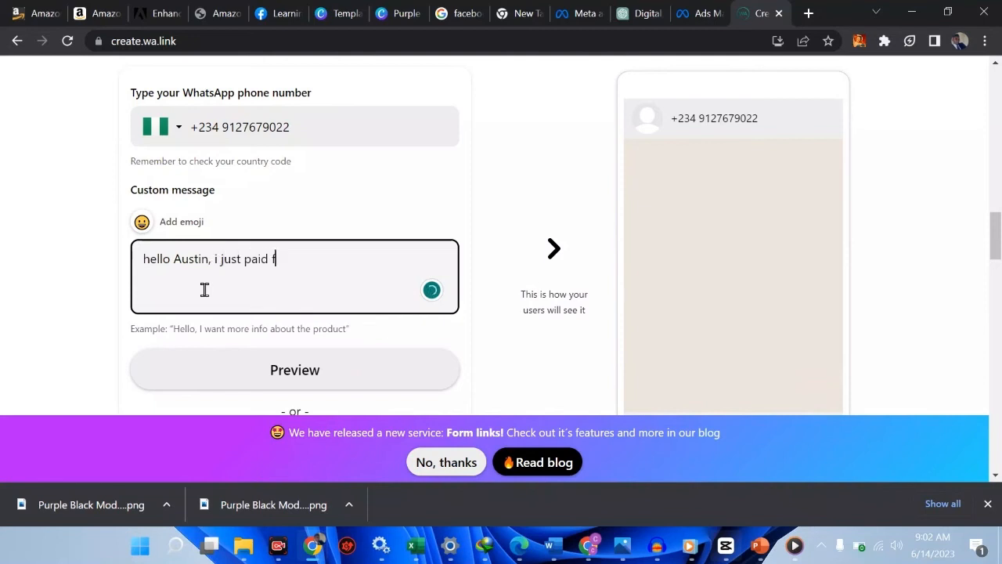
type("or your trai")
key("BackSpace")
type("aining")
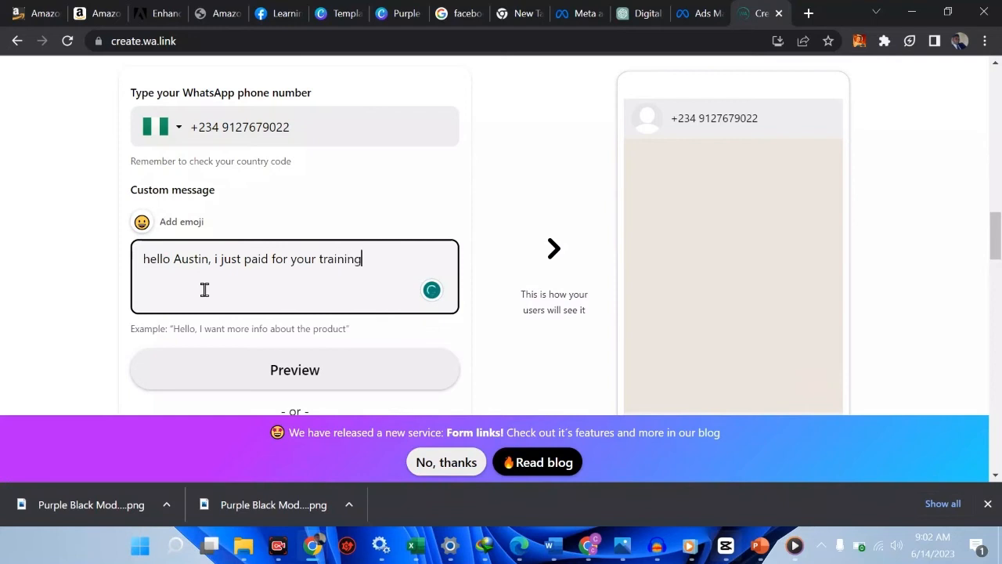
type(", oplease confrim")
key("BackSpace")
type("rm my payment")
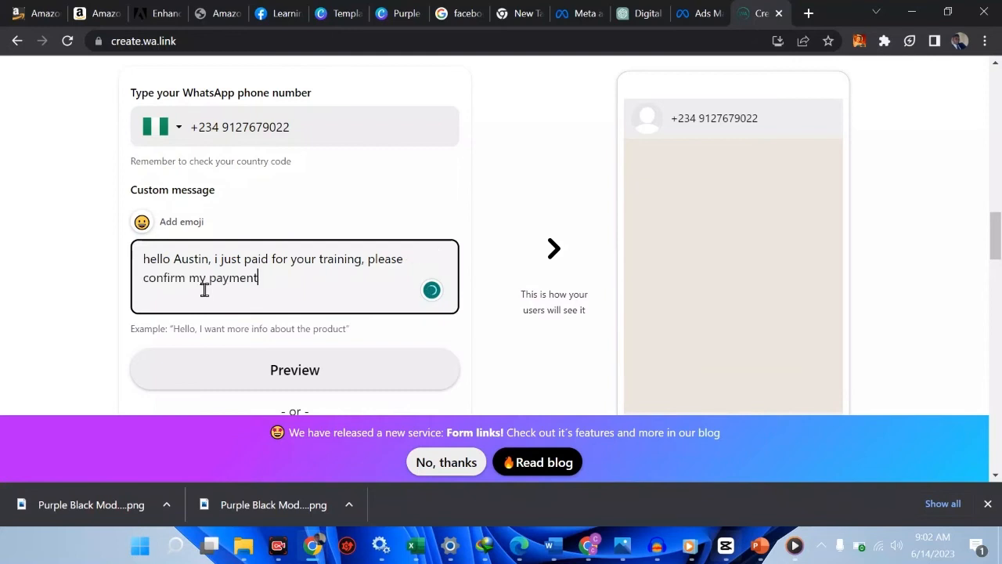
type(", i am chatting you from face")
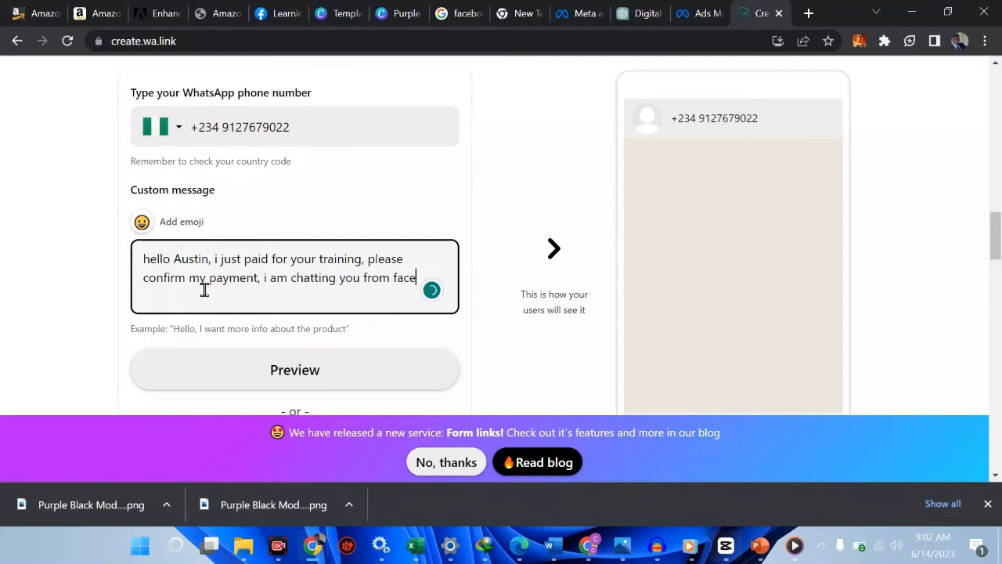
type("book")
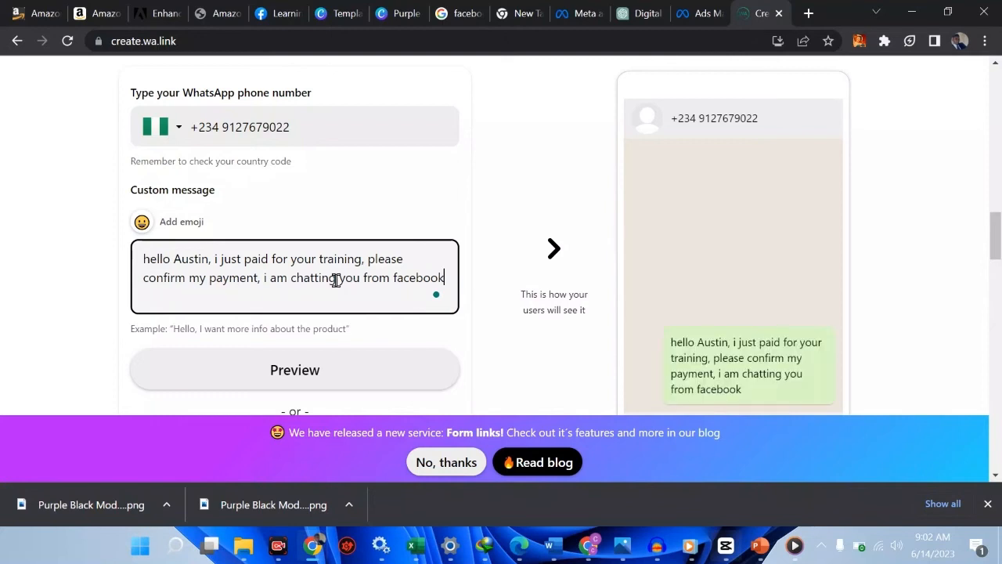
left_click(298, 377)
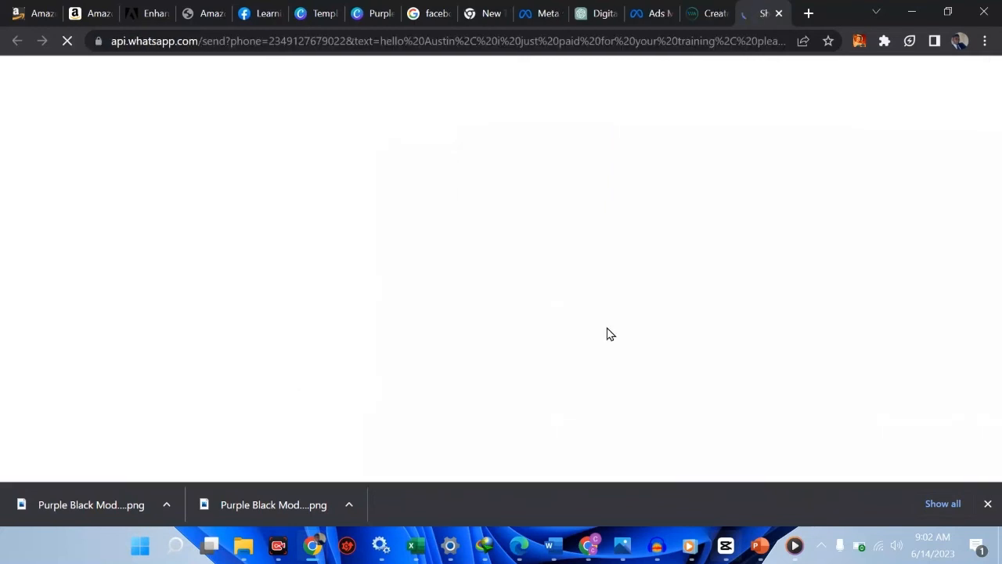
Generate and copy the short link wa.link/ela5p6, then return to the Ads Manager tab
left_click(702, 11)
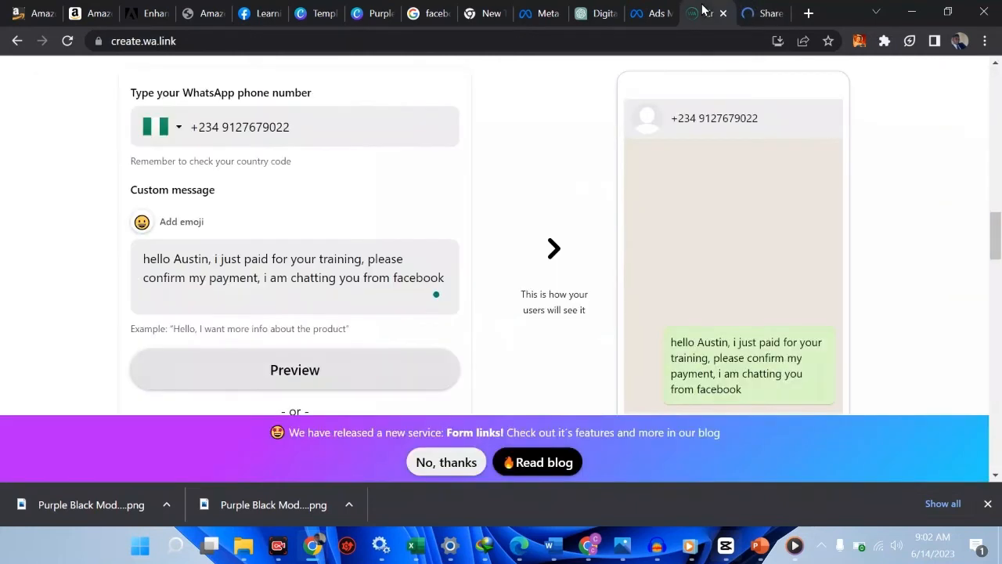
scroll(719, 236, "down", 1)
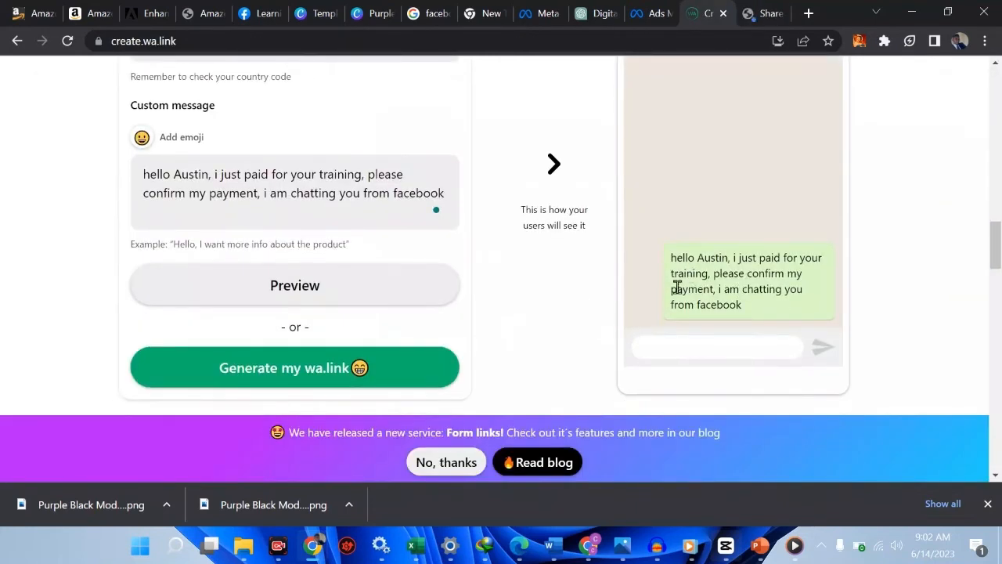
left_click(319, 367)
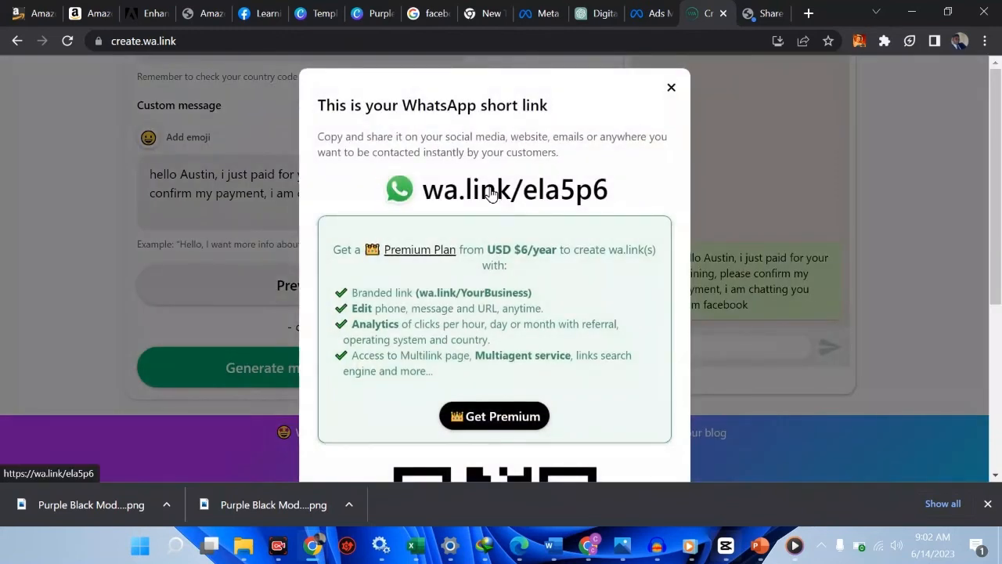
scroll(488, 196, "down", 4)
scroll(540, 322, "up", 1)
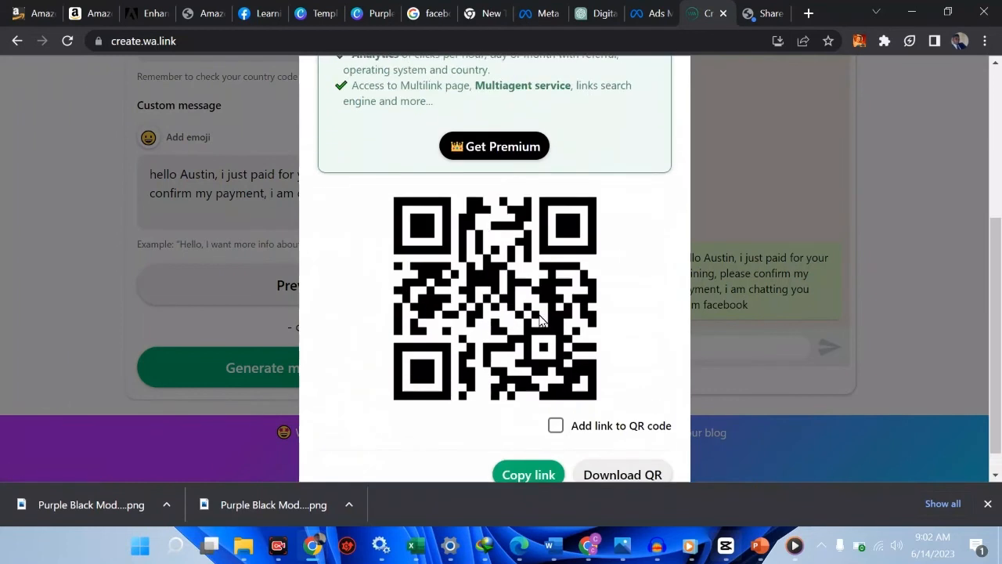
scroll(540, 376, "down", 1)
left_click(540, 446)
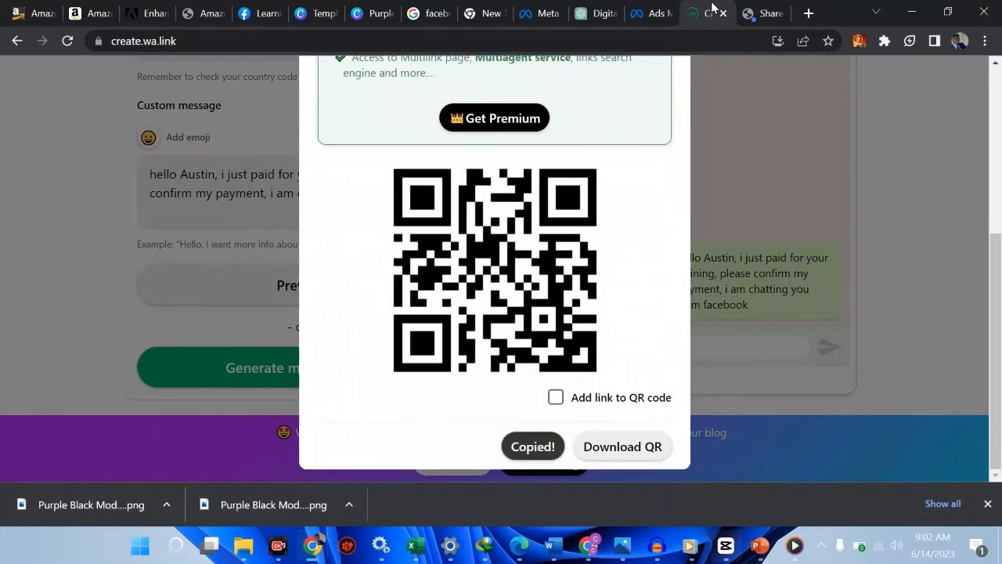
left_click(651, 11)
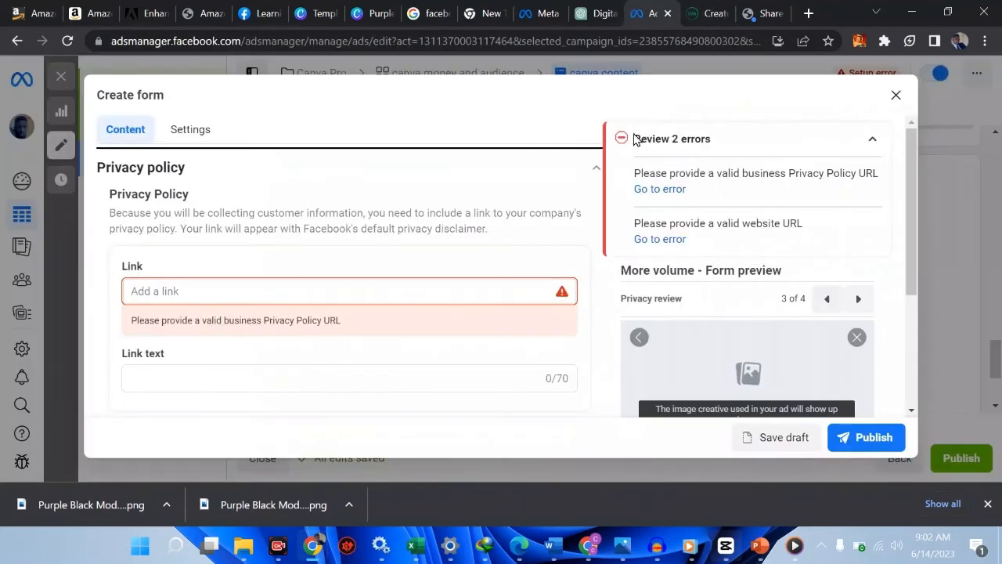
key("ctrl+v")
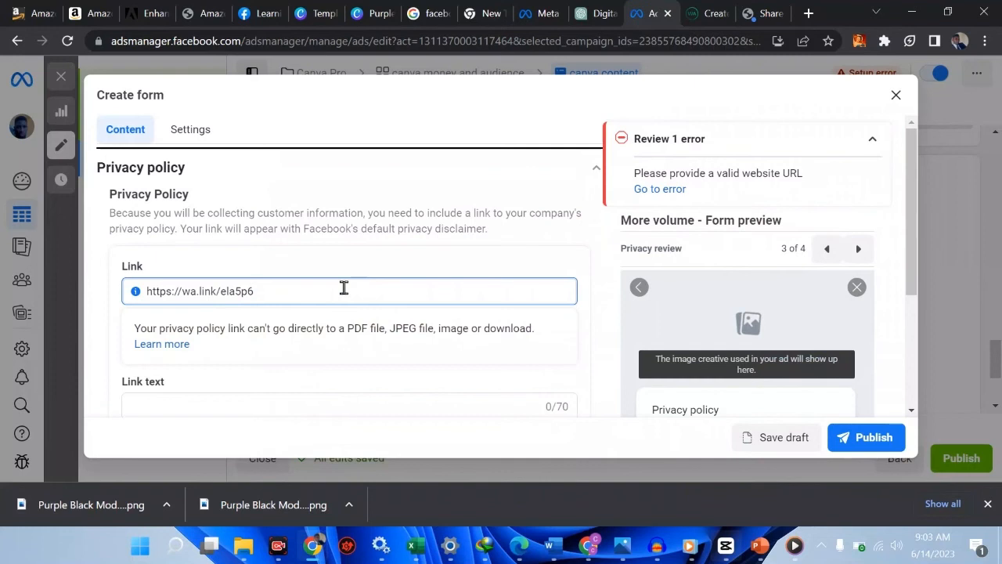
left_click(661, 191)
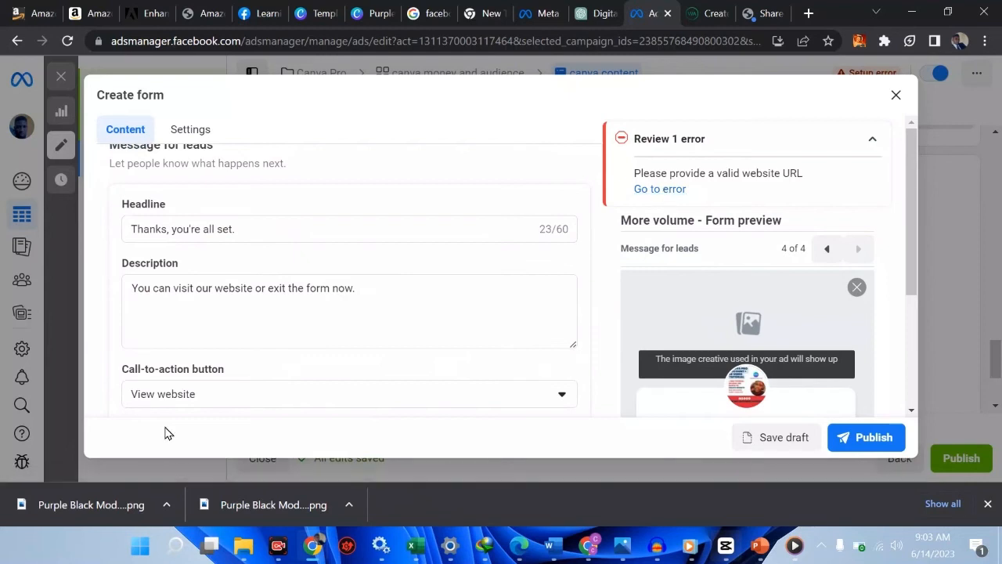
scroll(271, 362, "down", 1)
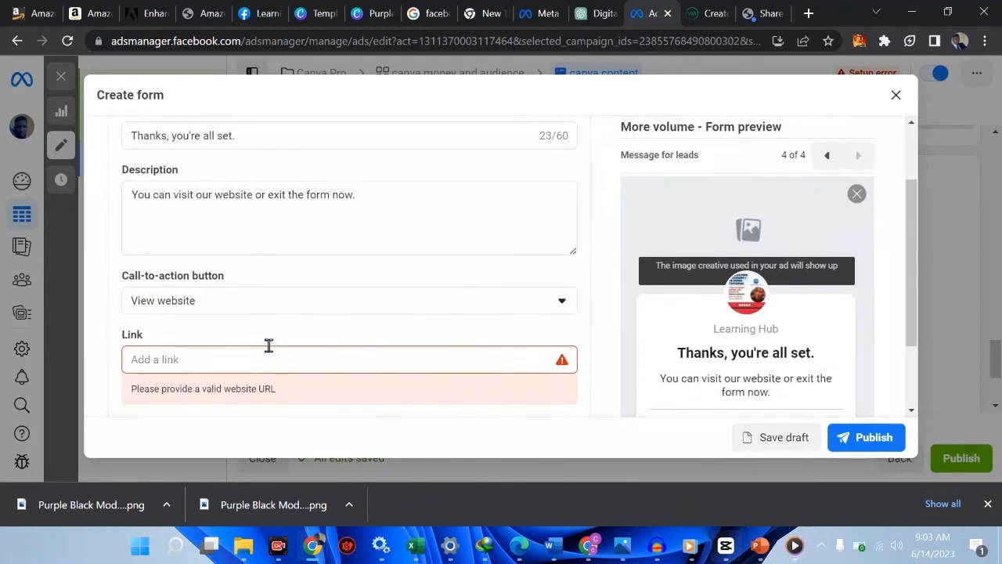
left_click(241, 303)
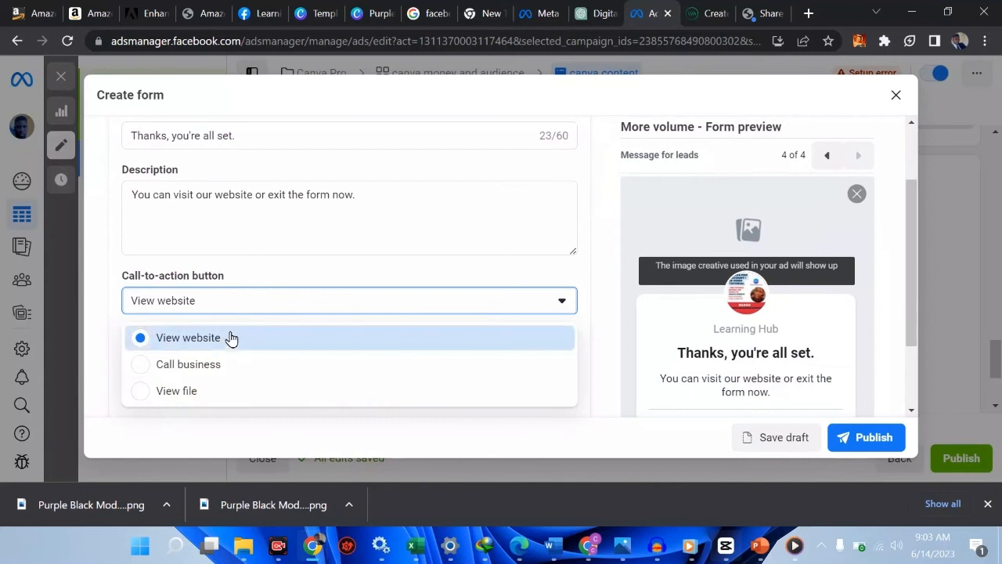
left_click(222, 310)
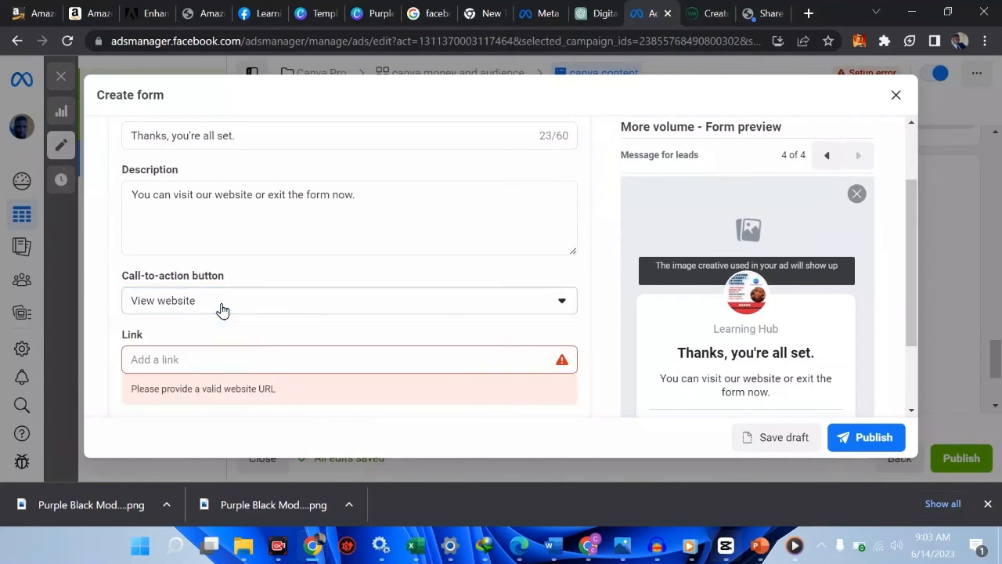
key("ctrl+v")
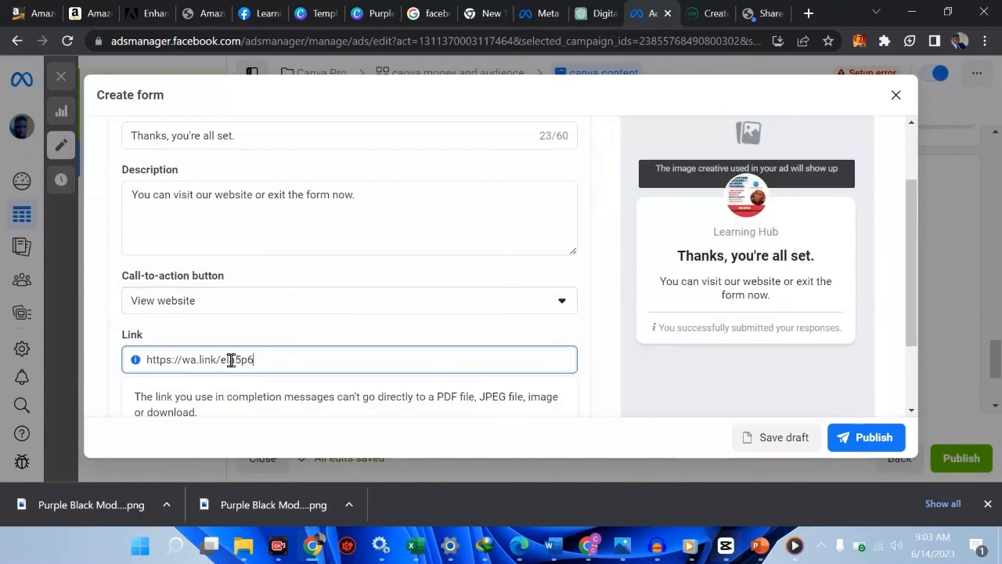
left_click(283, 323)
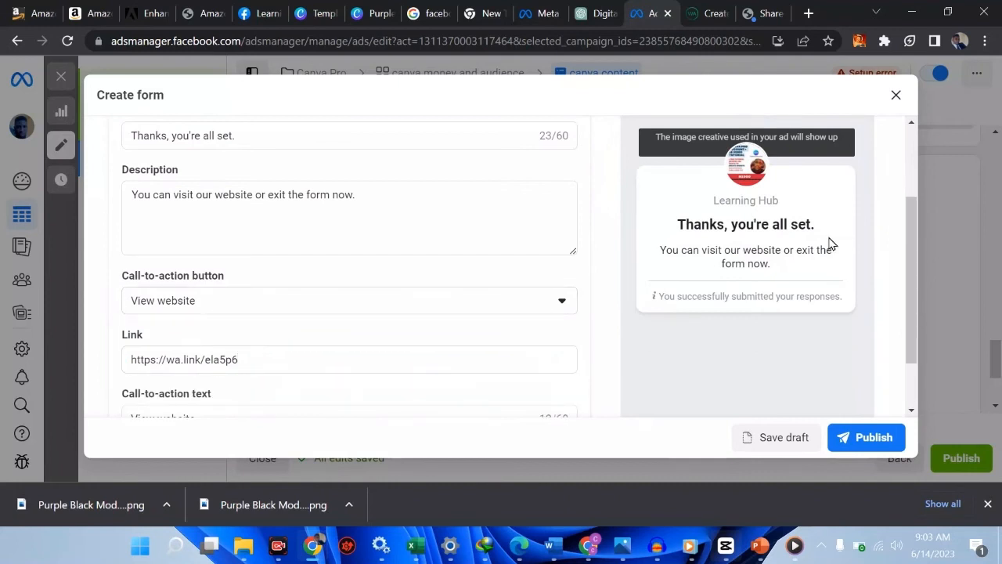
scroll(307, 271, "up", 10)
Upload the 'canva new' image from Downloads as the form intro's background
scroll(307, 271, "up", 4)
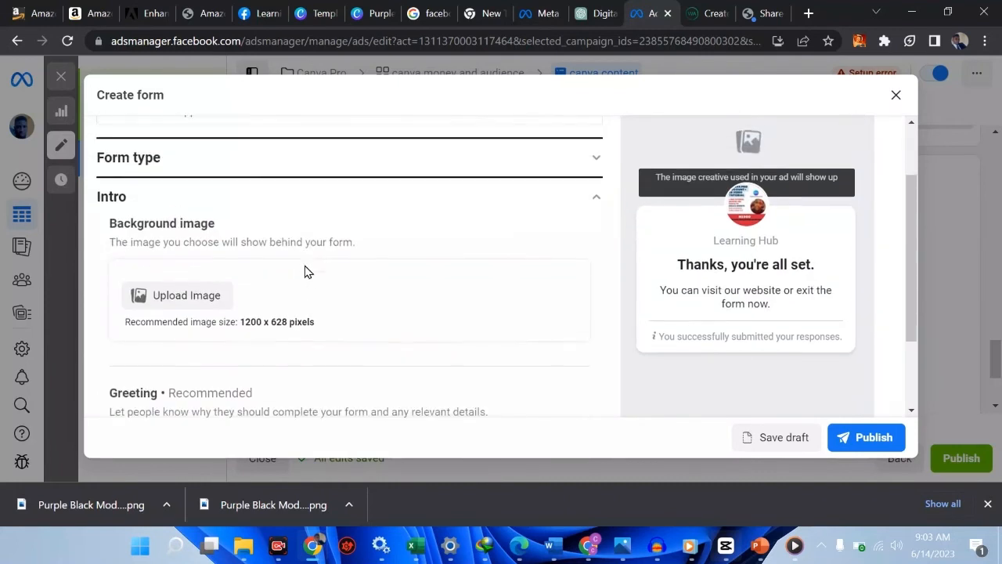
left_click(156, 270)
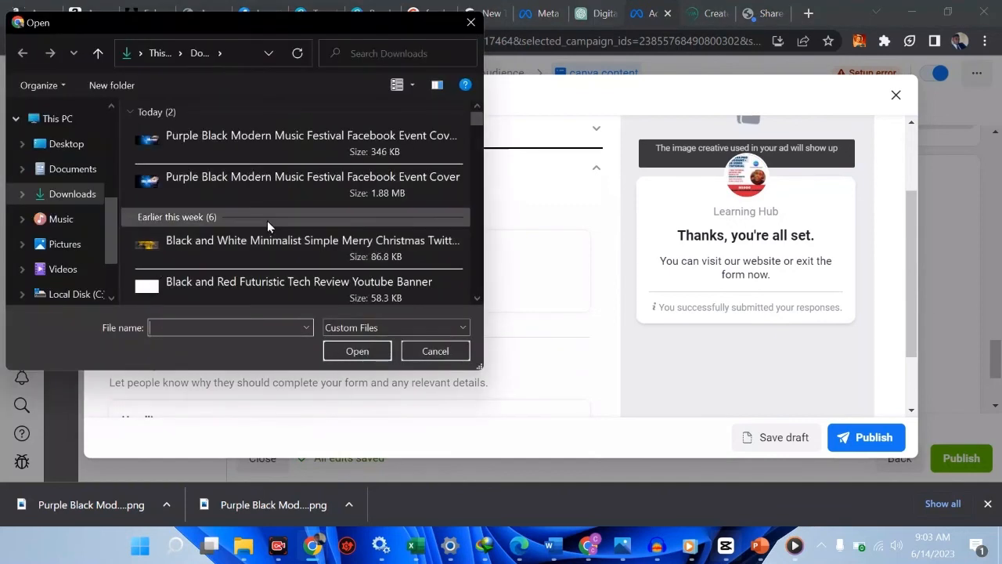
scroll(267, 221, "down", 6)
scroll(267, 221, "down", 4)
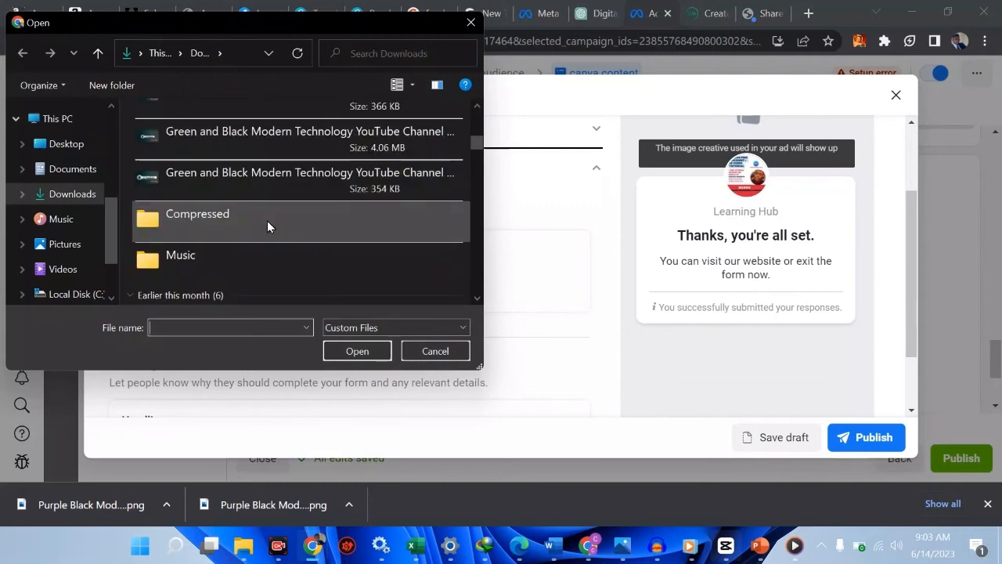
left_click(236, 205)
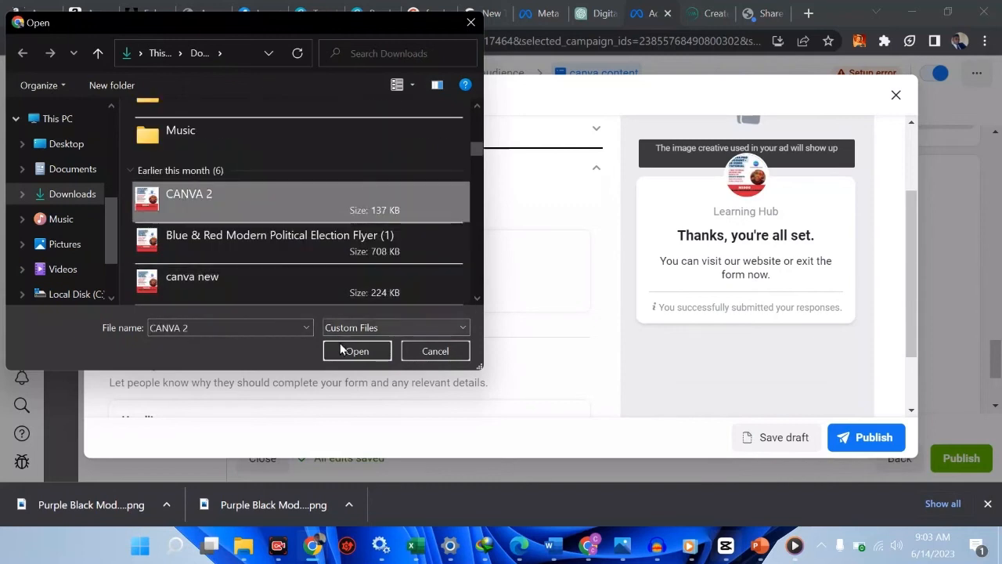
left_click(272, 293)
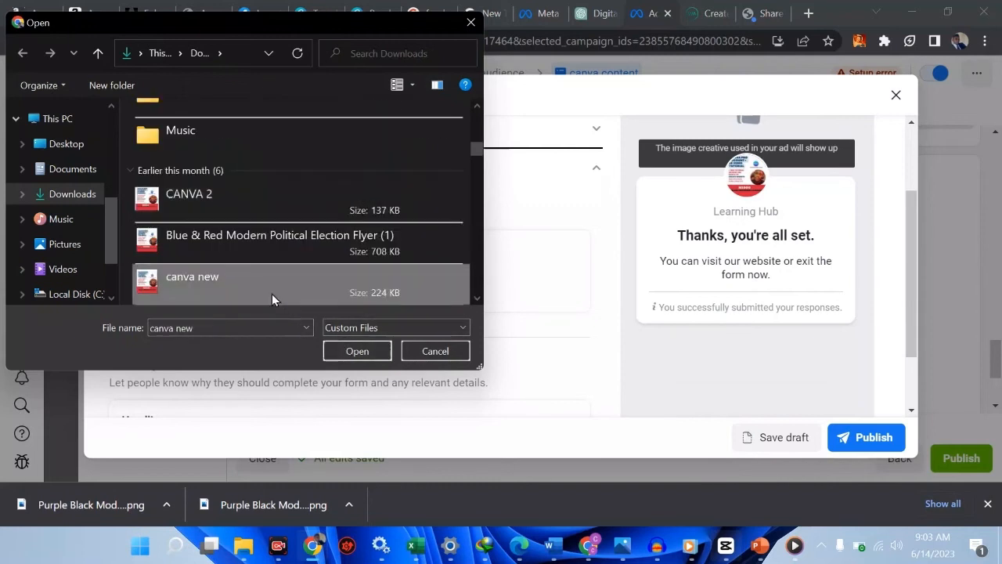
left_click(358, 351)
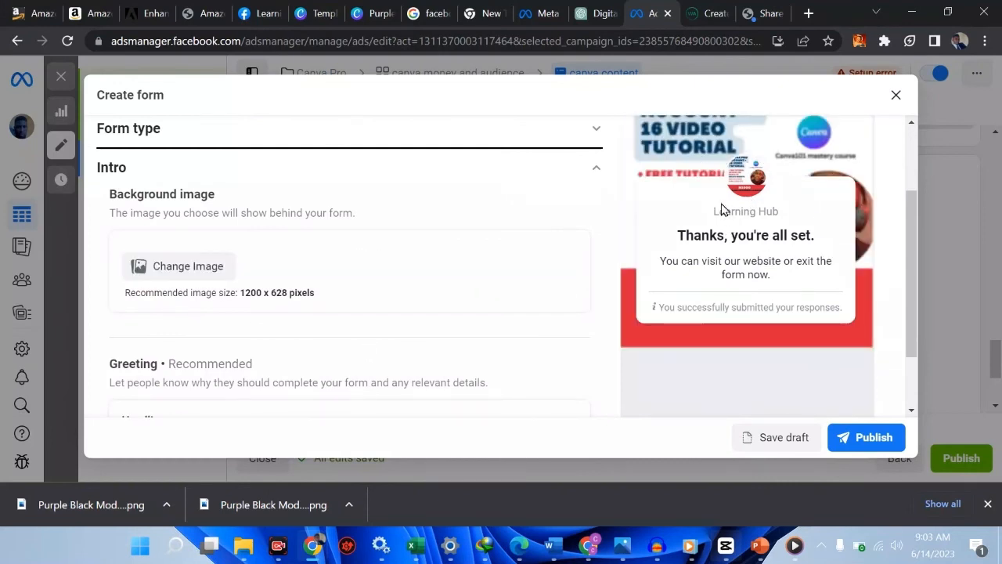
scroll(728, 231, "up", 2)
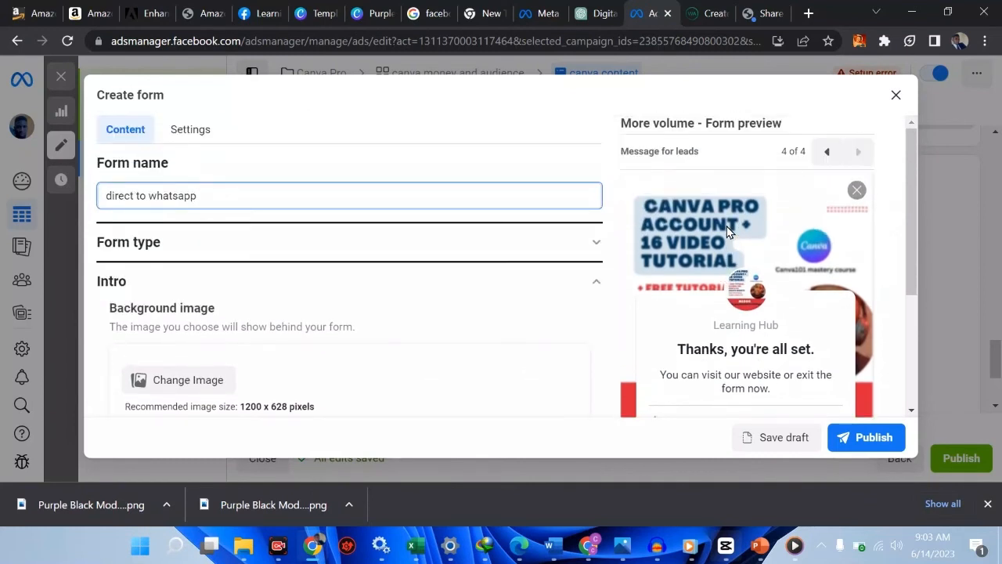
left_click(827, 152)
left_click(828, 152)
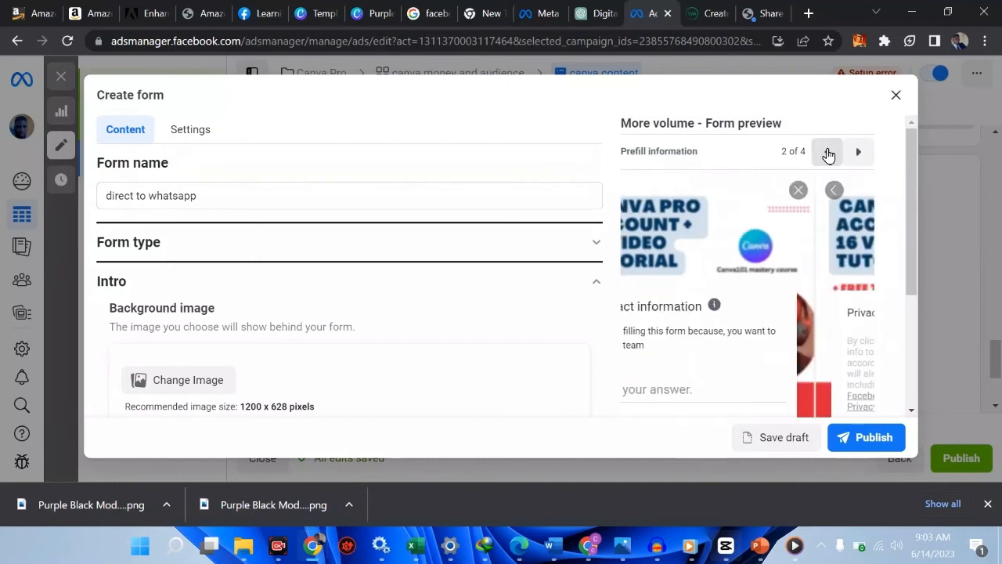
left_click(828, 151)
scroll(828, 152, "down", 3)
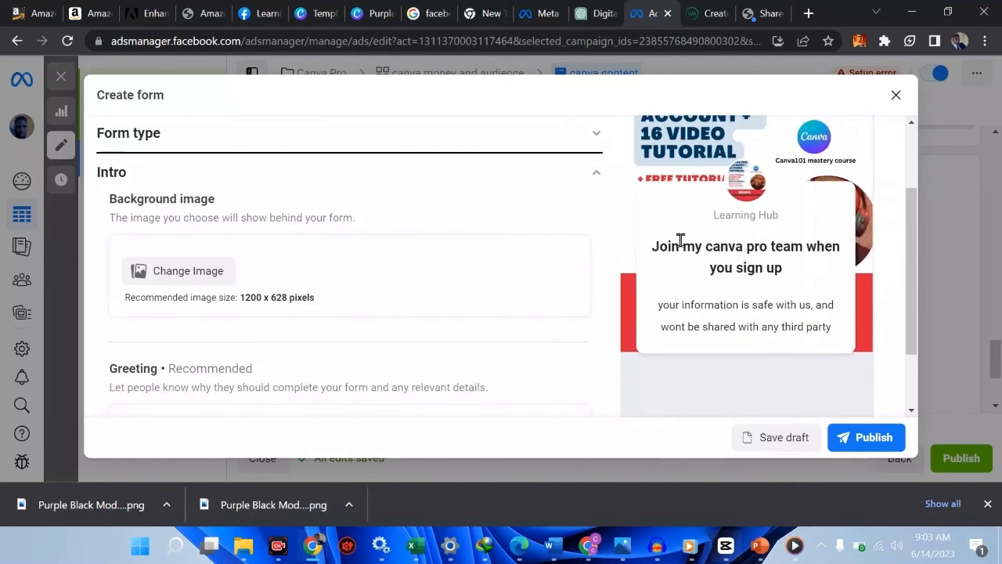
scroll(488, 253, "down", 5)
scroll(487, 253, "up", 1)
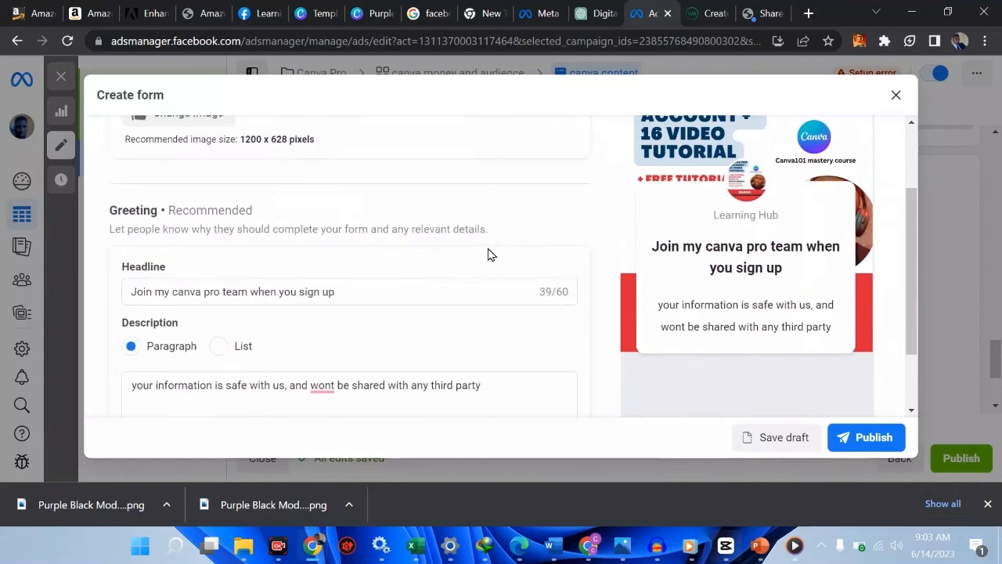
left_click(408, 288)
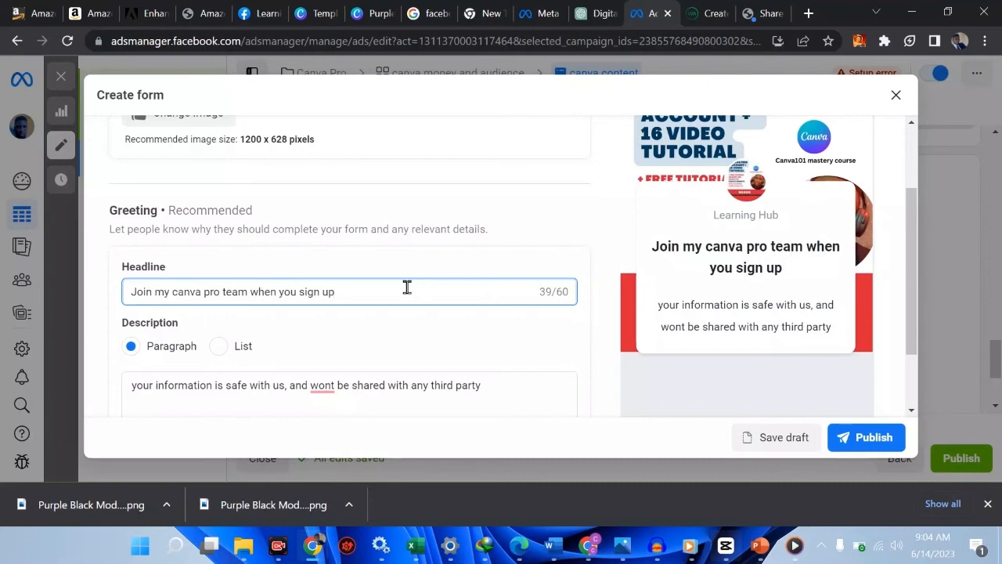
scroll(317, 377, "down", 1)
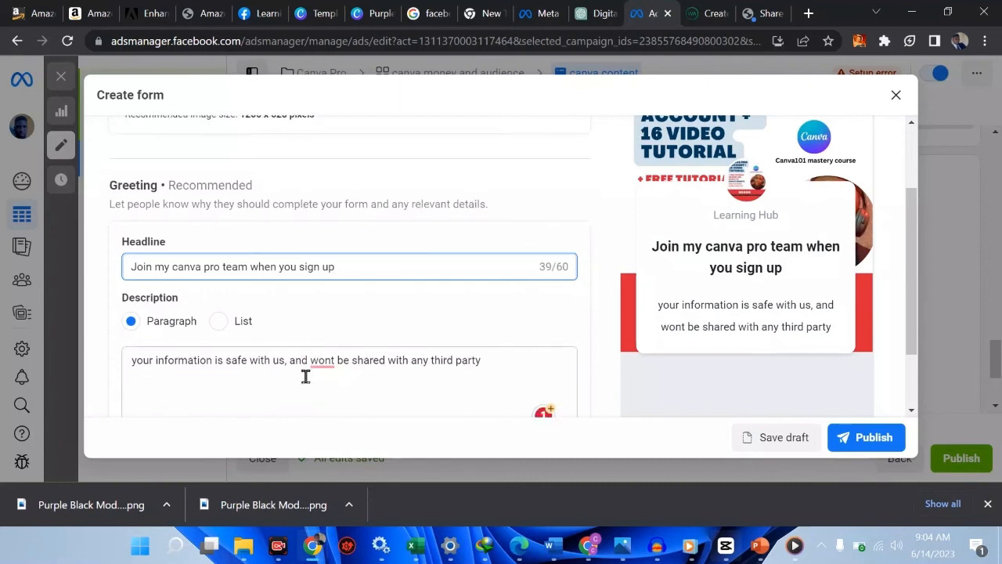
left_click(246, 357)
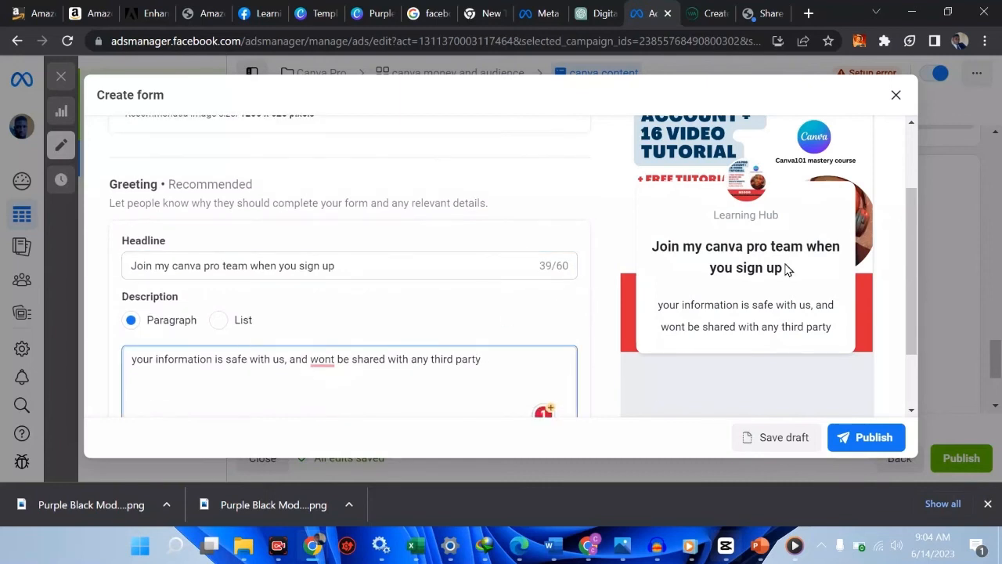
scroll(787, 269, "up", 3)
left_click(857, 155)
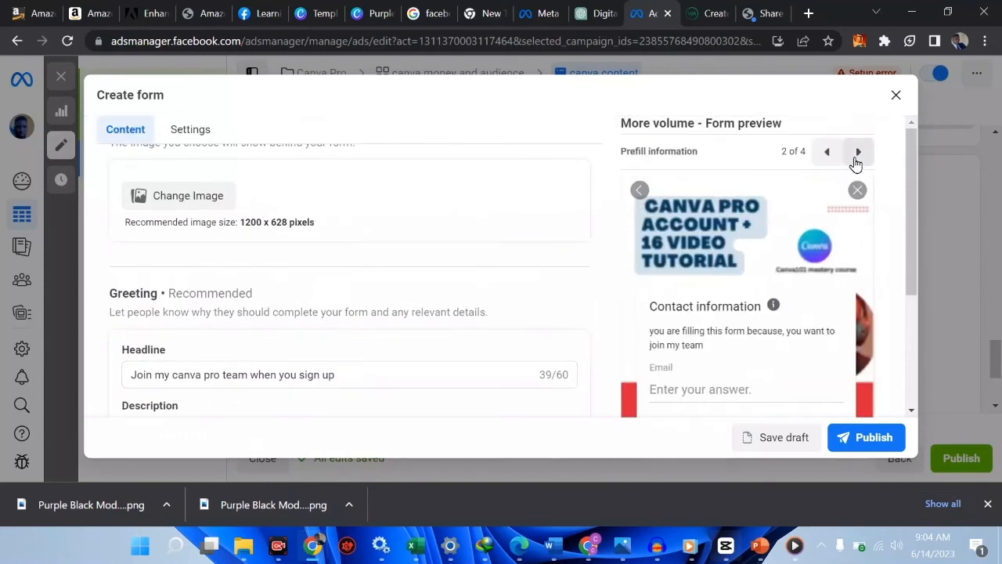
scroll(691, 337, "down", 2)
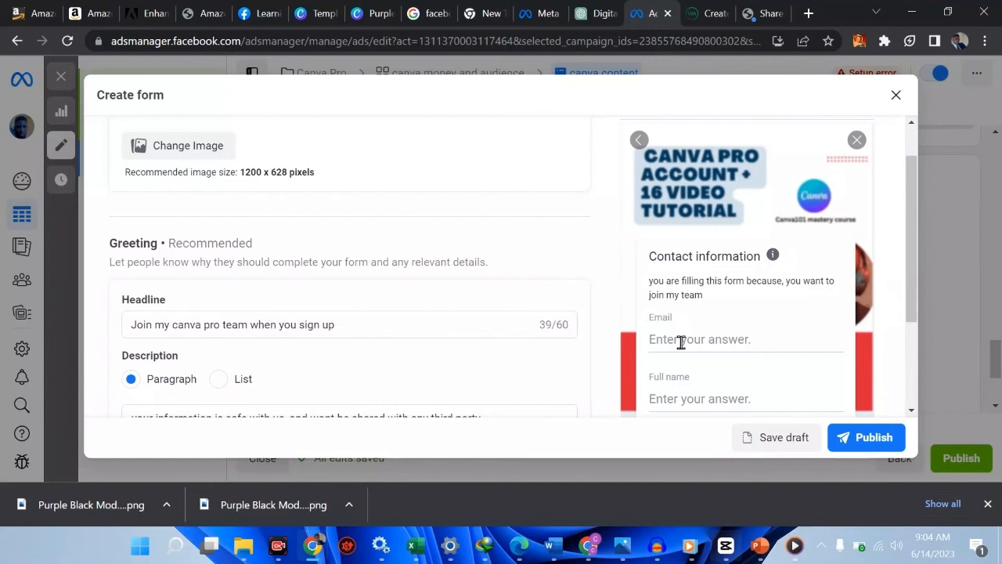
scroll(682, 342, "down", 1)
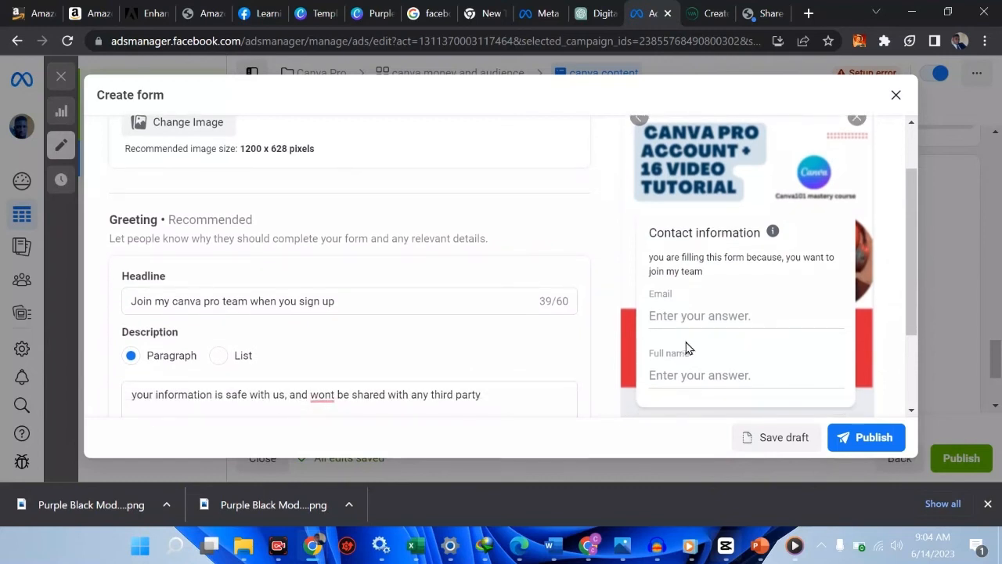
scroll(207, 258, "down", 3)
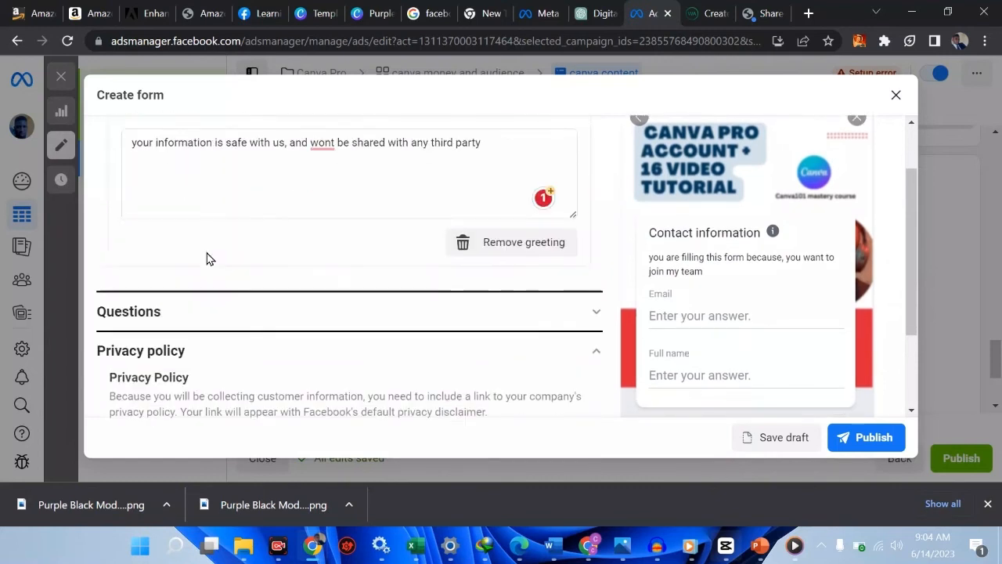
scroll(208, 258, "down", 1)
scroll(208, 258, "up", 4)
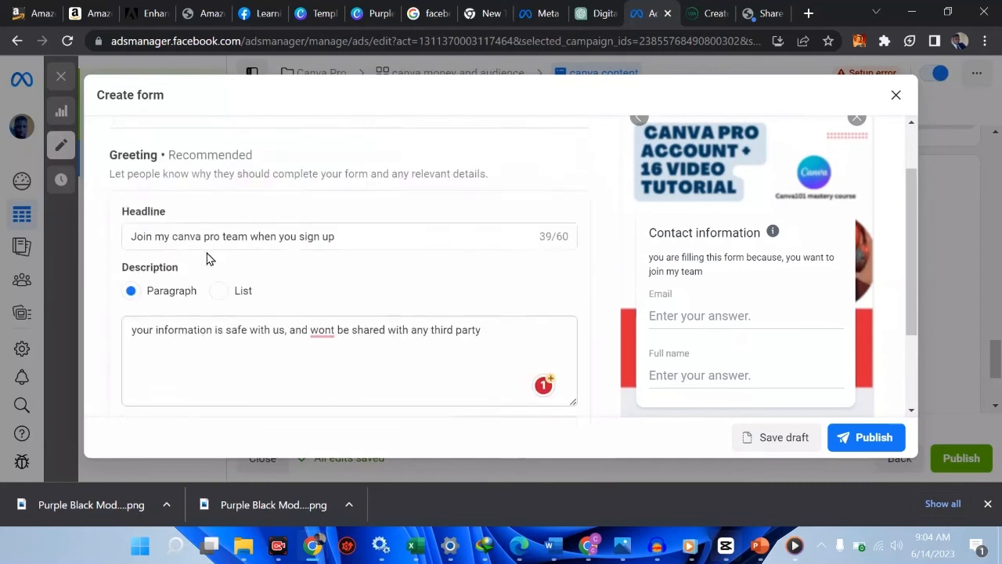
scroll(208, 258, "down", 2)
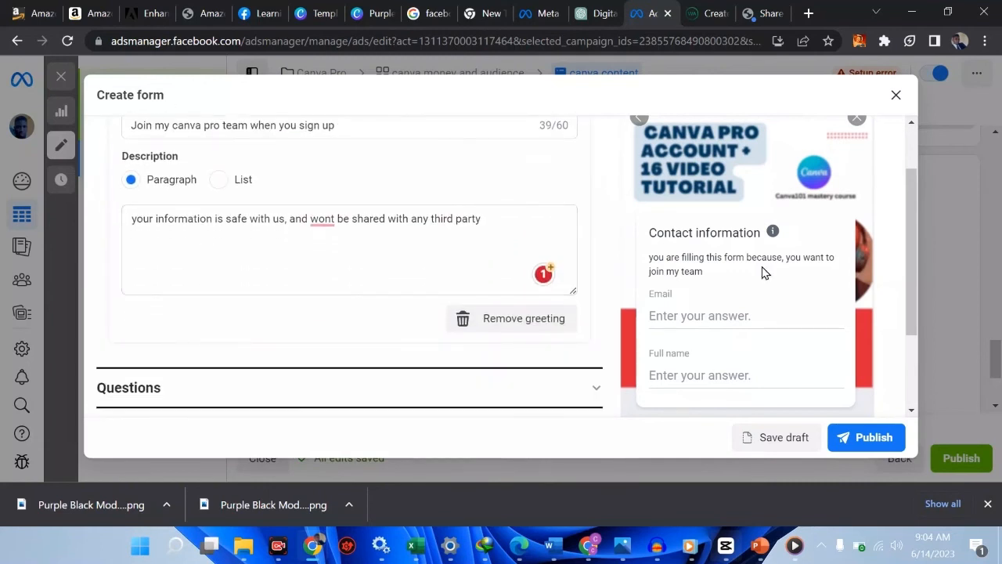
scroll(829, 186, "up", 1)
left_click(860, 151)
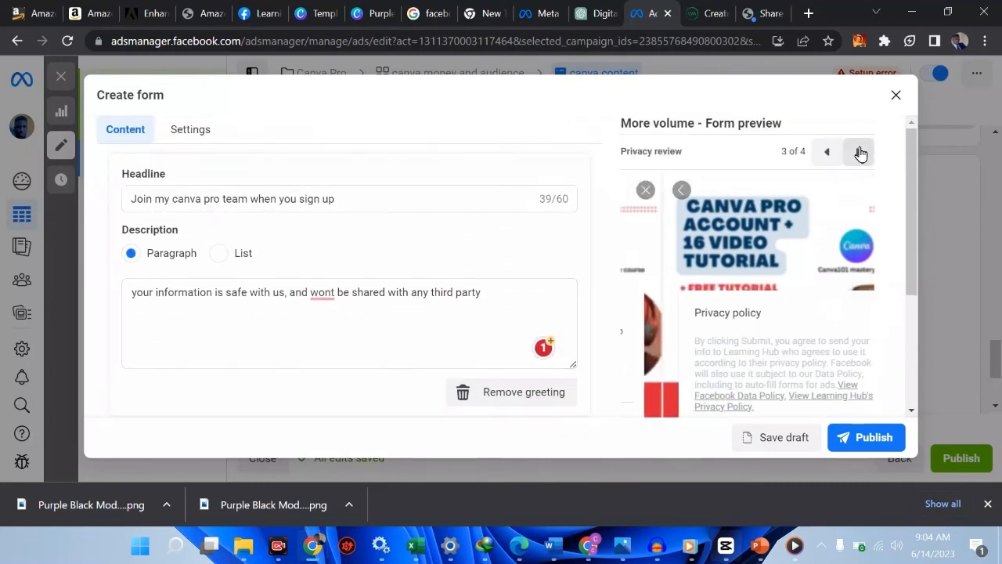
scroll(755, 303, "down", 2)
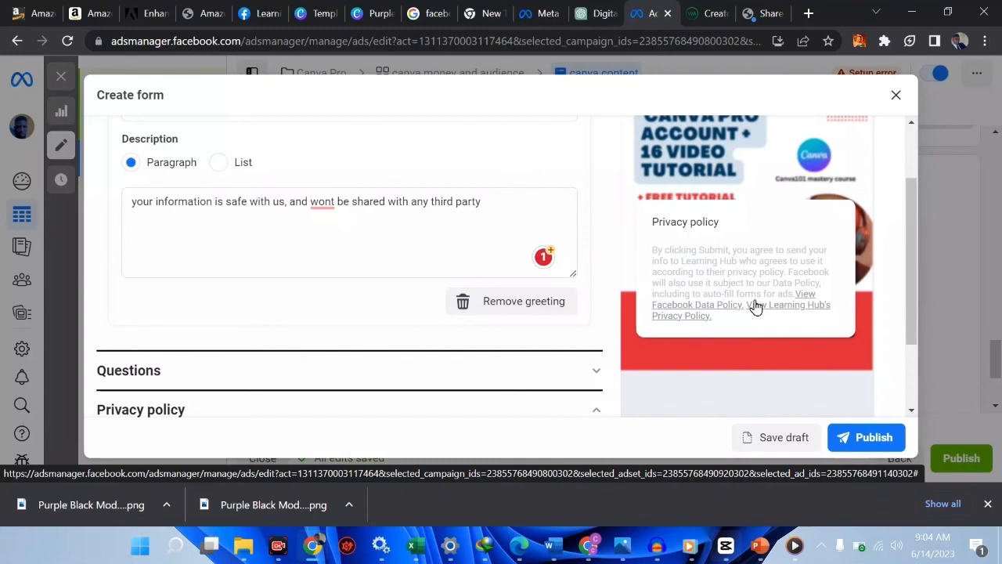
scroll(756, 305, "up", 2)
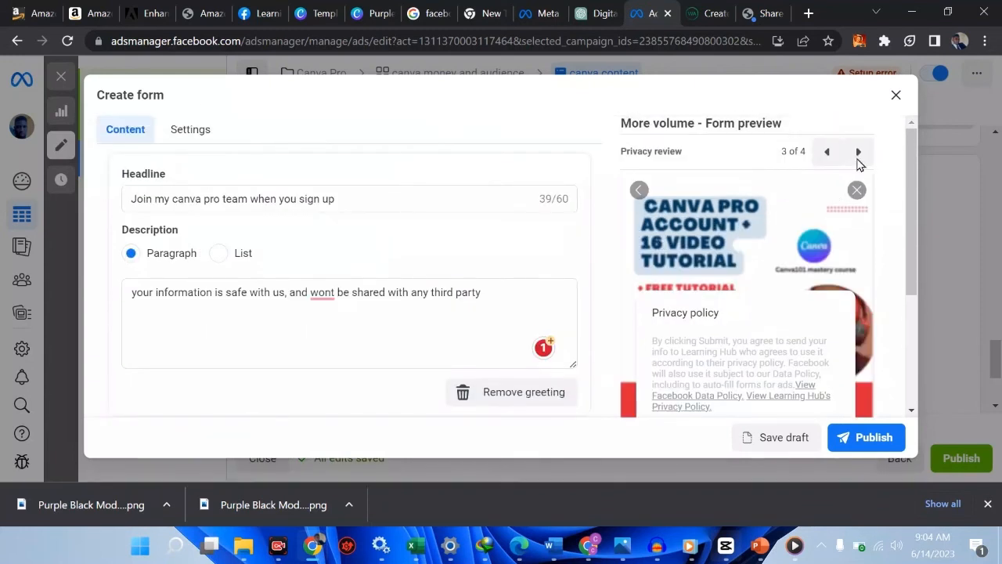
left_click(861, 153)
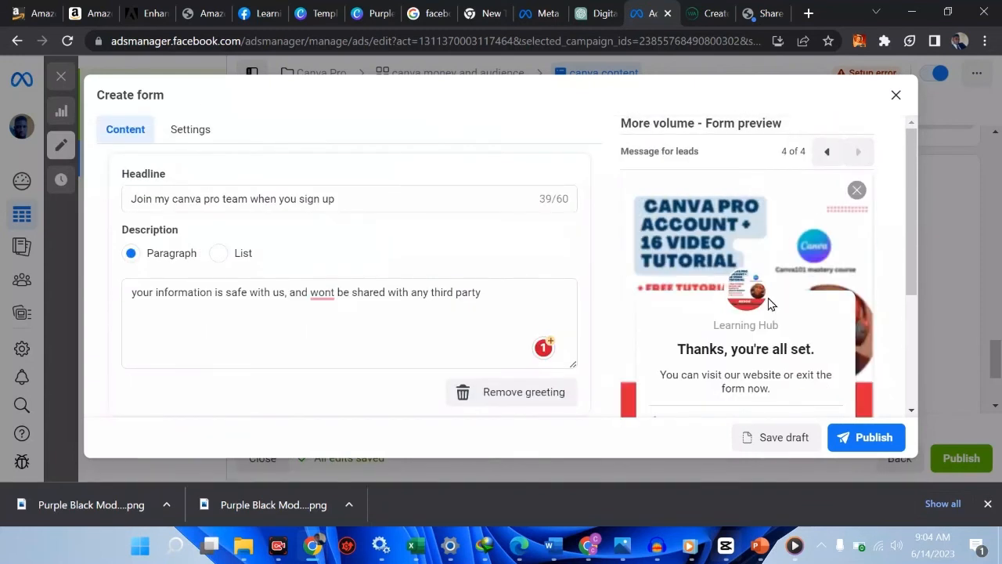
scroll(768, 296, "down", 2)
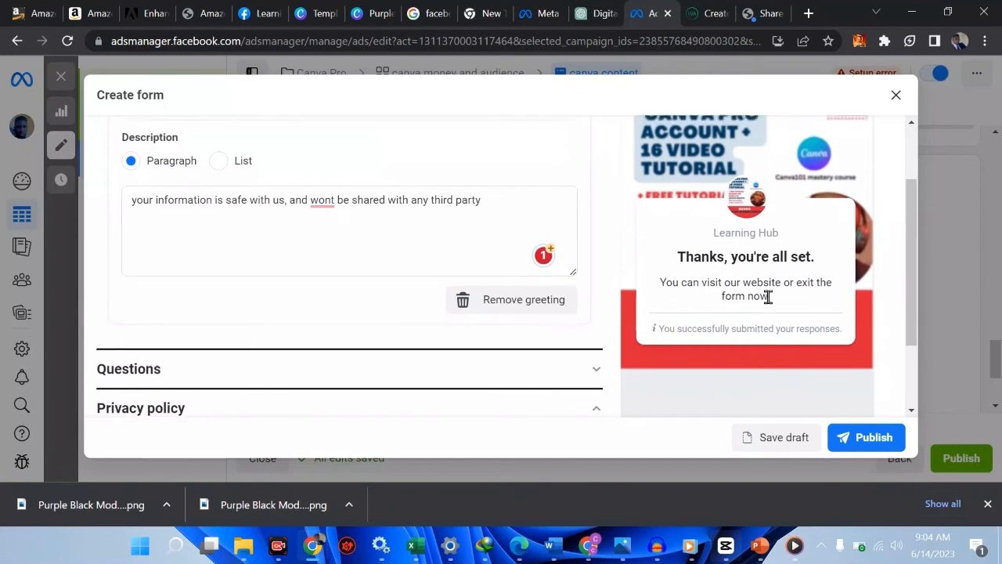
scroll(768, 297, "up", 2)
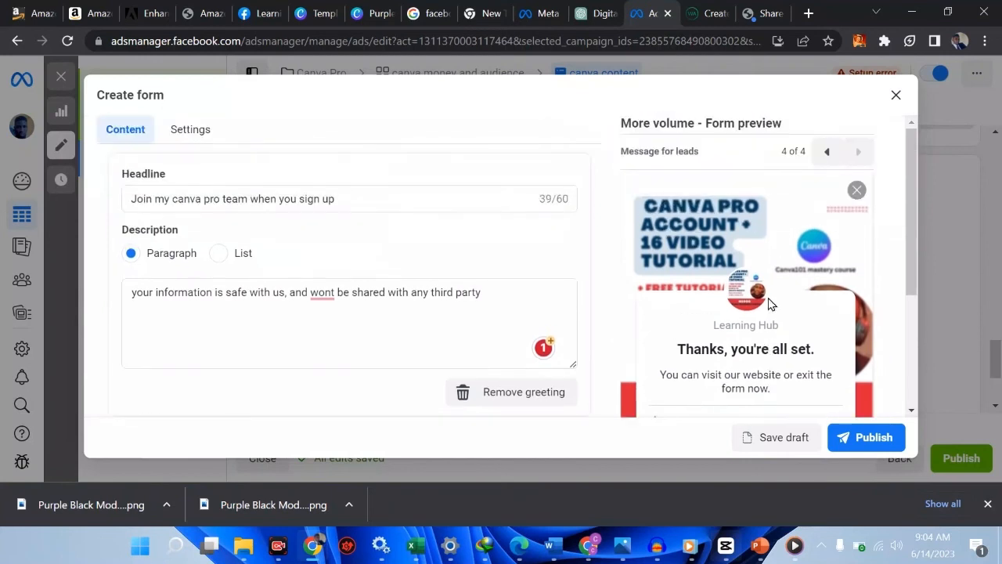
Publish the 'direct to whatsapp' instant form and check it's selected for the ad
left_click(873, 442)
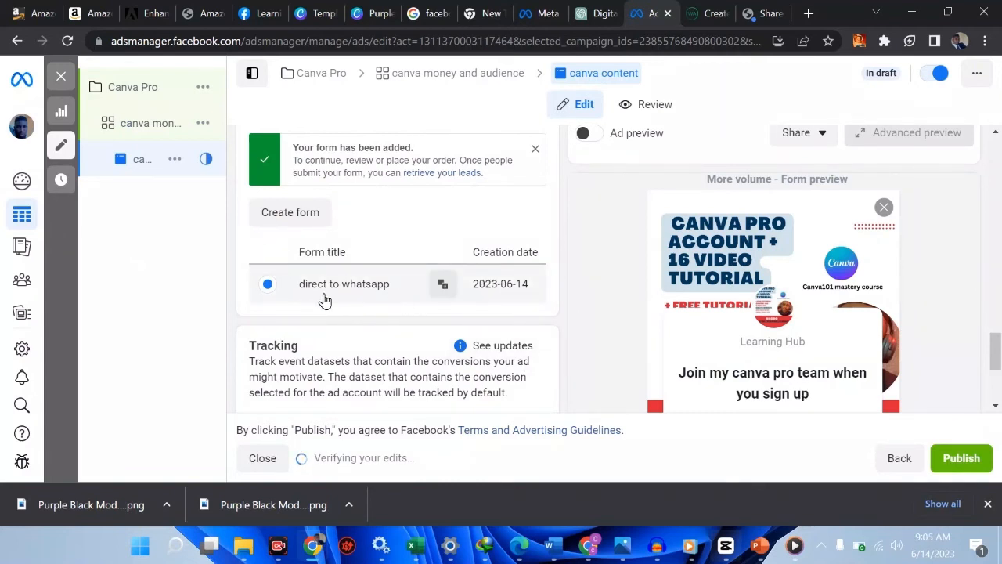
scroll(325, 300, "down", 2)
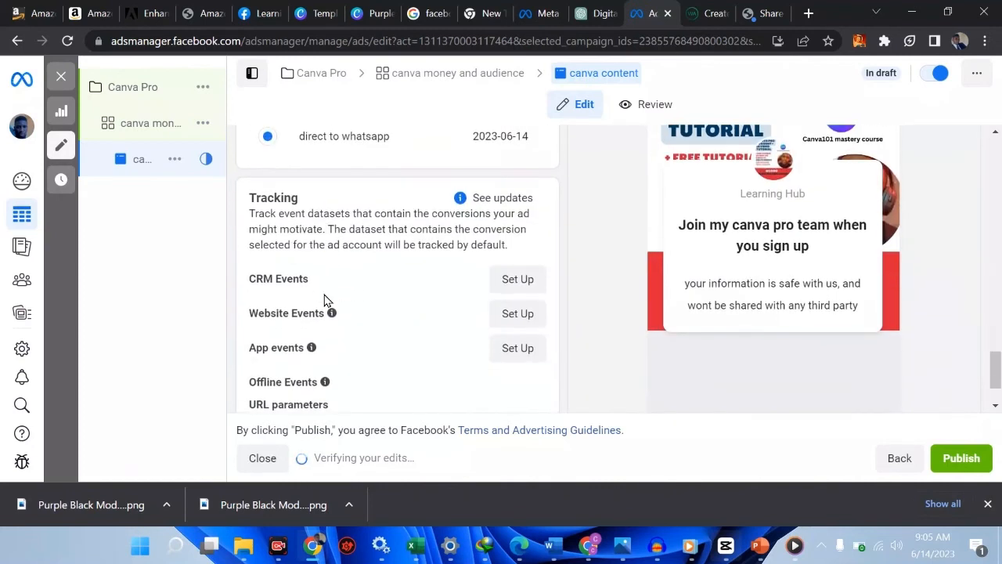
scroll(325, 300, "down", 1)
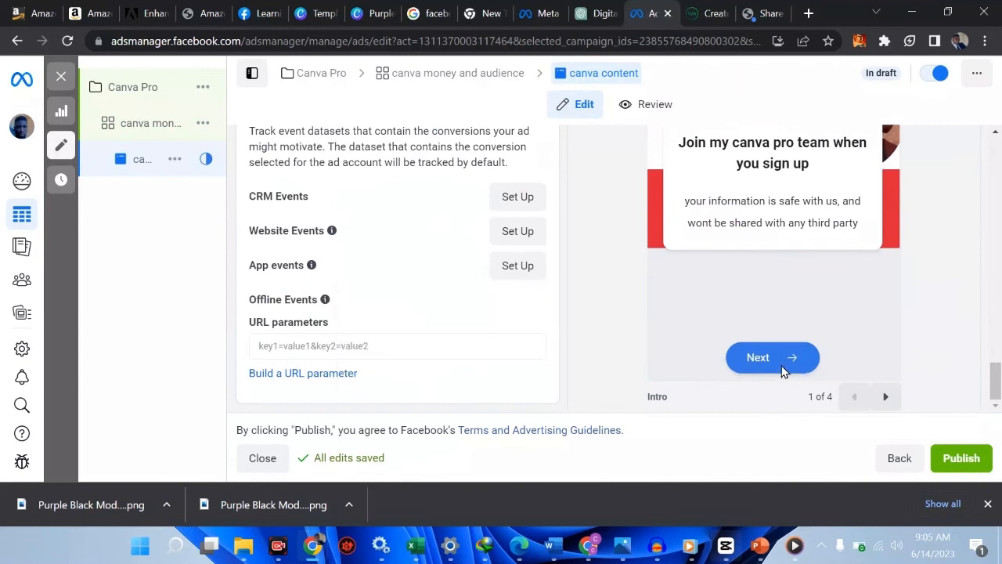
scroll(716, 331, "up", 5)
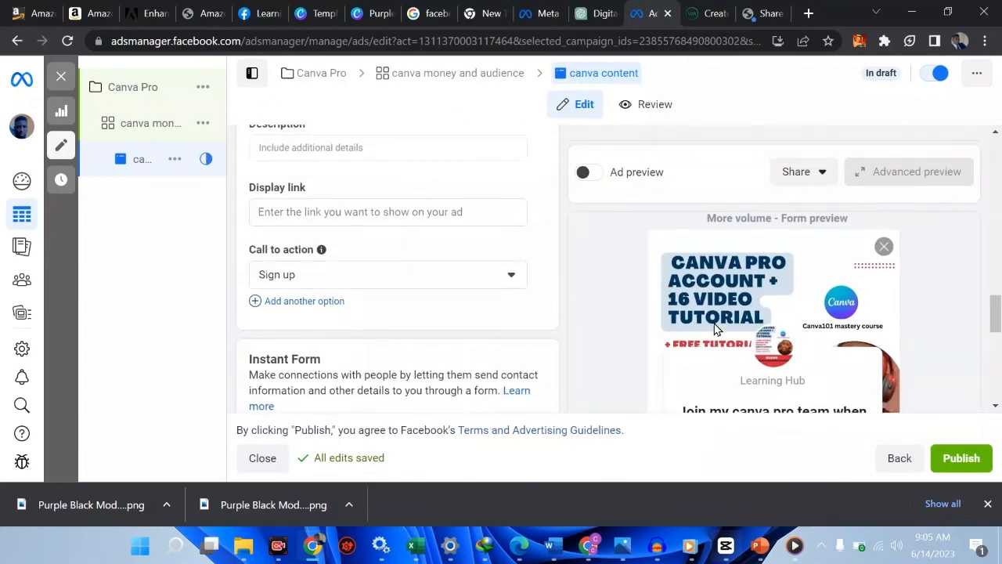
scroll(716, 331, "up", 10)
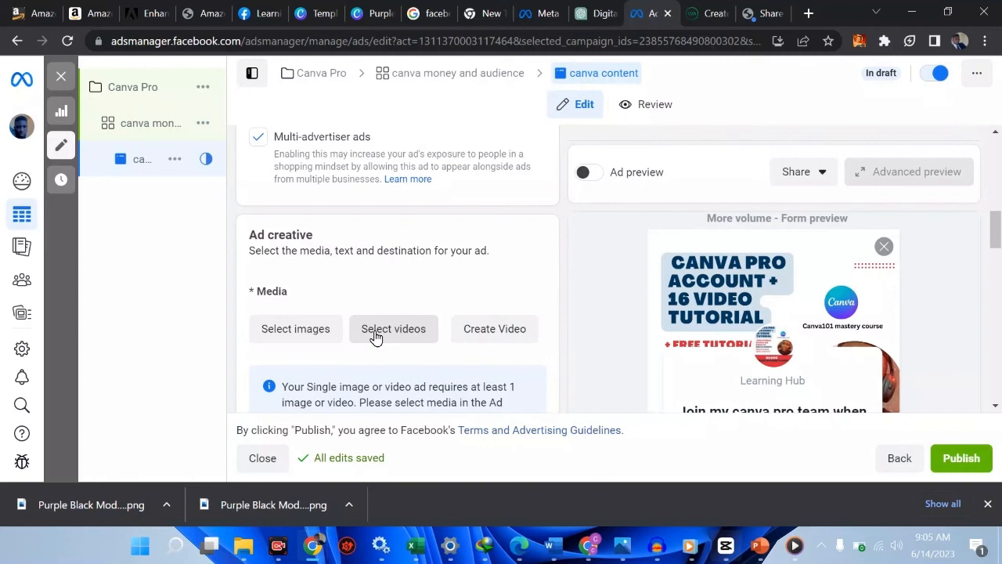
Pick the 1290 × 1290 Canva Pro image from Learning Hub as the ad's media
left_click(313, 332)
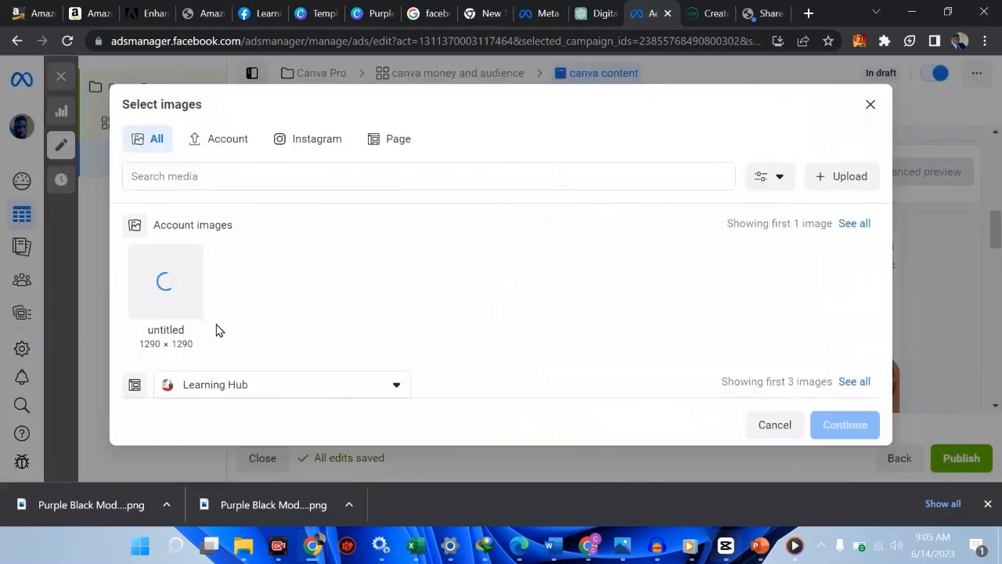
scroll(217, 330, "down", 2)
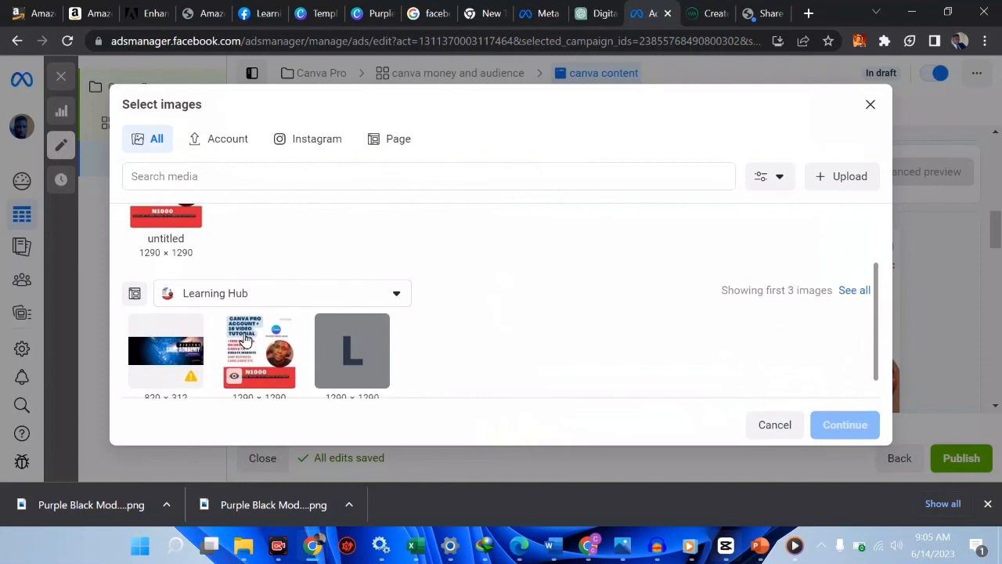
left_click(245, 339)
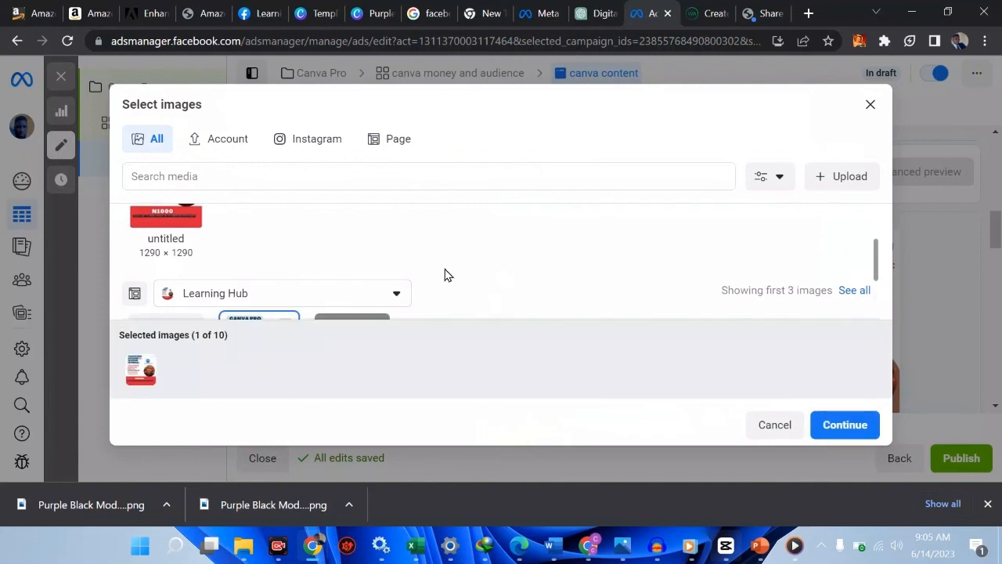
left_click(842, 427)
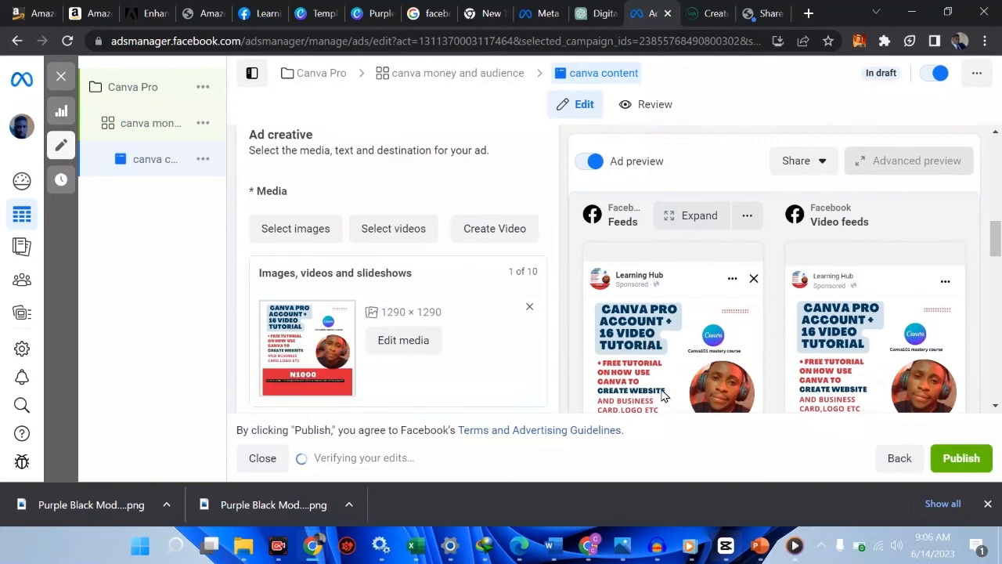
Enter the headline 'GET CANVA PRO WHEN YOU DO THIS.'
scroll(351, 329, "down", 2)
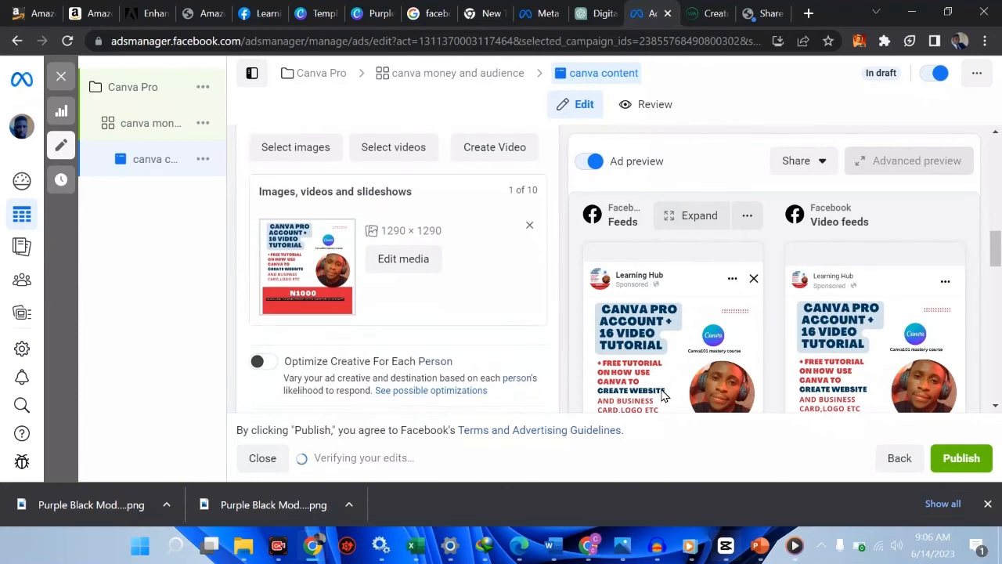
scroll(348, 322, "up", 5)
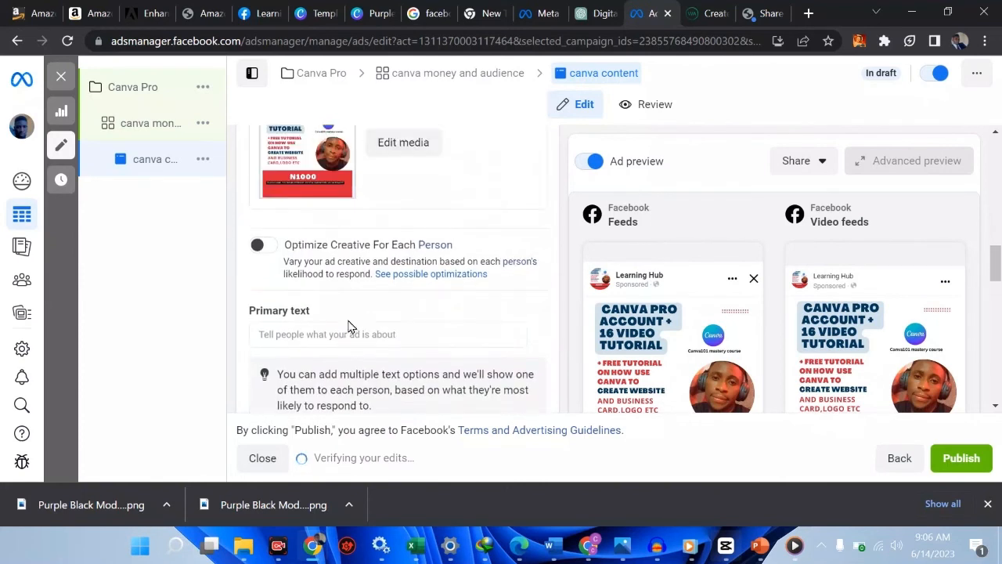
scroll(348, 327, "up", 3)
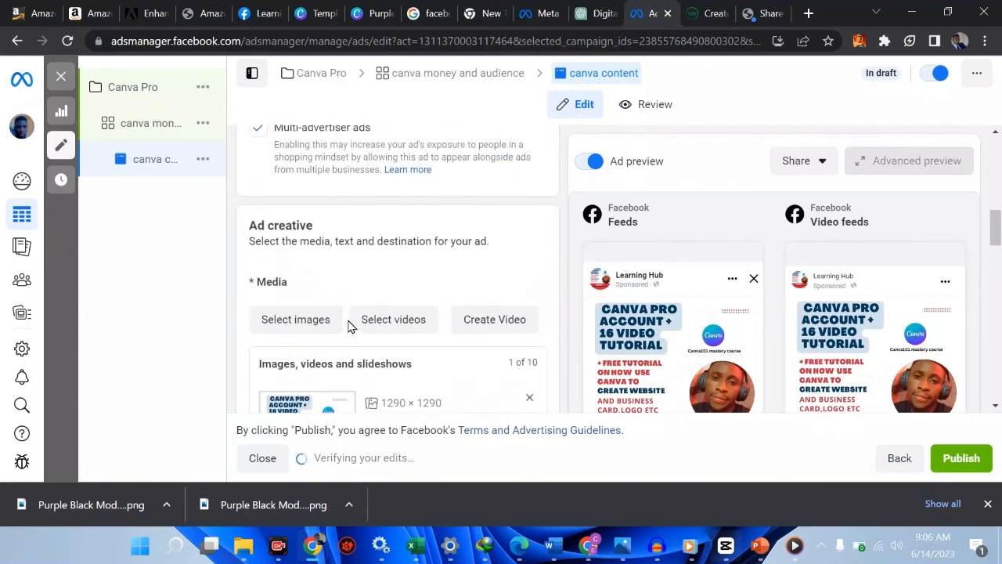
scroll(348, 327, "down", 6)
scroll(348, 327, "down", 3)
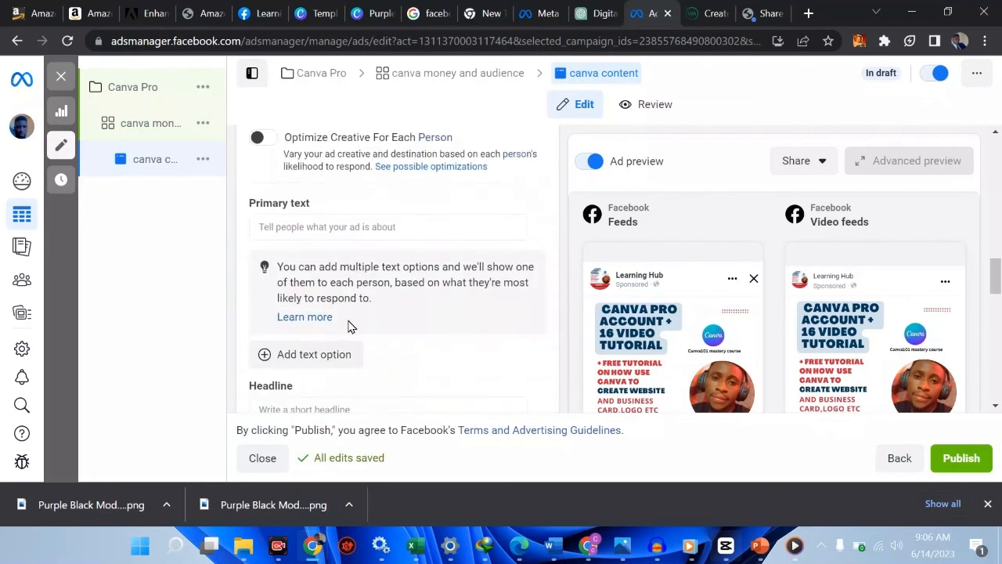
left_click(305, 278)
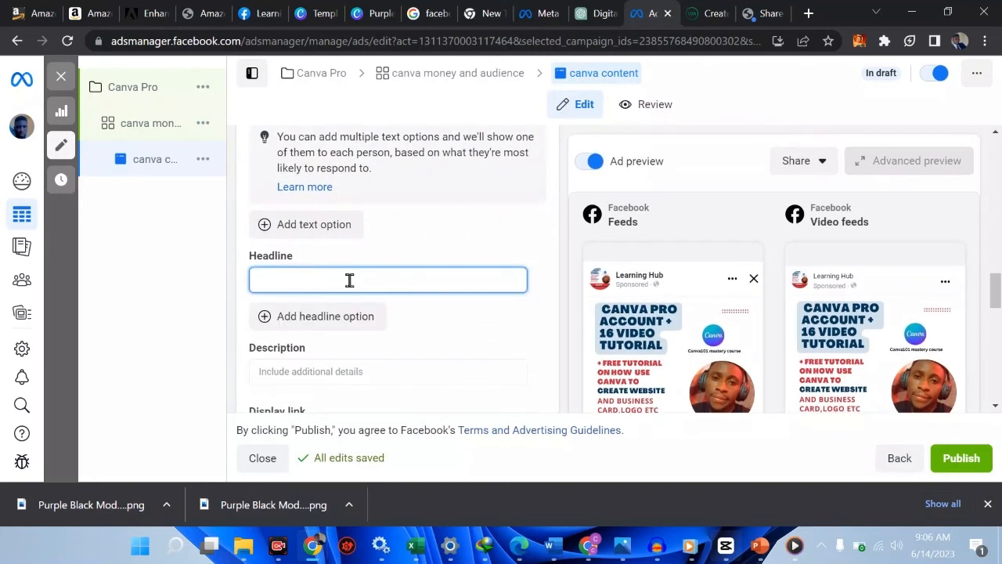
left_click(421, 246)
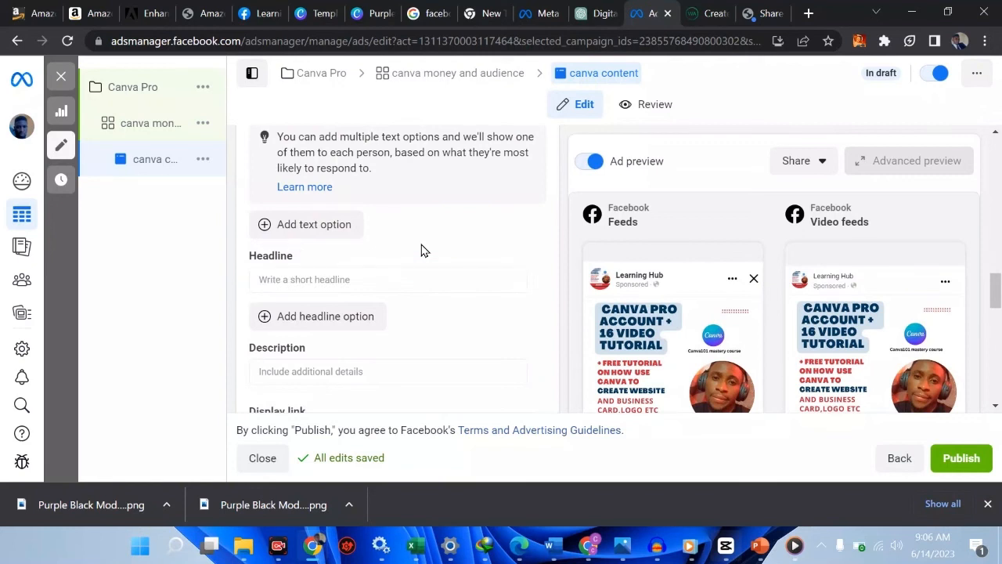
left_click(350, 282)
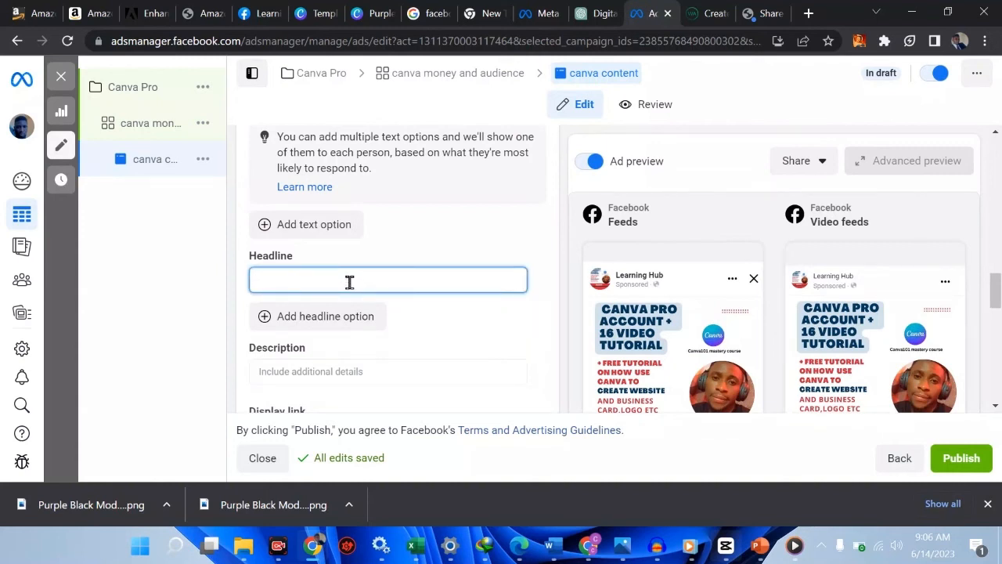
type("GET CANVA PRO WHEN YOU DO THIS")
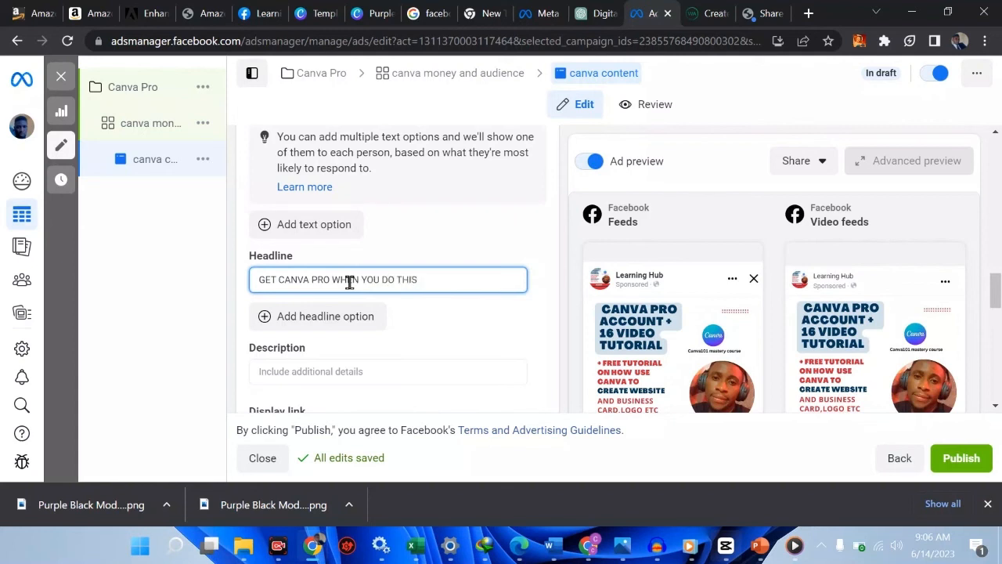
type(".")
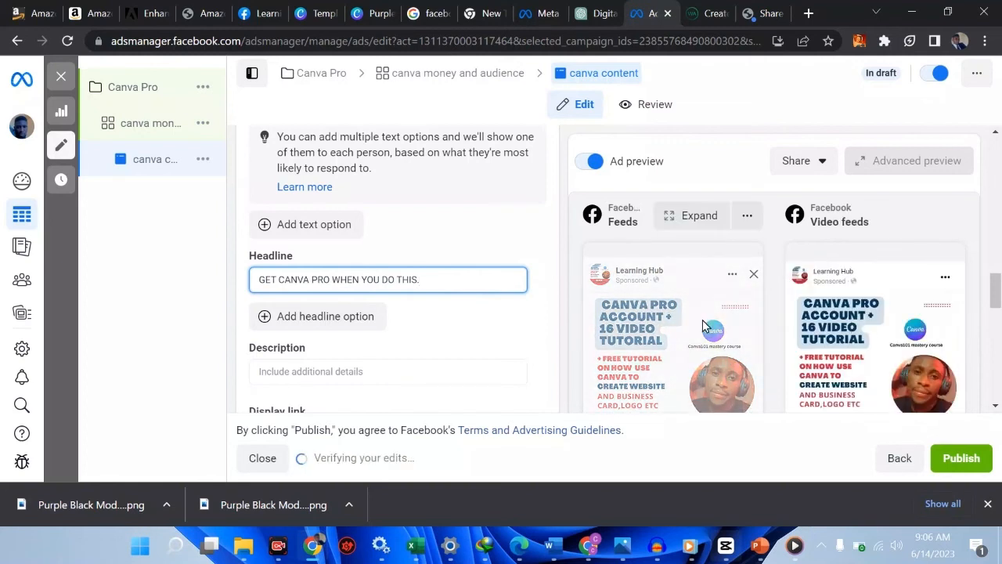
scroll(702, 321, "down", 2)
scroll(702, 320, "down", 1)
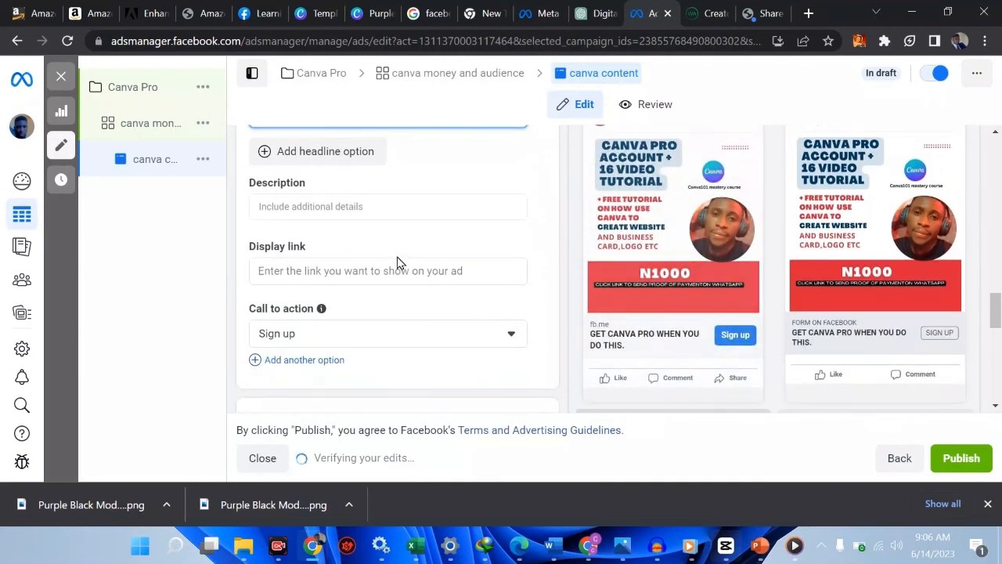
scroll(368, 210, "up", 3)
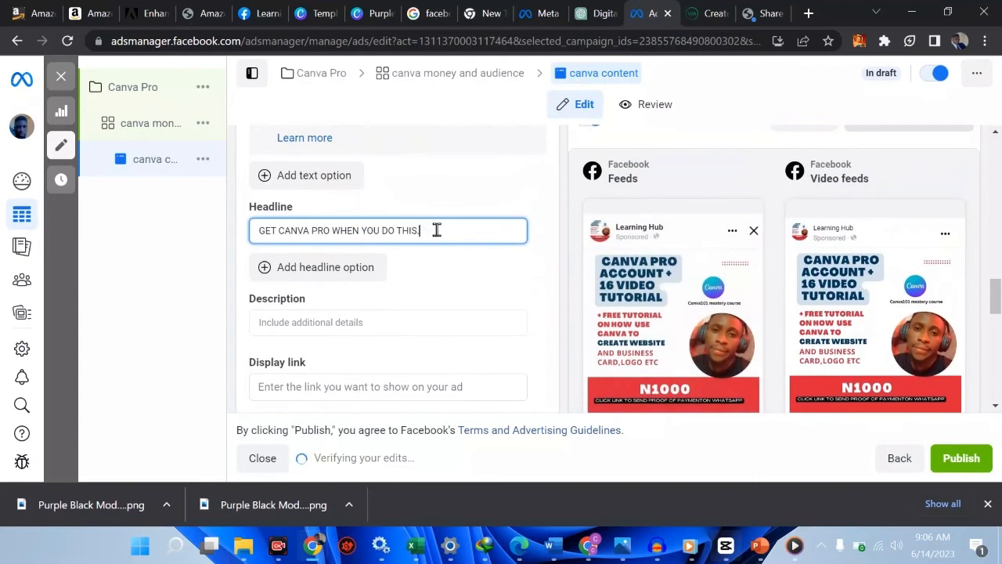
Replace the headline with 'CLICK TO GET HIS IN 24HRS'
left_click_drag(436, 228, 250, 235)
type("C")
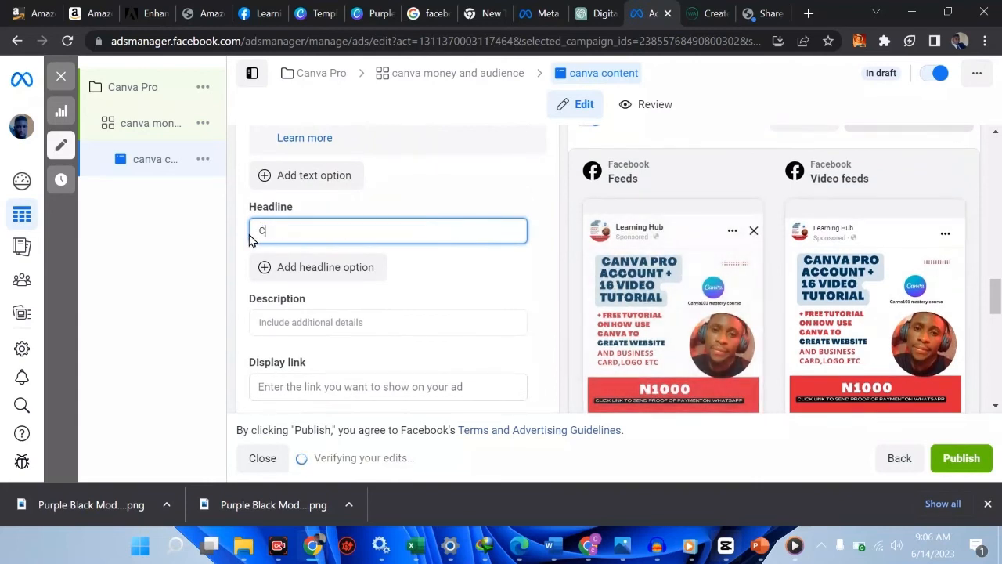
type("LC")
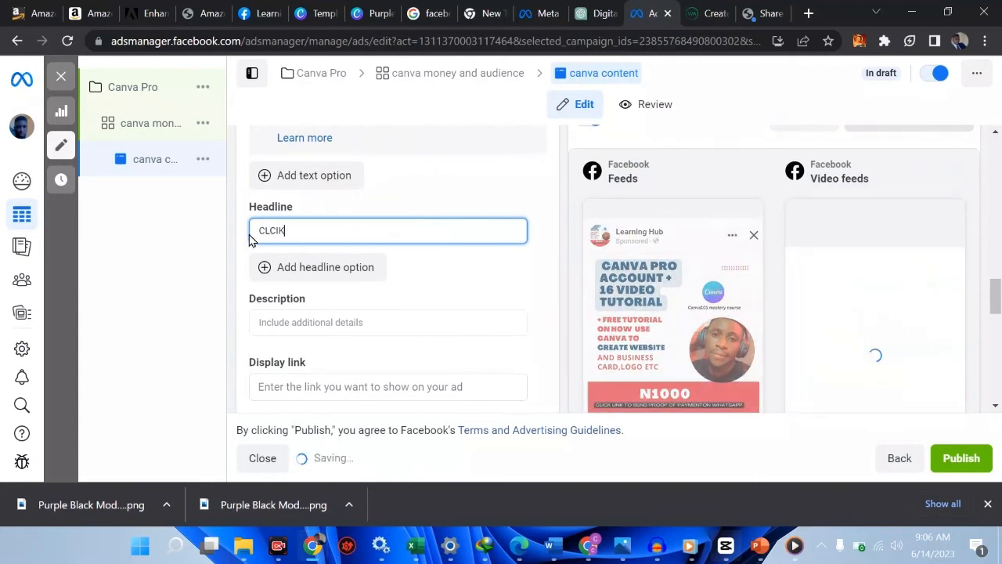
key("BackSpace")
type("ICK T")
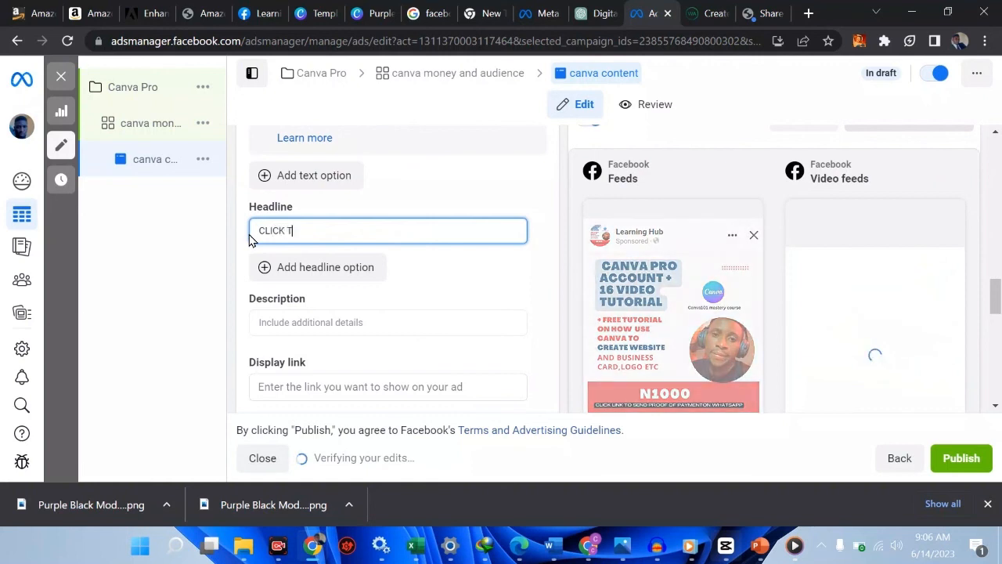
type("O GET HIS IN")
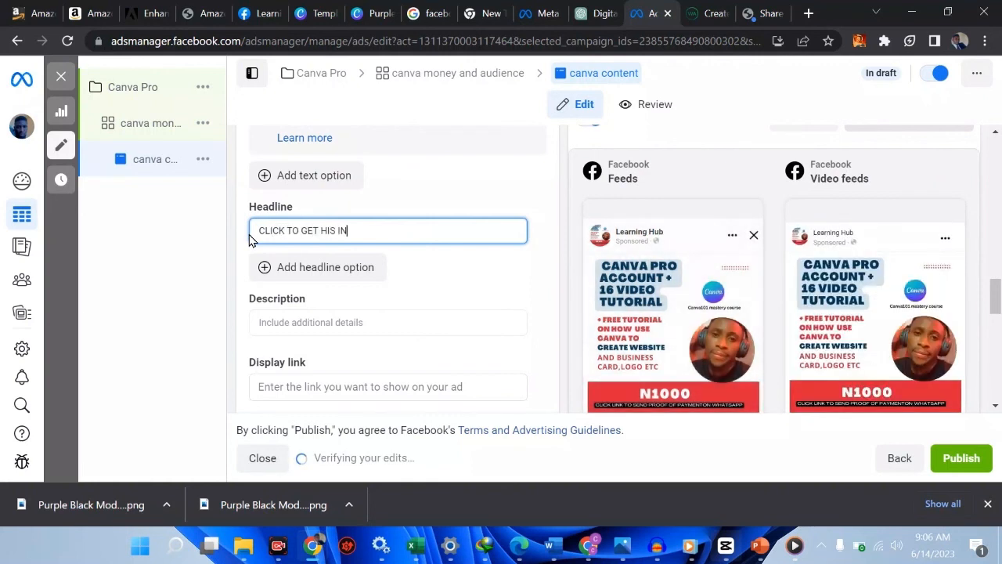
type(" 24HRS")
scroll(483, 246, "down", 3)
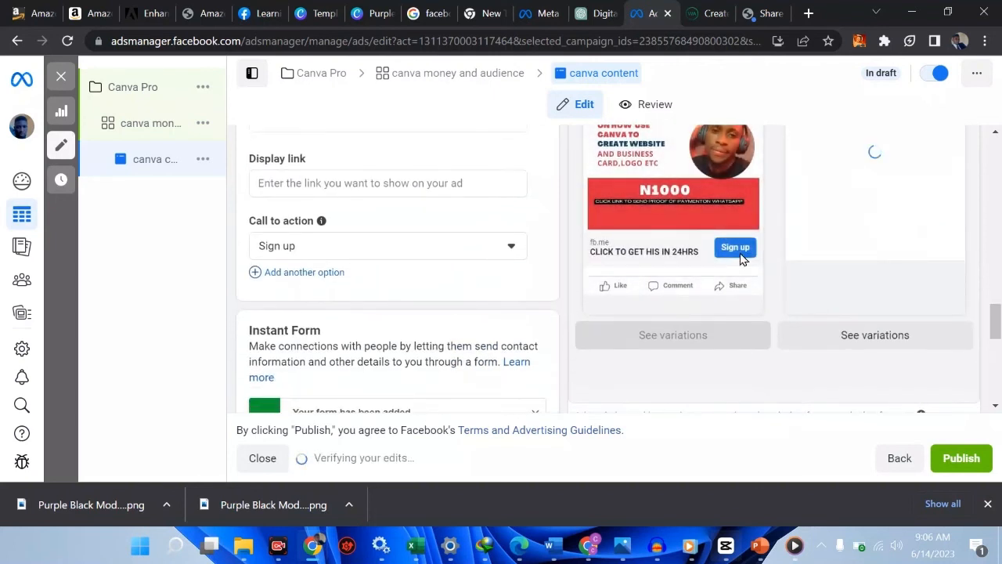
scroll(389, 257, "down", 1)
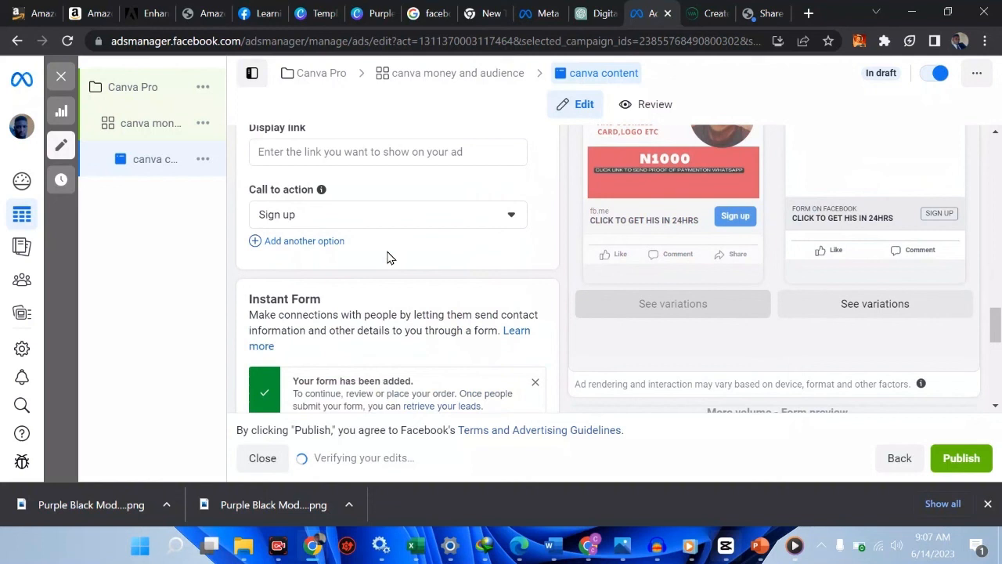
Change the ad's call to action to Get quote
left_click(419, 224)
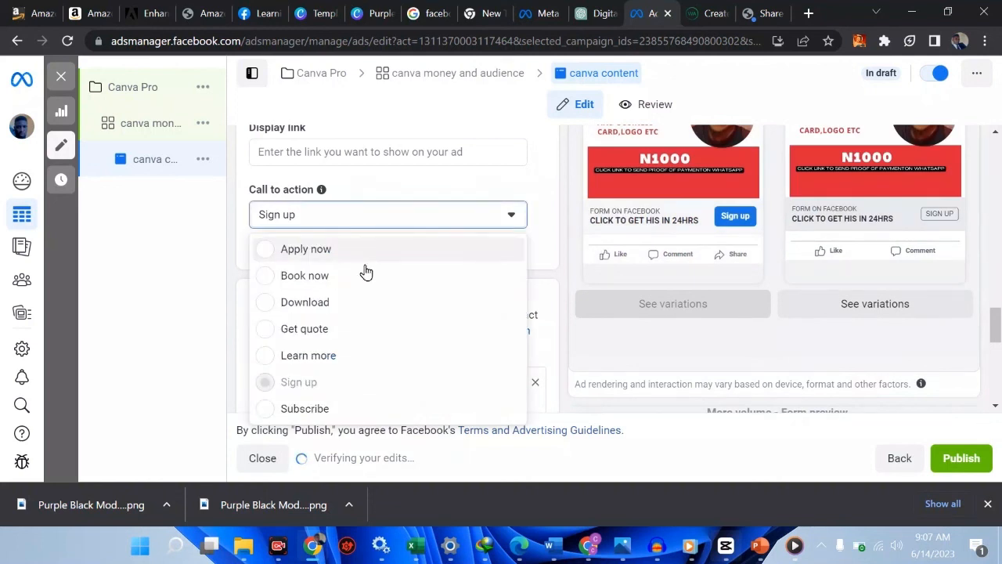
left_click(287, 335)
scroll(423, 307, "up", 2)
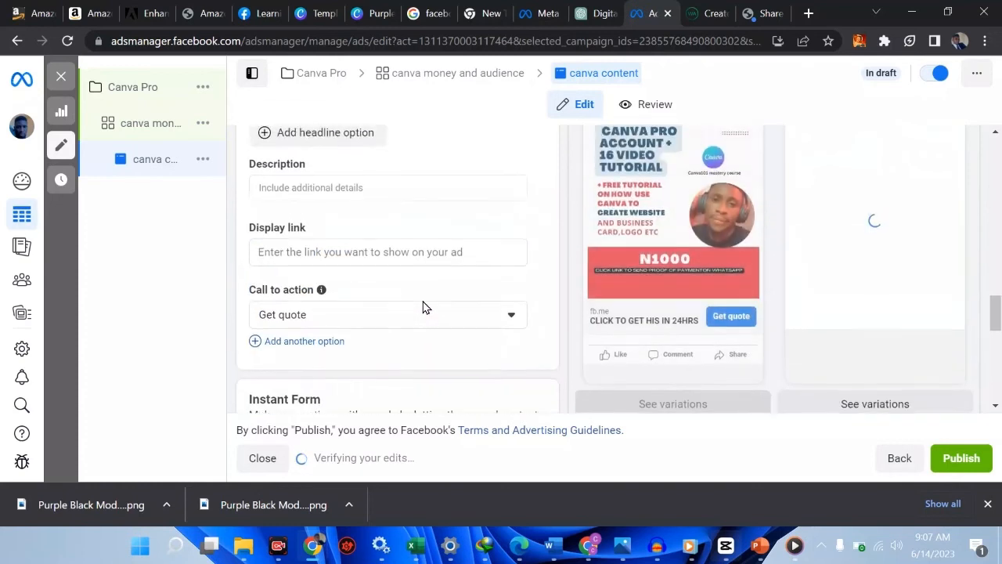
scroll(423, 307, "up", 5)
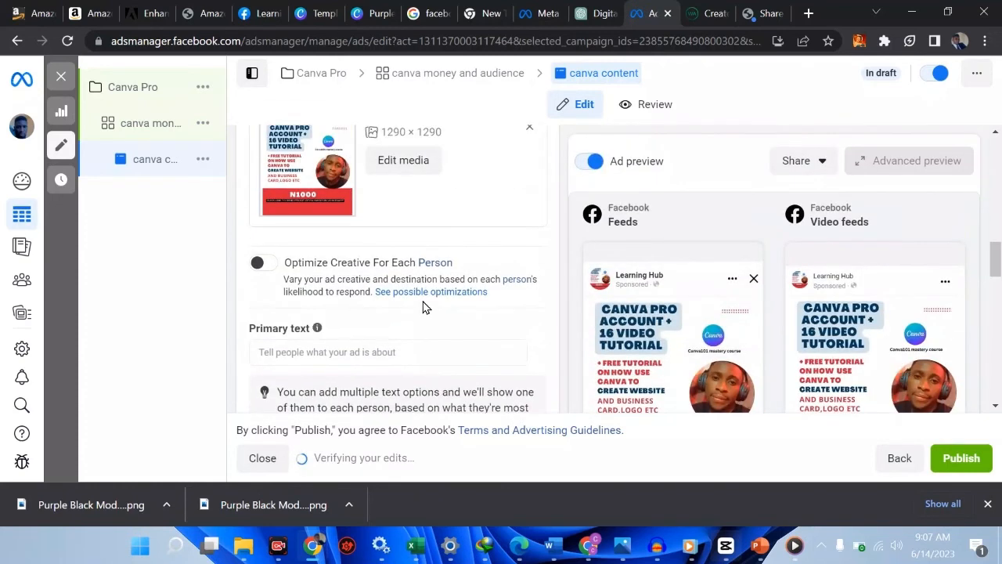
scroll(423, 307, "up", 3)
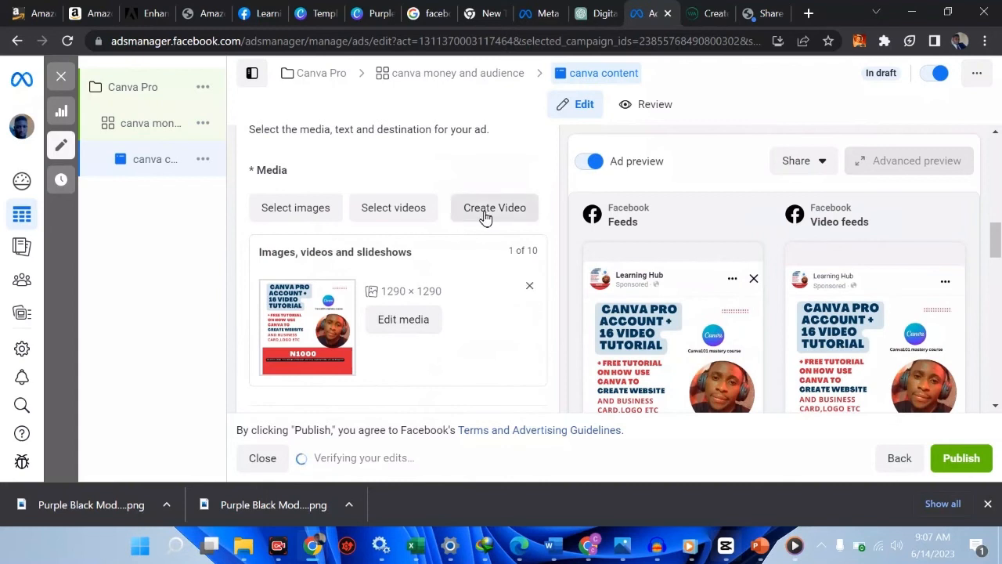
left_click(307, 213)
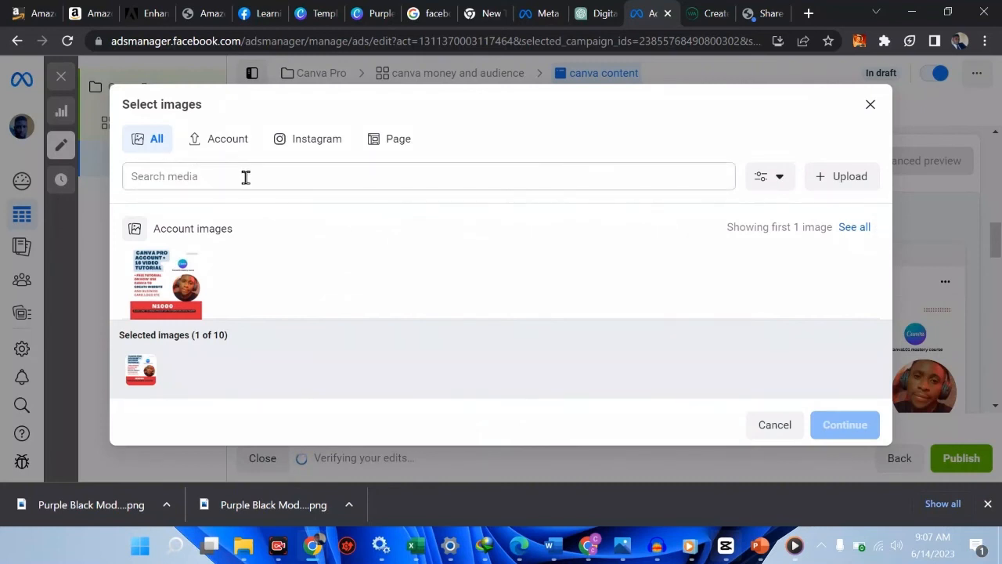
left_click(820, 183)
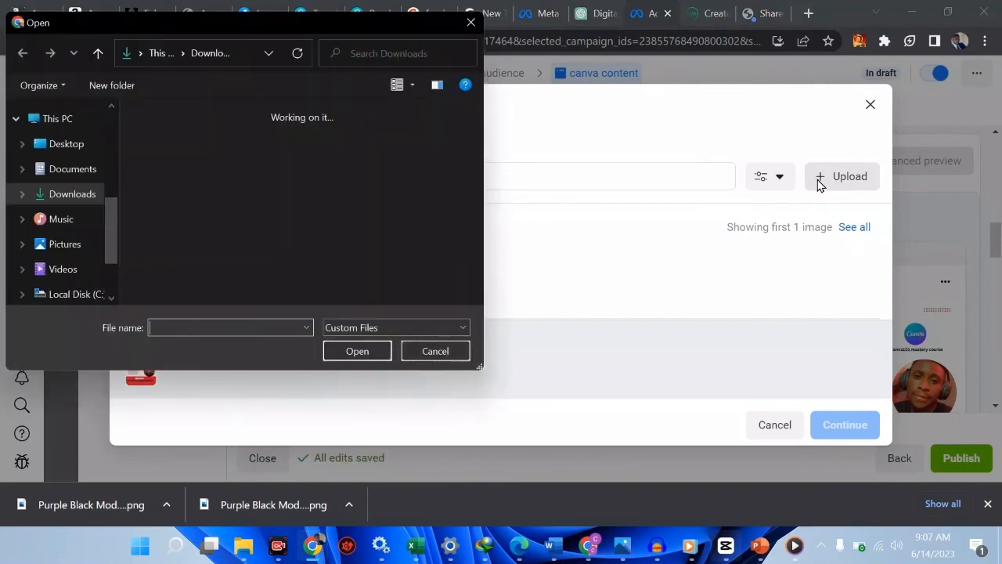
left_click(471, 22)
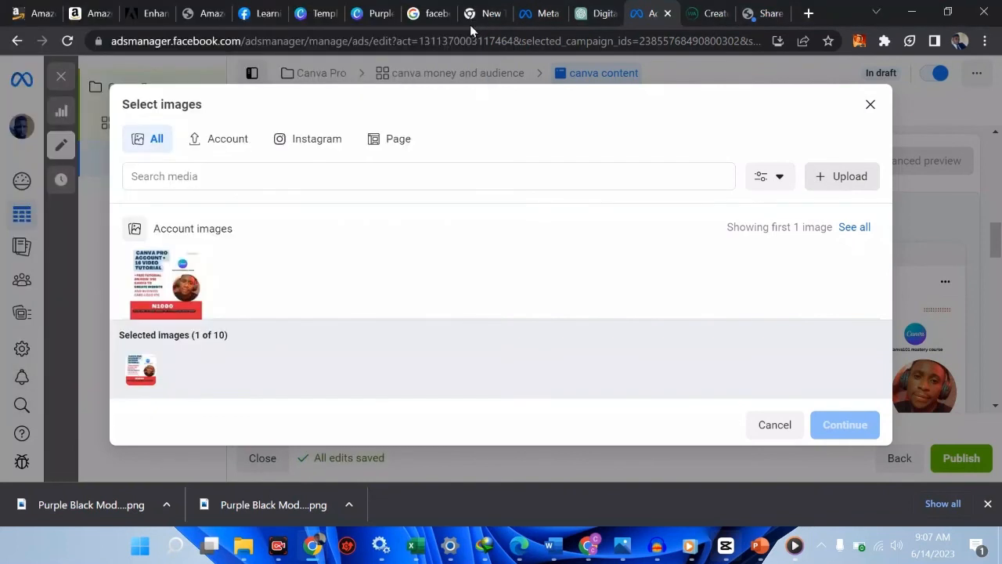
left_click(871, 105)
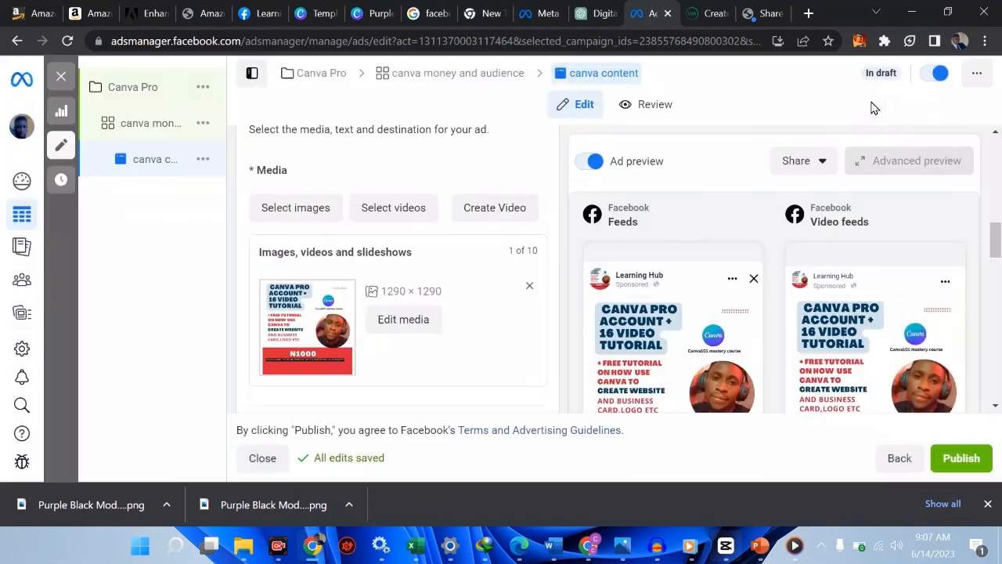
left_click(402, 222)
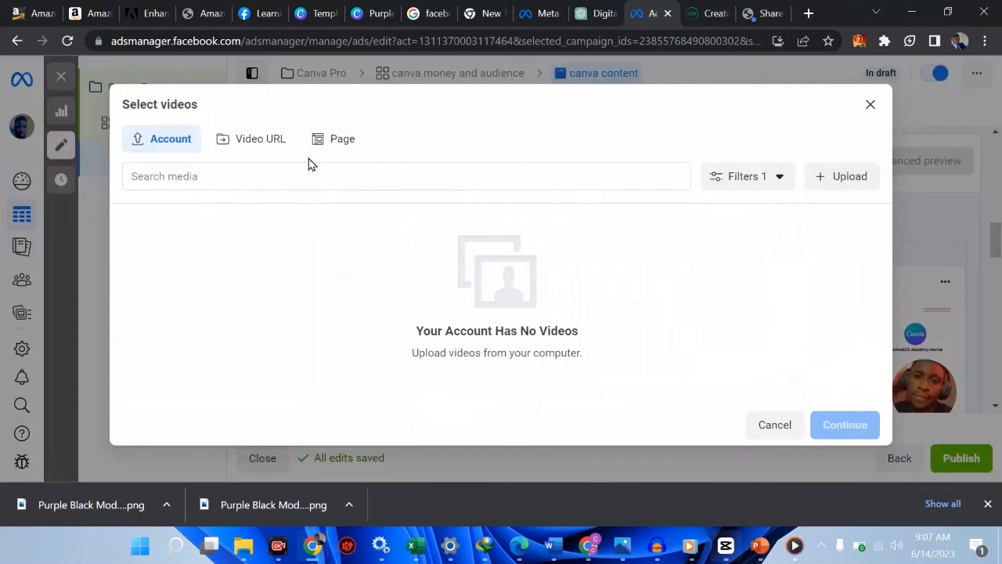
left_click(251, 149)
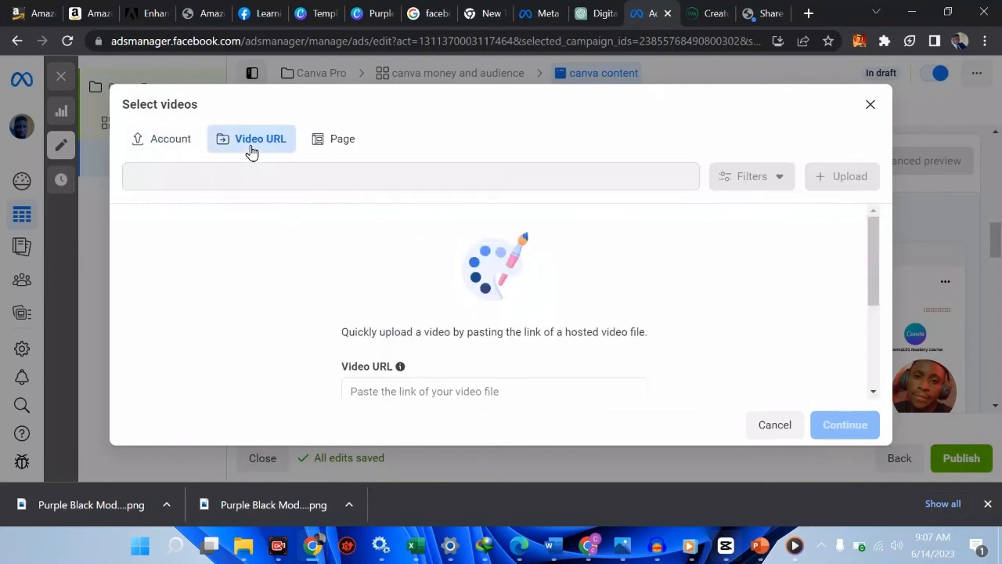
scroll(419, 363, "down", 3)
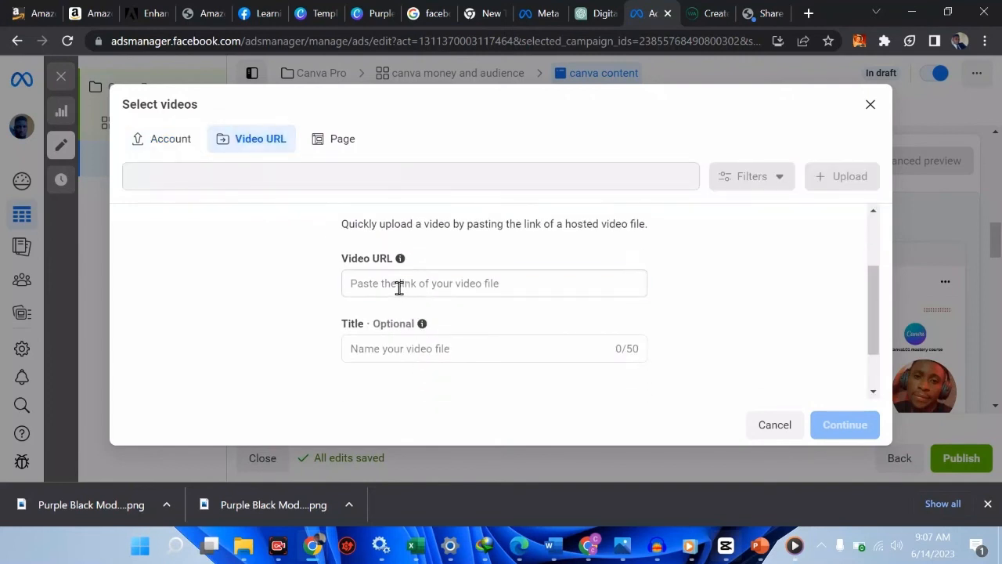
left_click(399, 287)
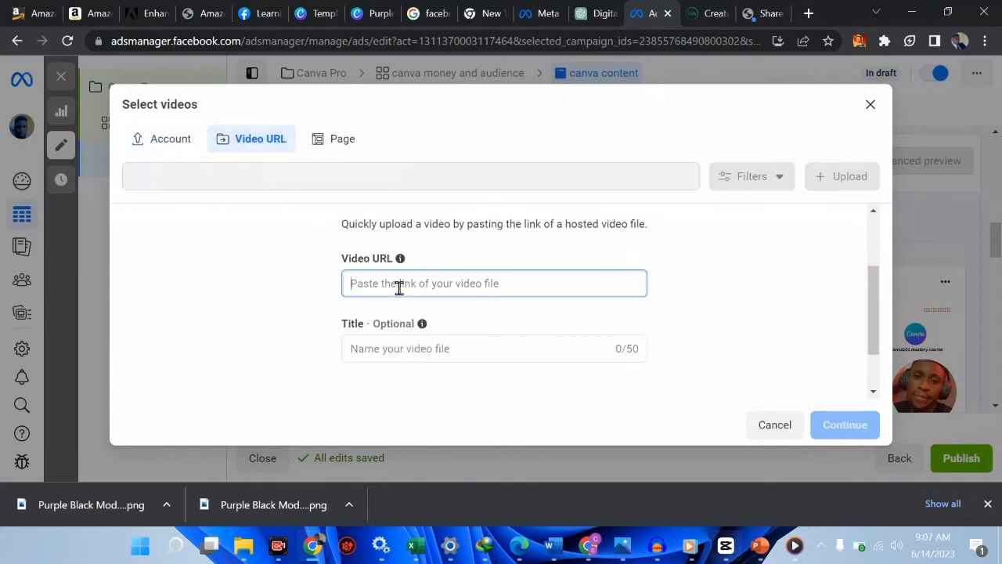
left_click(354, 350)
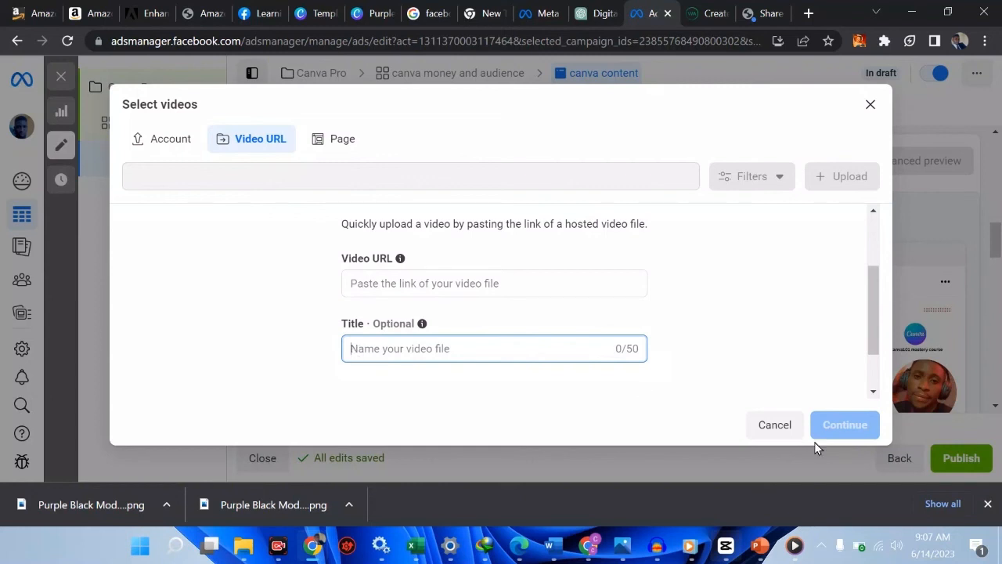
left_click(795, 435)
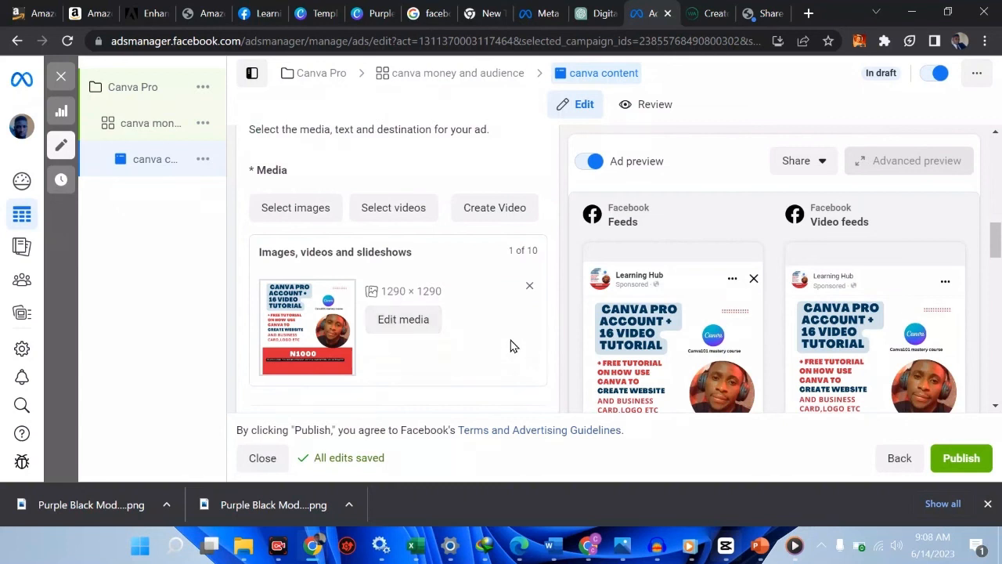
Start the primary text with 'This tutorial will cover the following'
scroll(511, 346, "down", 4)
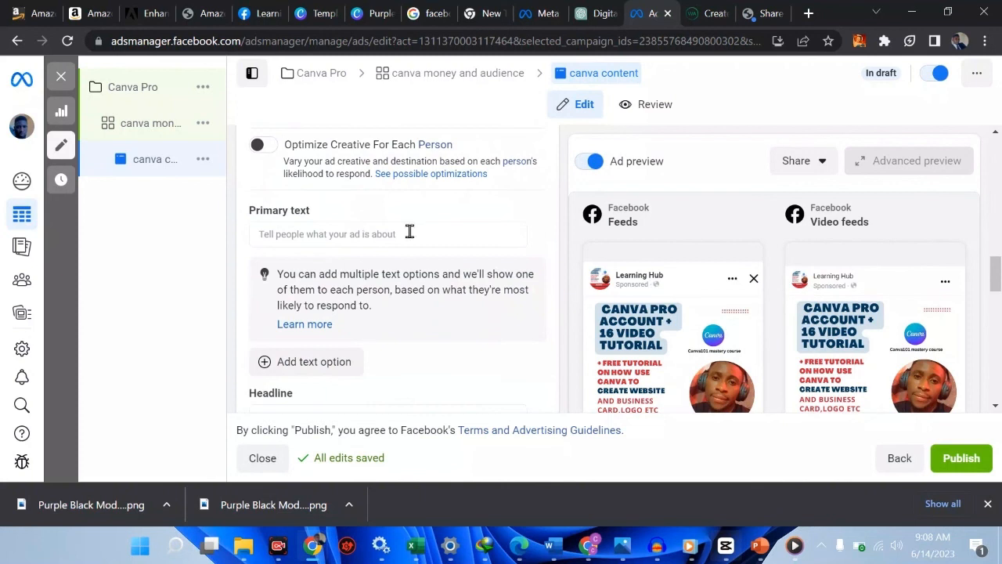
left_click(420, 232)
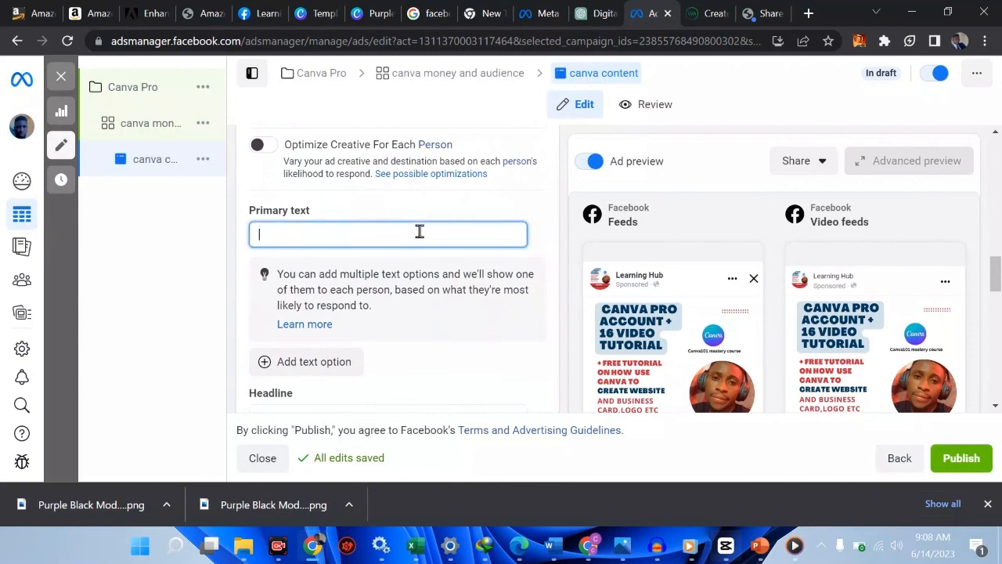
type("IN THSI")
key("BackSpace")
key("BackSpace")
type("THE")
type("is tuto")
type("rial will cover th")
type("e following:")
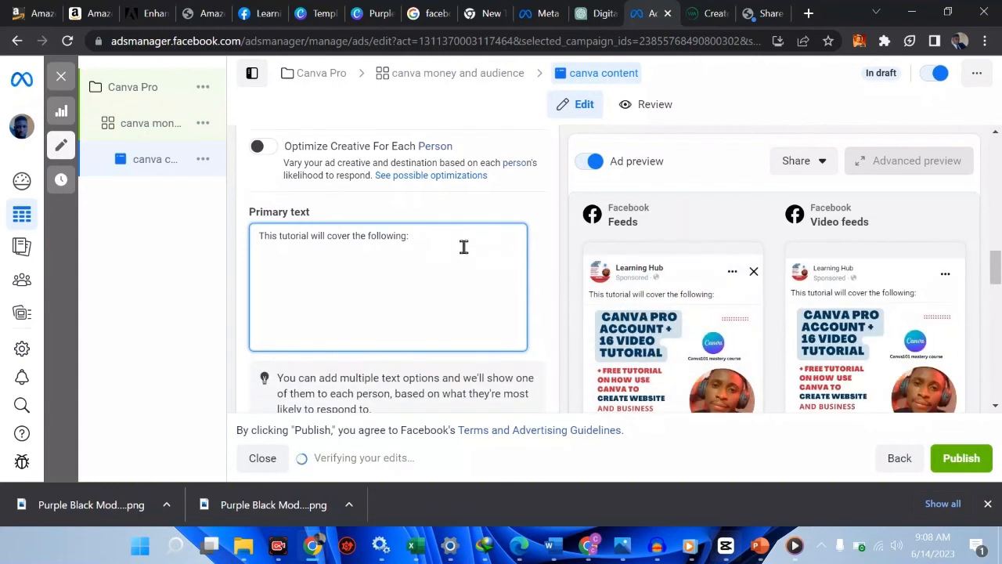
key("Return")
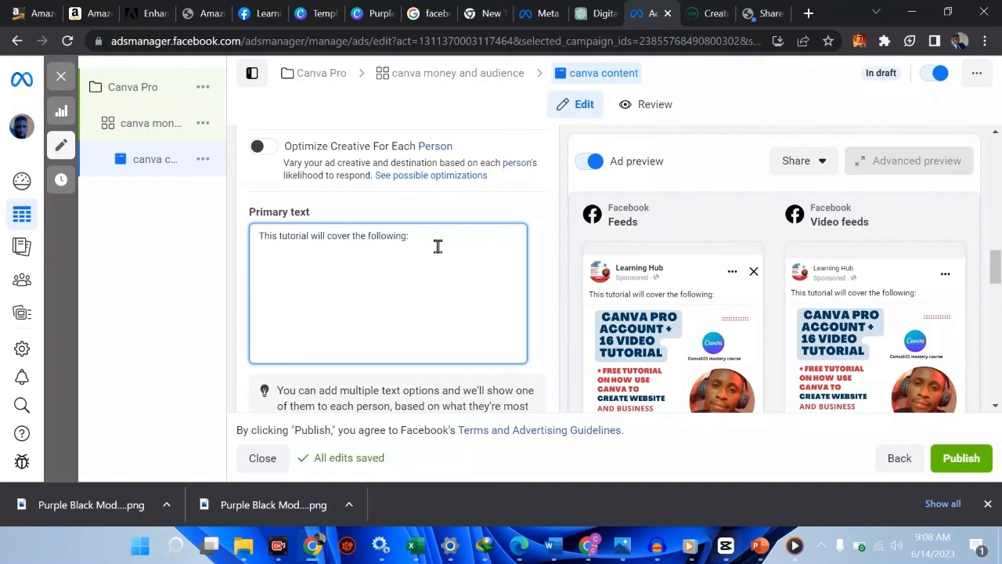
Add the lines 'how to create this:', 'bonus' and 'first 10 sign up get this for free .'
key("Return")
type("how to create this:")
key("Return")
type("bonuse")
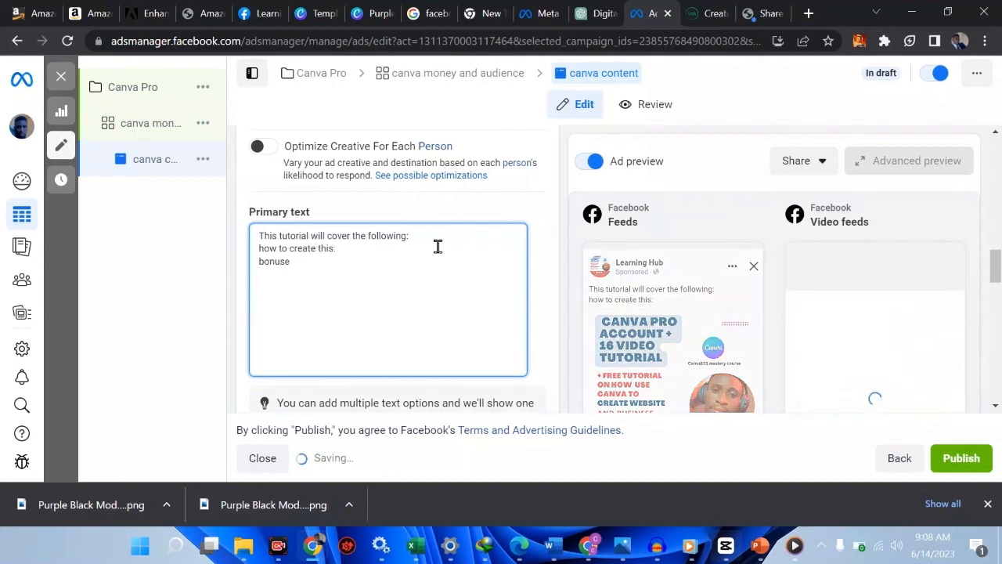
key("BackSpace")
type(":")
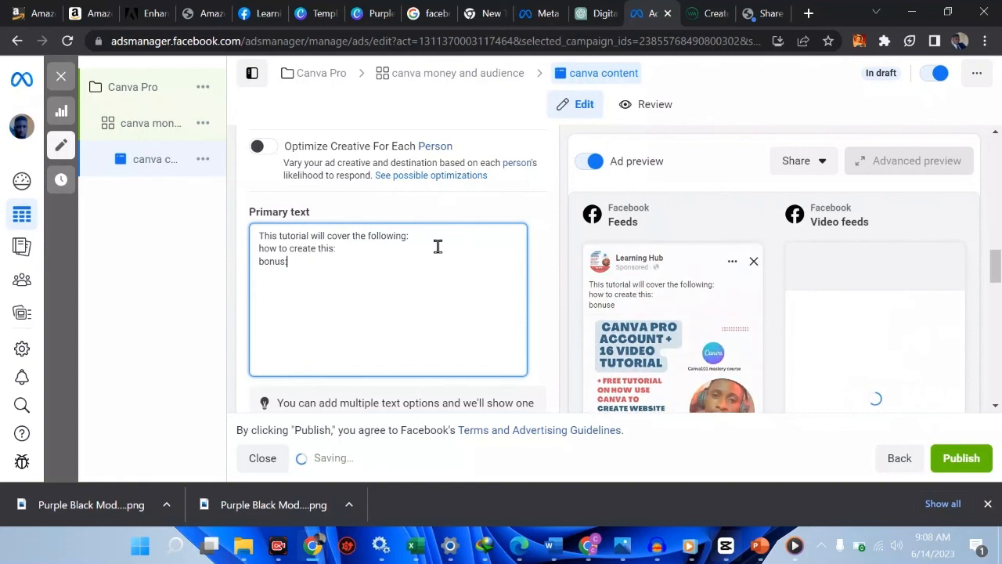
key("Return")
type("first 1")
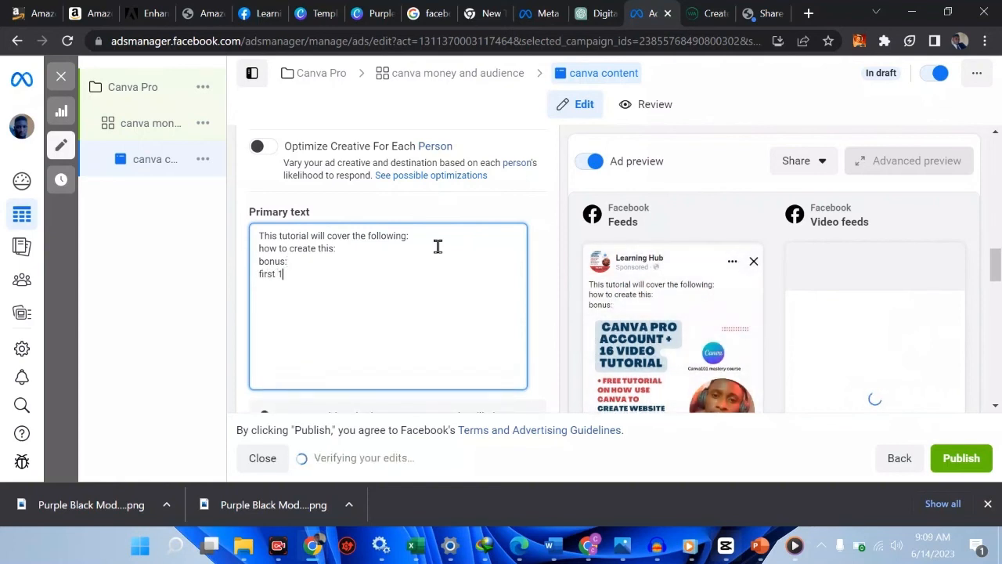
type("0 sign up")
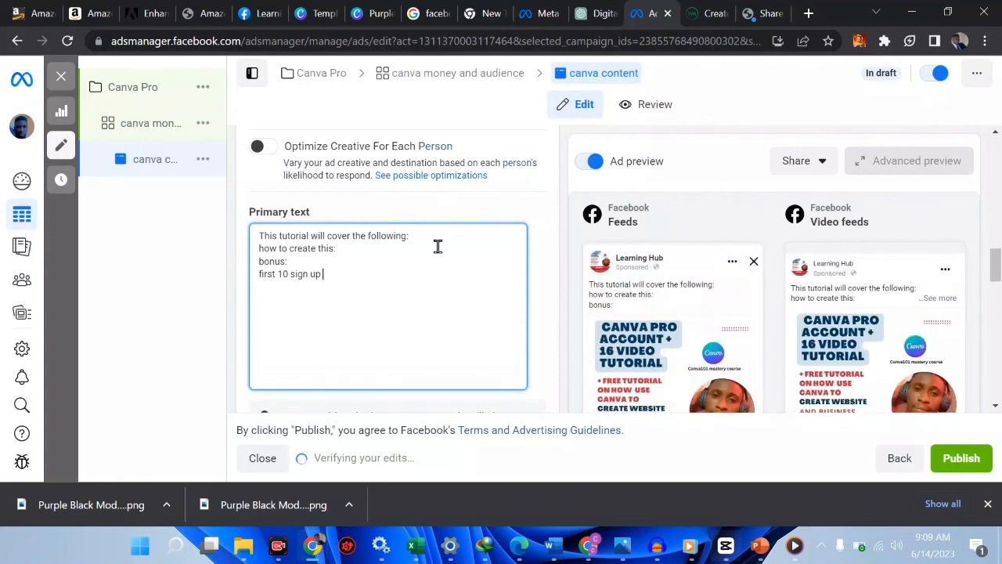
type(" get this for free")
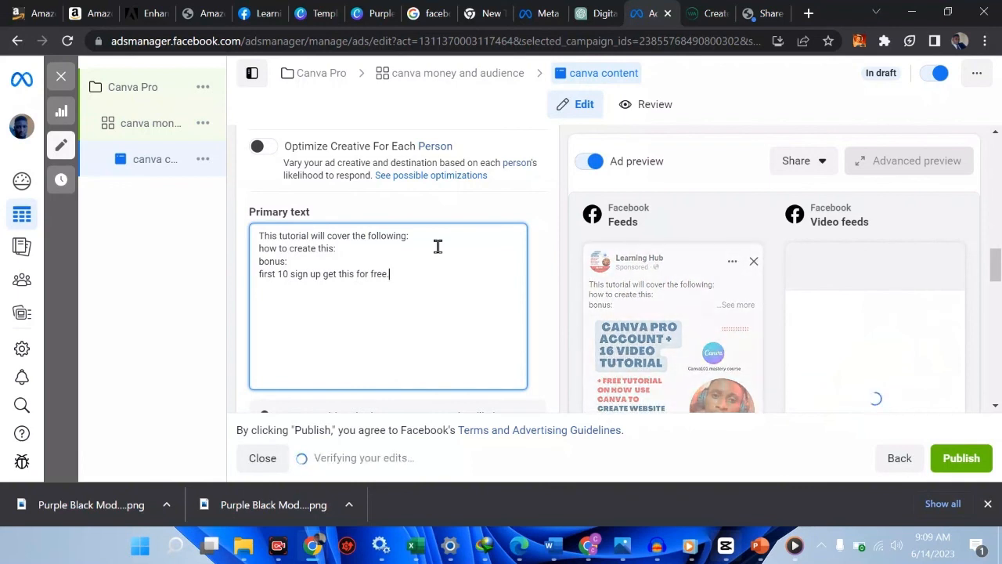
type(" .")
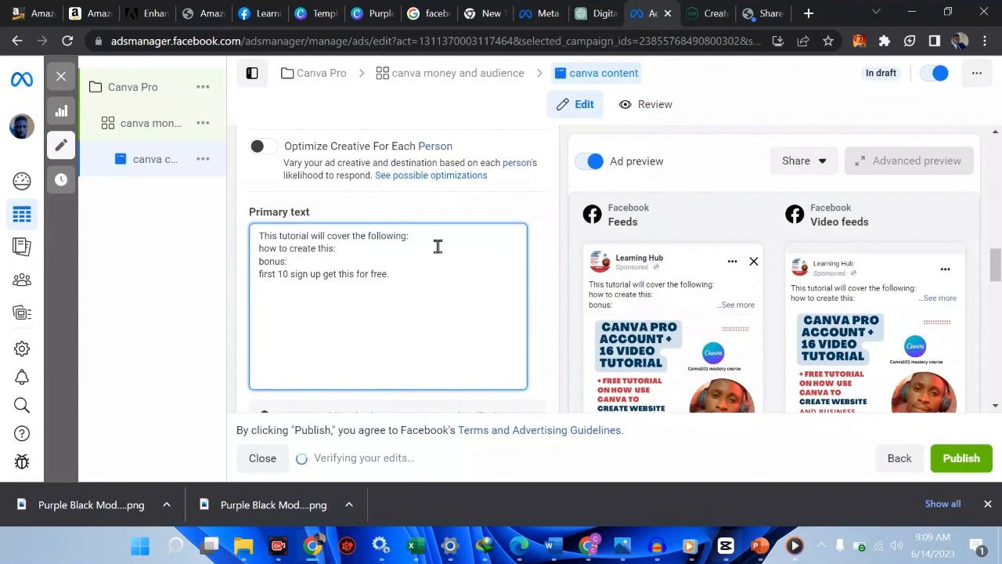
Move 'first 10 sign up get this for free.' to the top, with blank lines below it
left_click_drag(394, 274, 256, 279)
key("ctrl+c")
key("BackSpace")
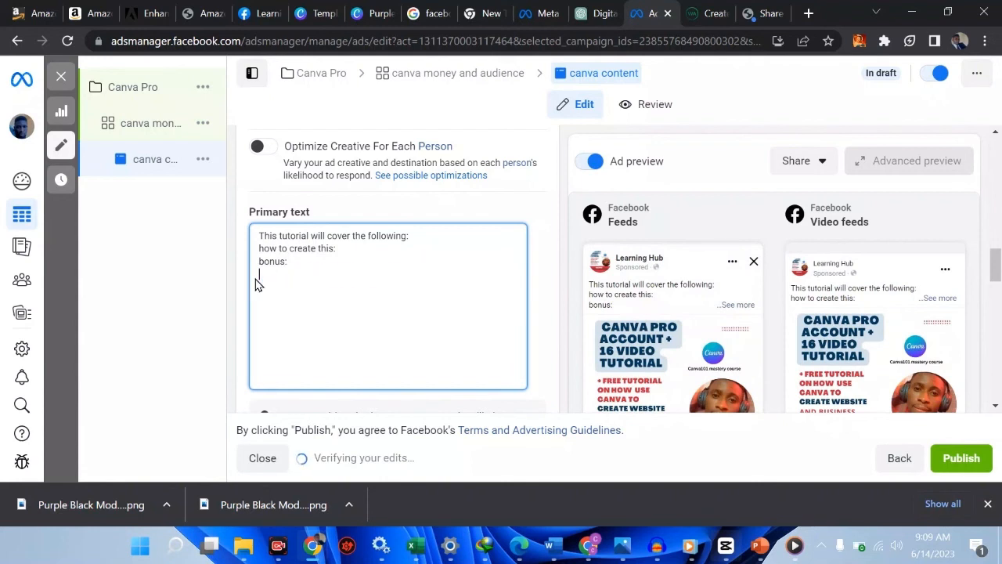
left_click(259, 236)
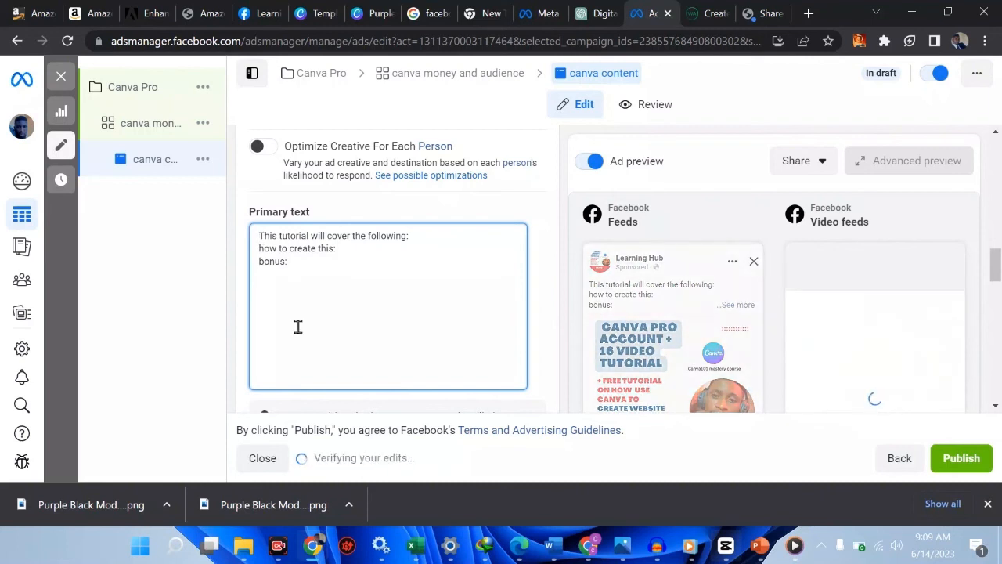
key("Return")
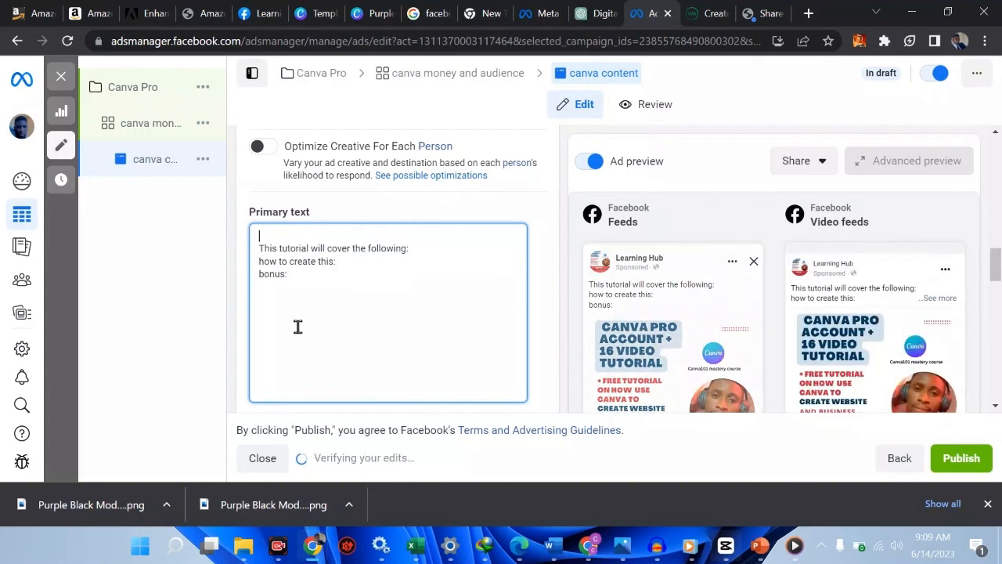
key("ctrl+v")
key("Return")
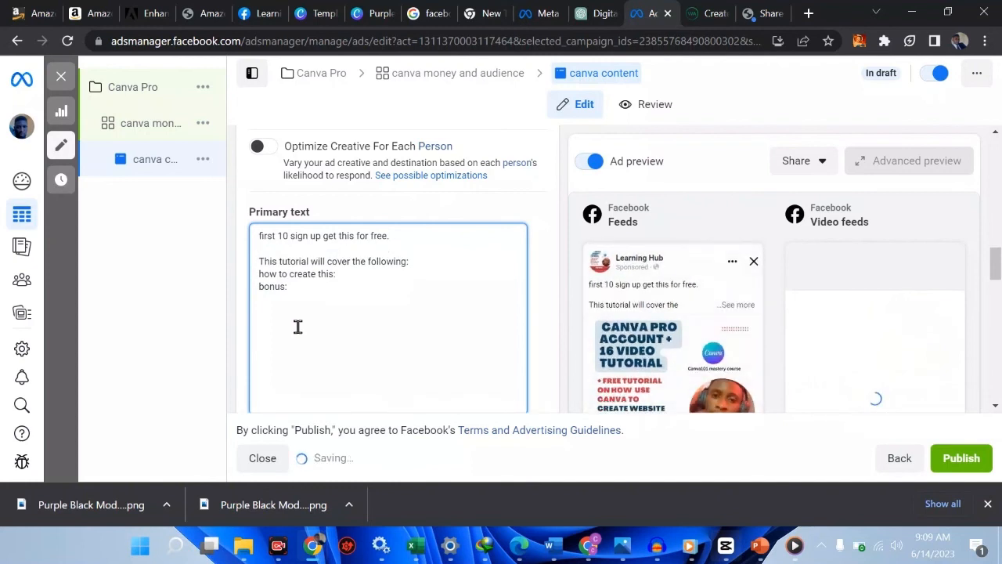
key("Return")
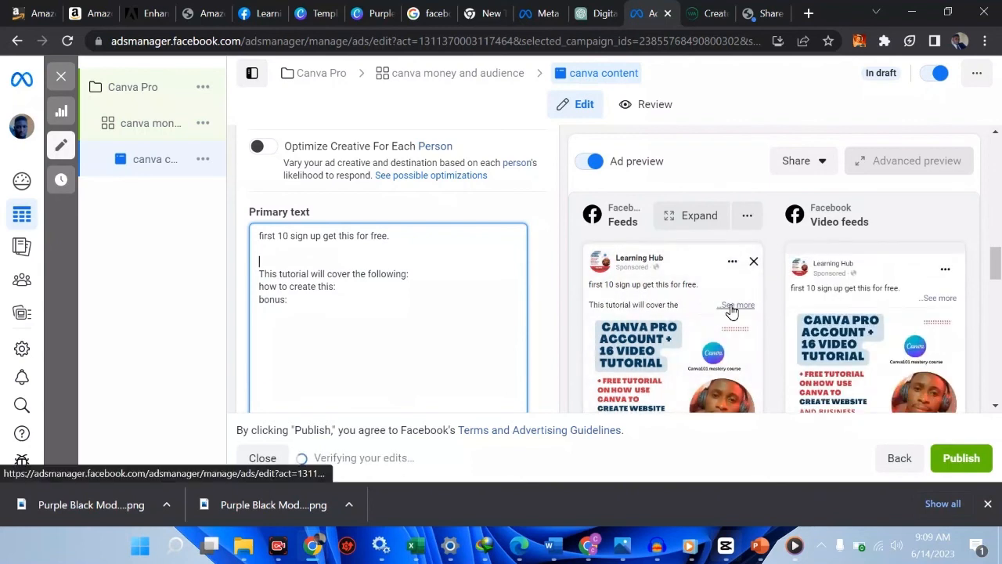
left_click(282, 258)
key("Return")
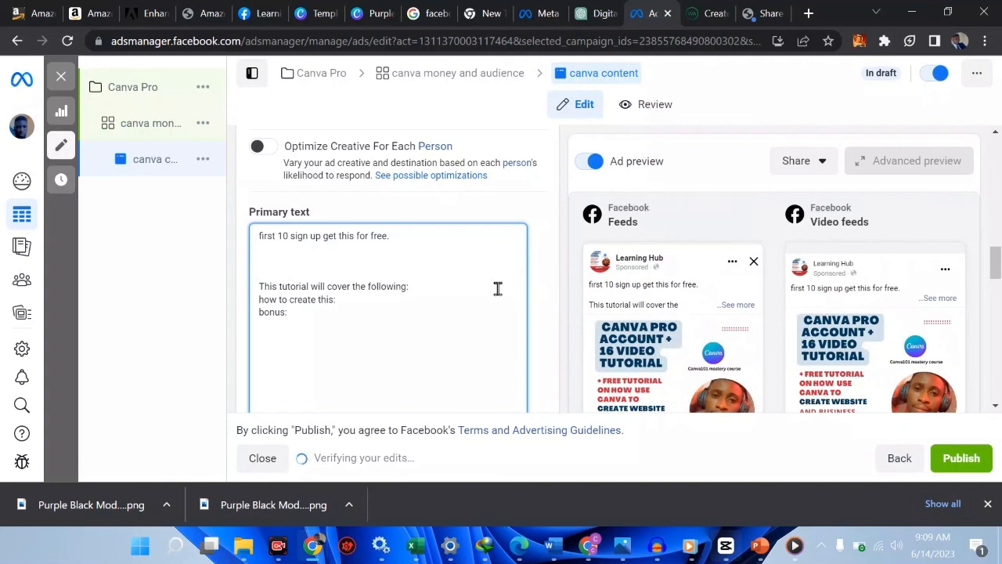
Enter 'join fast' as the ad's description, replacing the trial 'hello' text
scroll(497, 289, "down", 3)
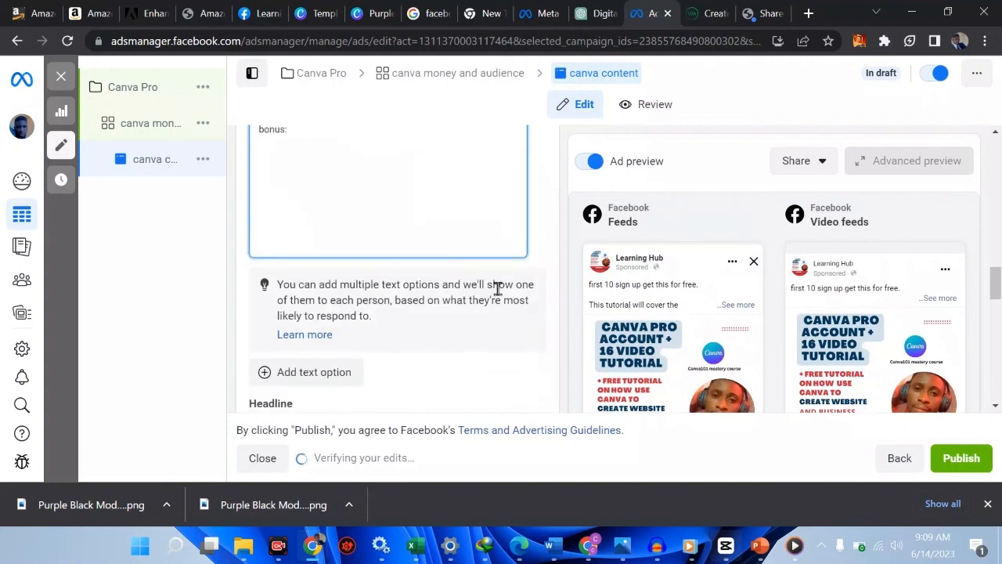
scroll(282, 181, "down", 2)
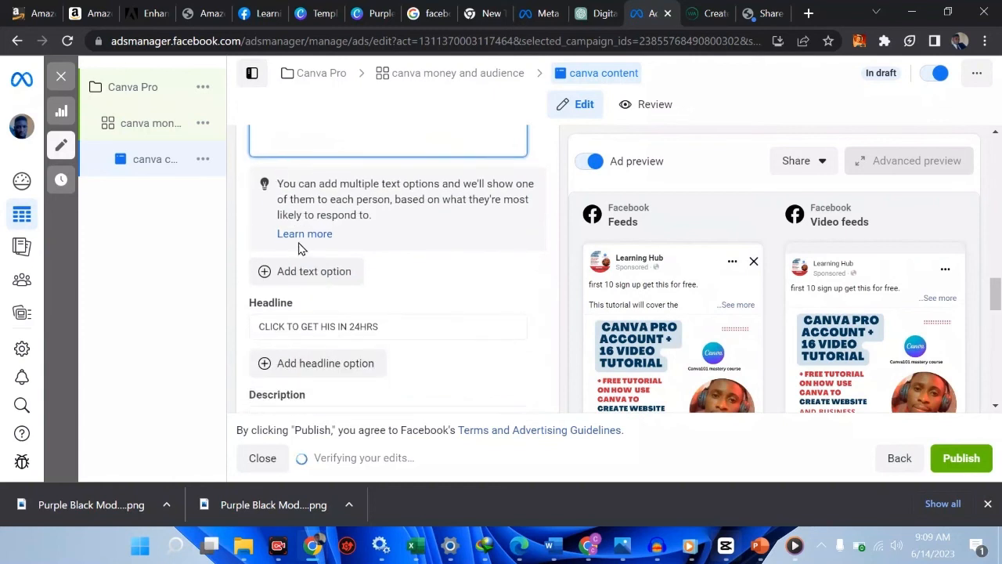
scroll(412, 327, "down", 1)
scroll(413, 328, "down", 2)
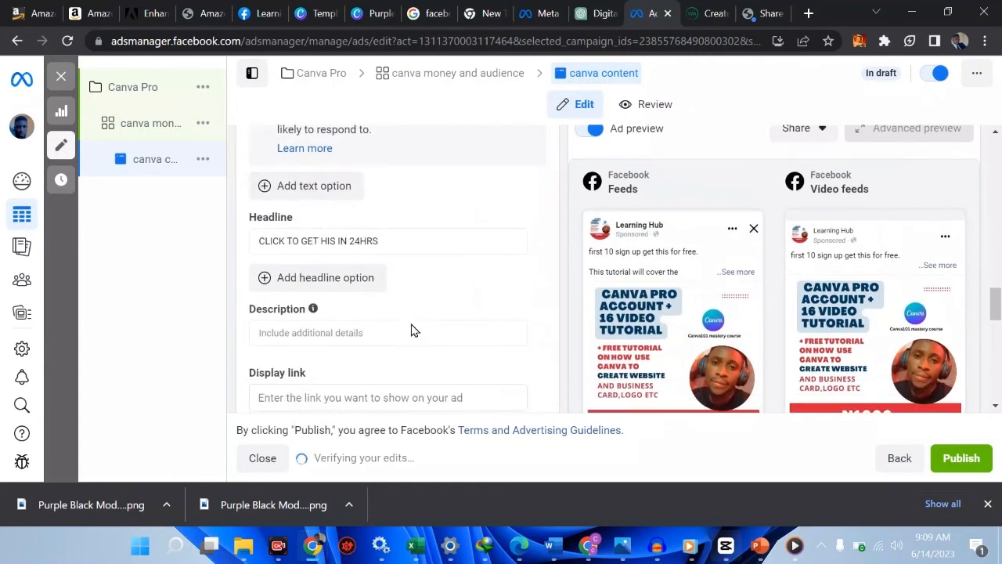
scroll(413, 329, "down", 4)
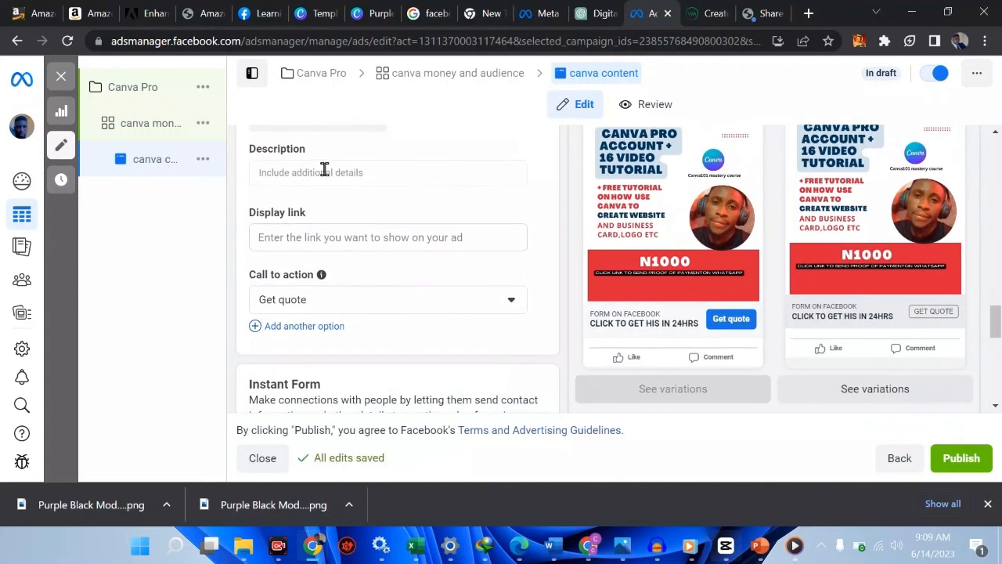
left_click(324, 172)
type("hel")
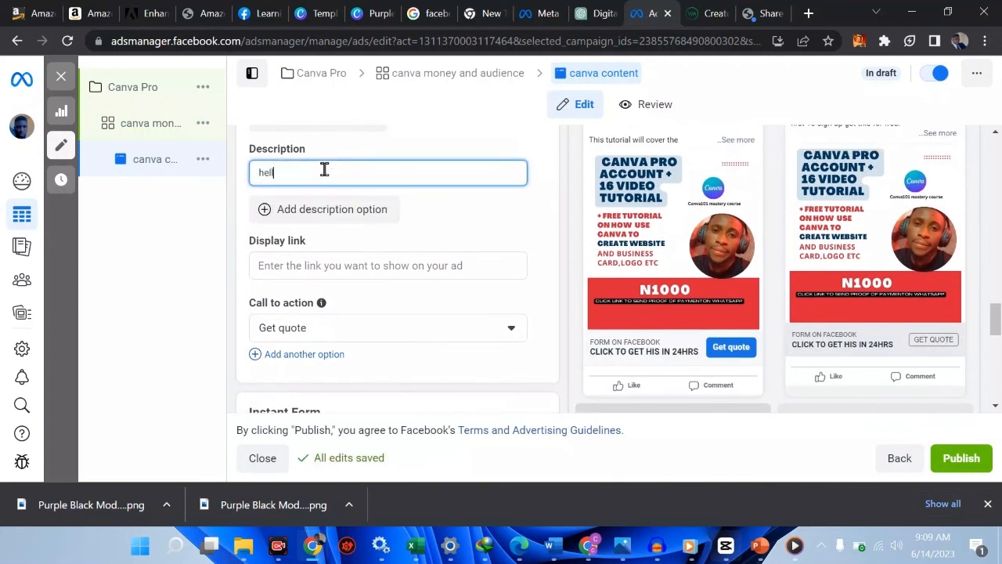
type("lo")
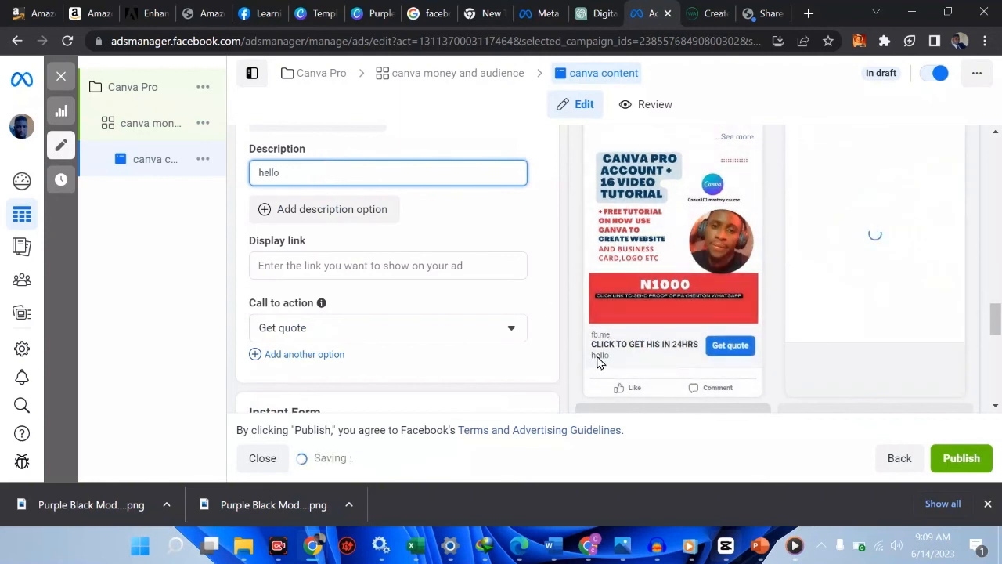
key("BackSpace")
key("BackSpace")
key("BackSpace")
key("BackSpace")
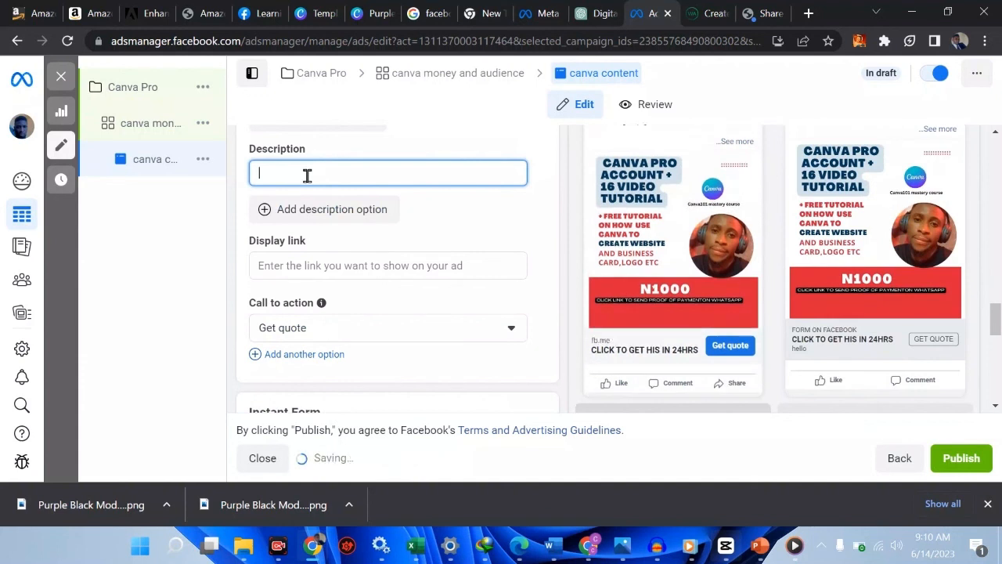
type("join fast")
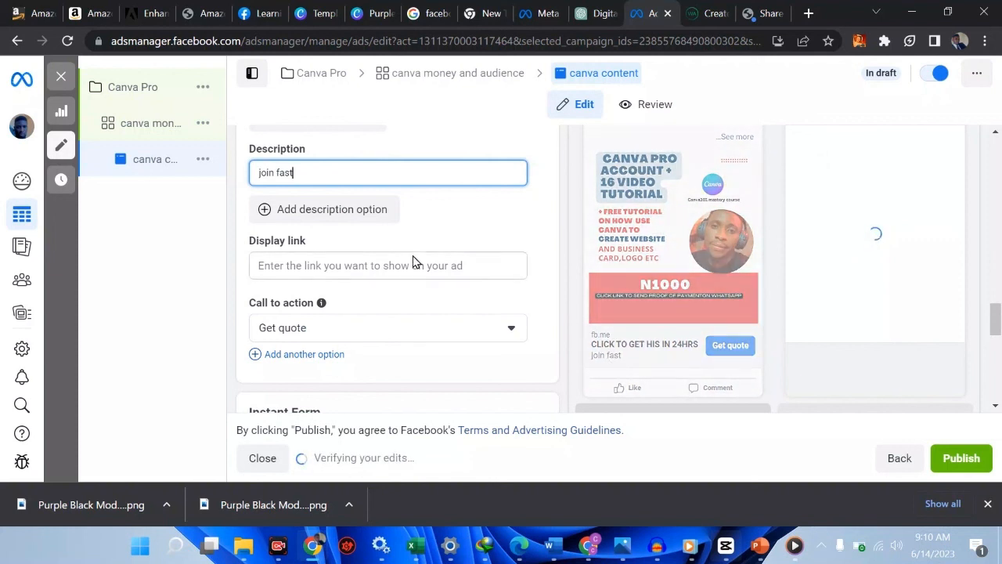
left_click(320, 331)
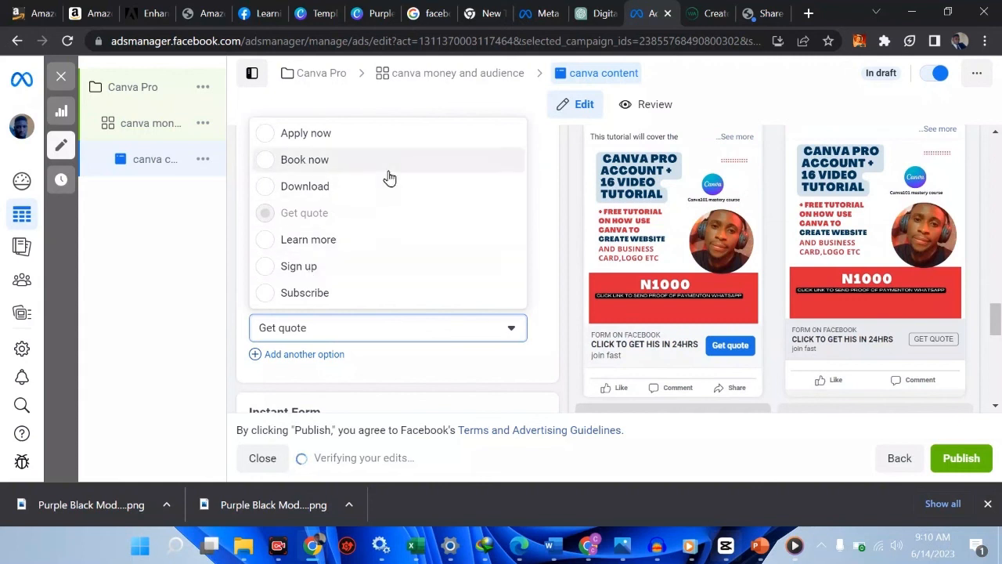
Pick Sign up as the call to action, then open the 'canva money and audience' ad set
left_click(269, 267)
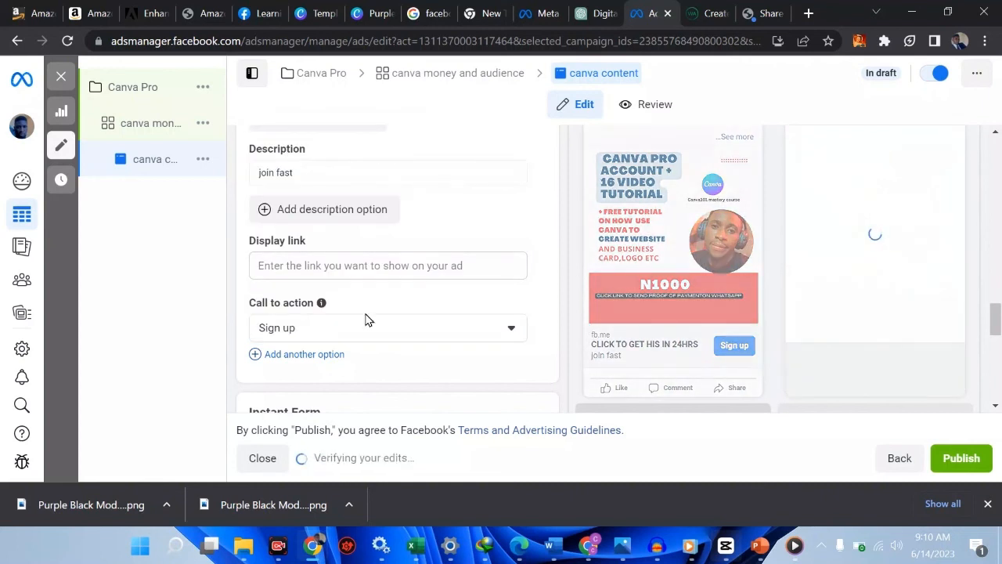
scroll(461, 334, "down", 5)
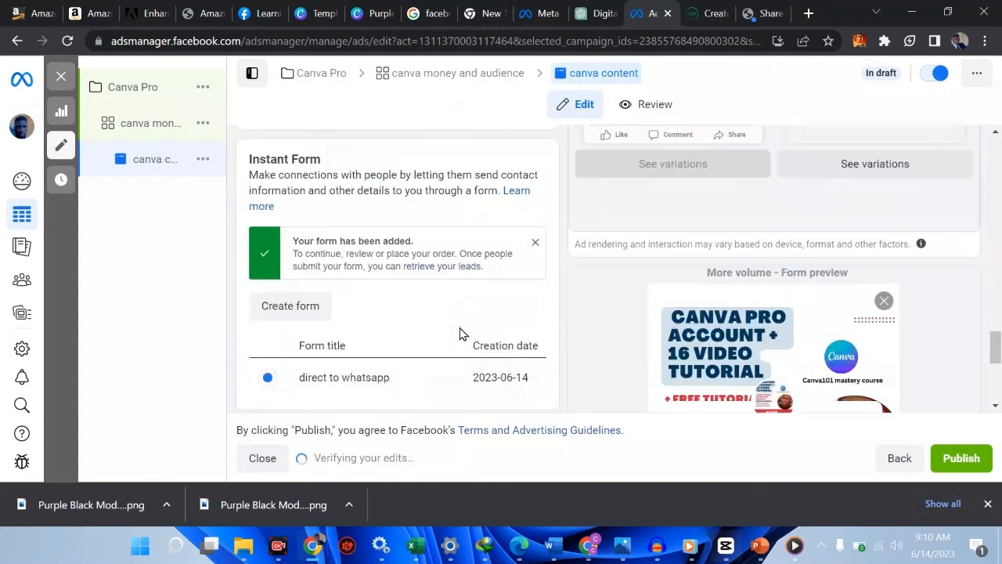
scroll(461, 334, "down", 1)
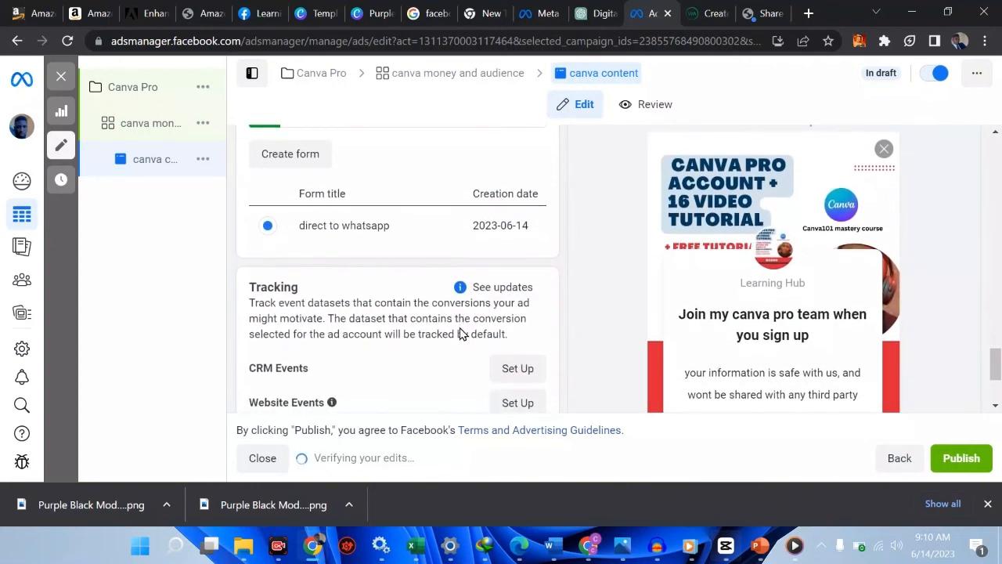
scroll(461, 333, "up", 2)
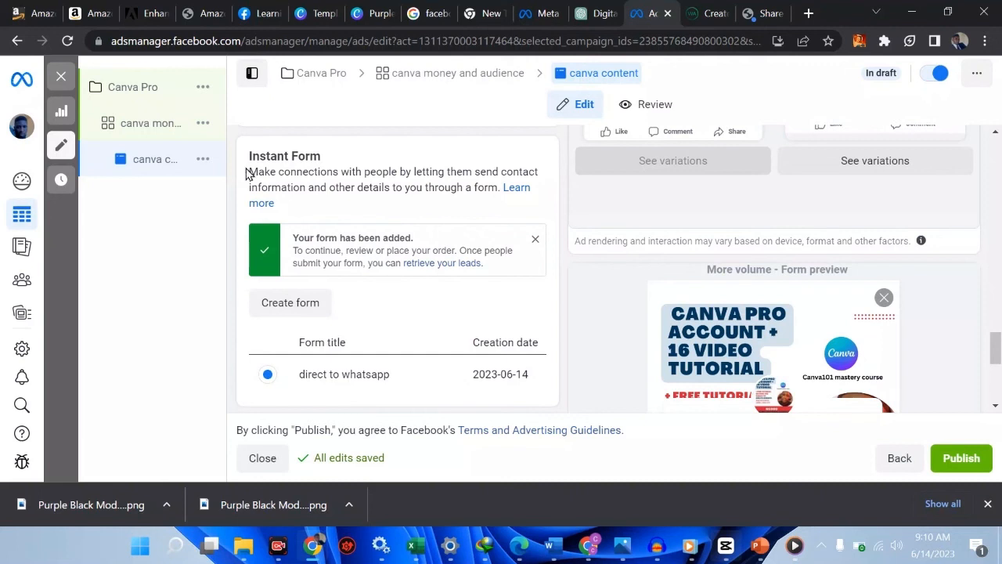
left_click(158, 125)
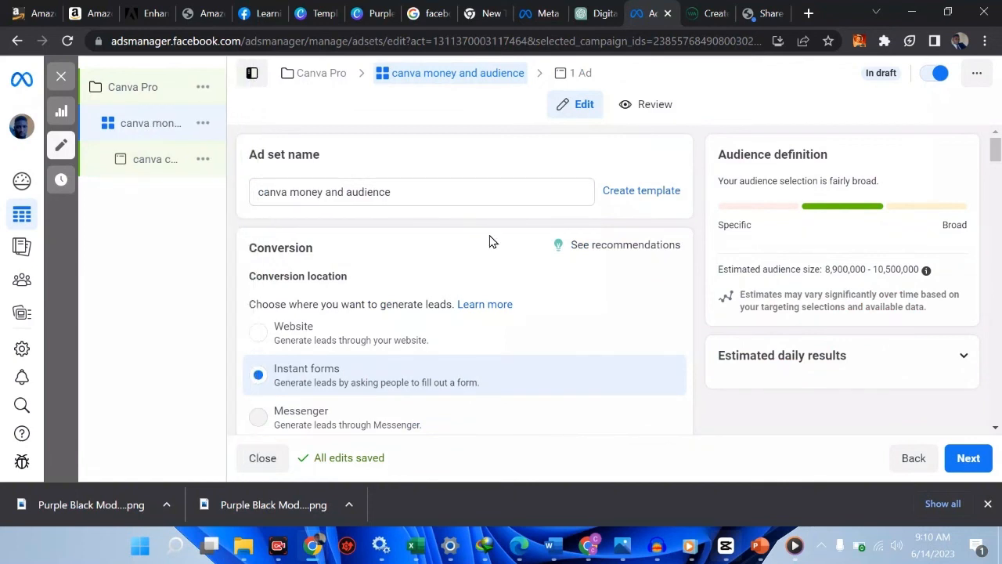
Set the ad set's start date to June 15, 2023 and continue to the ad setup
scroll(490, 241, "down", 7)
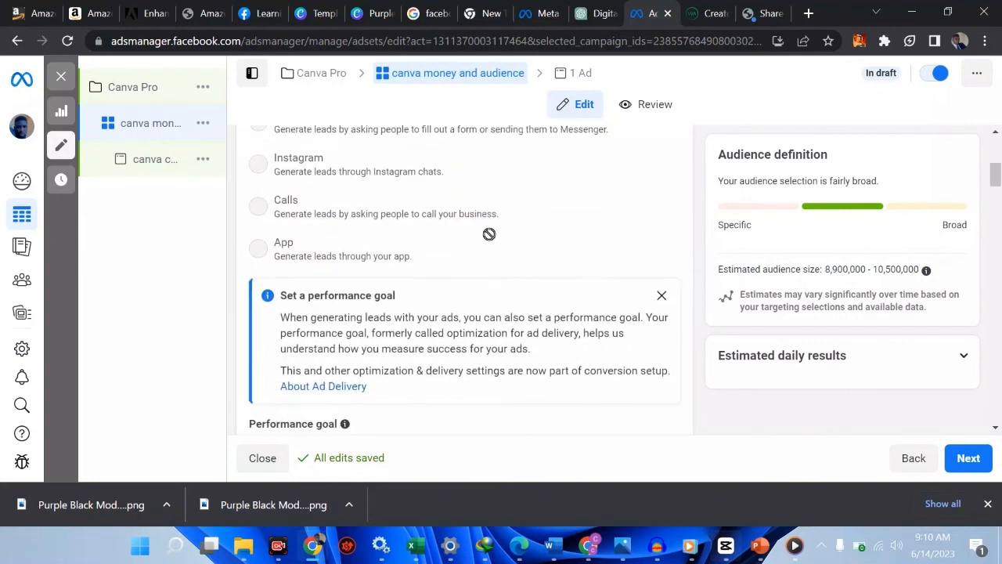
scroll(490, 241, "down", 8)
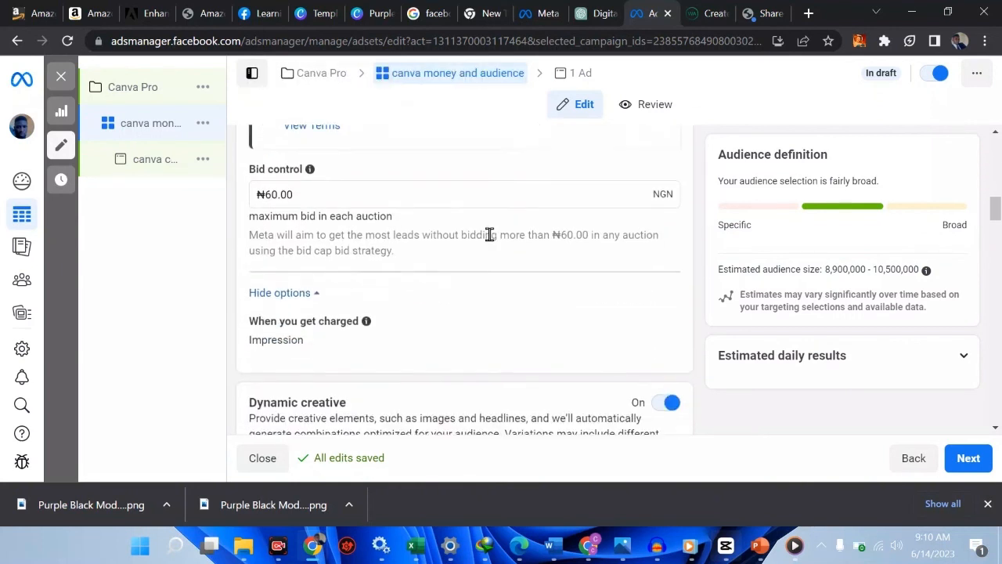
scroll(489, 235, "down", 1)
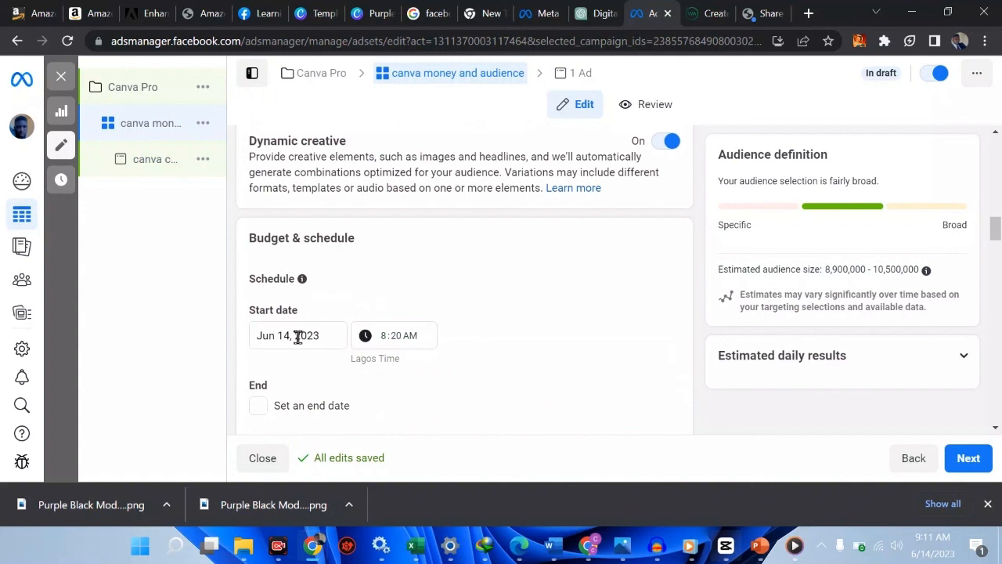
left_click(405, 343)
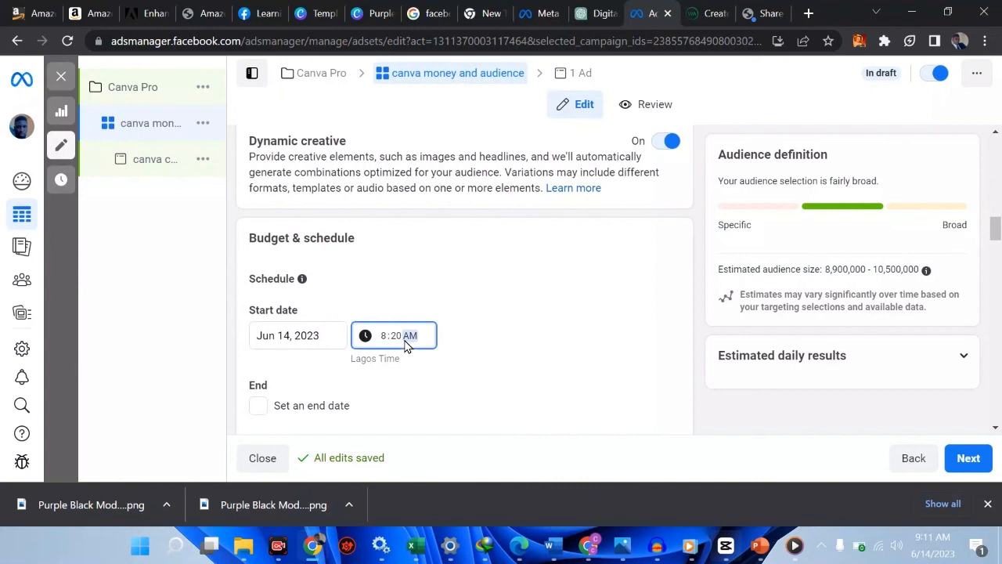
left_click(284, 336)
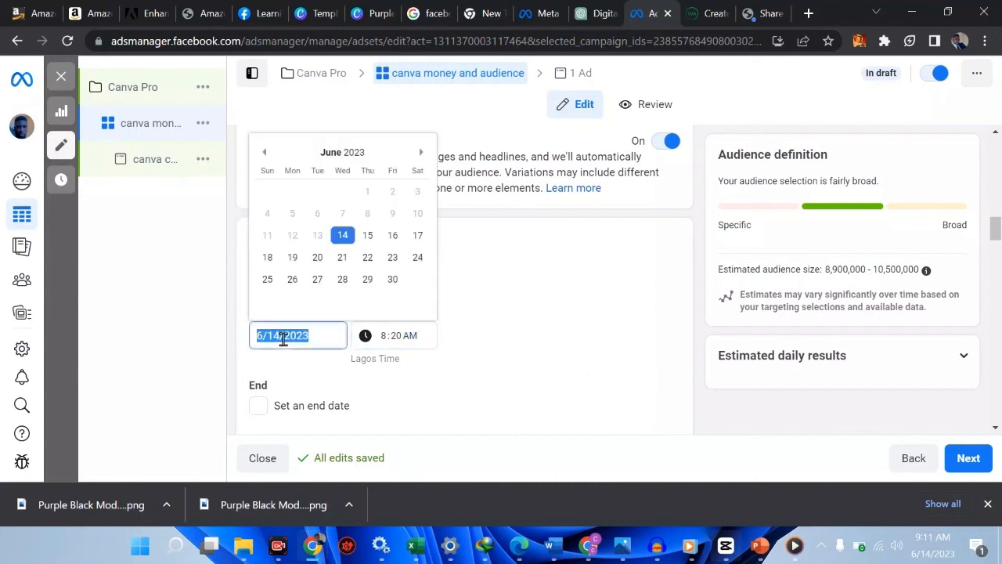
left_click(365, 245)
scroll(600, 378, "down", 2)
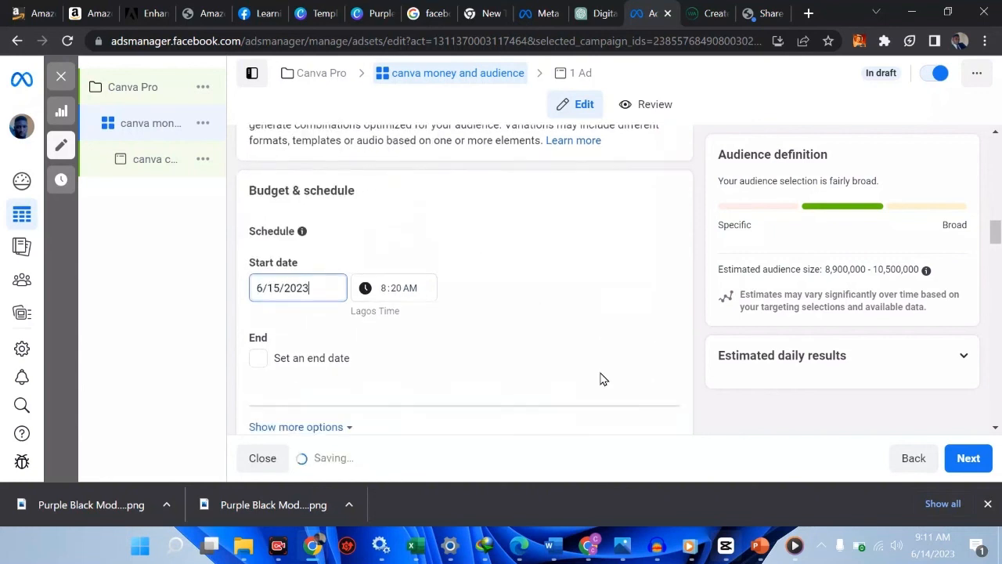
left_click(968, 458)
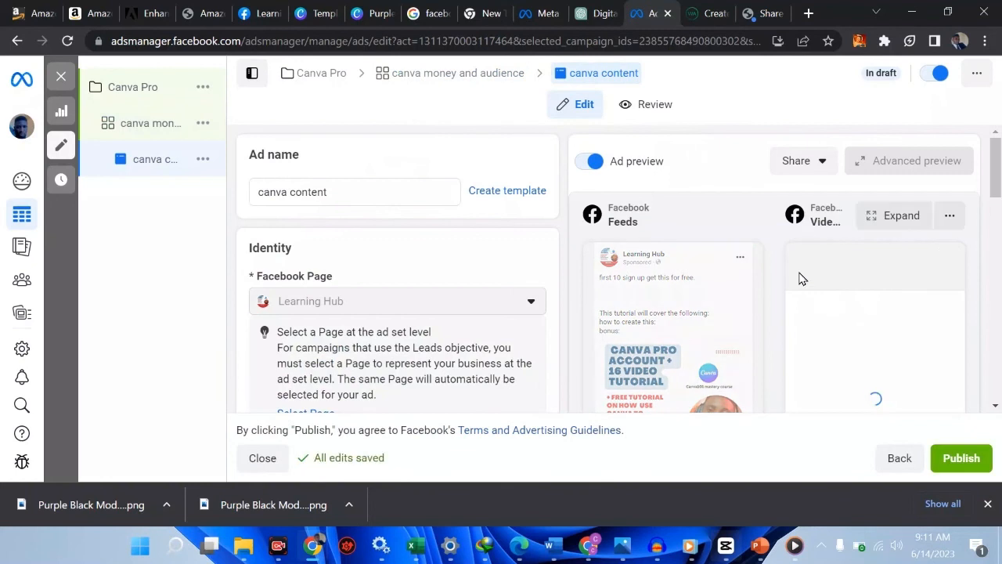
scroll(802, 279, "down", 8)
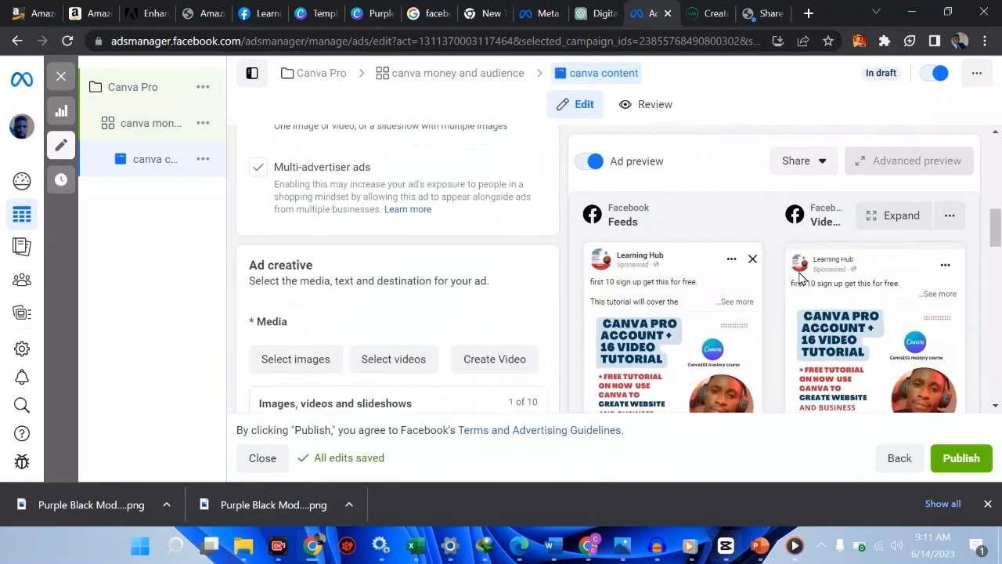
scroll(800, 278, "down", 3)
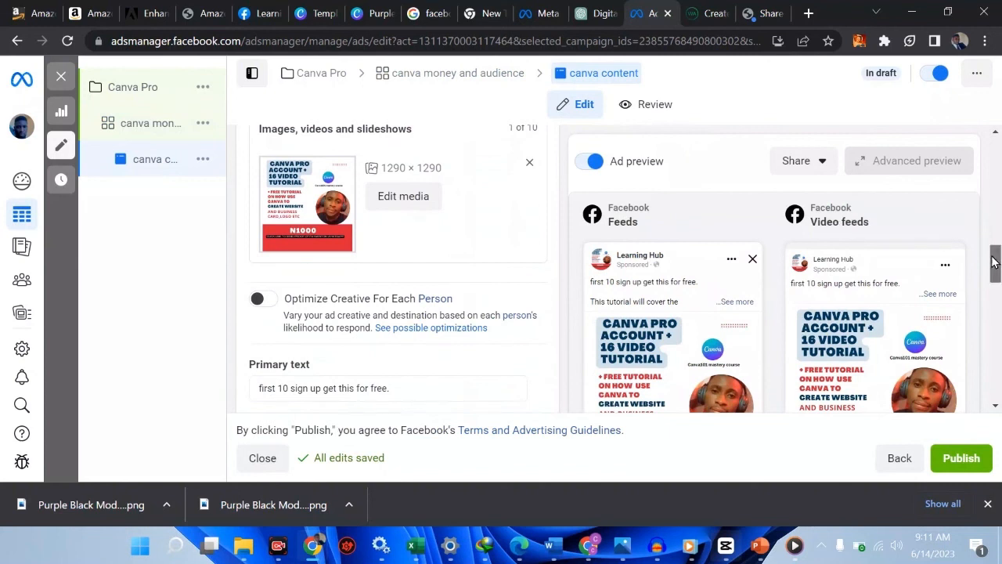
scroll(993, 288, "down", 2)
scroll(993, 288, "down", 2)
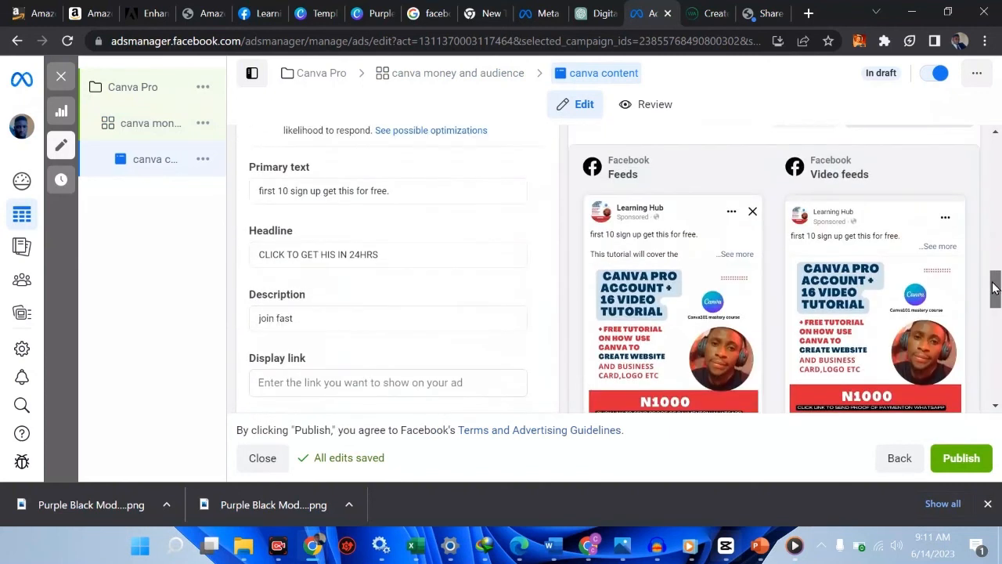
left_click_drag(993, 288, 993, 296)
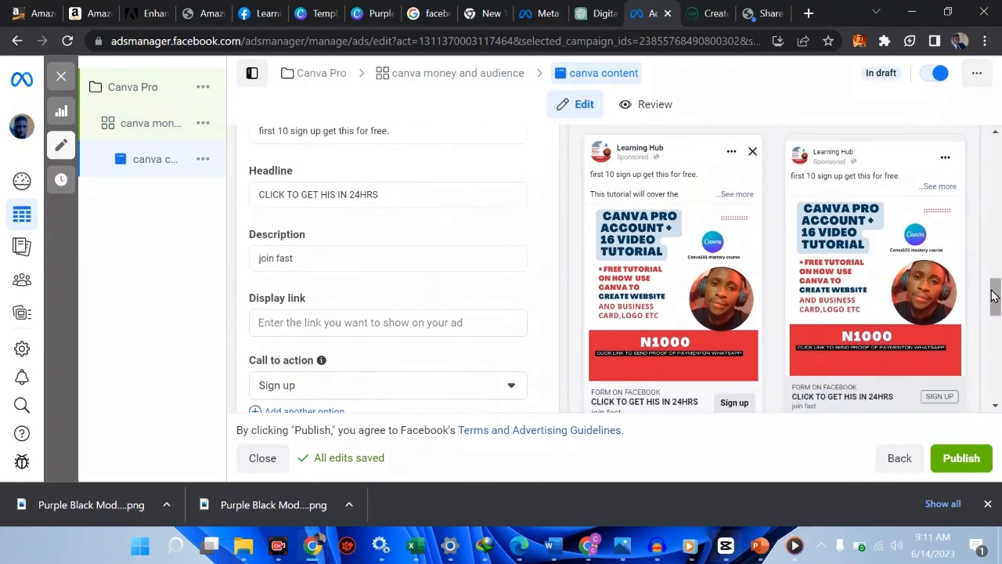
left_click(958, 460)
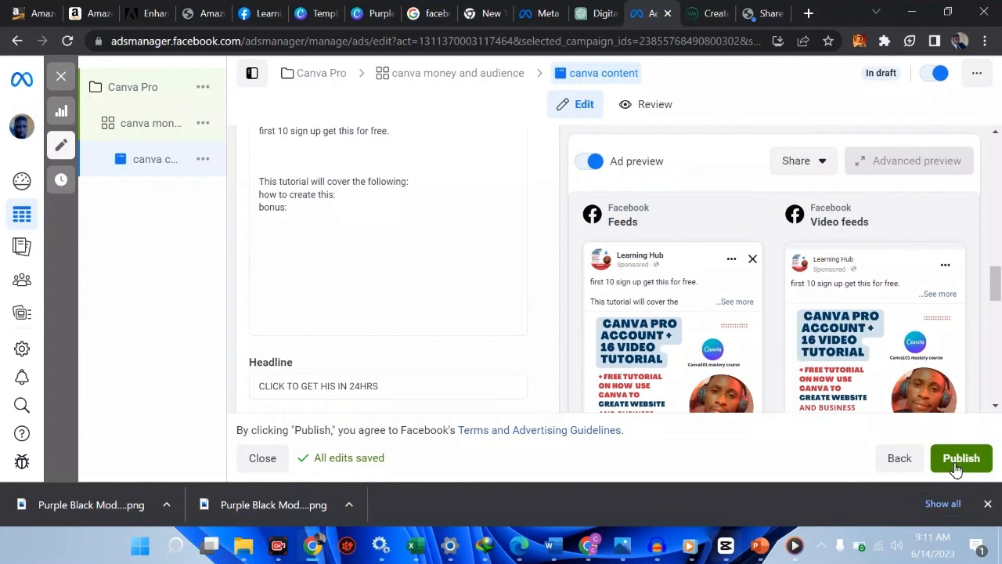
Publish the canva content ad, switch it off, and close the ad editor
left_click(957, 462)
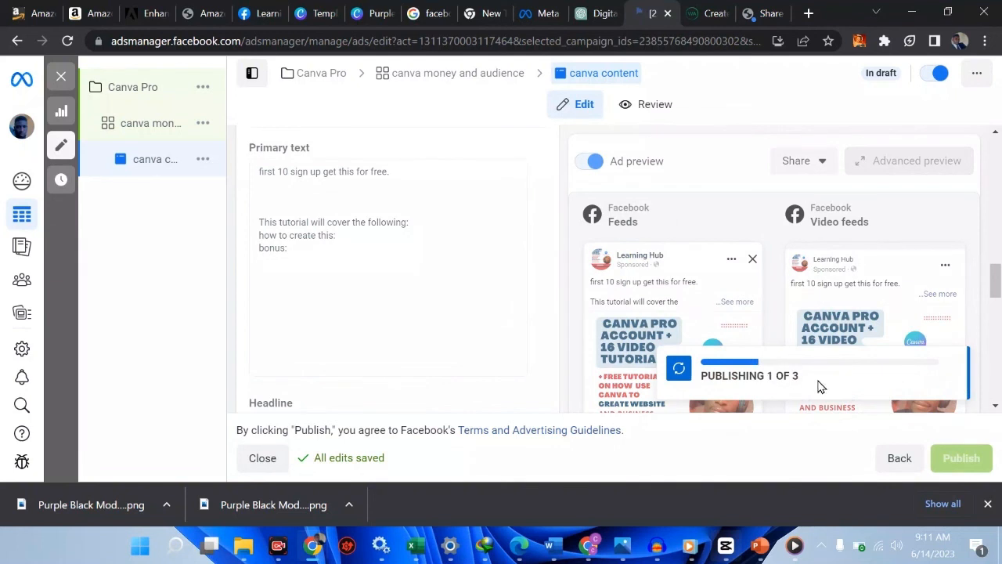
left_click(939, 74)
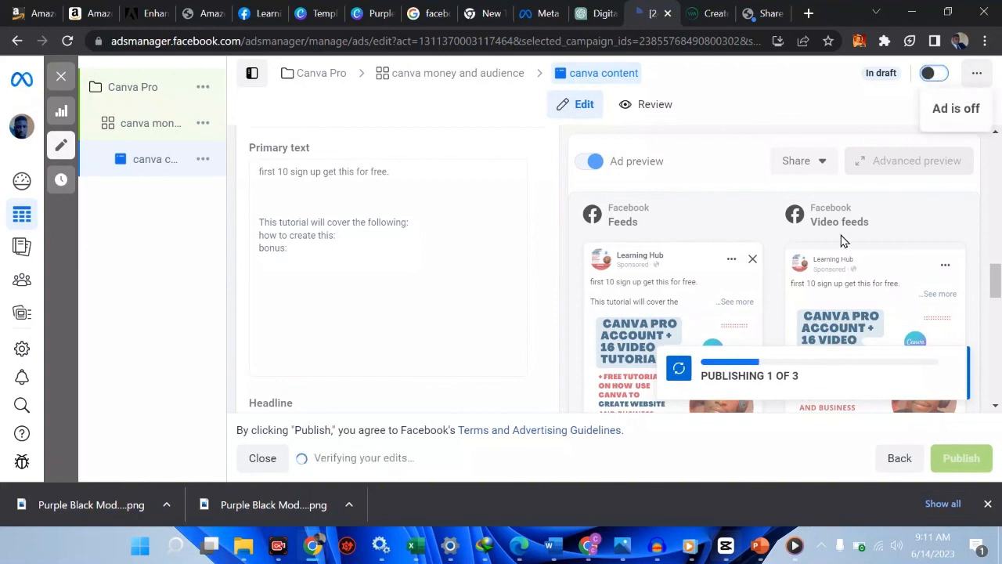
left_click(61, 78)
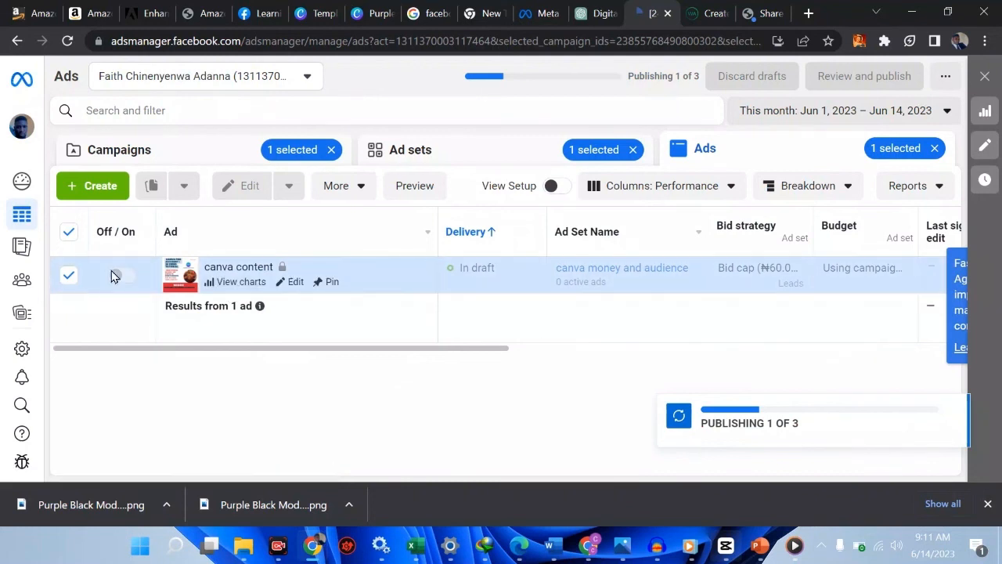
Re-select the canva content ad and reload the Ads Manager page
left_click(68, 278)
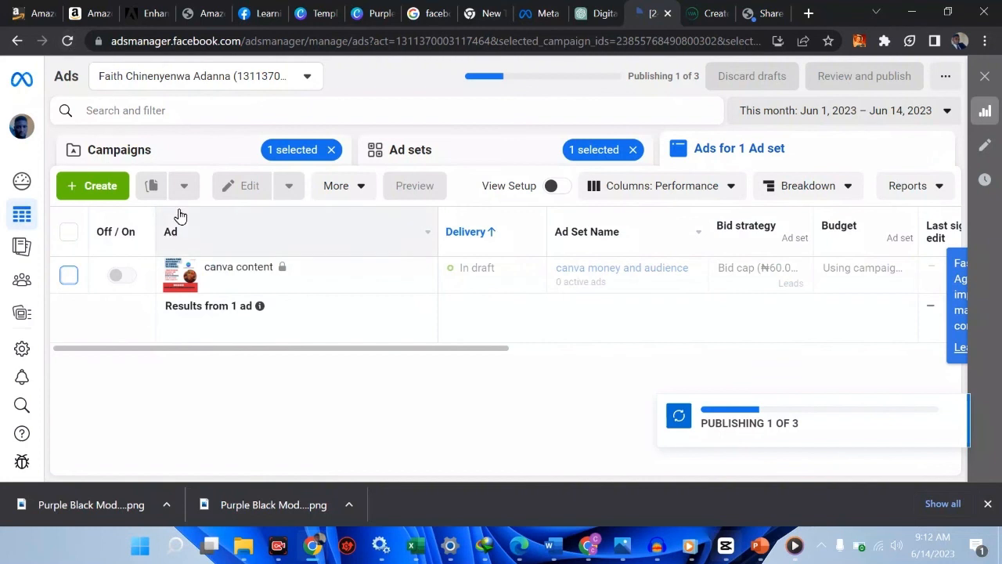
left_click(72, 280)
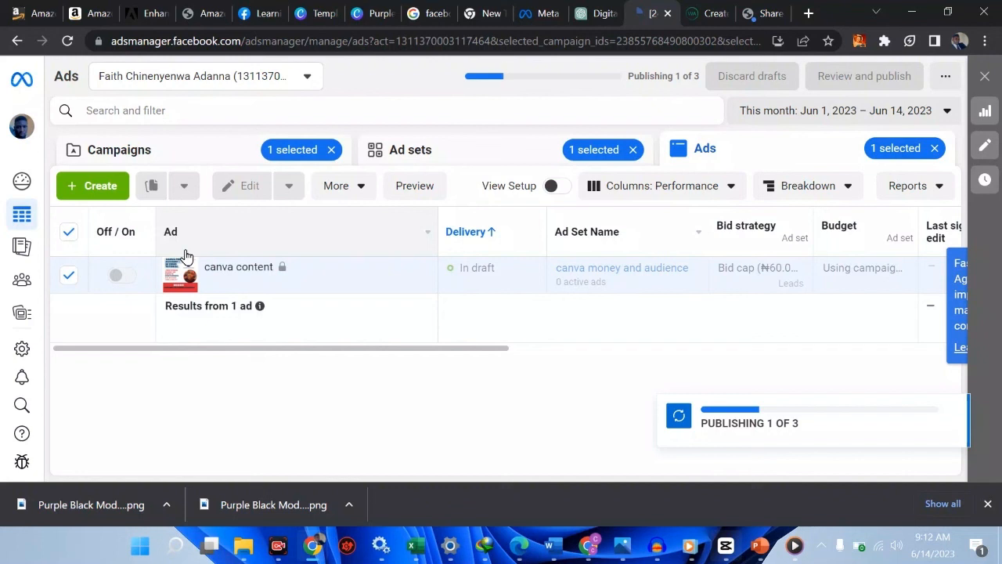
mouse_move(19, 253)
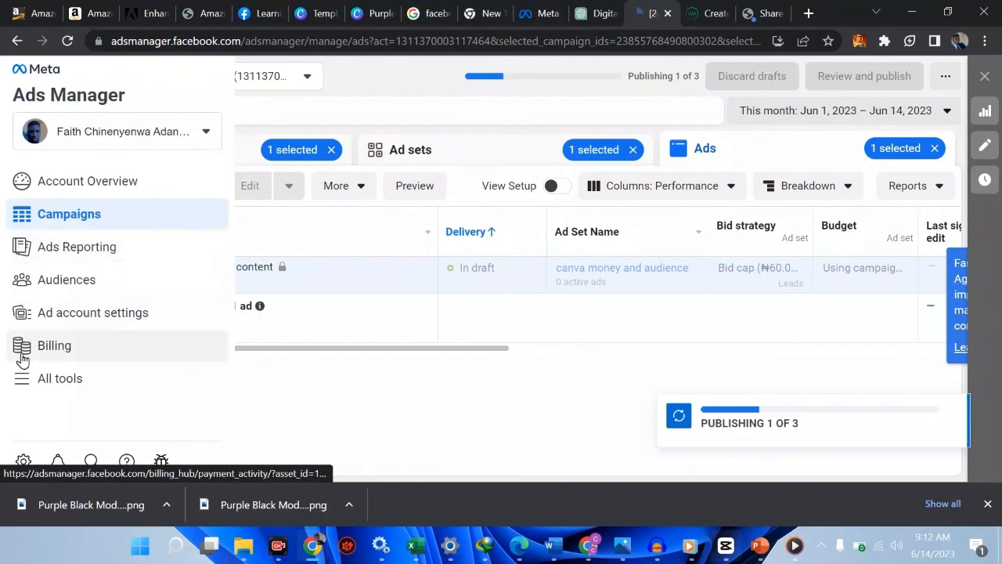
left_click(68, 40)
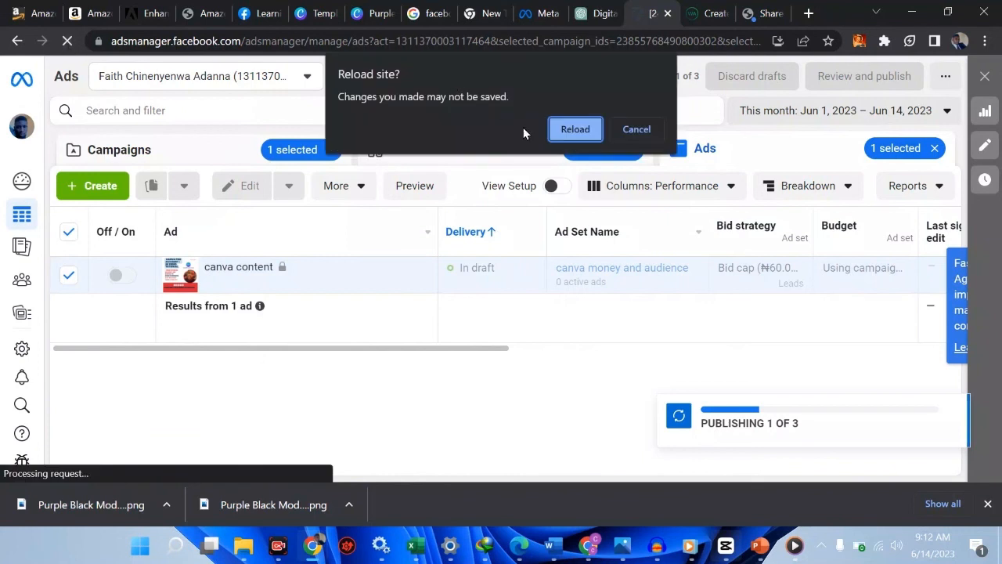
left_click(573, 133)
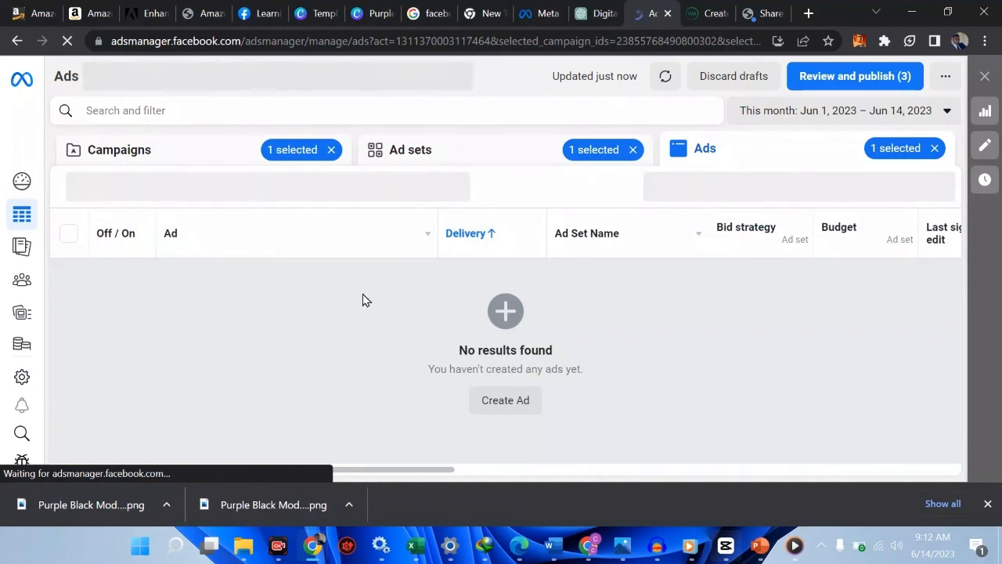
Clear the campaign filter and turn the Canva Pro campaign off in the Campaigns list
left_click(331, 150)
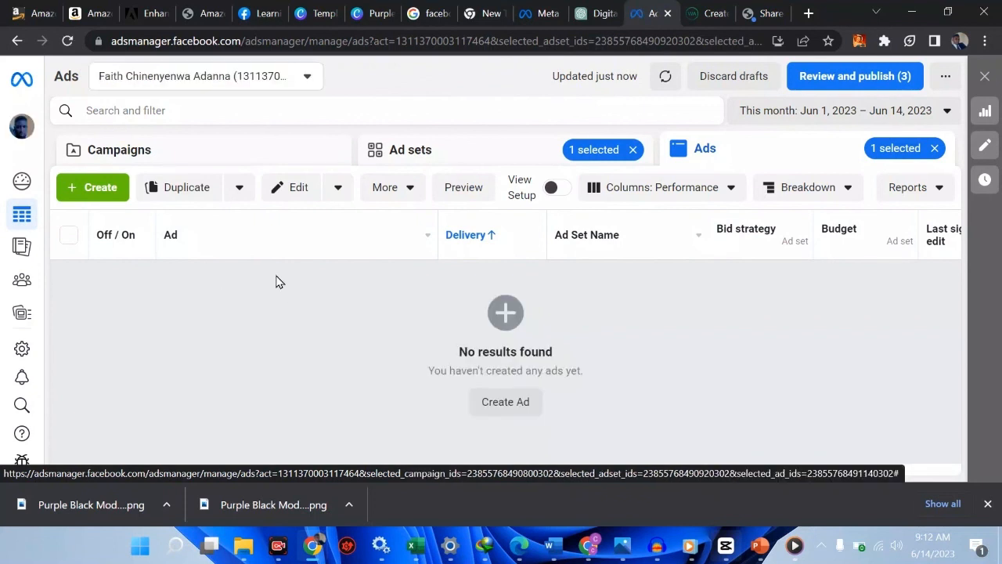
left_click(138, 155)
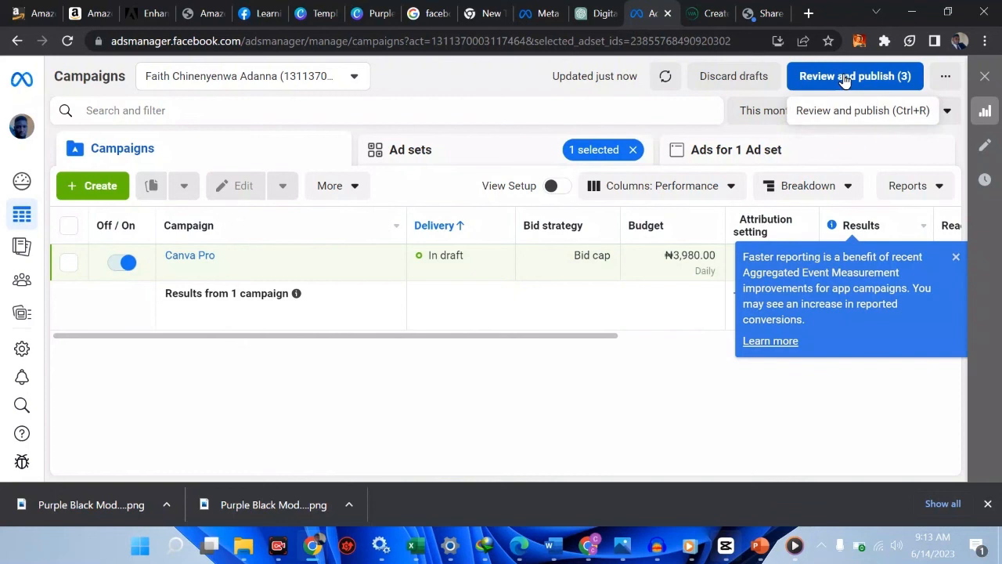
left_click(123, 264)
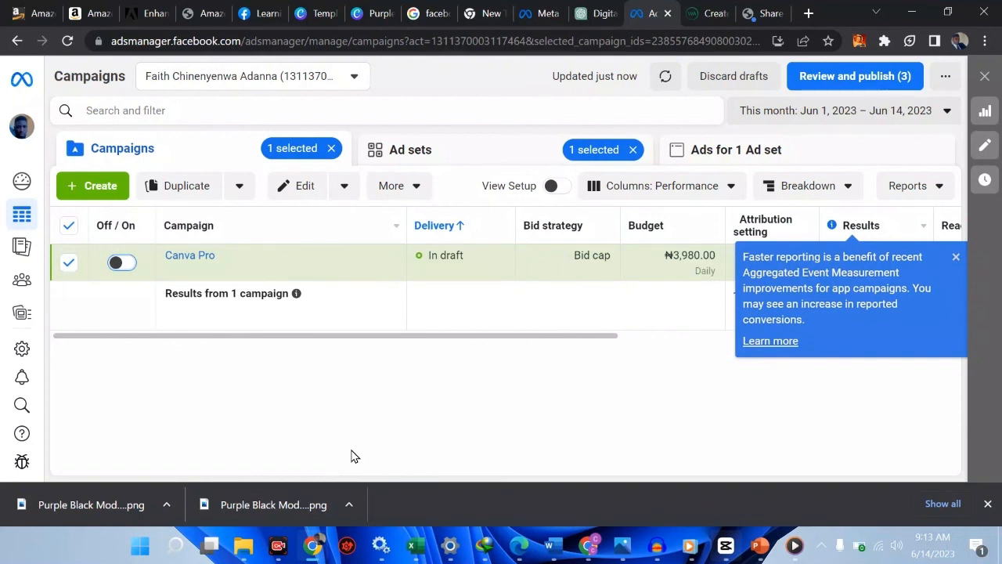
mouse_move(34, 202)
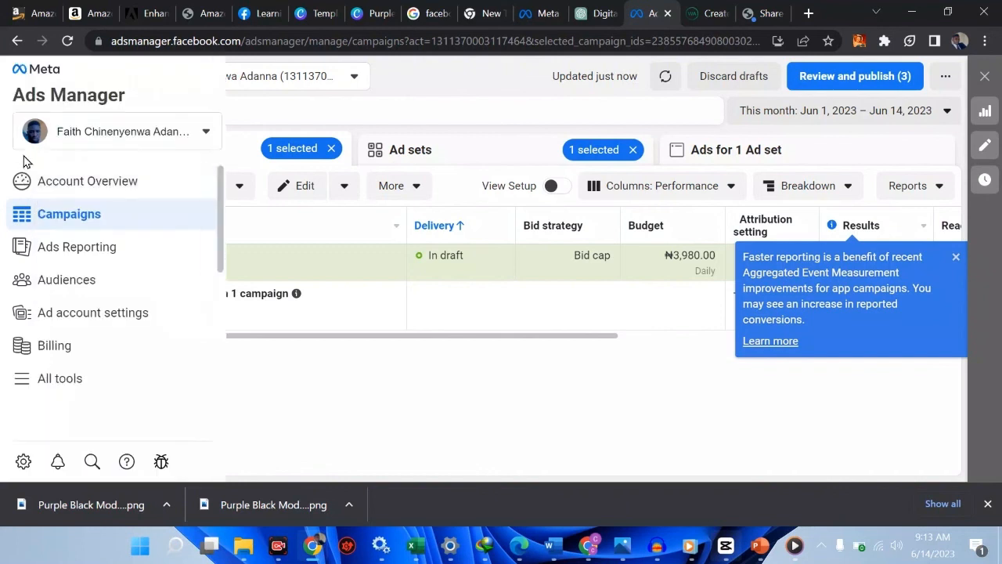
Open Billing, dismiss the payments tour, and scroll down to the transactions table
left_click(95, 344)
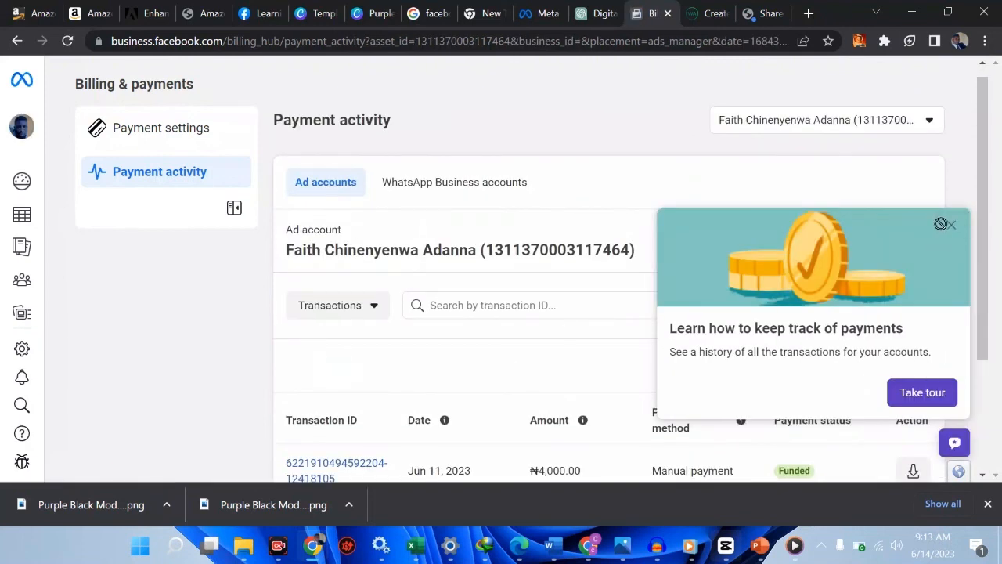
left_click(950, 227)
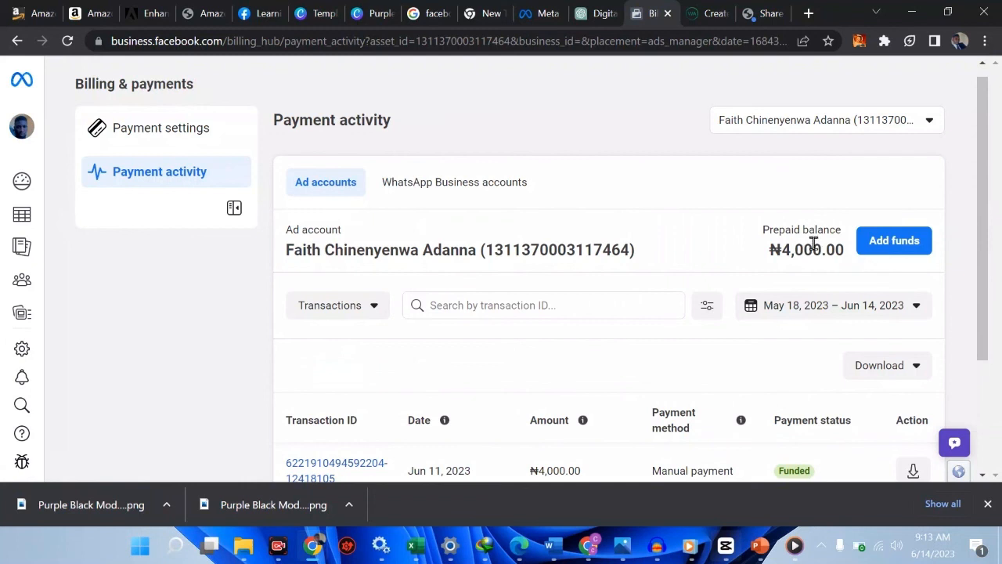
scroll(604, 196, "down", 1)
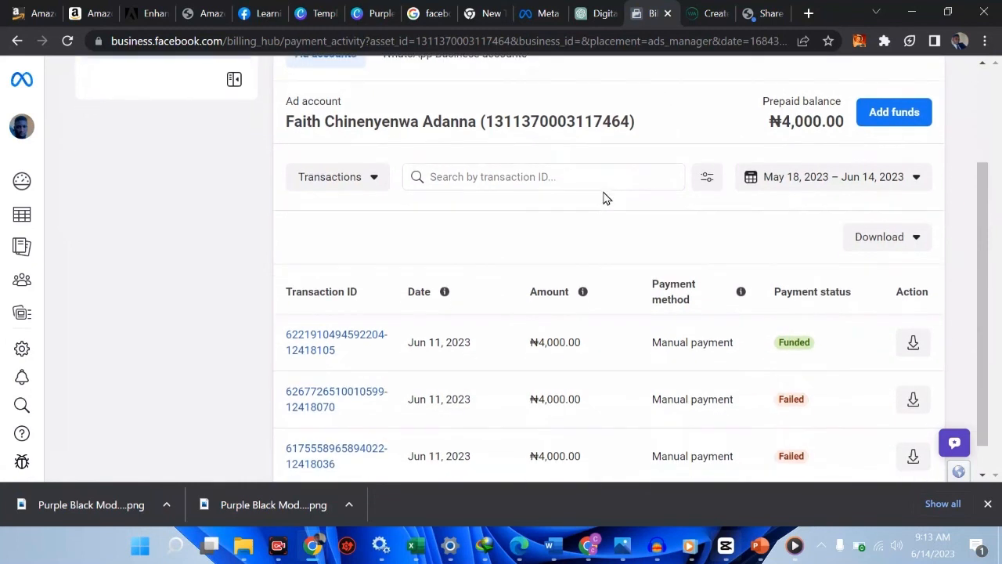
scroll(580, 290, "down", 1)
scroll(572, 293, "up", 1)
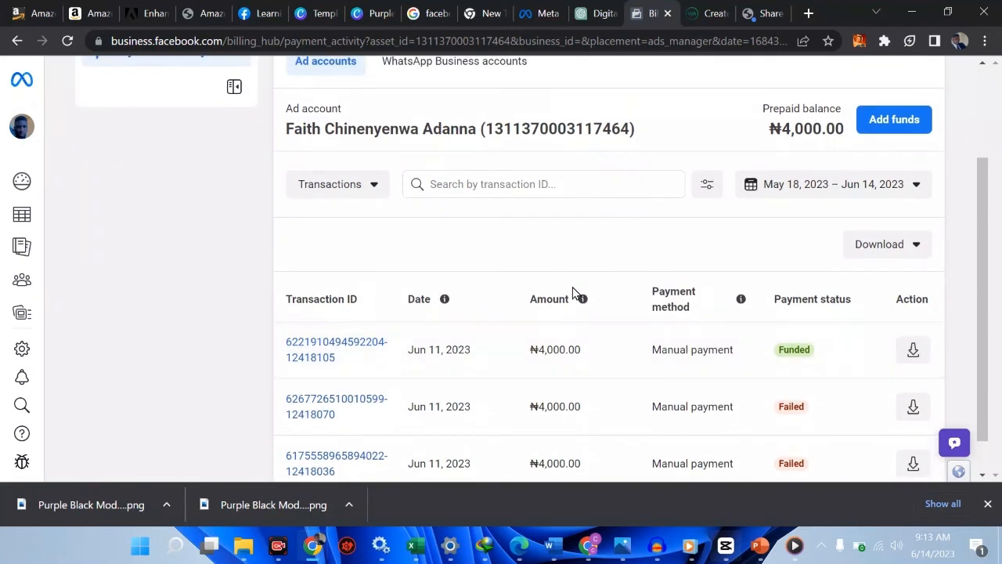
scroll(574, 290, "down", 1)
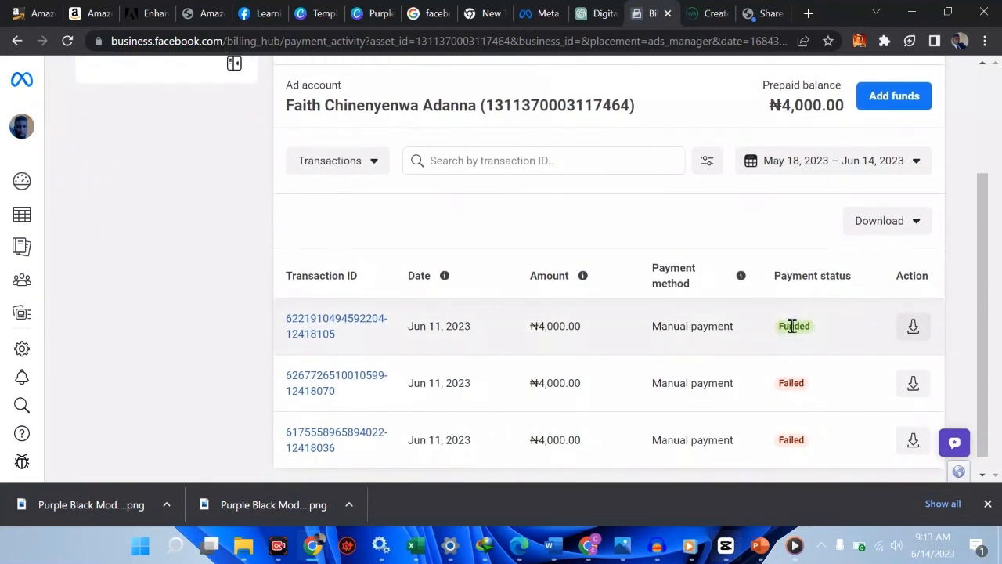
scroll(736, 415, "down", 1)
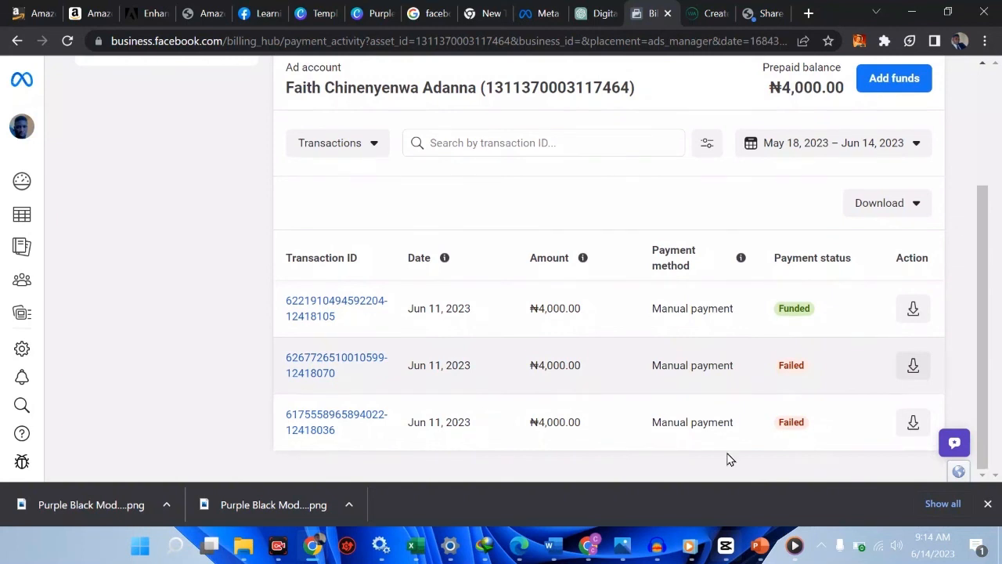
mouse_move(760, 545)
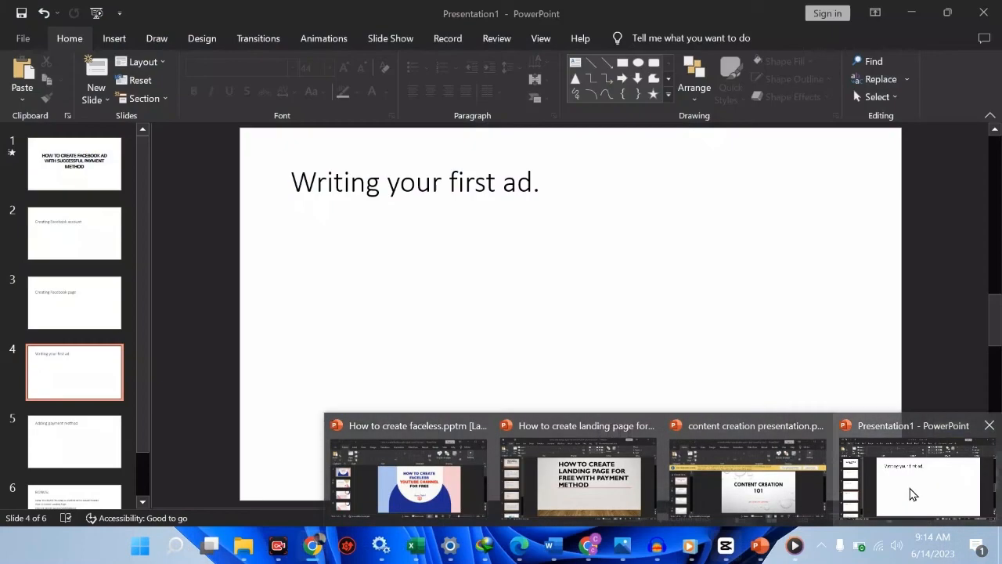
left_click(911, 494)
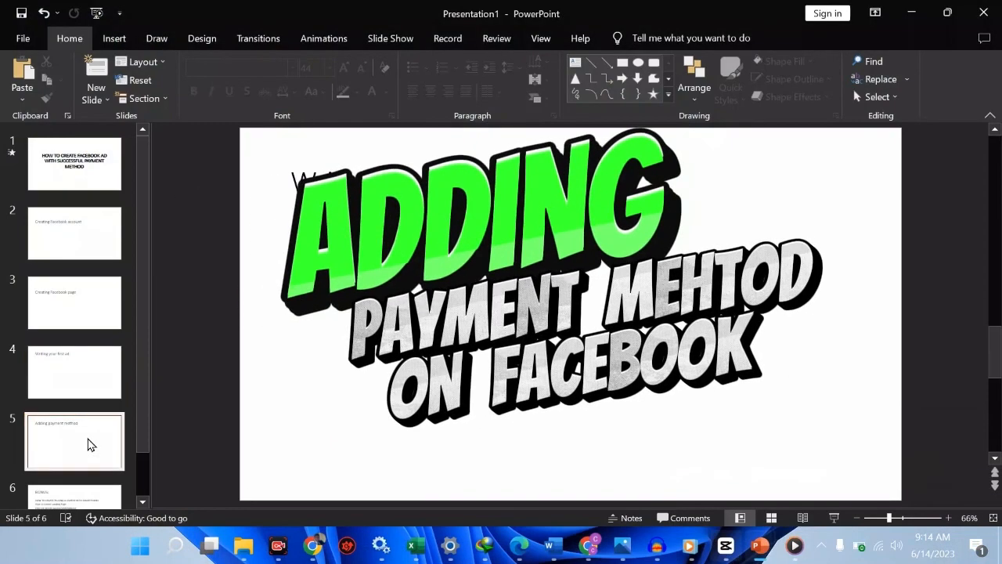
left_click(88, 444)
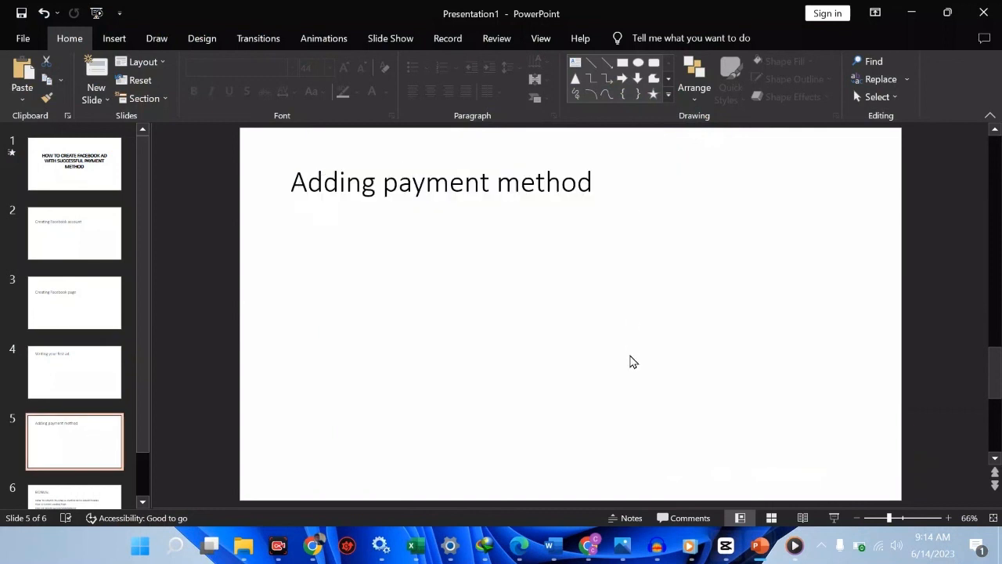
Return to the billing page, go to Payment settings, and start adding a payment method
mouse_move(586, 551)
mouse_move(313, 546)
left_click(401, 493)
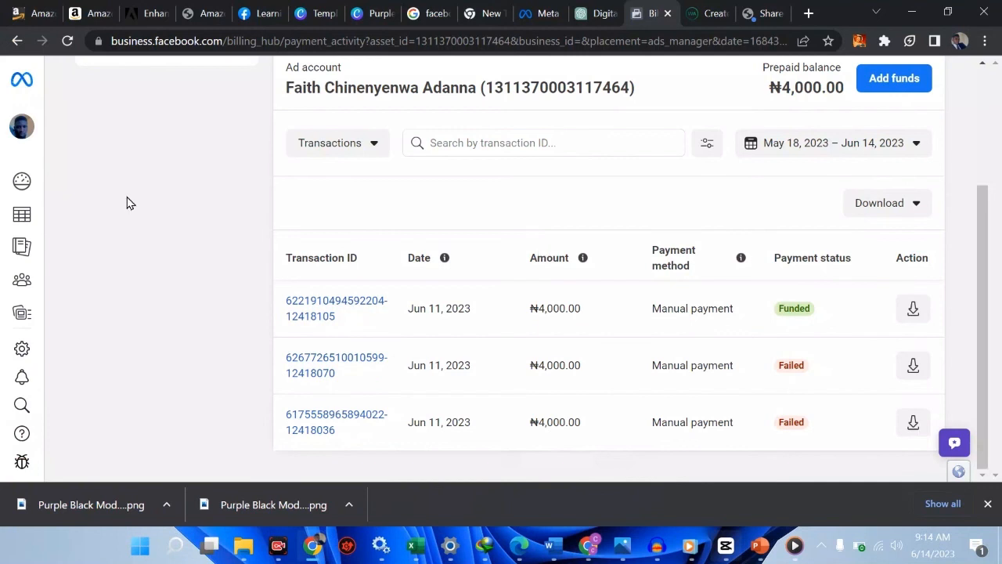
scroll(413, 153, "up", 3)
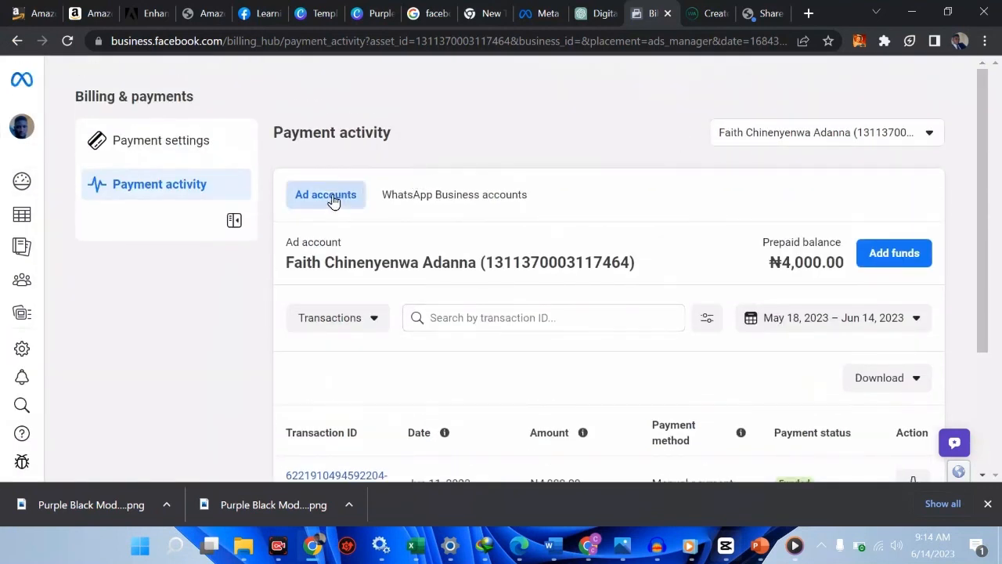
left_click(193, 147)
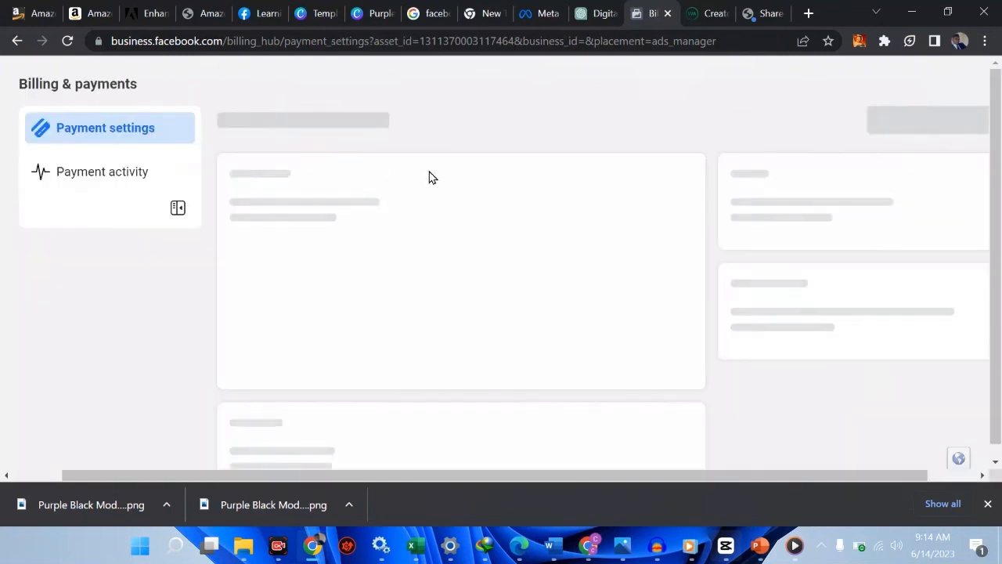
scroll(430, 178, "down", 1)
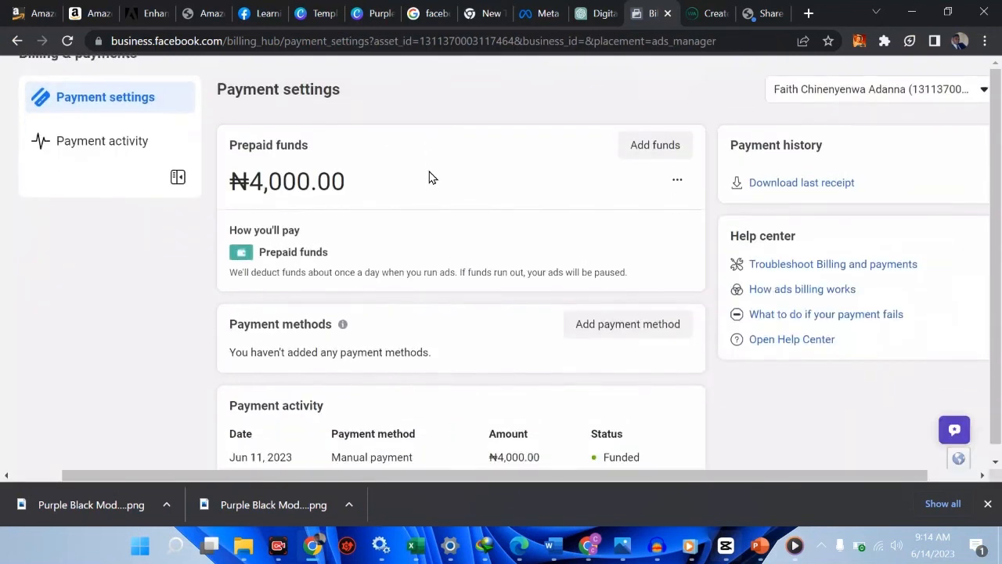
left_click(651, 314)
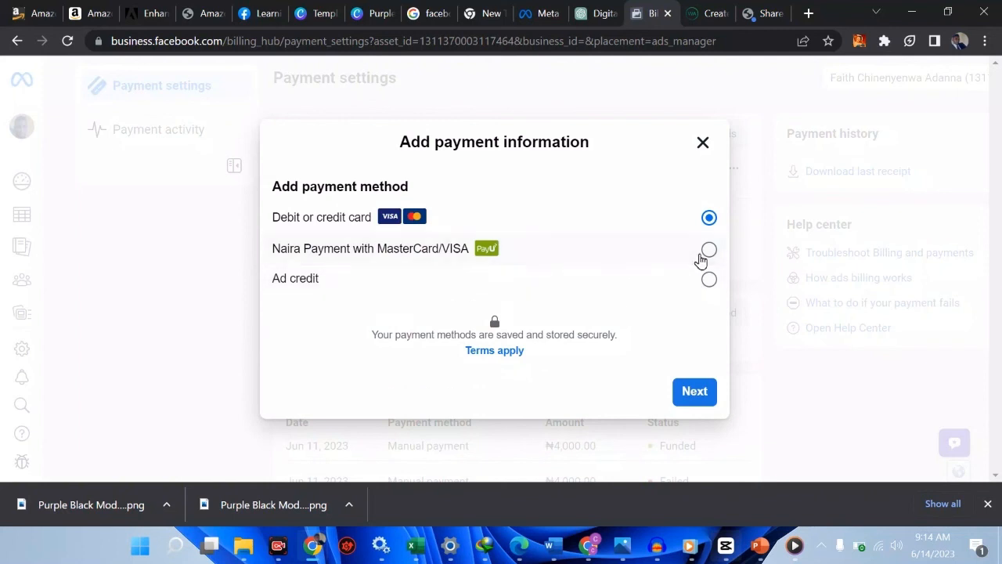
Try the debit or credit card option, then close the card details form unsaved
left_click(709, 252)
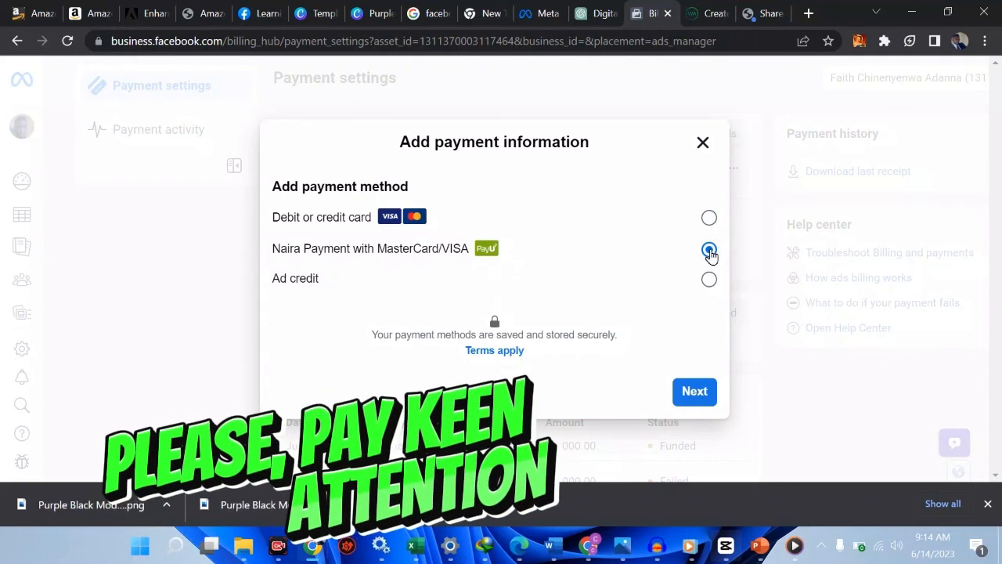
left_click(709, 216)
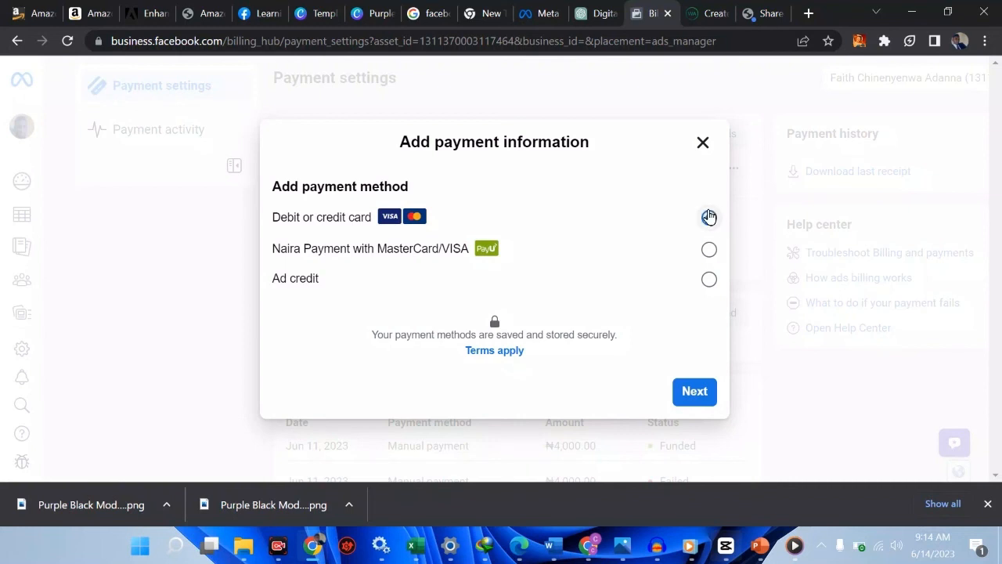
left_click(697, 395)
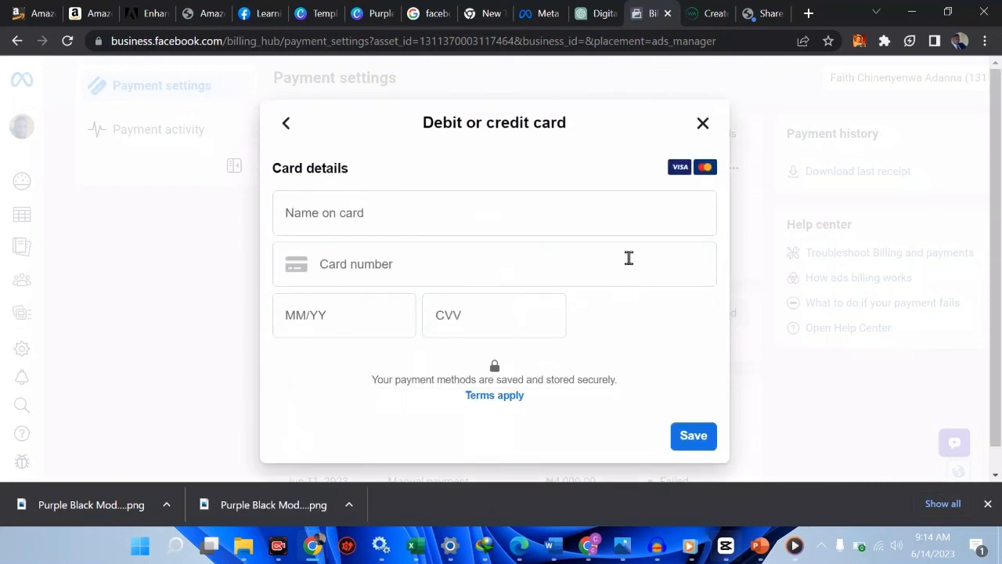
left_click(567, 220)
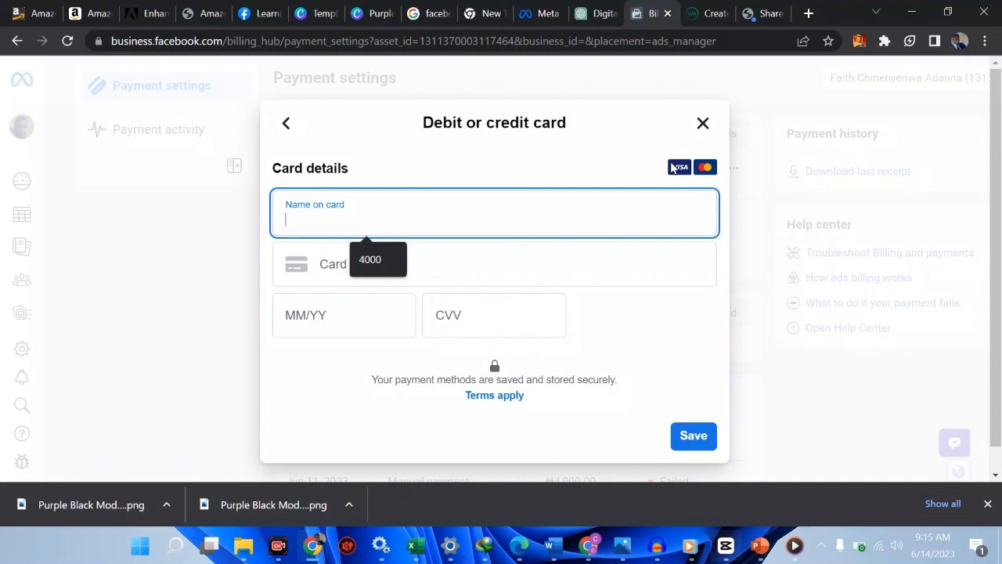
left_click(702, 123)
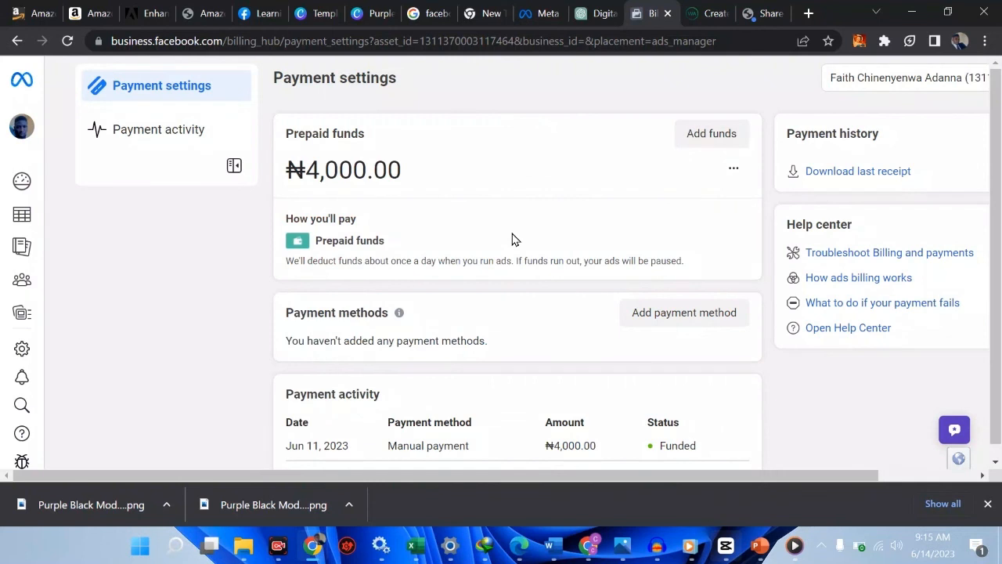
Reselect Naira Payment with MasterCard/VISA and continue to the Add funds form
left_click(657, 310)
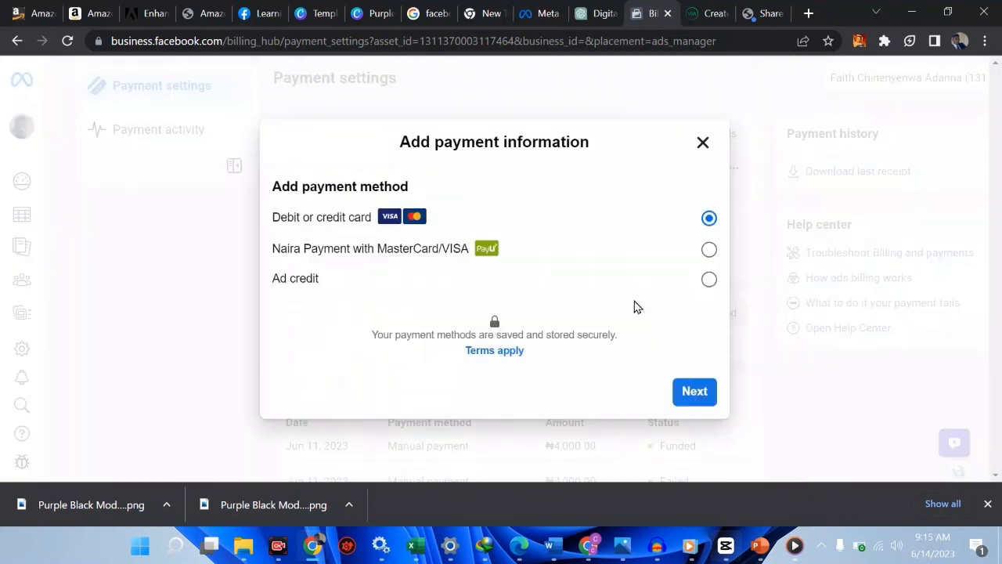
left_click(704, 256)
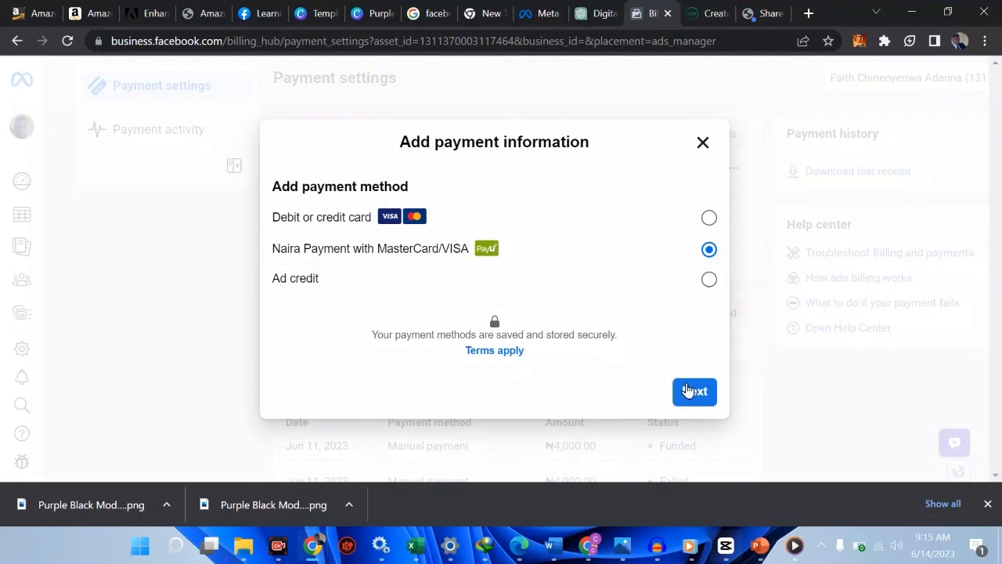
left_click(691, 392)
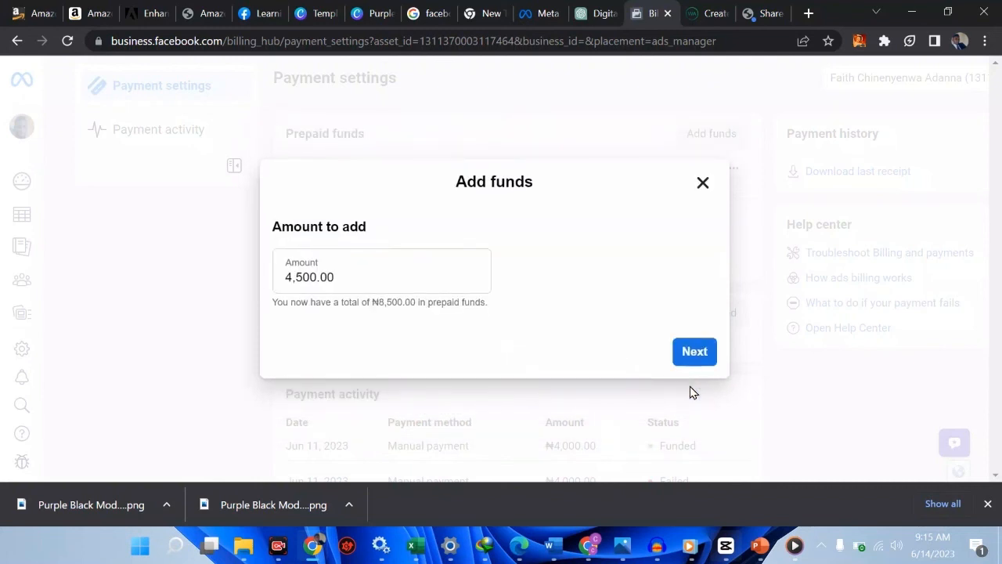
Change the amount to add from 4,500.00 to 1000 and continue to PayU checkout
left_click(354, 278)
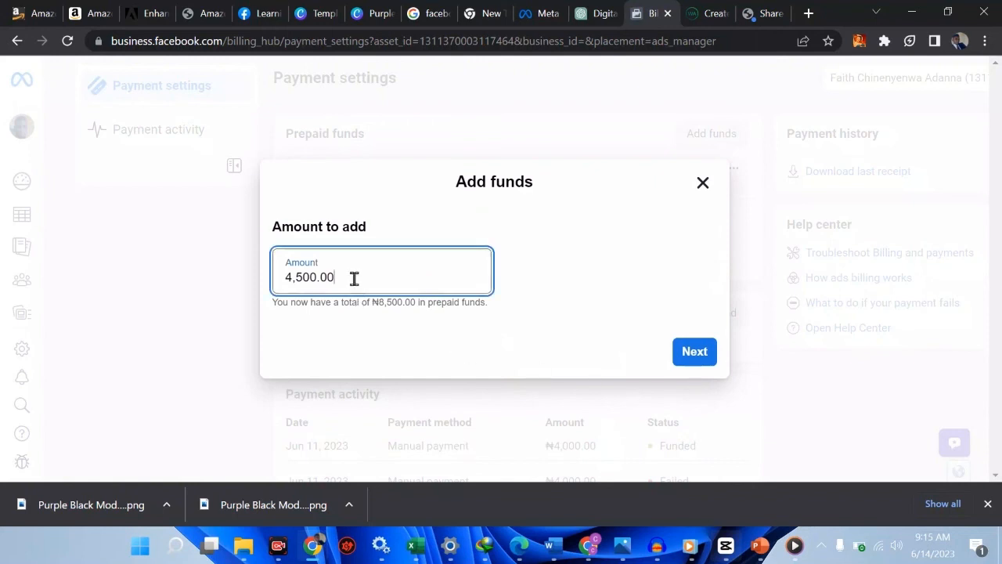
key("BackSpace")
key("BackSpace")
key("BackSpace")
key("BackSpace")
key("BackSpace")
key("BackSpace")
type("10")
key("BackSpace")
key("BackSpace")
key("BackSpace")
type("10000")
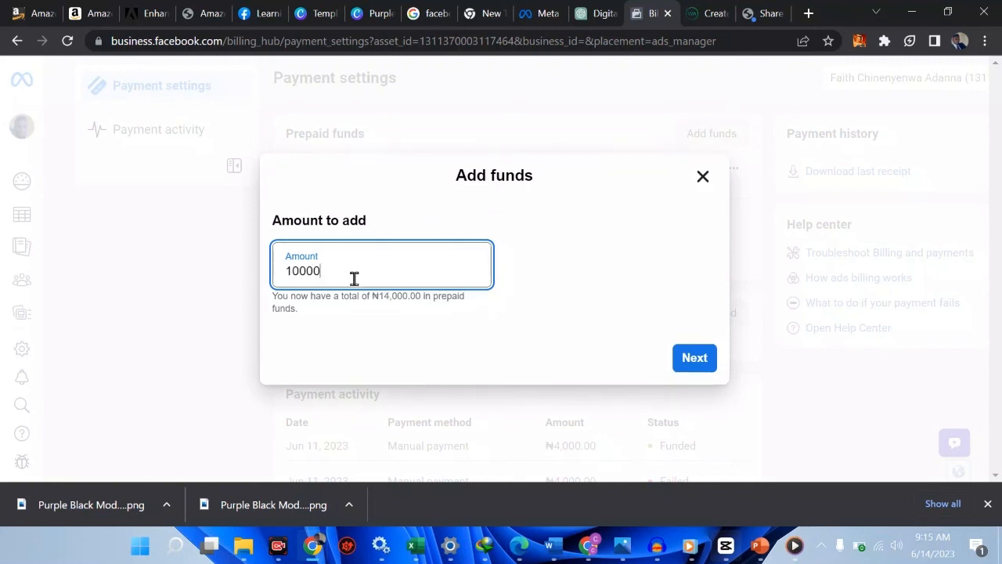
key("BackSpace")
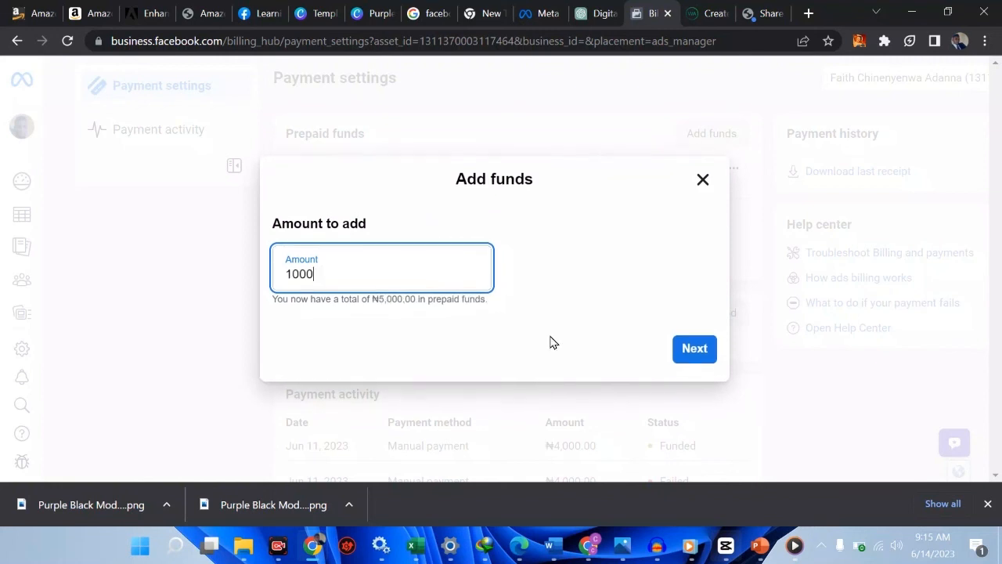
left_click(688, 359)
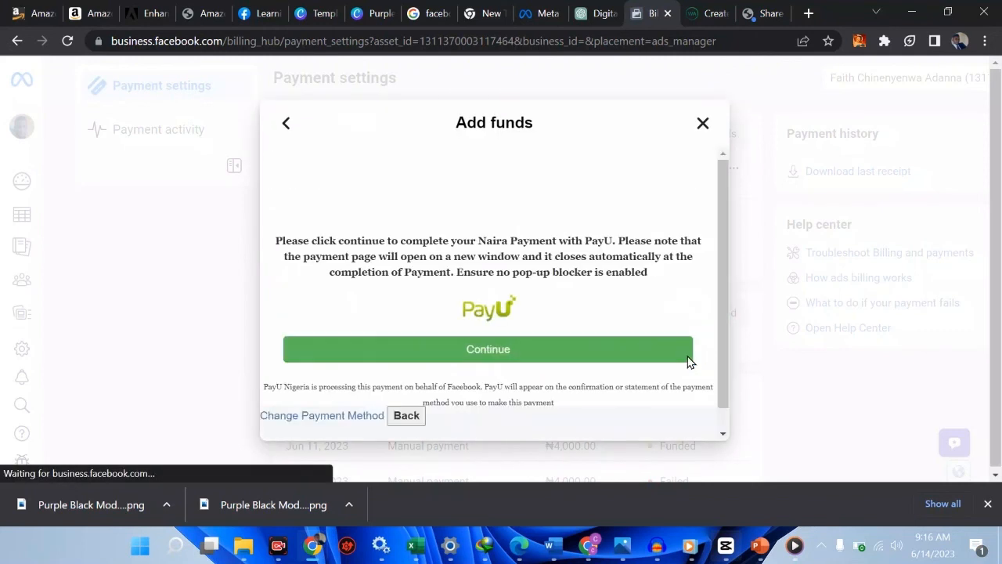
left_click(567, 294)
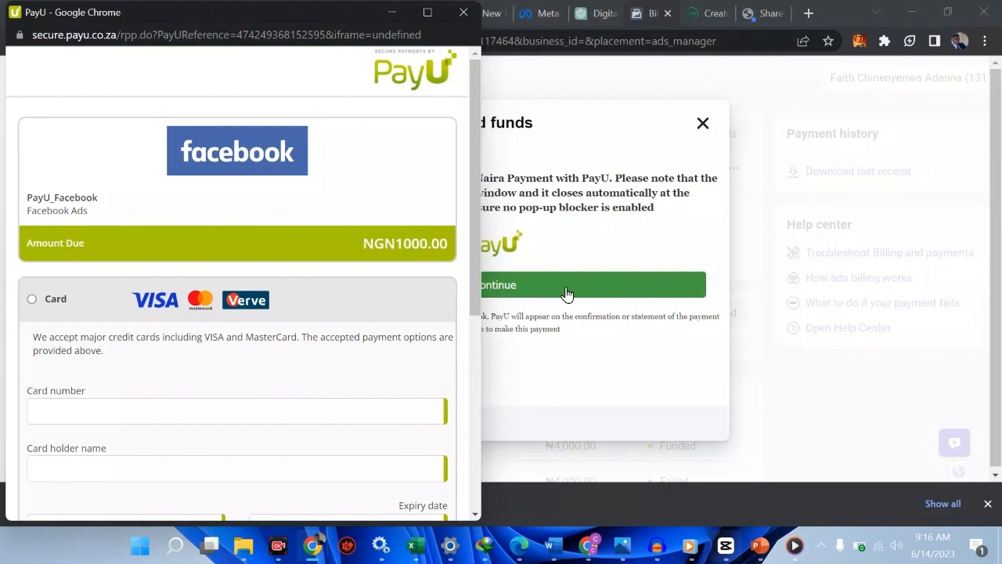
Choose Card payment and look over the card number, holder name and expiry fields
left_click(32, 301)
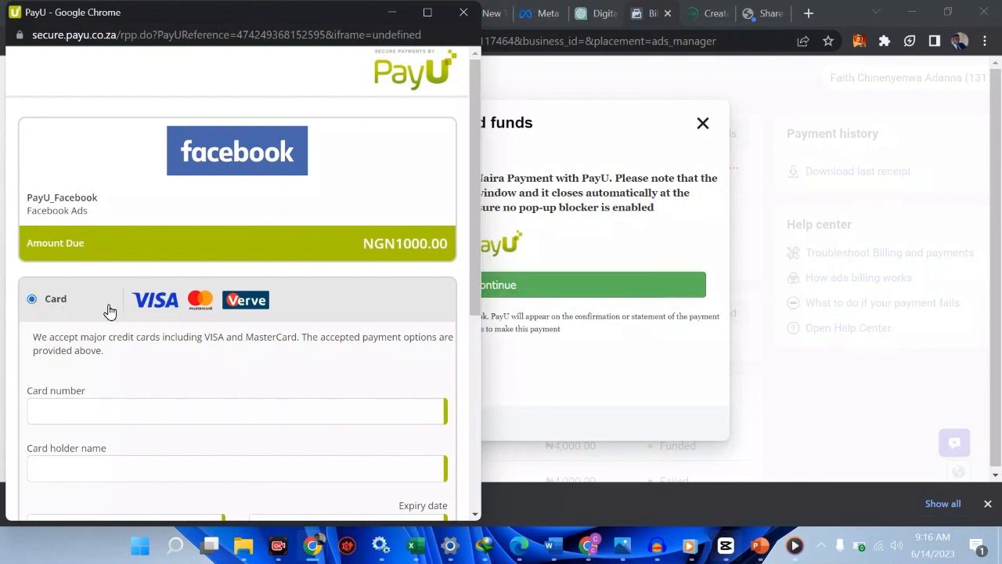
left_click(149, 413)
scroll(150, 416, "down", 1)
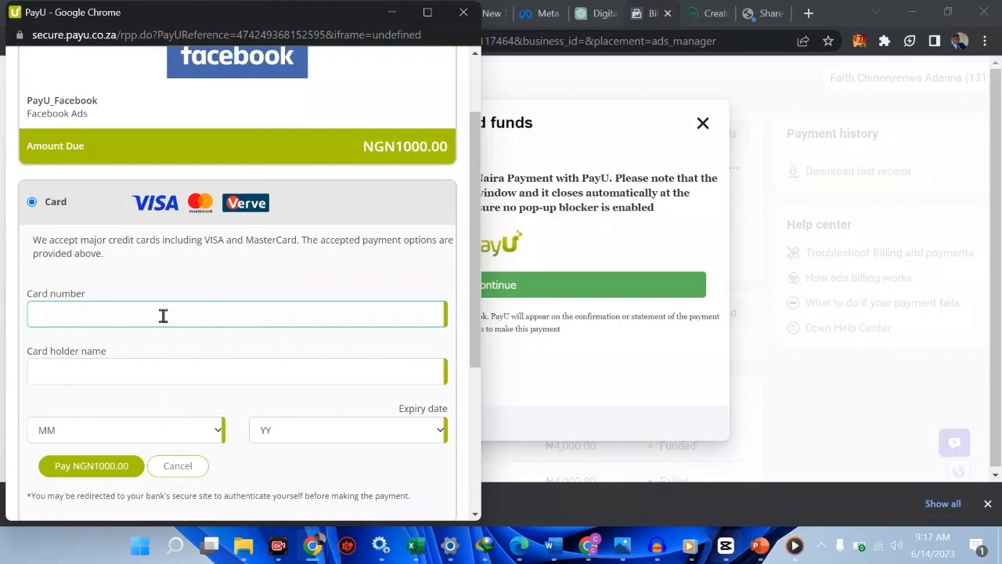
scroll(163, 315, "down", 1)
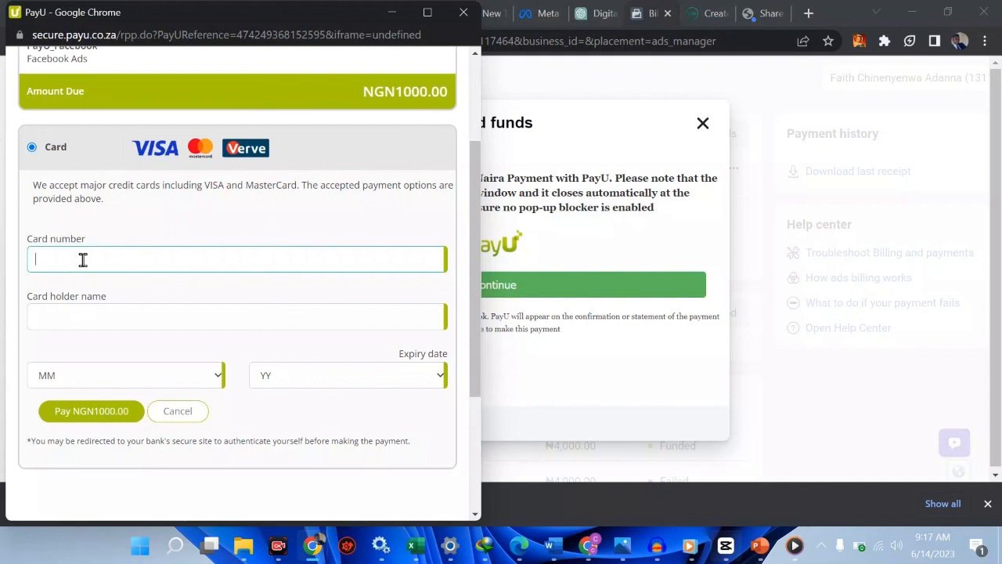
left_click(61, 313)
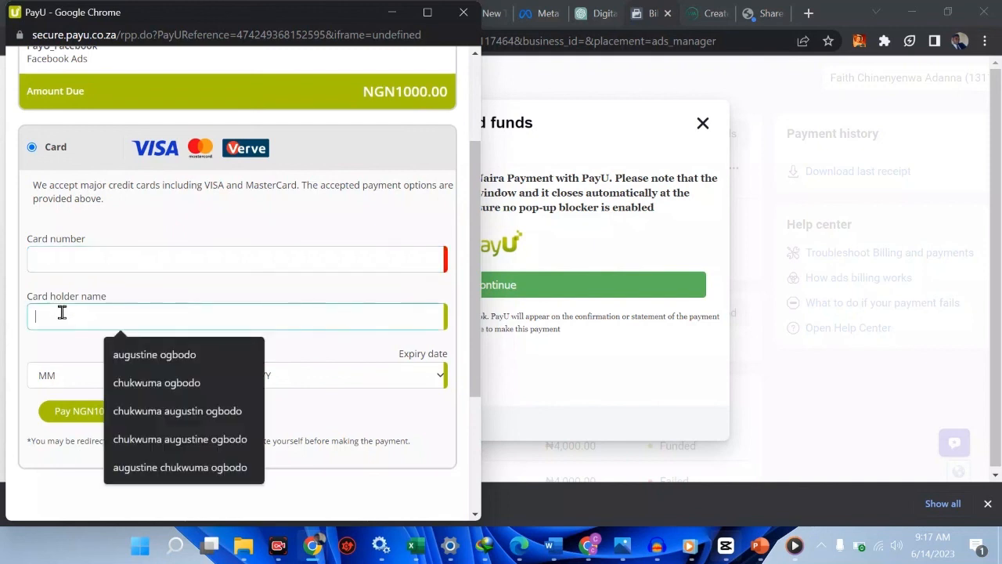
left_click(66, 386)
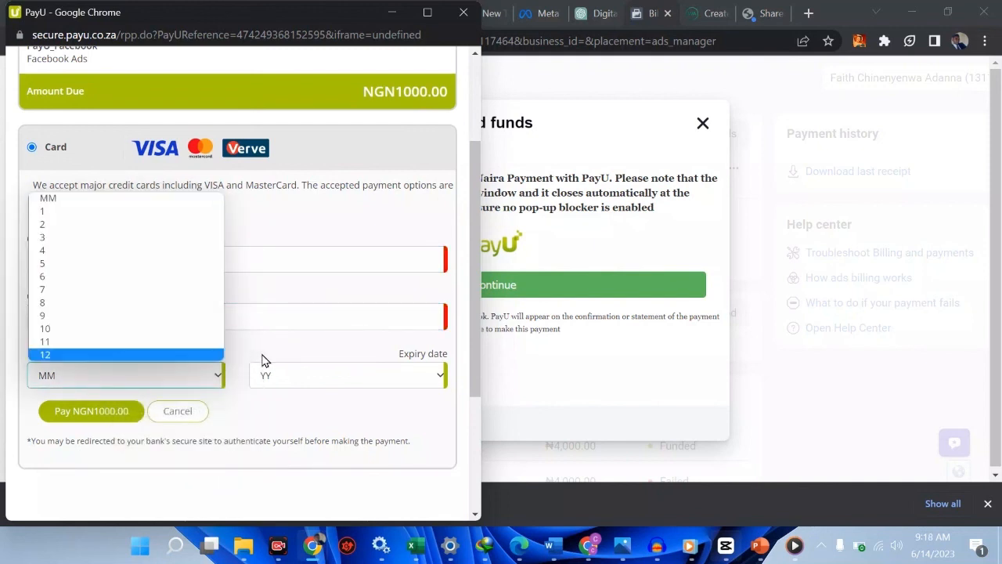
left_click(305, 357)
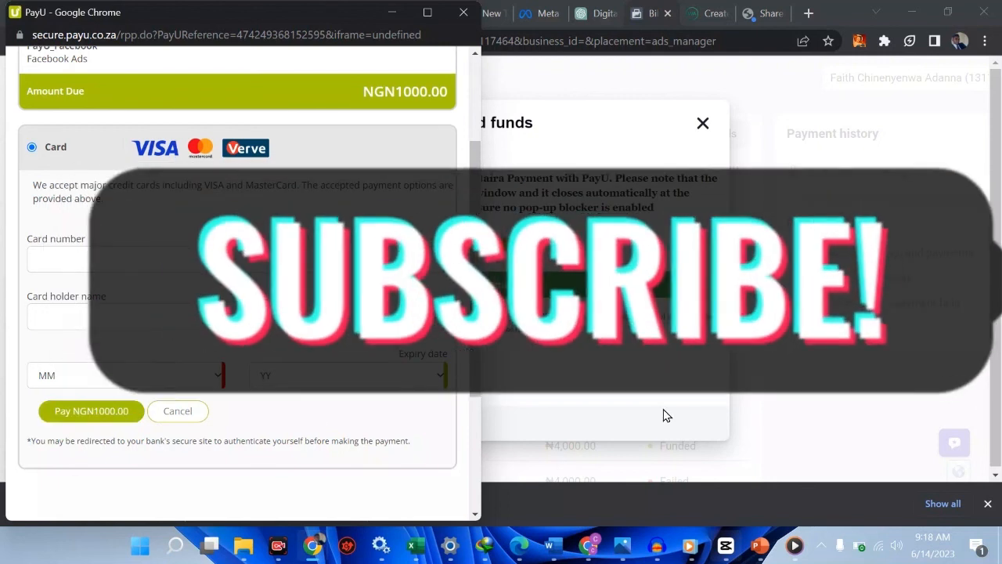
Return to Presentation1, show slide 6 'BONUS:', and place the cursor after the mentorship line
mouse_move(760, 541)
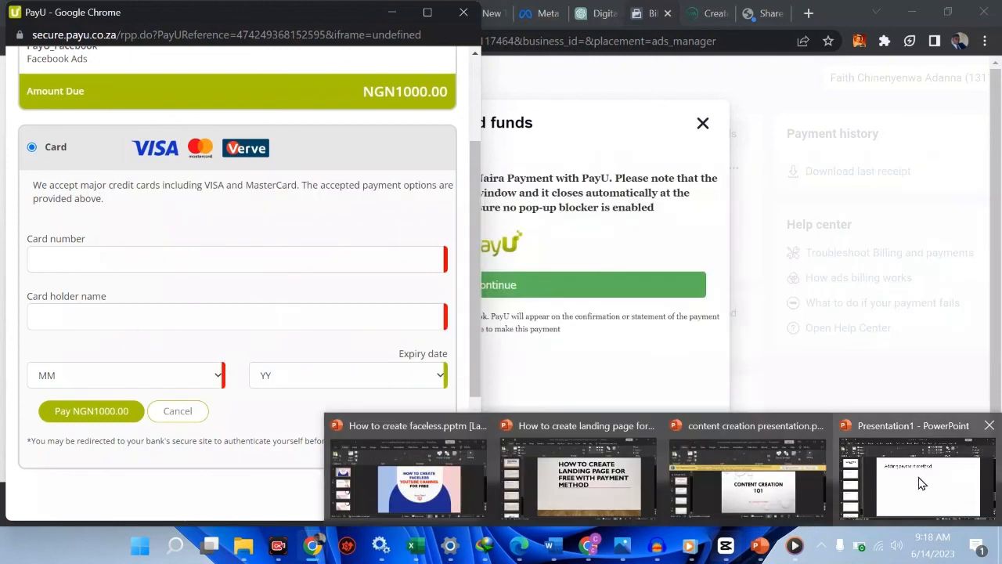
left_click(918, 477)
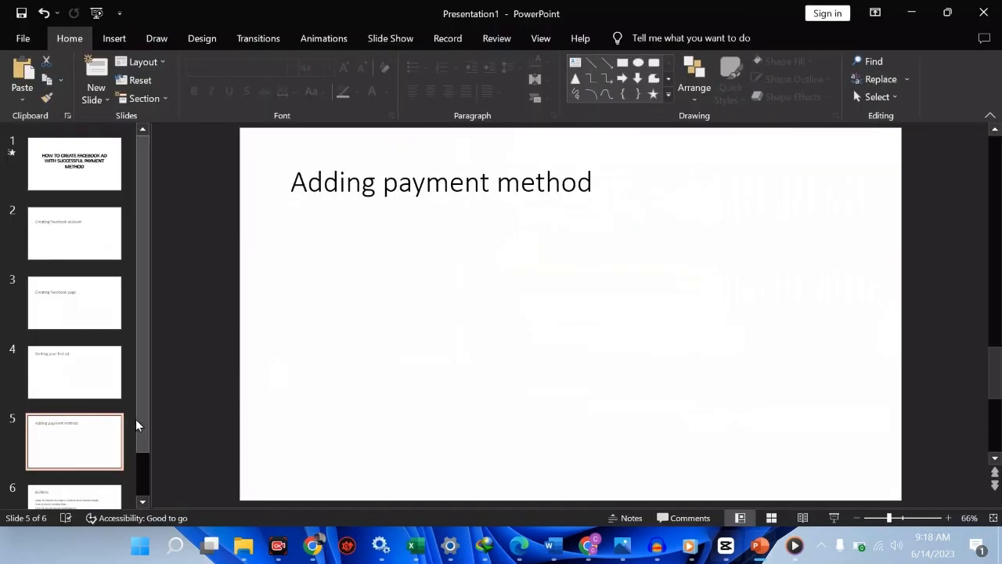
scroll(143, 447, "down", 1)
left_click(56, 474)
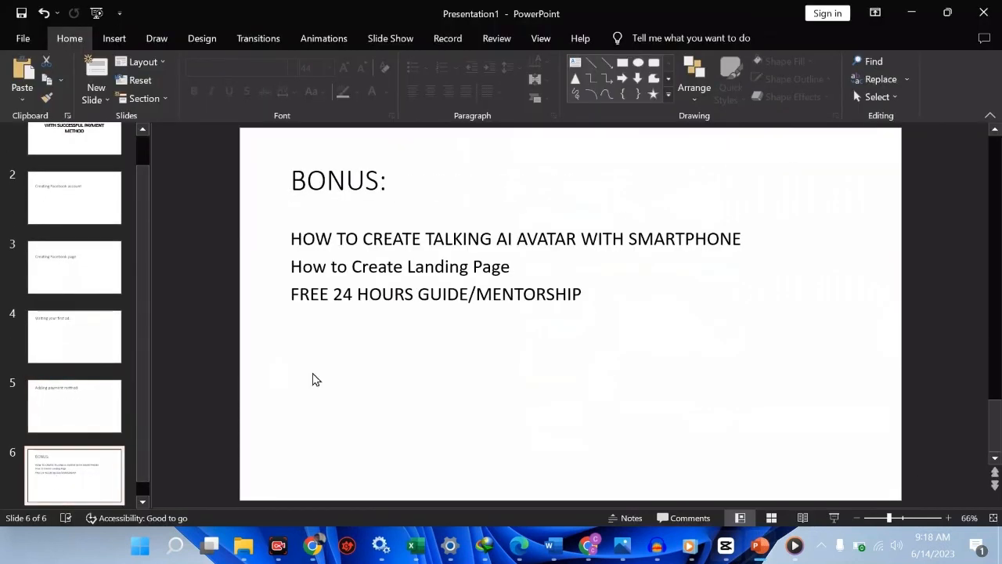
left_click(519, 269)
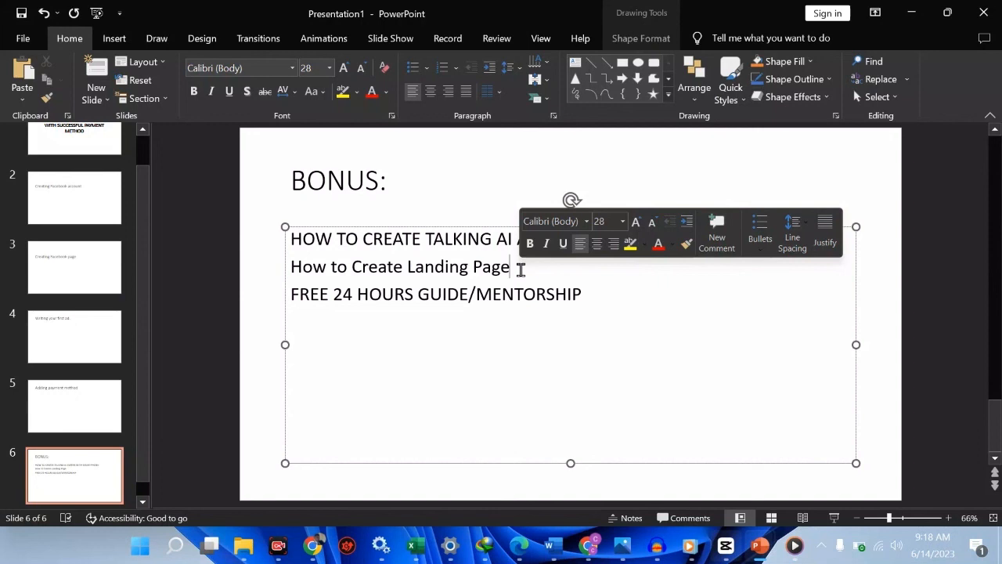
left_click(592, 293)
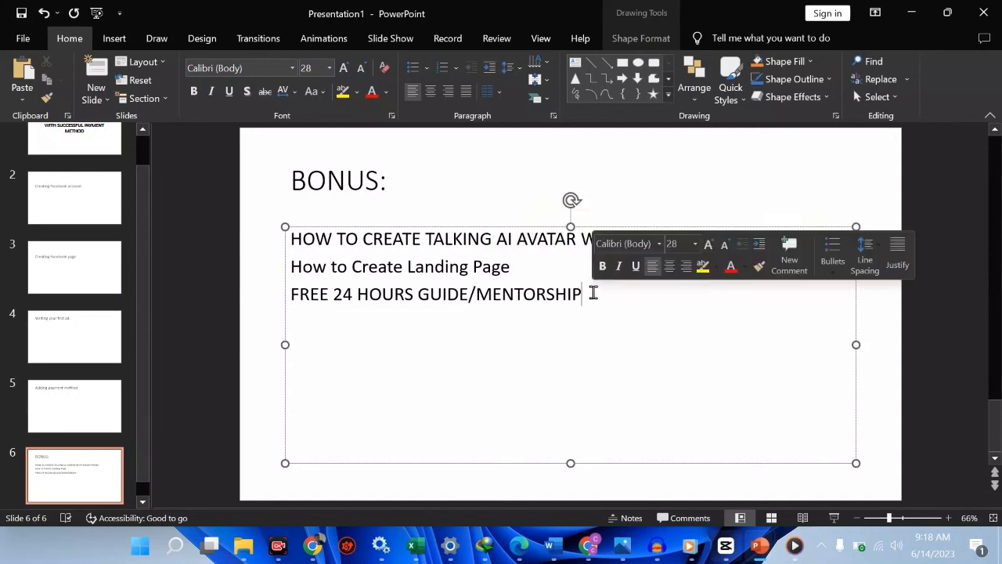